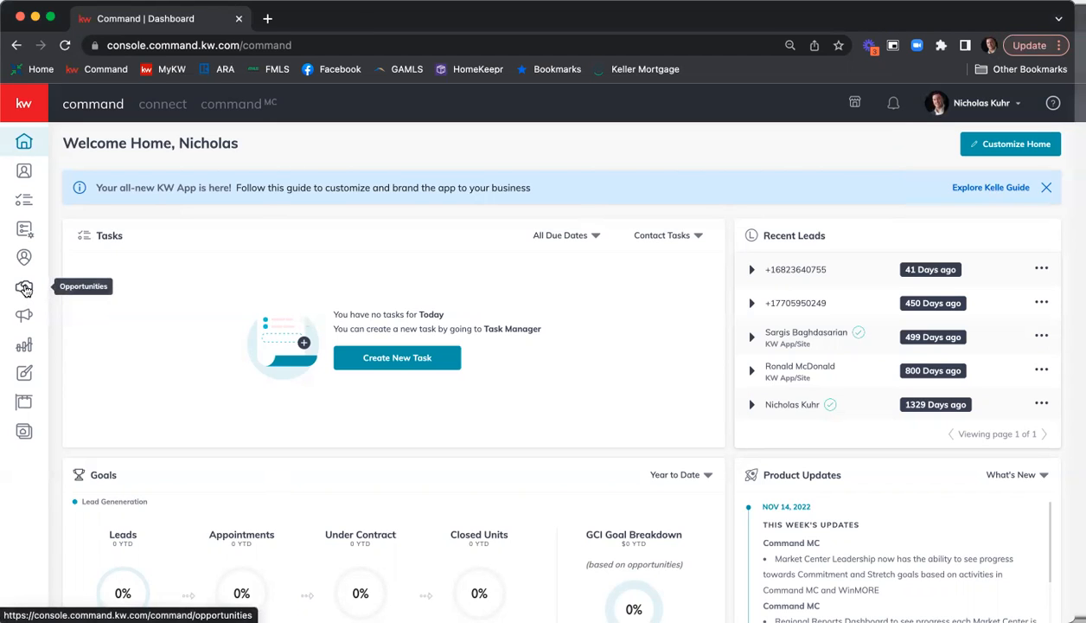
# Open the listing opportunity in the Cultivate phase from all opportunities and review its details.
pyautogui.click(25, 288)
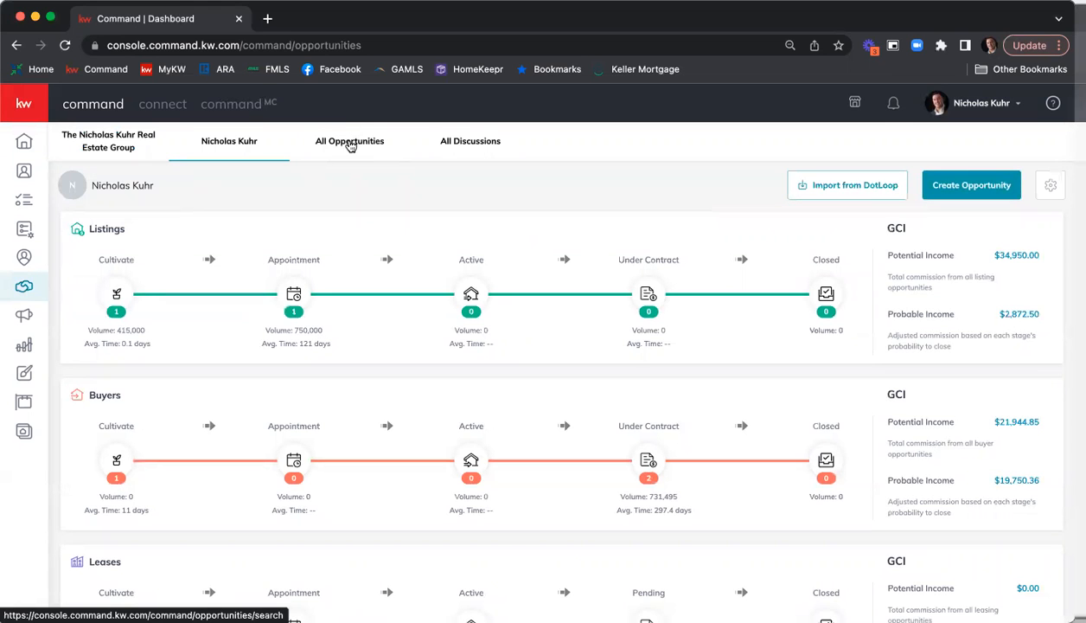
pyautogui.click(350, 144)
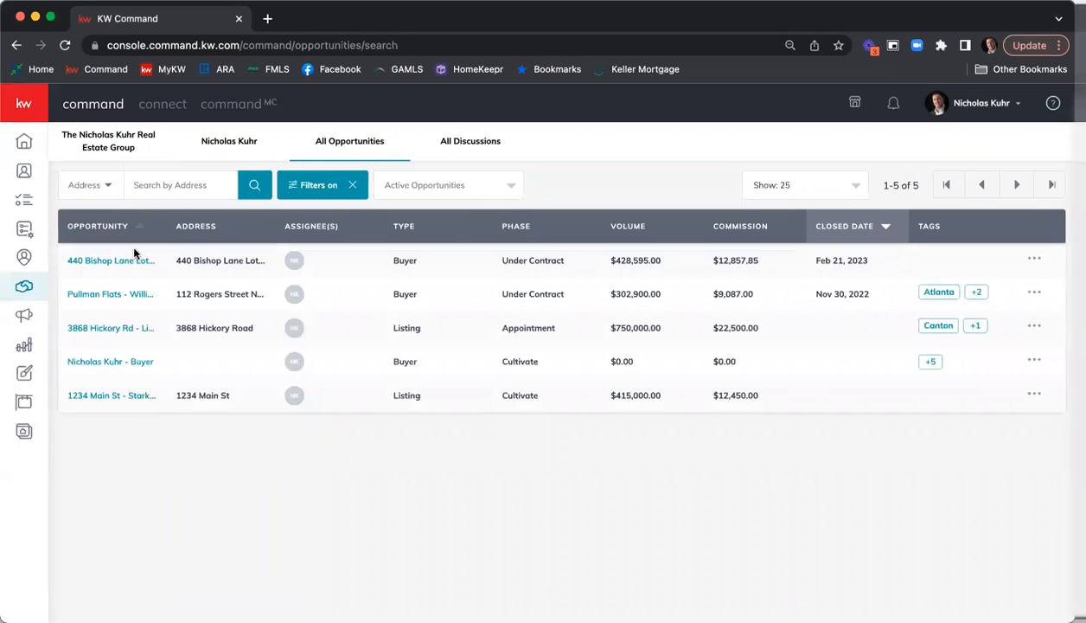
pyautogui.click(97, 403)
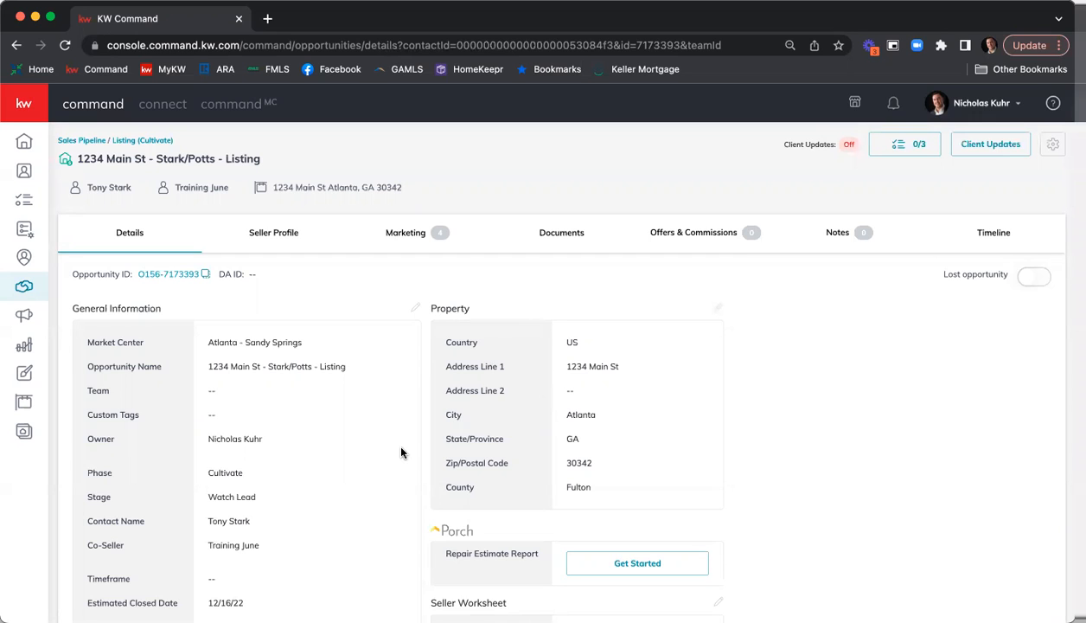
pyautogui.scroll(-3, 403, 401)
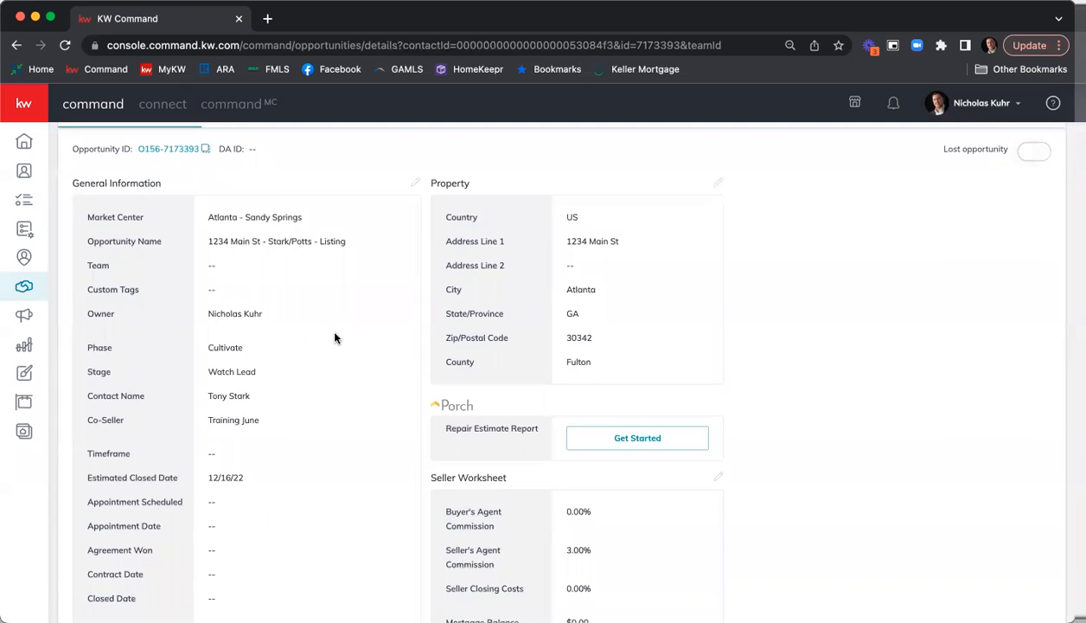
pyautogui.scroll(-5, 335, 337)
pyautogui.scroll(8, 334, 338)
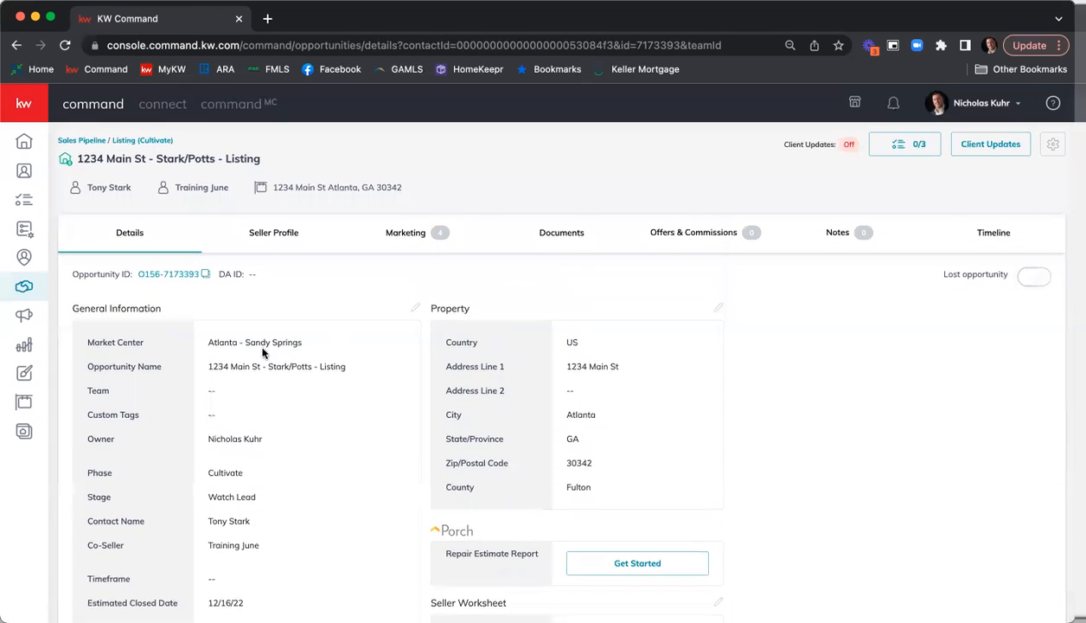
# Set the opportunity's document checklist type to Residential and review the required documents for the Listed stage.
pyautogui.click(564, 235)
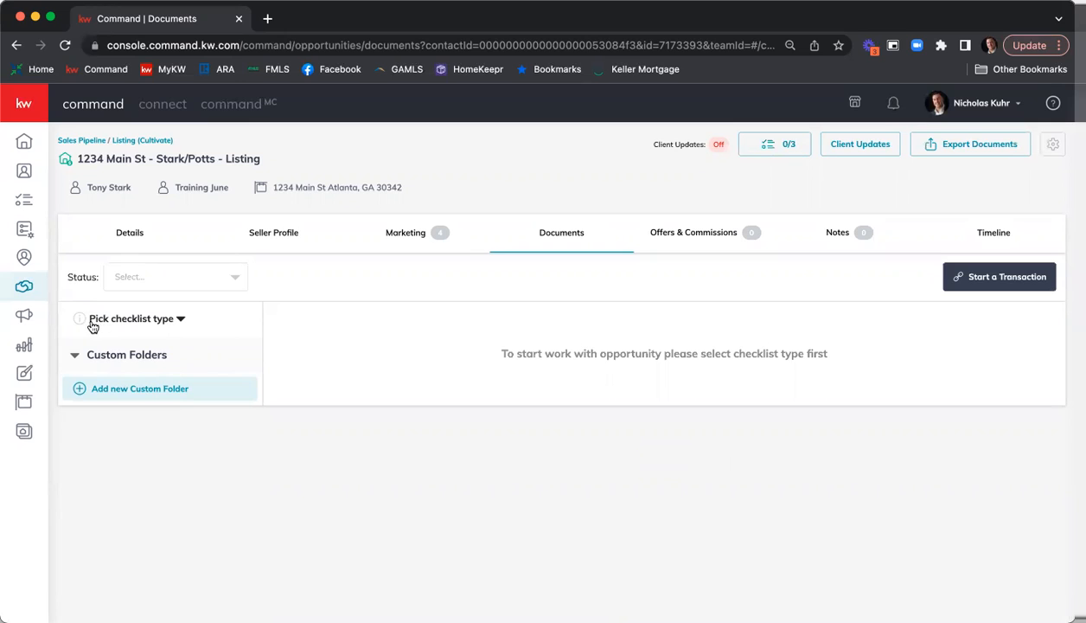
pyautogui.click(179, 322)
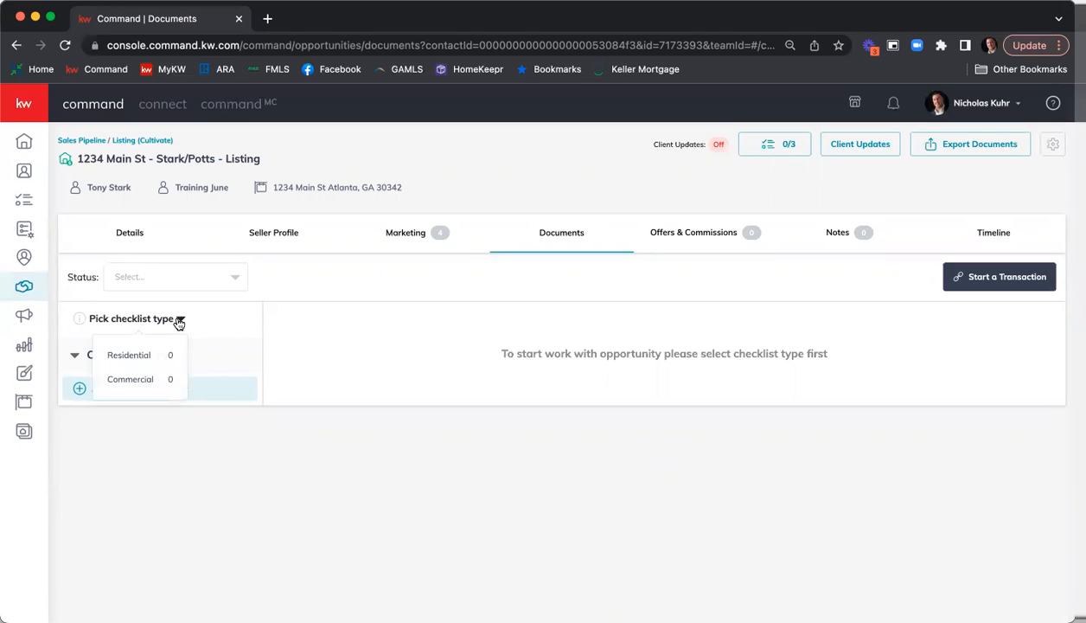
pyautogui.click(158, 362)
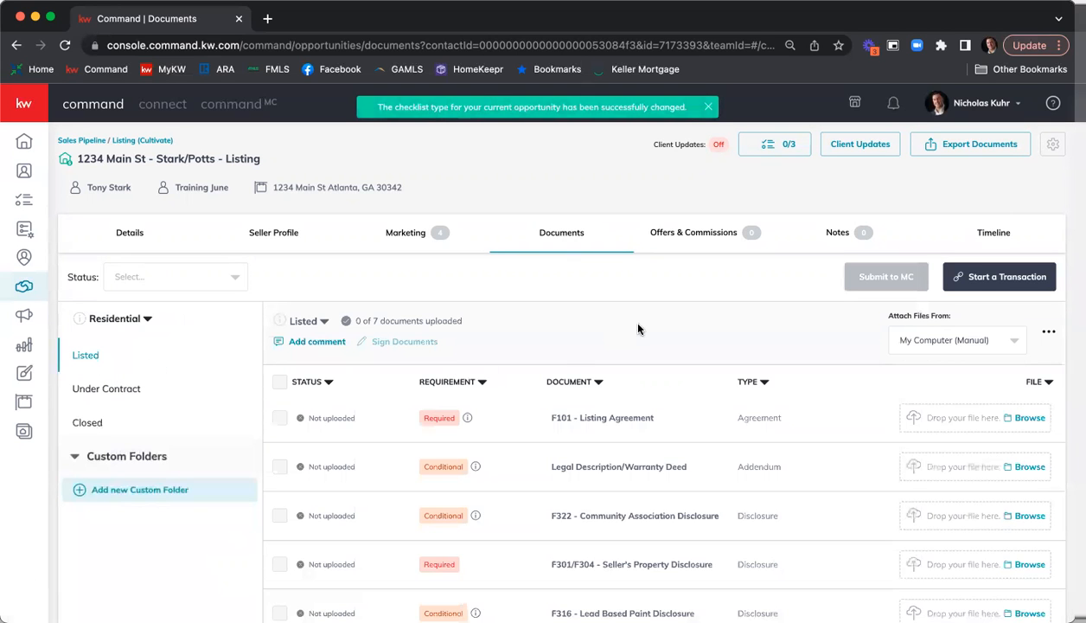
pyautogui.scroll(-3, 638, 327)
pyautogui.scroll(2, 638, 331)
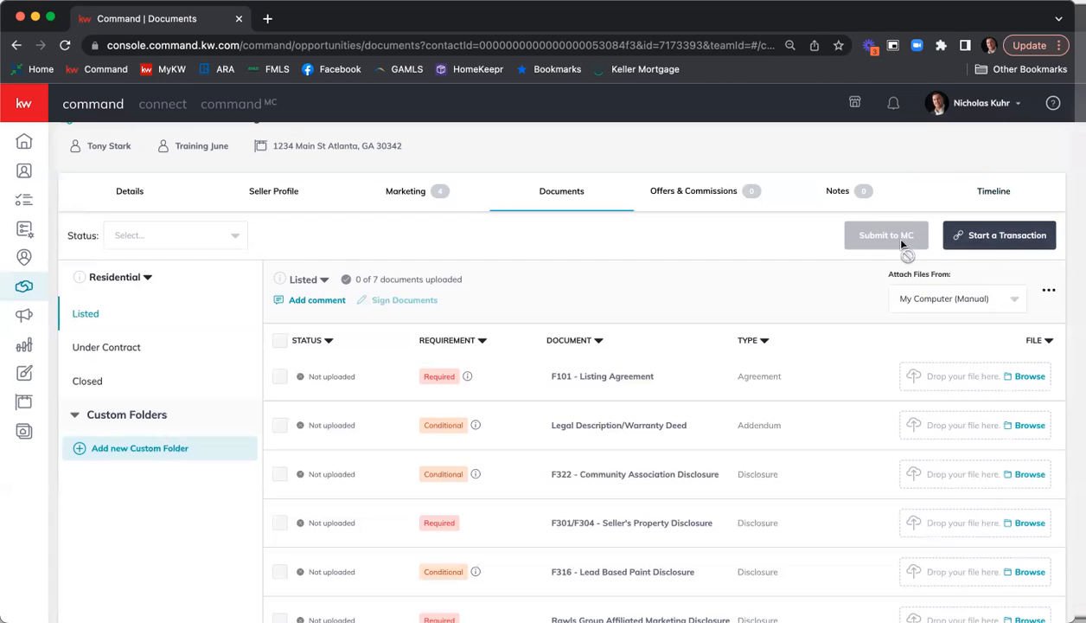
# Start a transaction for the listing and log in to DocuSign with the saved email and password.
pyautogui.click(994, 242)
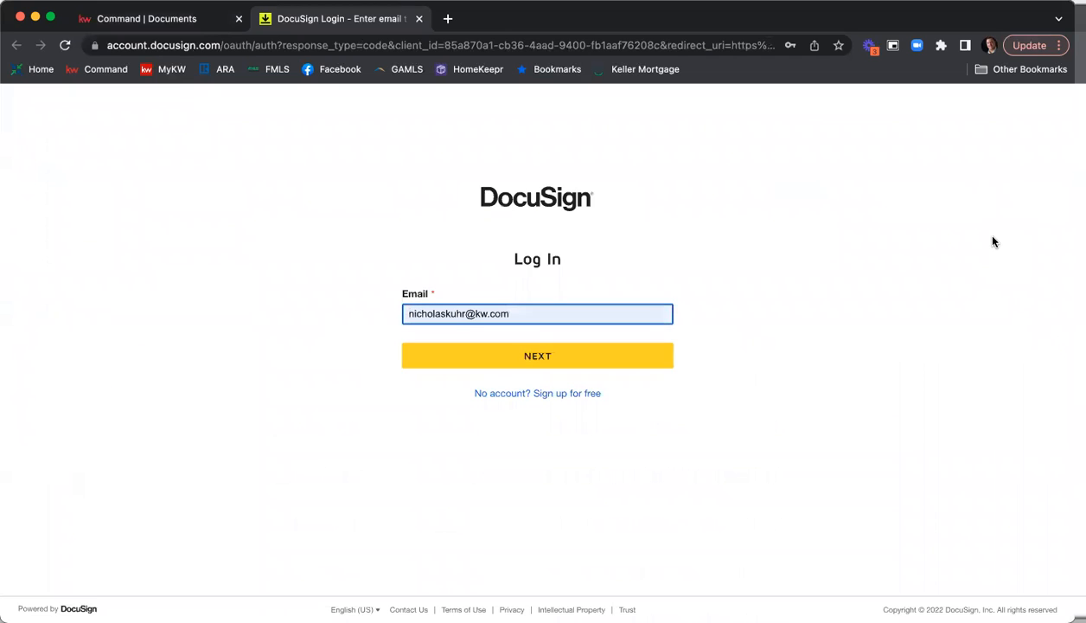
pyautogui.click(516, 362)
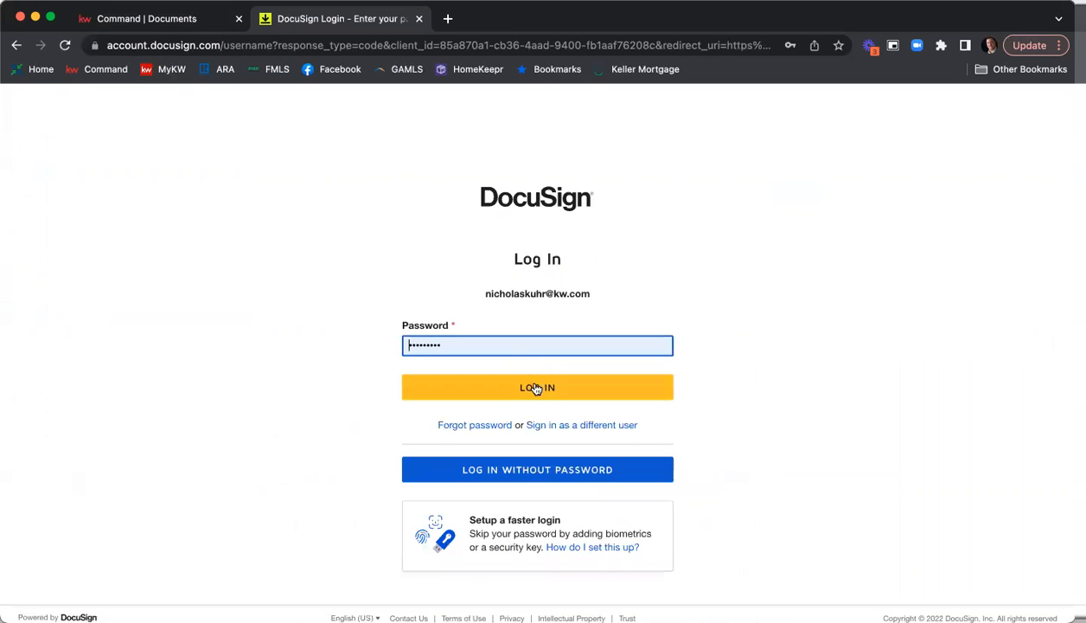
pyautogui.click(536, 387)
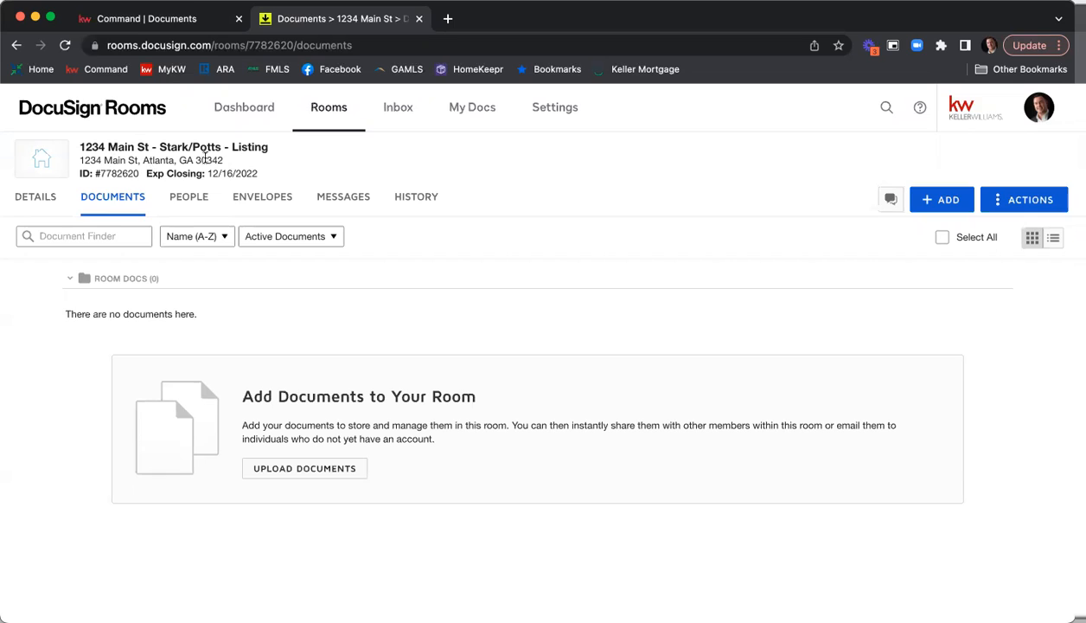
pyautogui.moveTo(102, 173)
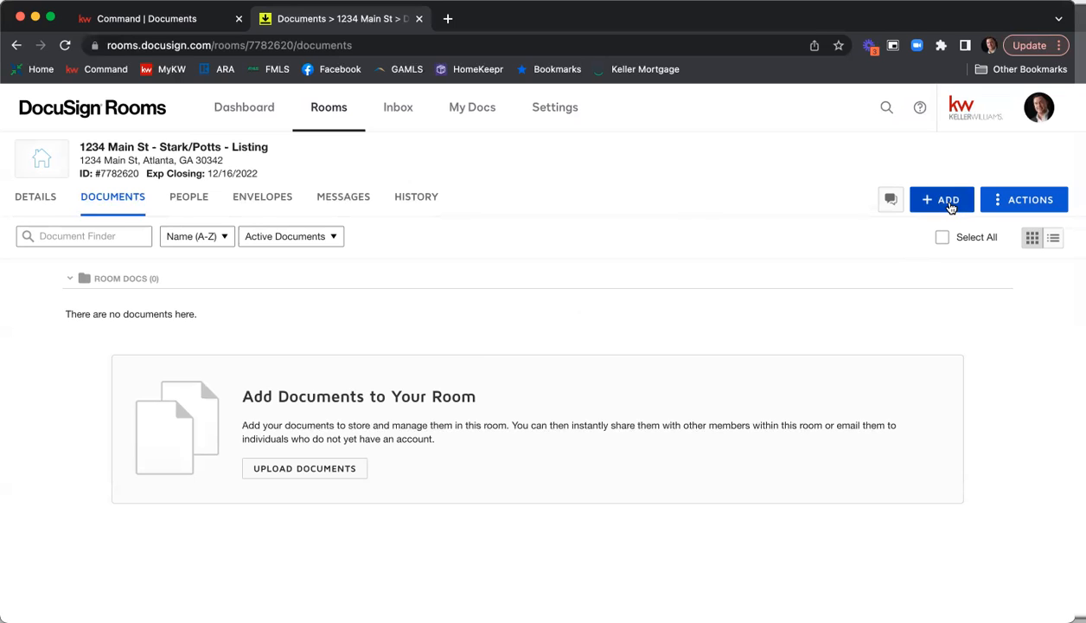
# Add documents to the room from DocuSign Forms, with the National Association of Realtors as forms provider.
pyautogui.click(950, 208)
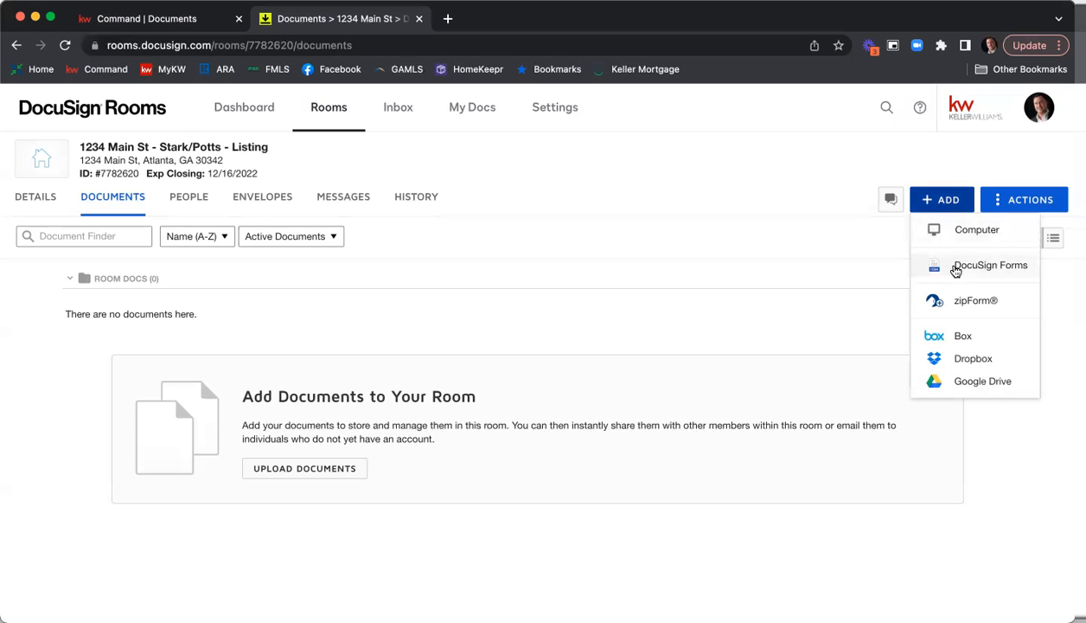
pyautogui.click(956, 271)
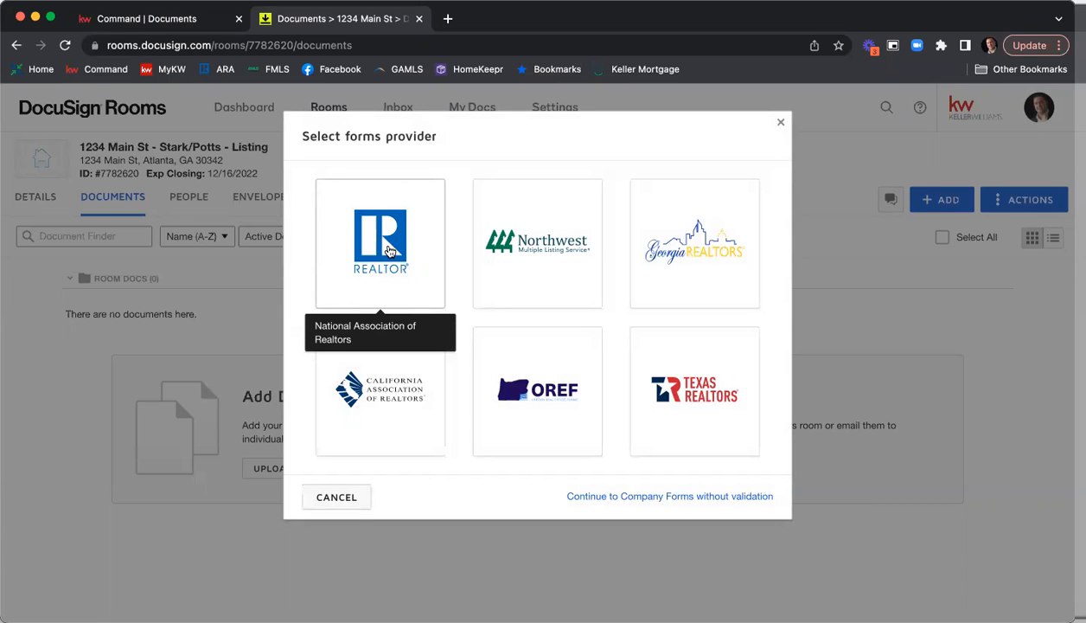
pyautogui.click(389, 251)
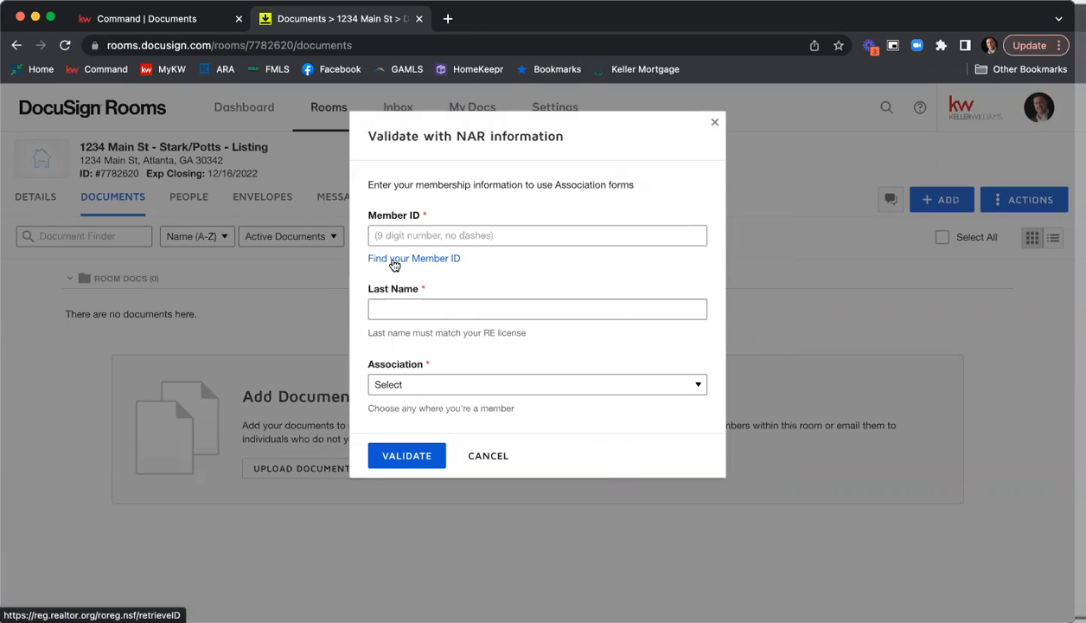
# Look up the NAR member ID using the agent's last name and real estate license number.
pyautogui.click(390, 264)
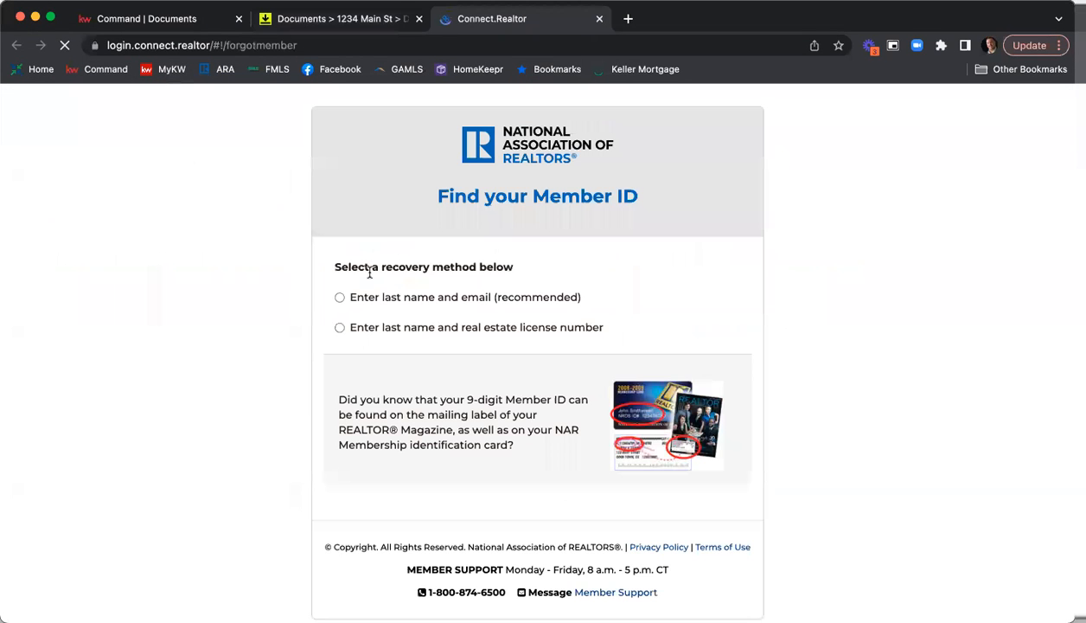
pyautogui.click(341, 327)
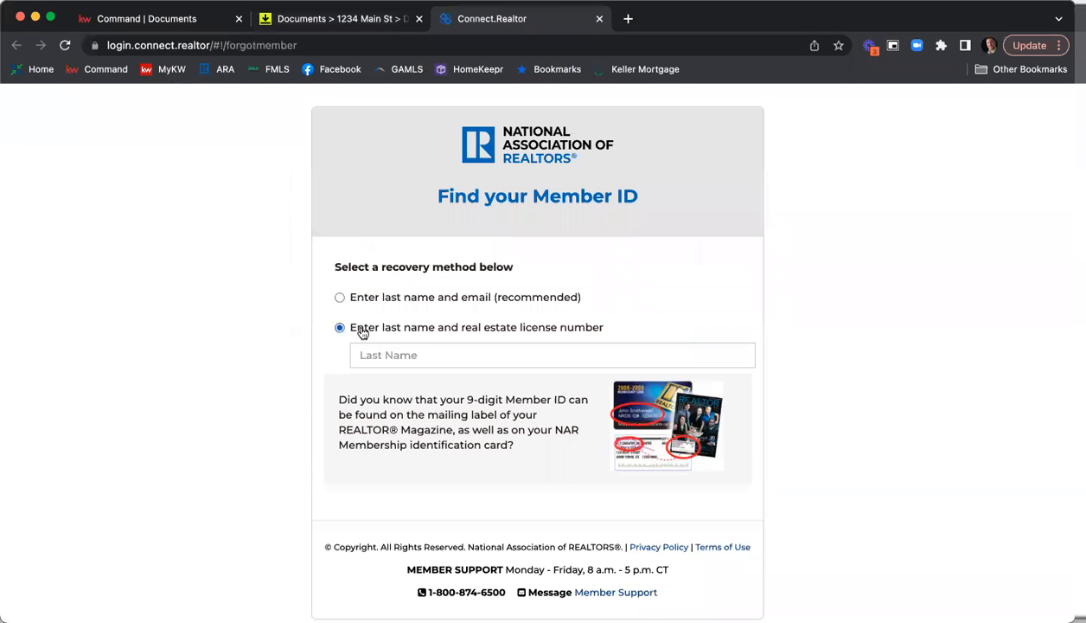
pyautogui.click(430, 355)
pyautogui.write('Kuhr')
pyautogui.press('Tab')
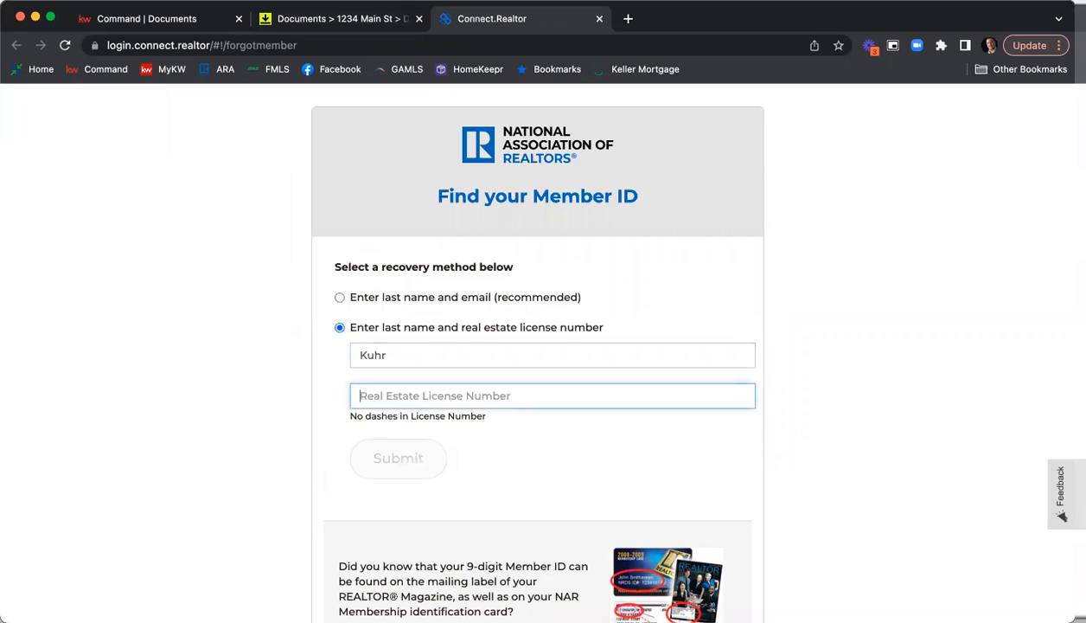
pyautogui.write('379844')
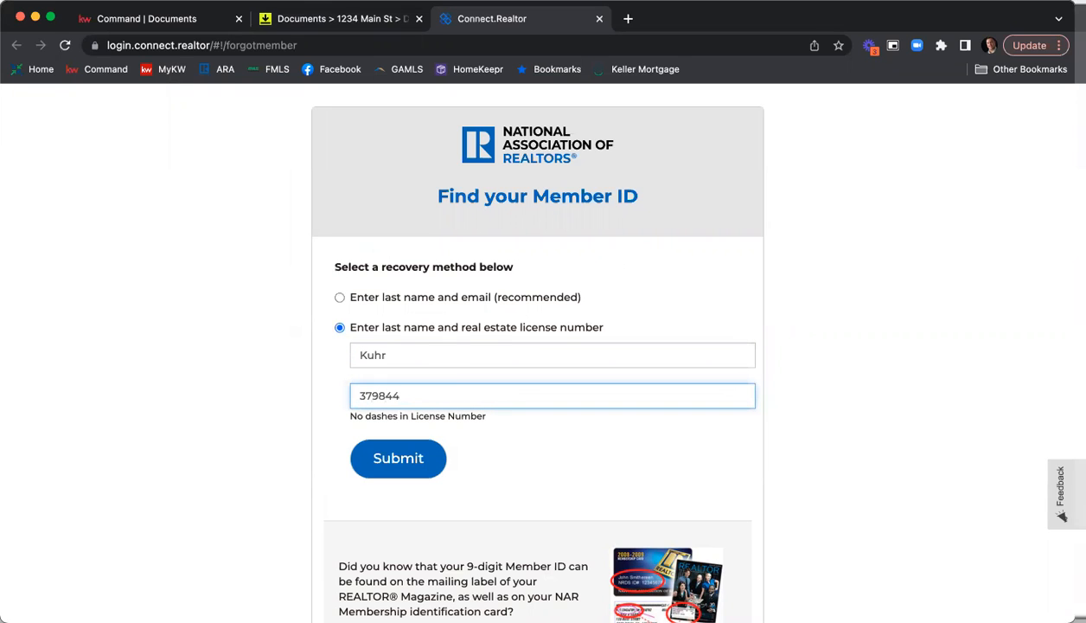
pyautogui.click(419, 456)
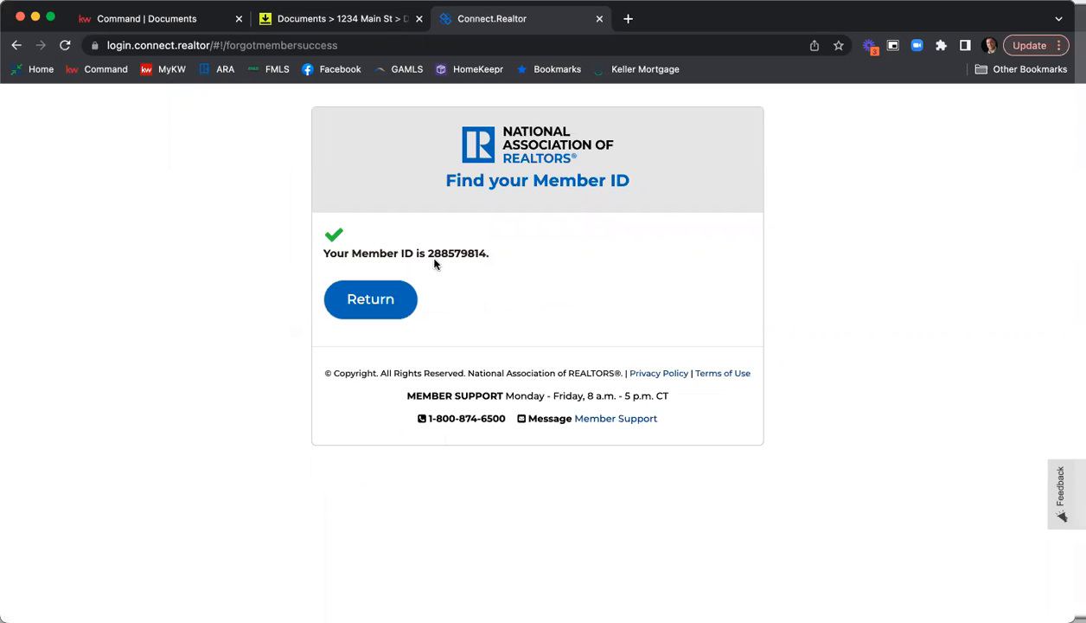
# Copy the retrieved member ID, close the lookup page and paste the ID into the NAR validation form.
pyautogui.moveTo(427, 252); pyautogui.dragTo(483, 250)
pyautogui.rightClick(473, 251)
pyautogui.click(494, 288)
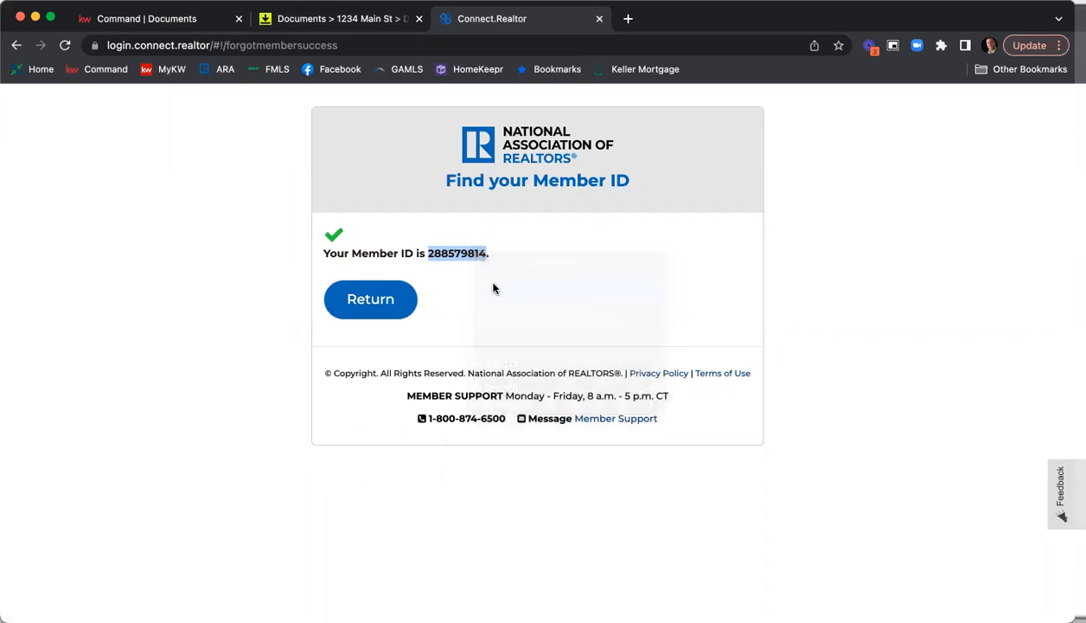
pyautogui.click(599, 18)
pyautogui.click(503, 239)
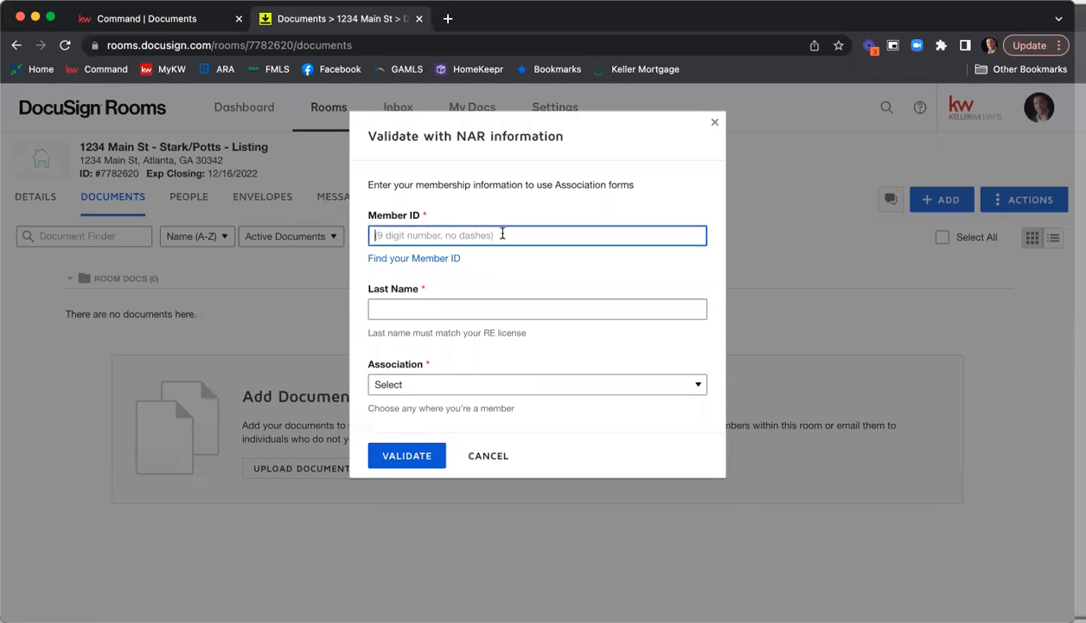
pyautogui.rightClick(505, 232)
pyautogui.click(536, 341)
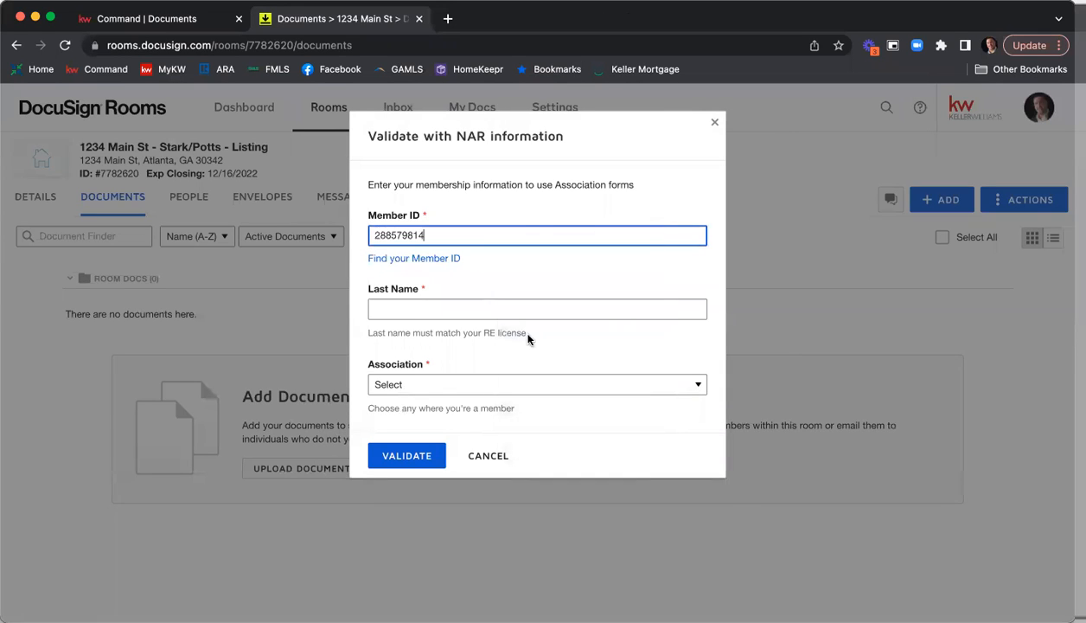
# Enter the agent's last name, choose Georgia Association of Realtors, validate the membership, and close the form selection without adding forms.
pyautogui.click(452, 313)
pyautogui.write('Kuhr')
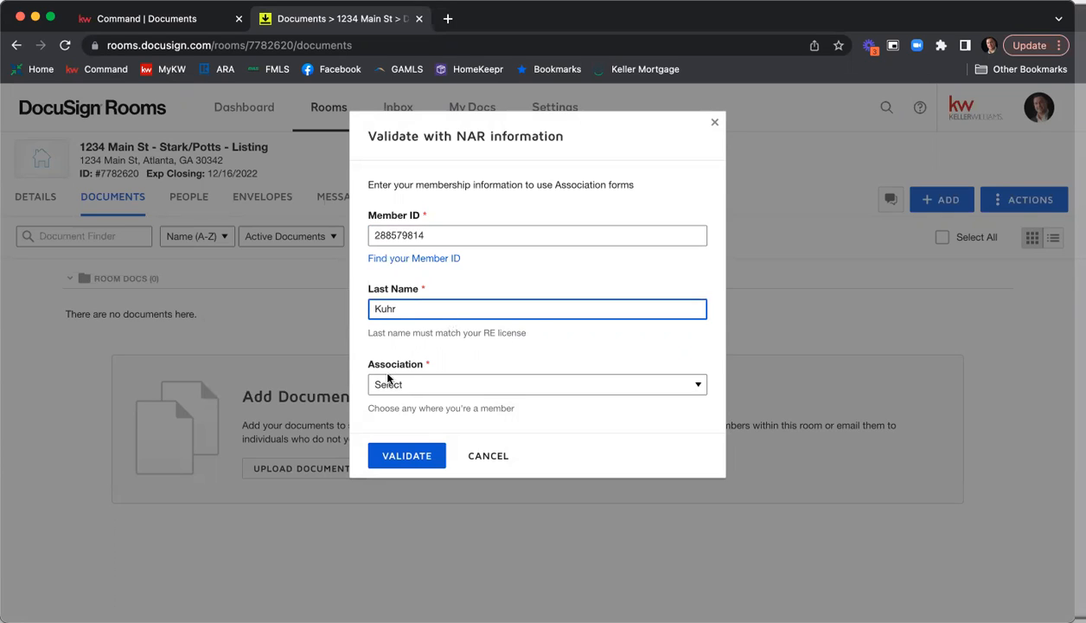
pyautogui.click(474, 388)
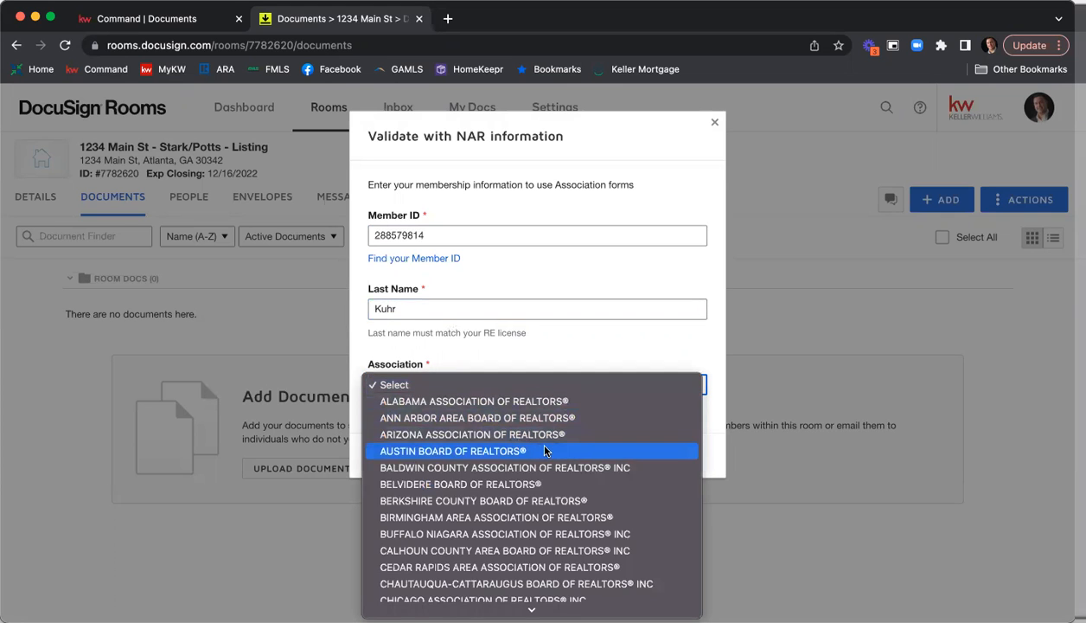
pyautogui.scroll(-5, 545, 445)
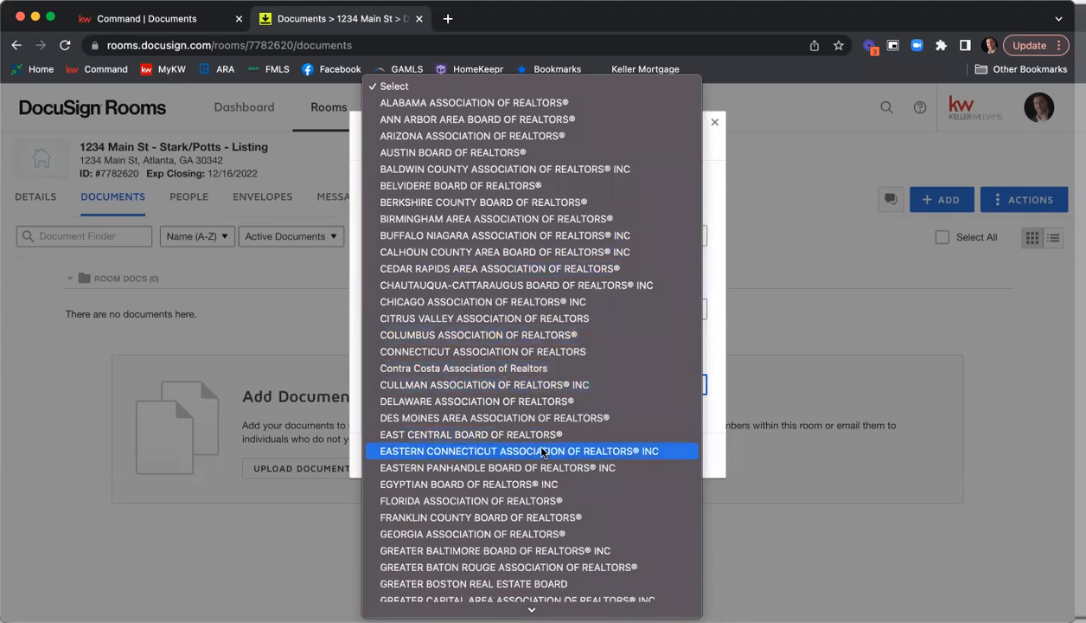
pyautogui.scroll(-3, 541, 446)
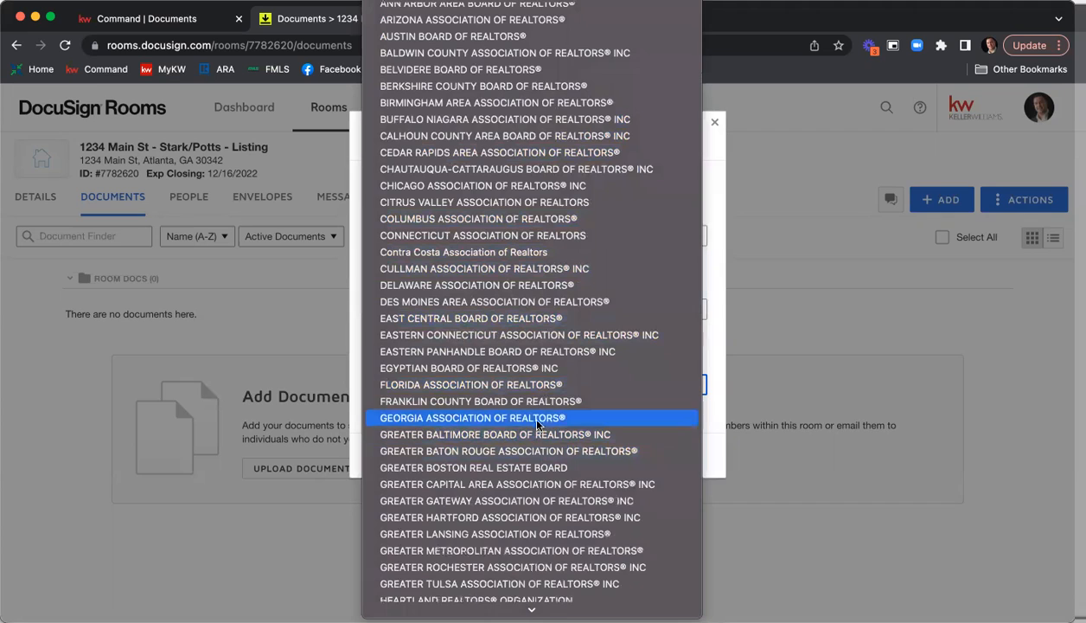
pyautogui.click(537, 418)
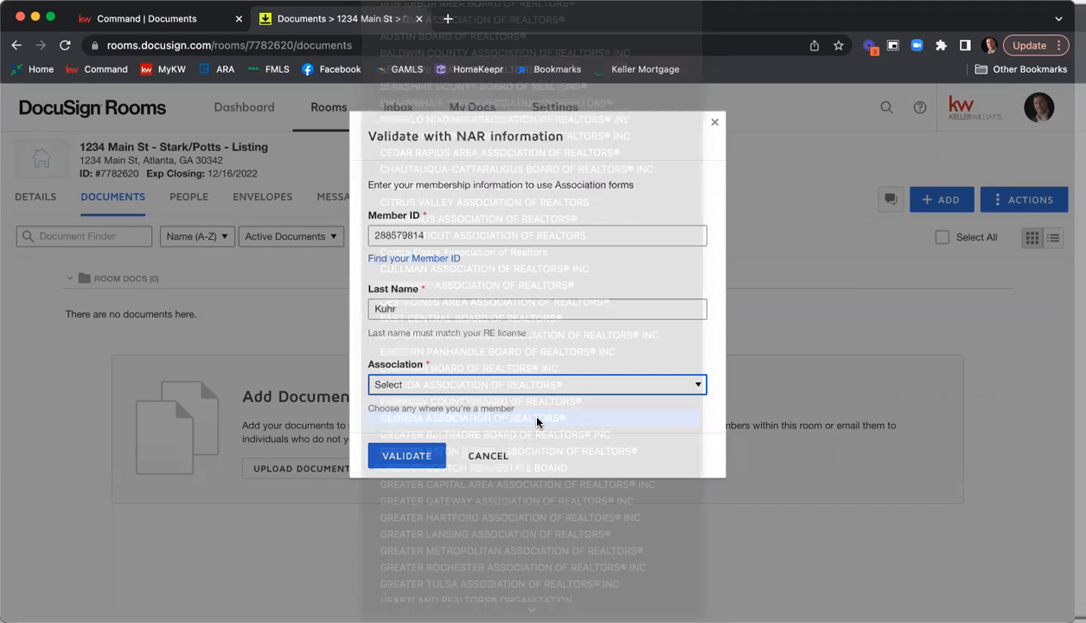
pyautogui.click(415, 463)
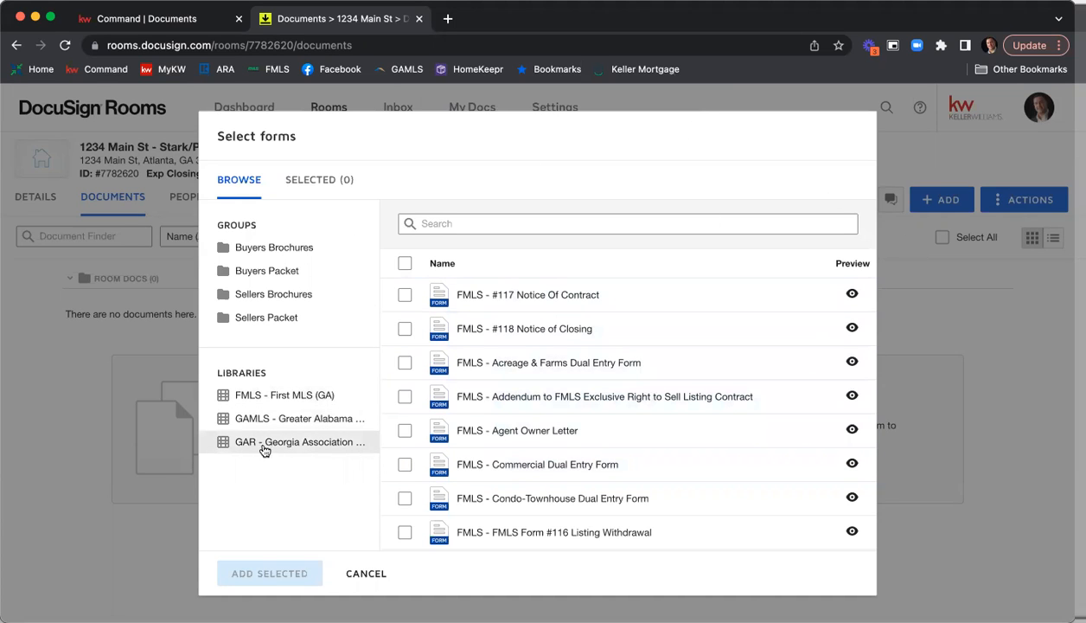
pyautogui.click(367, 574)
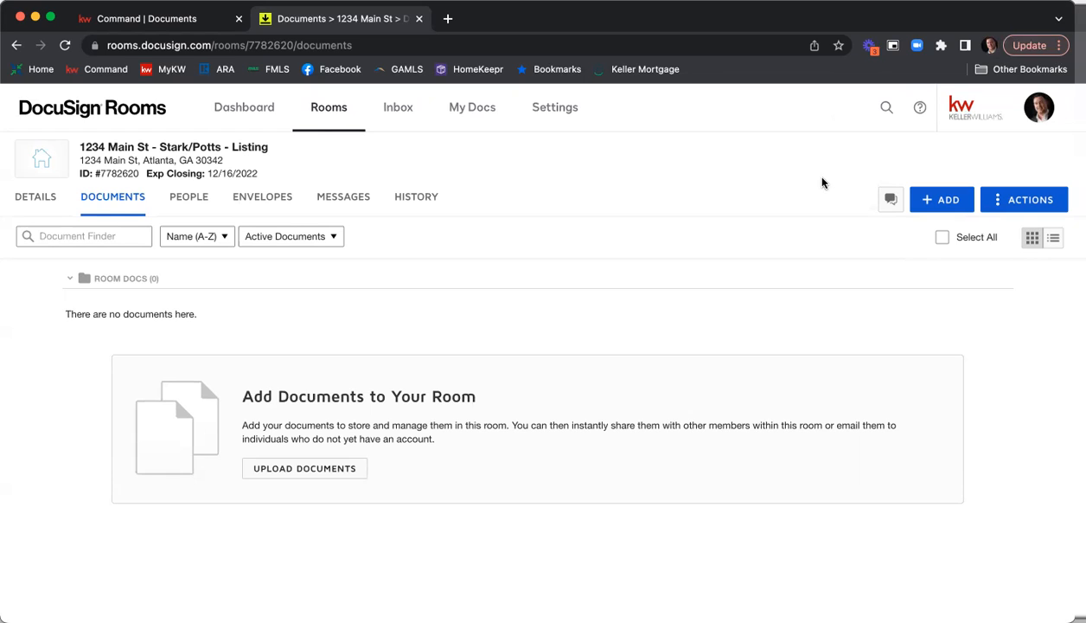
# Open the integrations page of the account preferences and examine which DocuSign Forms providers are connected.
pyautogui.click(1041, 115)
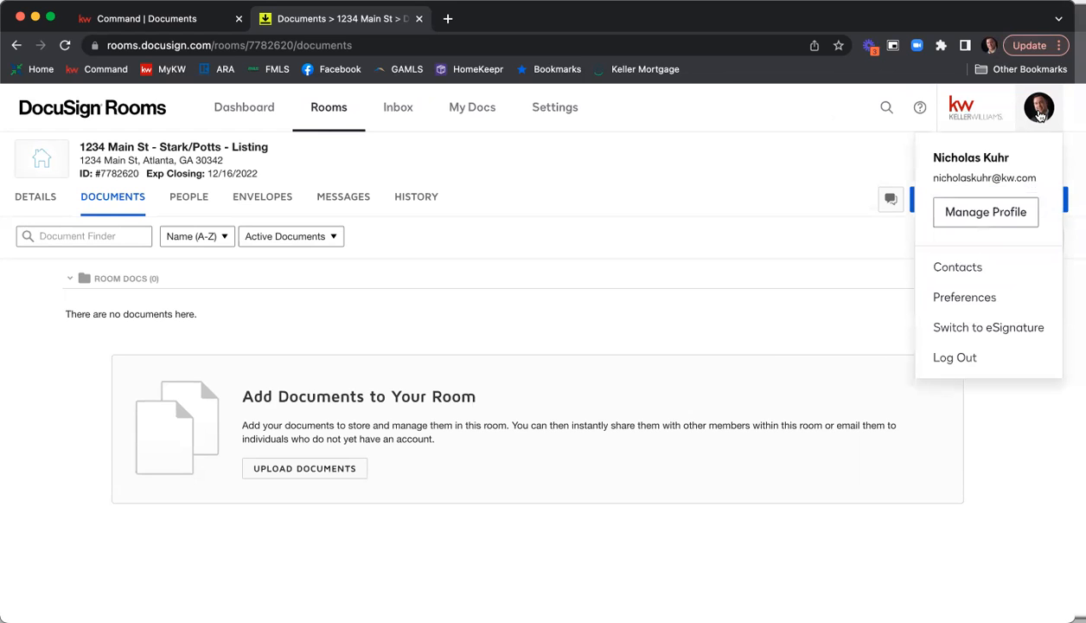
pyautogui.click(976, 297)
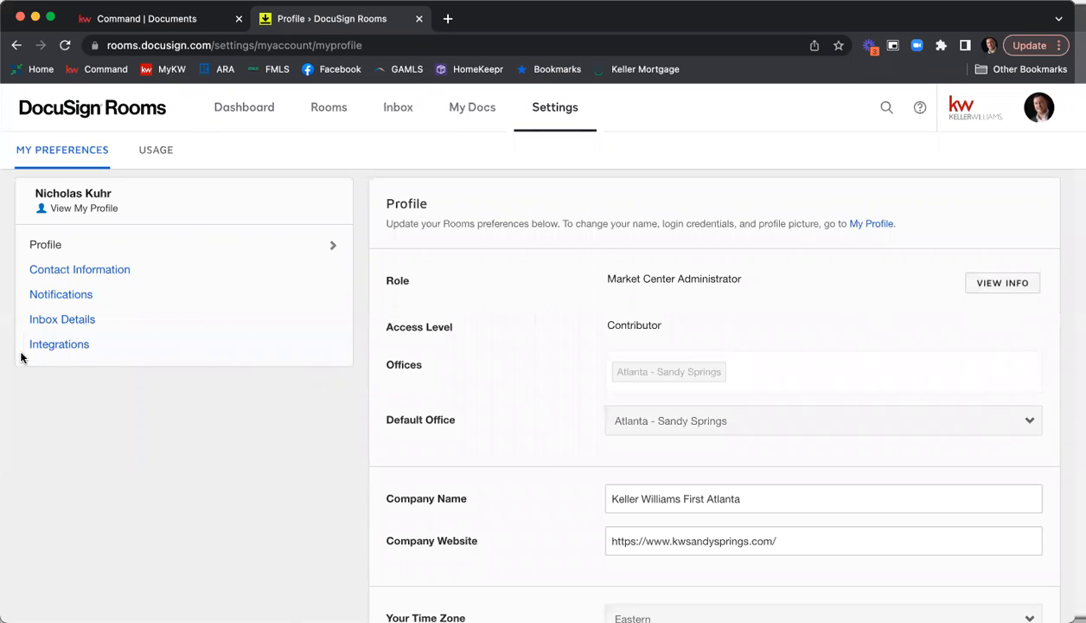
pyautogui.click(50, 351)
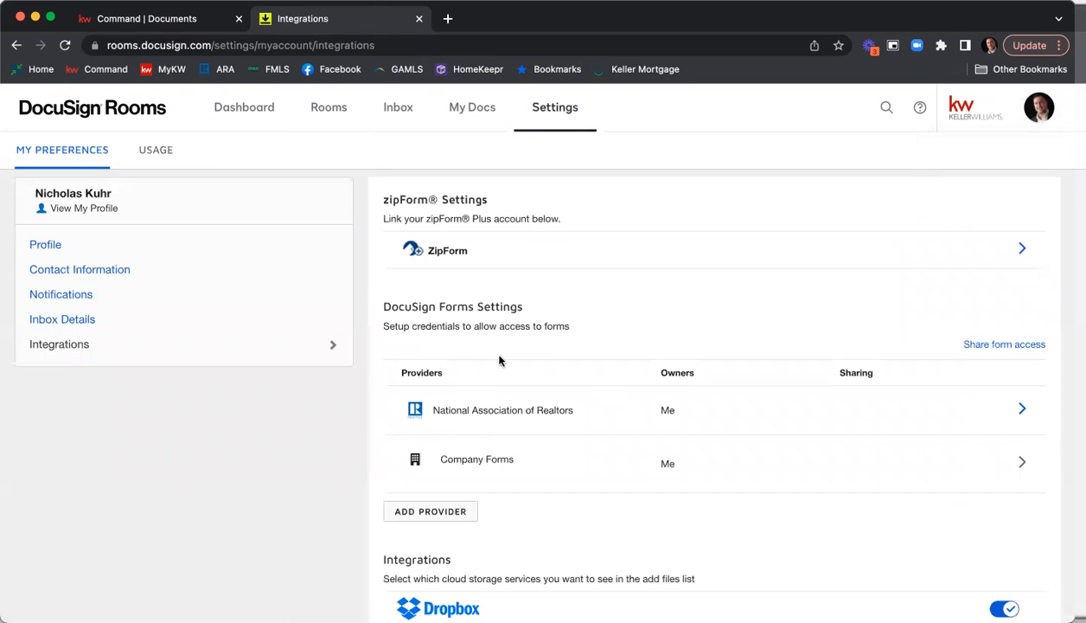
pyautogui.scroll(-1, 516, 321)
pyautogui.scroll(-3, 516, 322)
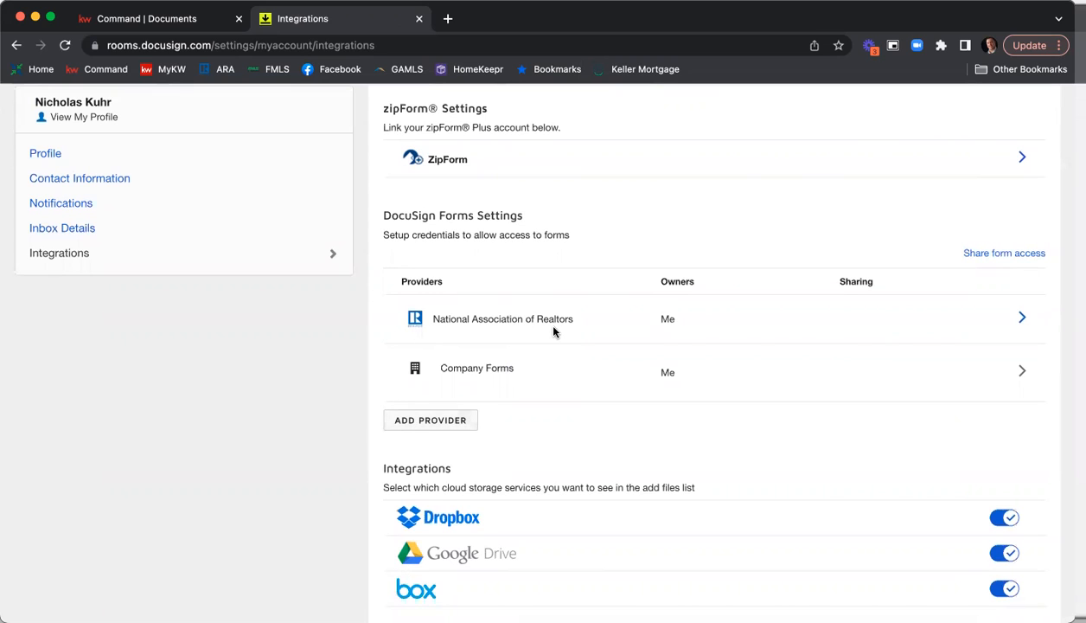
# Bring up the choice of forms providers that can be added, and close it without selecting one.
pyautogui.click(432, 422)
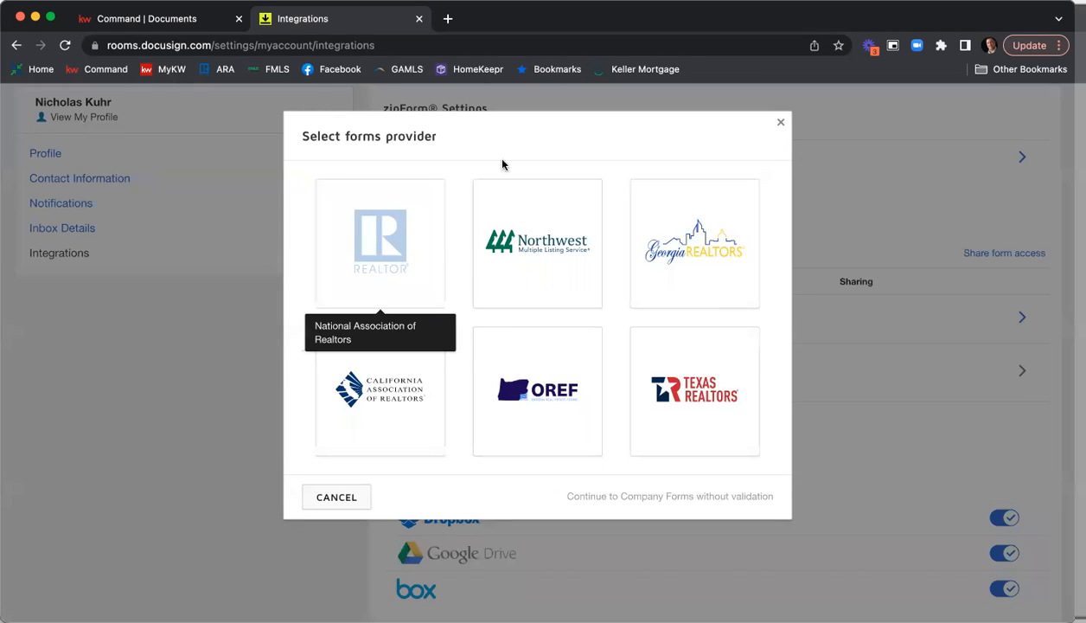
pyautogui.click(780, 123)
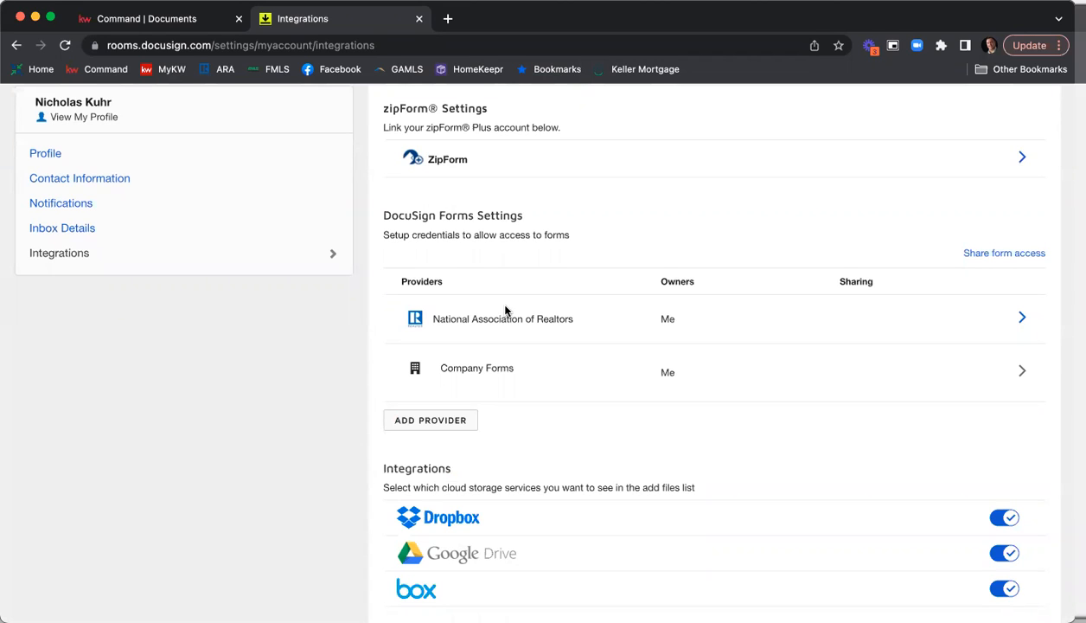
pyautogui.scroll(2, 518, 312)
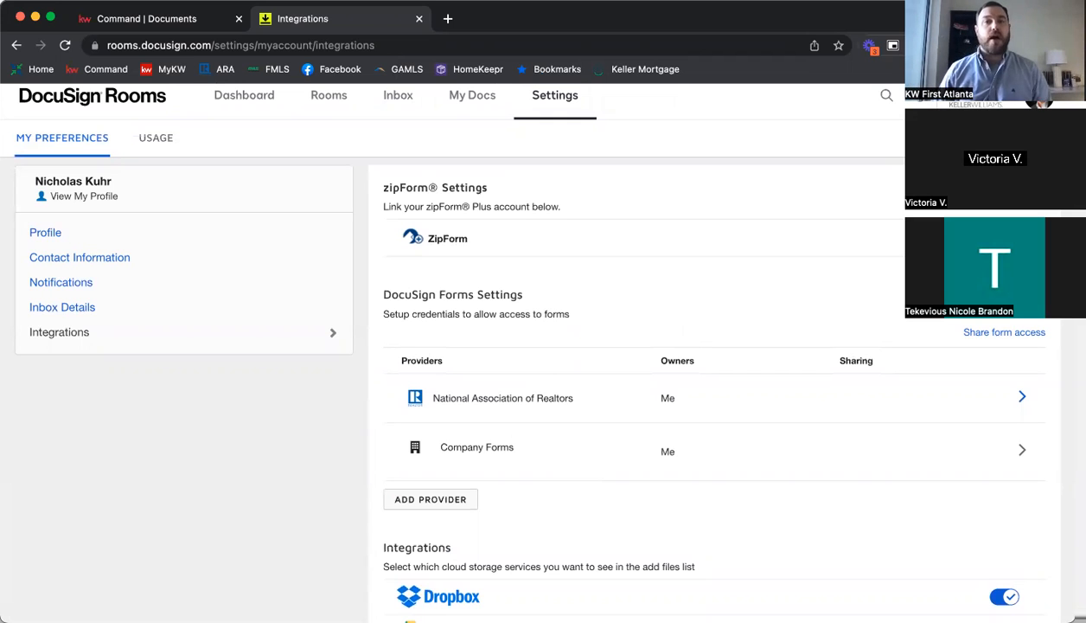
# Return to the dashboard and reopen the listing room at its documents section.
pyautogui.click(270, 96)
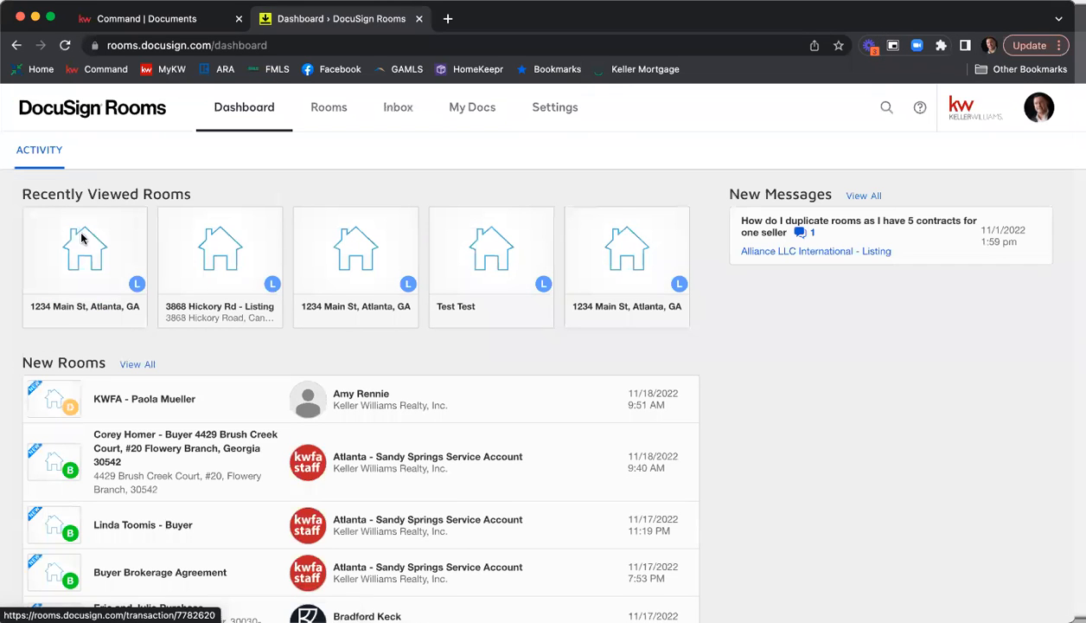
pyautogui.click(83, 238)
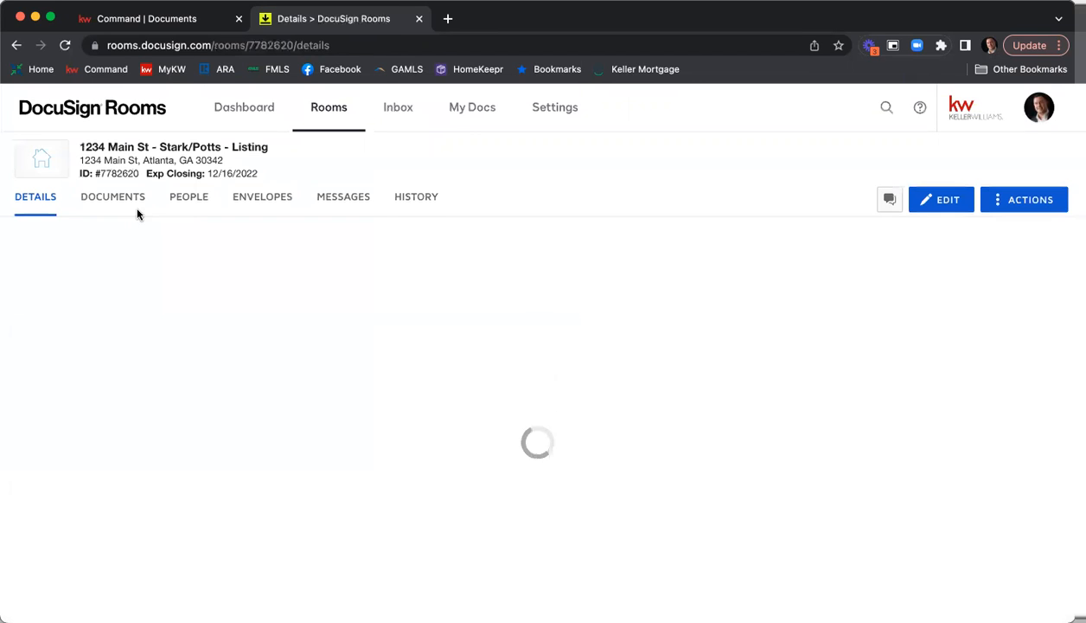
pyautogui.click(119, 198)
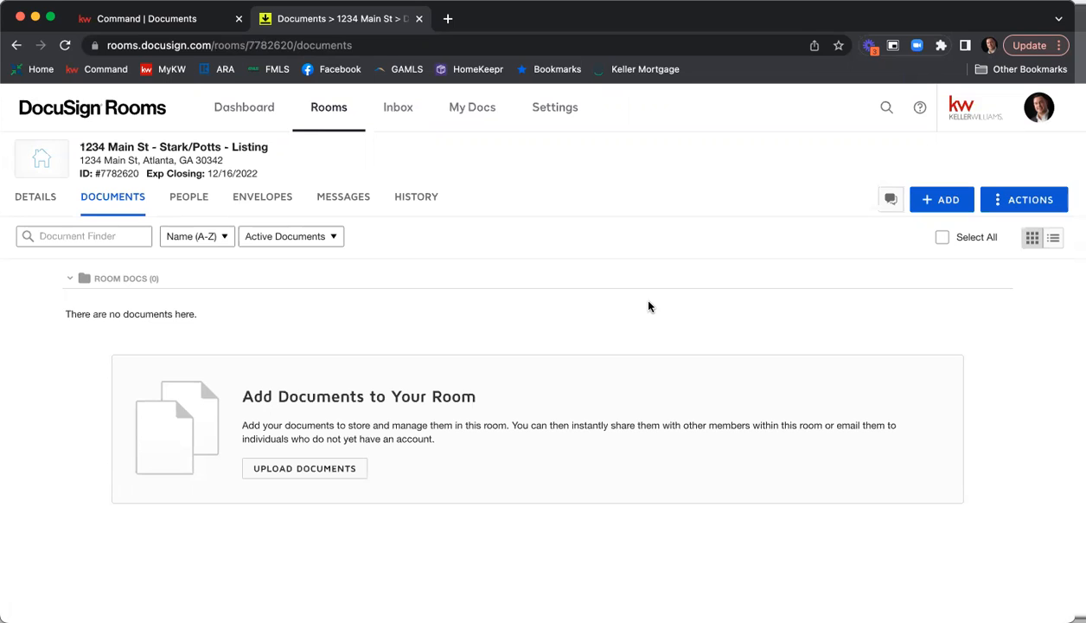
# Examine the room's details, covering room information, location, listing, offer, closing and additional information.
pyautogui.click(39, 204)
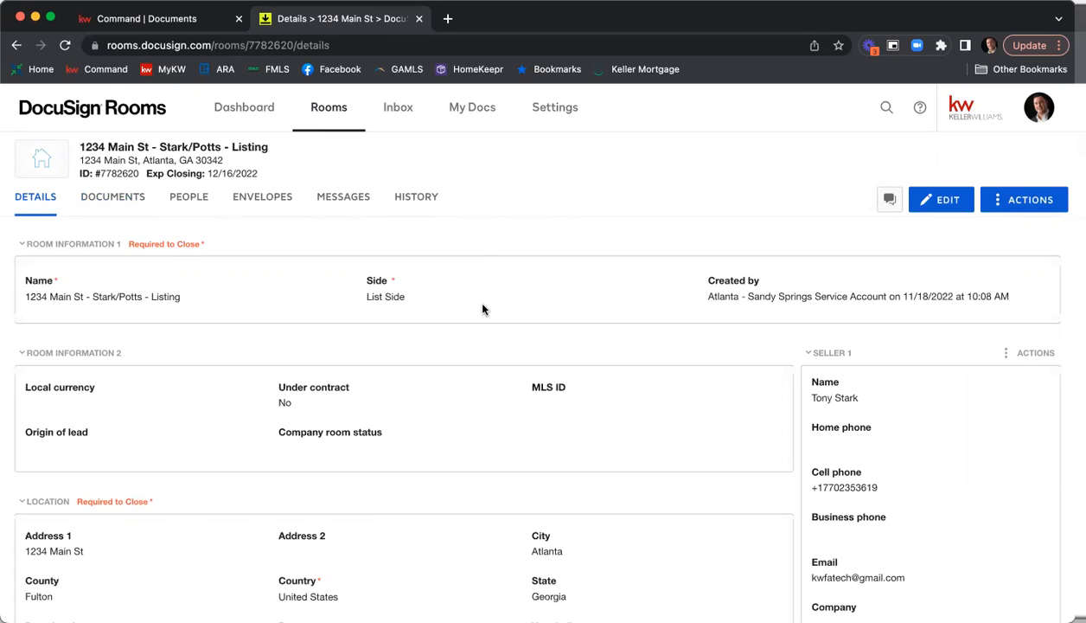
pyautogui.scroll(-5, 483, 309)
pyautogui.scroll(-3, 487, 317)
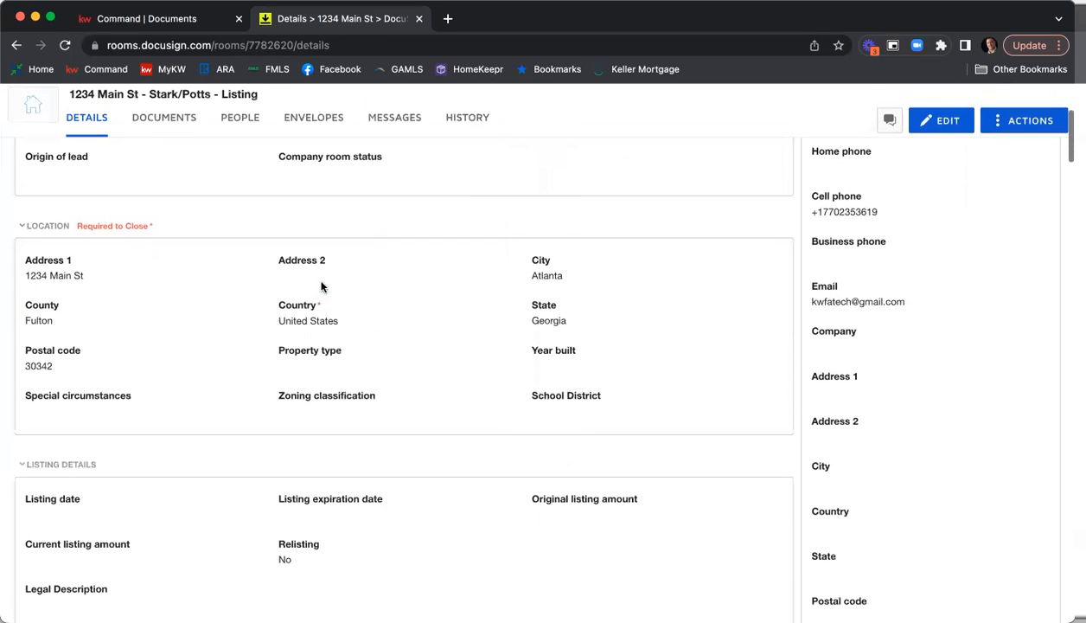
pyautogui.scroll(-5, 255, 337)
pyautogui.scroll(-8, 279, 356)
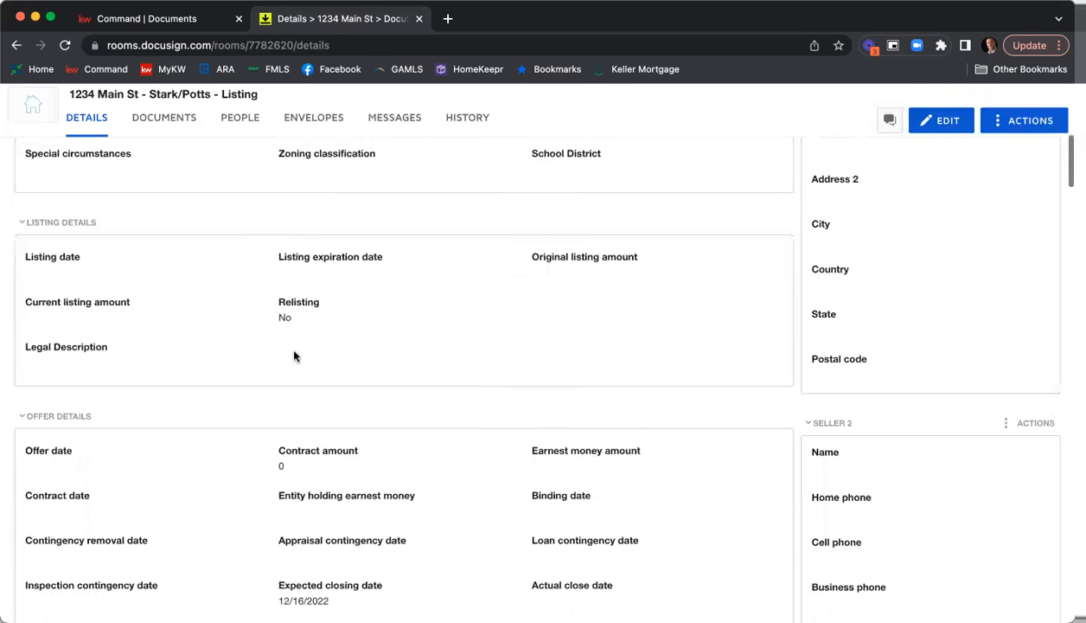
pyautogui.scroll(-9, 339, 488)
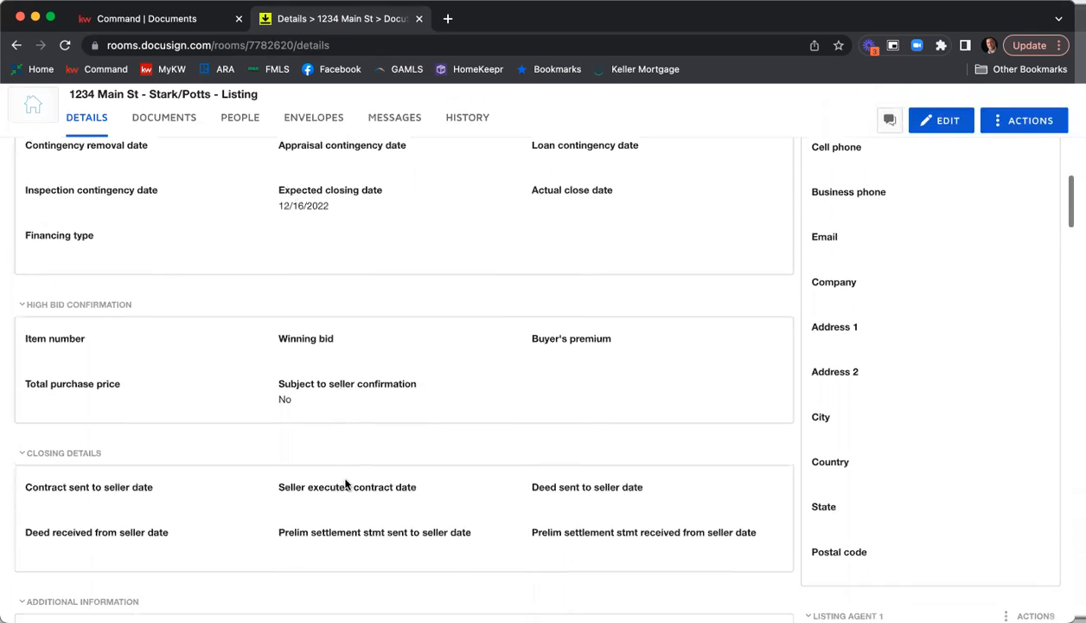
pyautogui.scroll(-4, 158, 445)
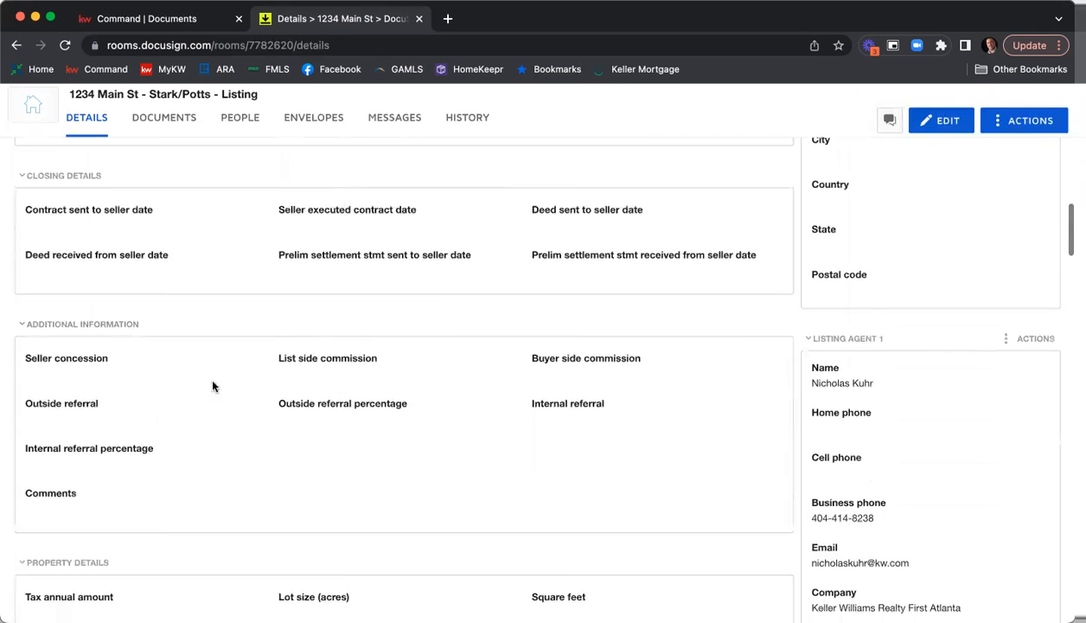
pyautogui.scroll(20, 233, 388)
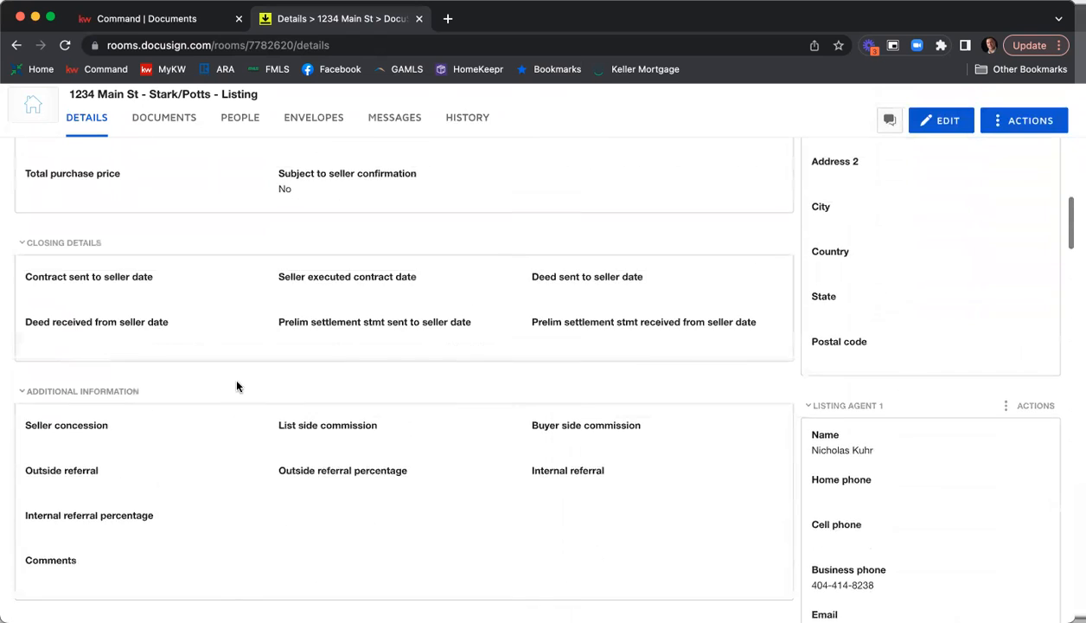
pyautogui.scroll(12, 351, 388)
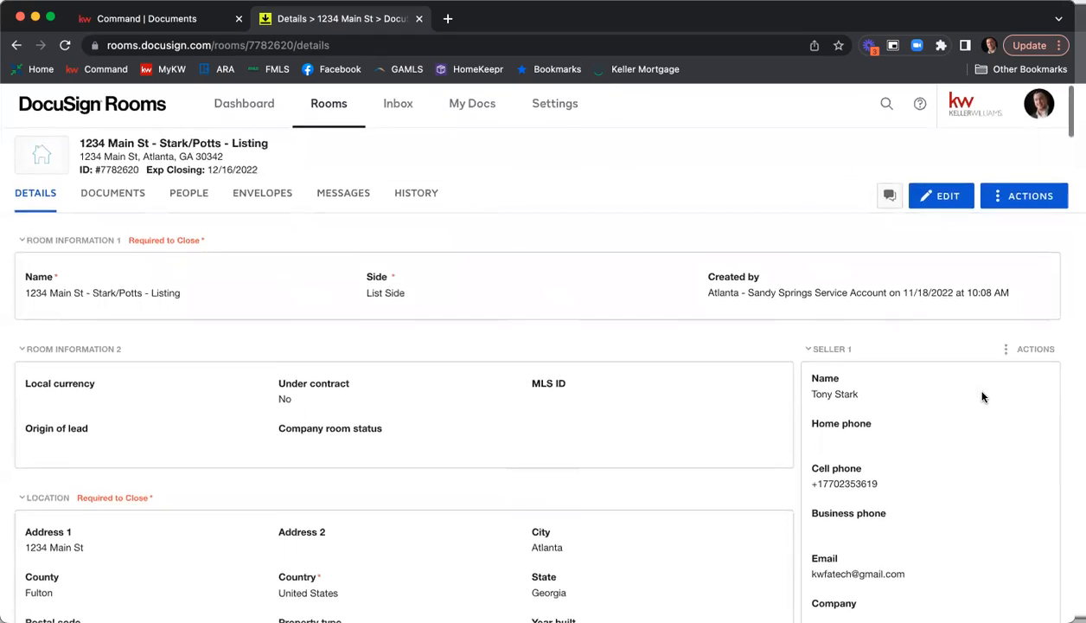
# Examine the seller and listing agent contact sections in the room's details.
pyautogui.scroll(-4, 979, 397)
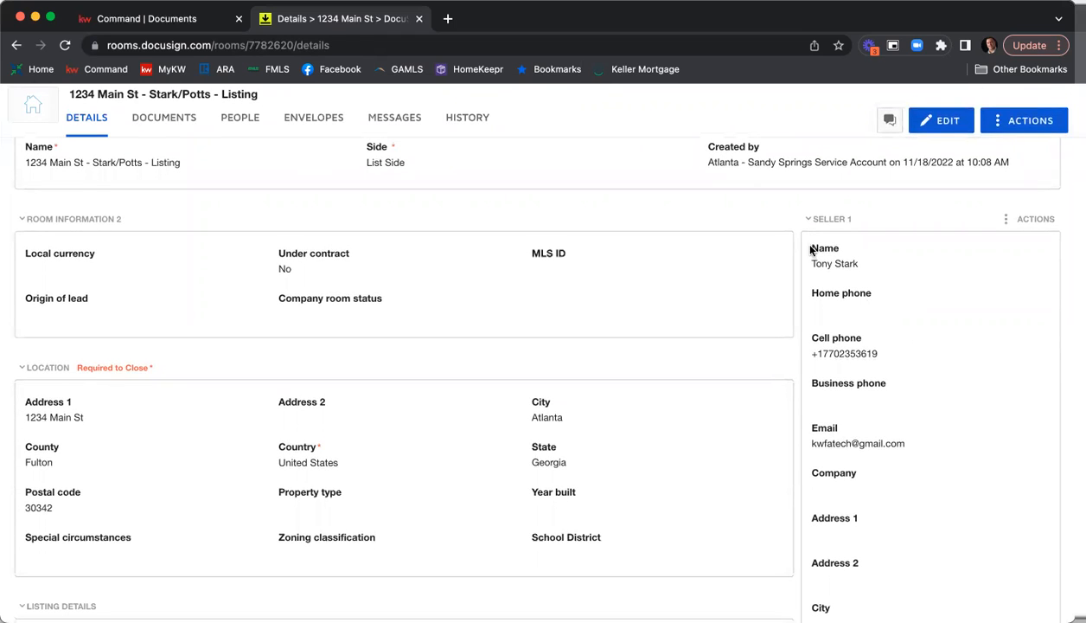
pyautogui.scroll(-15, 831, 333)
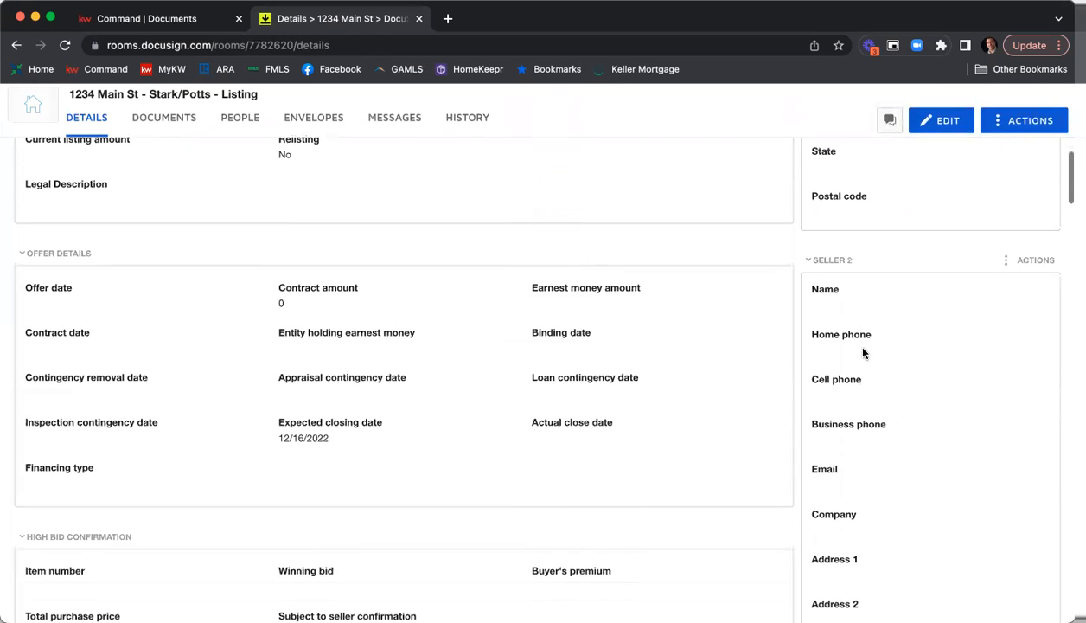
pyautogui.scroll(-12, 863, 352)
pyautogui.scroll(-7, 869, 349)
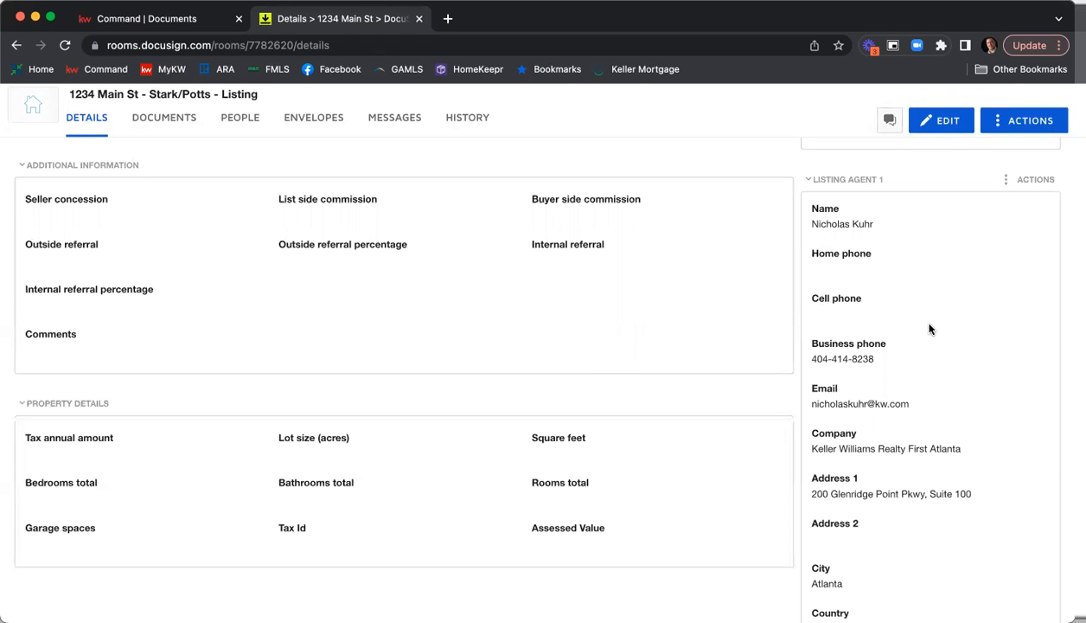
pyautogui.scroll(-5, 934, 320)
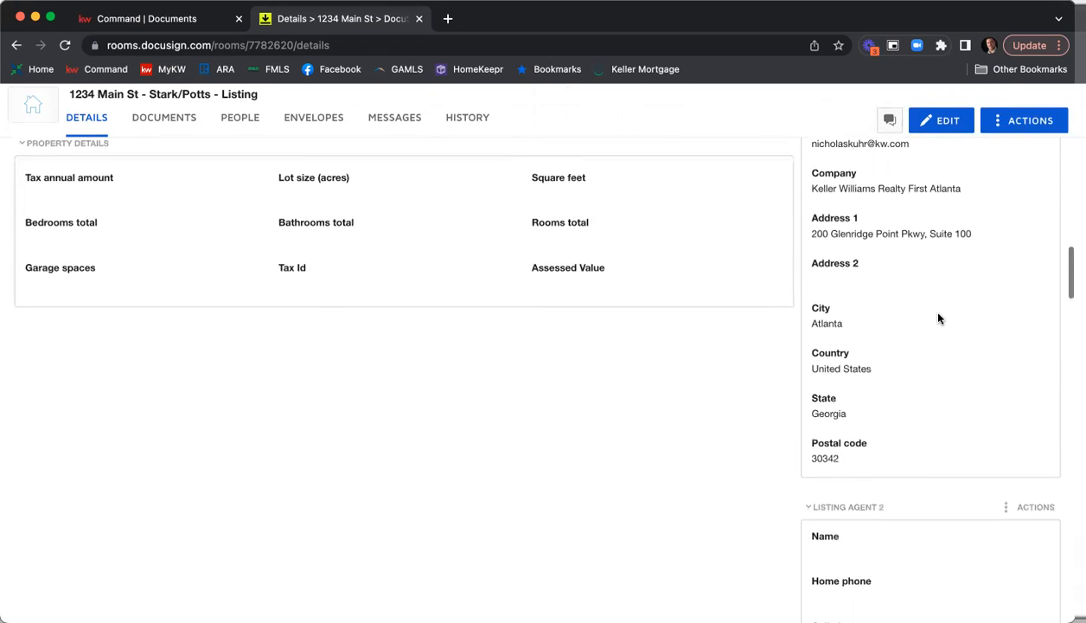
pyautogui.scroll(12, 938, 318)
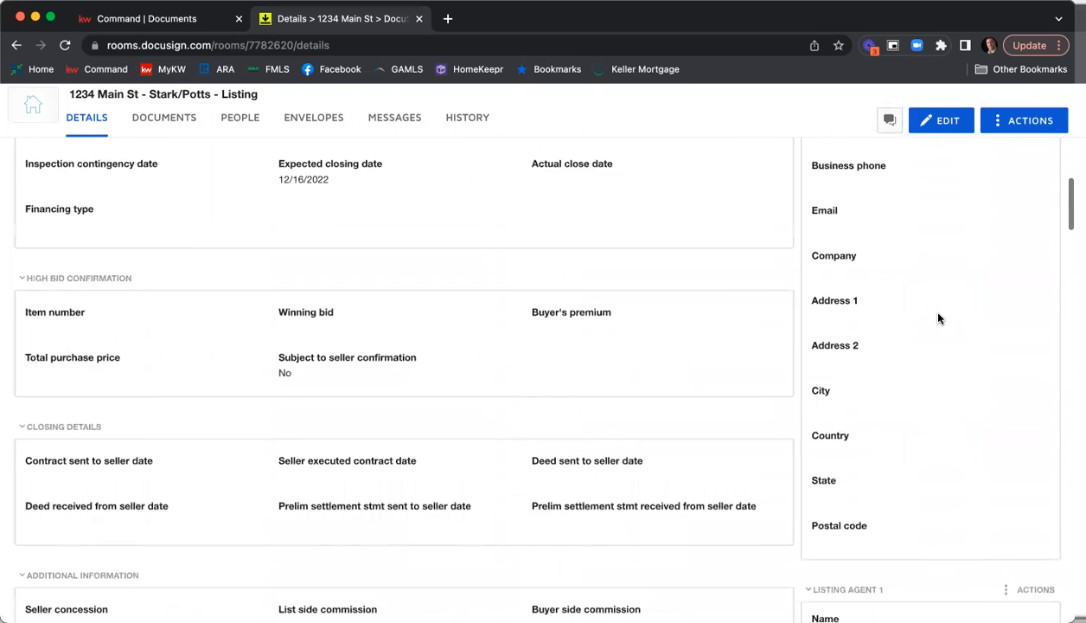
pyautogui.scroll(10, 937, 323)
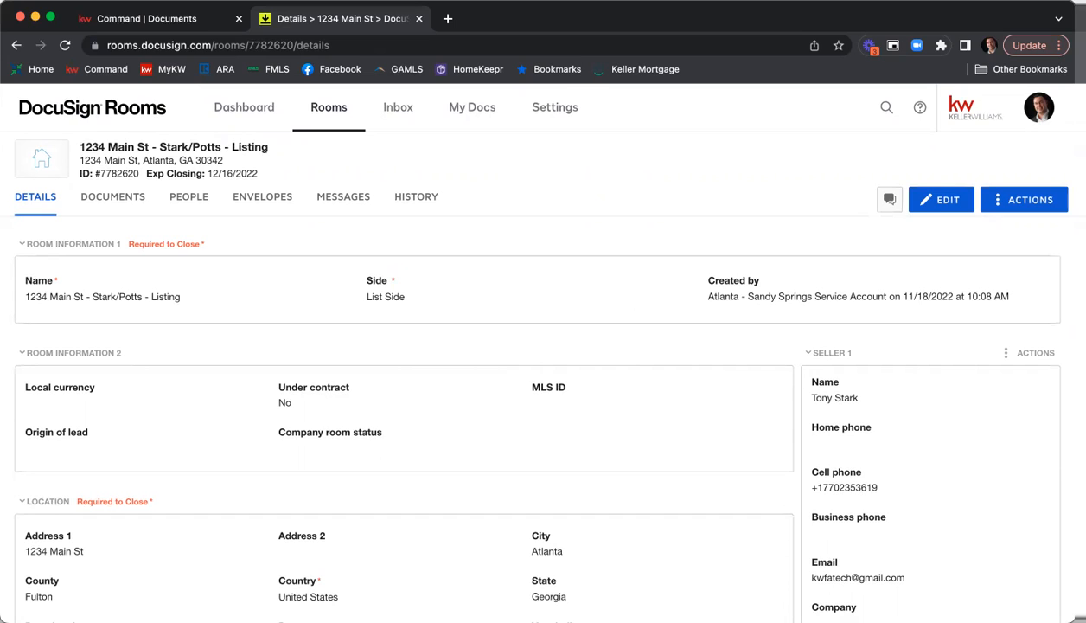
# Put the room details into edit mode and set the local currency to USD - United States Dollar.
pyautogui.click(926, 208)
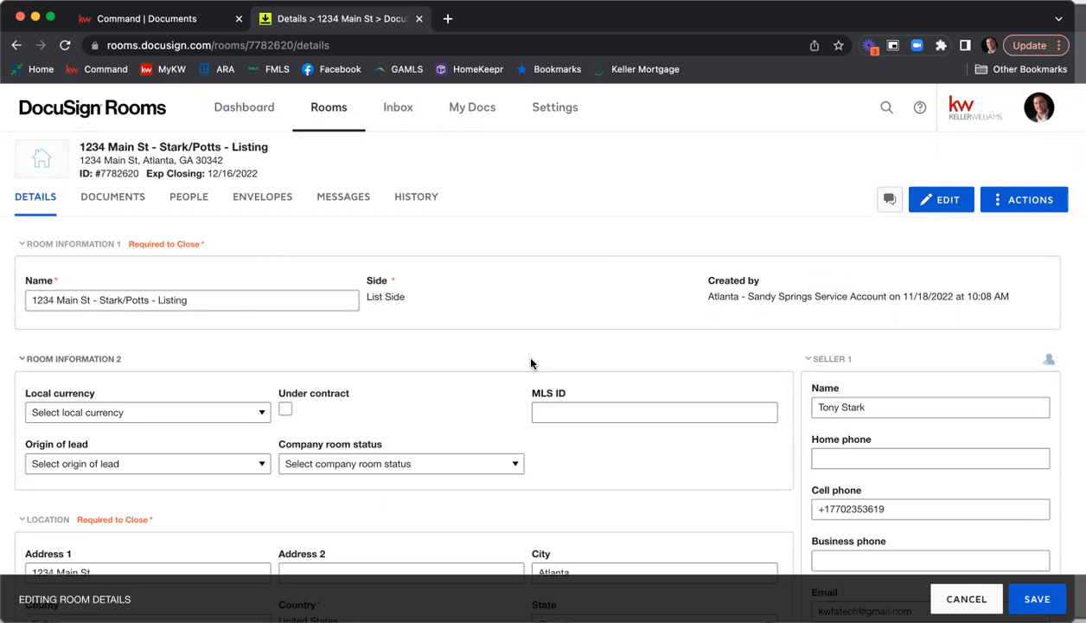
pyautogui.scroll(-3, 495, 356)
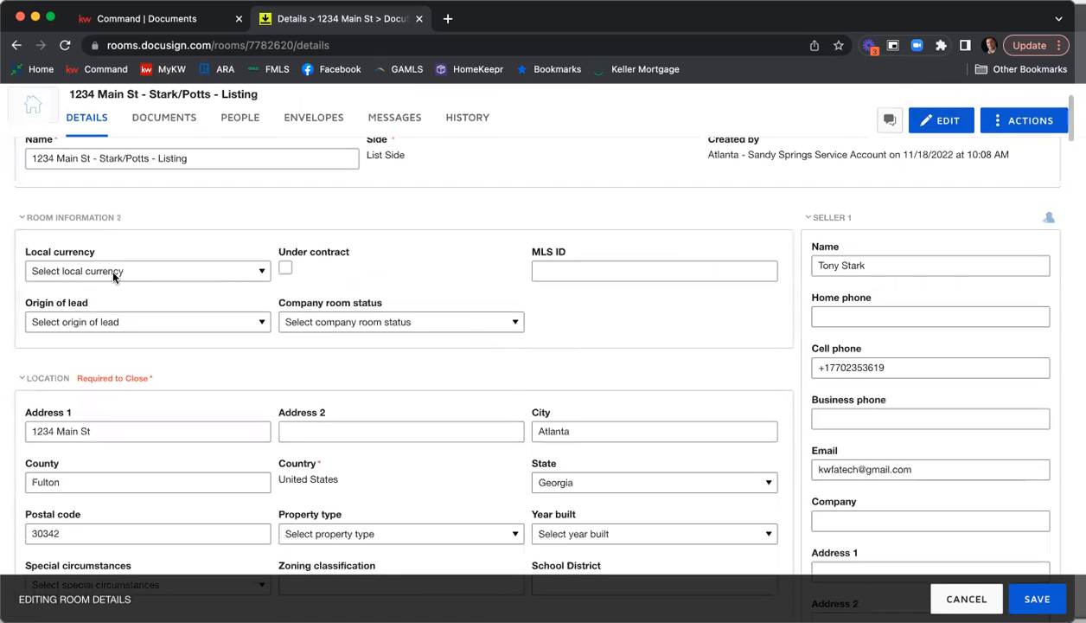
pyautogui.click(122, 270)
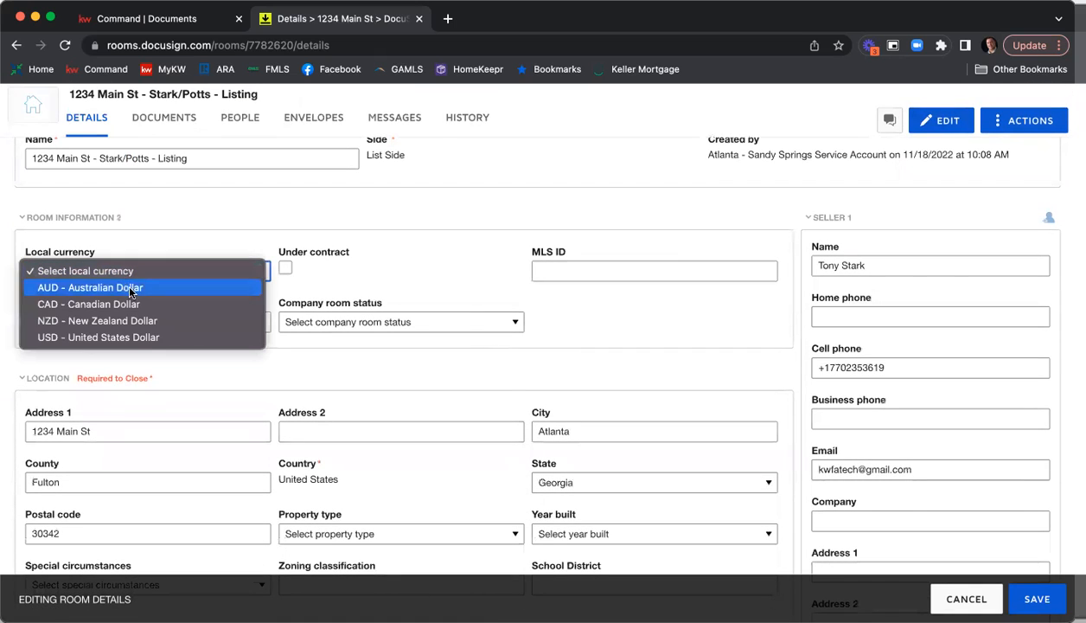
pyautogui.click(139, 337)
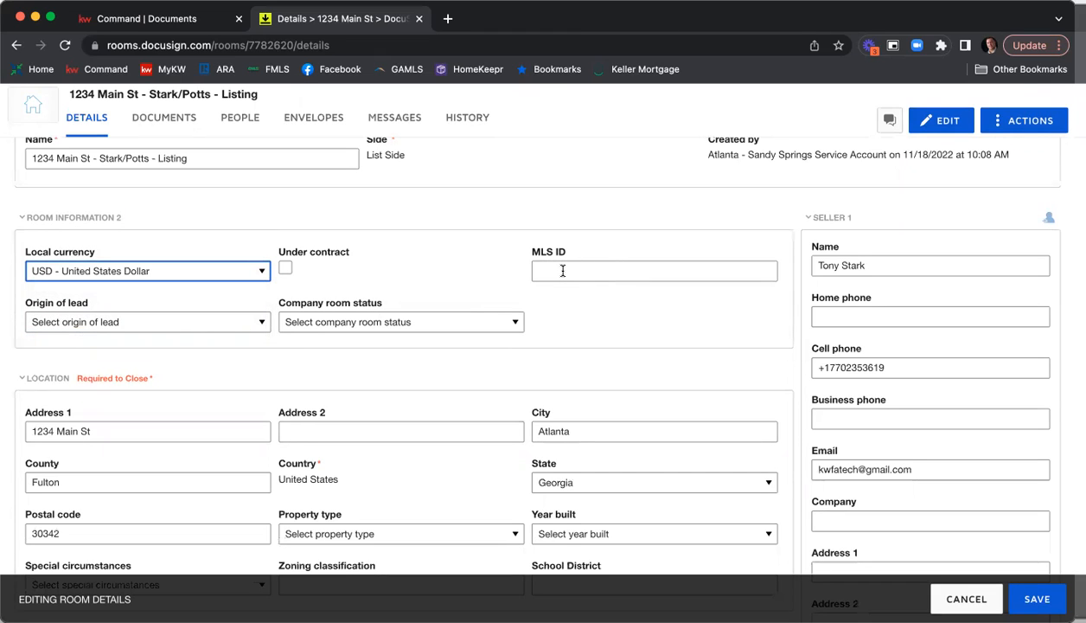
# Set the property type to Residential Detached and the year built to 2008 in the room's location details.
pyautogui.scroll(-1, 415, 350)
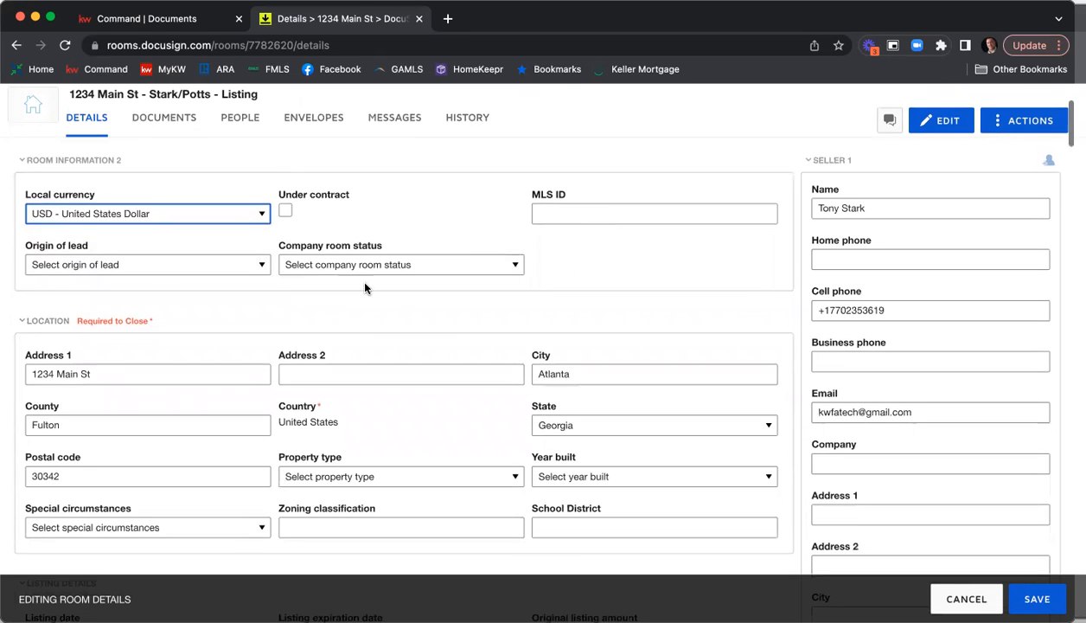
pyautogui.scroll(-2, 260, 294)
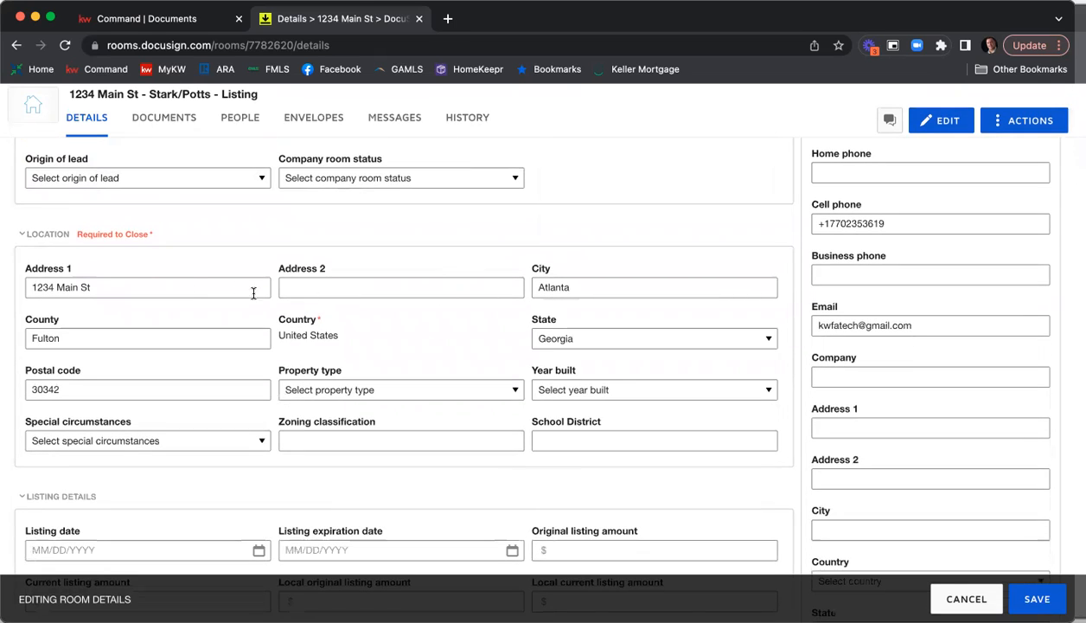
pyautogui.scroll(-1, 411, 308)
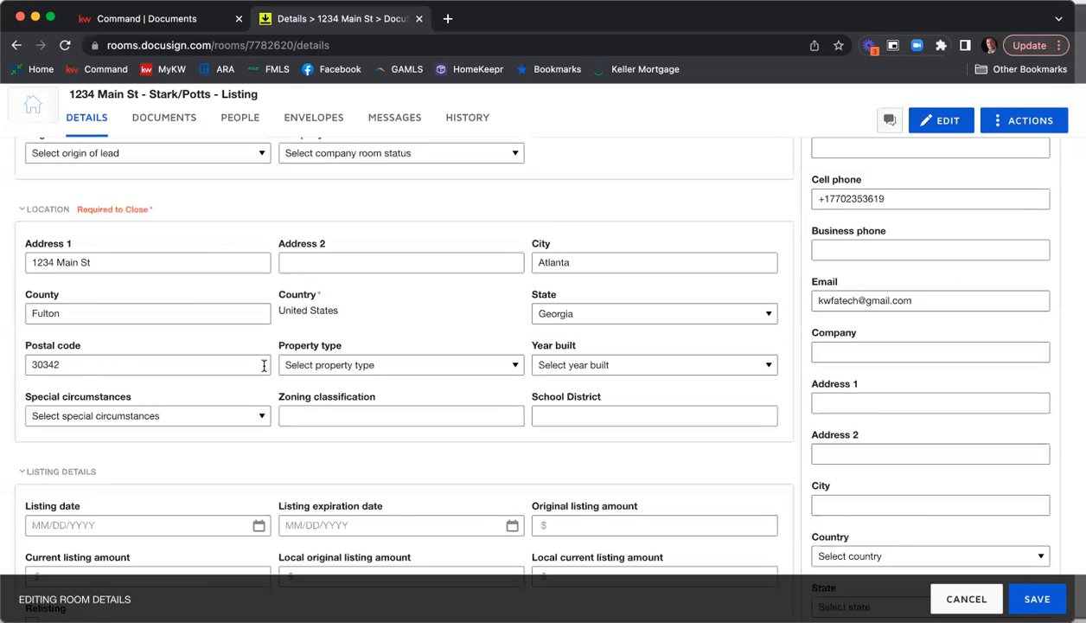
pyautogui.click(449, 365)
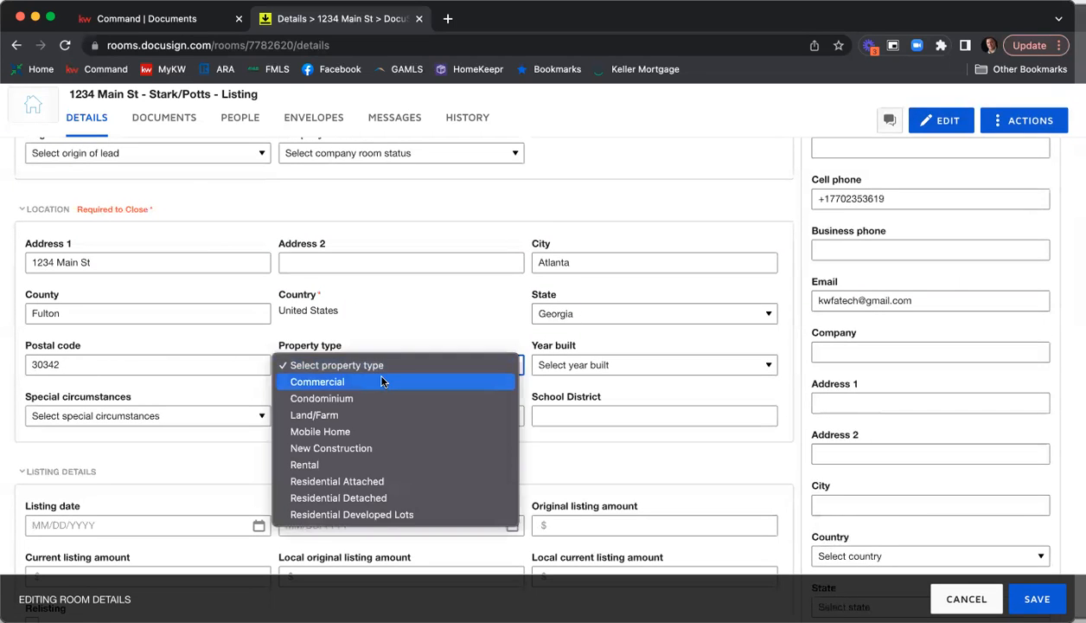
pyautogui.click(394, 499)
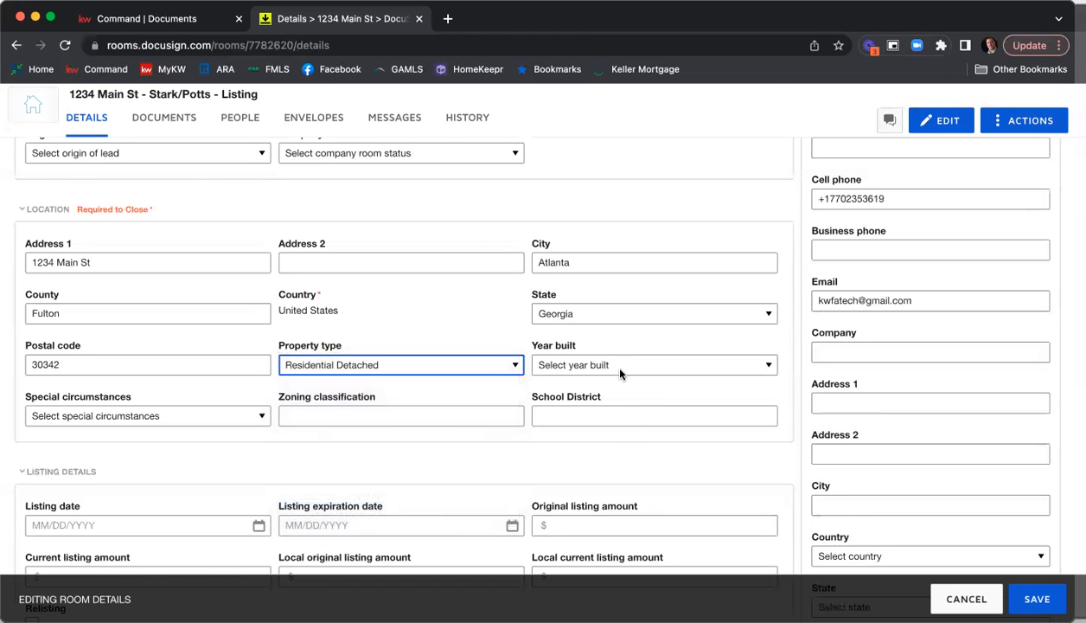
pyautogui.click(610, 364)
pyautogui.scroll(-15, 638, 472)
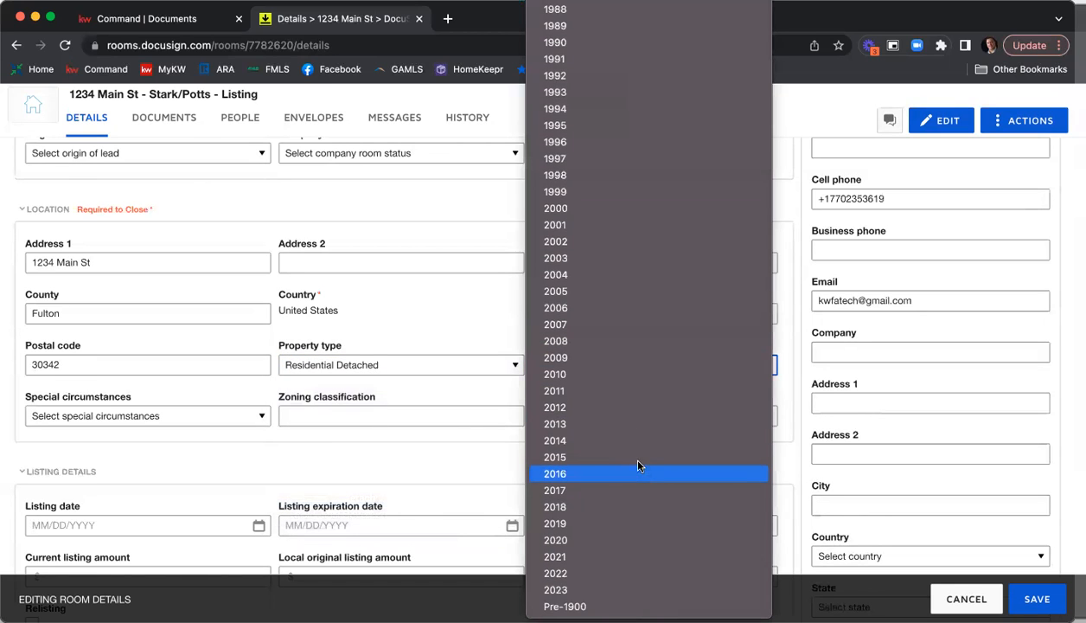
pyautogui.click(616, 348)
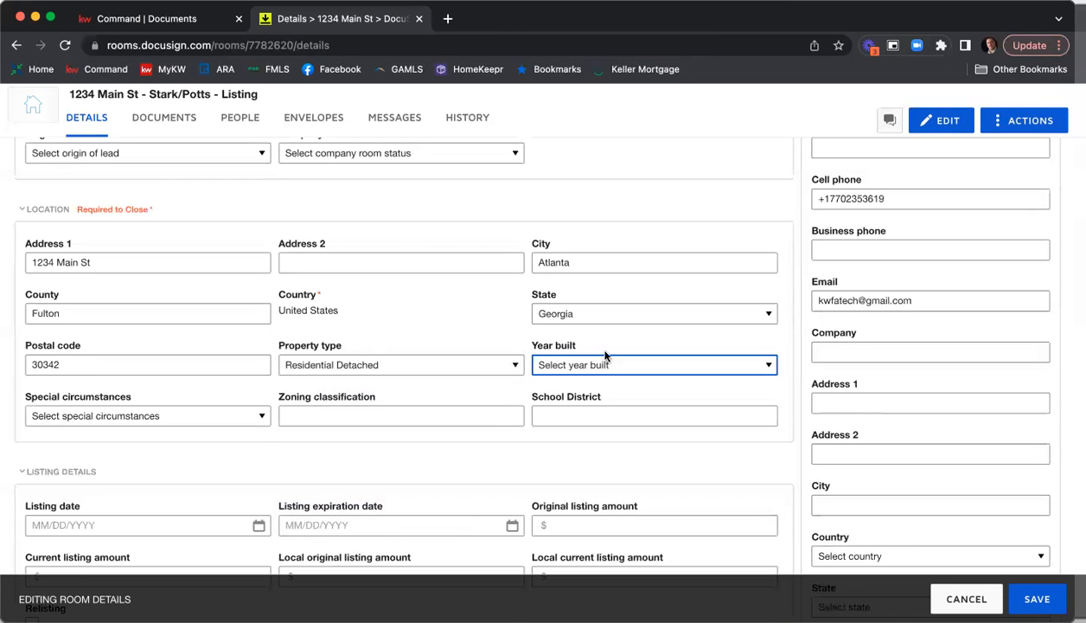
pyautogui.click(191, 407)
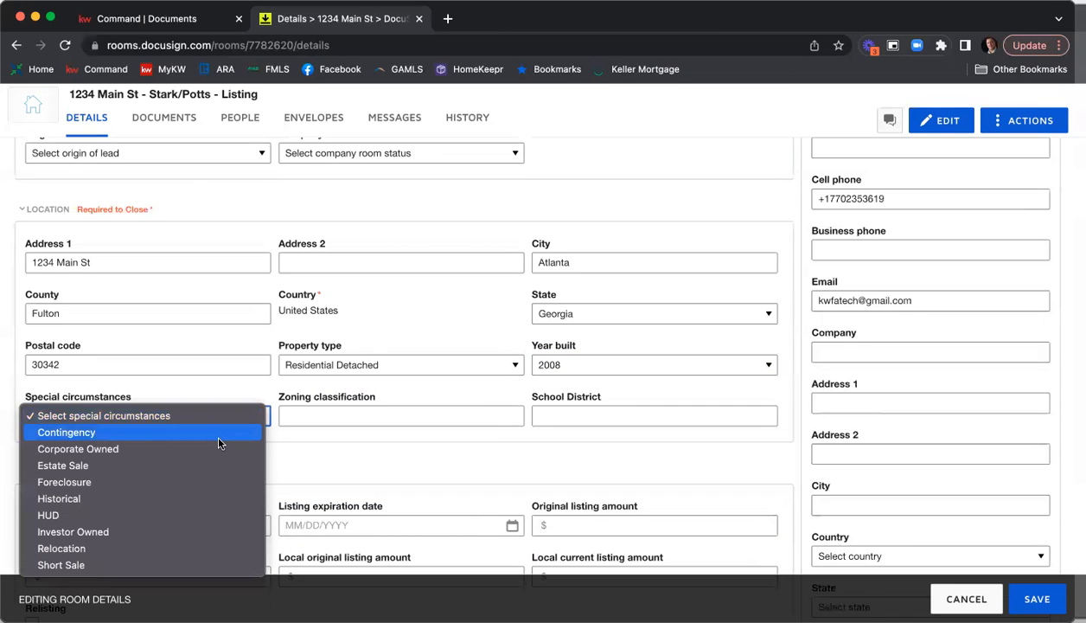
pyautogui.click(419, 452)
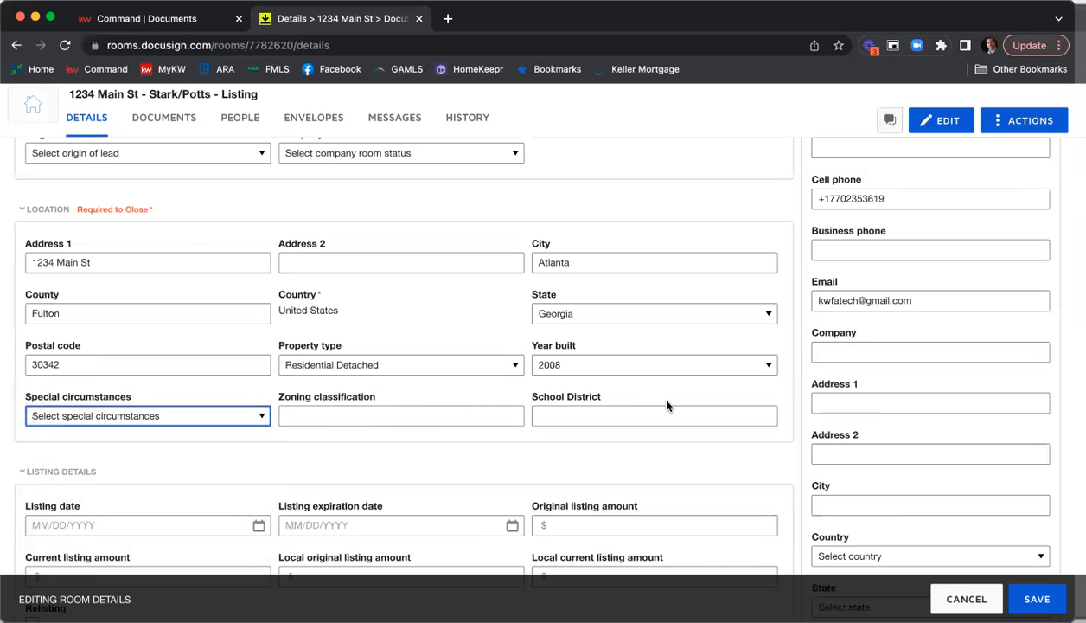
# Set the listing date to 11/18/2022 in the room's listing details.
pyautogui.scroll(-5, 501, 424)
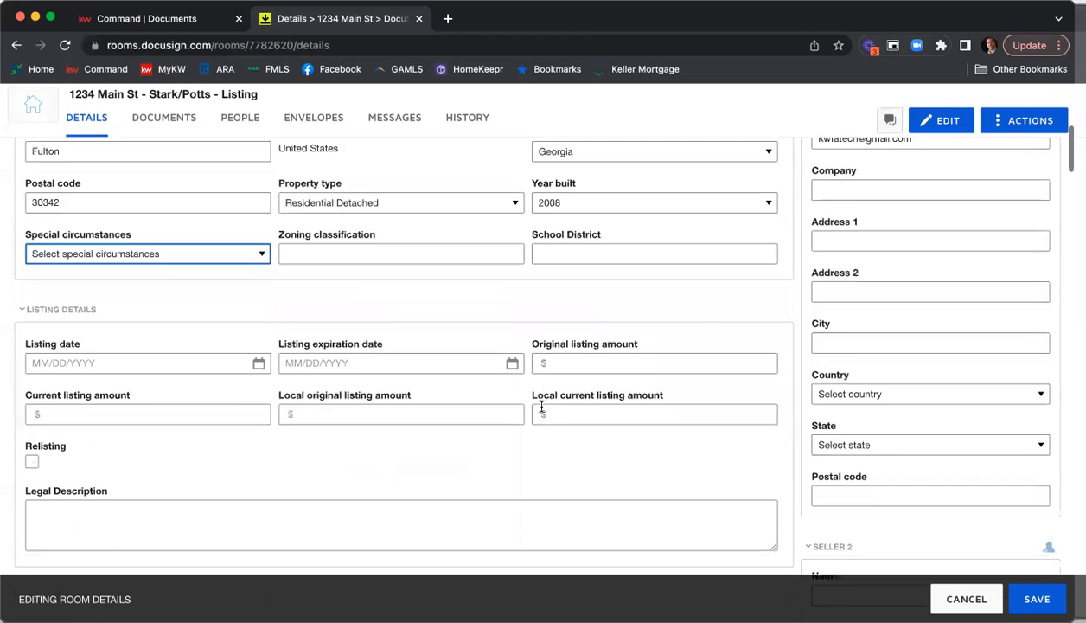
pyautogui.scroll(-1, 502, 428)
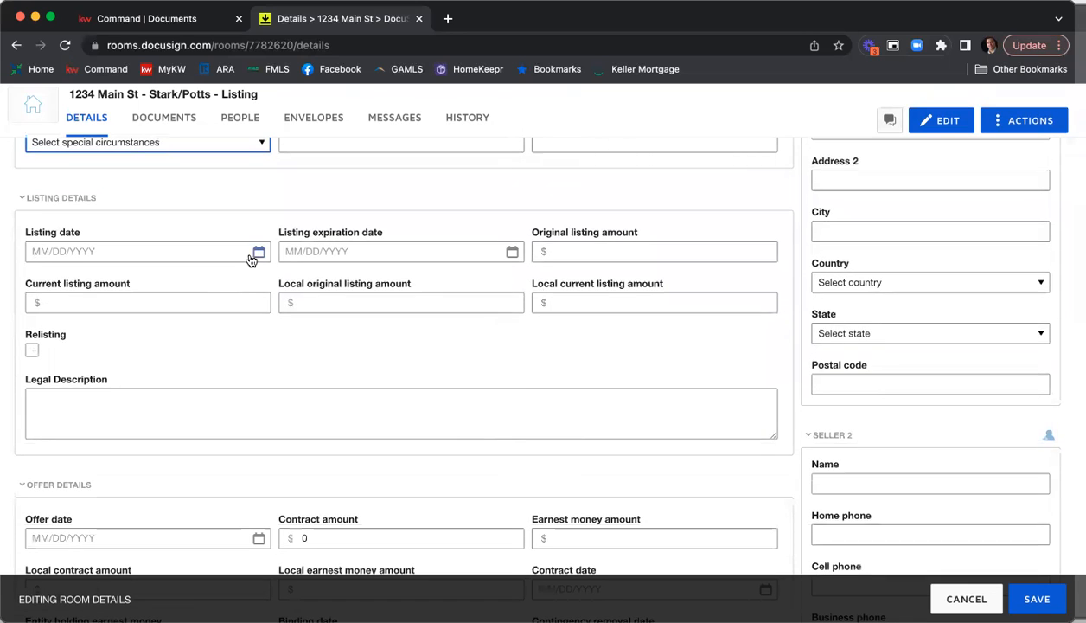
pyautogui.click(259, 251)
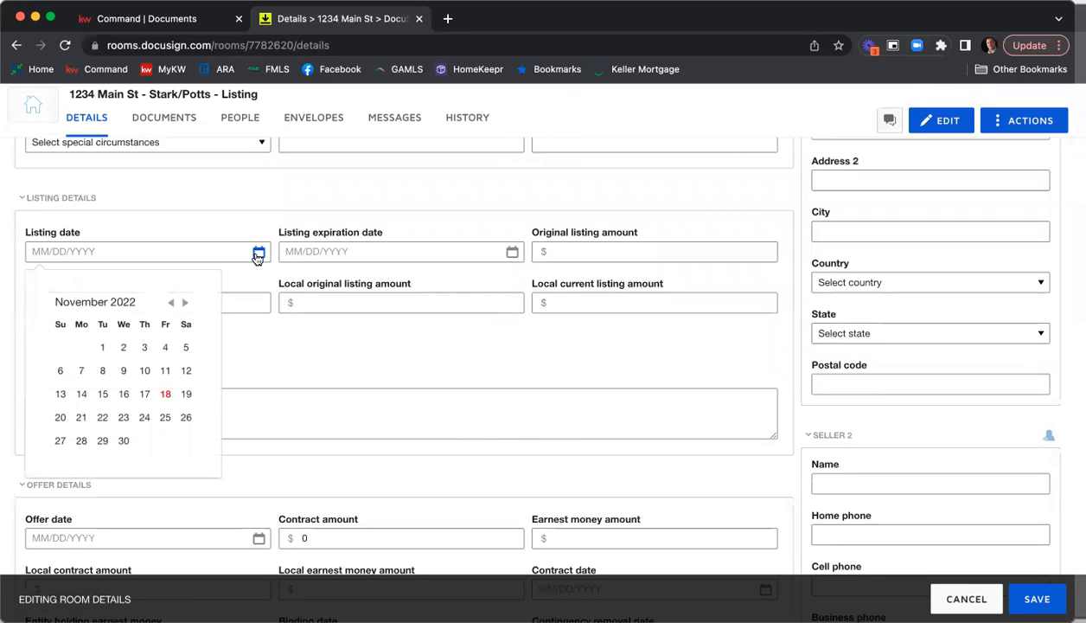
pyautogui.click(165, 394)
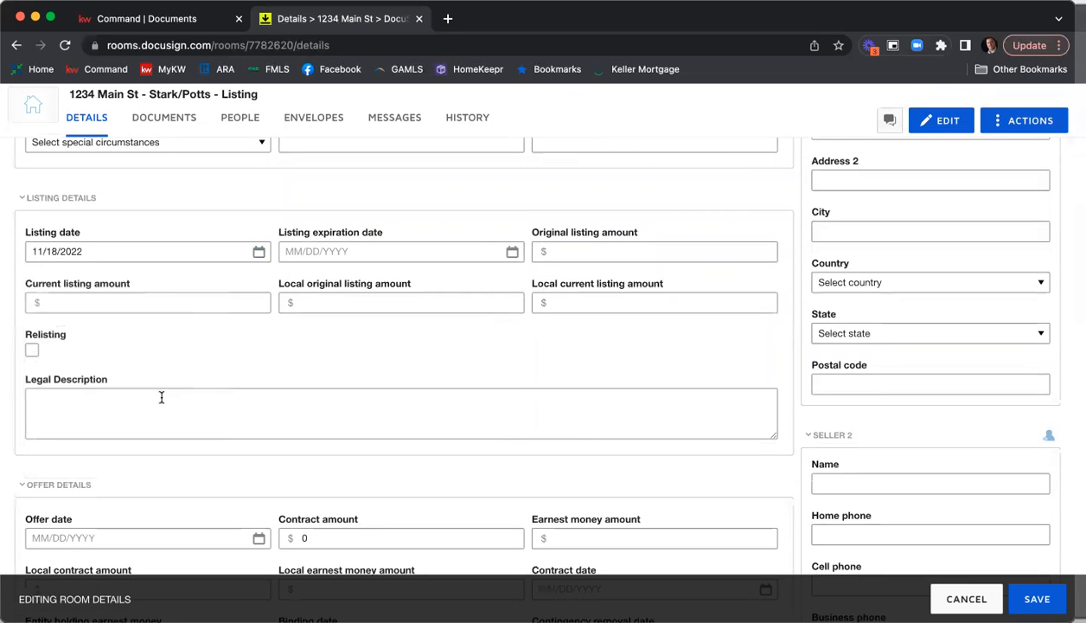
# Set the listing expiration date to 01/18/2023 and the original listing amount to 415000.
pyautogui.click(511, 253)
pyautogui.click(440, 307)
pyautogui.click(441, 308)
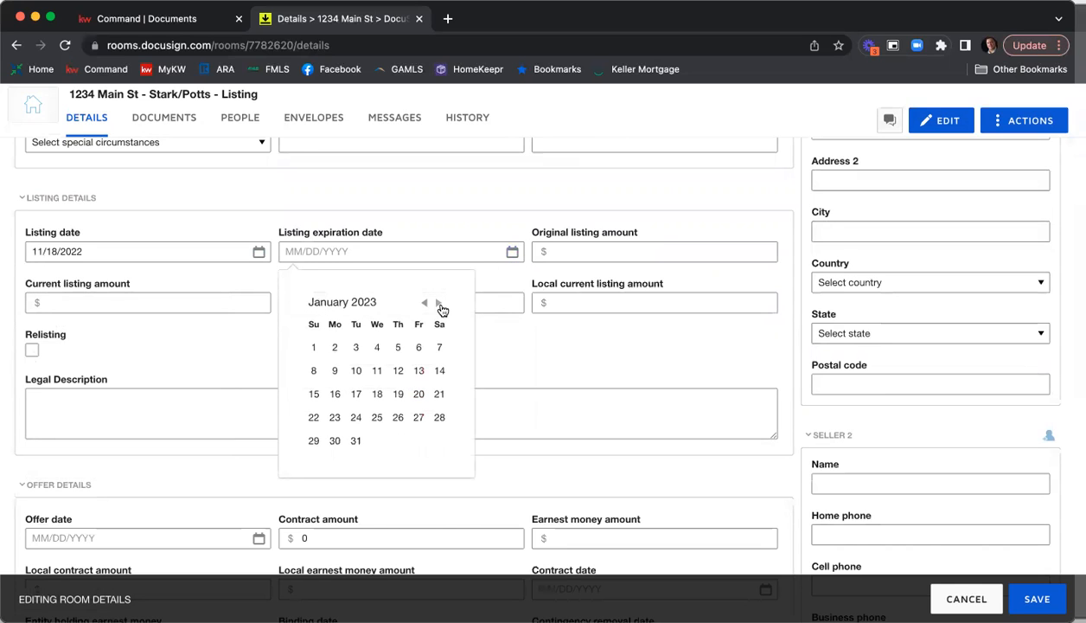
pyautogui.click(377, 393)
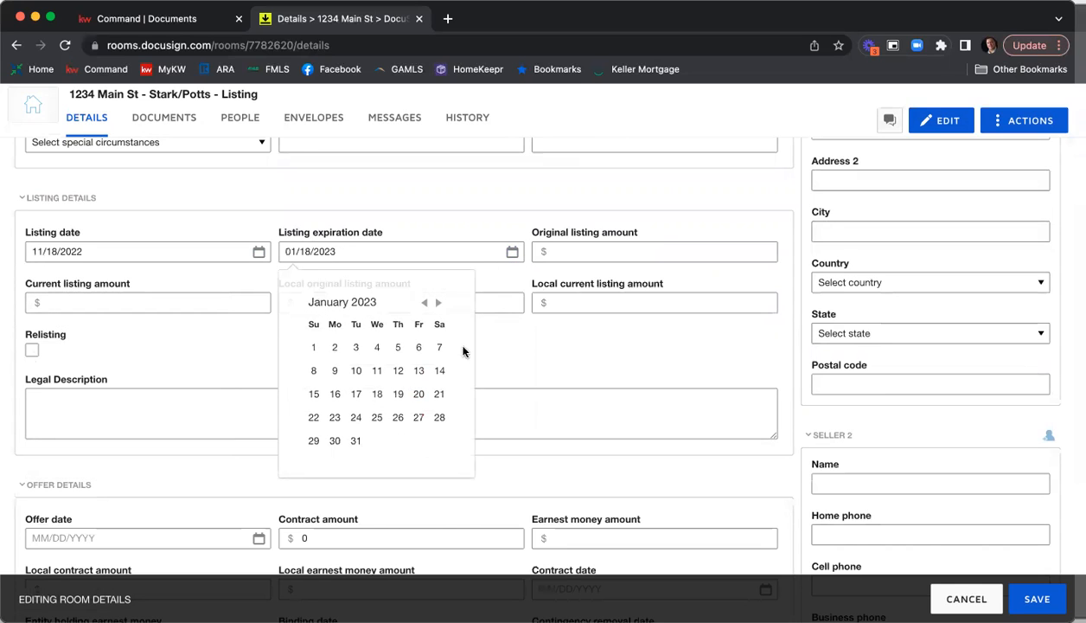
pyautogui.click(580, 253)
pyautogui.write('415000')
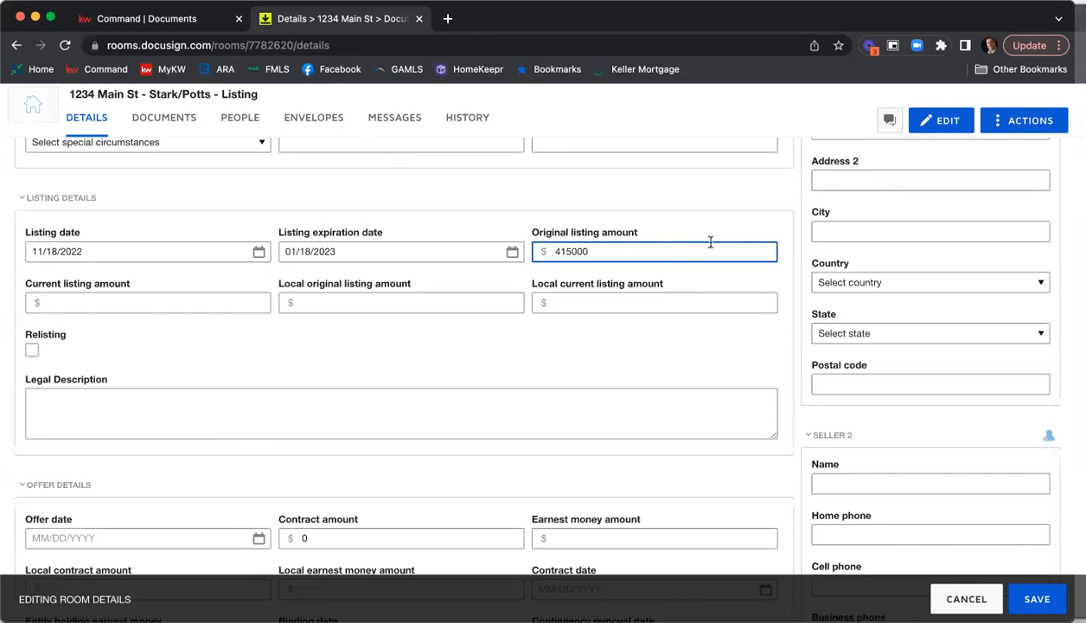
# Try to copy the original listing amount into the current, local original and local current listing amounts.
pyautogui.moveTo(609, 252); pyautogui.dragTo(511, 259)
pyautogui.click(103, 302)
pyautogui.write('288579814')
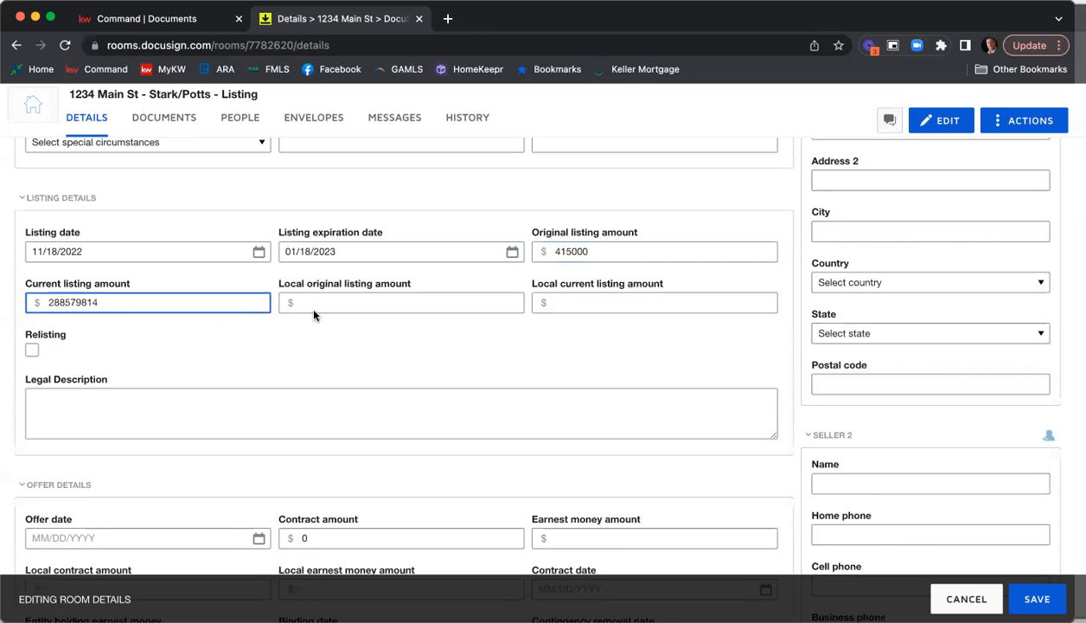
pyautogui.click(307, 302)
pyautogui.write('288579814')
pyautogui.click(568, 302)
pyautogui.write('288579814')
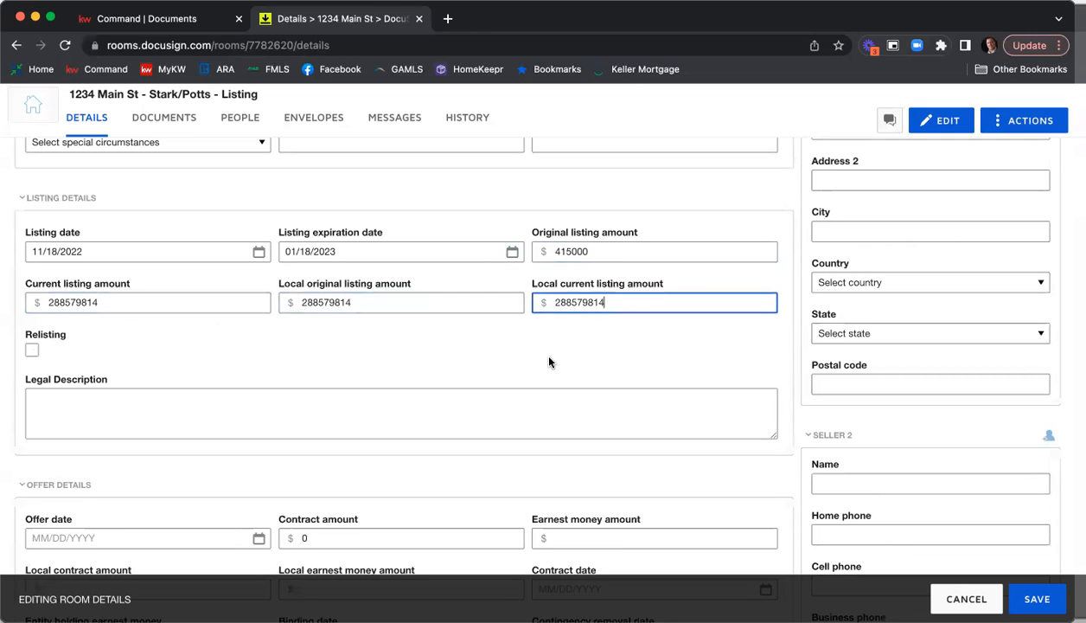
# Replace the current, local original and local current listing amounts with 415000, copied from the original listing amount.
pyautogui.doubleClick(581, 250)
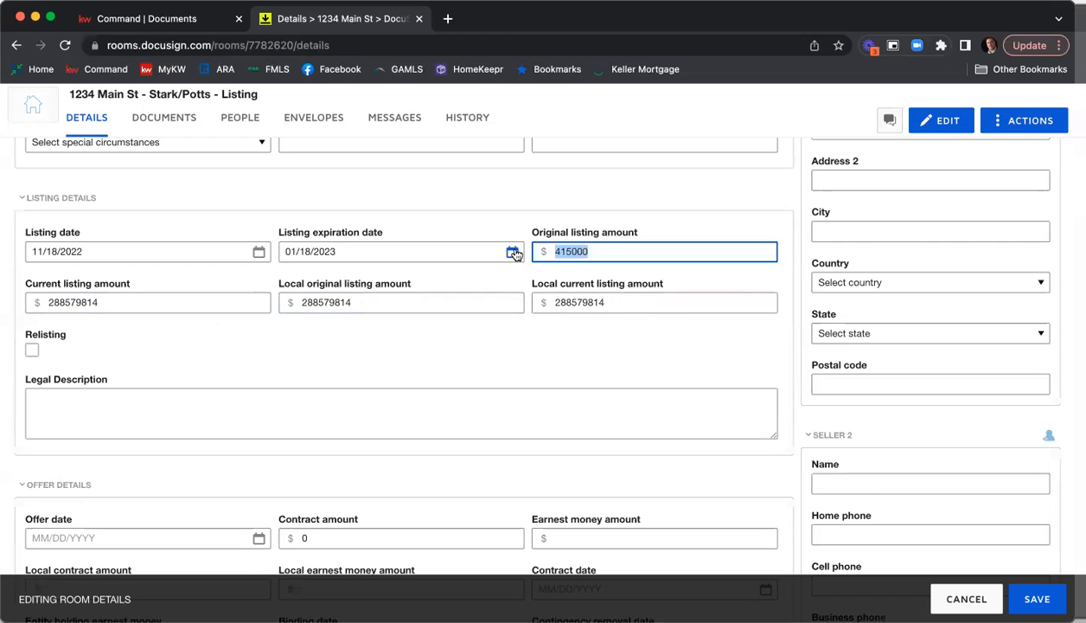
pyautogui.press('super+c')
pyautogui.doubleClick(162, 302)
pyautogui.press('super+v')
pyautogui.click(380, 302)
pyautogui.doubleClick(380, 302)
pyautogui.press('super+v')
pyautogui.doubleClick(612, 302)
pyautogui.press('super+v')
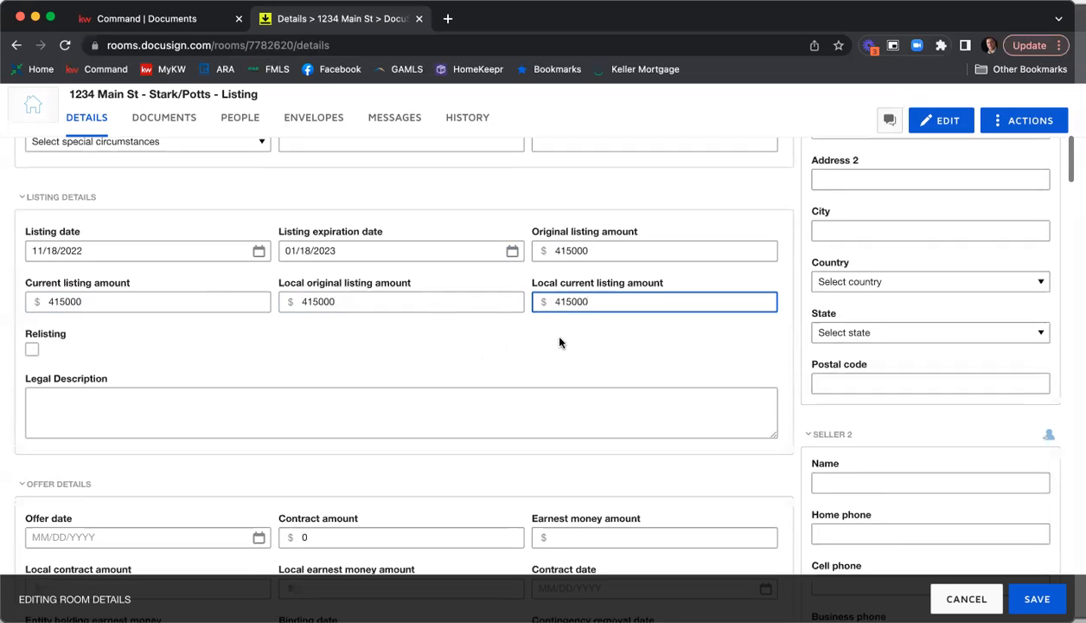
# Examine the offer details, high bid confirmation and closing details sections of the room.
pyautogui.scroll(-4, 559, 343)
pyautogui.scroll(-3, 513, 348)
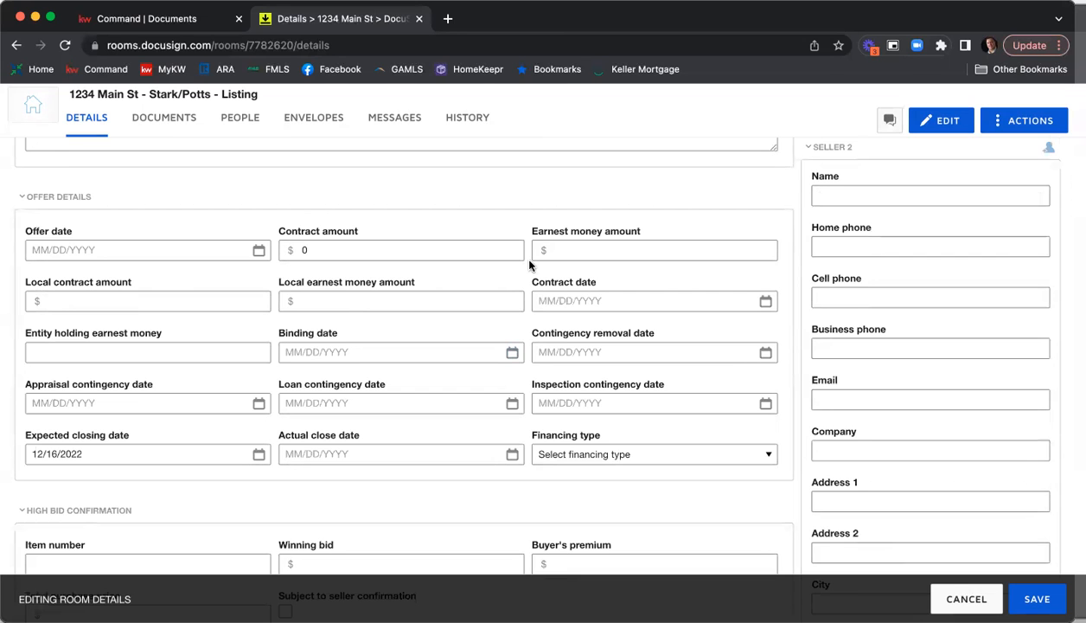
pyautogui.scroll(-5, 529, 264)
pyautogui.scroll(-3, 345, 312)
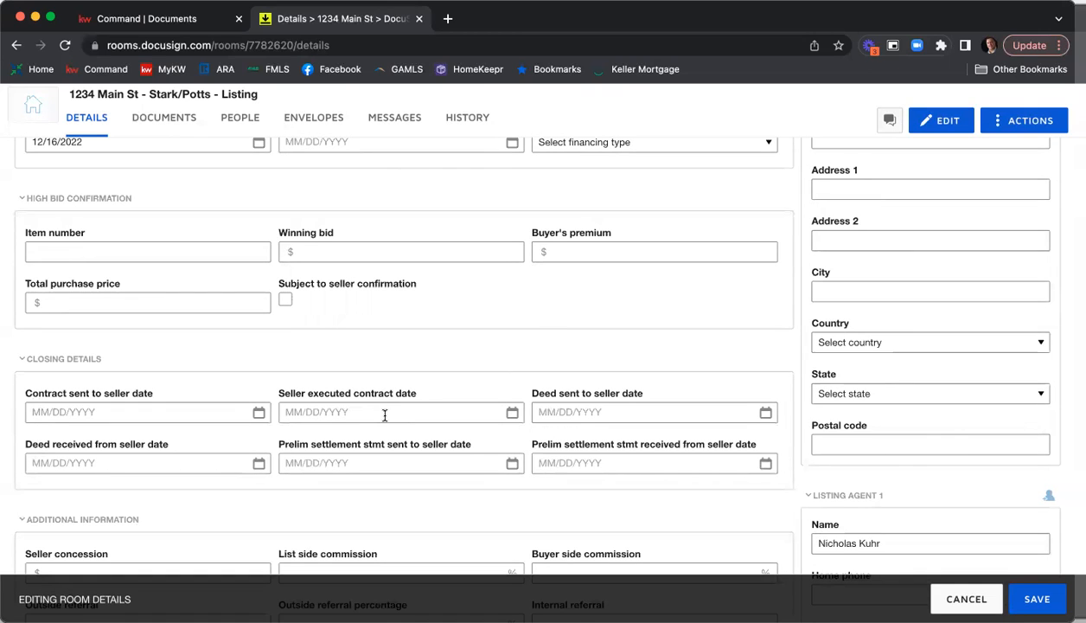
pyautogui.scroll(1, 391, 412)
pyautogui.scroll(10, 392, 412)
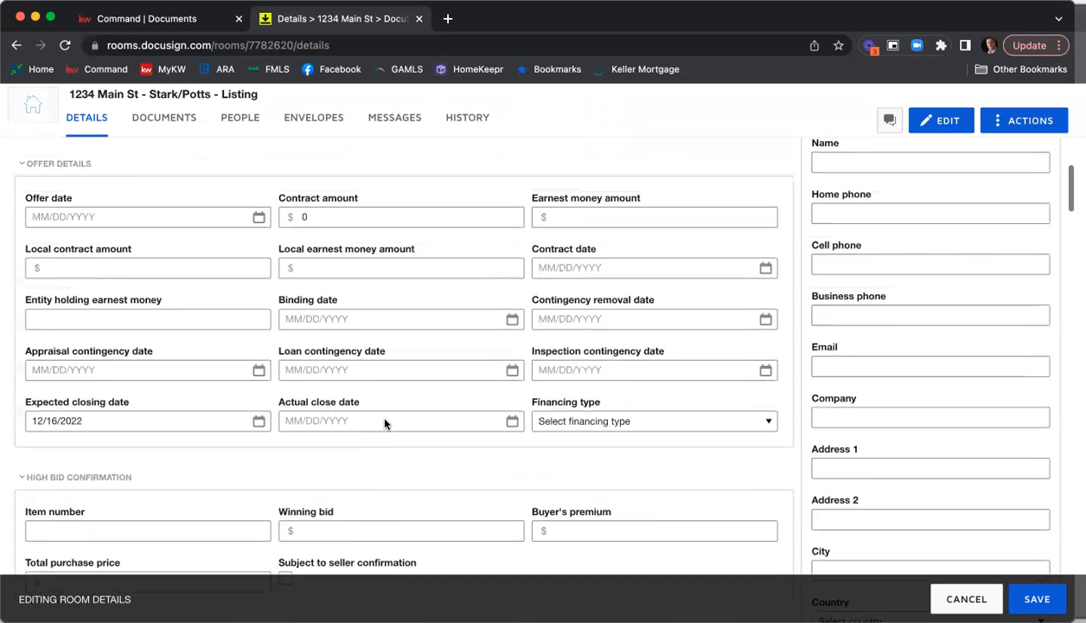
# Examine the Seller 1 contact details, from the name down to the address fields.
pyautogui.scroll(10, 386, 417)
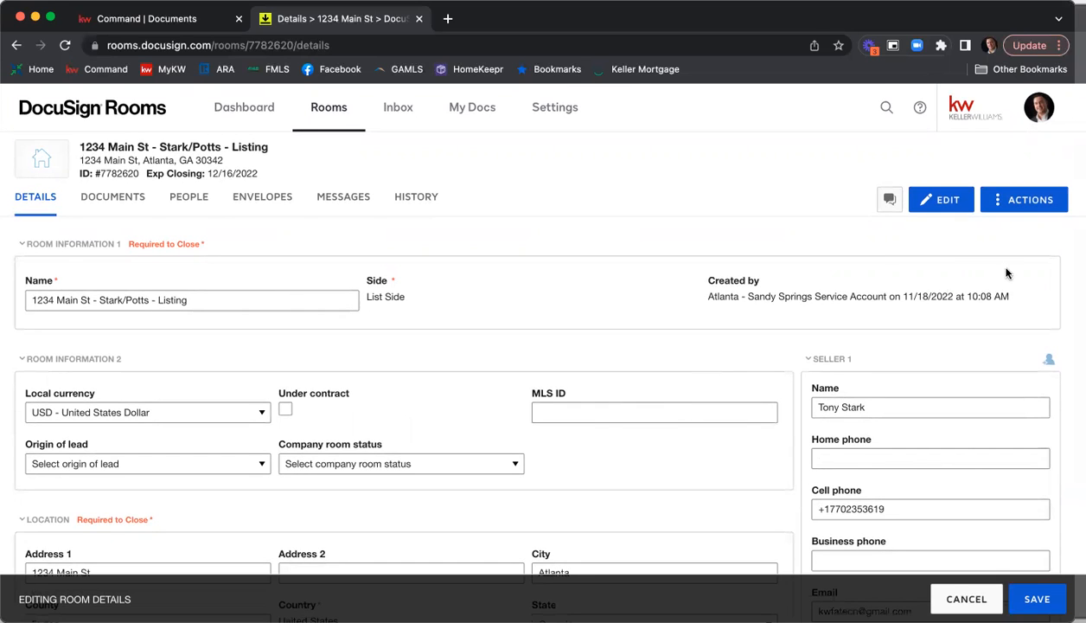
pyautogui.scroll(-3, 951, 269)
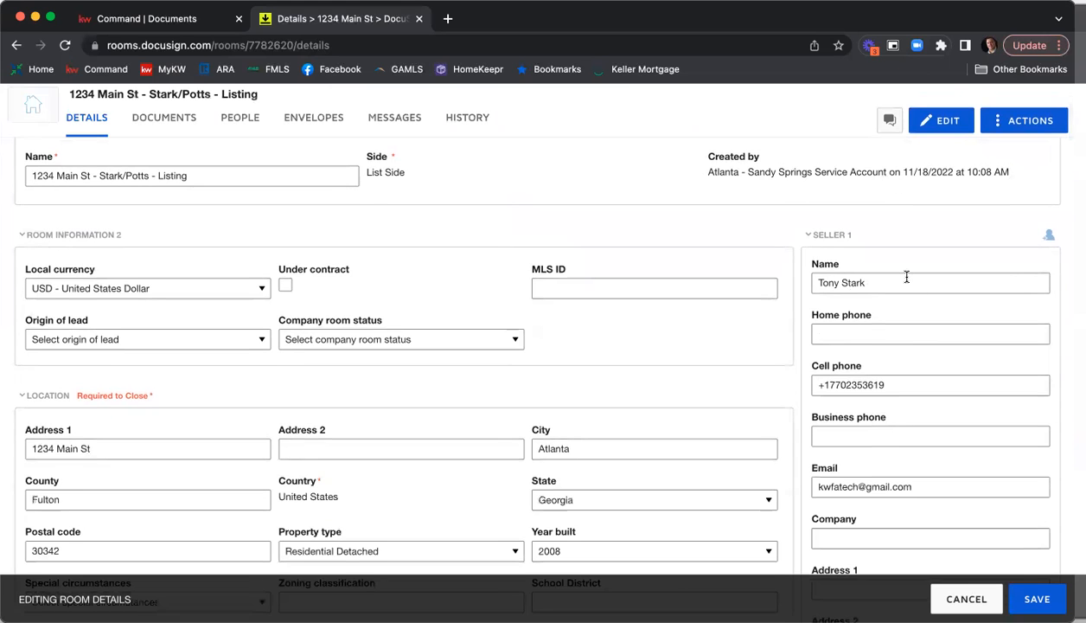
pyautogui.scroll(-1, 889, 272)
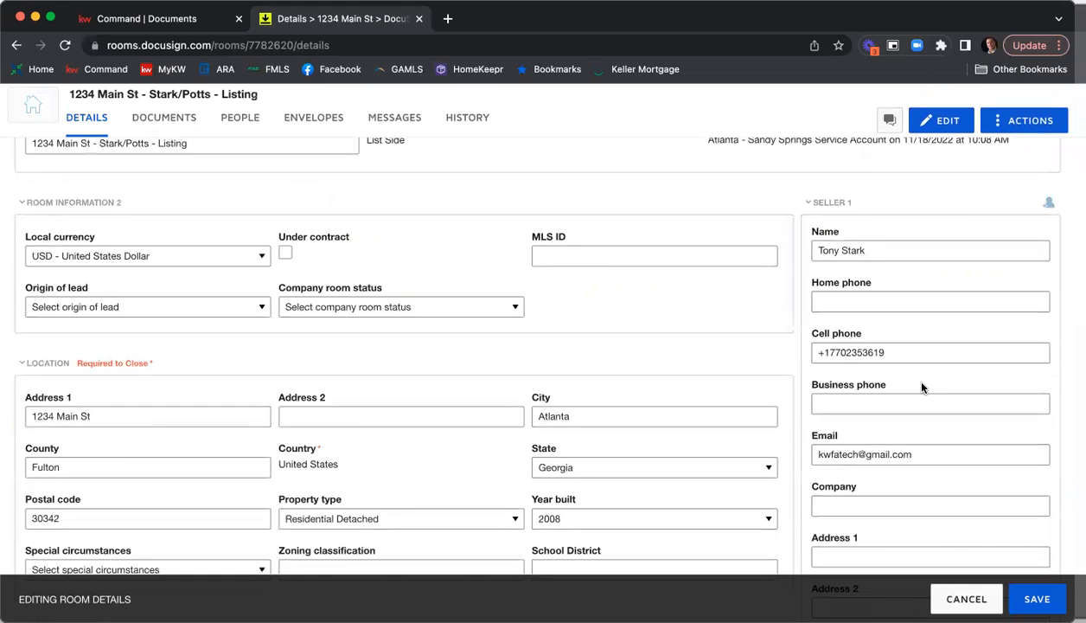
pyautogui.scroll(-2, 904, 379)
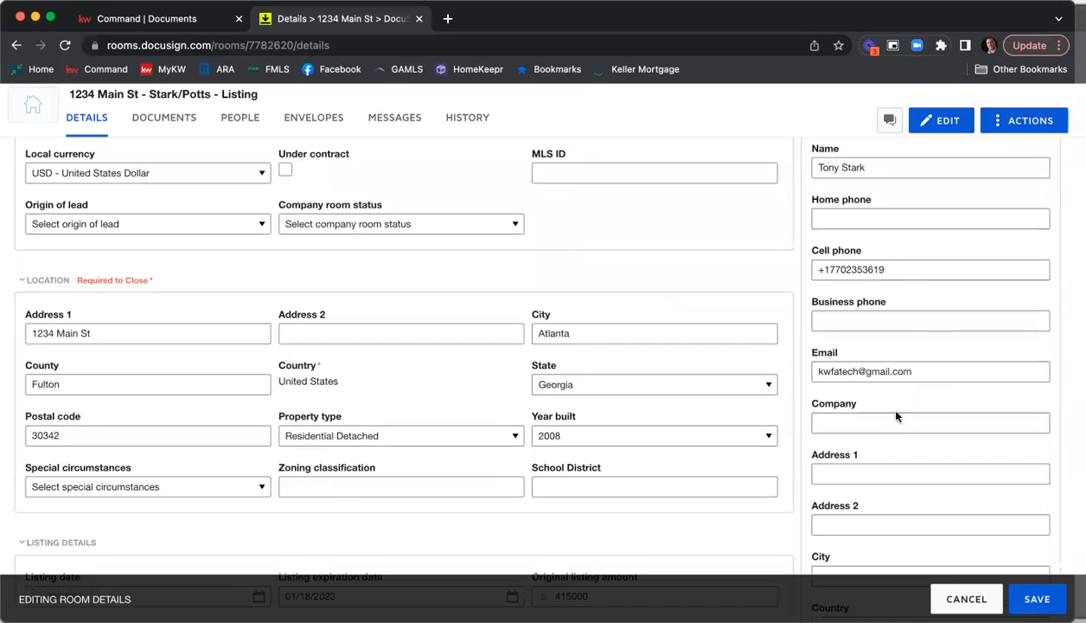
pyautogui.scroll(-2, 879, 403)
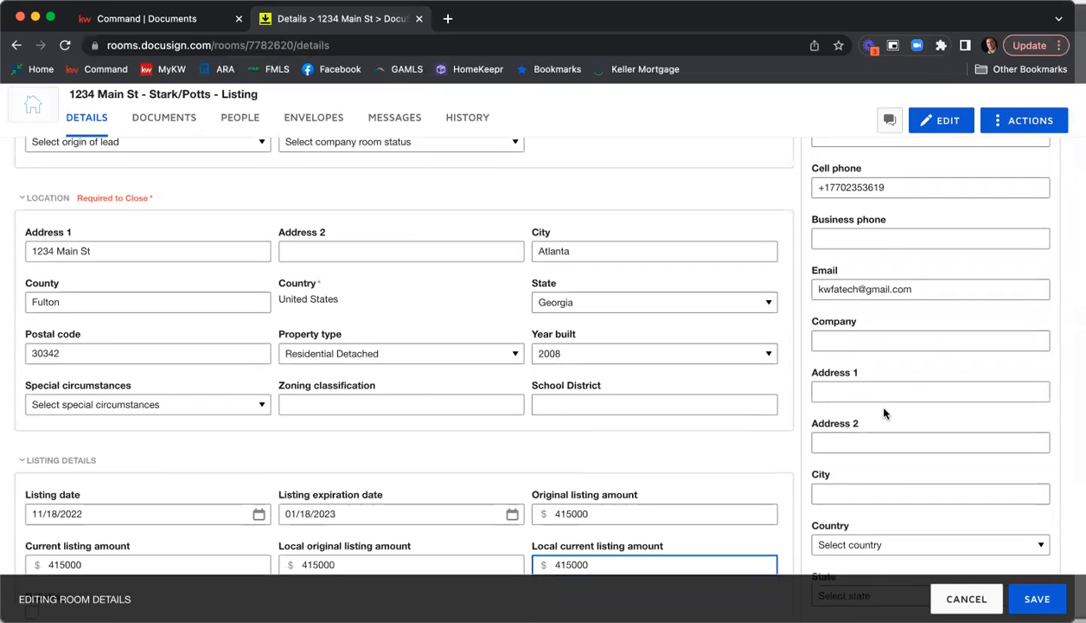
pyautogui.scroll(-1, 884, 411)
pyautogui.scroll(2, 884, 407)
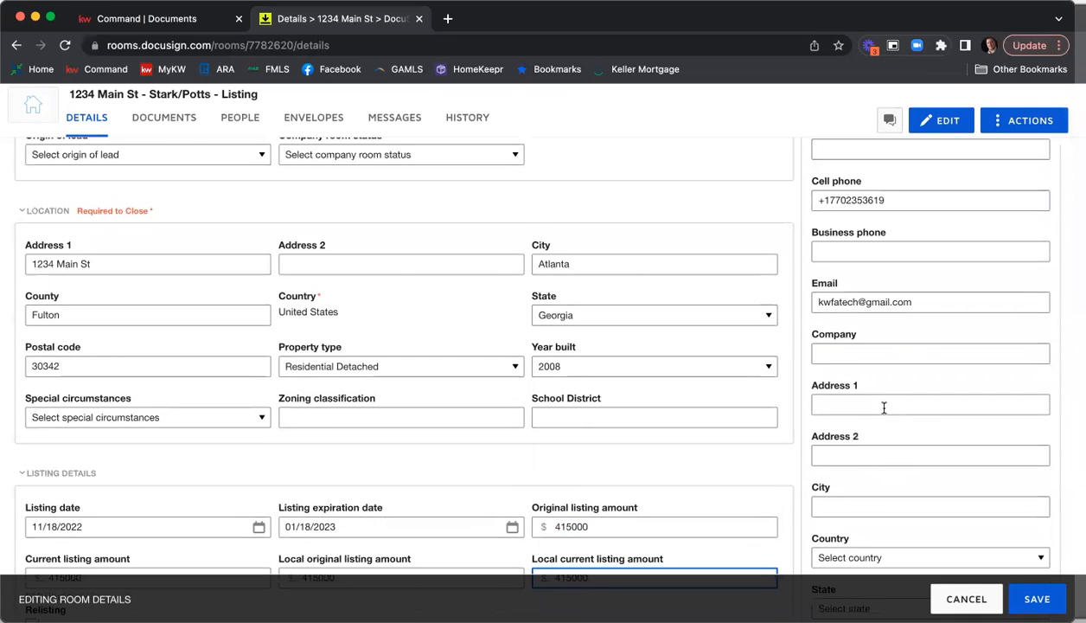
pyautogui.scroll(3, 884, 407)
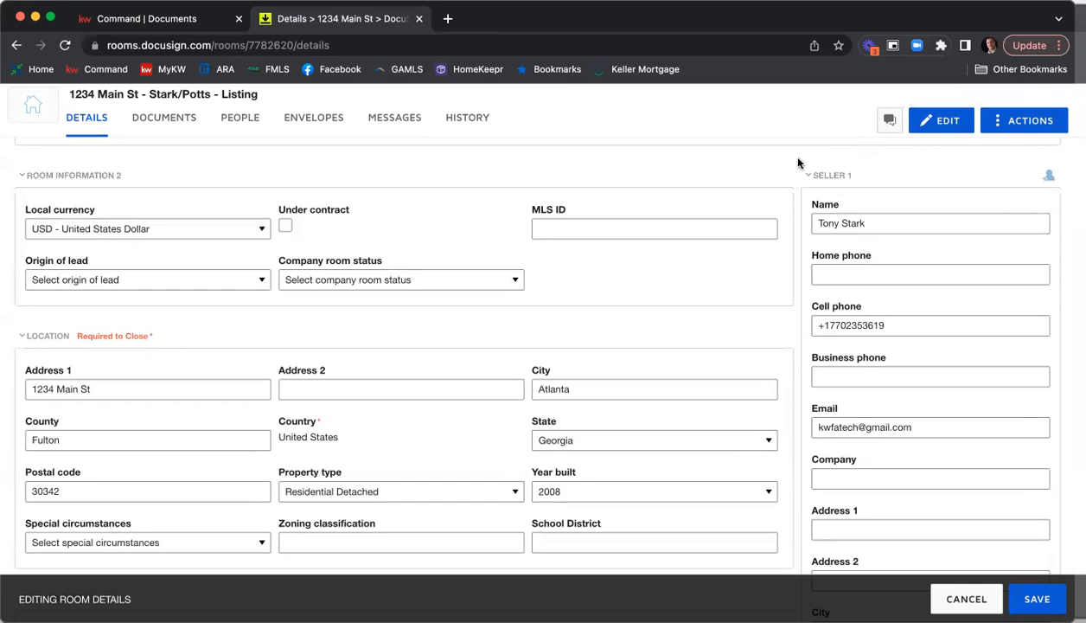
# Enter the second seller's full name and e-mail address in the Seller 2 section.
pyautogui.scroll(-5, 860, 218)
pyautogui.scroll(-10, 929, 216)
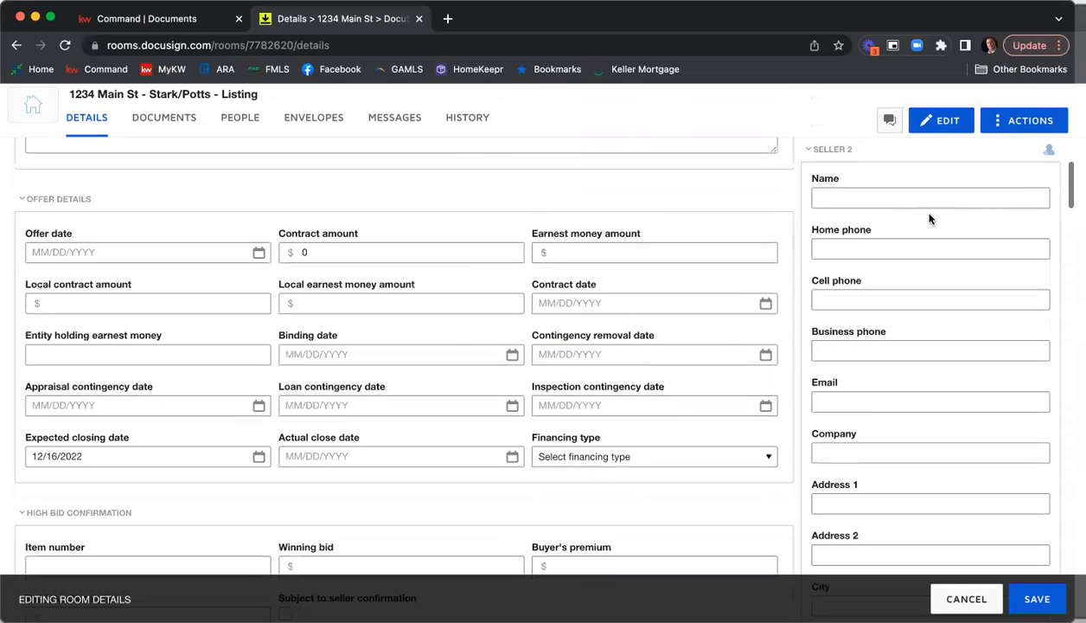
pyautogui.scroll(1, 930, 218)
pyautogui.click(923, 224)
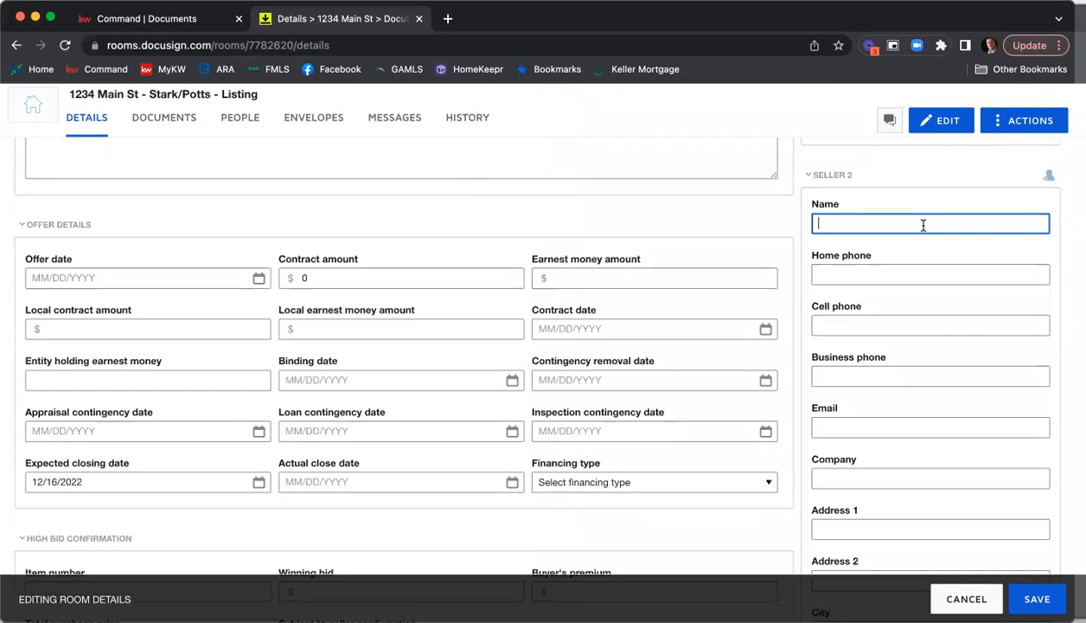
pyautogui.write('Pepper Potts')
pyautogui.press('Tab')
pyautogui.press('Tab')
pyautogui.press('Tab')
pyautogui.press('Tab')
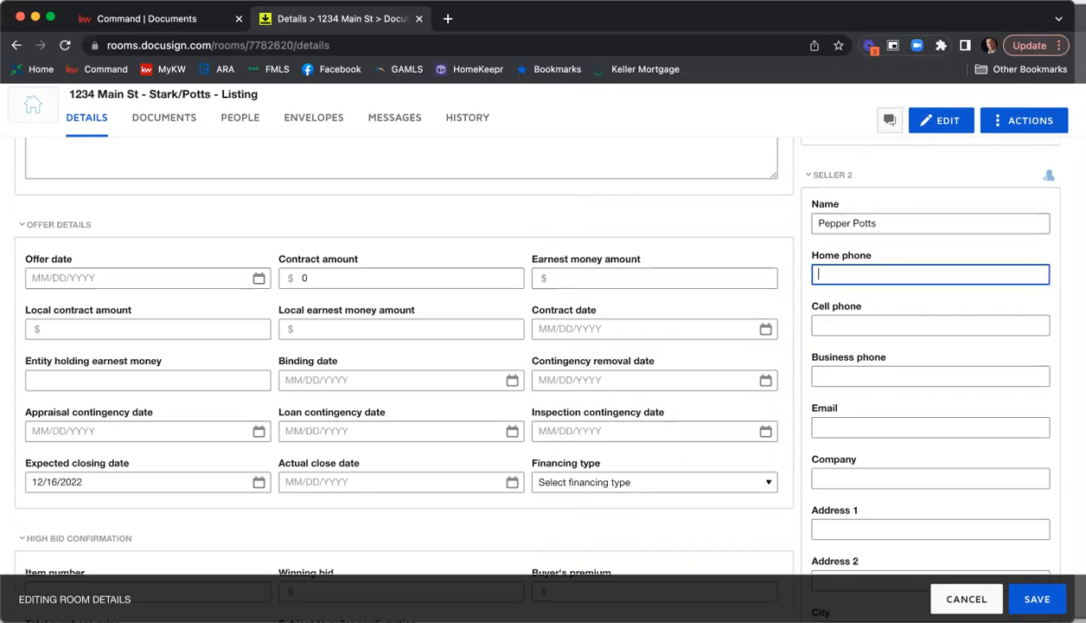
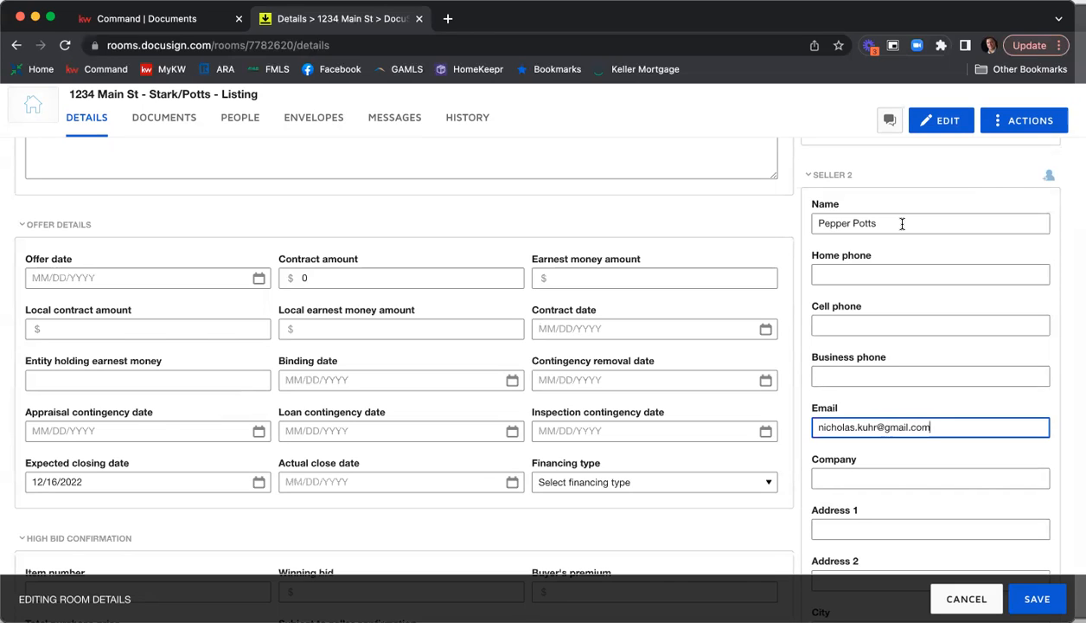
# Remove "Realty" from Listing Agent 1's company name to make it Keller Williams First Atlanta.
pyautogui.scroll(-10, 902, 223)
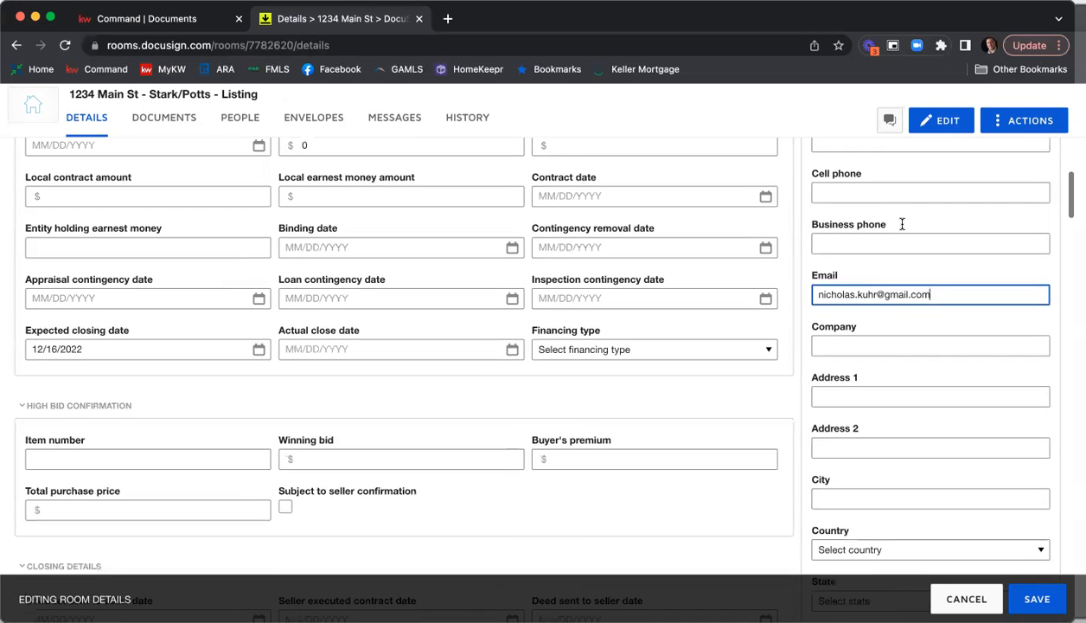
pyautogui.scroll(-5, 904, 228)
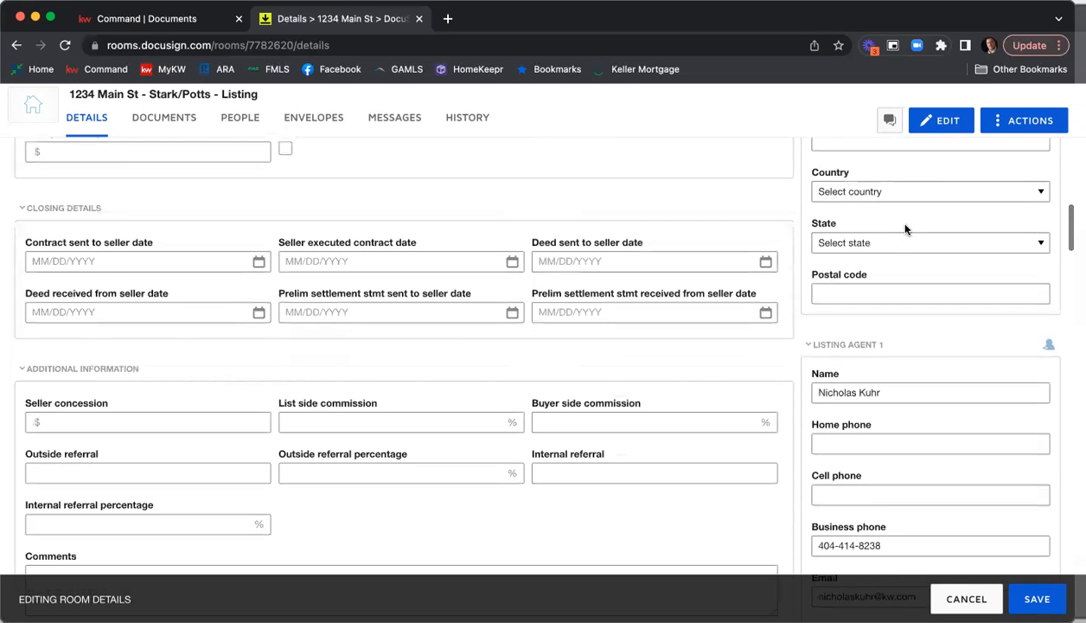
pyautogui.scroll(-3, 906, 227)
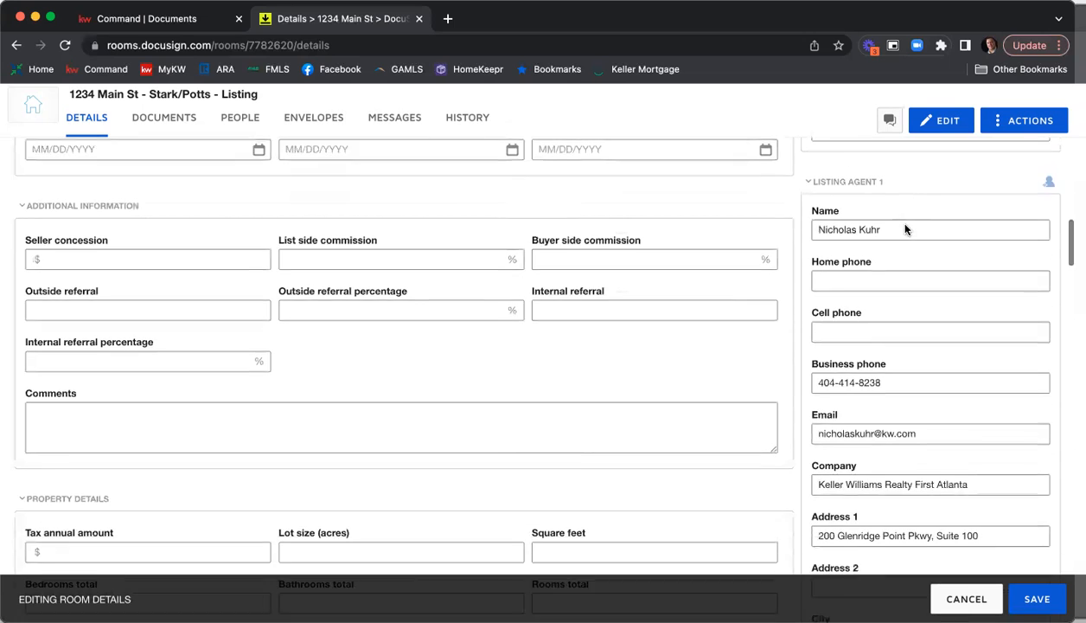
pyautogui.scroll(-4, 917, 247)
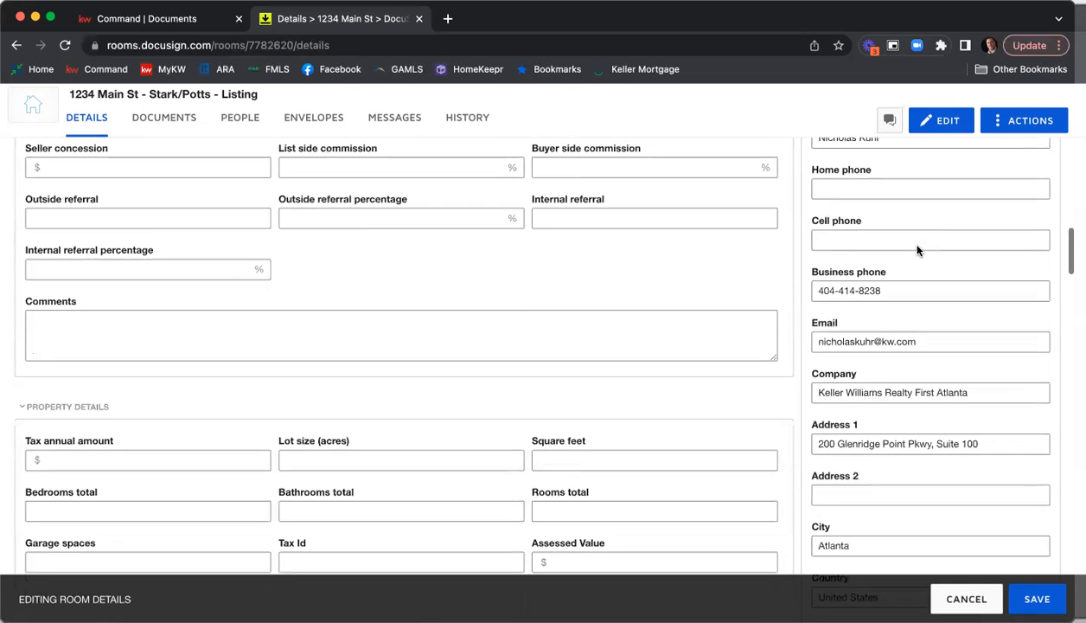
pyautogui.scroll(-1, 896, 273)
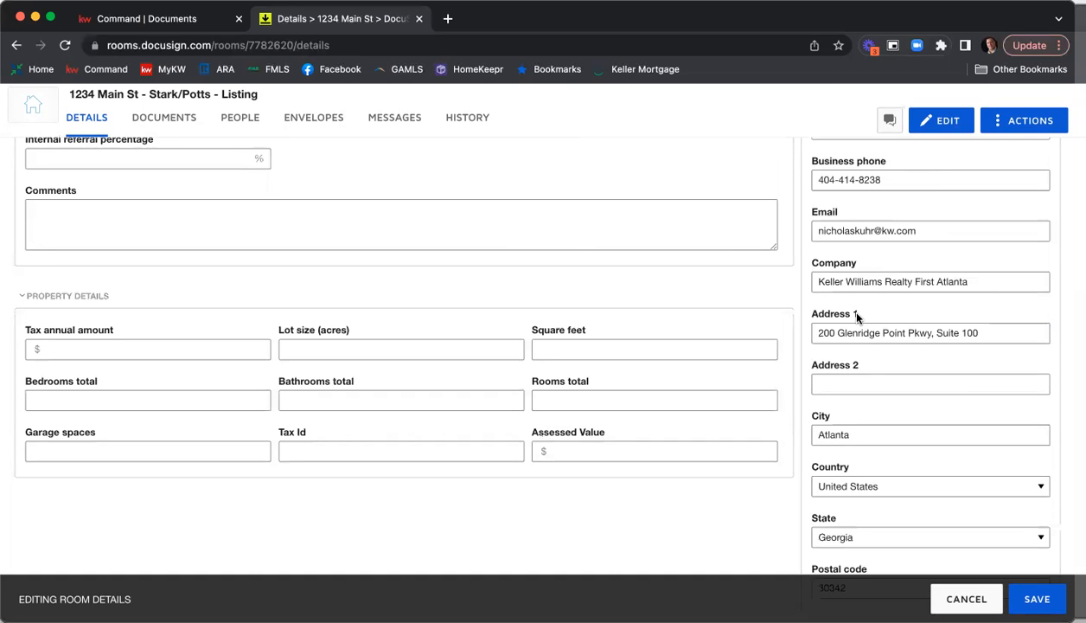
pyautogui.click(910, 281)
pyautogui.moveTo(910, 281); pyautogui.dragTo(883, 281)
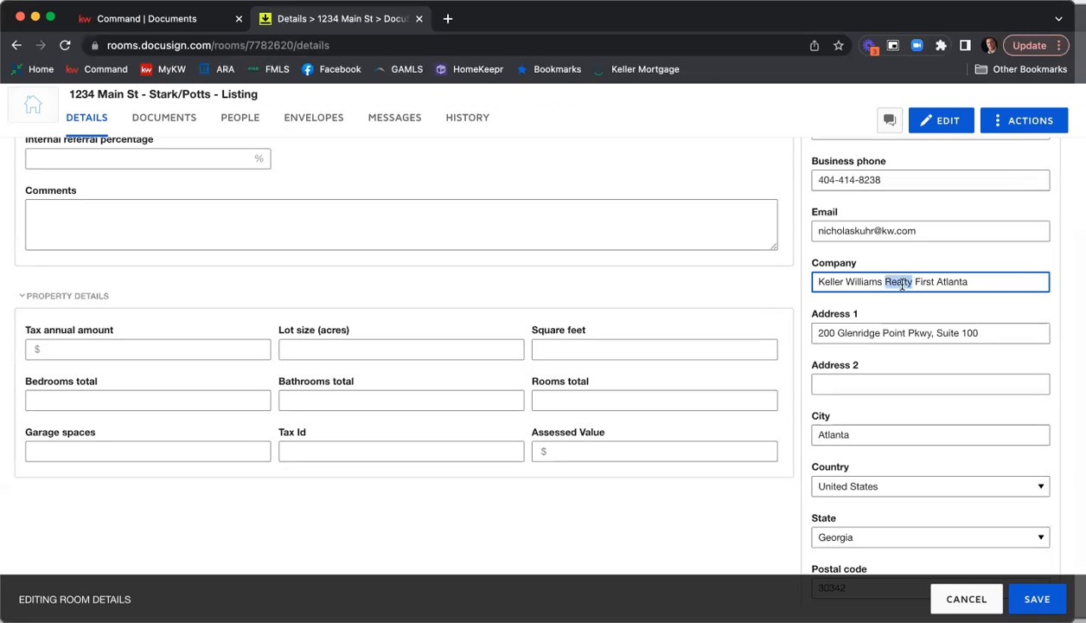
pyautogui.press('BackSpace')
pyautogui.press('BackSpace')
pyautogui.scroll(-3, 886, 244)
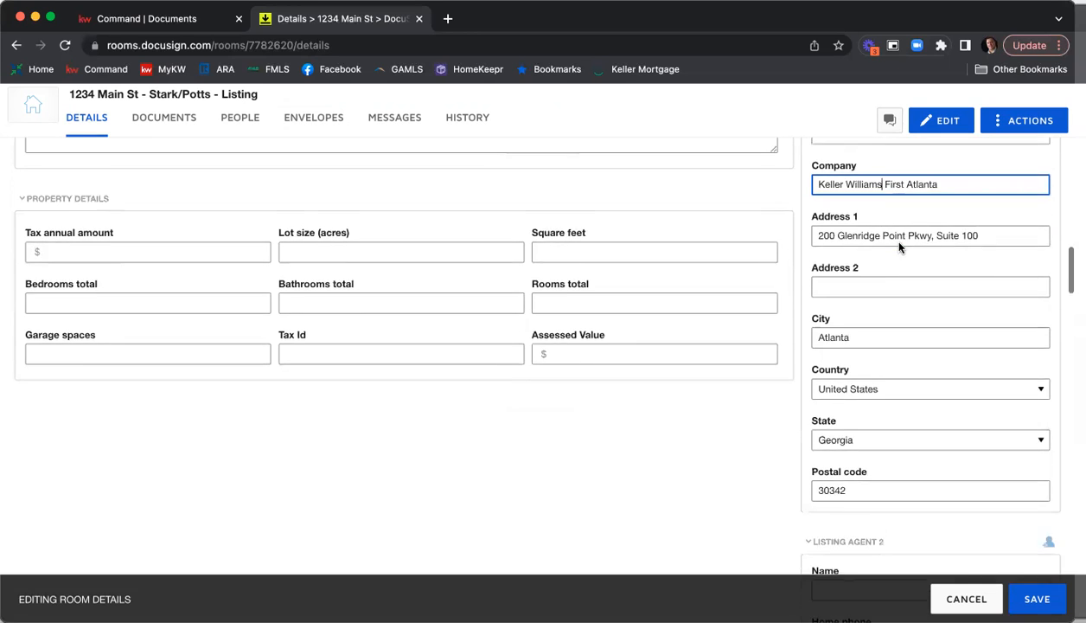
# Examine the empty contact sections from Listing Agent 2 through the buyers to Buyer Agent 2.
pyautogui.scroll(-2, 898, 248)
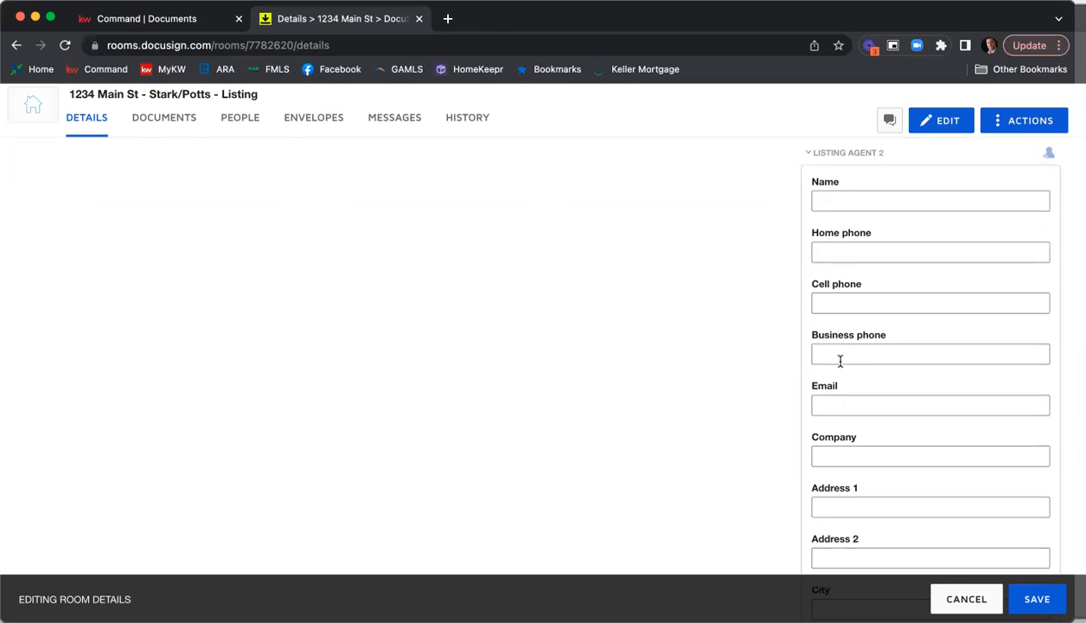
pyautogui.scroll(-3, 780, 334)
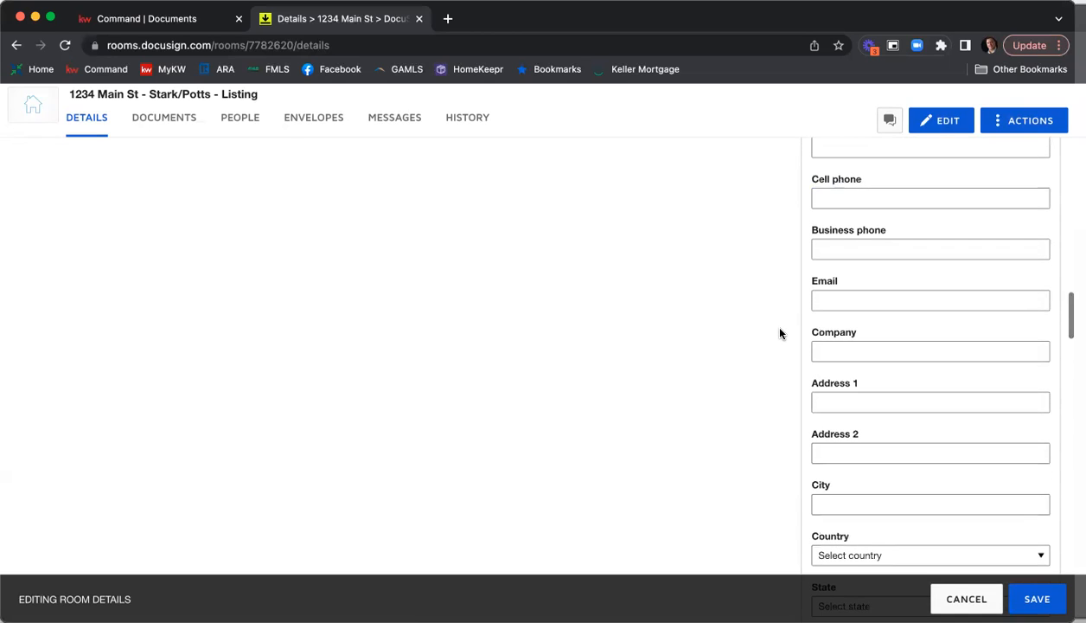
pyautogui.scroll(-3, 780, 334)
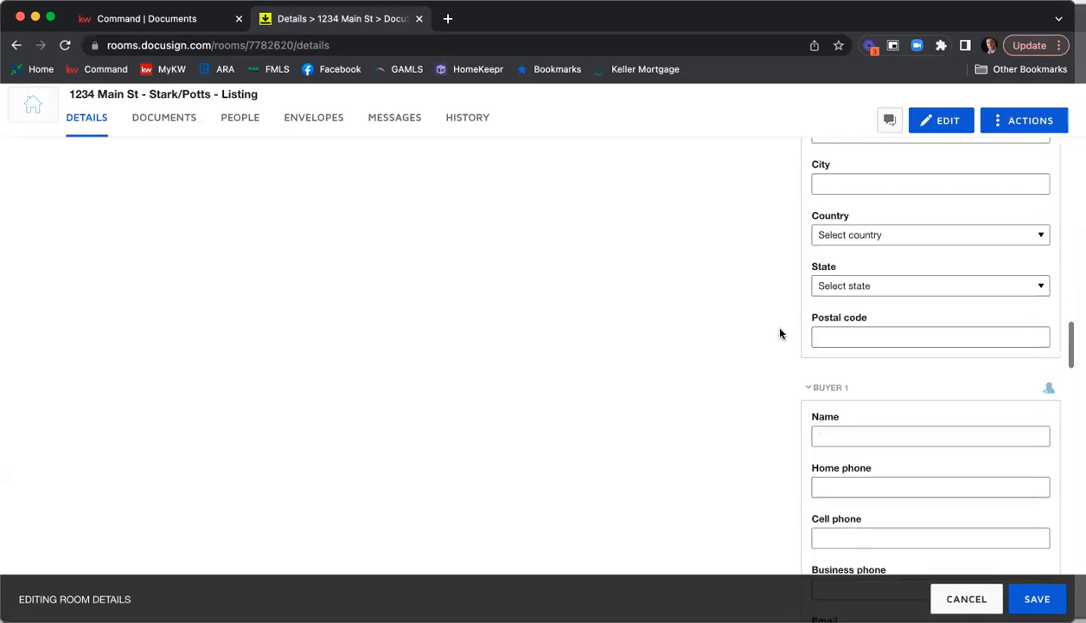
pyautogui.scroll(-2, 780, 334)
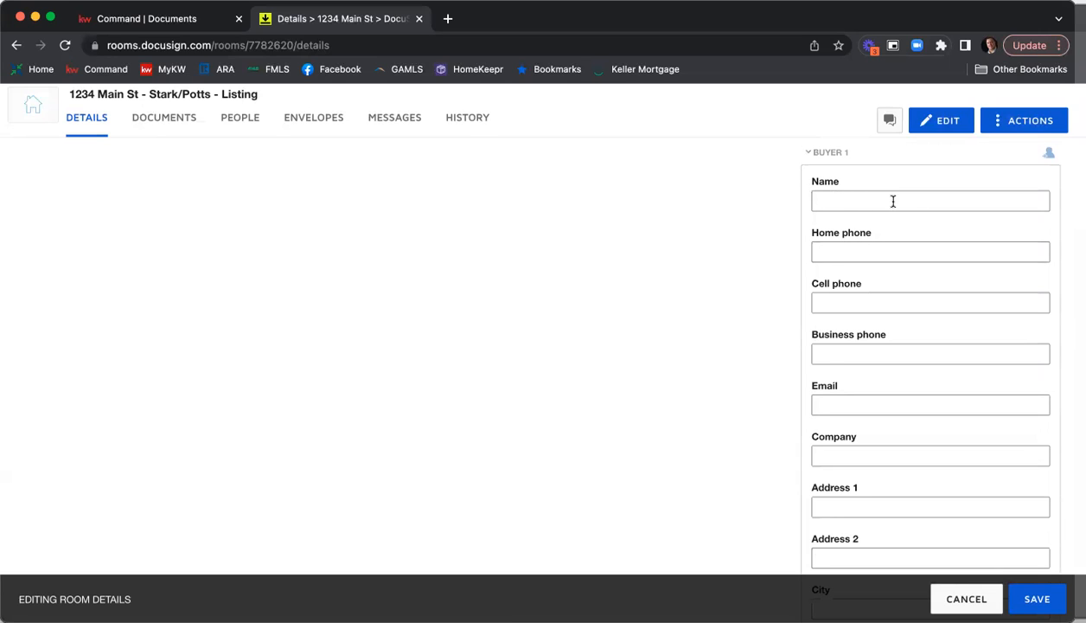
pyautogui.scroll(-6, 832, 396)
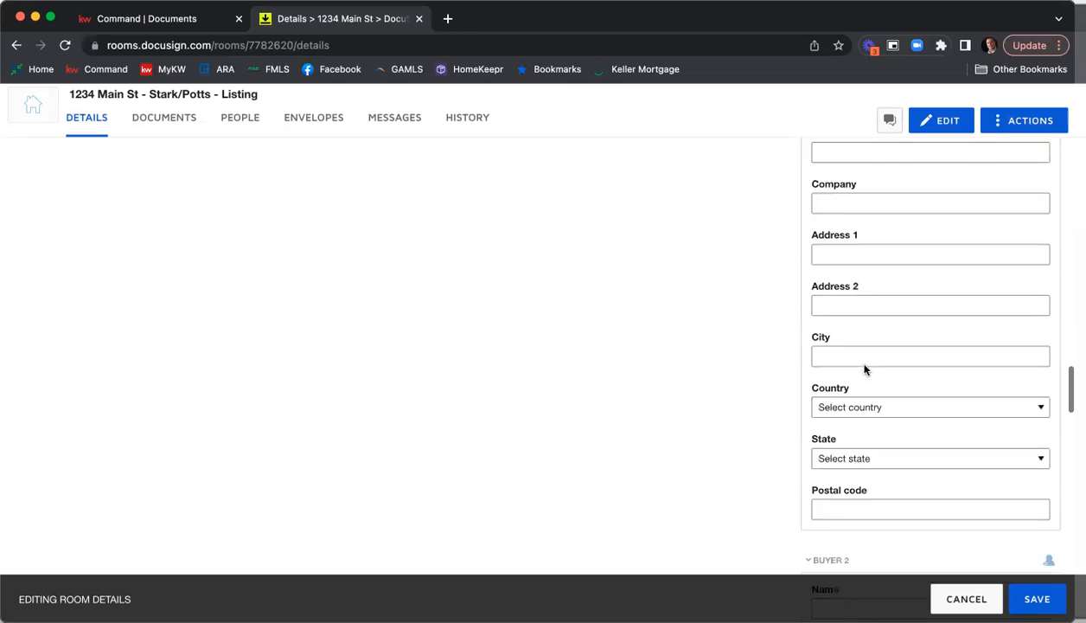
pyautogui.scroll(-2, 884, 347)
pyautogui.scroll(-8, 884, 351)
pyautogui.scroll(-8, 864, 334)
pyautogui.scroll(-4, 870, 334)
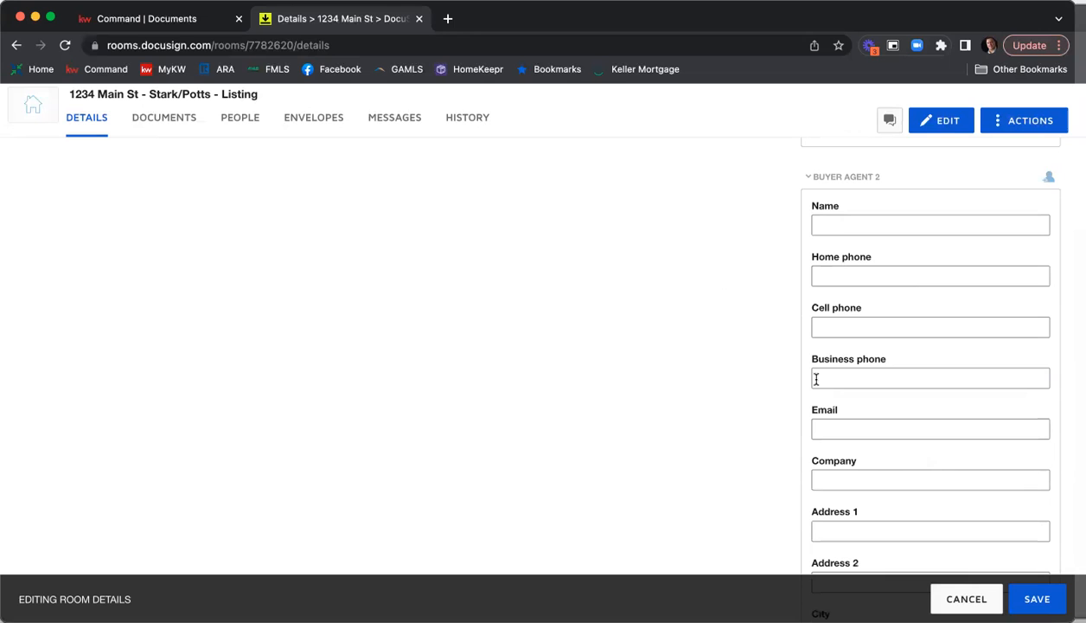
pyautogui.scroll(4, 817, 378)
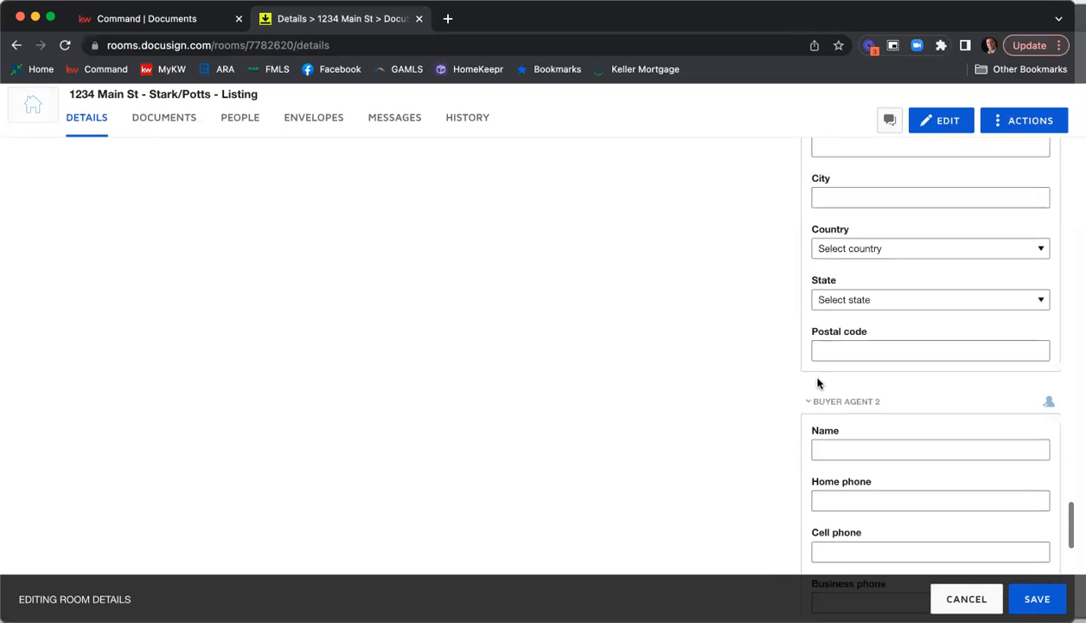
pyautogui.scroll(-6, 817, 383)
pyautogui.scroll(8, 818, 383)
pyautogui.scroll(-9, 817, 383)
pyautogui.scroll(1, 818, 383)
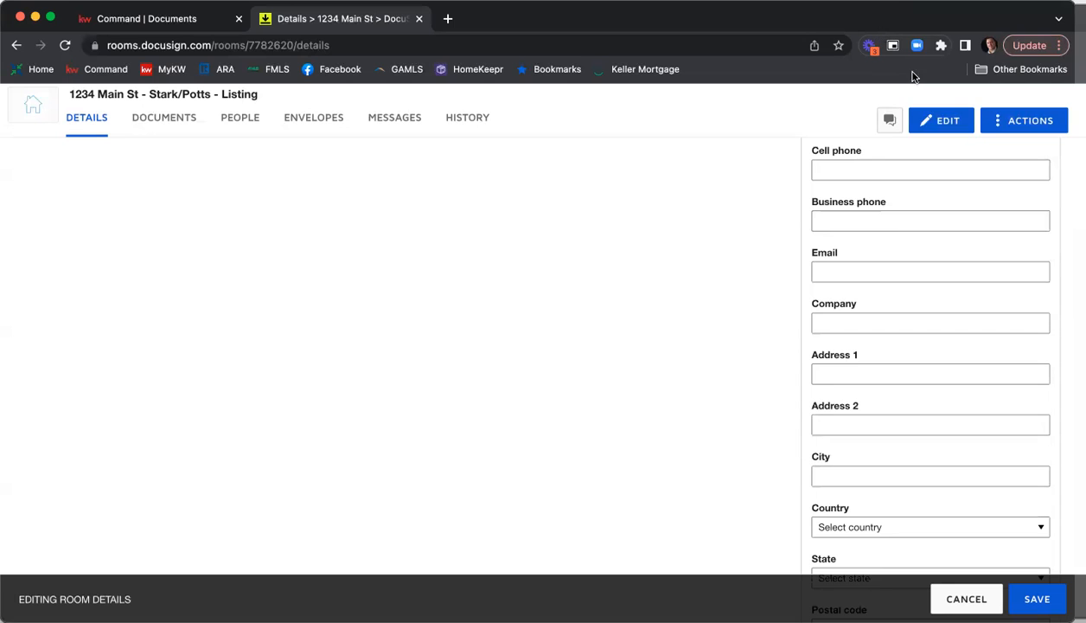
# Save the edited room details and open the room's documents.
pyautogui.scroll(1, 931, 355)
pyautogui.click(1037, 598)
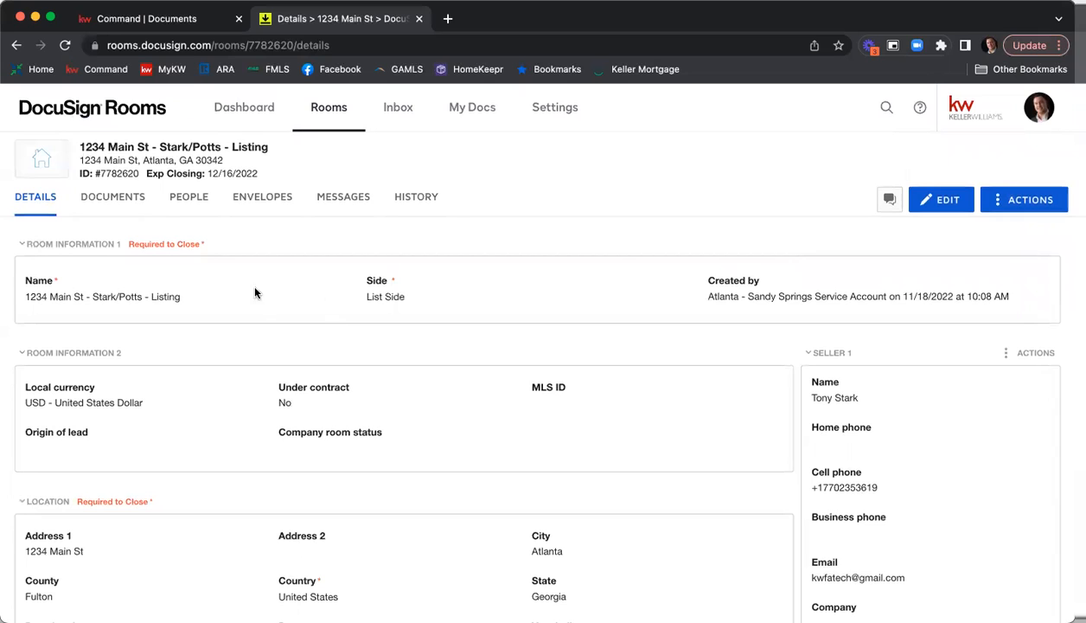
pyautogui.click(111, 198)
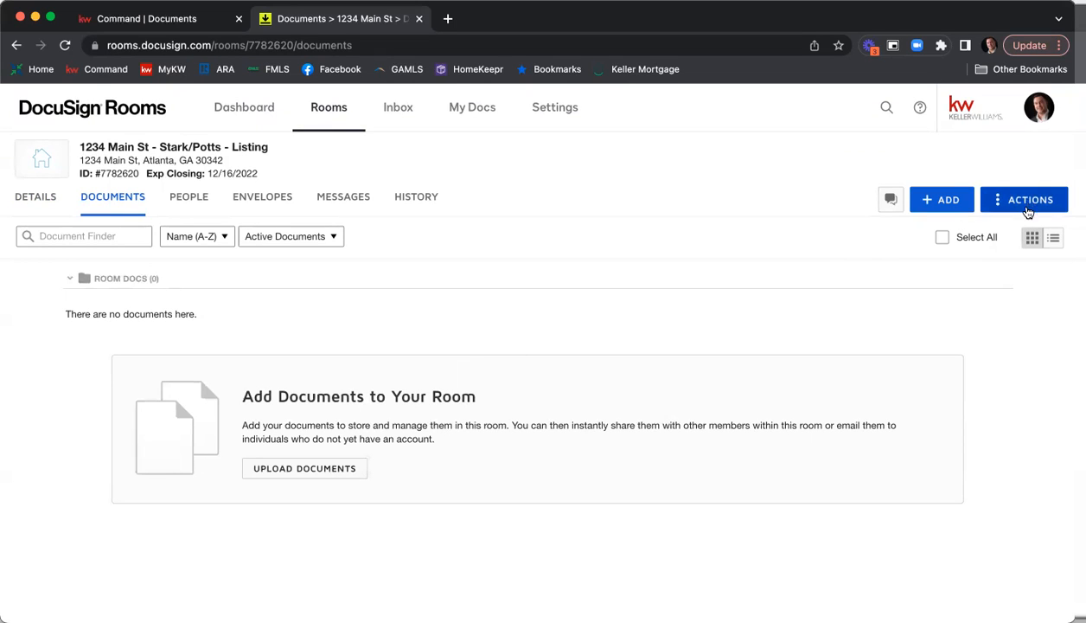
# Add a folder named "Listing Agreement" to the room's documents.
pyautogui.click(1027, 208)
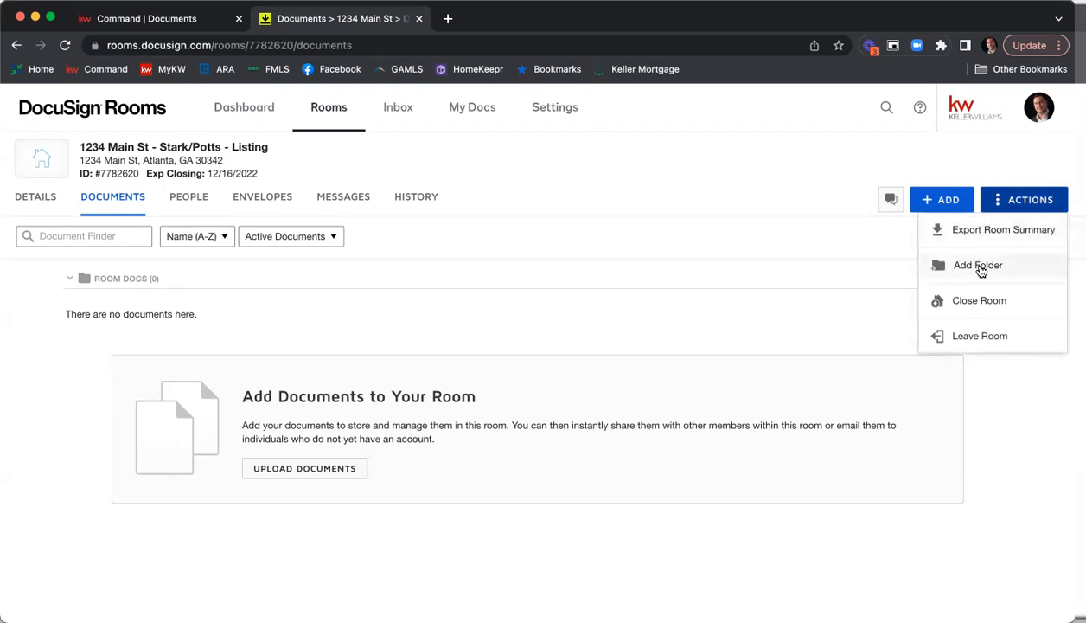
pyautogui.click(979, 267)
pyautogui.write('Listing Agreement')
pyautogui.click(617, 277)
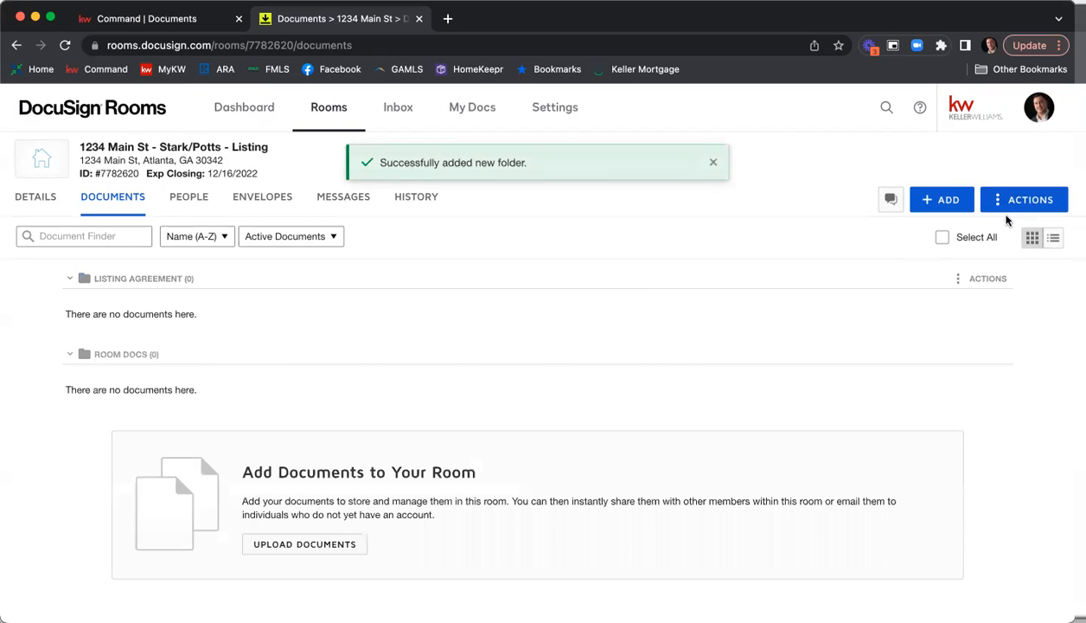
# Add a second document folder named "Binding Contract" to the room.
pyautogui.click(1037, 200)
pyautogui.click(996, 266)
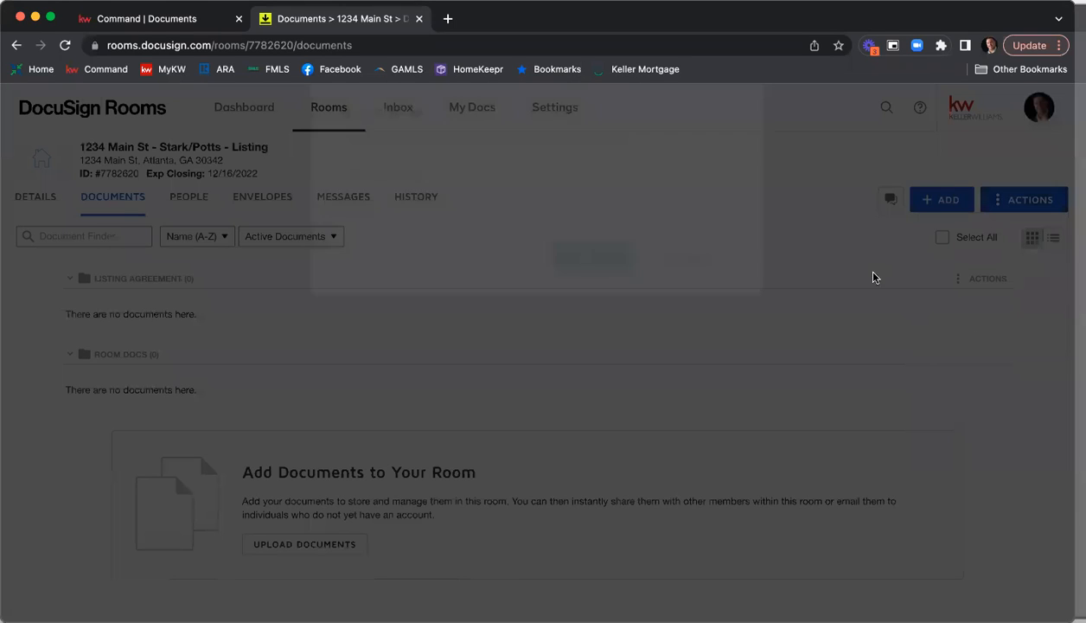
pyautogui.write('Binding')
pyautogui.write('trac')
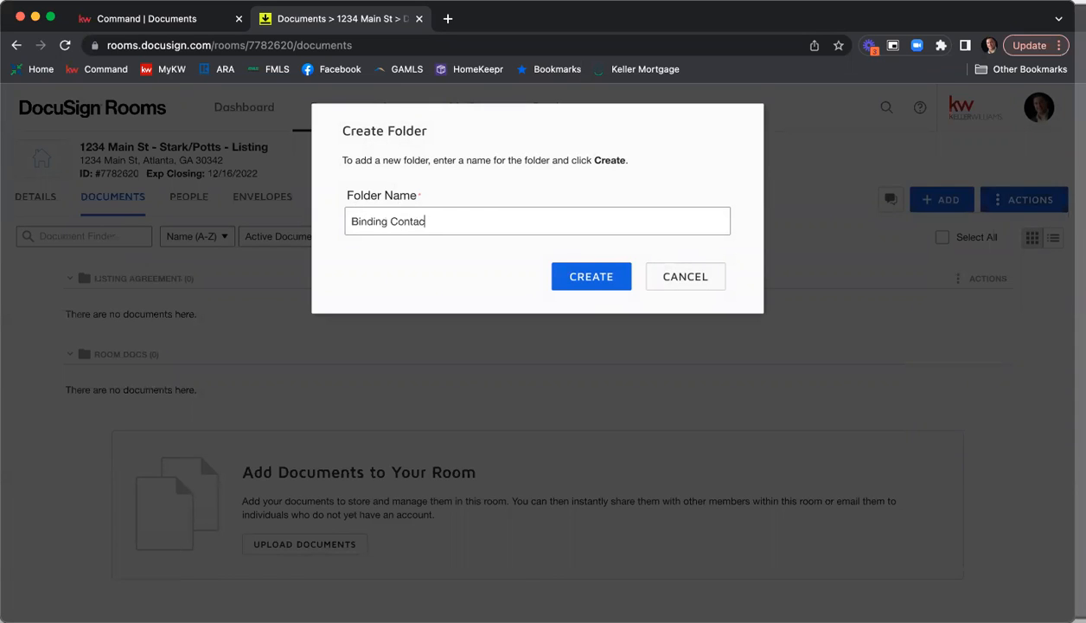
pyautogui.press('BackSpace')
pyautogui.press('BackSpace')
pyautogui.write('act')
pyautogui.click(574, 284)
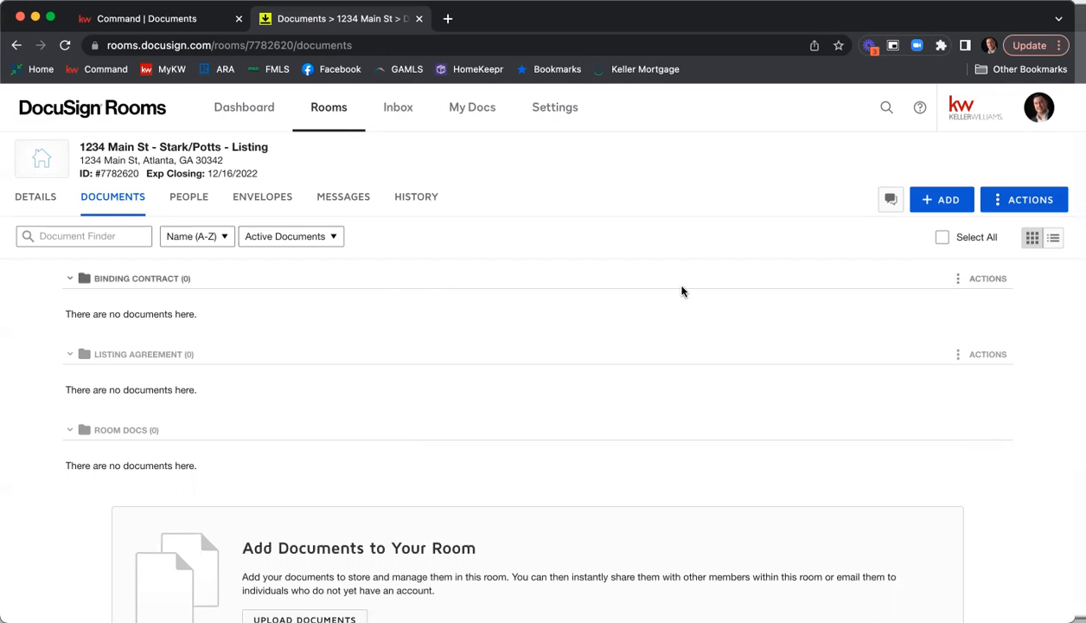
# Start adding documents from DocuSign Forms and browse the GAR - Georgia Association library.
pyautogui.click(939, 207)
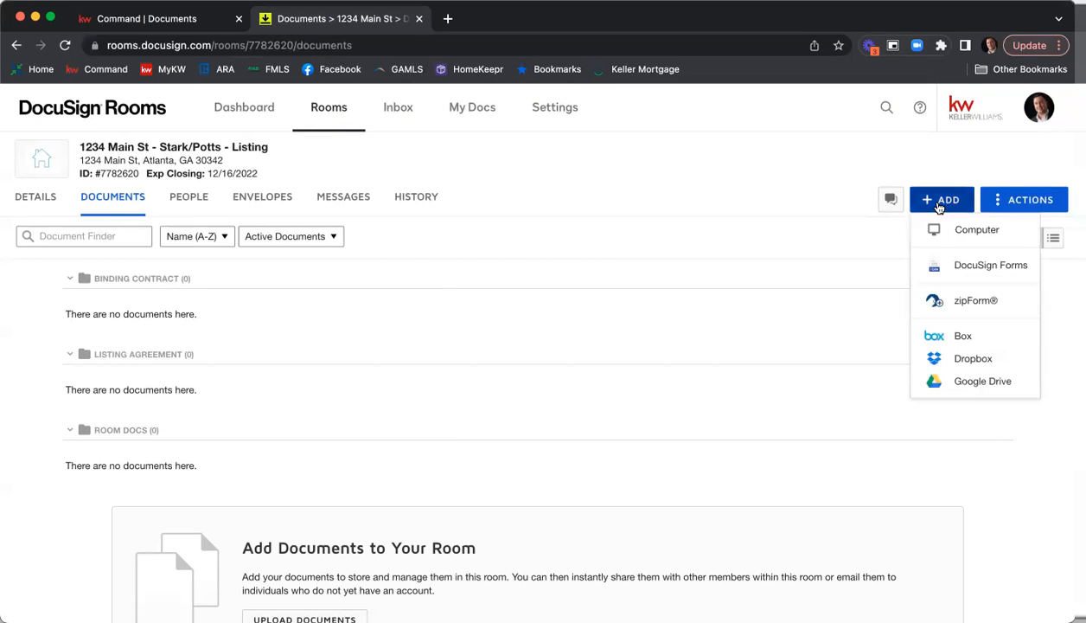
pyautogui.click(975, 271)
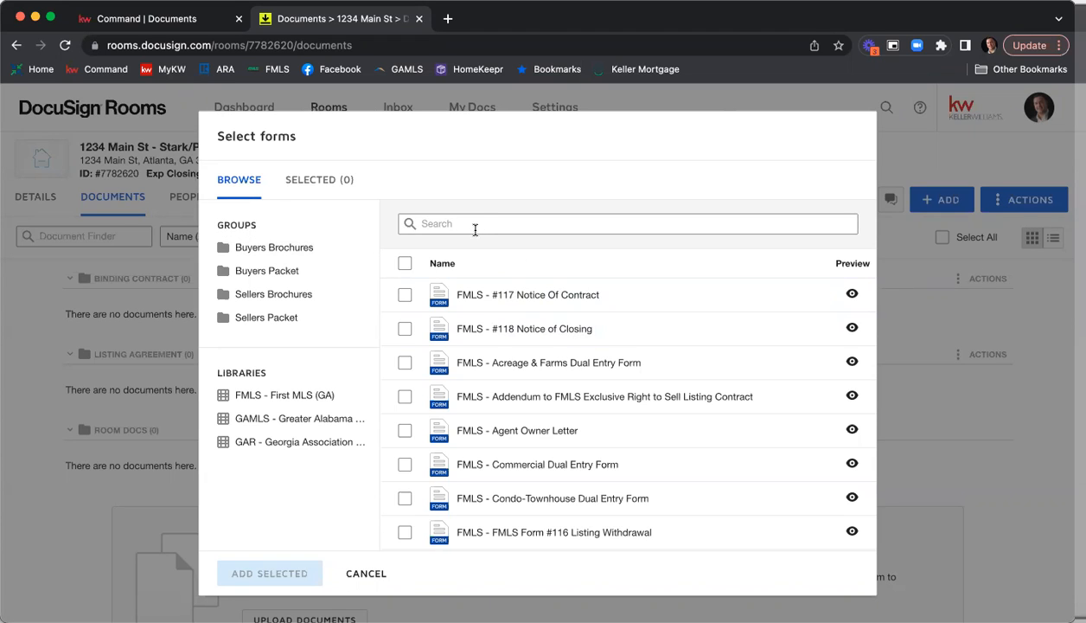
pyautogui.click(282, 446)
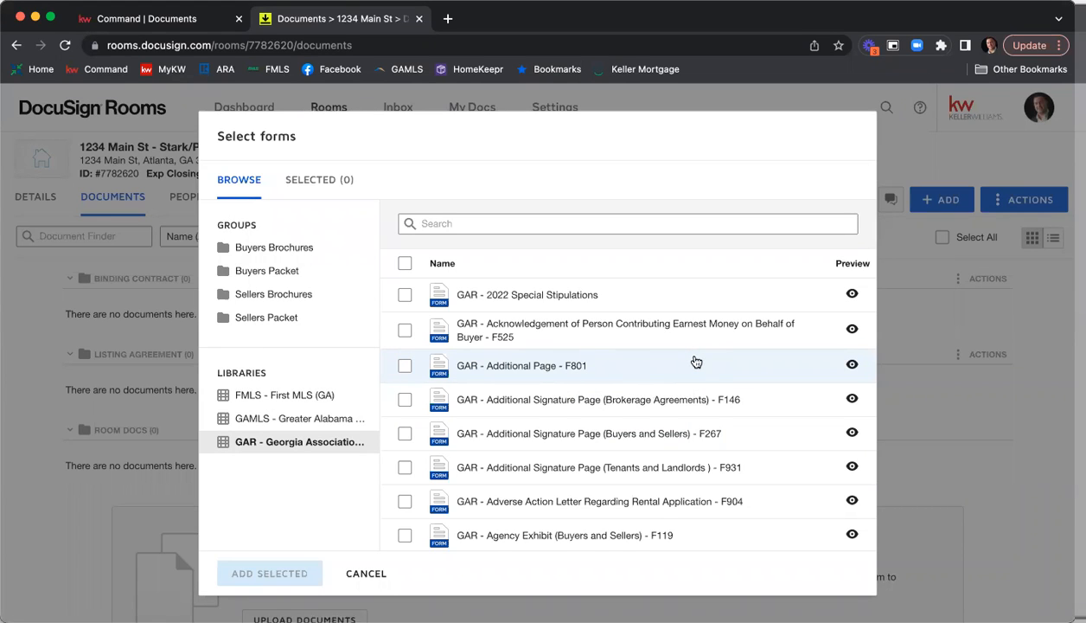
# Search the GAR library for "Seller's Property" and clear the search.
pyautogui.click(589, 222)
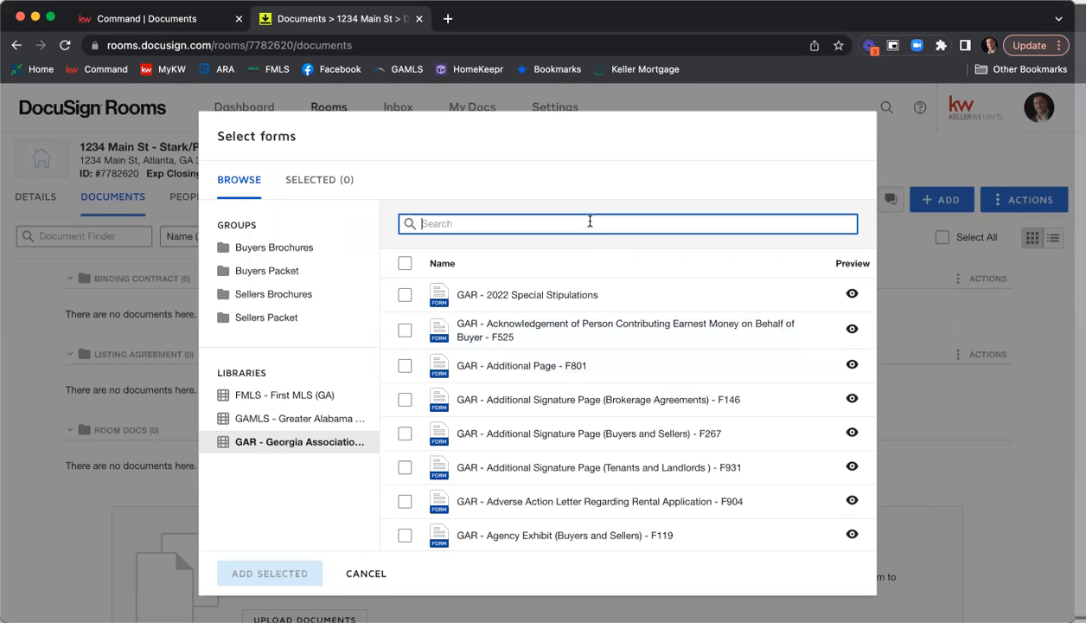
pyautogui.write("Seller's Property")
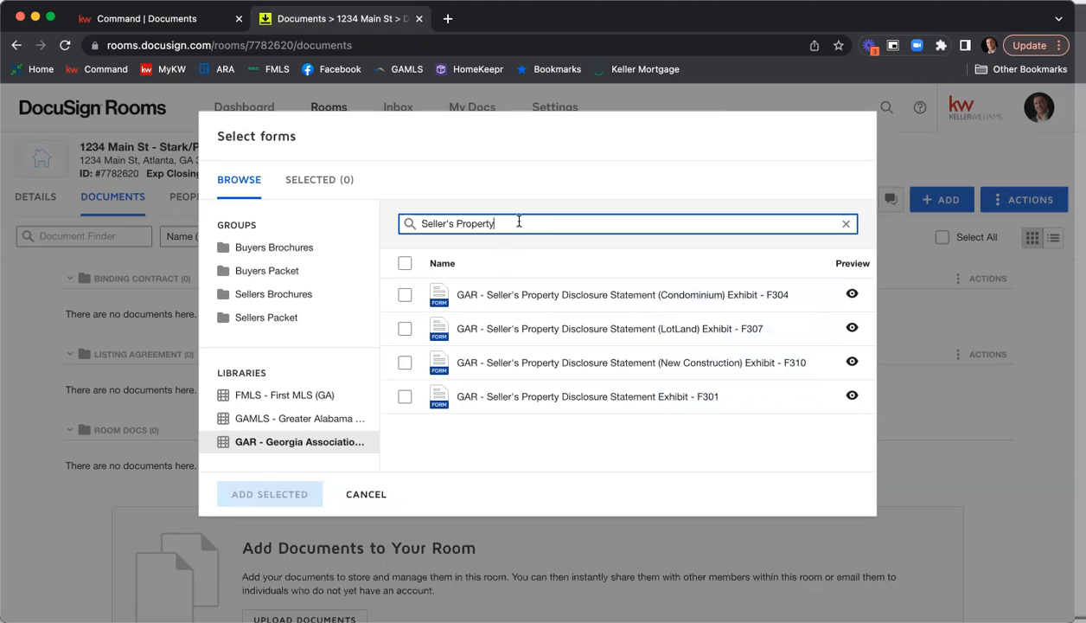
pyautogui.moveTo(517, 223); pyautogui.dragTo(390, 222)
pyautogui.press('BackSpace')
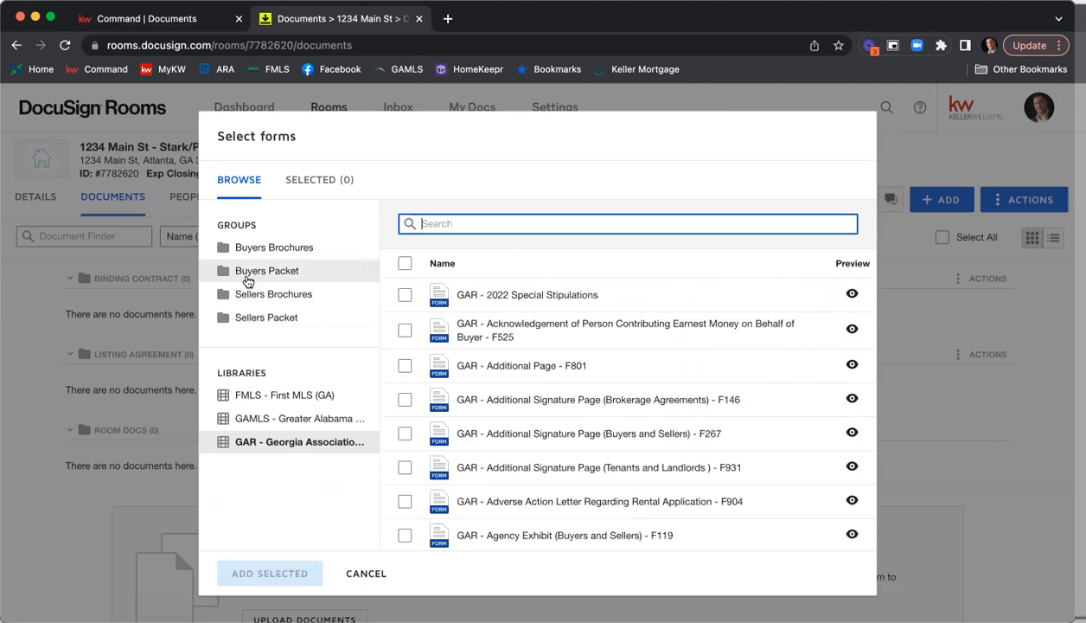
# Look through the forms in the Sellers Packet and Buyers Packet groups.
pyautogui.click(265, 327)
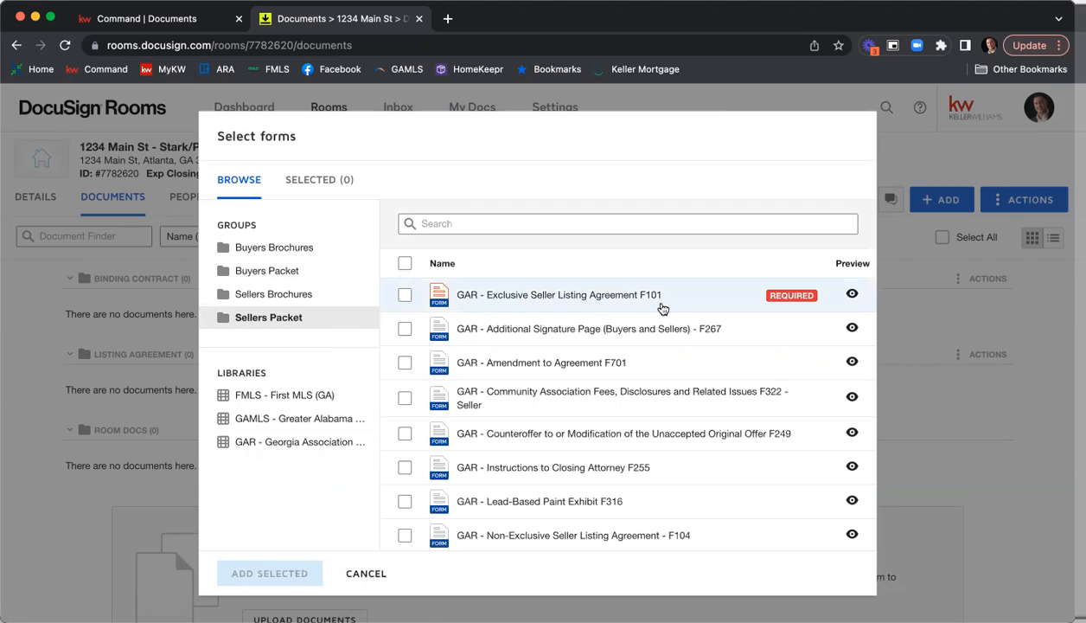
pyautogui.scroll(-2, 662, 309)
pyautogui.scroll(2, 670, 309)
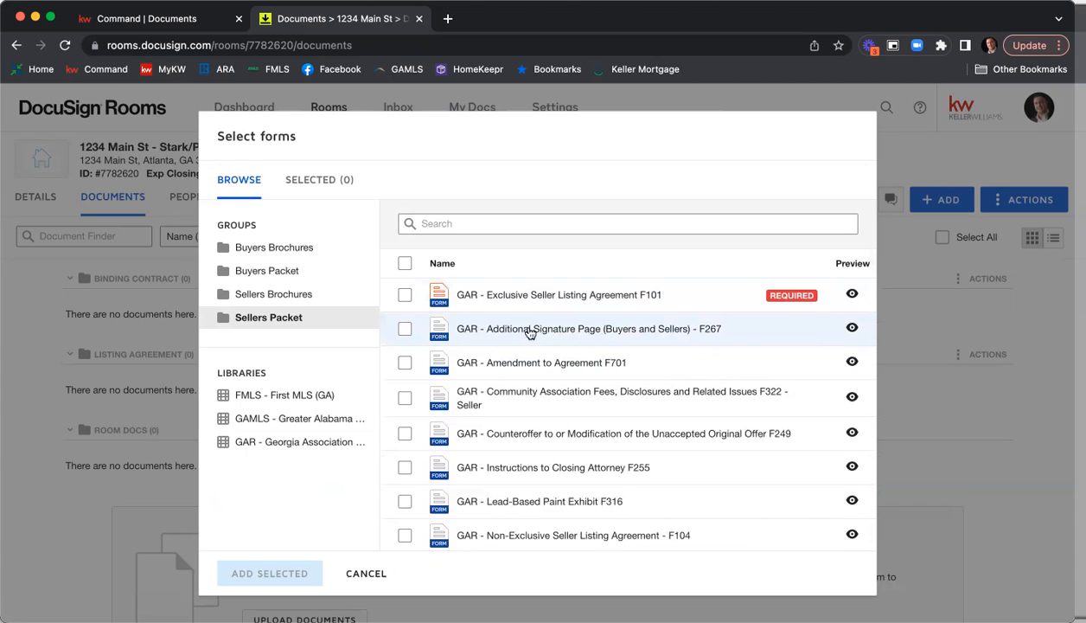
pyautogui.click(264, 273)
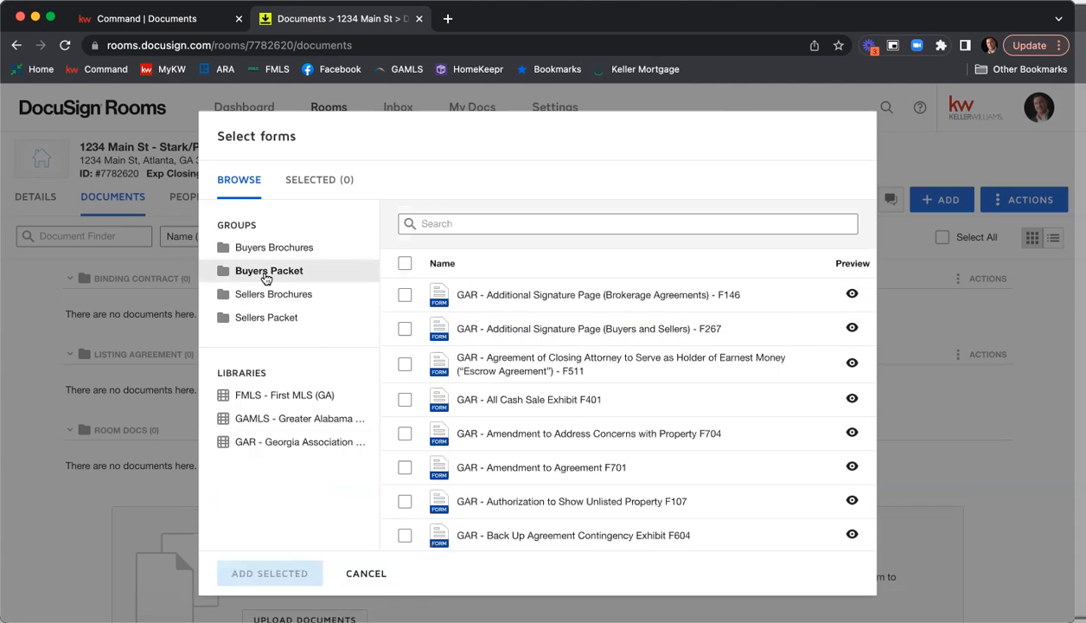
pyautogui.scroll(-5, 664, 320)
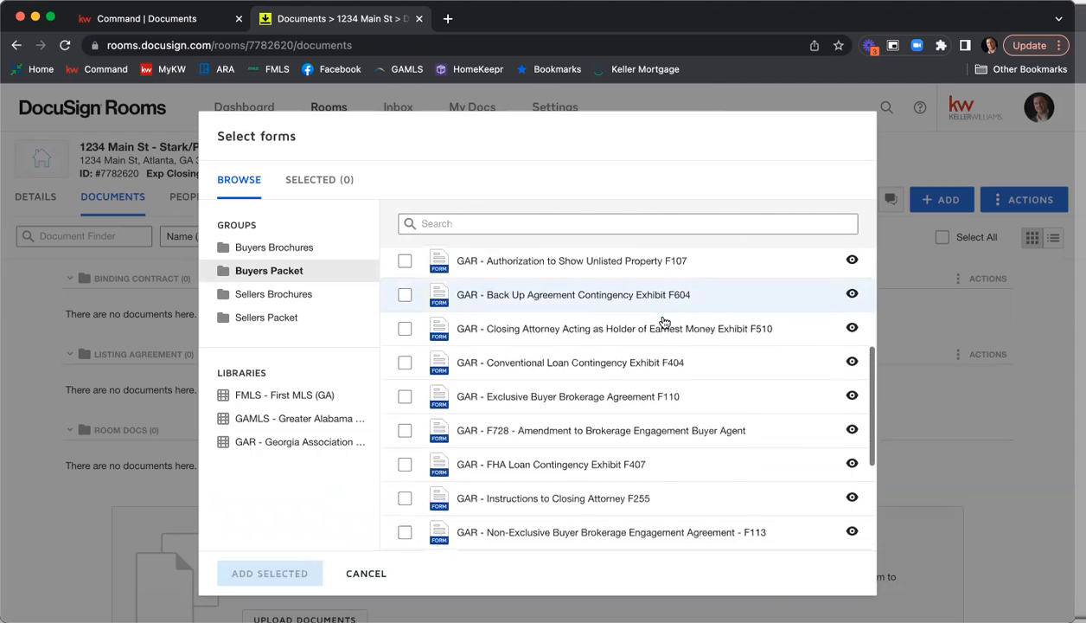
pyautogui.scroll(2, 664, 321)
pyautogui.scroll(3, 665, 322)
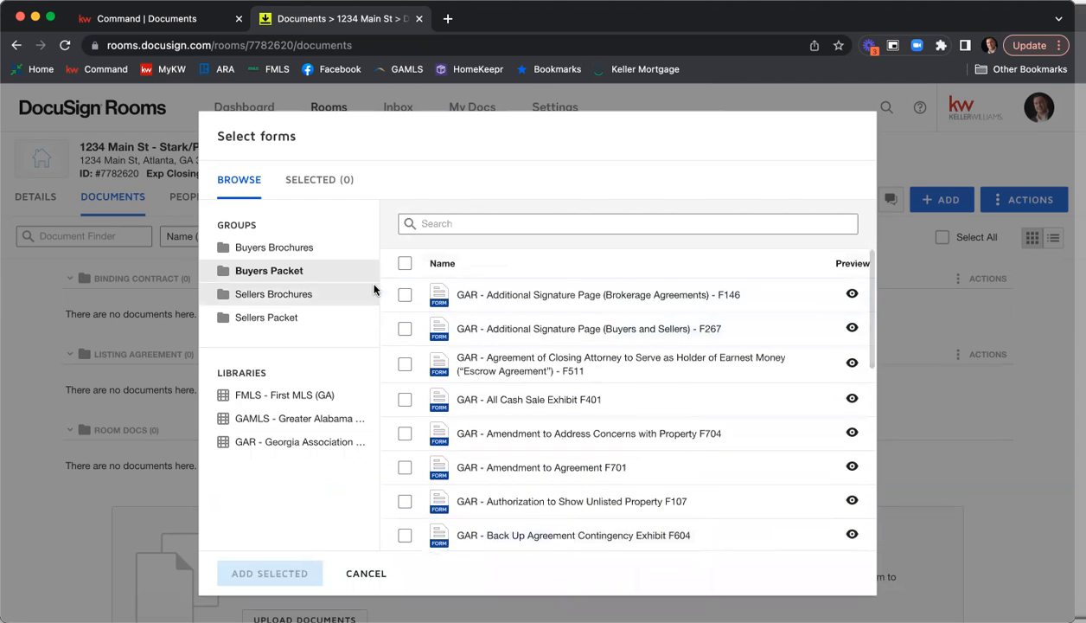
# Return to the Sellers Packet group, search it for "seller's prop", and clear the search.
pyautogui.click(278, 319)
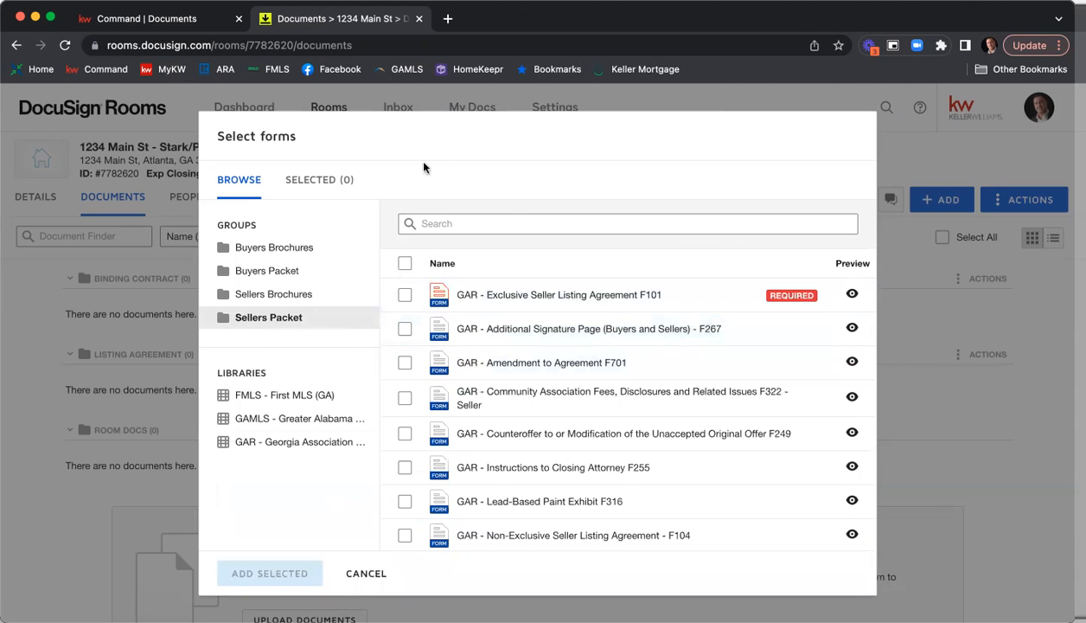
pyautogui.click(462, 217)
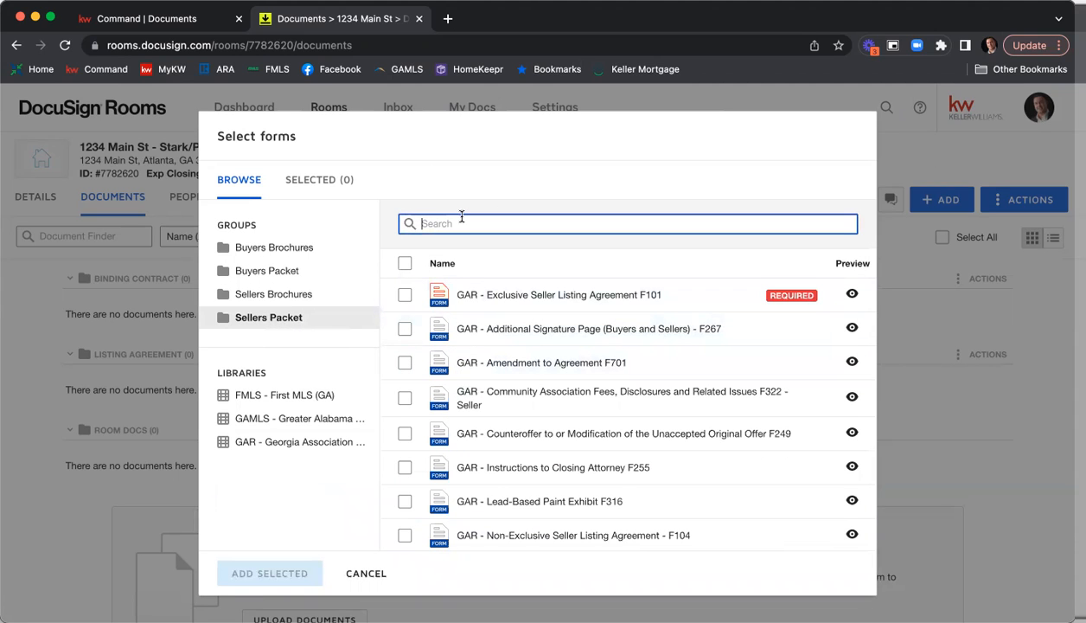
pyautogui.write("seller's prop")
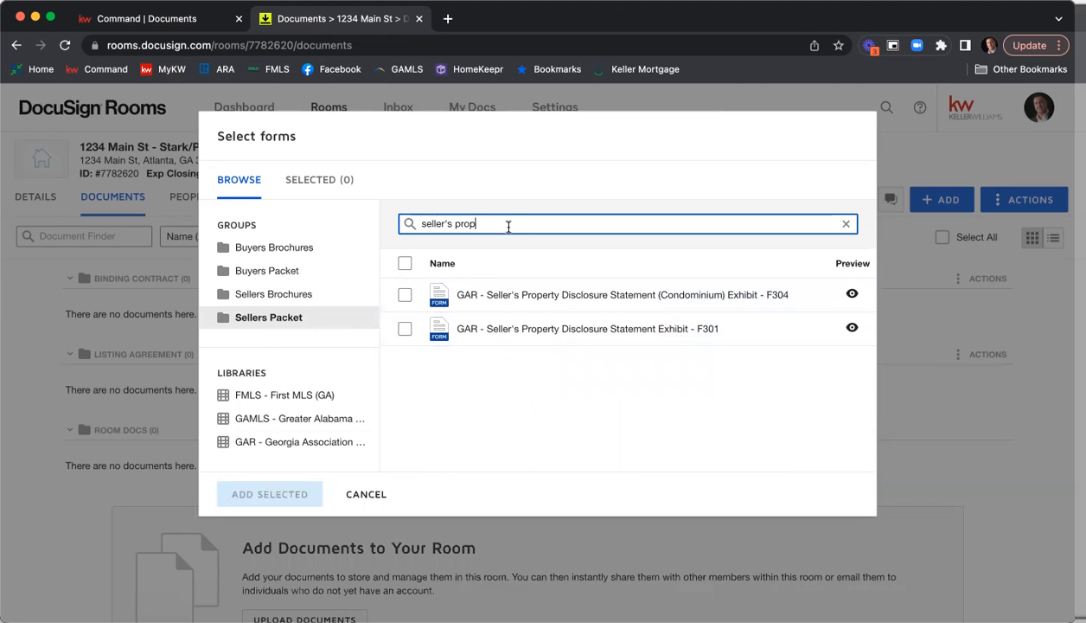
pyautogui.moveTo(500, 223); pyautogui.dragTo(394, 219)
pyautogui.press('BackSpace')
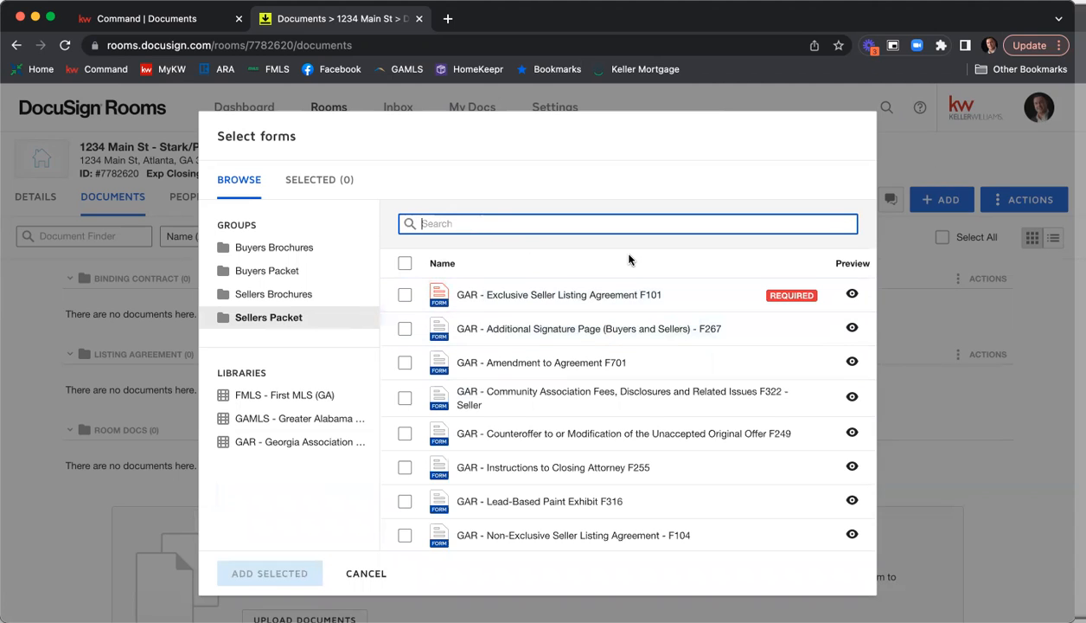
# Select the Sellers Packet forms F101, F322 - Seller and Seller's Property Disclosure Statement Exhibit F301, and review the selected forms.
pyautogui.click(405, 298)
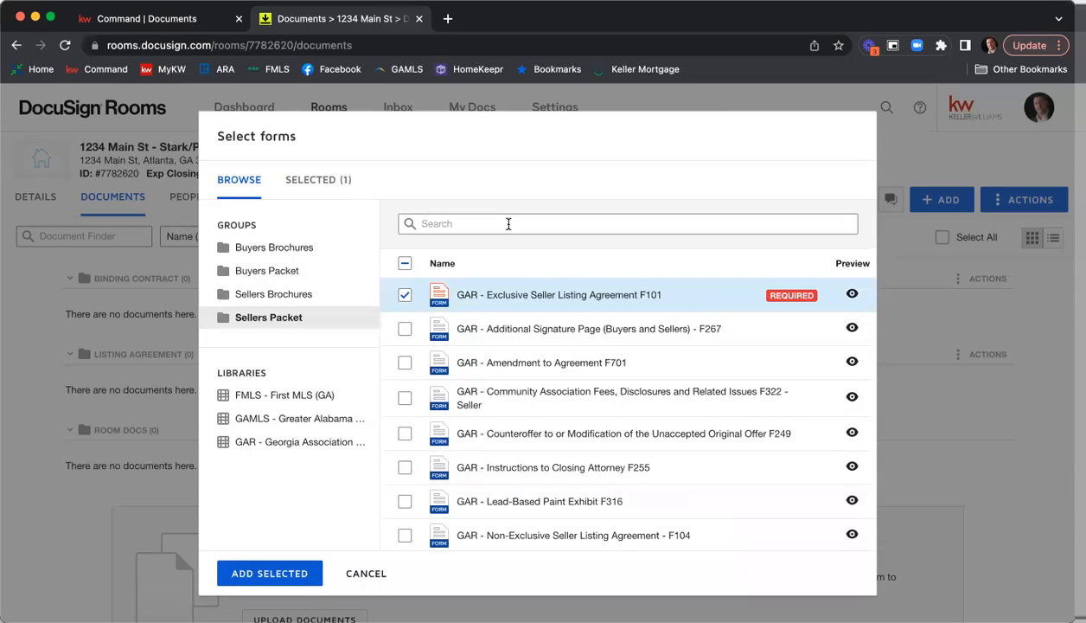
pyautogui.scroll(-1, 504, 303)
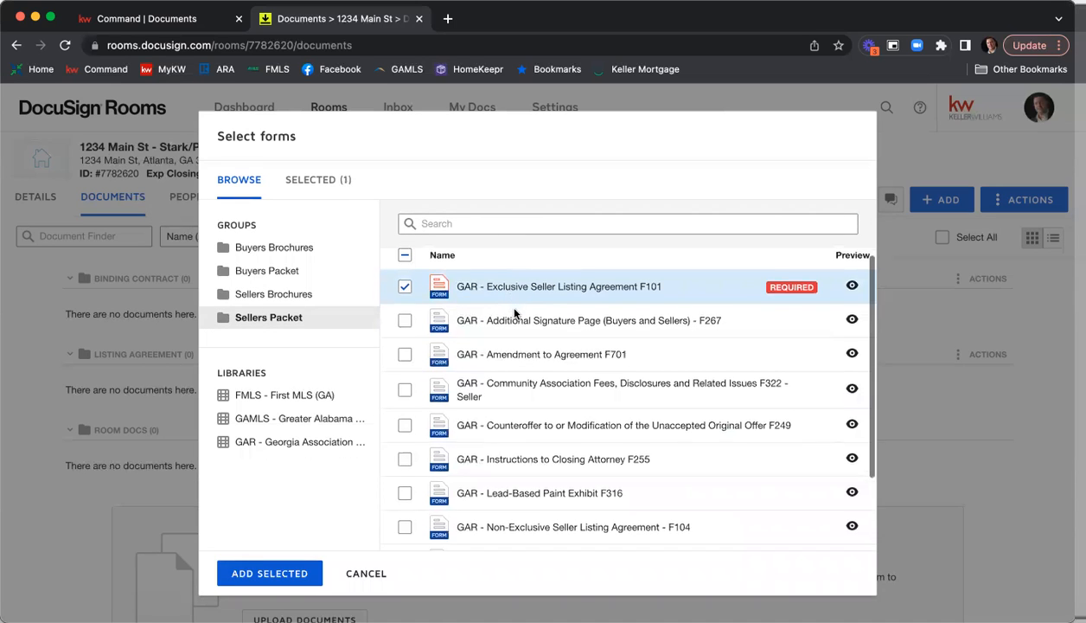
pyautogui.click(406, 385)
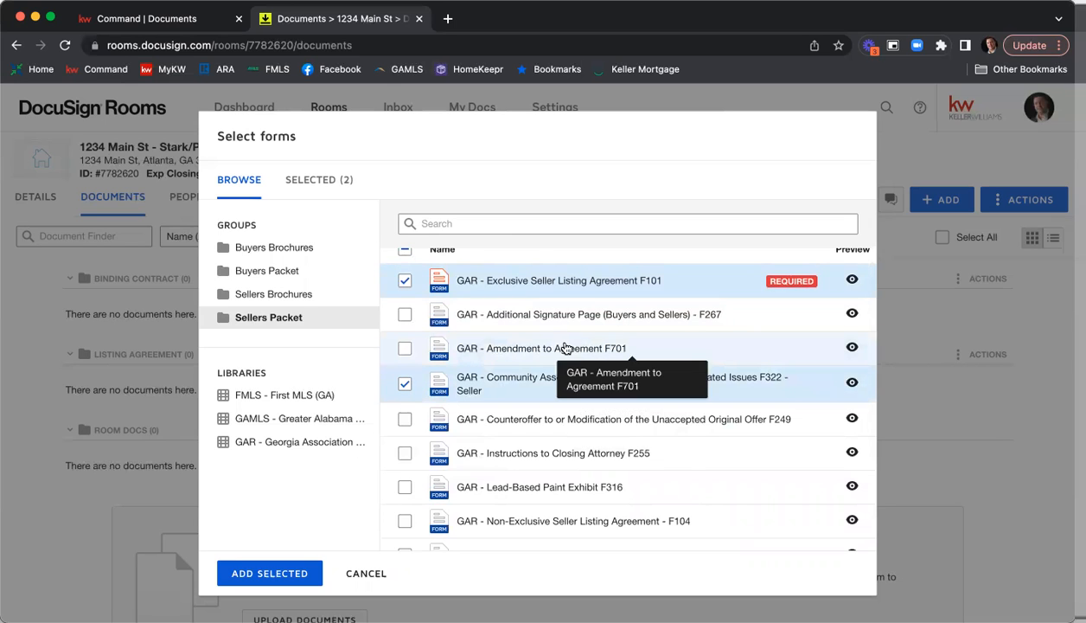
pyautogui.scroll(-3, 612, 348)
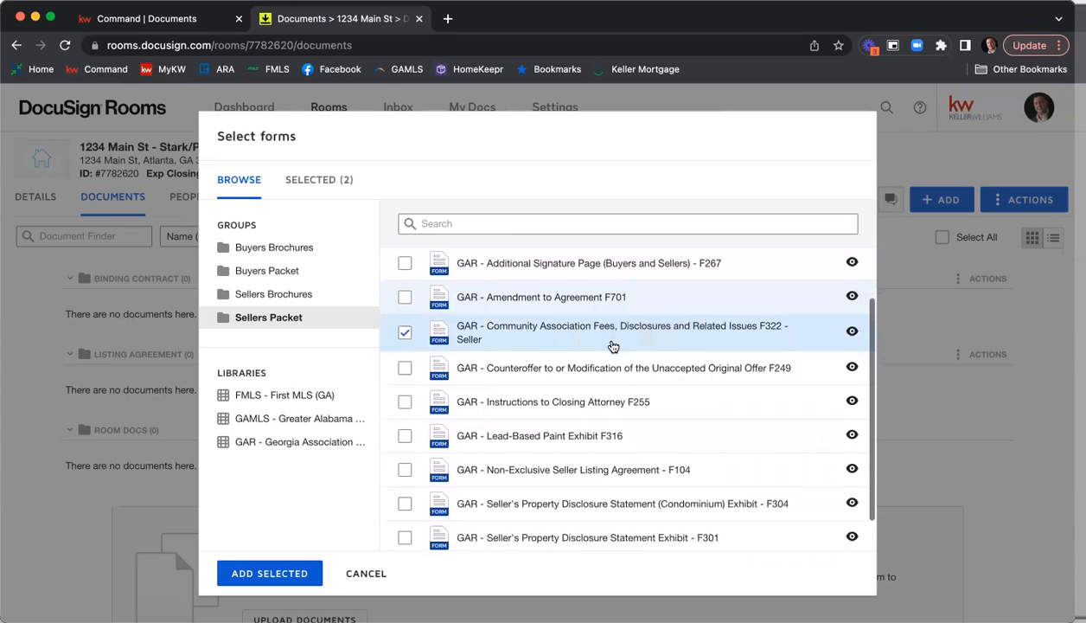
pyautogui.scroll(-2, 612, 347)
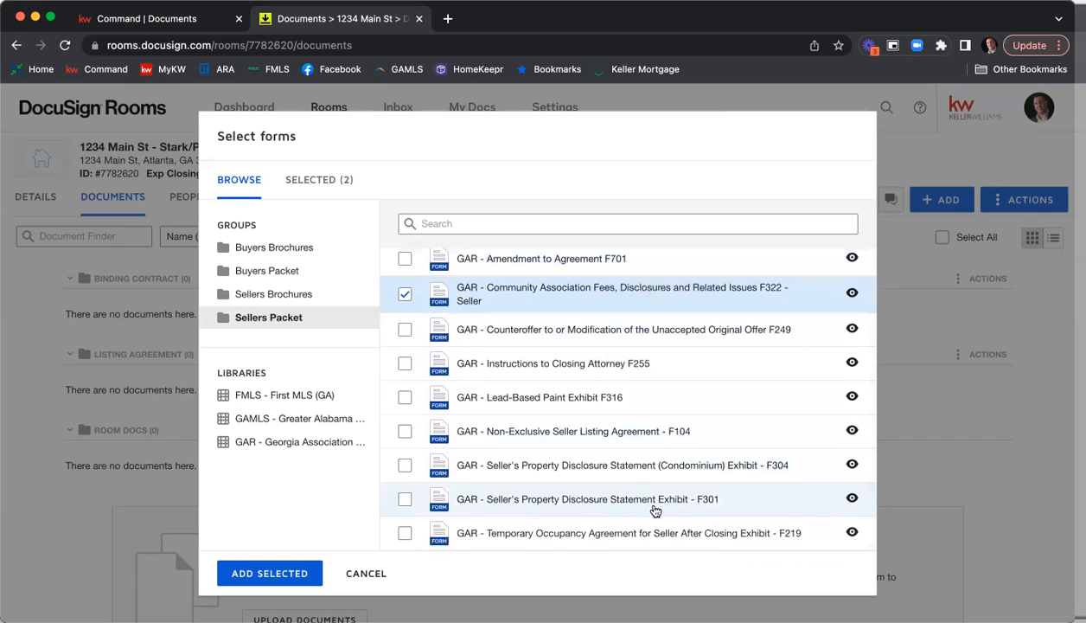
pyautogui.click(405, 500)
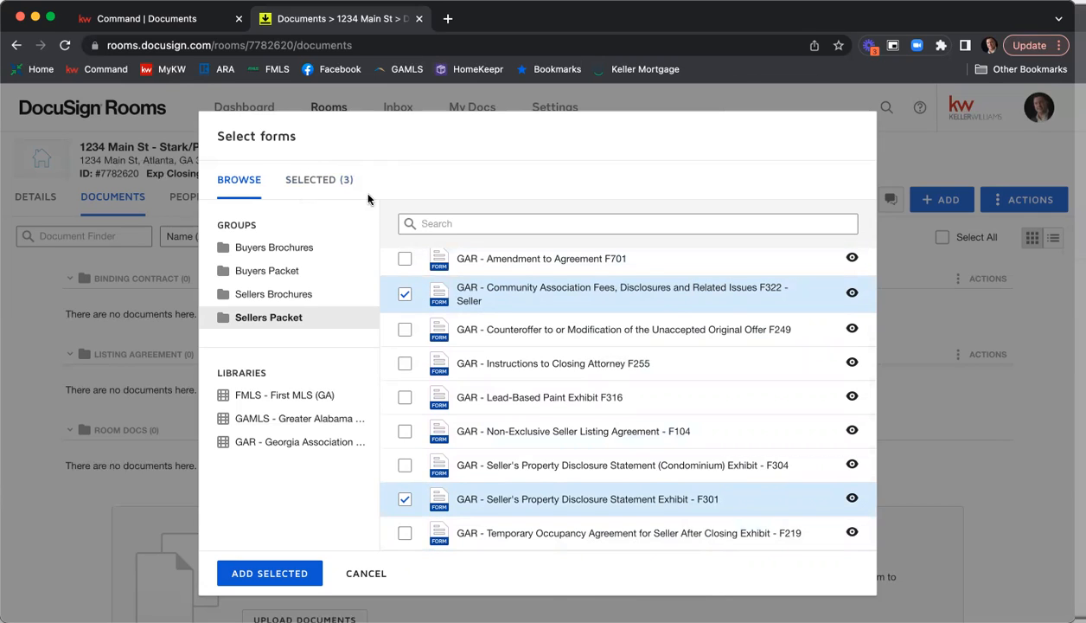
pyautogui.click(328, 182)
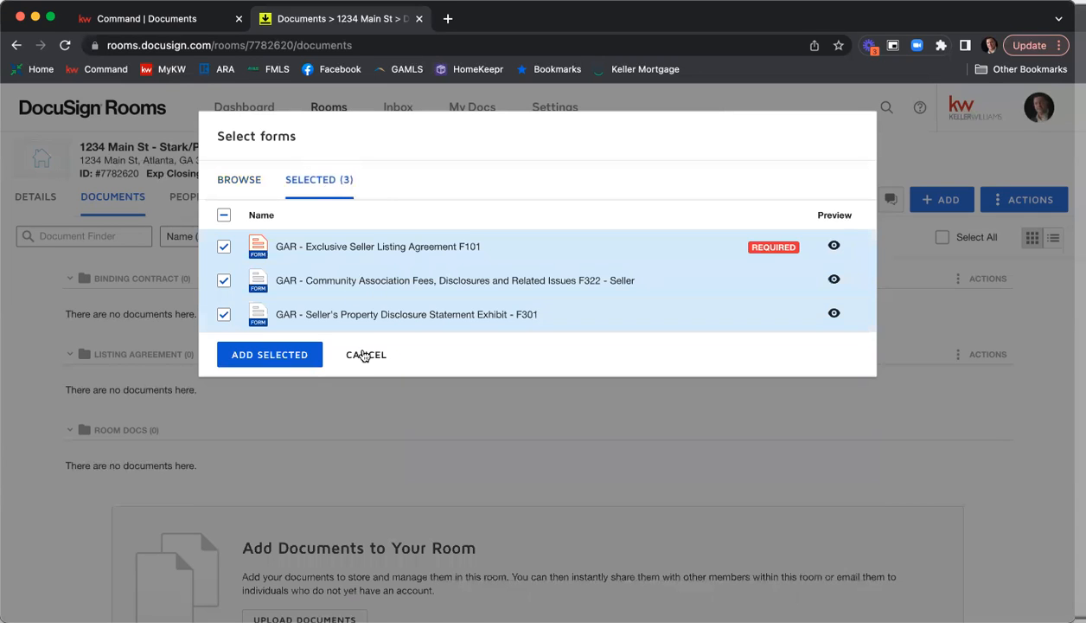
# Search the GAR - Georgia Association library for "purchase and sale" and look through the matching forms.
pyautogui.click(241, 181)
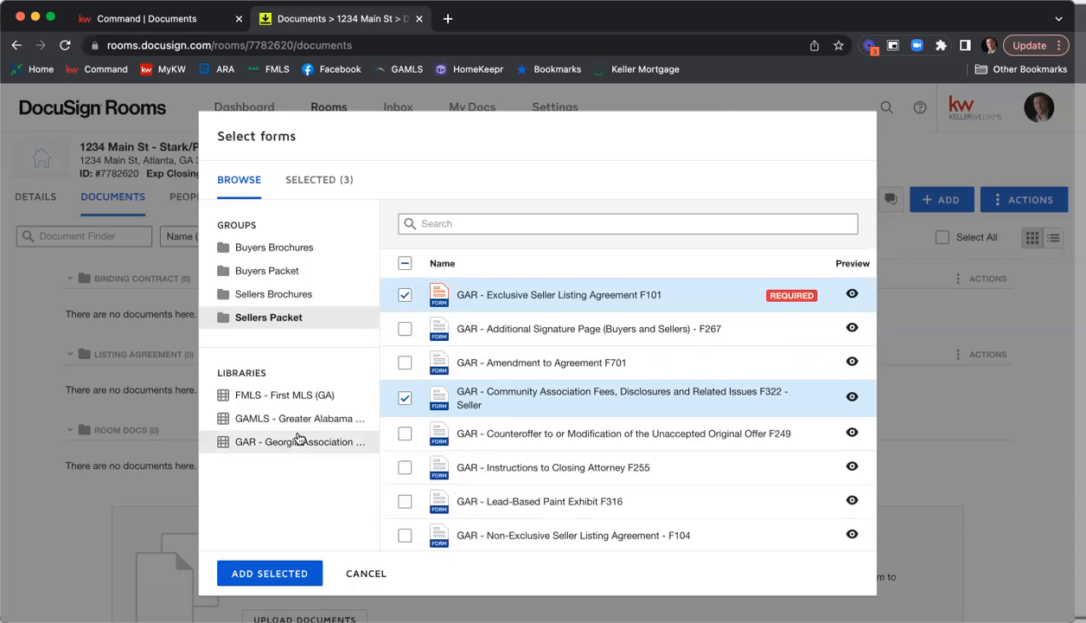
pyautogui.click(293, 442)
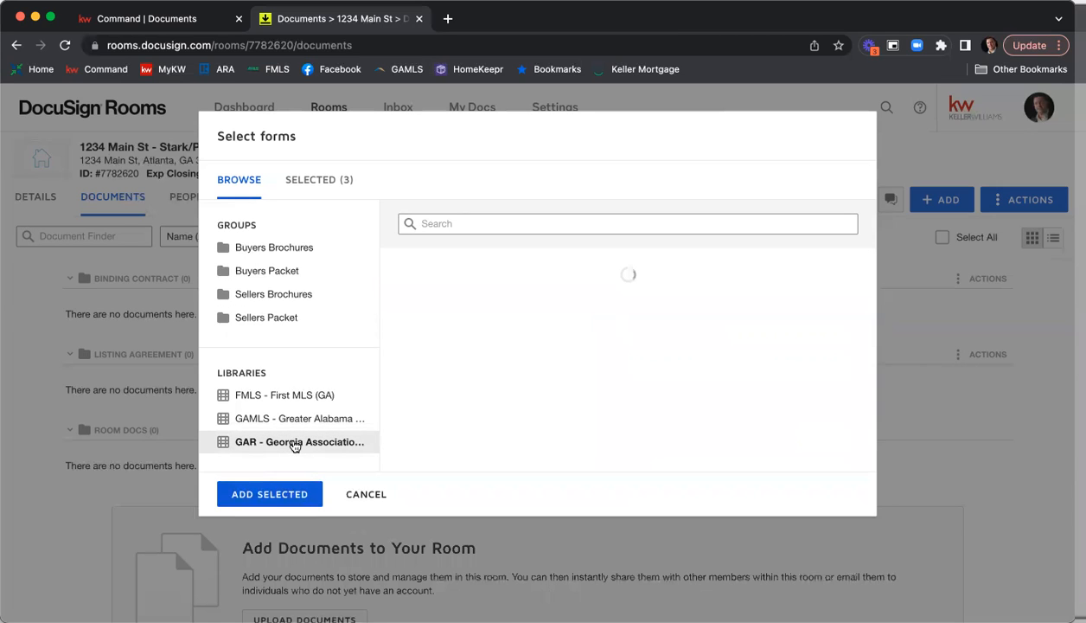
pyautogui.click(481, 224)
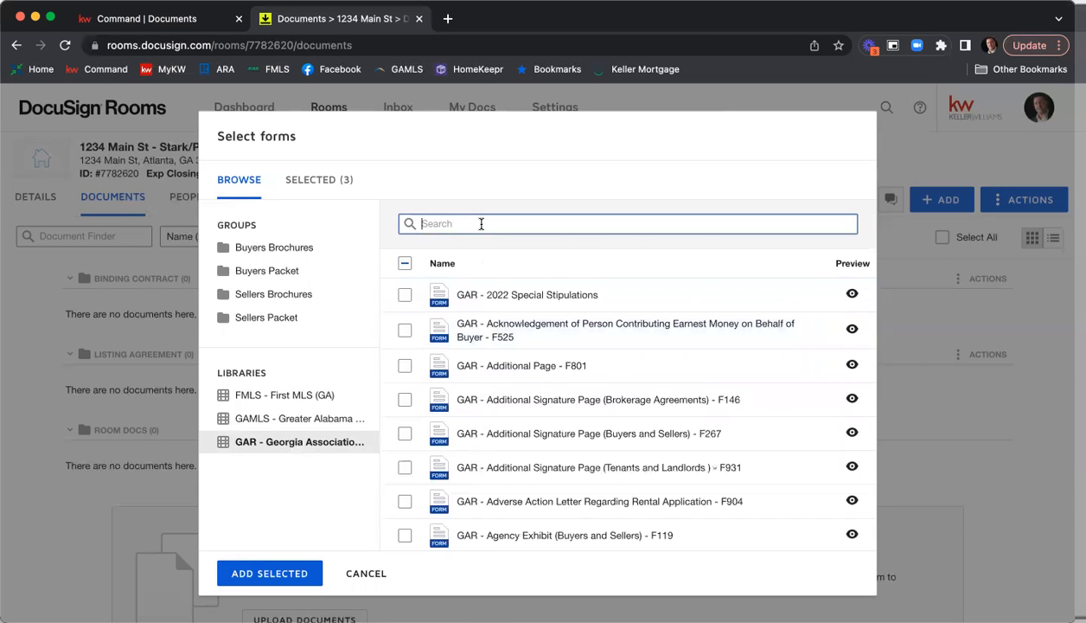
pyautogui.write('purchase and sale')
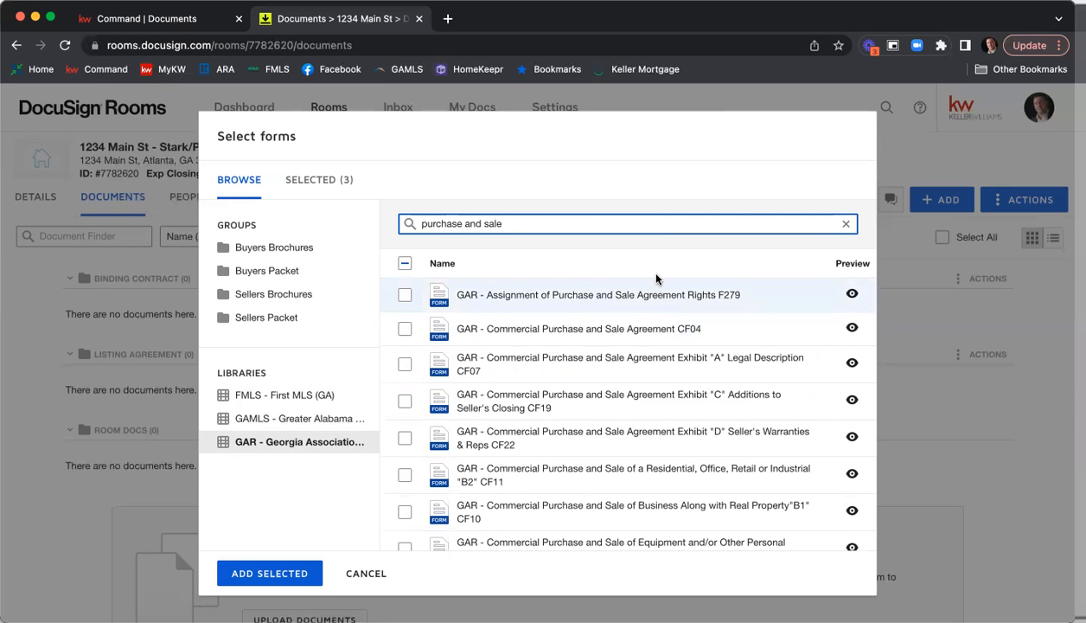
pyautogui.scroll(-5, 647, 352)
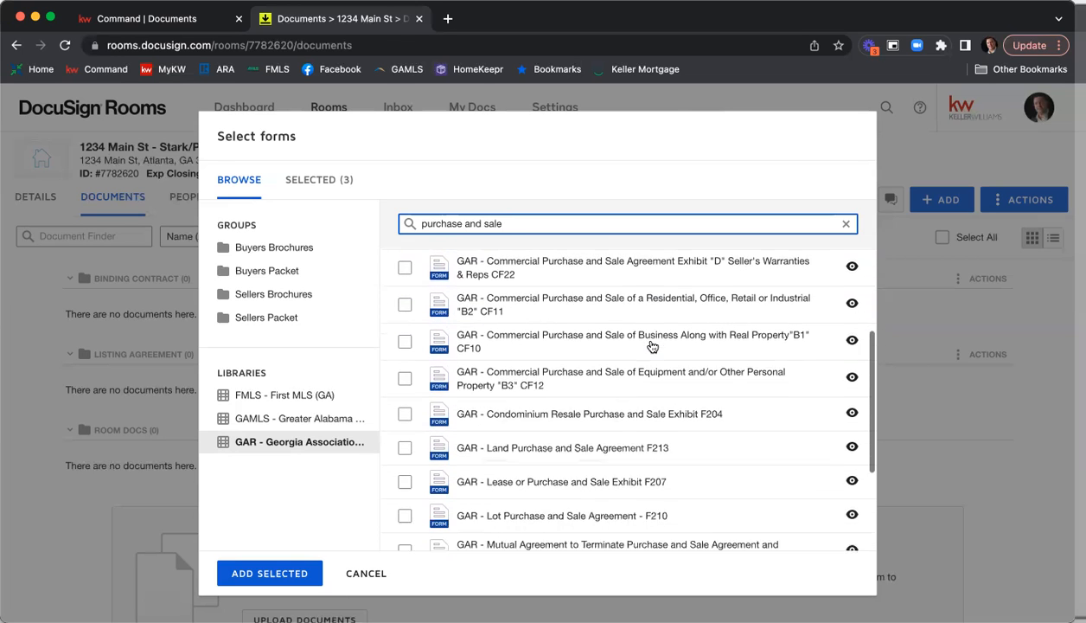
pyautogui.scroll(5, 653, 346)
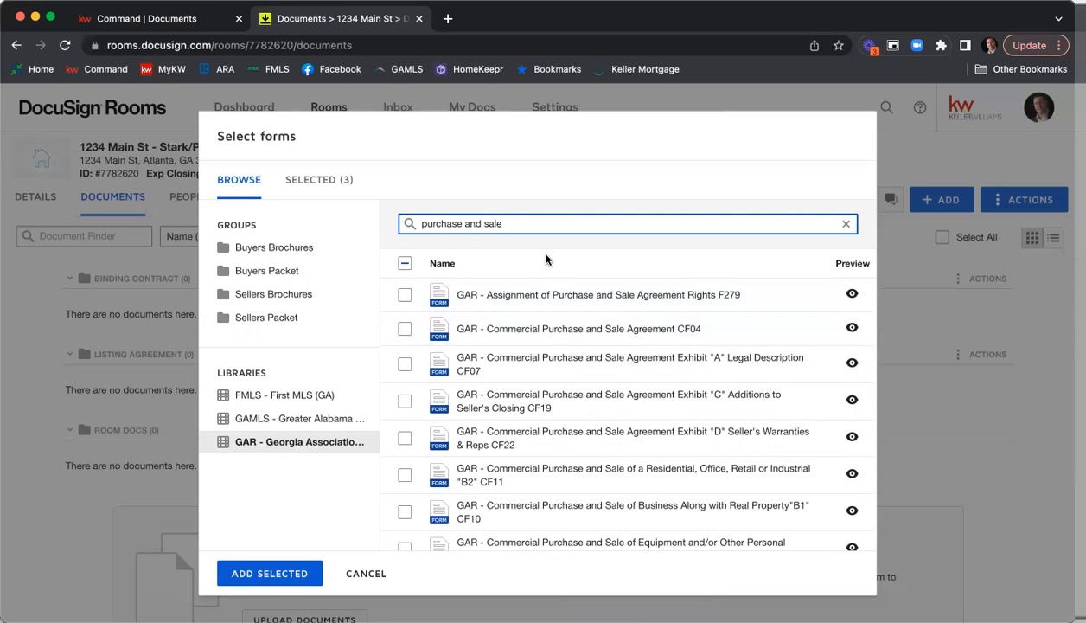
# Search the GAR library for "f201", select the Purchase and Sale Agreement - F201, and add all selected forms to the room.
pyautogui.tripleClick(528, 218)
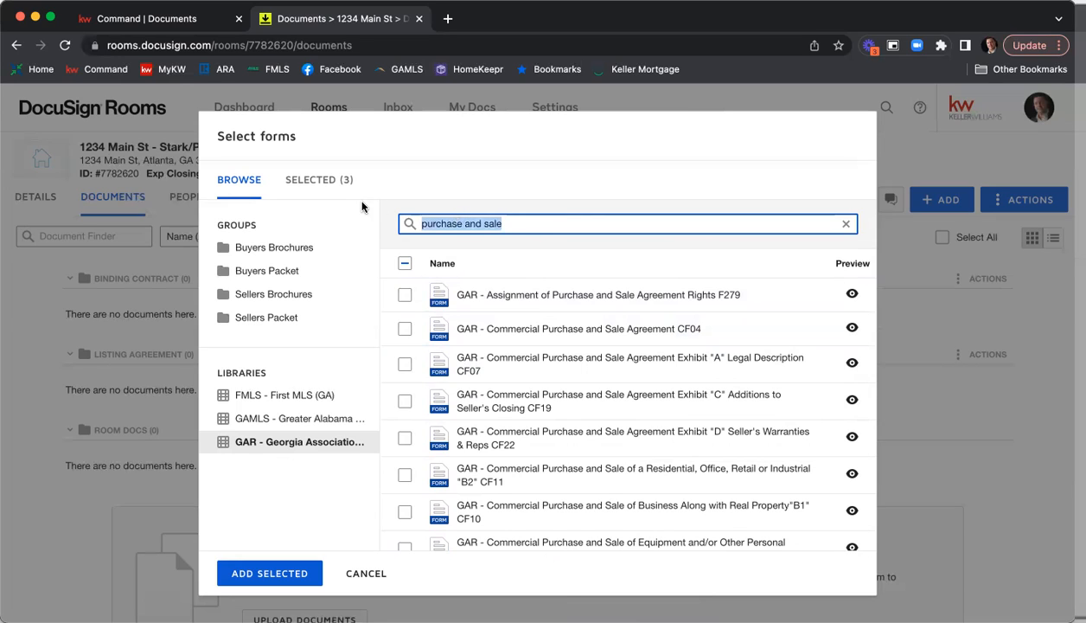
pyautogui.write('f201')
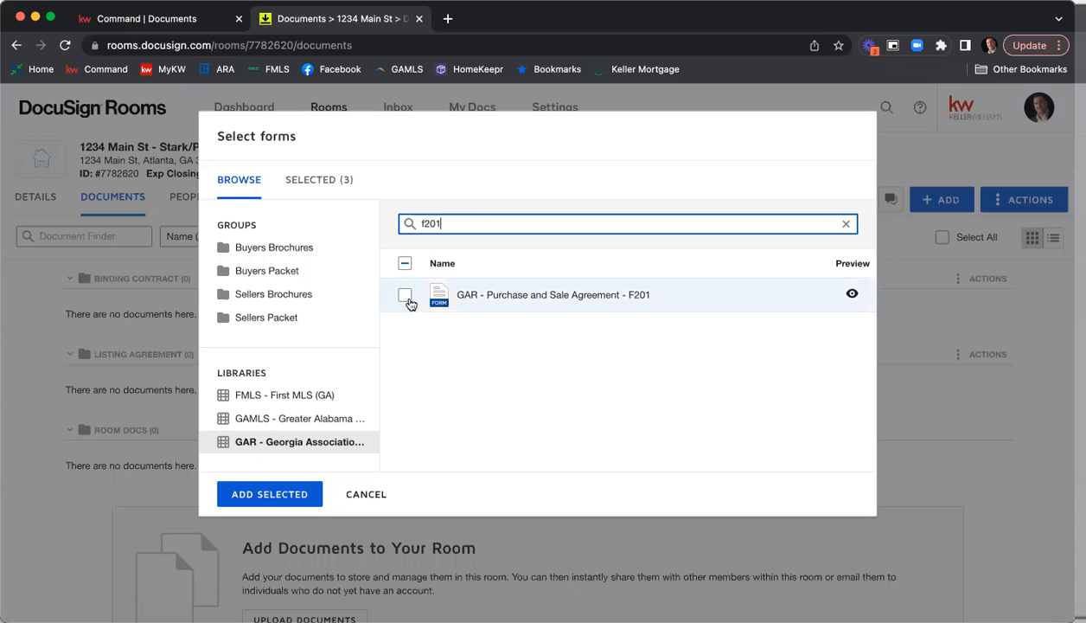
pyautogui.click(406, 297)
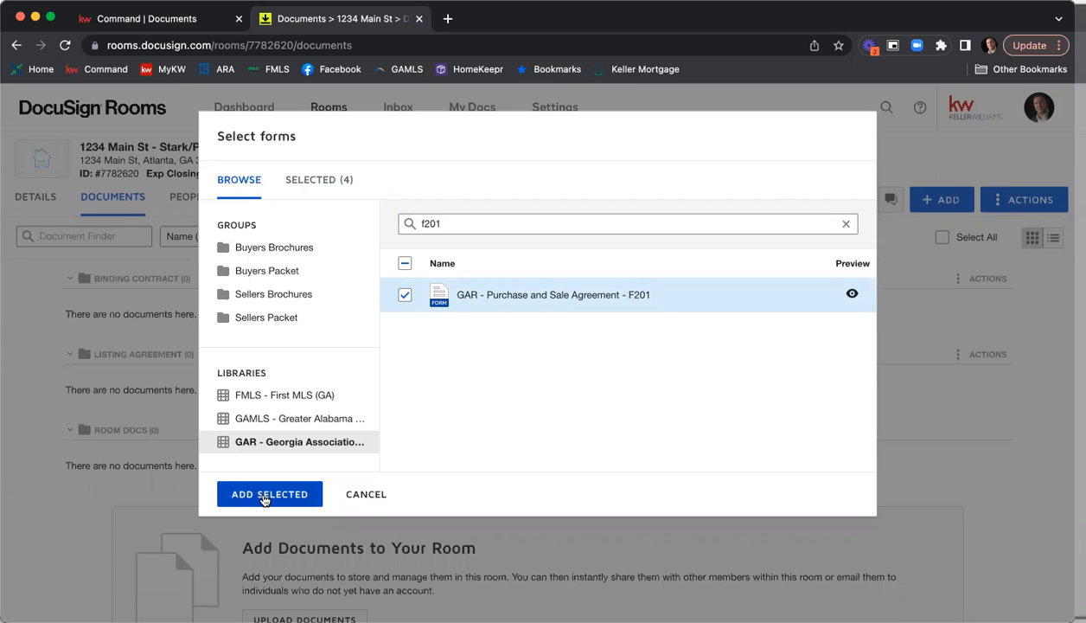
pyautogui.click(265, 497)
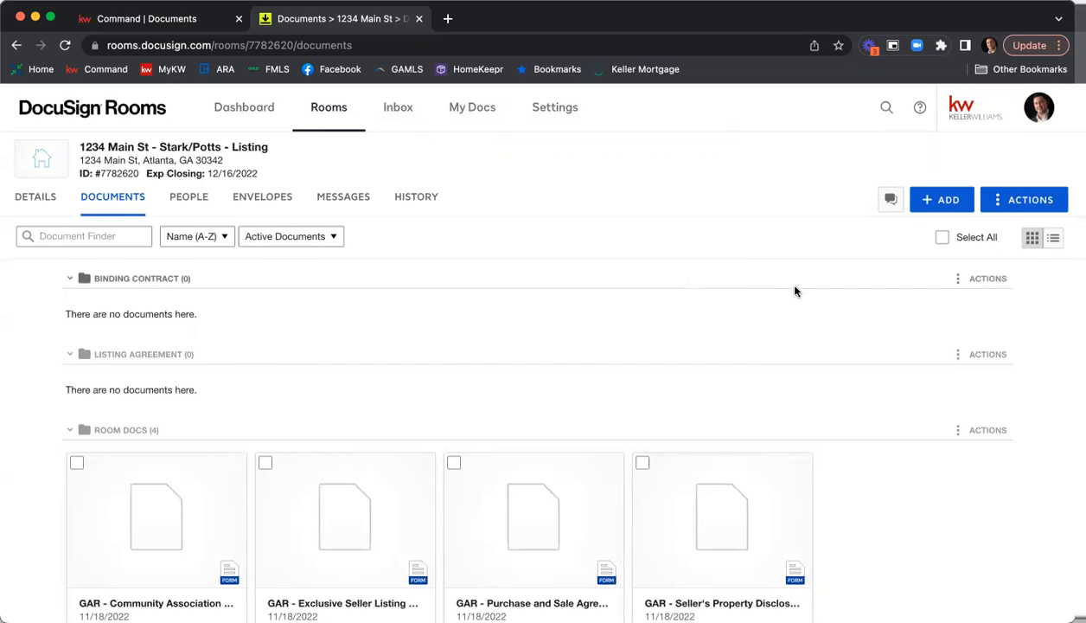
# Move the GAR - Community Association form from Room Docs into the Listing Agreement folder.
pyautogui.scroll(-2, 796, 288)
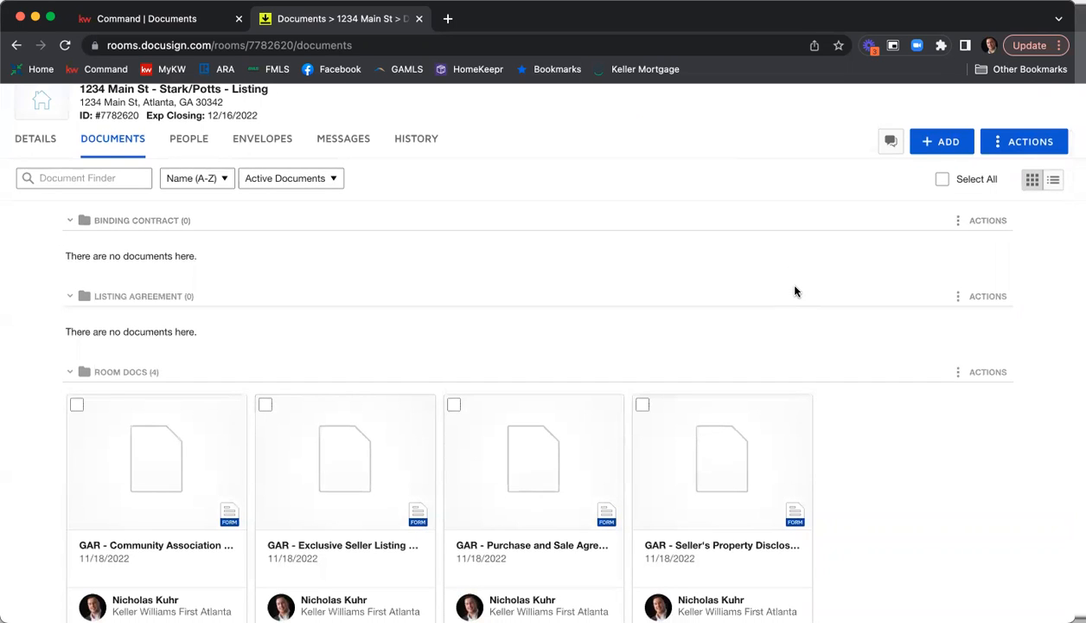
pyautogui.scroll(-1, 820, 310)
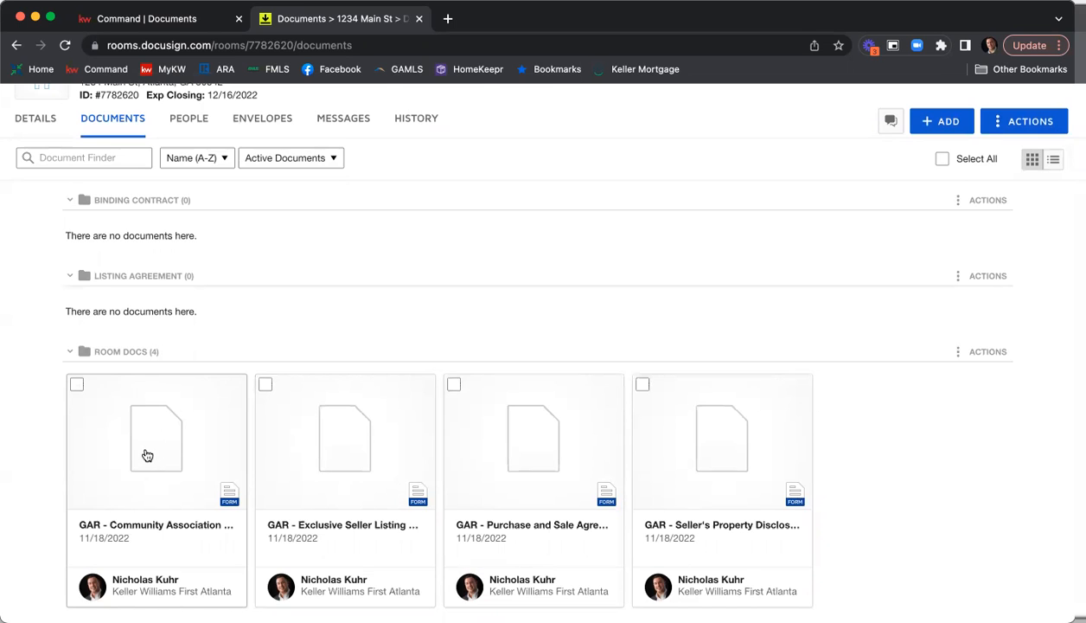
pyautogui.moveTo(145, 454); pyautogui.dragTo(161, 451)
pyautogui.moveTo(198, 344); pyautogui.dragTo(173, 308)
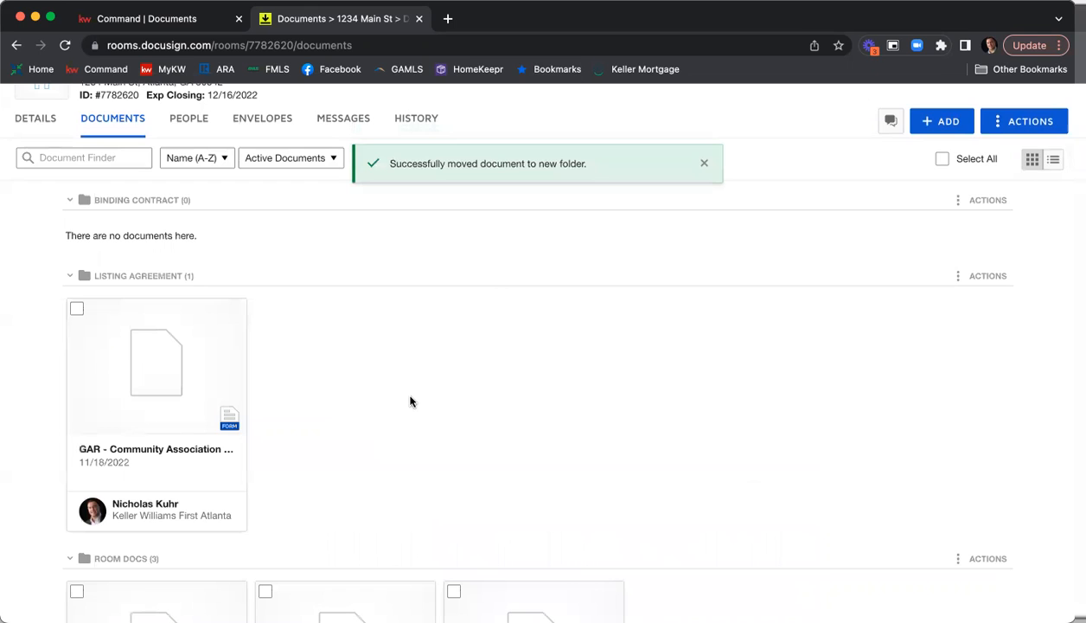
# Move the Exclusive Seller Listing Agreement F101 and Seller's Property Disclosure Statement Exhibit F301 together into the current room's Listing Agreement folder.
pyautogui.scroll(-3, 419, 397)
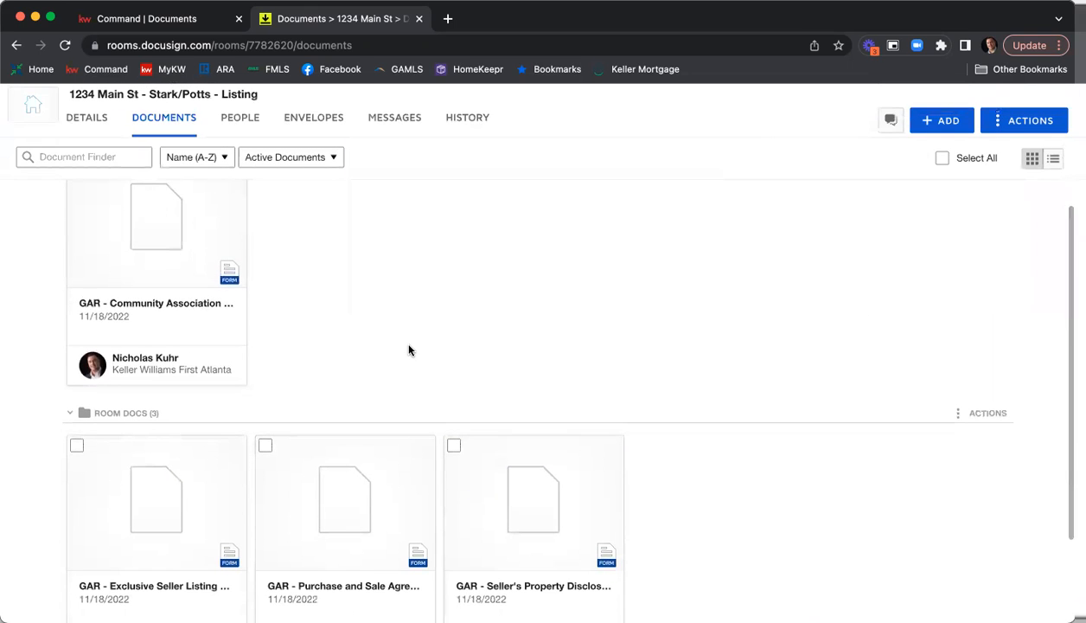
pyautogui.scroll(-1, 381, 371)
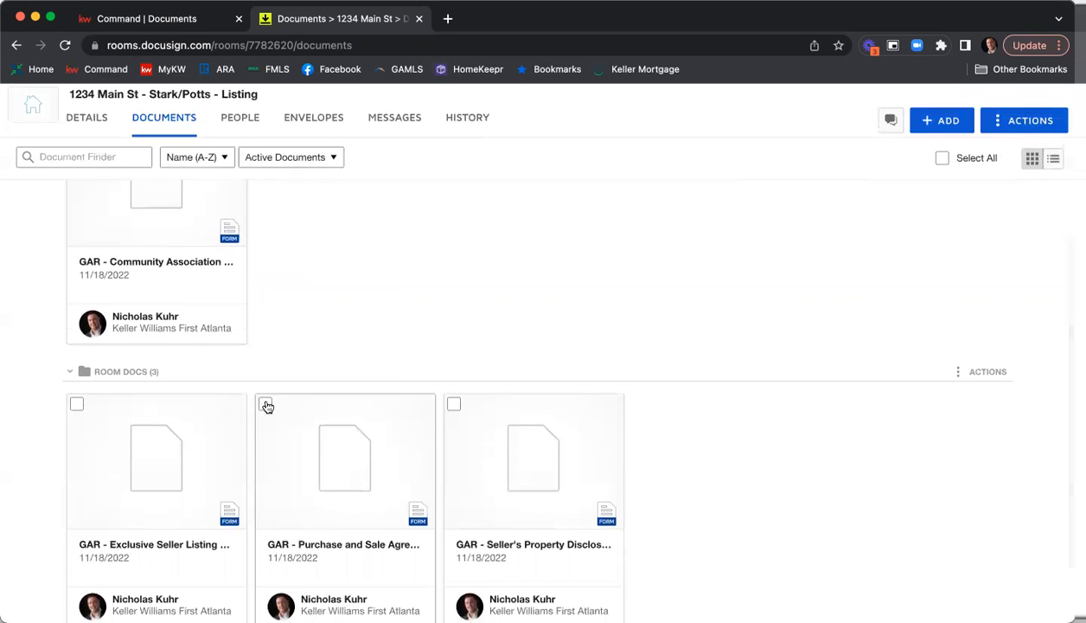
pyautogui.click(77, 406)
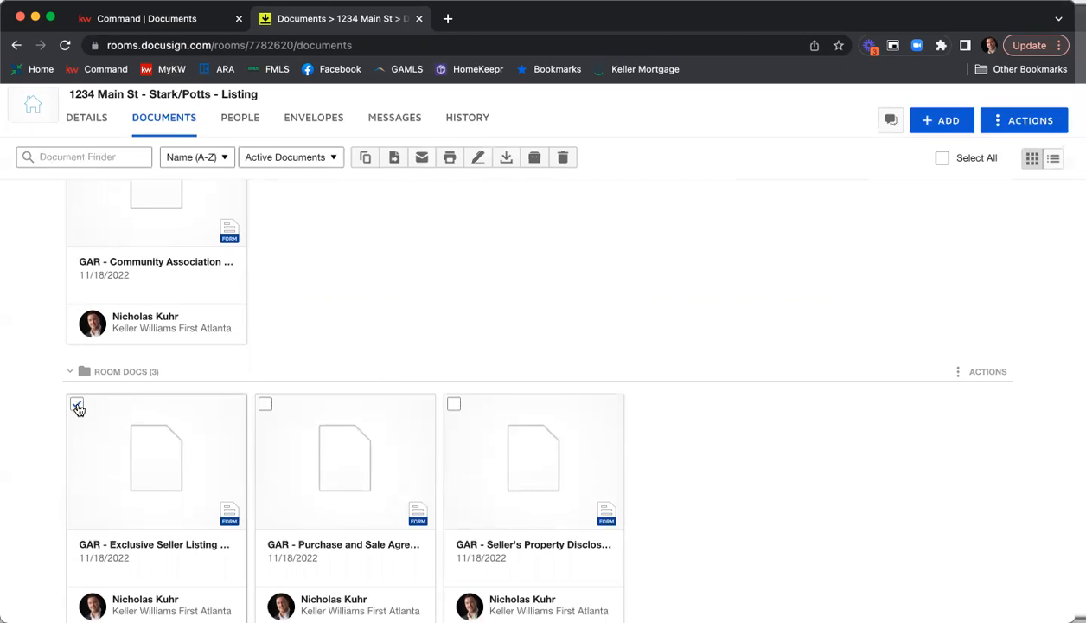
pyautogui.click(450, 404)
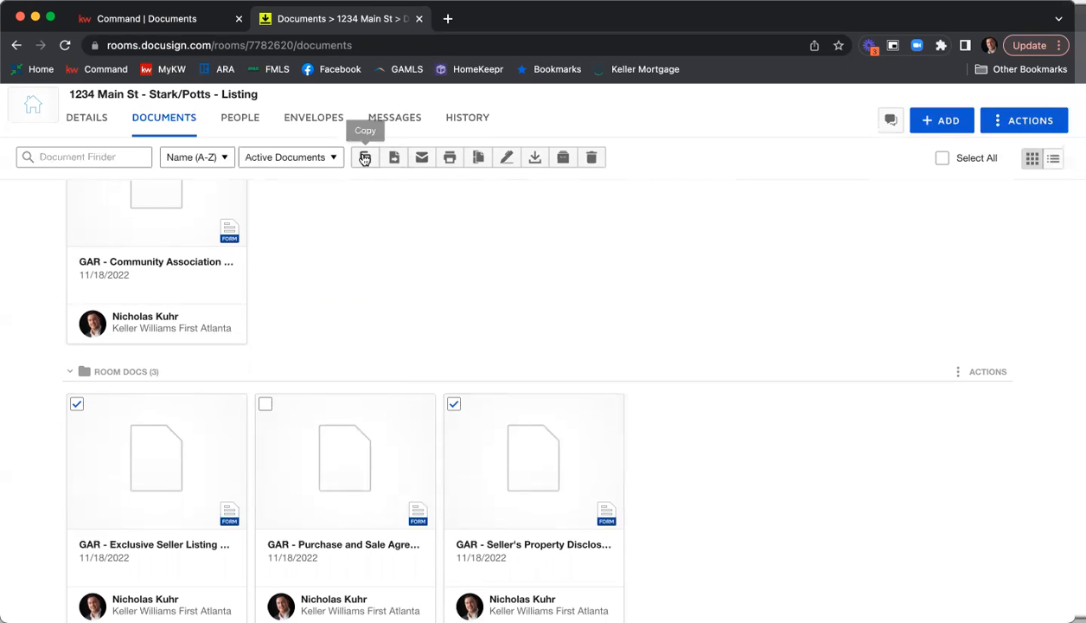
pyautogui.scroll(1, 592, 173)
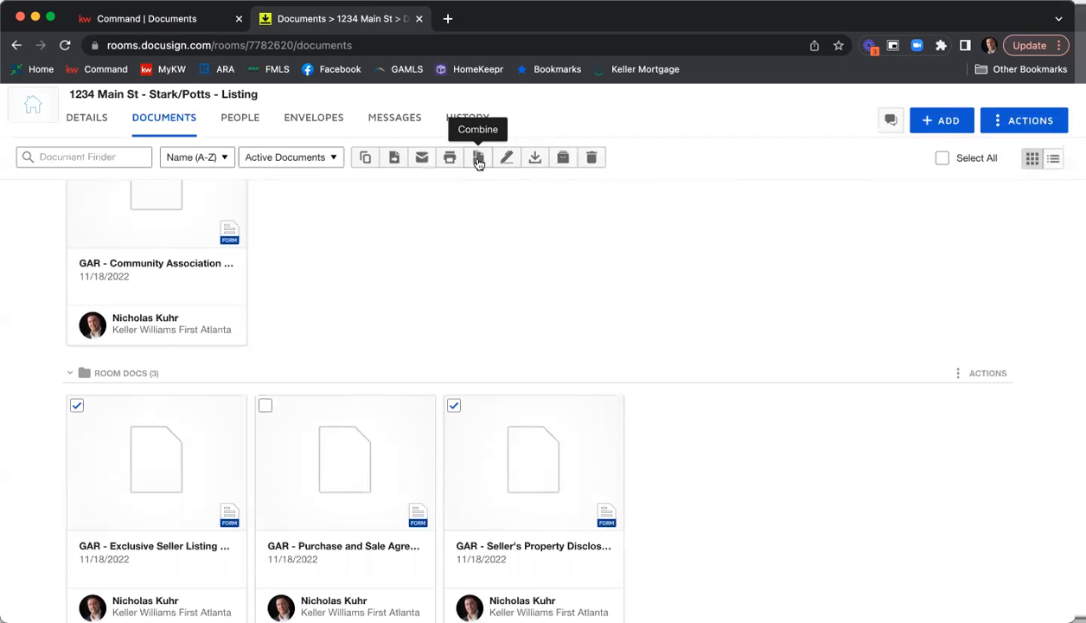
pyautogui.click(395, 164)
pyautogui.click(514, 248)
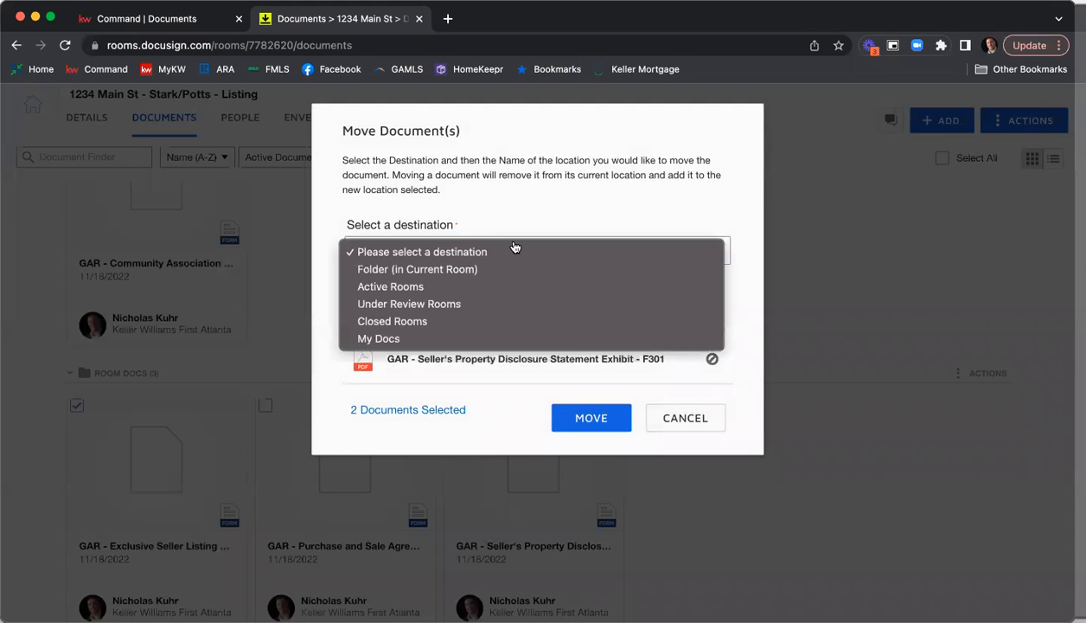
pyautogui.click(514, 272)
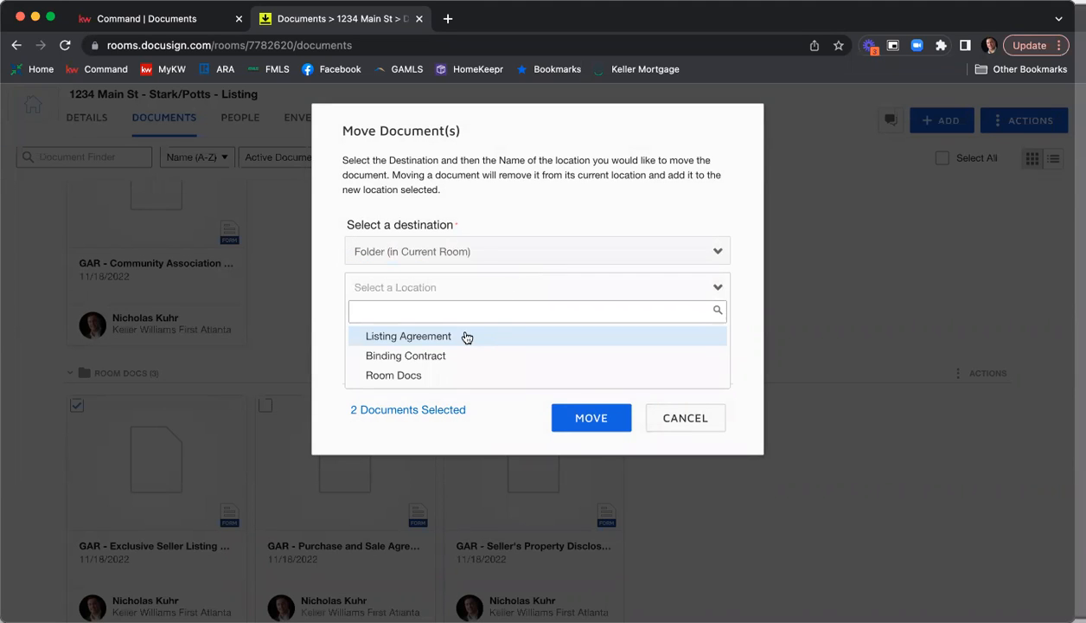
pyautogui.click(463, 335)
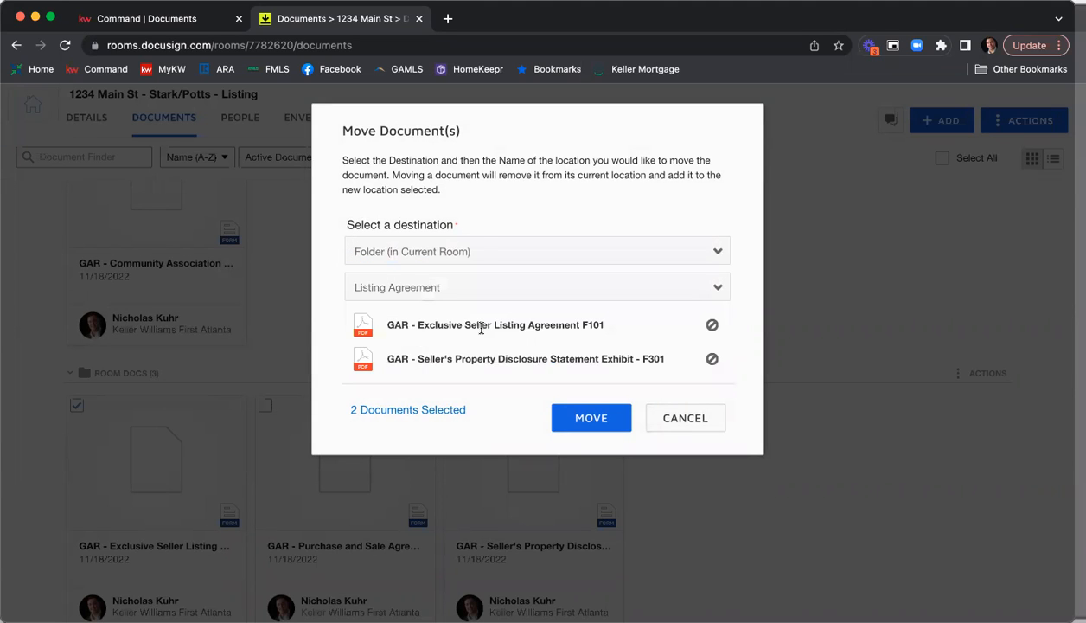
pyautogui.click(593, 418)
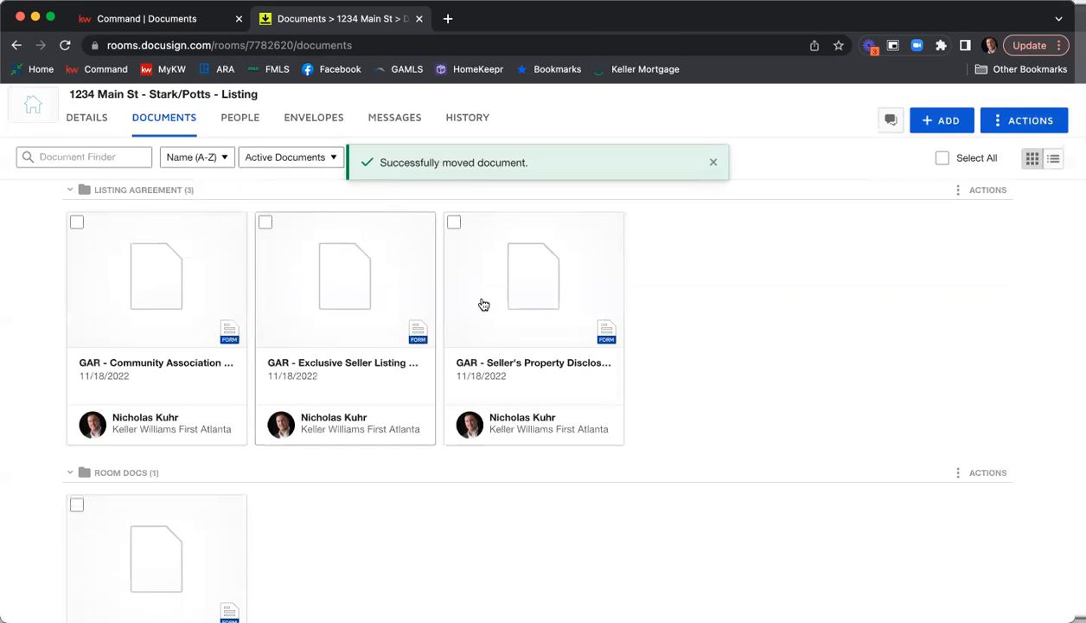
# Move the GAR - Purchase and Sale Agreement from Room Docs into the Binding Contract folder.
pyautogui.scroll(-1, 346, 313)
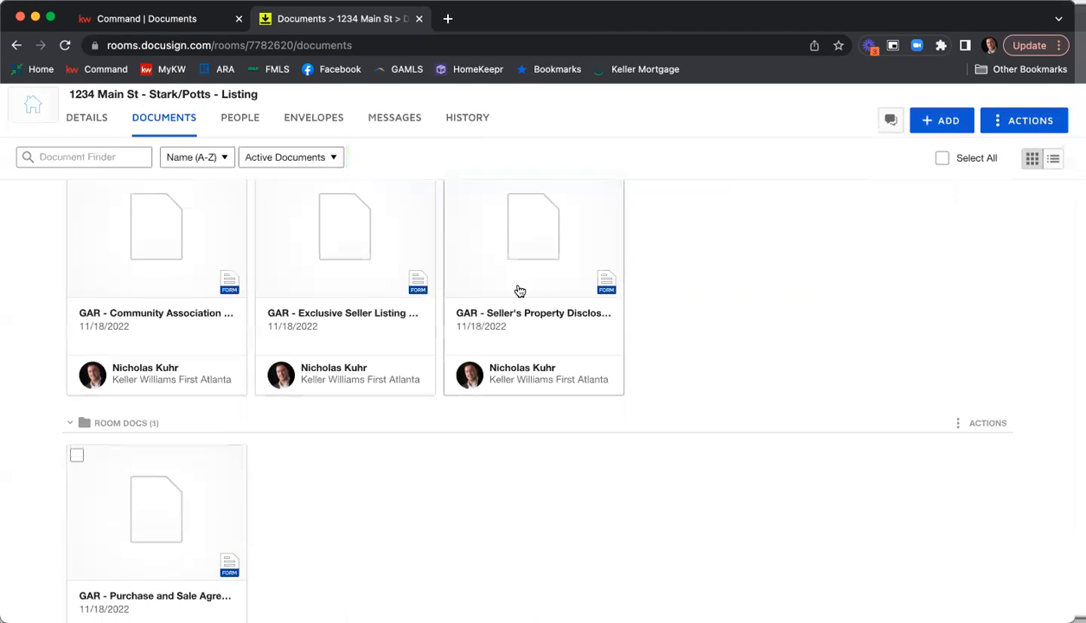
pyautogui.scroll(3, 337, 286)
pyautogui.scroll(-3, 328, 323)
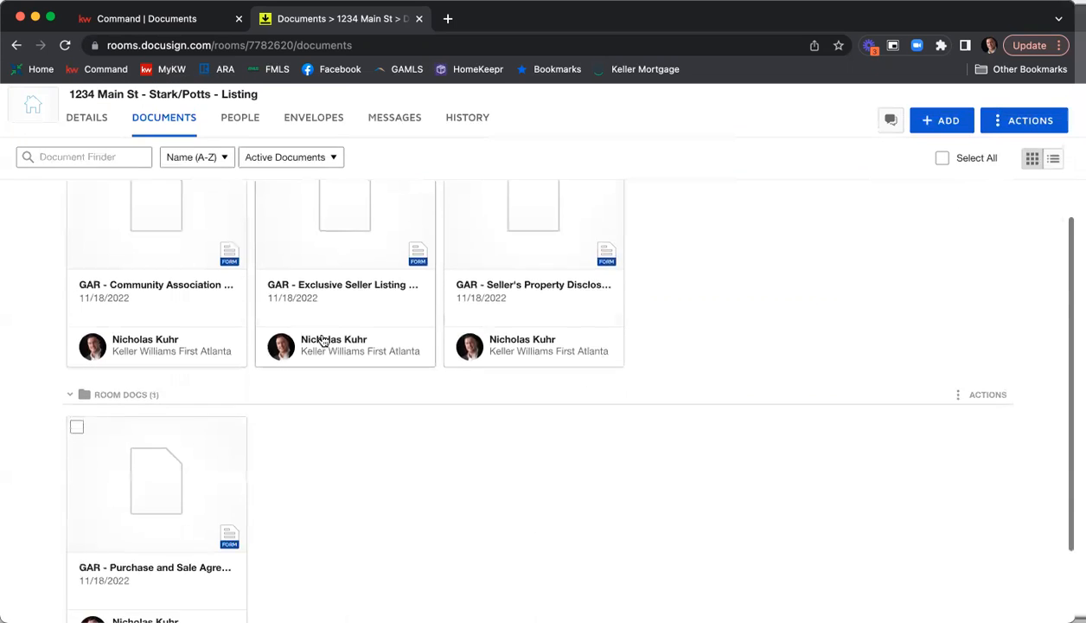
pyautogui.moveTo(148, 453); pyautogui.dragTo(143, 262)
pyautogui.scroll(3, 182, 321)
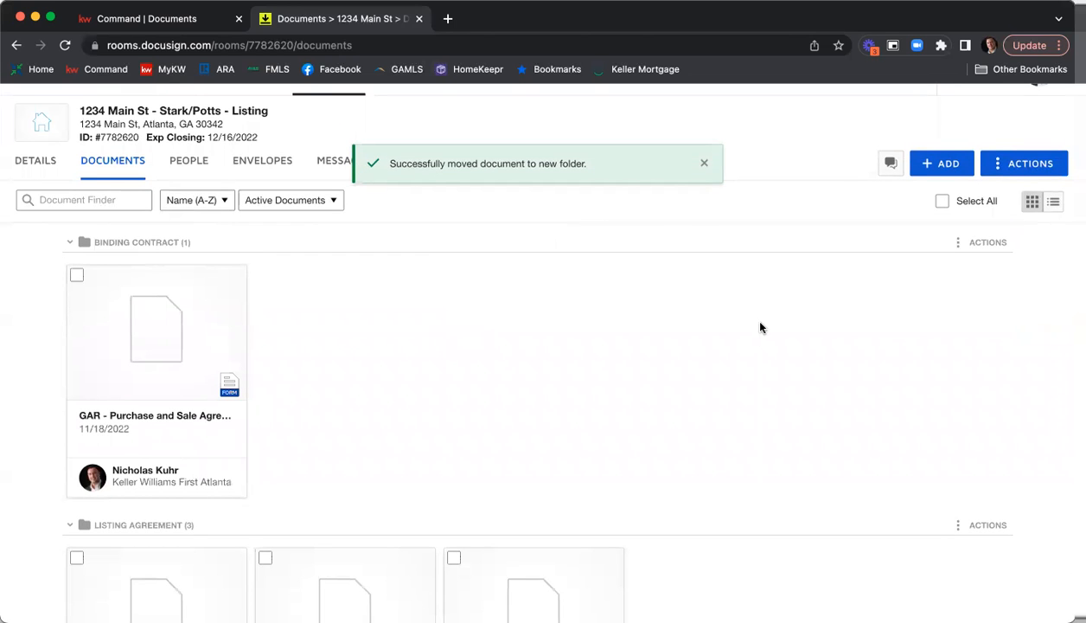
# Open the GAR - Exclusive Seller Listing Agreement F101 from the Listing Agreement folder and view its key terms and conditions.
pyautogui.scroll(-3, 824, 332)
pyautogui.scroll(-1, 824, 332)
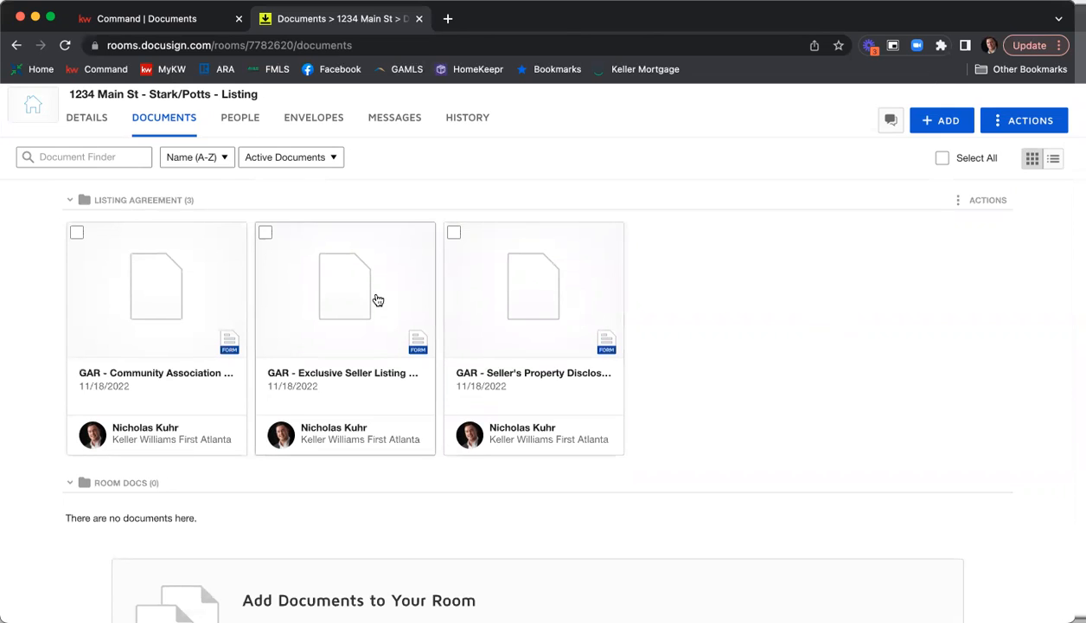
pyautogui.click(329, 286)
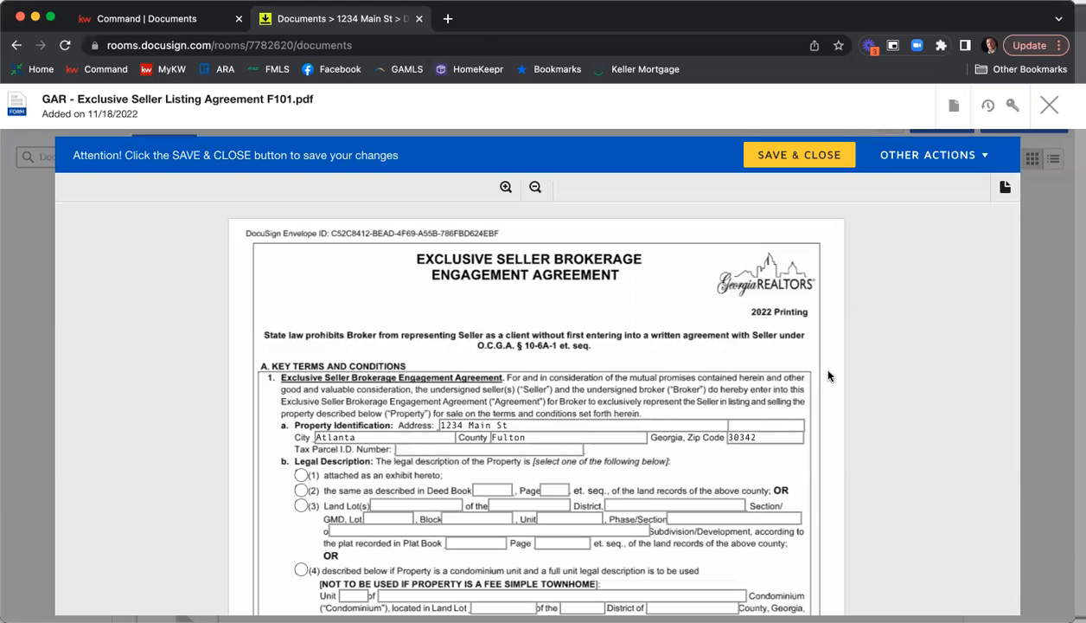
pyautogui.scroll(-2, 828, 375)
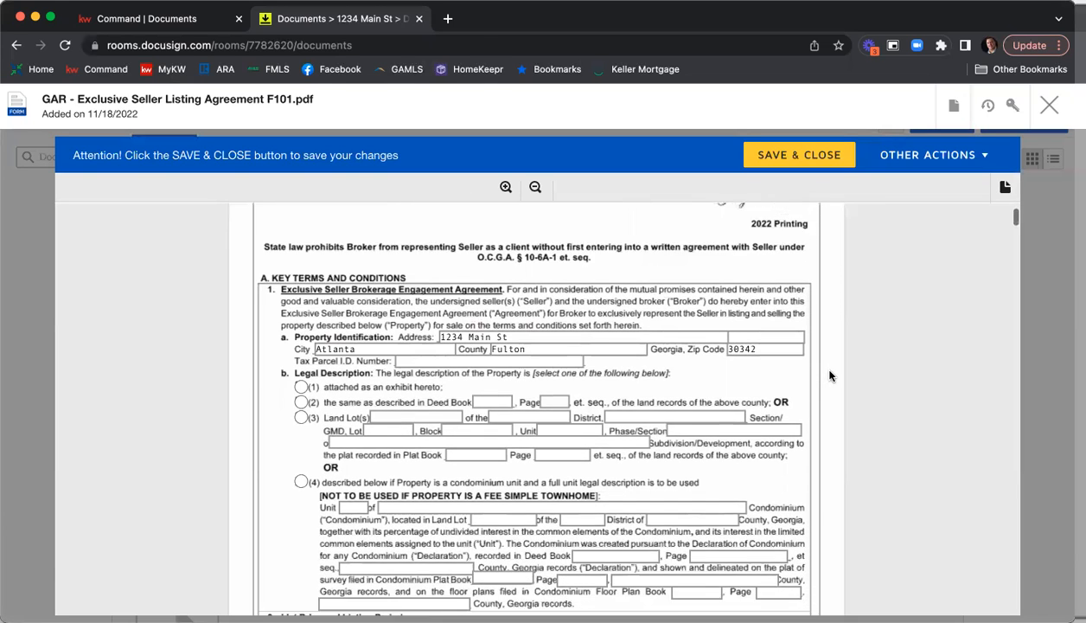
# Enter the property's tax parcel ID number and mark the legal description as attached as an exhibit.
pyautogui.scroll(-2, 830, 375)
pyautogui.click(468, 285)
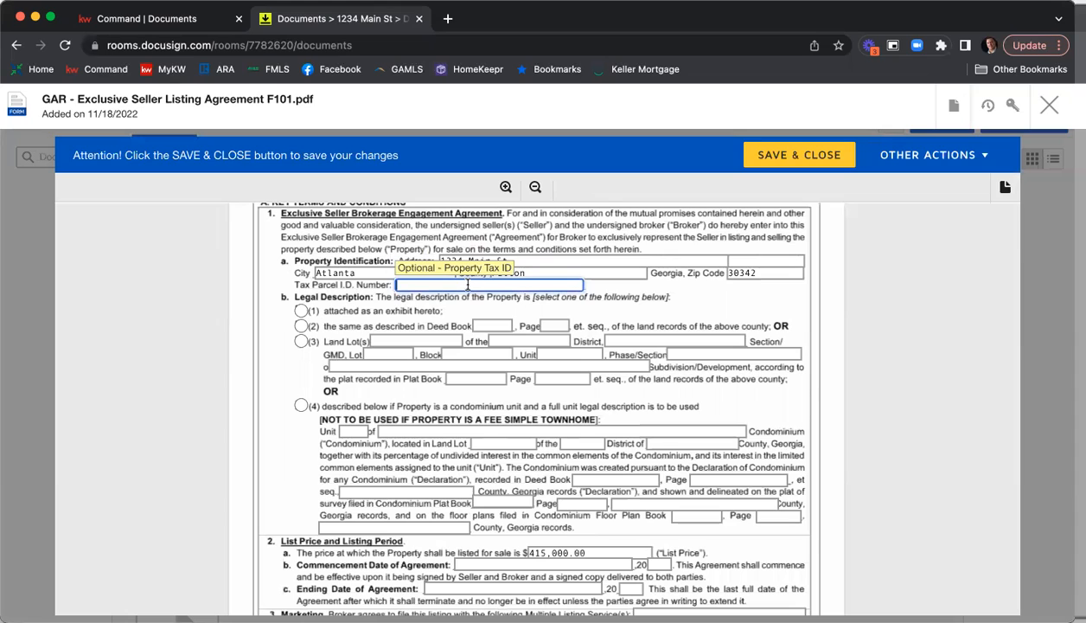
pyautogui.write('09723498034981239')
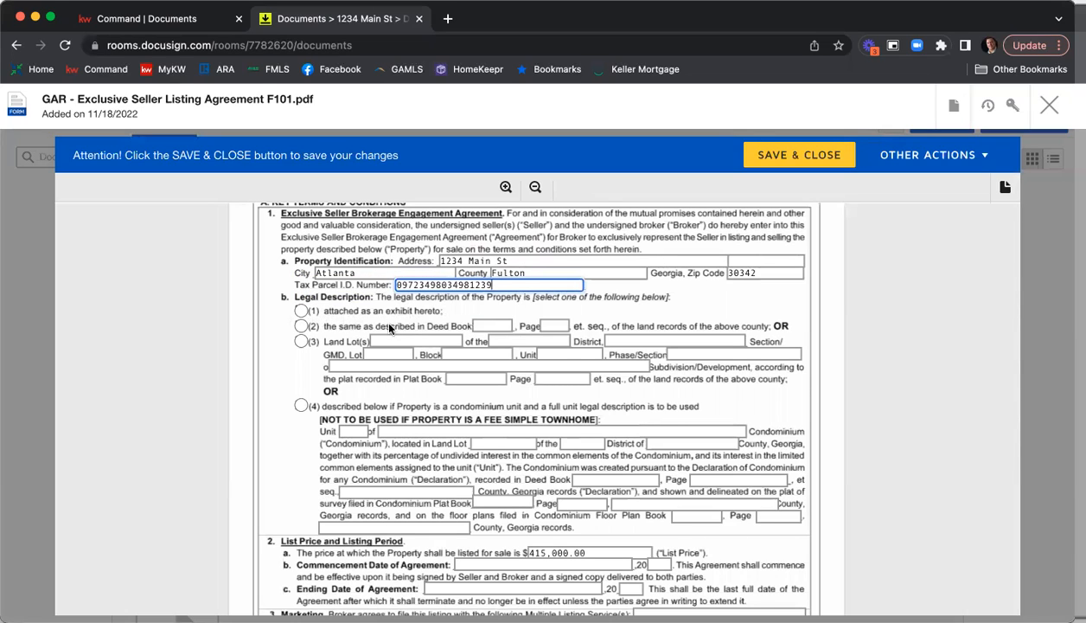
pyautogui.click(313, 312)
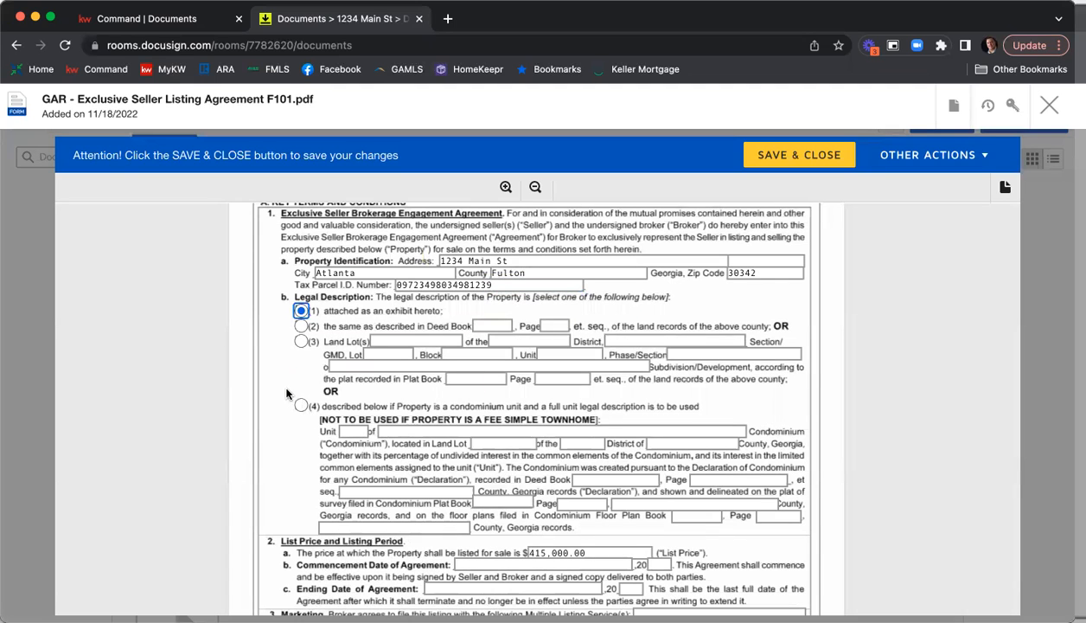
# Set the Commencement Date of Agreement to 11/18, 2022 in the List Price and Listing Period section.
pyautogui.scroll(-1, 288, 390)
pyautogui.scroll(-3, 288, 391)
pyautogui.scroll(-3, 280, 391)
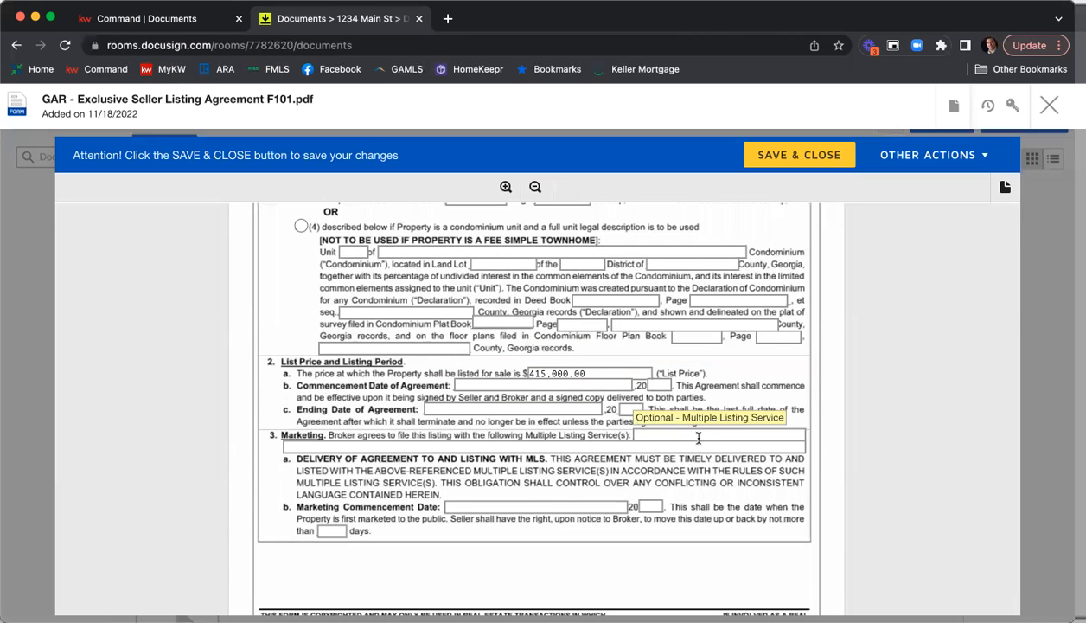
pyautogui.click(519, 387)
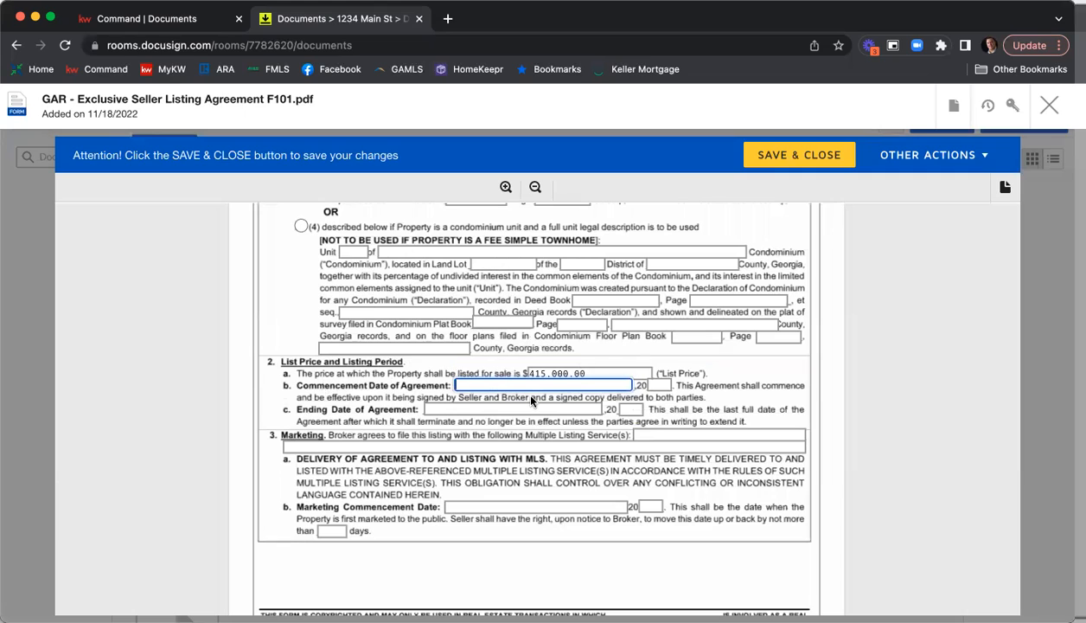
pyautogui.write('11/18')
pyautogui.press('Tab')
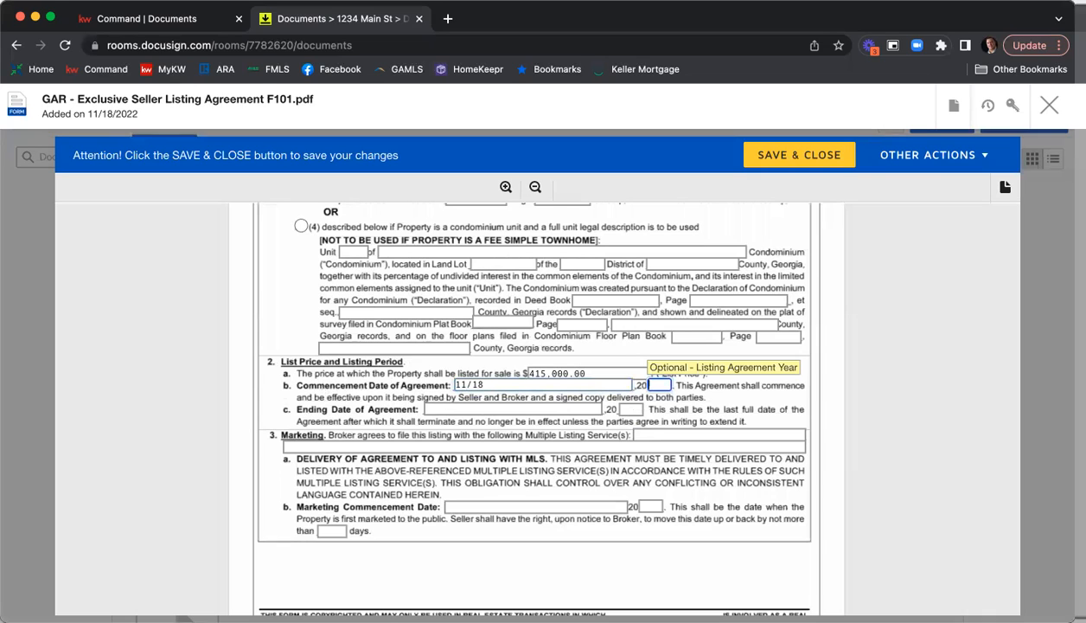
pyautogui.write('22')
pyautogui.press('Tab')
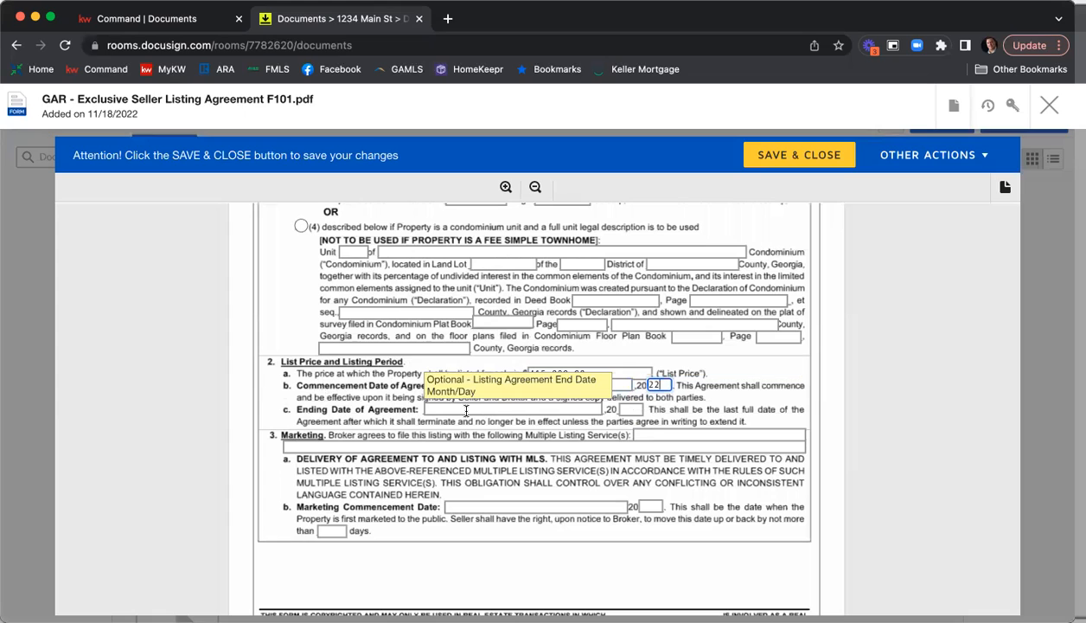
# Set the Ending Date of Agreement to 1/18, 2023.
pyautogui.write('1/18')
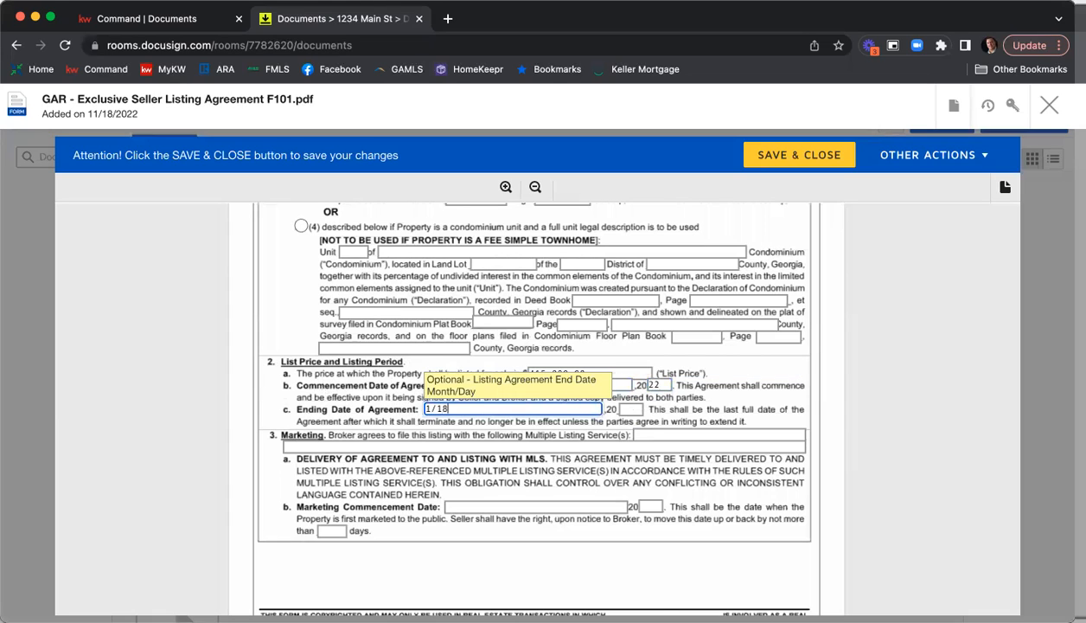
pyautogui.press('Tab')
pyautogui.write('23')
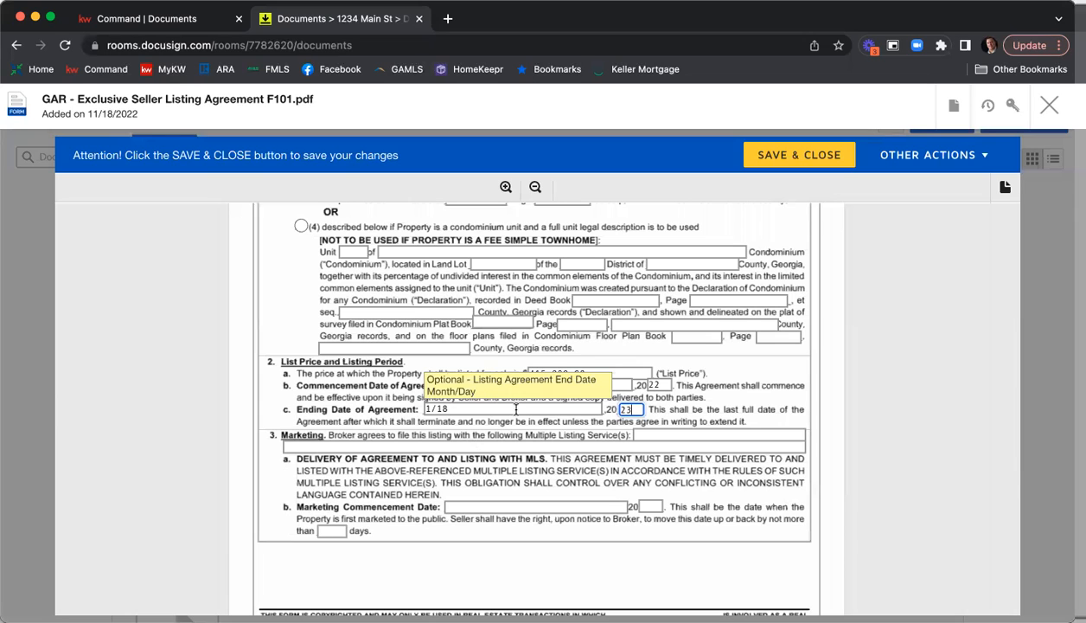
# Enter "FMLS, GAMLS, & KWLS" as the Multiple Listing Services in the Marketing section.
pyautogui.scroll(-1, 761, 399)
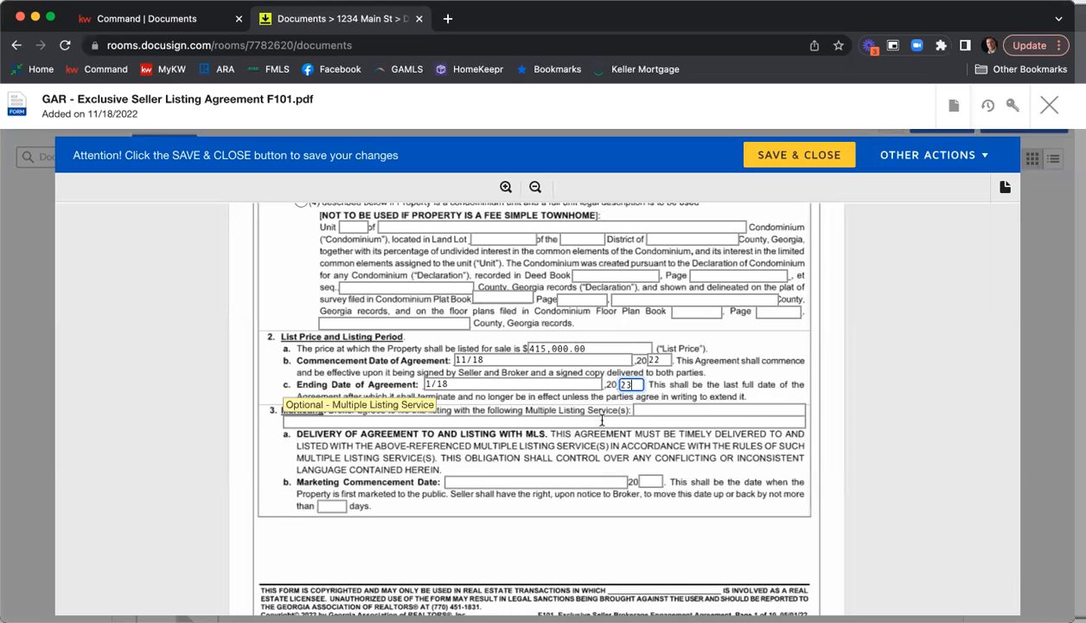
pyautogui.click(657, 410)
pyautogui.write('FMLS')
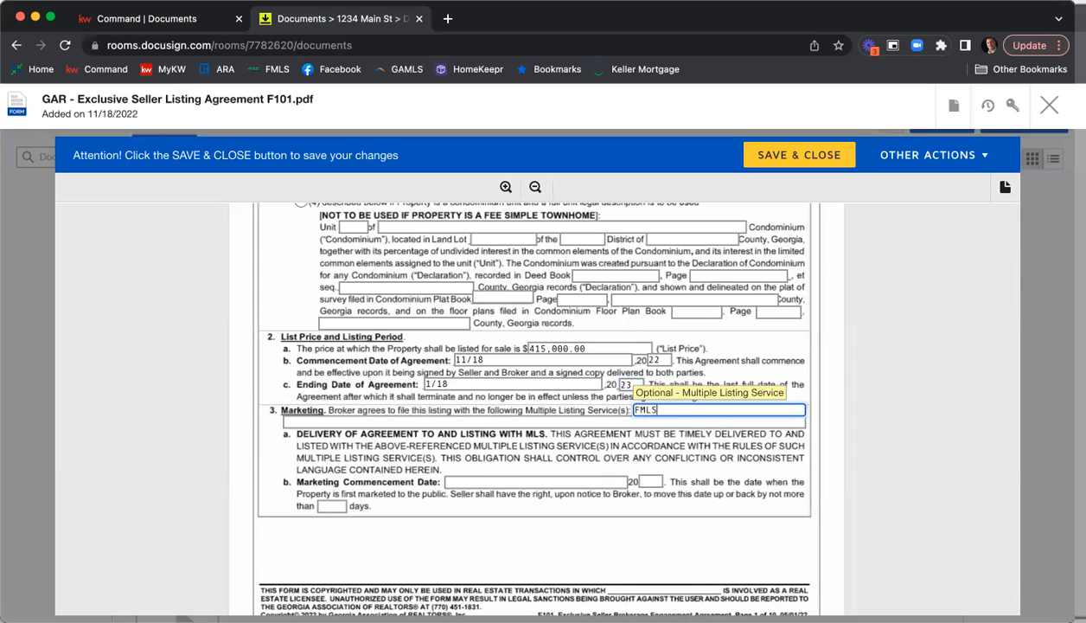
pyautogui.write(', GAMLS, & KWLS')
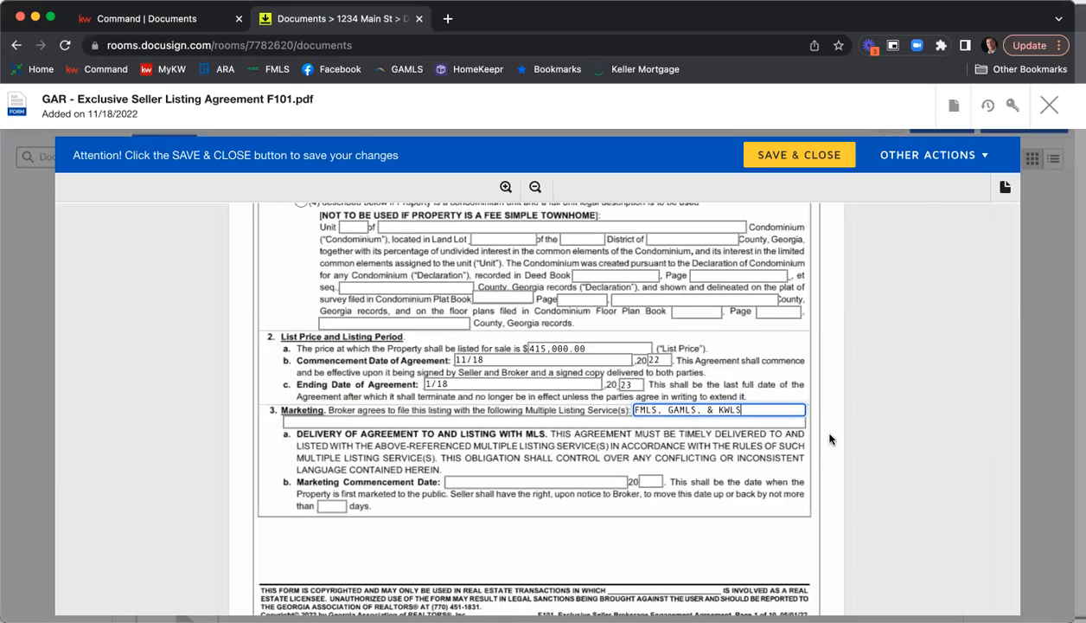
# Set the Marketing Commencement Date to 11/21, 2022 and allow it to be moved by no more than 5 days.
pyautogui.scroll(-1, 830, 439)
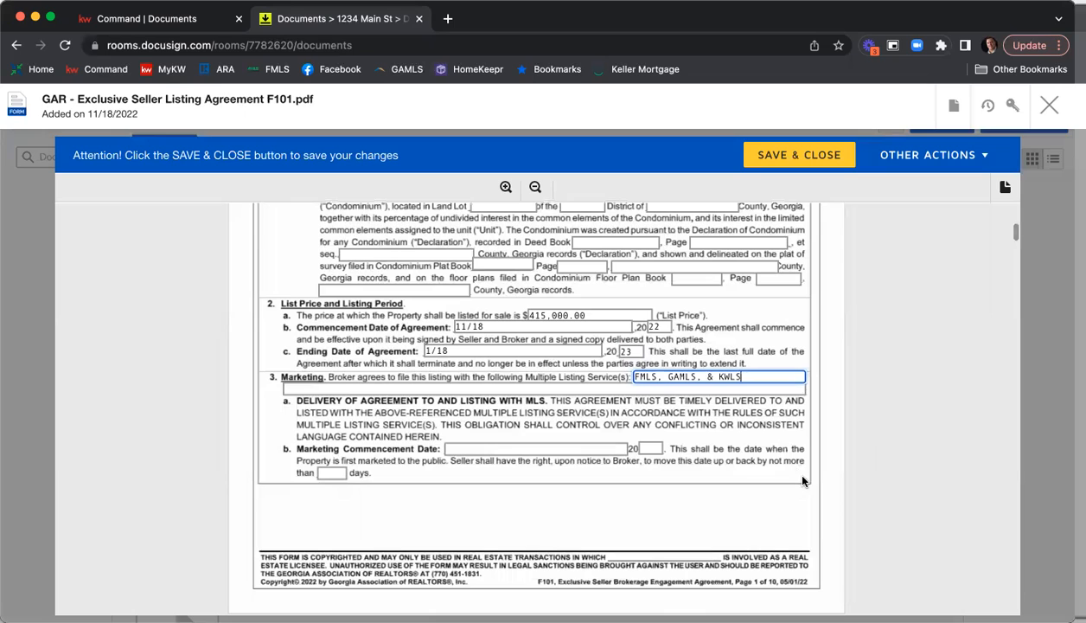
pyautogui.click(564, 448)
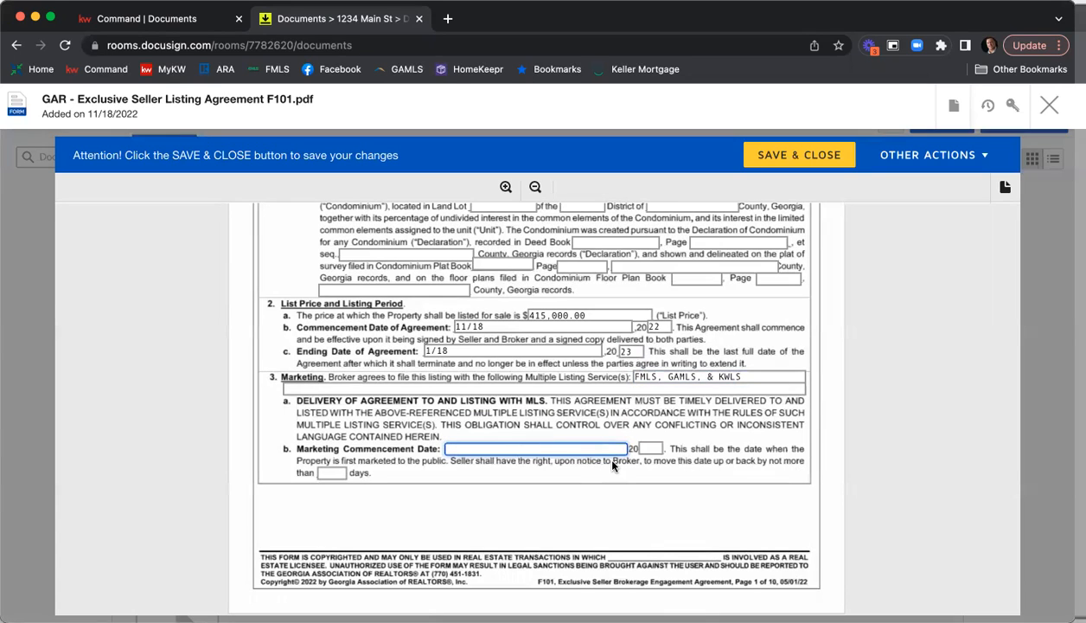
pyautogui.write('11/21')
pyautogui.press('Tab')
pyautogui.write('22')
pyautogui.press('Tab')
pyautogui.write('5')
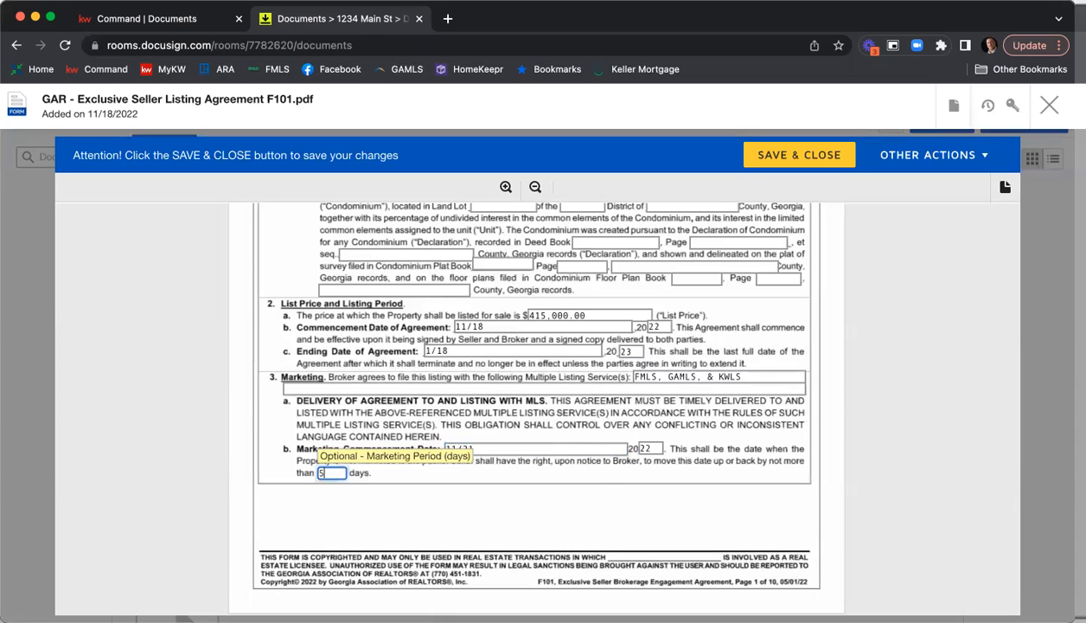
# Set the seller-paid broker commission to 6 percent of the sales price and the cooperating broker's share to 3%.
pyautogui.scroll(-3, 880, 332)
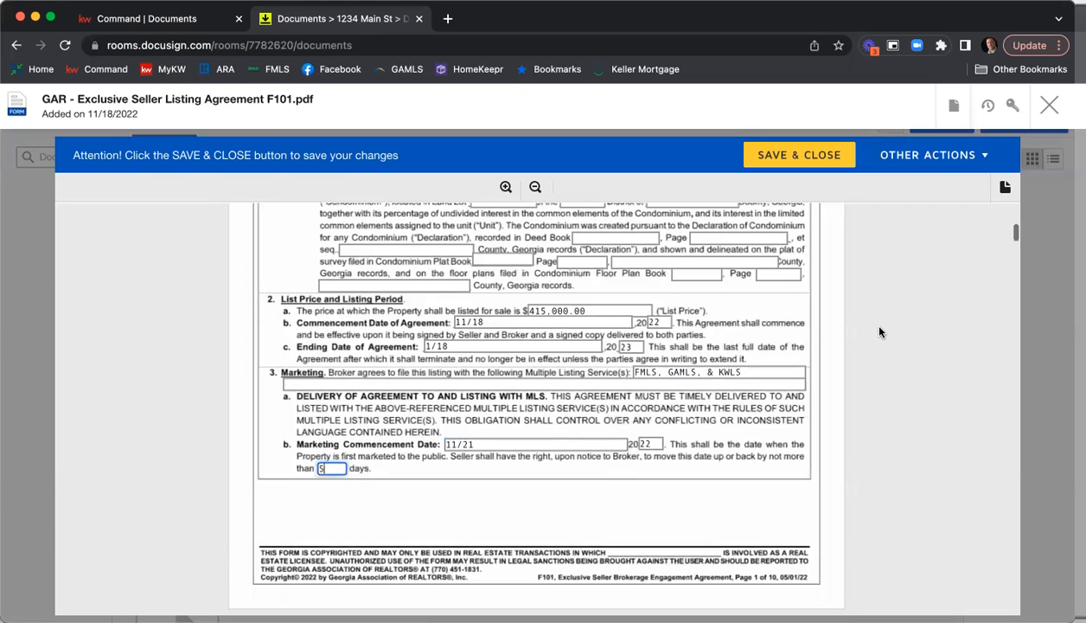
pyautogui.scroll(-5, 879, 332)
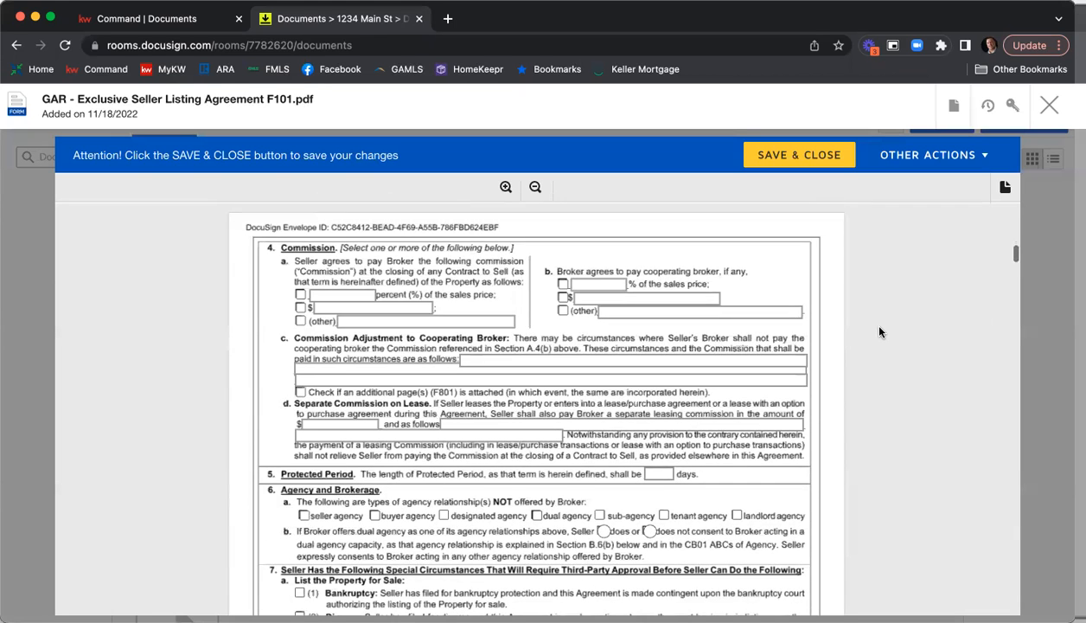
pyautogui.click(332, 294)
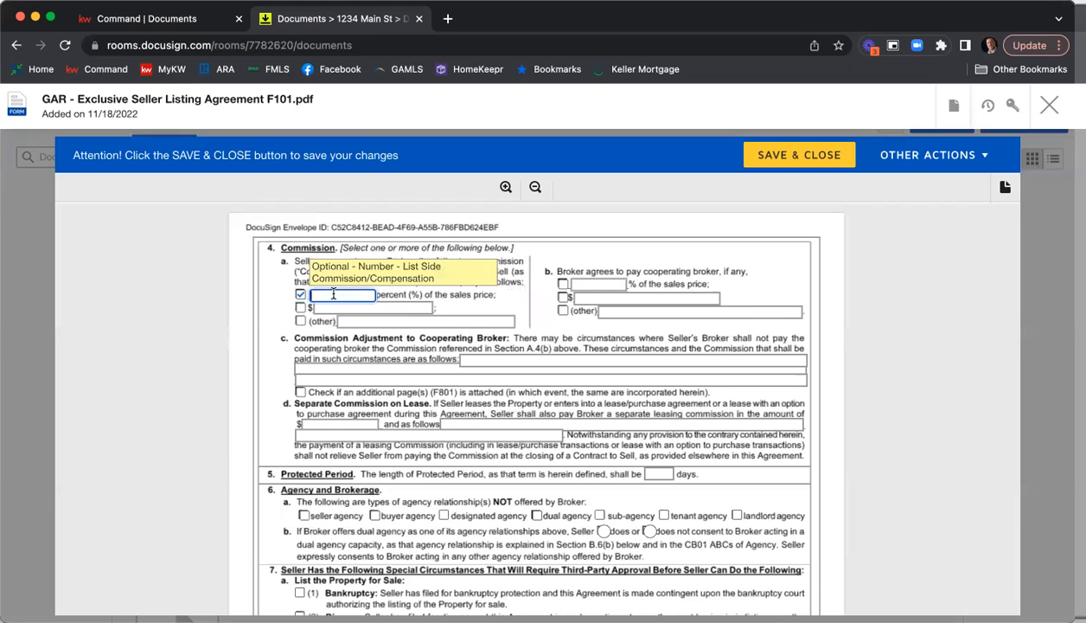
pyautogui.write('6')
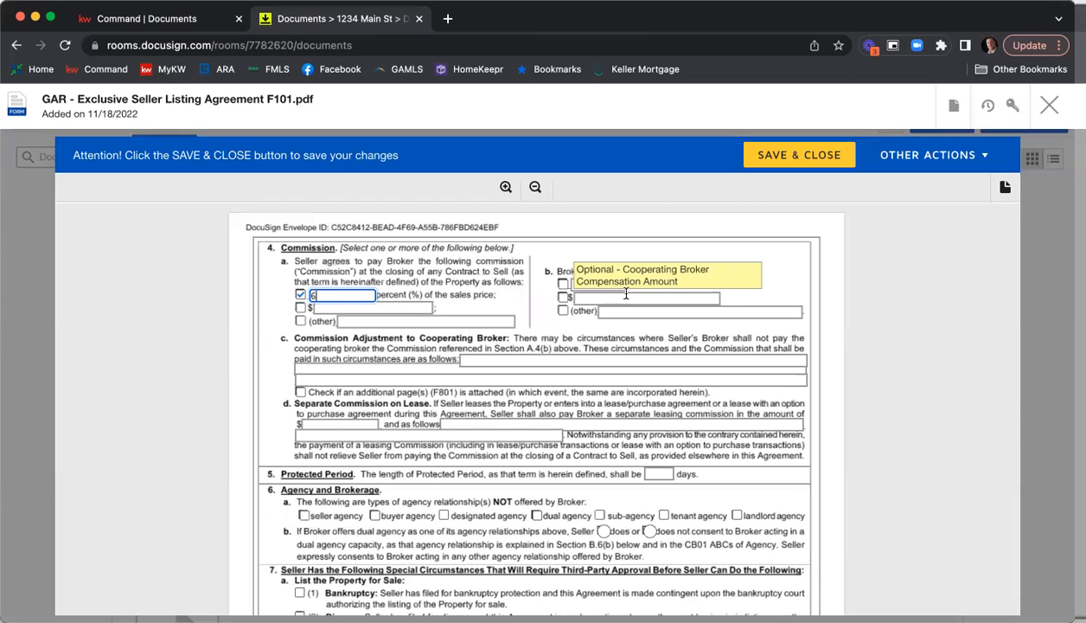
pyautogui.click(563, 285)
pyautogui.click(599, 285)
pyautogui.write('3')
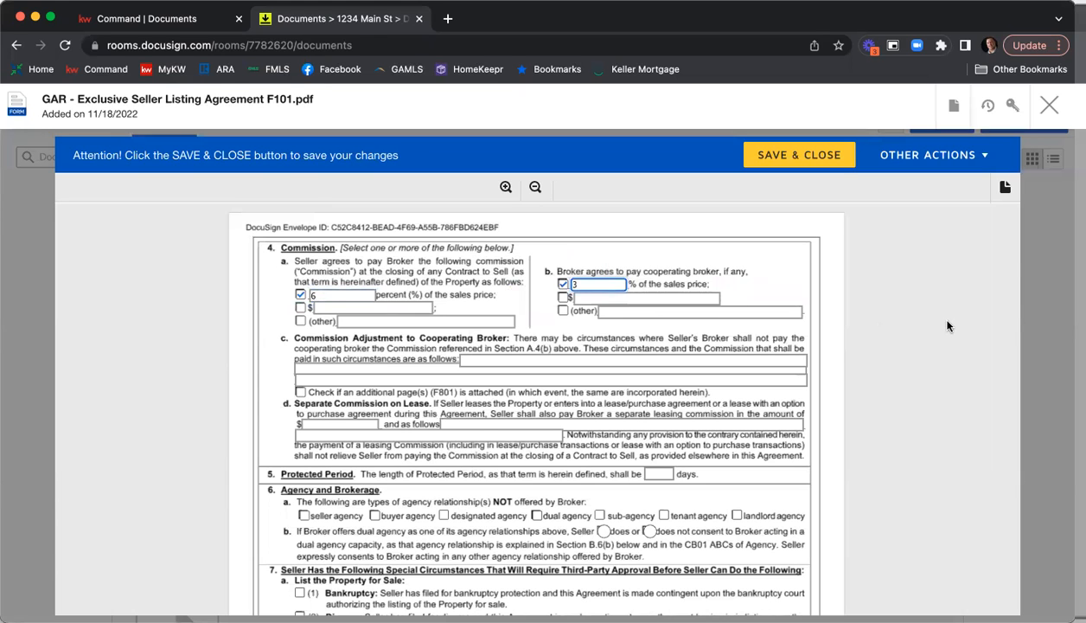
# Set the length of the Protected Period to 90 days.
pyautogui.scroll(-3, 947, 326)
pyautogui.click(653, 331)
pyautogui.write('90')
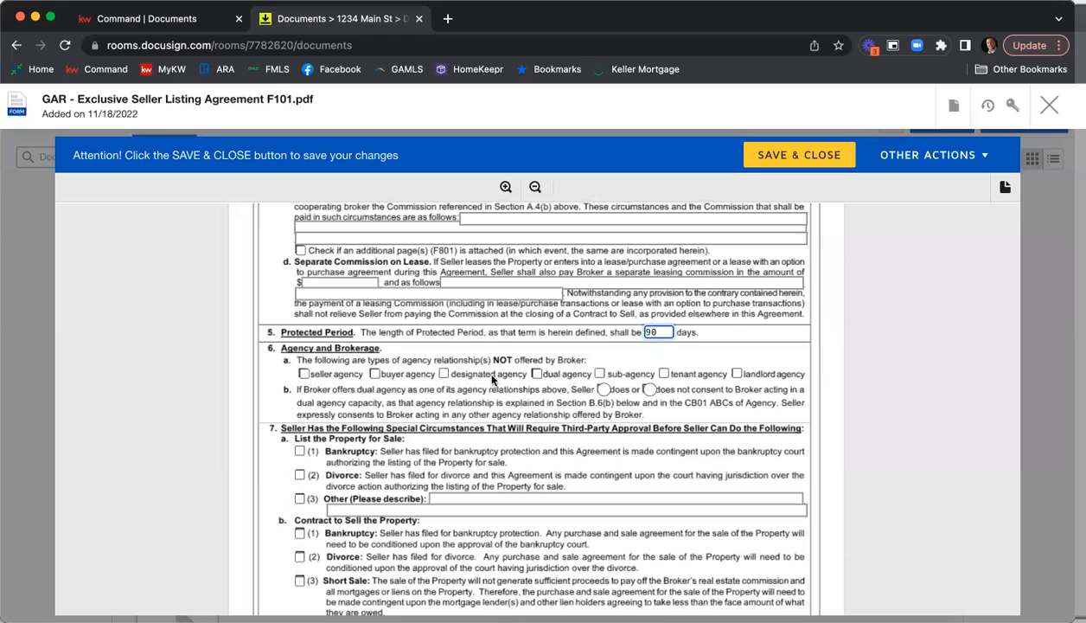
# Mark dual agency and sub-agency as not offered by Broker, and choose that Seller does not consent to dual agency.
pyautogui.click(537, 374)
pyautogui.click(599, 374)
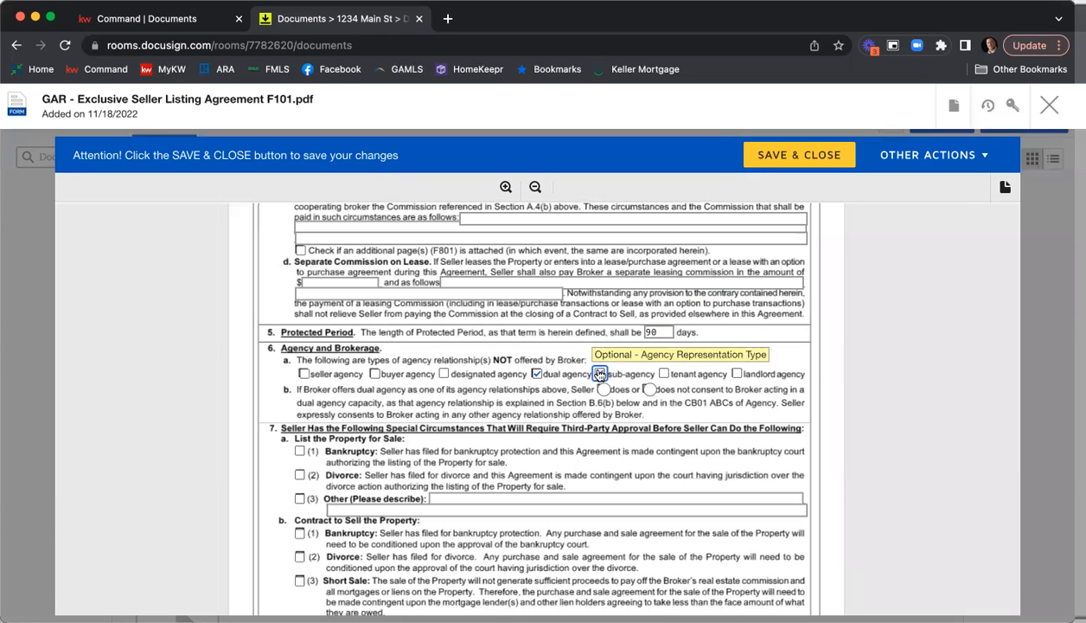
pyautogui.click(651, 391)
# Choose that Seller does authorize the Broker to assist in negotiation in section 8.
pyautogui.scroll(-1, 478, 405)
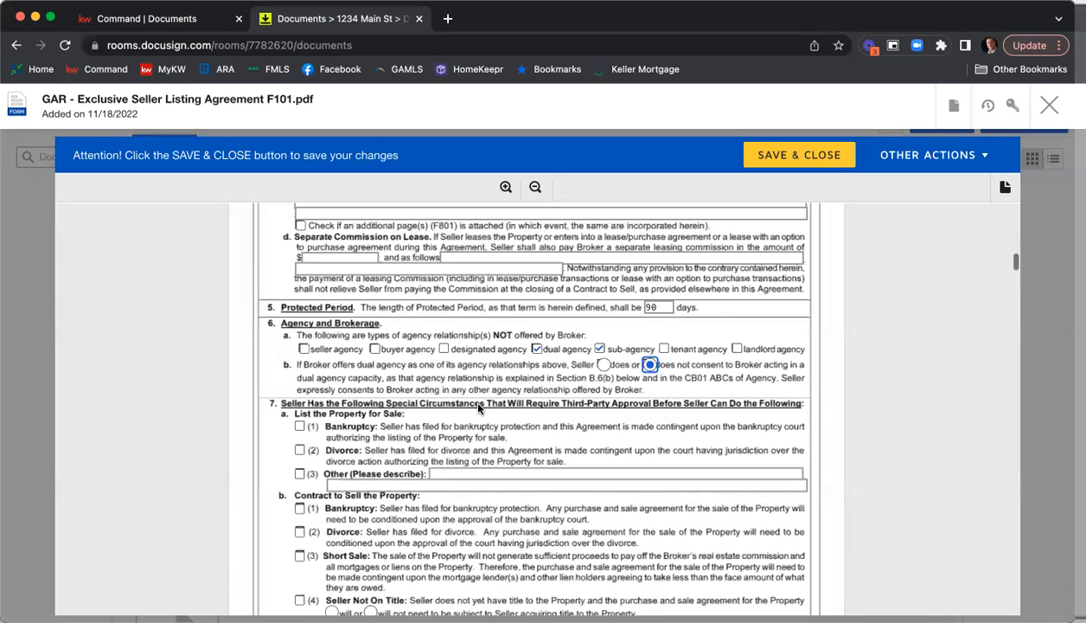
pyautogui.scroll(-2, 479, 406)
pyautogui.scroll(-4, 485, 405)
pyautogui.scroll(-2, 485, 405)
pyautogui.click(367, 416)
# Look through the agreement's explanatory terms from section B through the cyber-fraud warning.
pyautogui.scroll(-5, 560, 441)
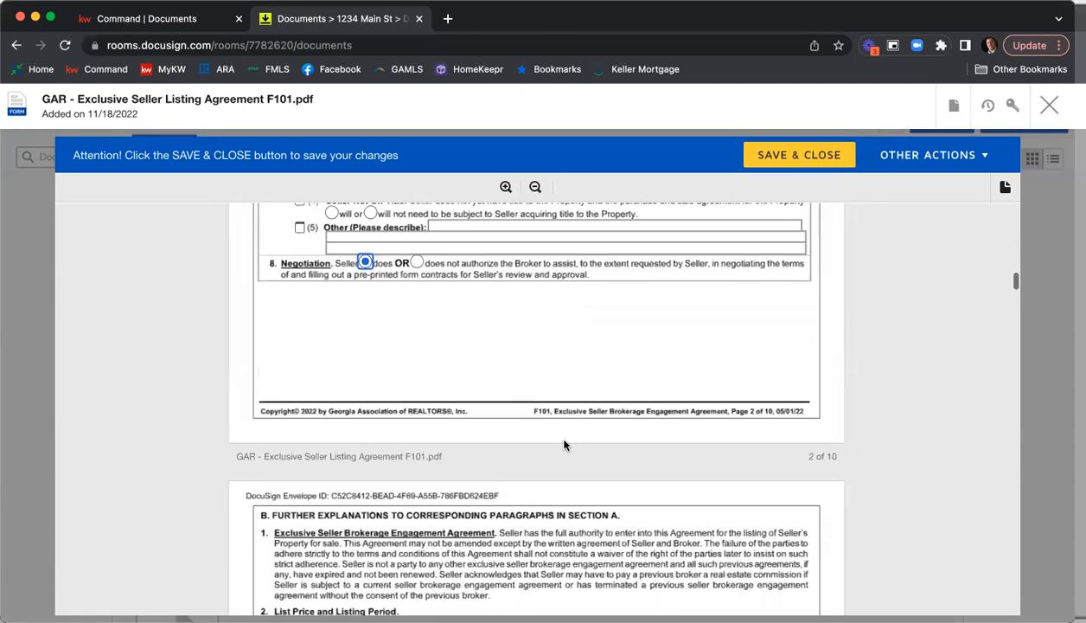
pyautogui.scroll(-4, 564, 445)
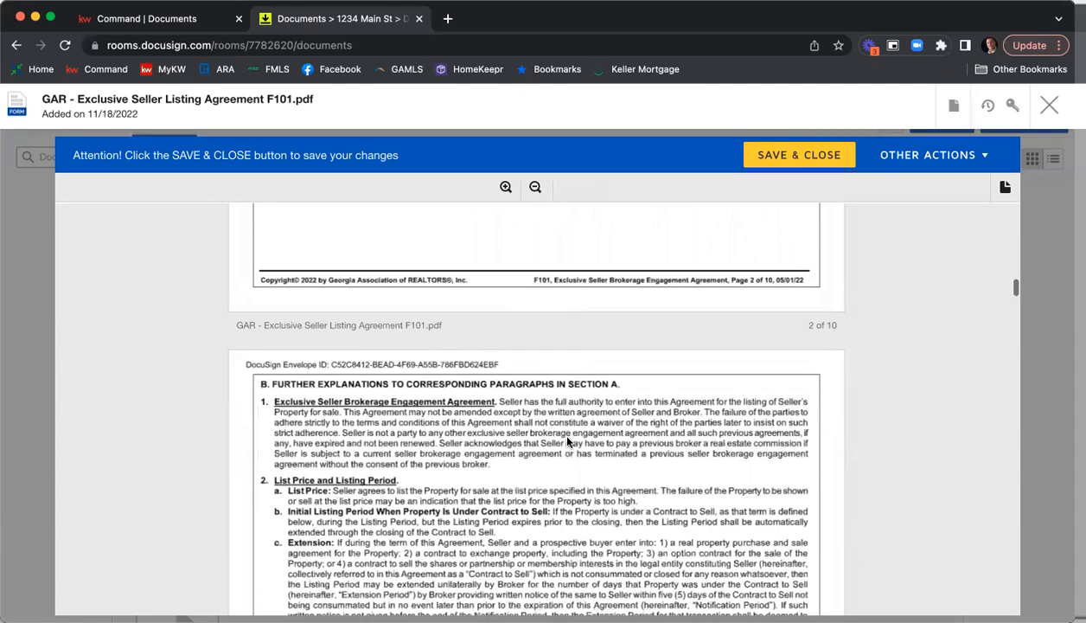
pyautogui.scroll(-5, 567, 442)
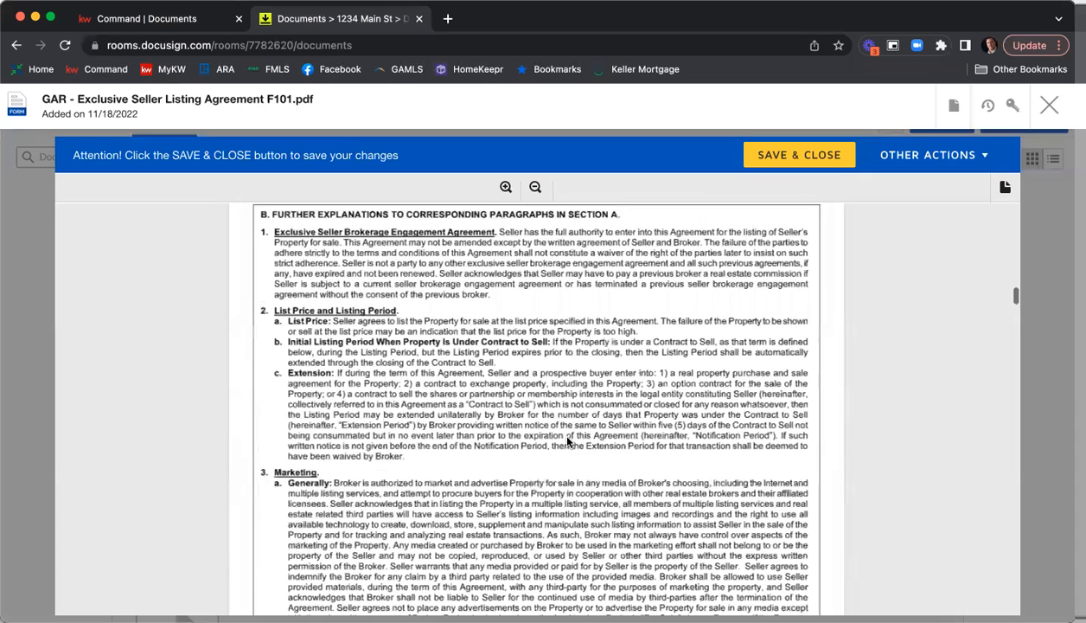
pyautogui.scroll(-2, 567, 441)
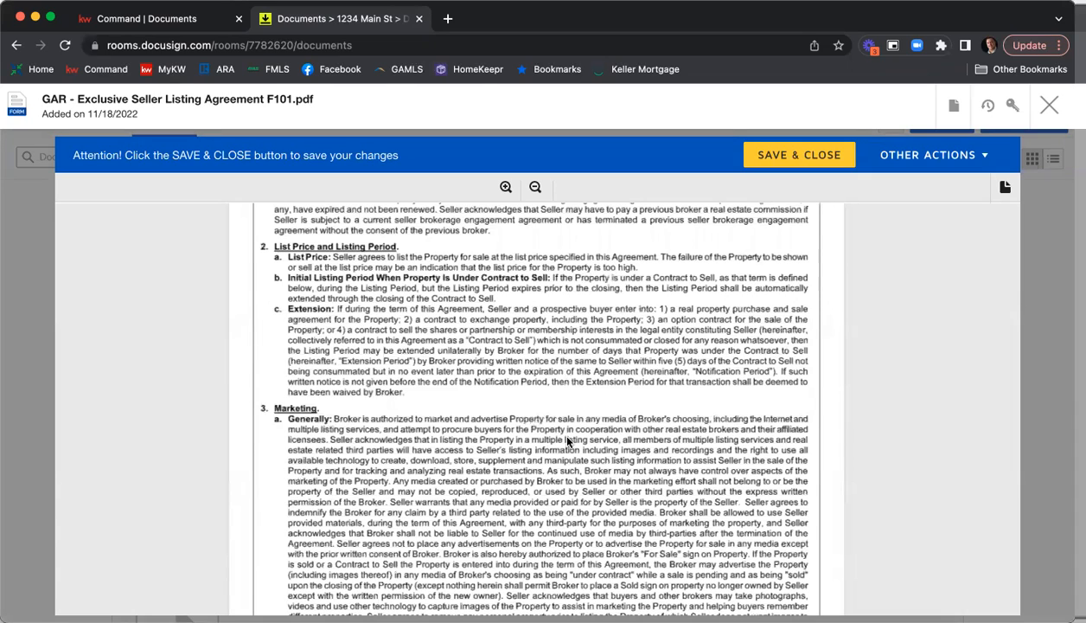
pyautogui.scroll(-20, 568, 442)
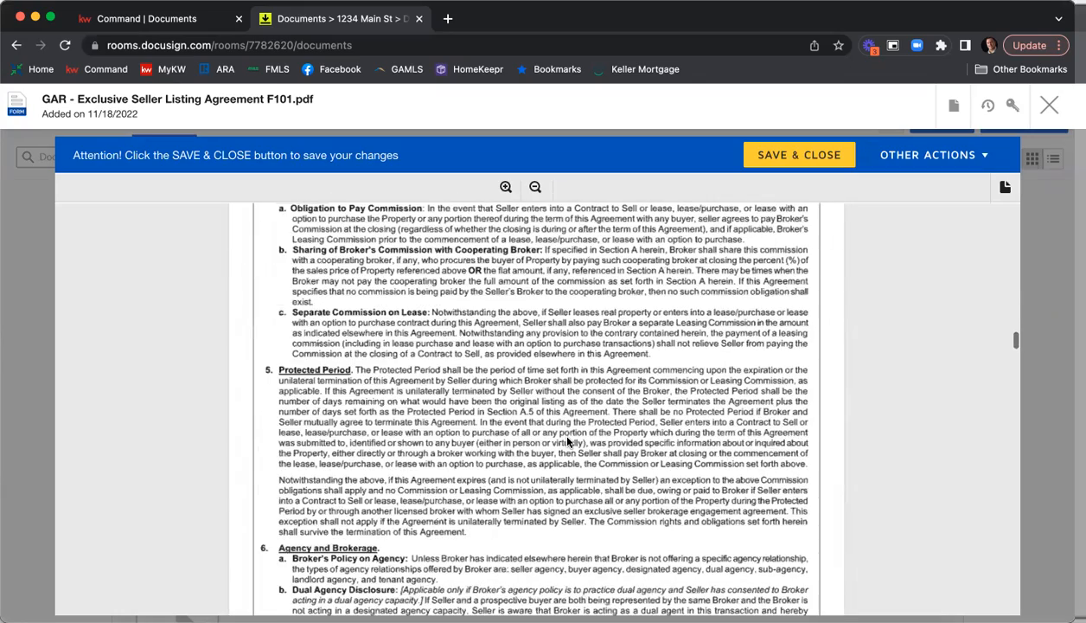
pyautogui.scroll(-15, 568, 442)
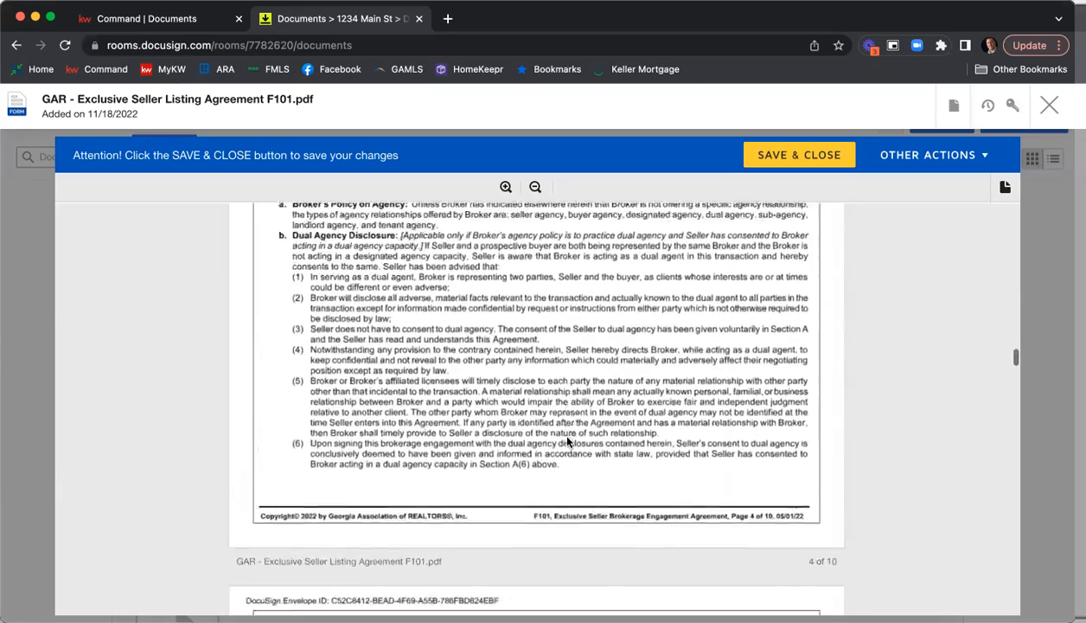
pyautogui.scroll(-15, 567, 442)
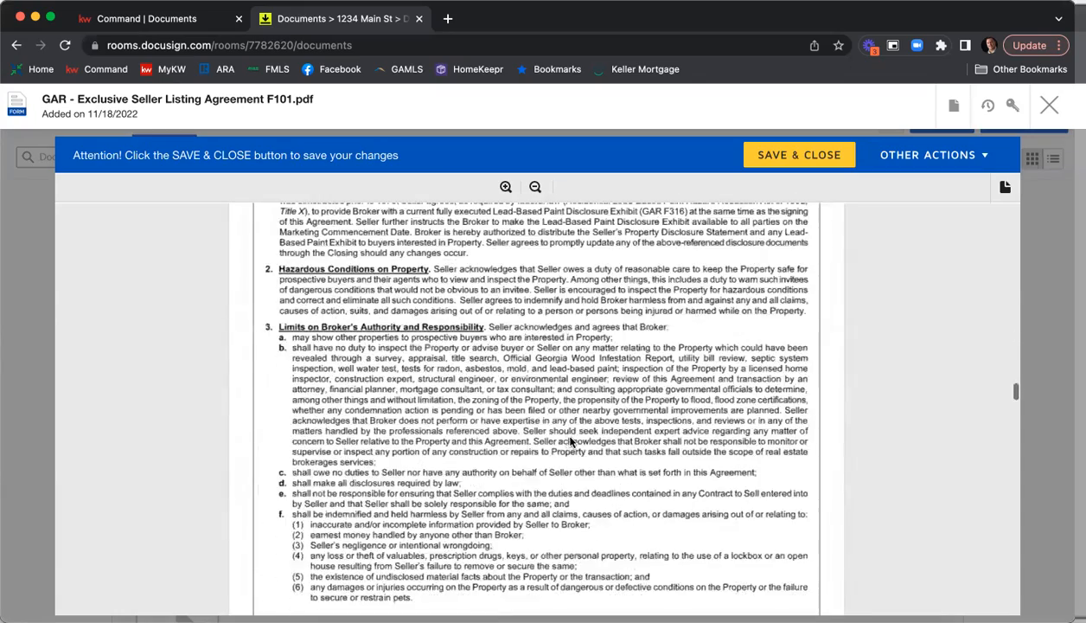
pyautogui.scroll(-15, 570, 442)
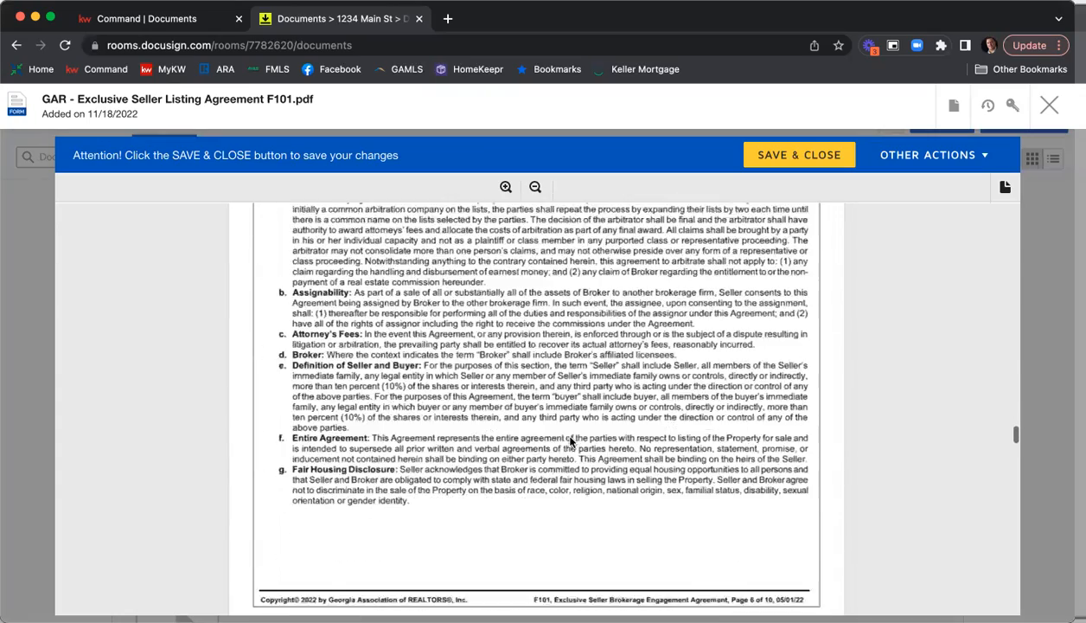
pyautogui.scroll(-15, 570, 442)
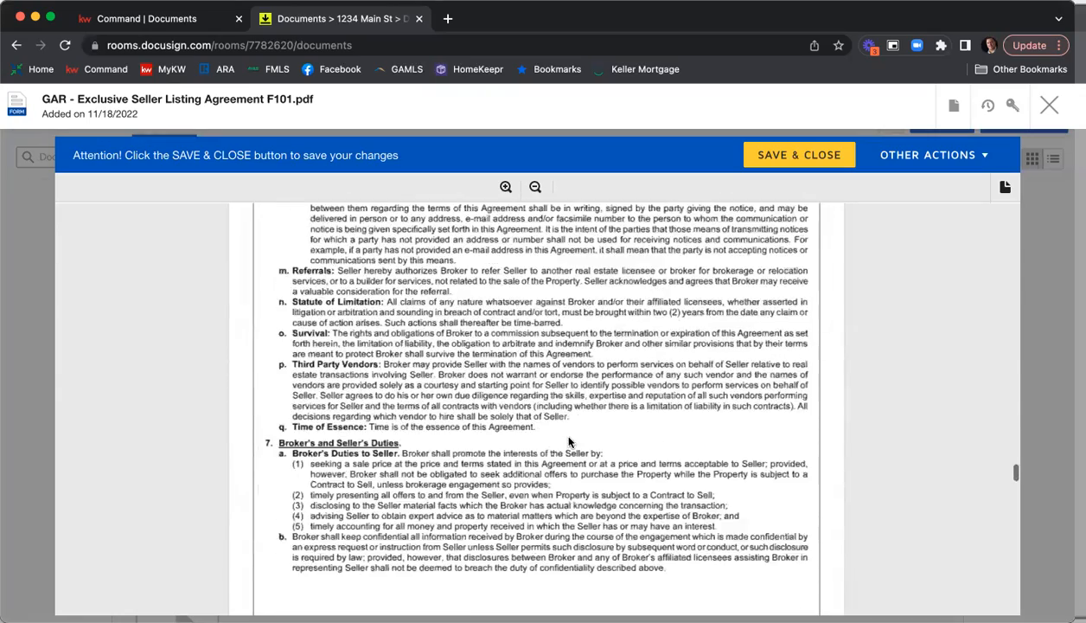
pyautogui.scroll(-15, 570, 442)
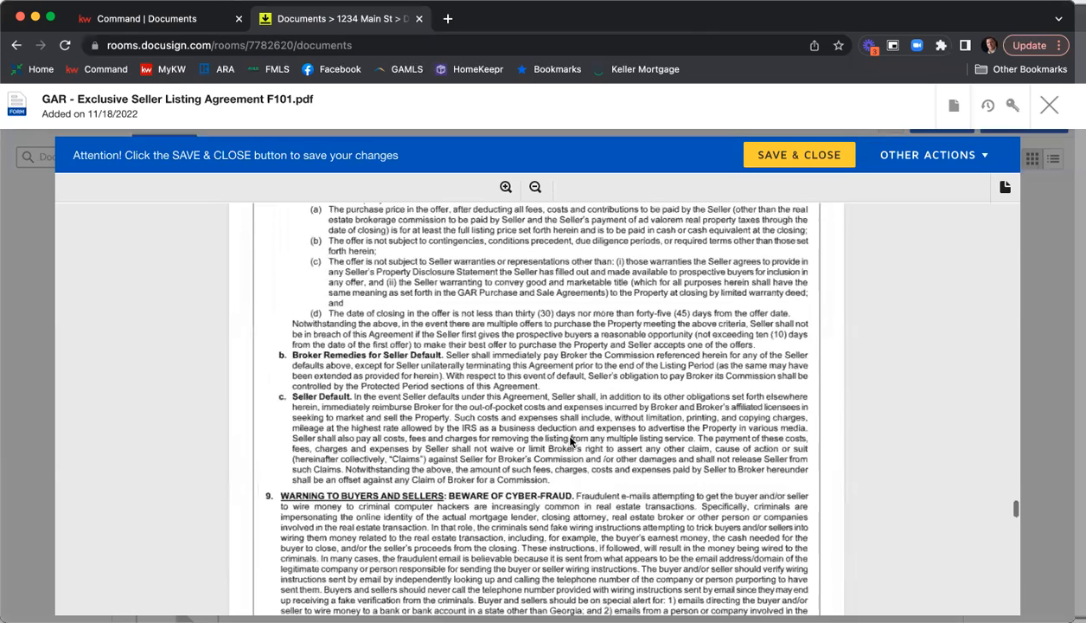
# Mark the GAR CB01 ABC's of Agency, CB07 Mold Pamphlet and CB10 Protect Yourself When Selling brochures as received by the sellers.
pyautogui.scroll(-10, 570, 442)
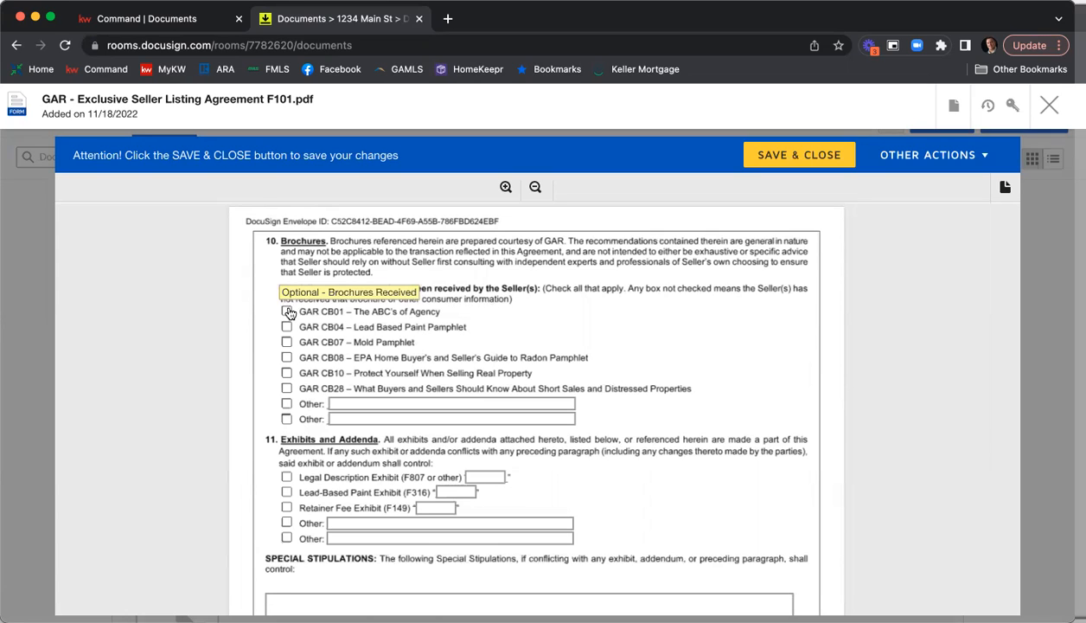
pyautogui.click(286, 341)
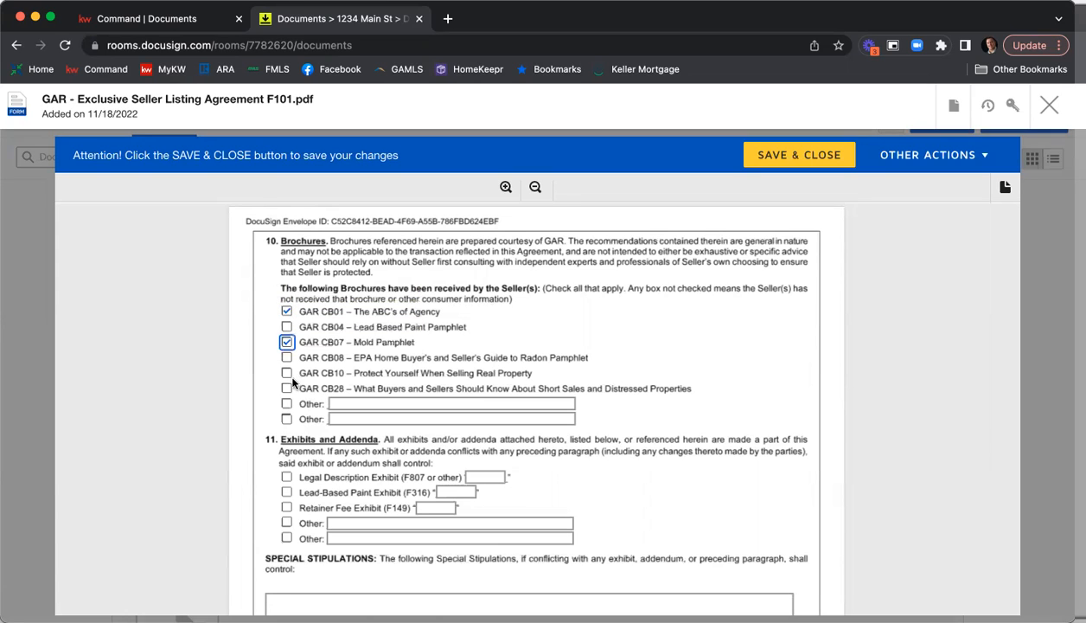
pyautogui.click(287, 374)
# Include the Legal Description Exhibit (F807 or other) in section 11 and label it A.
pyautogui.scroll(-2, 703, 317)
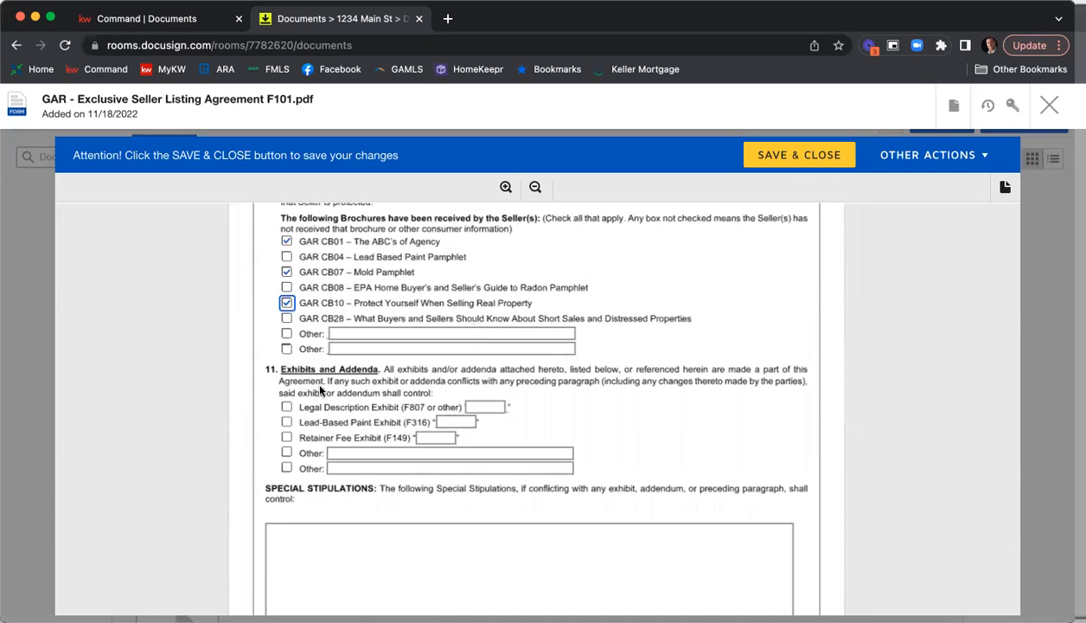
pyautogui.click(286, 407)
pyautogui.click(485, 407)
pyautogui.write('A')
# Enter the special stipulations "You can type those in here." and "Add as many as you like that are relevant to the transaction.".
pyautogui.scroll(-3, 889, 406)
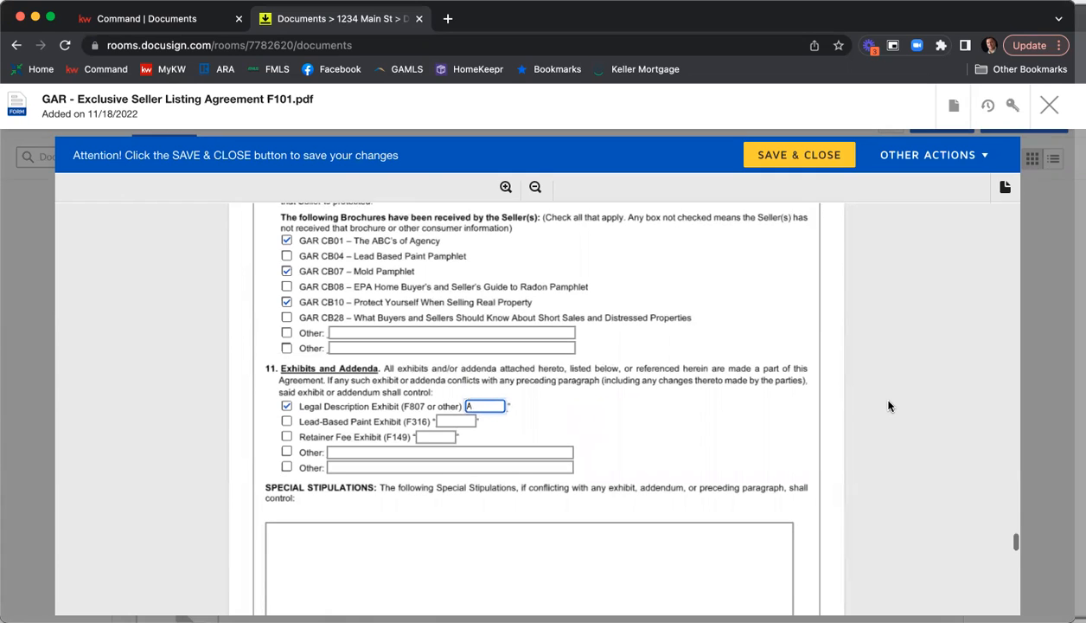
pyautogui.scroll(-2, 865, 358)
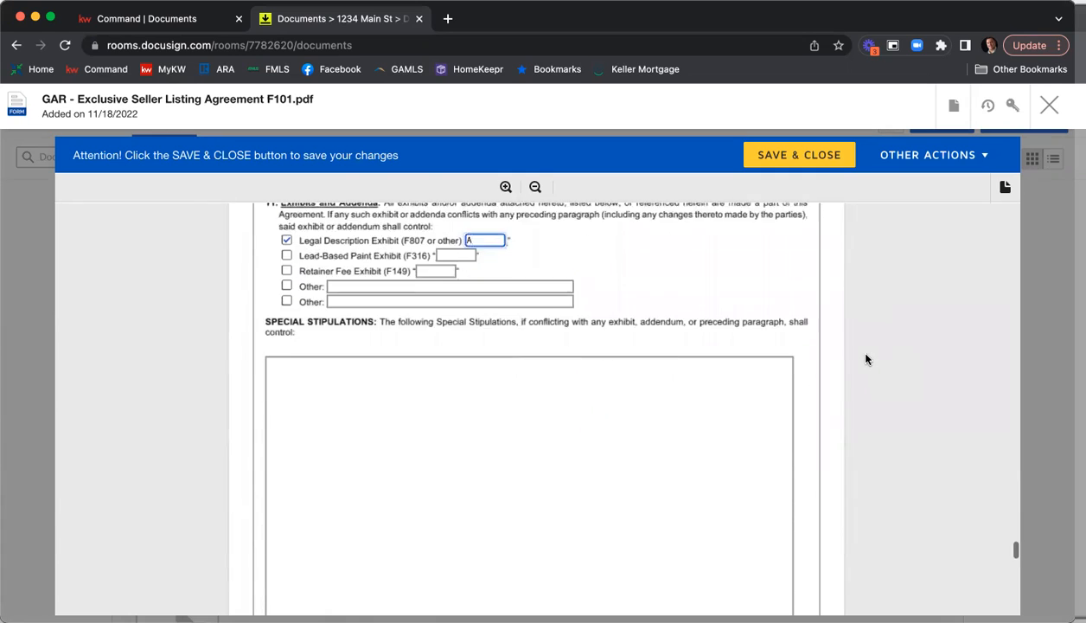
pyautogui.click(490, 383)
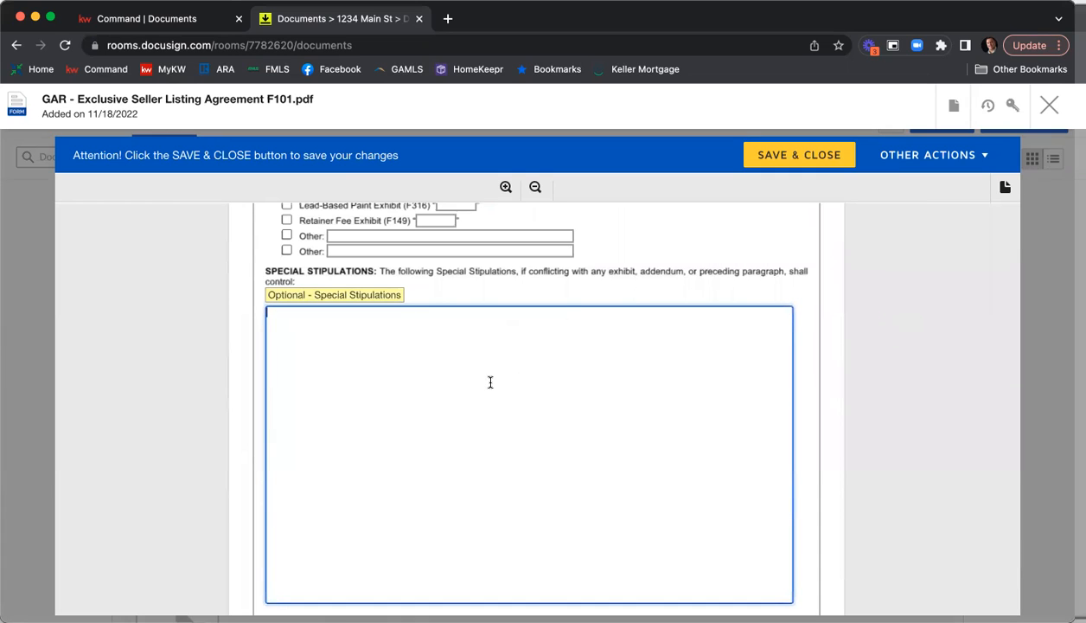
pyautogui.write('You can type those in here.')
pyautogui.press('Return')
pyautogui.press('Return')
pyautogui.write('Add')
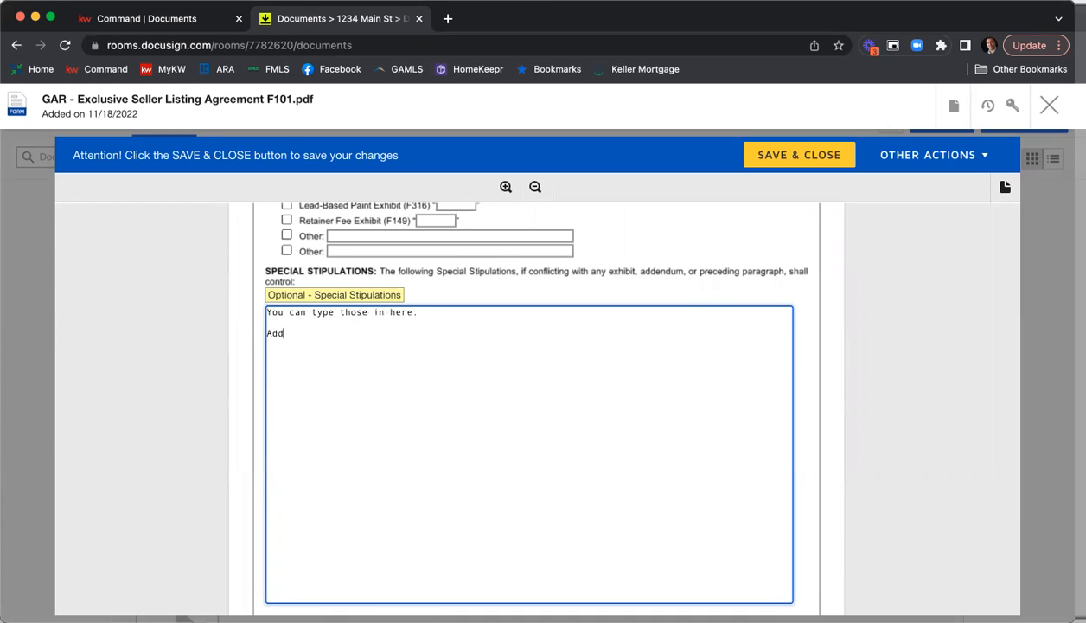
pyautogui.write(' as many as you like that are ')
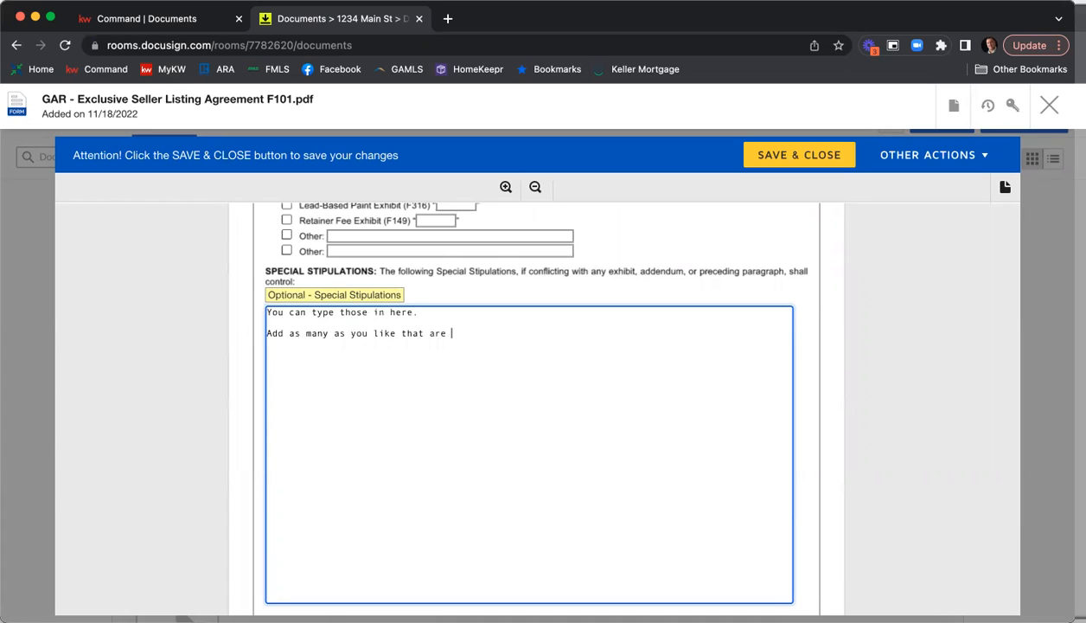
pyautogui.write('relevant to the transaction.')
# Add the lines "You can keep adding them." and "More and more." to the special stipulations.
pyautogui.press('Return')
pyautogui.write('You can keep adding st')
pyautogui.press('BackSpace')
pyautogui.press('BackSpace')
pyautogui.write('them.')
pyautogui.press('Return')
pyautogui.write('More and more.')
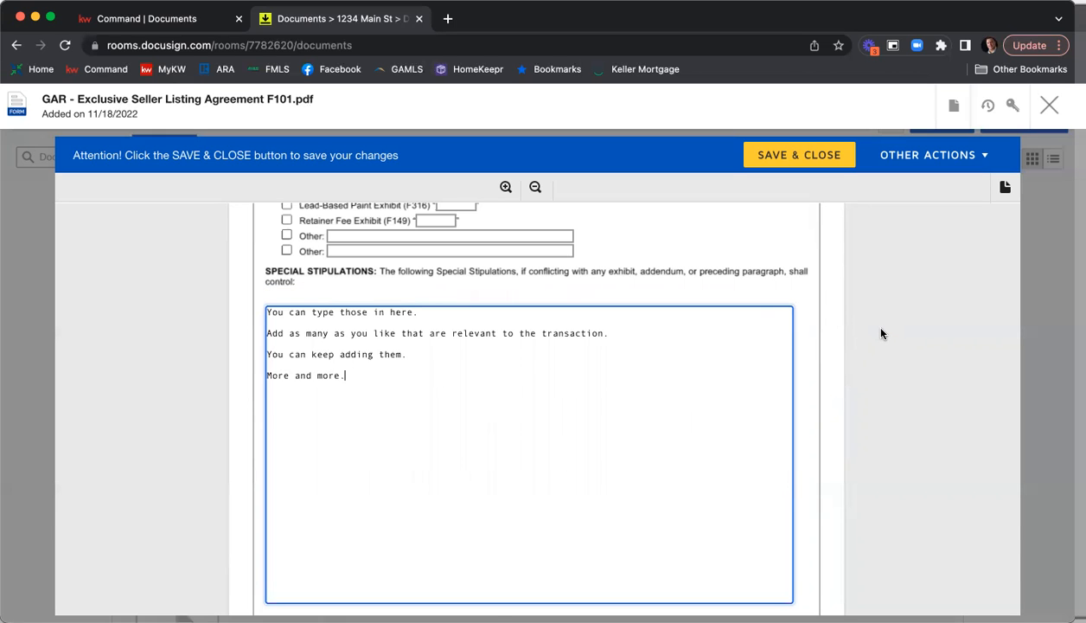
# Mark Additional Special Stipulations (F246) as attached and clear that mark again.
pyautogui.scroll(-5, 881, 333)
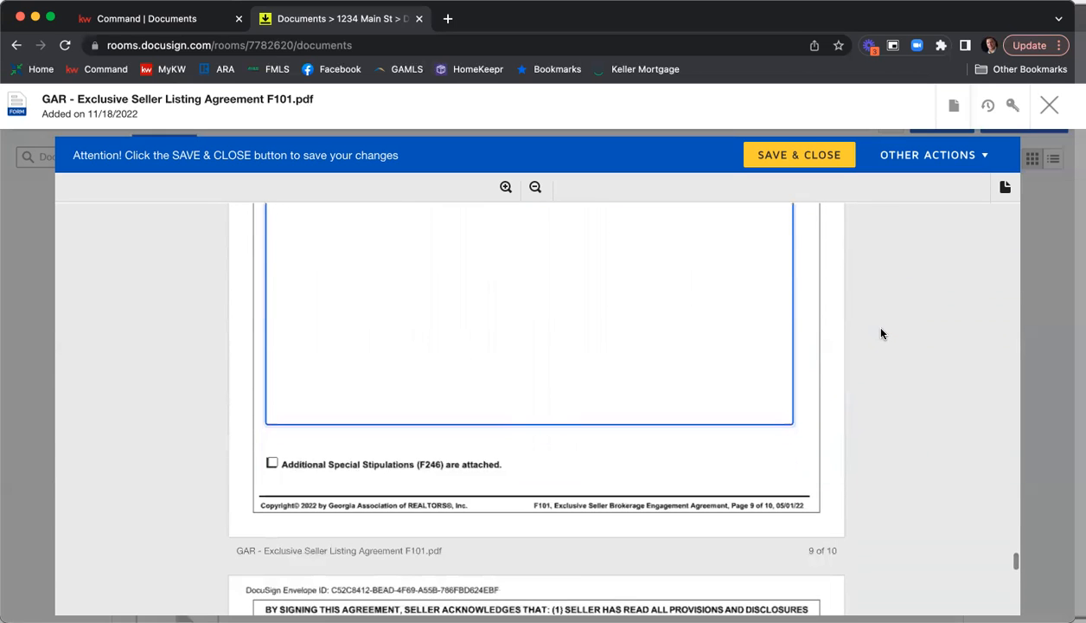
pyautogui.scroll(-3, 881, 333)
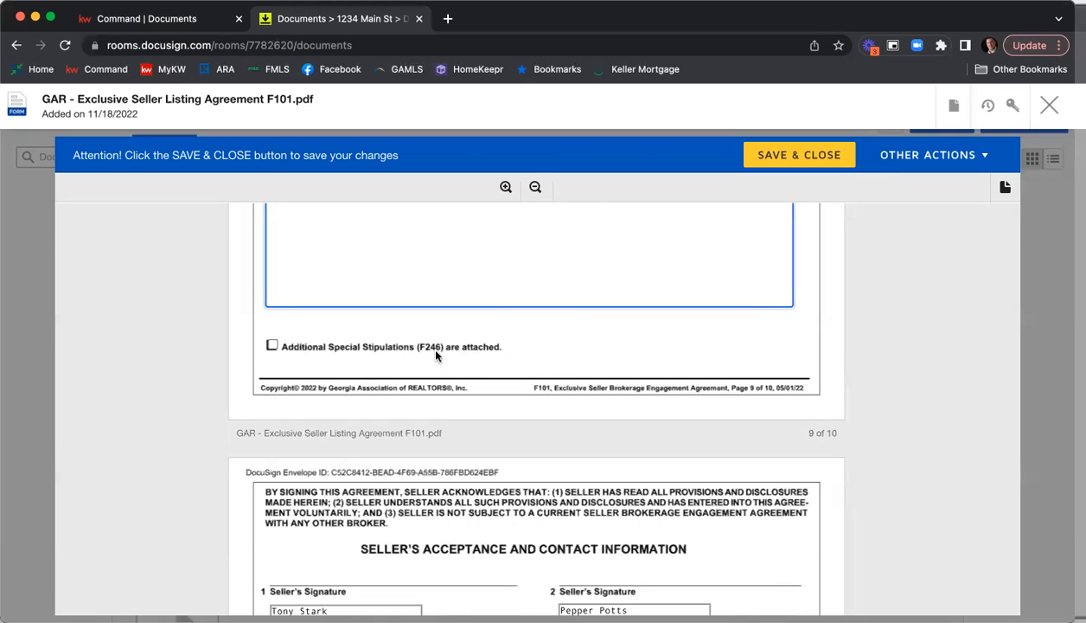
pyautogui.click(272, 345)
pyautogui.click(272, 345)
# Enter KWFA01 as the MLS Office Code and fill in the Brokerage Firm License Number in the broker contact information.
pyautogui.scroll(-1, 908, 341)
pyautogui.scroll(-5, 909, 341)
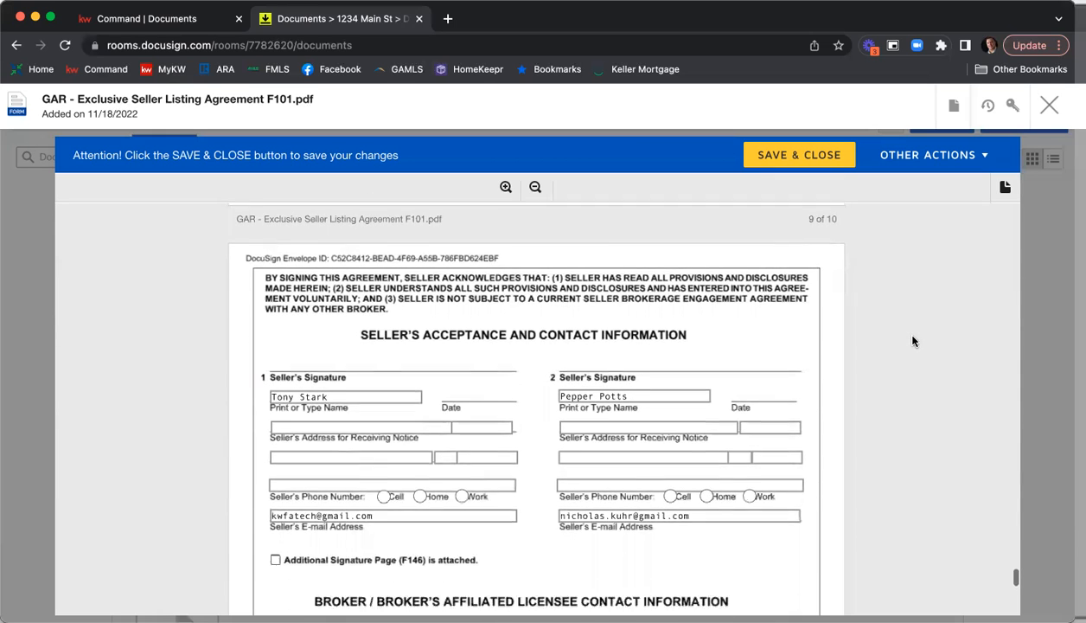
pyautogui.scroll(-2, 883, 368)
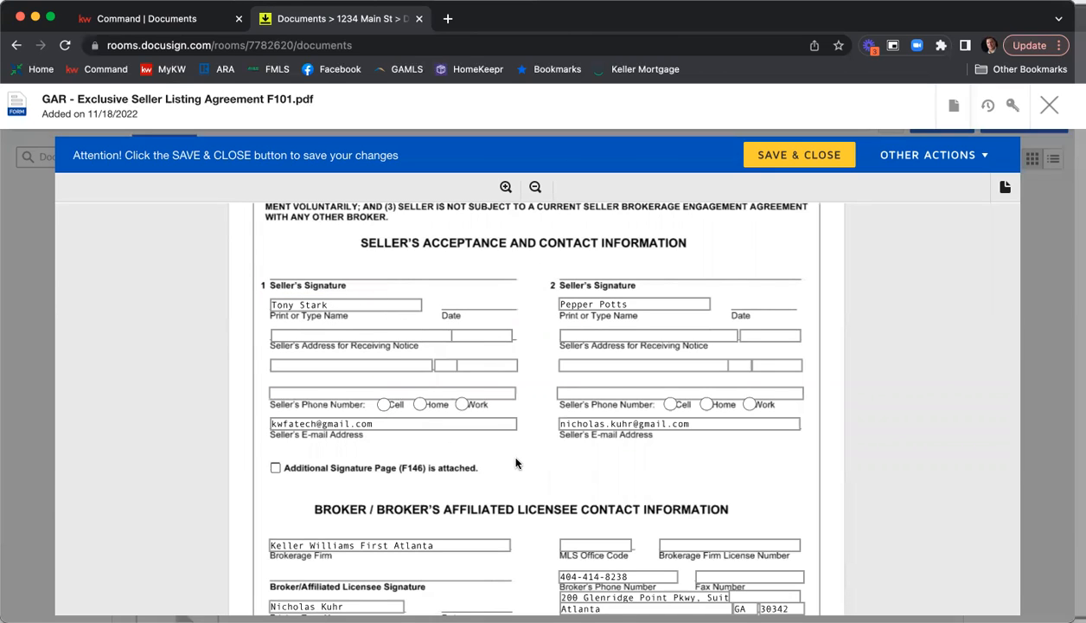
pyautogui.scroll(-2, 517, 459)
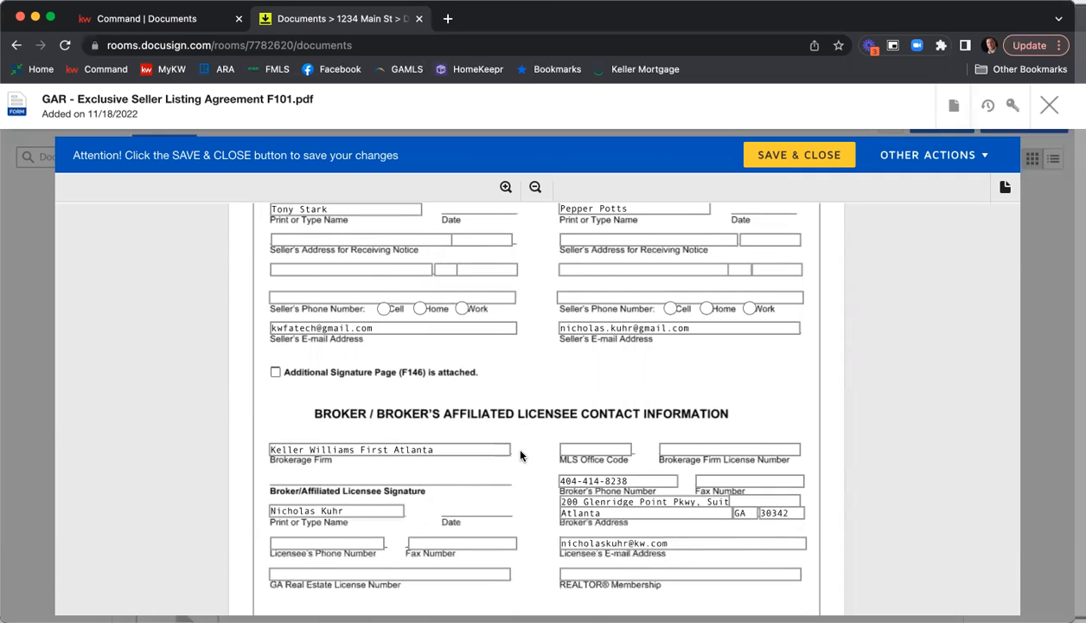
pyautogui.scroll(-2, 517, 457)
pyautogui.click(605, 388)
pyautogui.write('KWFA01')
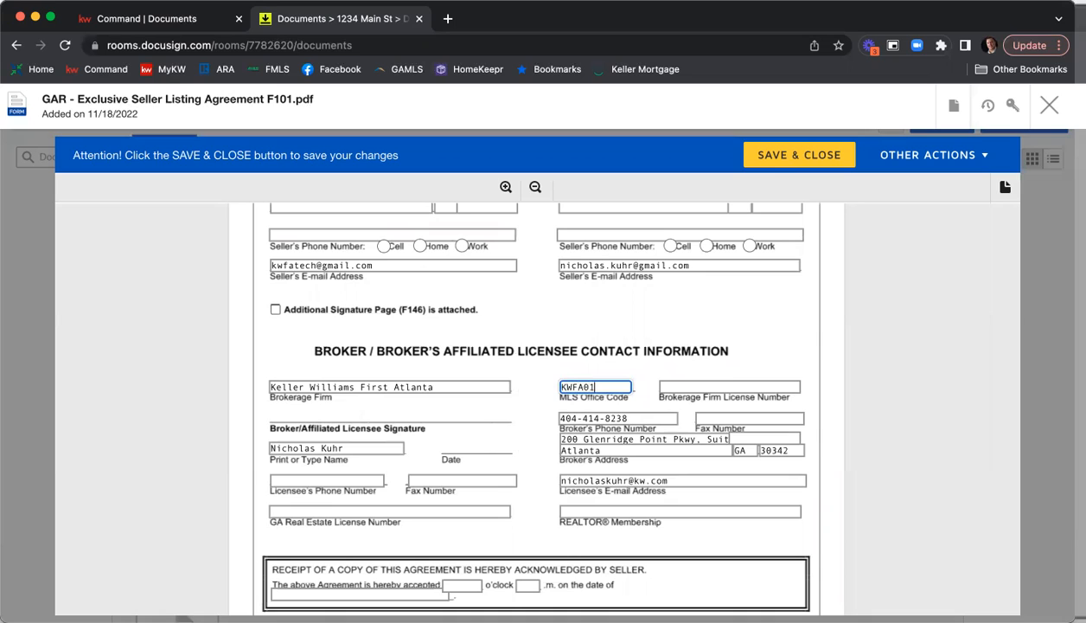
pyautogui.press('Tab')
pyautogui.write('H-33313')
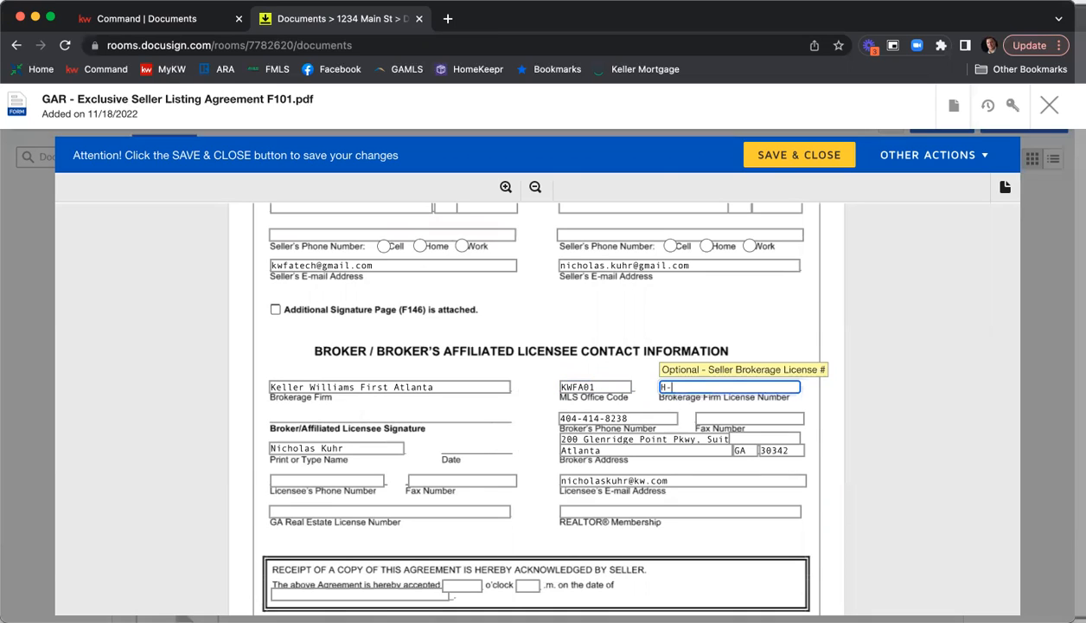
# Fill in the brokerage's fax number beside the broker's phone number.
pyautogui.press('Tab')
pyautogui.press('Tab')
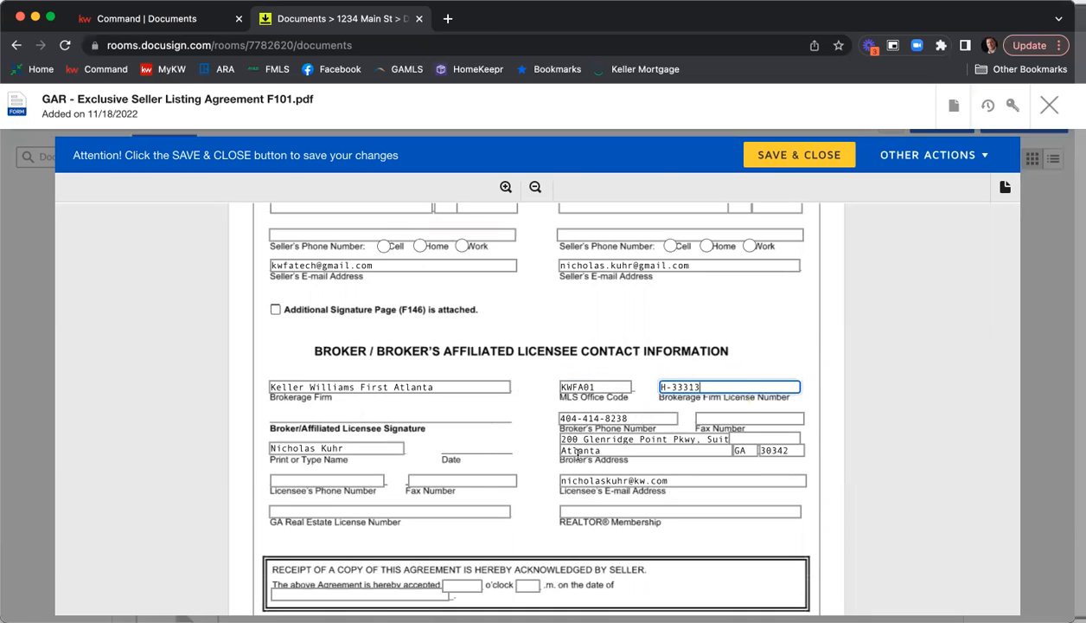
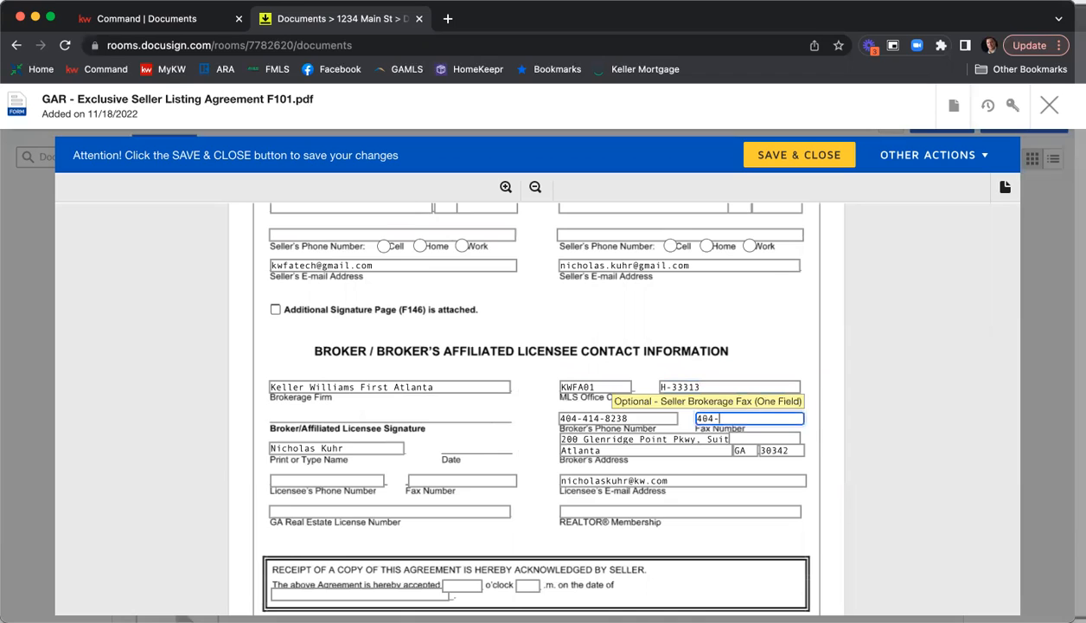
# Fill in the licensee's phone number and fax number in the broker contact information.
pyautogui.click(334, 480)
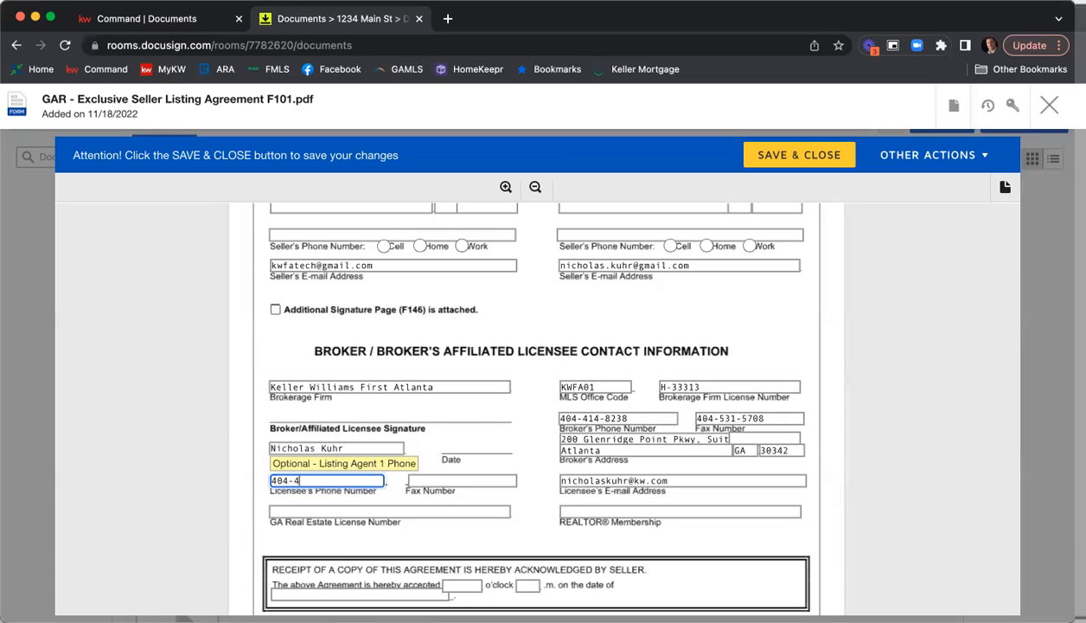
pyautogui.press('Tab')
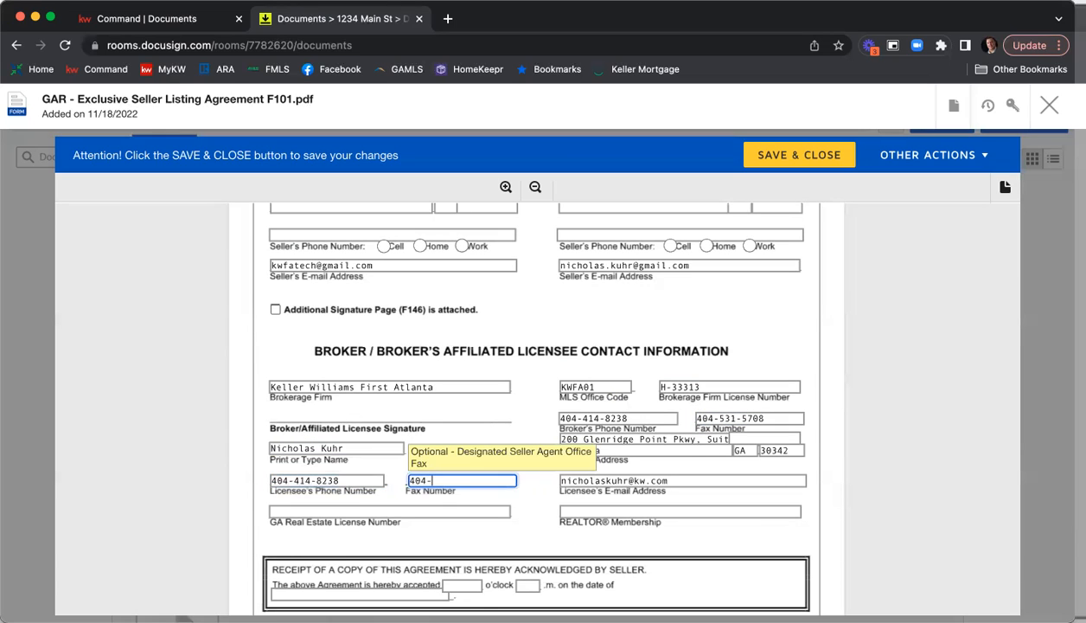
# Fill in the licensee's GA Real Estate License Number and set REALTOR Membership to Atlanta.
pyautogui.press('Tab')
pyautogui.press('Tab')
pyautogui.write('379844')
pyautogui.press('Tab')
pyautogui.write('Atlanta')
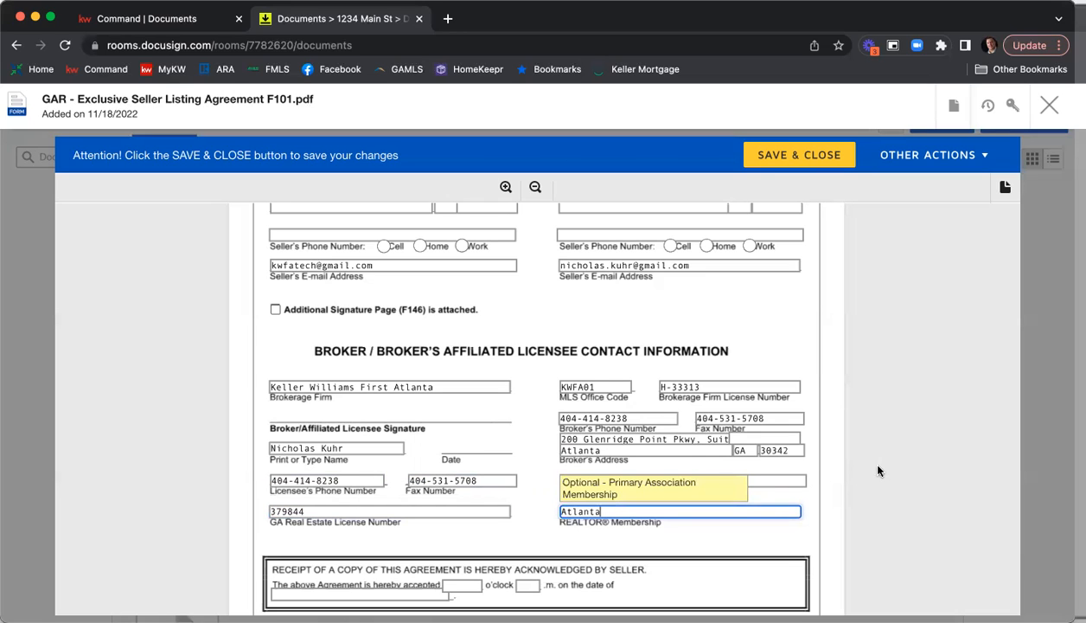
pyautogui.click(878, 466)
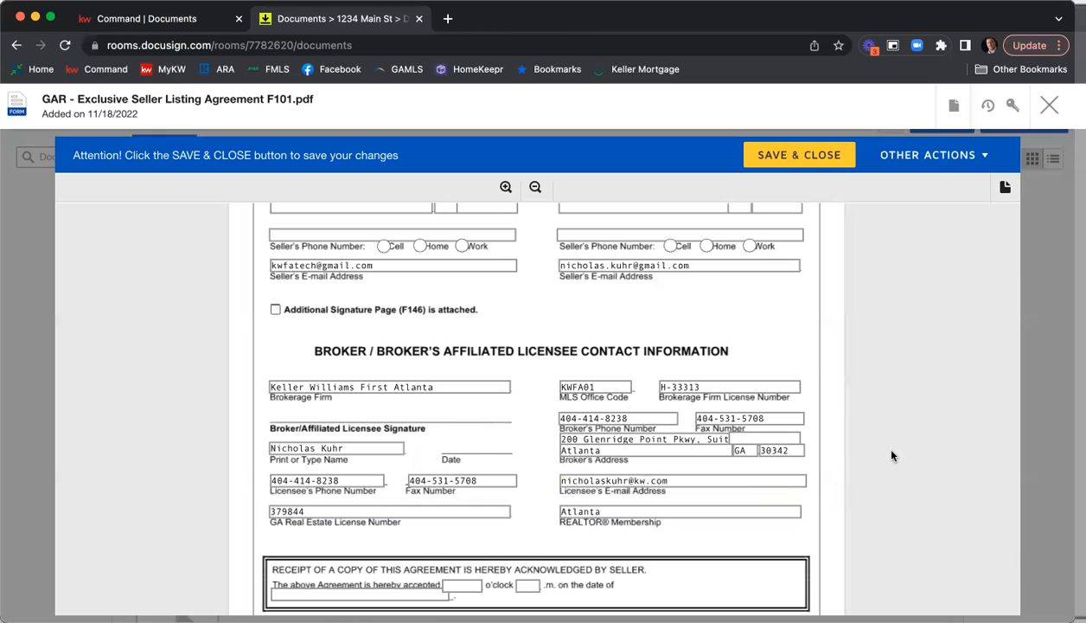
# Save and close the completed Exclusive Seller Listing Agreement, leaving the seller's receipt acknowledgement blank.
pyautogui.scroll(-6, 906, 413)
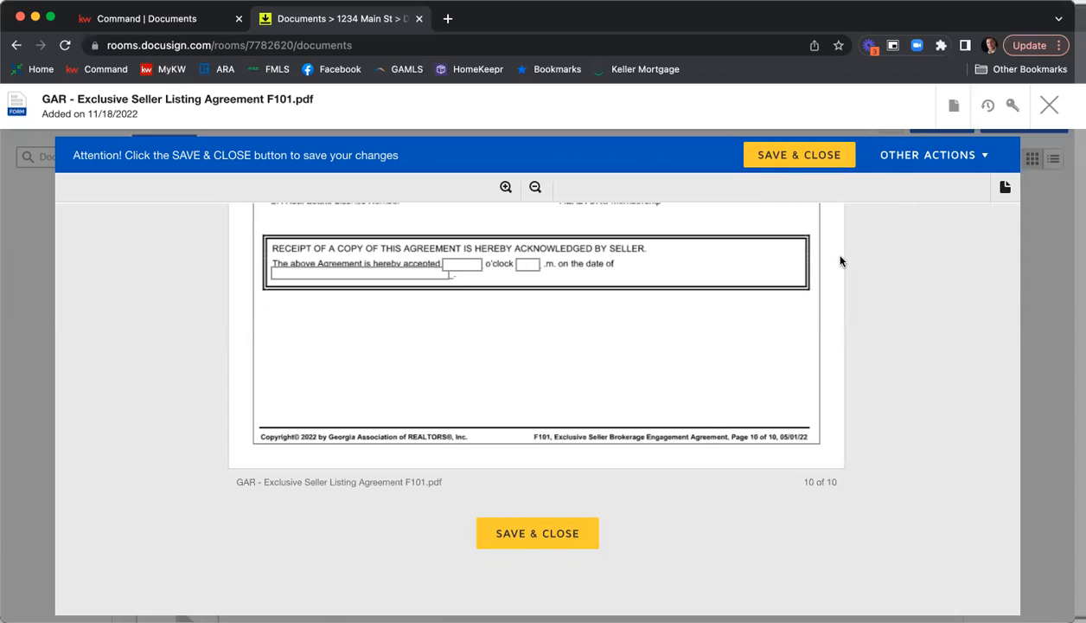
pyautogui.click(786, 161)
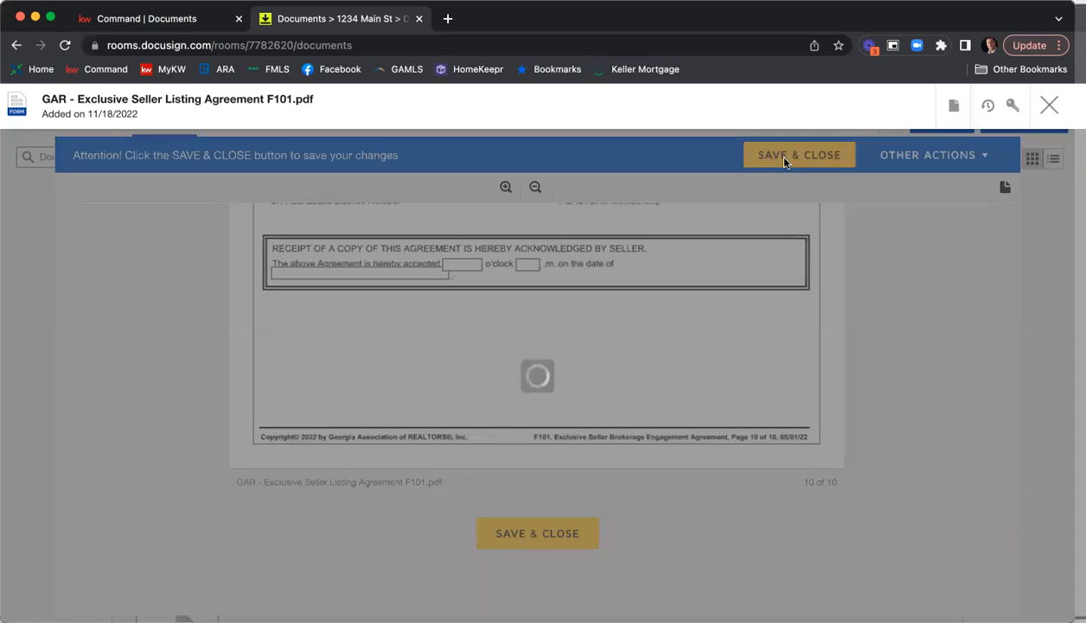
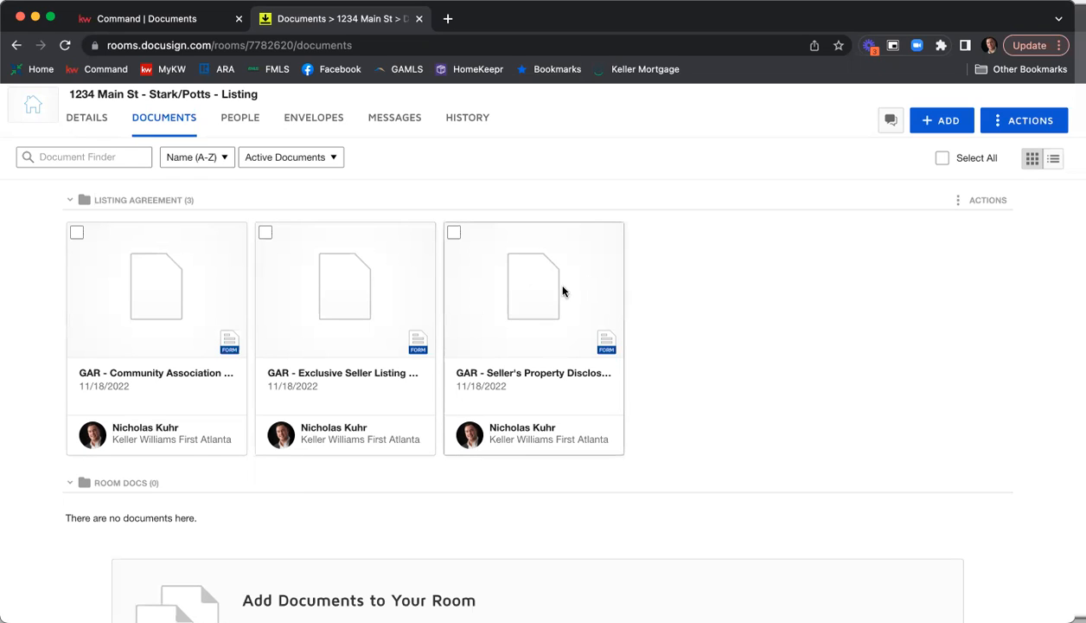
# Review the Seller's Property Disclosure Statement Exhibit from its opening page through the seller signature page, and save and close it.
pyautogui.click(536, 300)
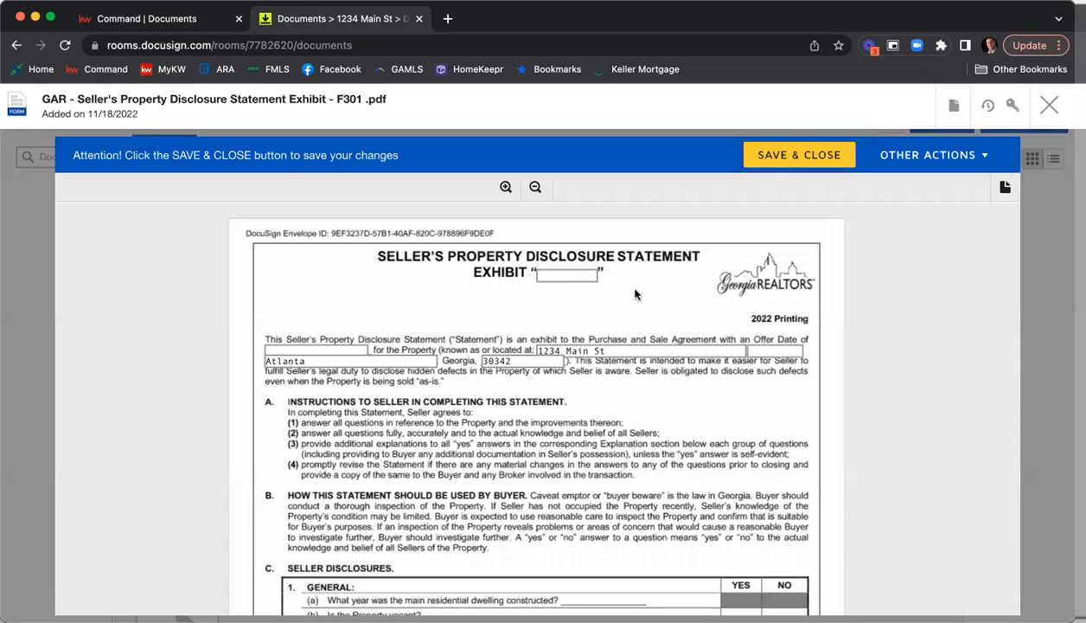
pyautogui.scroll(-2, 606, 294)
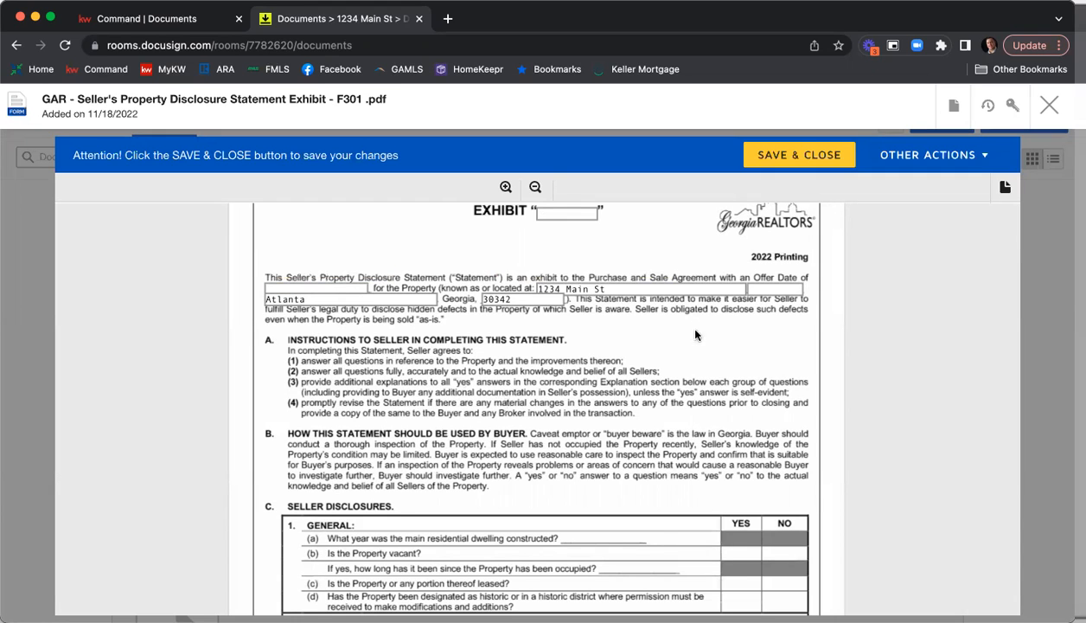
pyautogui.scroll(-5, 896, 298)
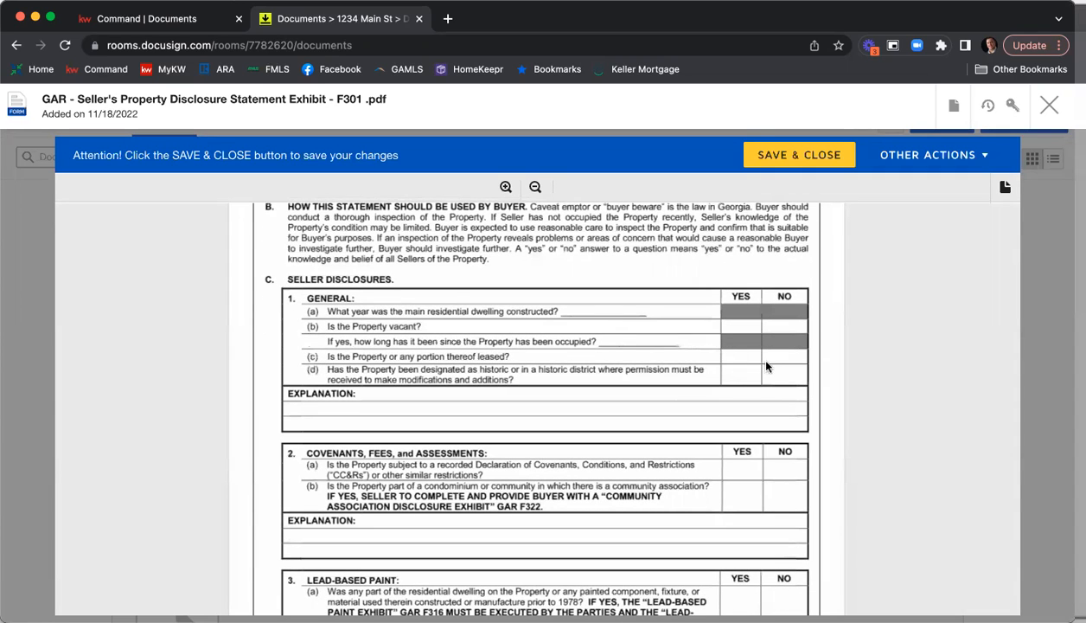
pyautogui.scroll(-1, 511, 389)
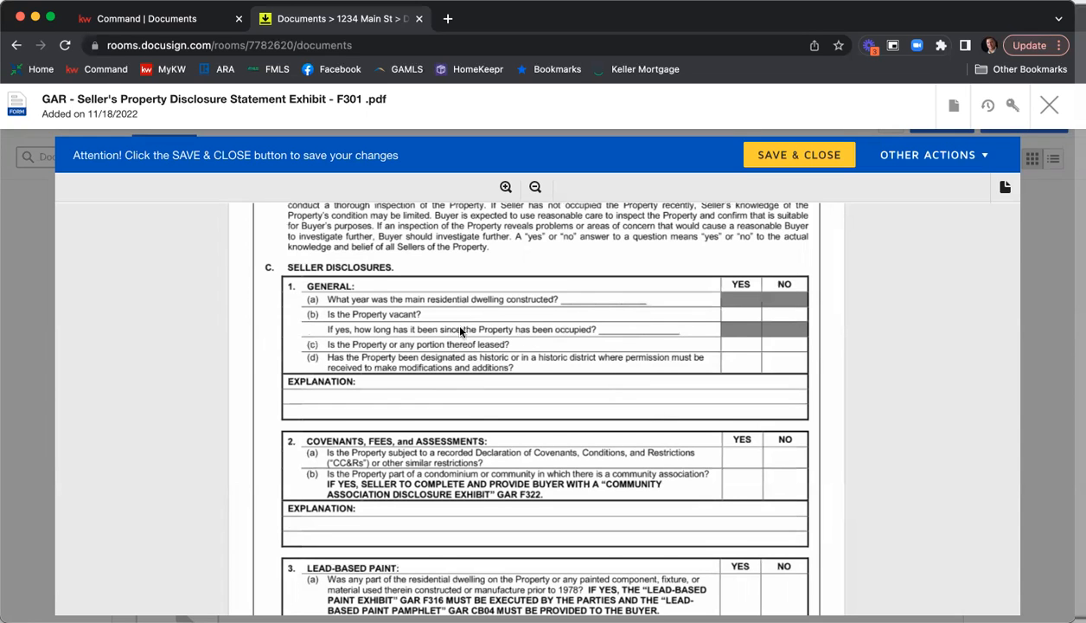
pyautogui.scroll(-2, 432, 363)
pyautogui.scroll(-5, 655, 431)
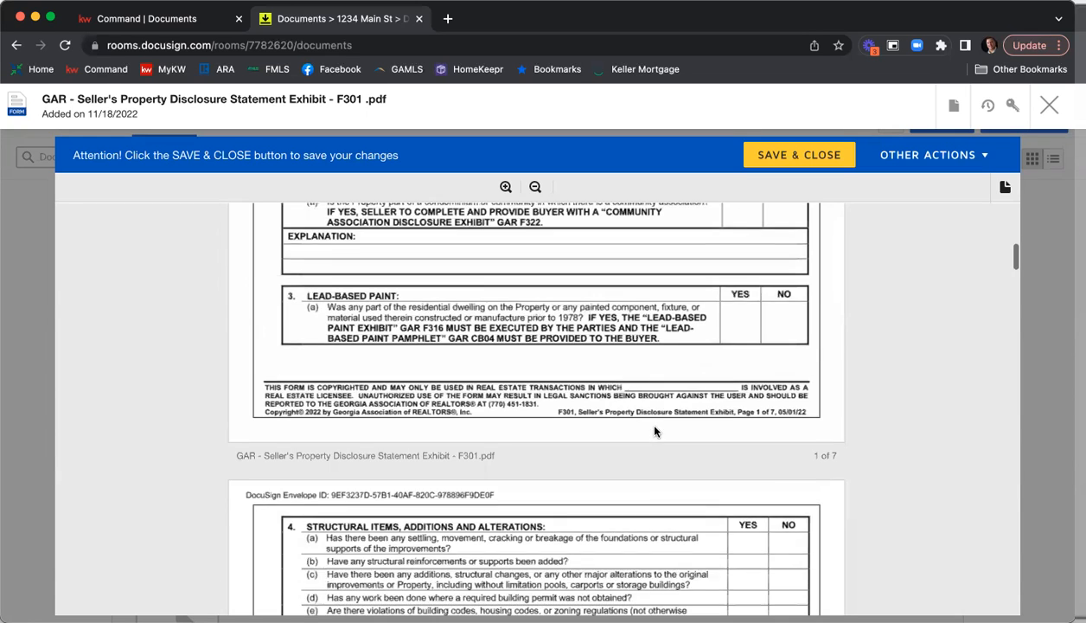
pyautogui.scroll(-10, 655, 430)
pyautogui.scroll(-10, 655, 431)
pyautogui.scroll(-6, 655, 430)
pyautogui.scroll(-5, 654, 431)
pyautogui.scroll(-10, 655, 431)
pyautogui.scroll(-8, 654, 431)
pyautogui.scroll(-10, 654, 431)
pyautogui.scroll(-10, 655, 431)
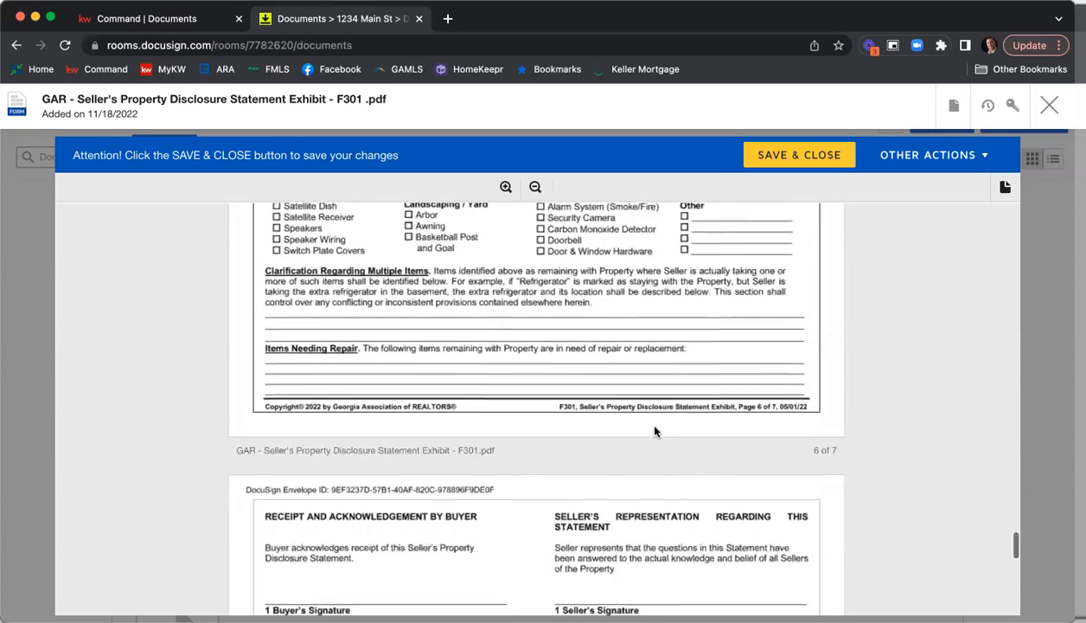
pyautogui.scroll(-6, 655, 431)
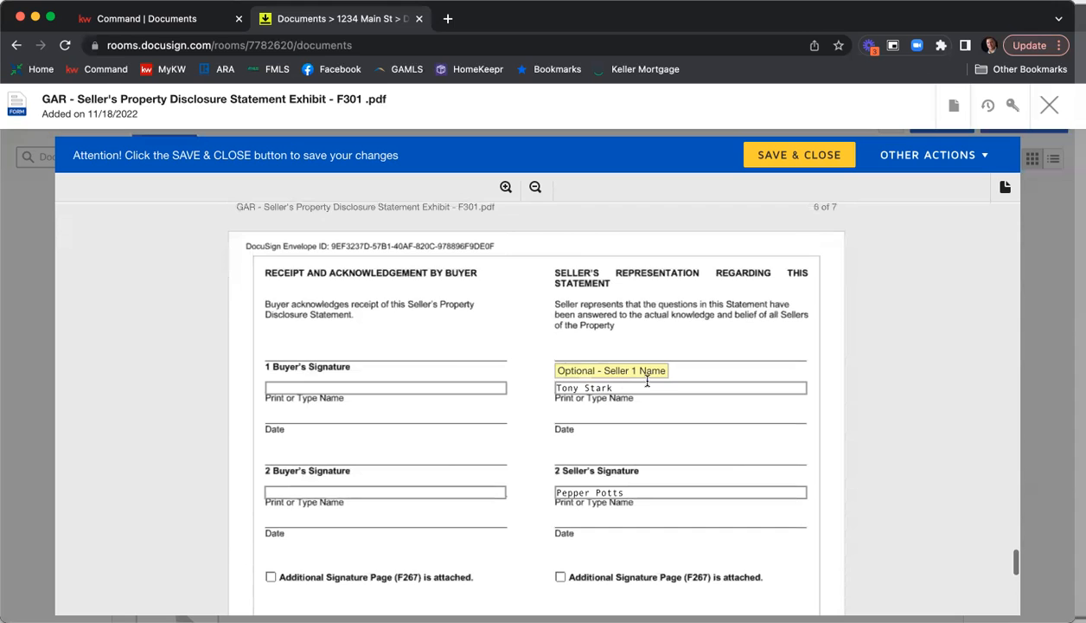
pyautogui.scroll(-8, 673, 400)
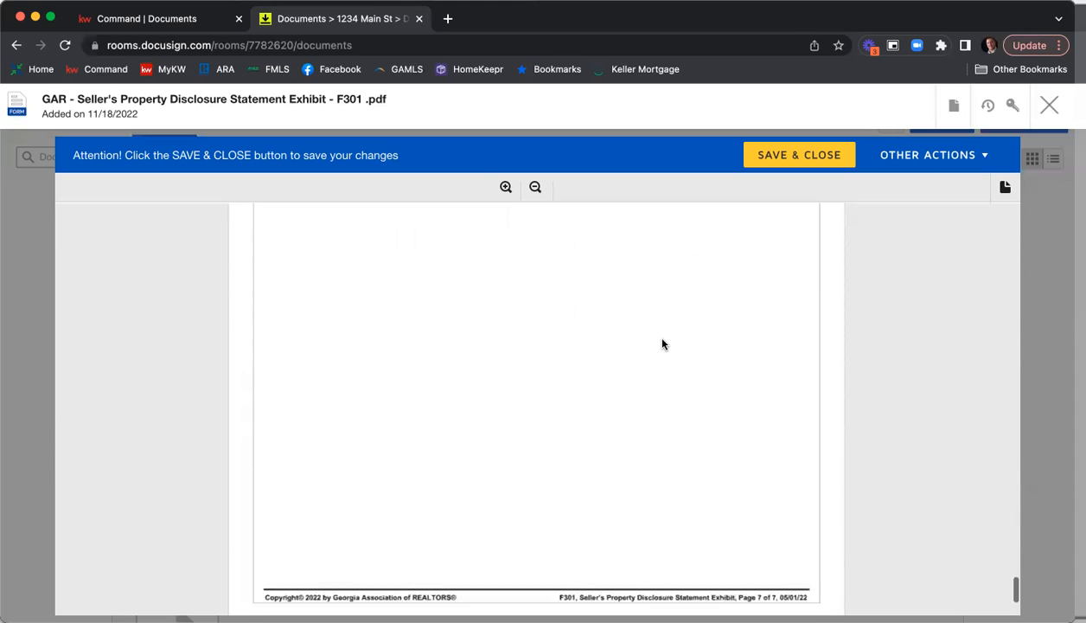
pyautogui.scroll(-4, 662, 344)
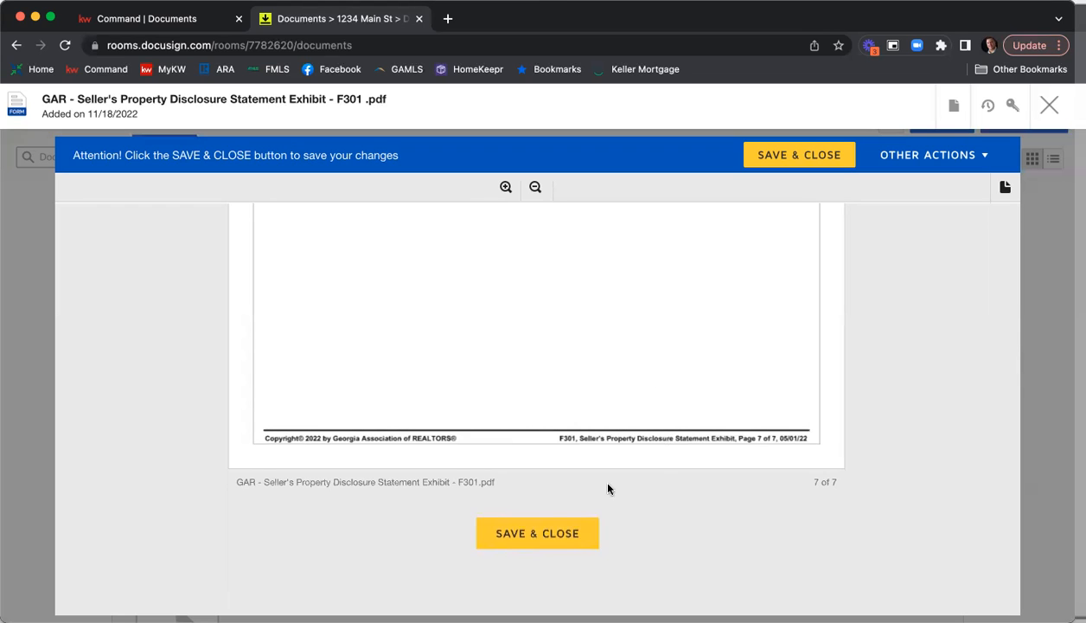
pyautogui.click(547, 536)
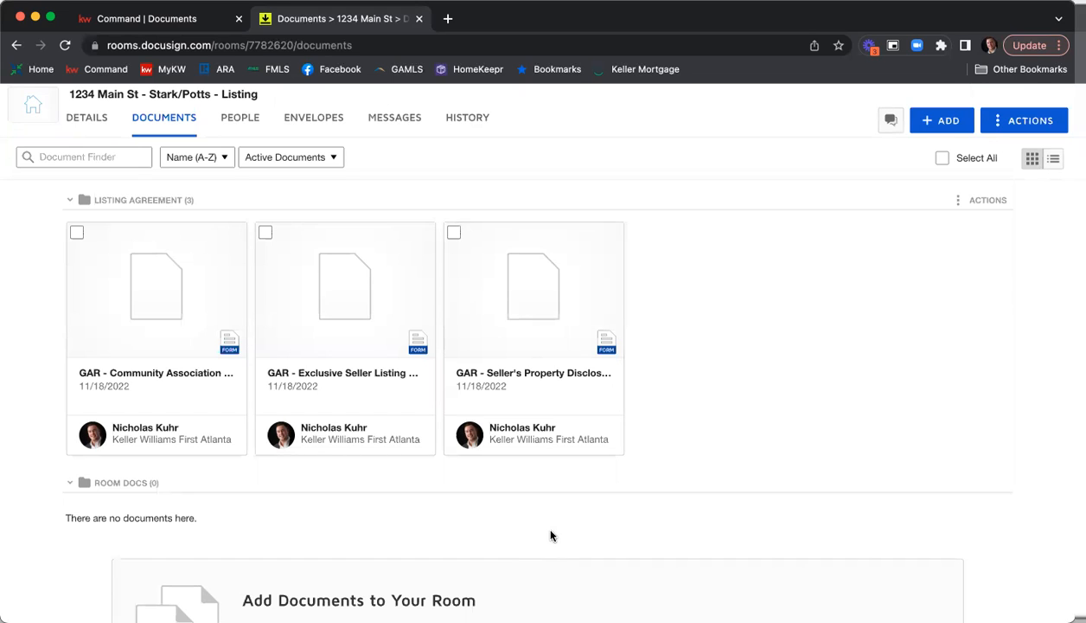
# Review the Community Association Fees, Disclosures and Related Issues form (F322) through its signature section, and save and close it.
pyautogui.click(169, 308)
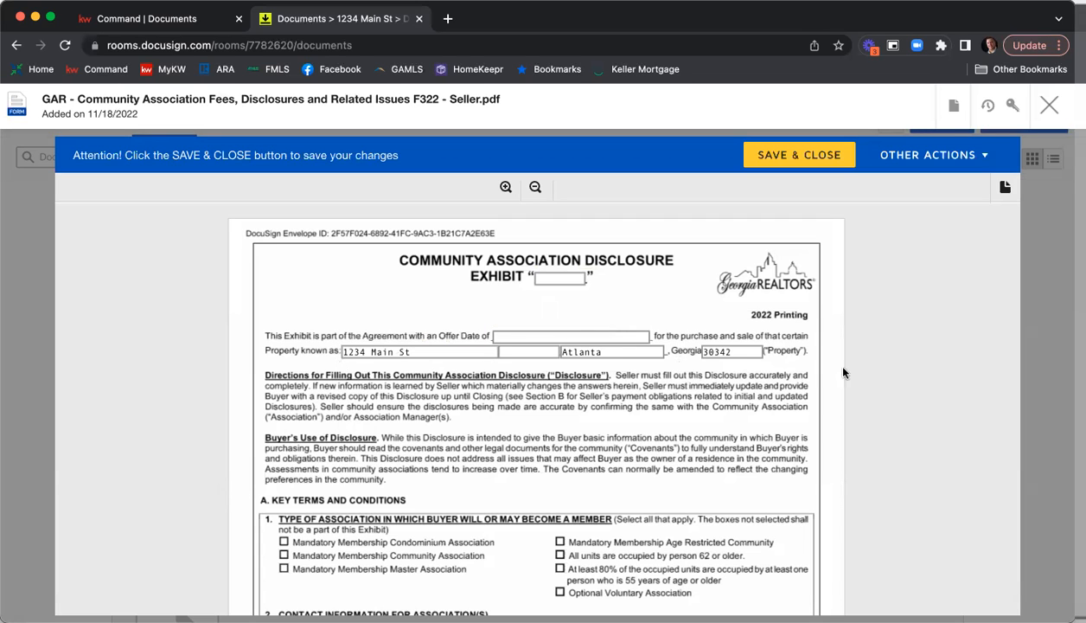
pyautogui.scroll(-5, 873, 339)
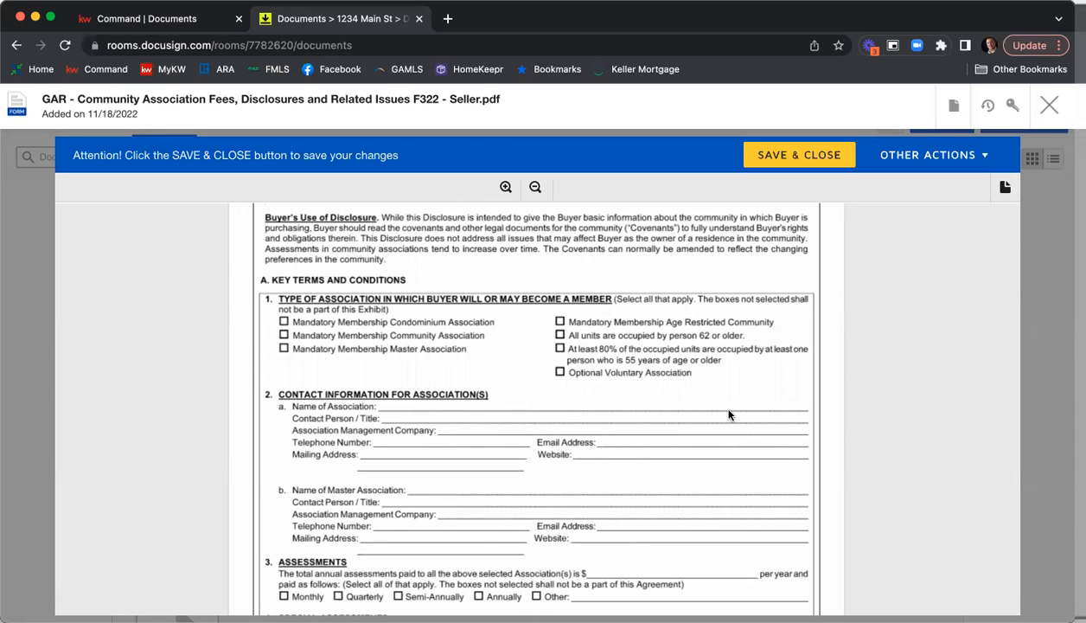
pyautogui.scroll(-3, 813, 359)
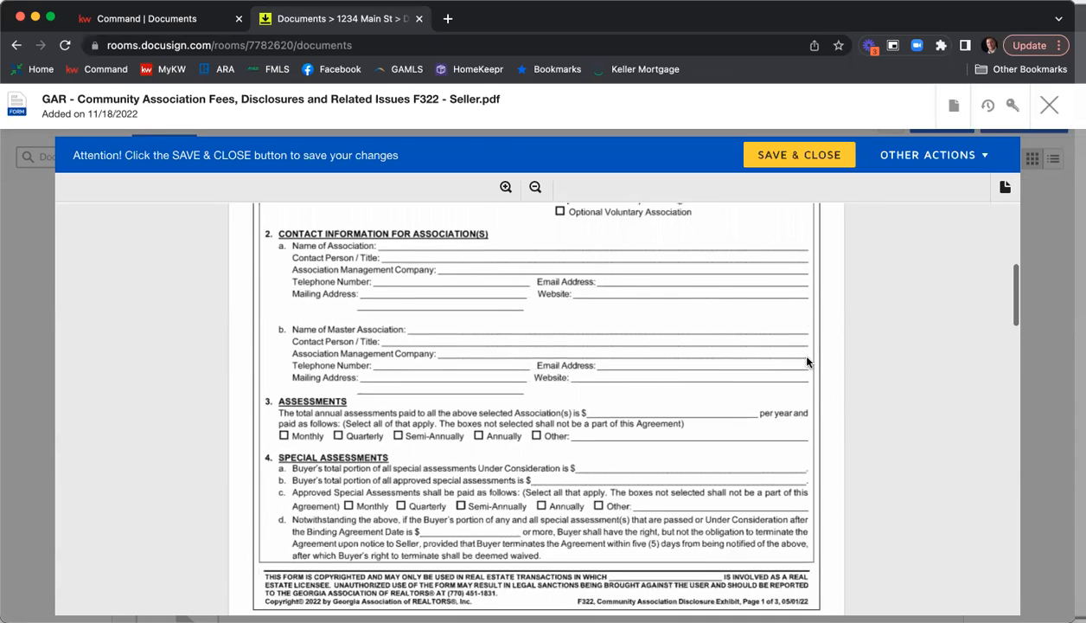
pyautogui.scroll(-5, 807, 361)
pyautogui.scroll(-6, 808, 362)
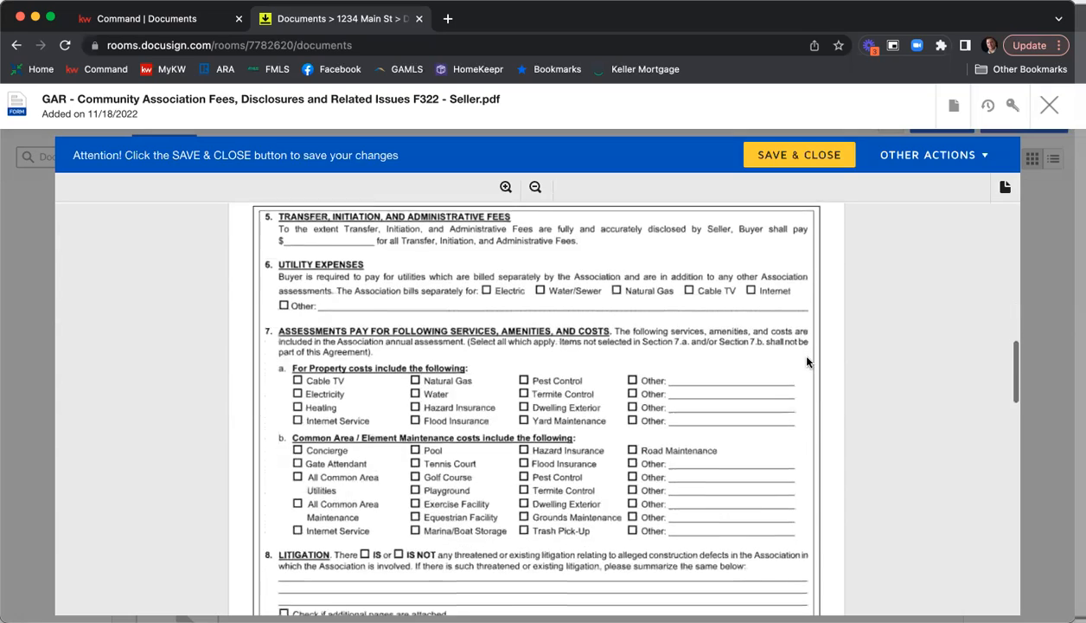
pyautogui.scroll(-5, 808, 361)
pyautogui.scroll(-10, 808, 362)
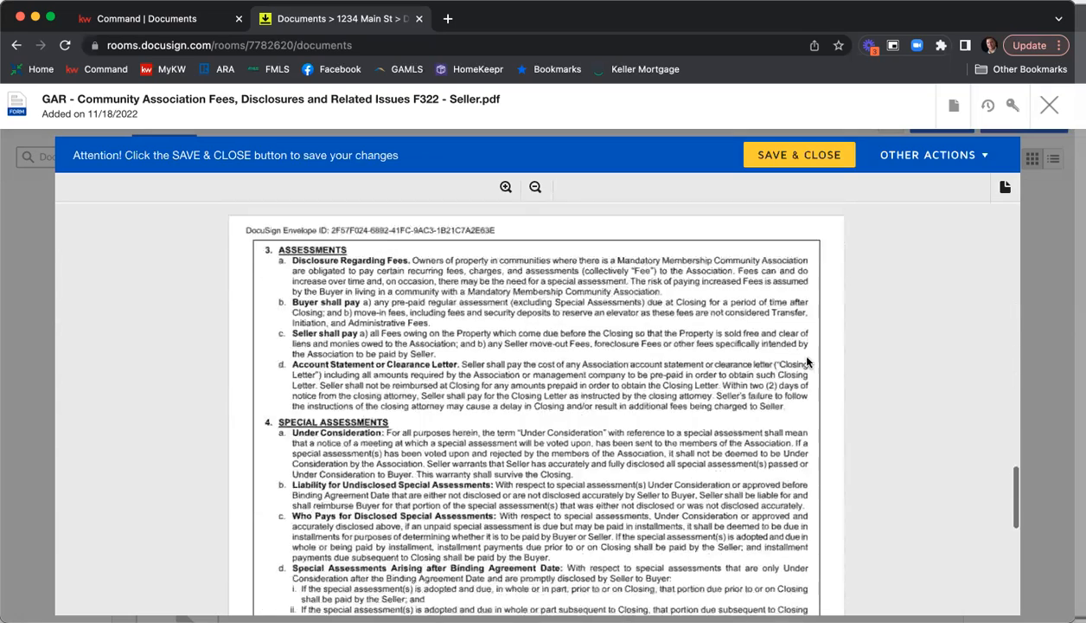
pyautogui.scroll(-7, 808, 363)
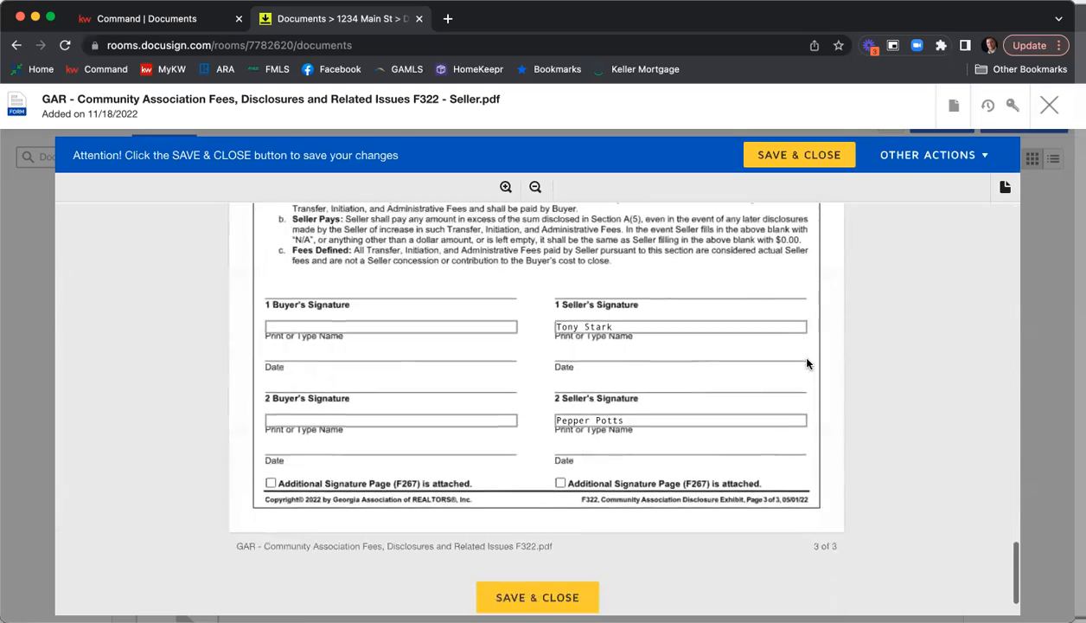
pyautogui.scroll(-2, 640, 432)
pyautogui.click(551, 537)
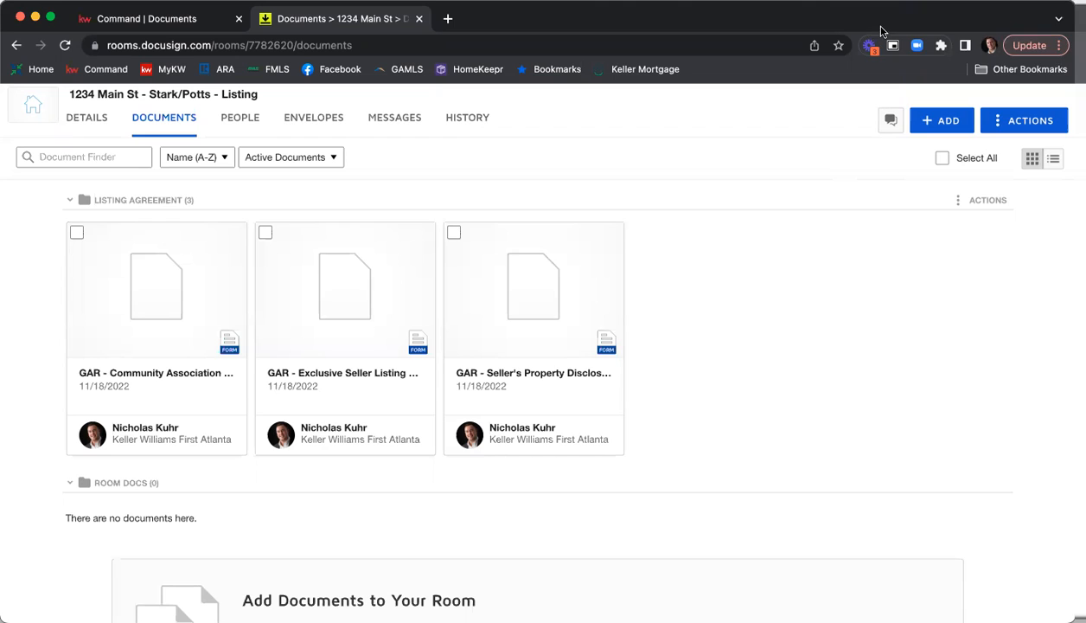
# Open the Purchase and Sale Agreement (F201) in the Binding Contract folder and set its Offer Date to 11/18/2022.
pyautogui.scroll(1, 329, 259)
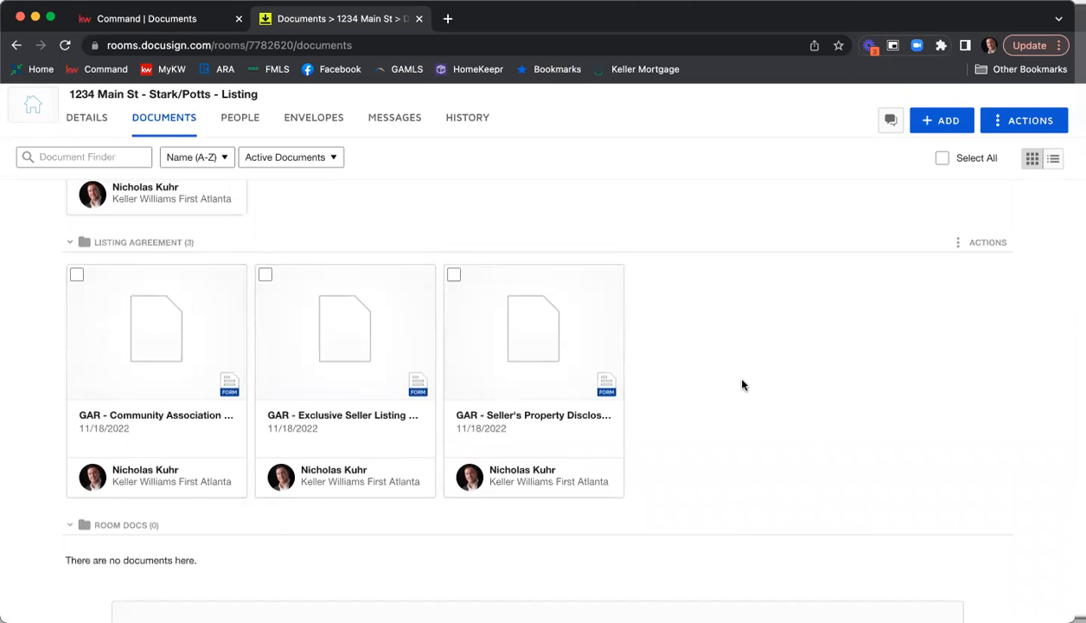
pyautogui.scroll(5, 742, 385)
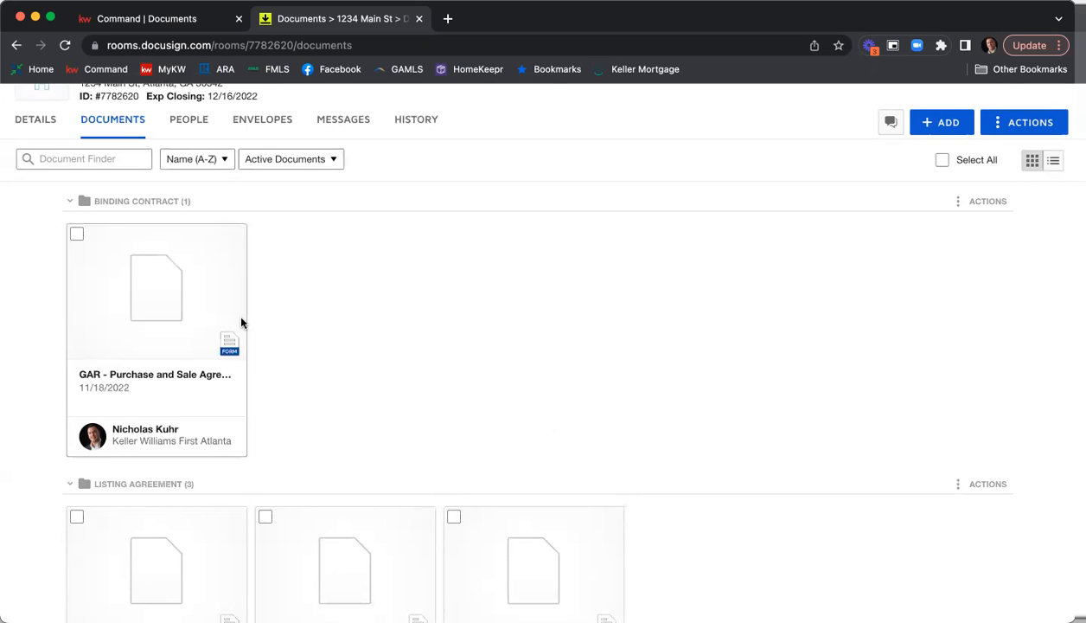
pyautogui.click(171, 298)
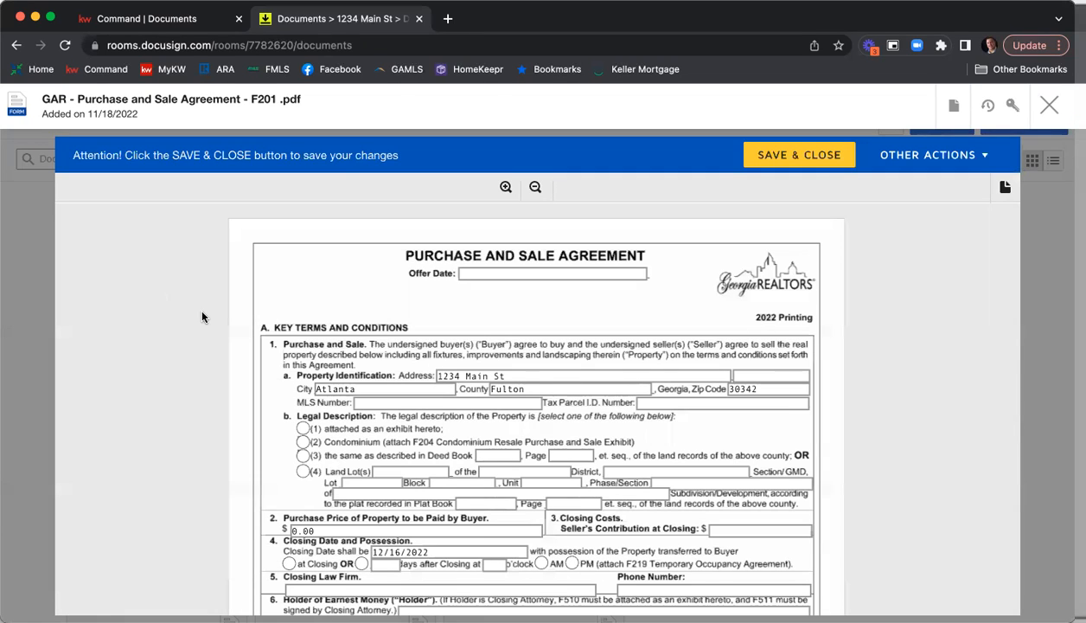
pyautogui.click(493, 272)
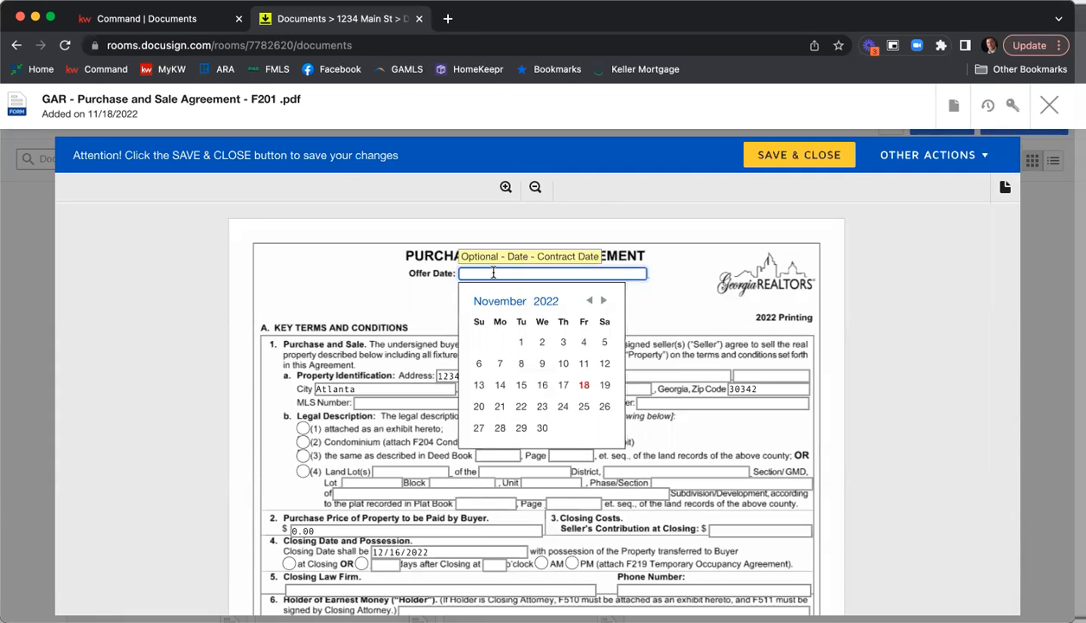
pyautogui.click(585, 387)
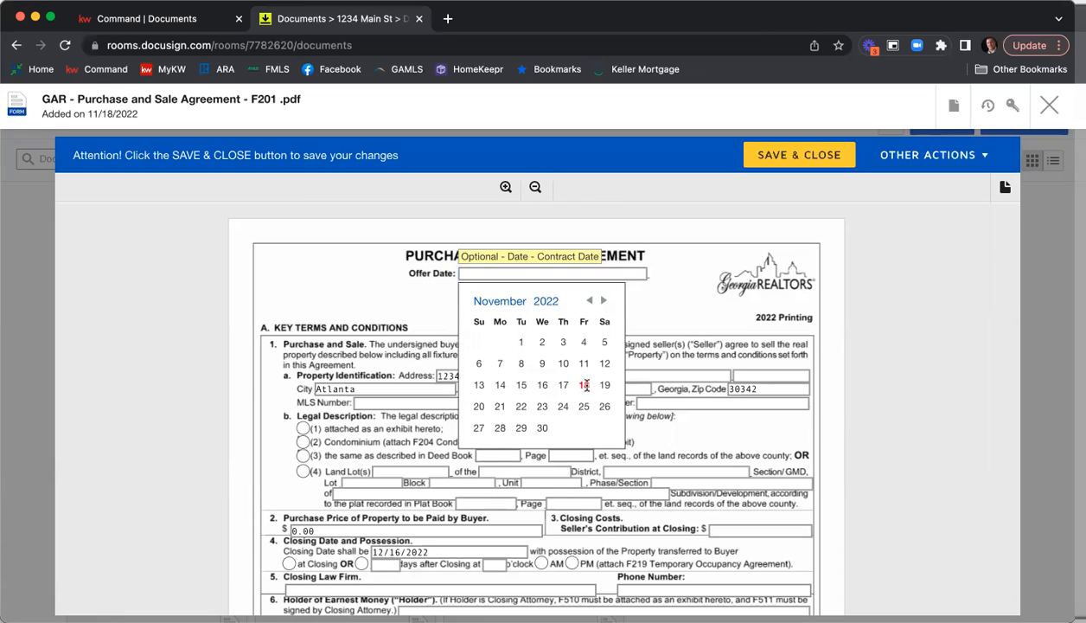
pyautogui.scroll(-1, 656, 295)
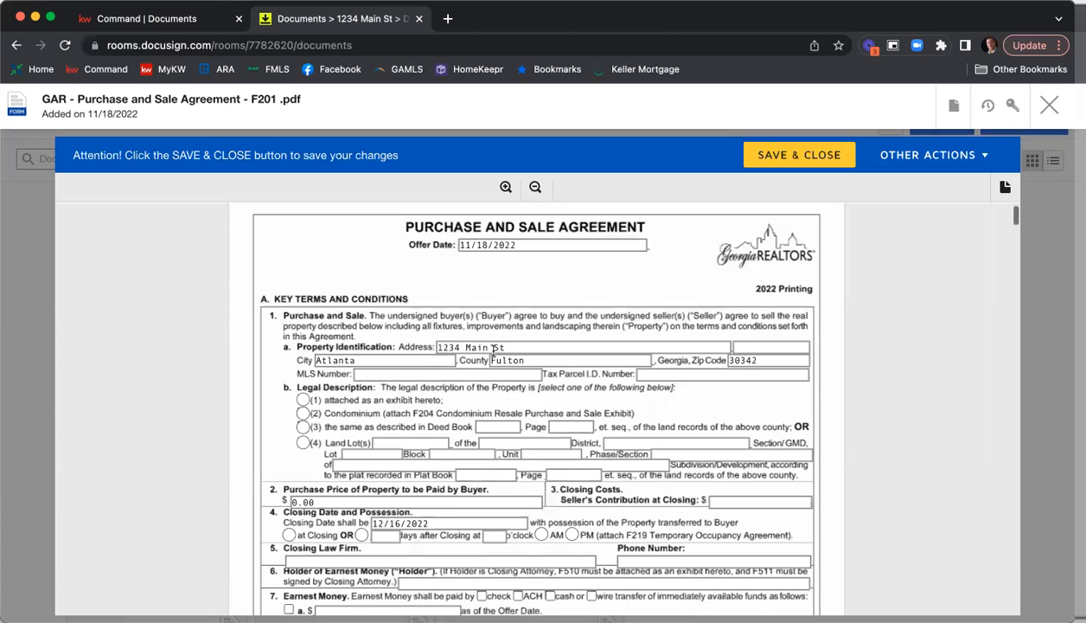
pyautogui.click(408, 372)
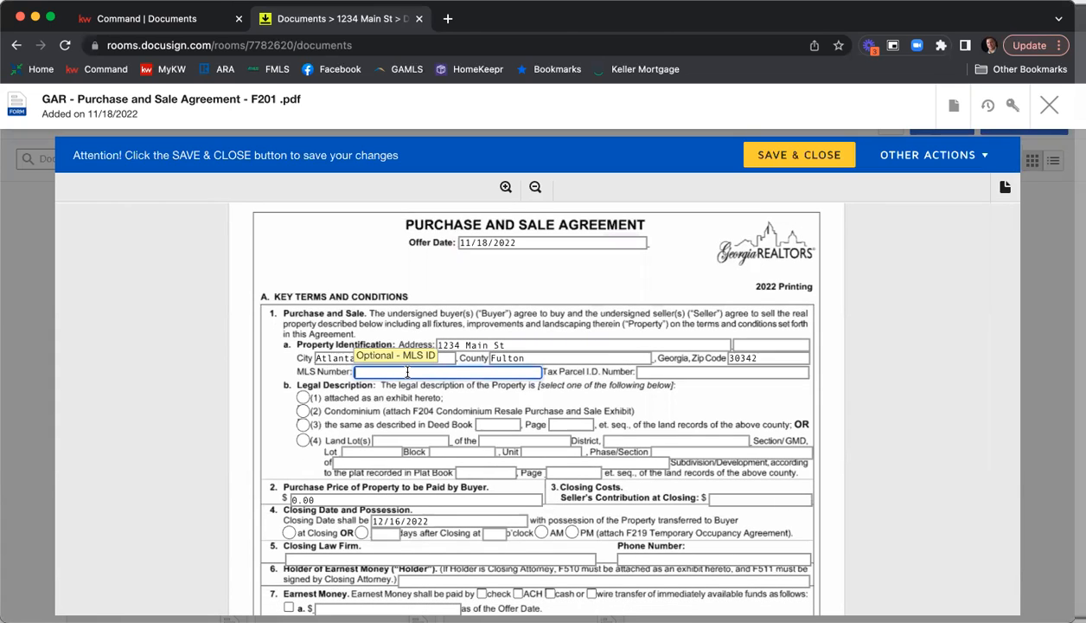
pyautogui.write('78945461')
pyautogui.click(680, 372)
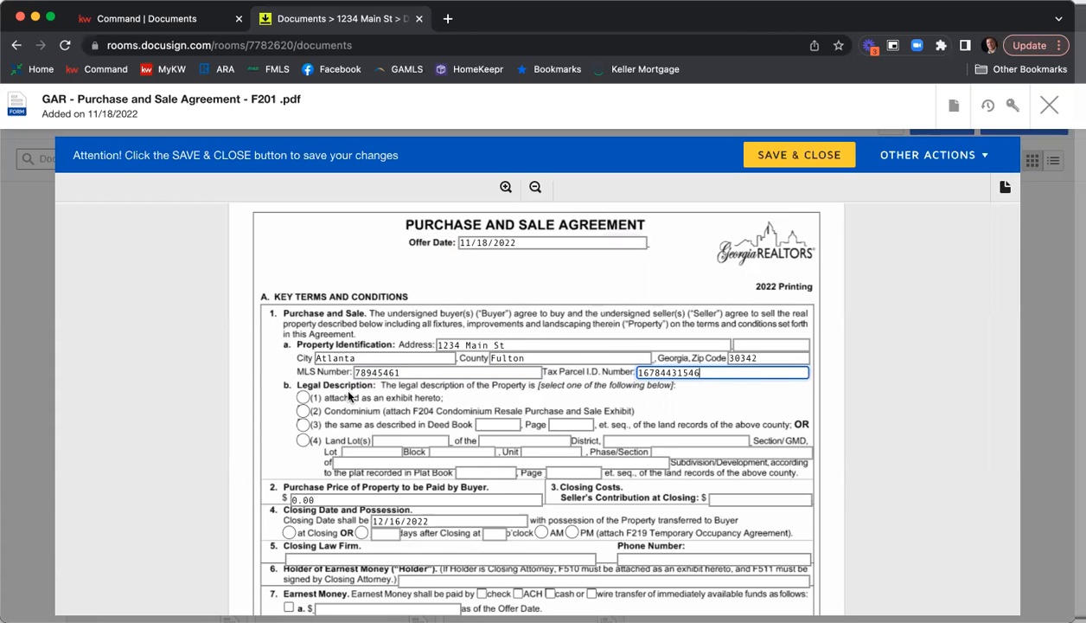
# Set the legal description to option (3), the same as described in Deed Book 78945, Page 0158.
pyautogui.scroll(-3, 249, 358)
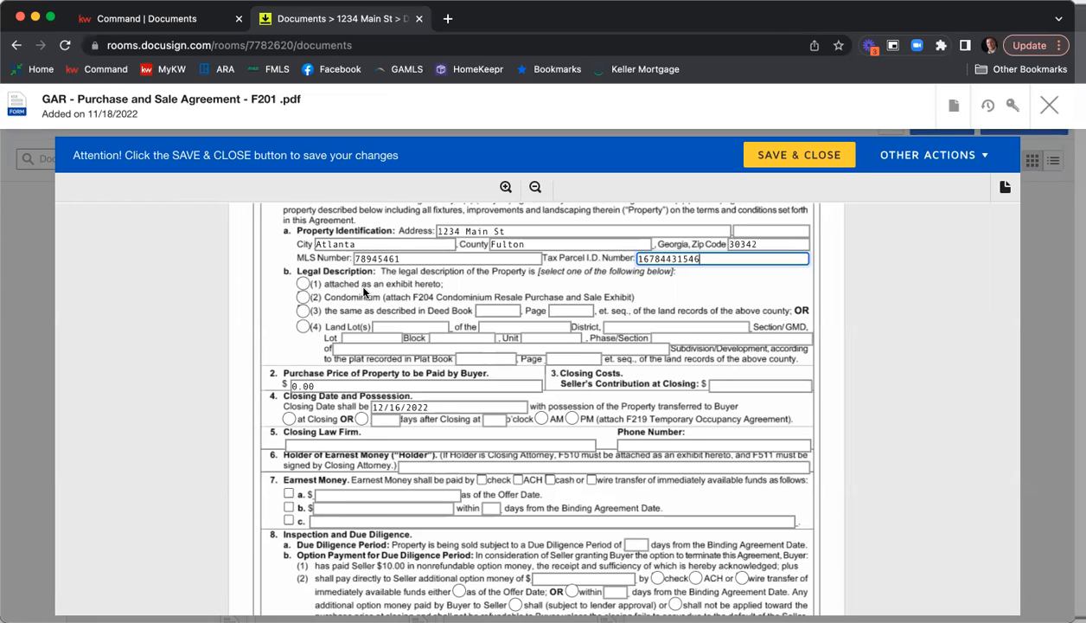
pyautogui.click(304, 311)
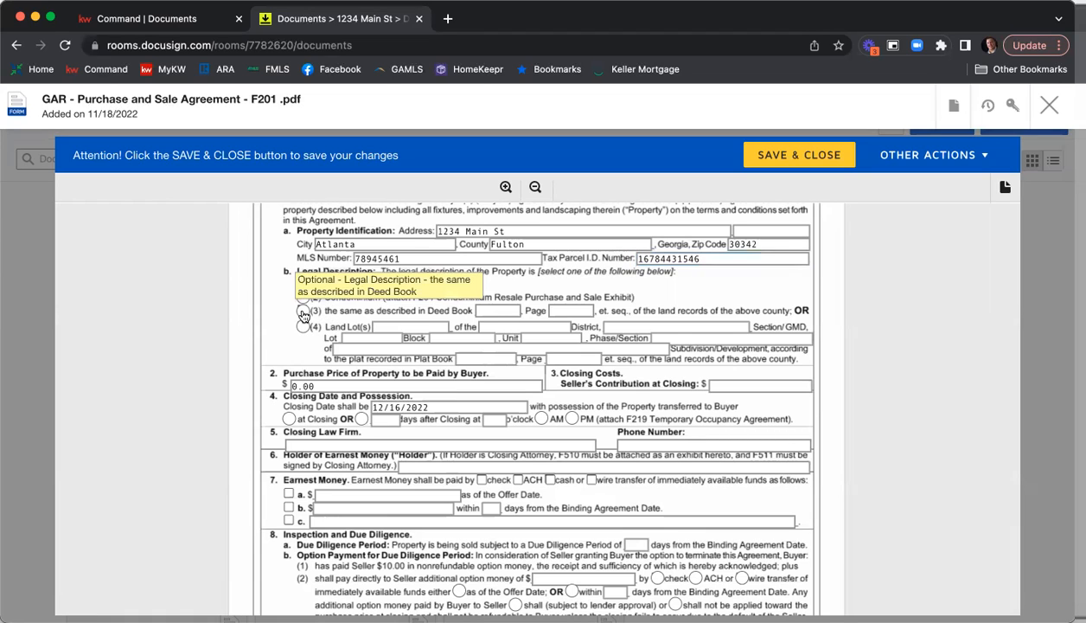
pyautogui.click(484, 313)
pyautogui.write('78945')
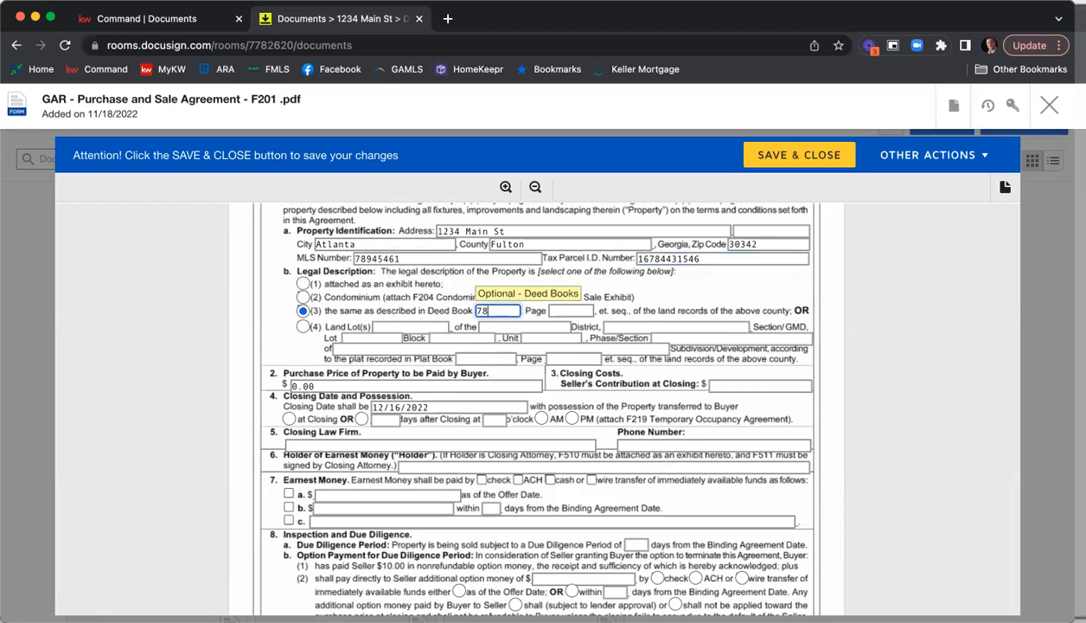
pyautogui.press('Tab')
pyautogui.write('0158')
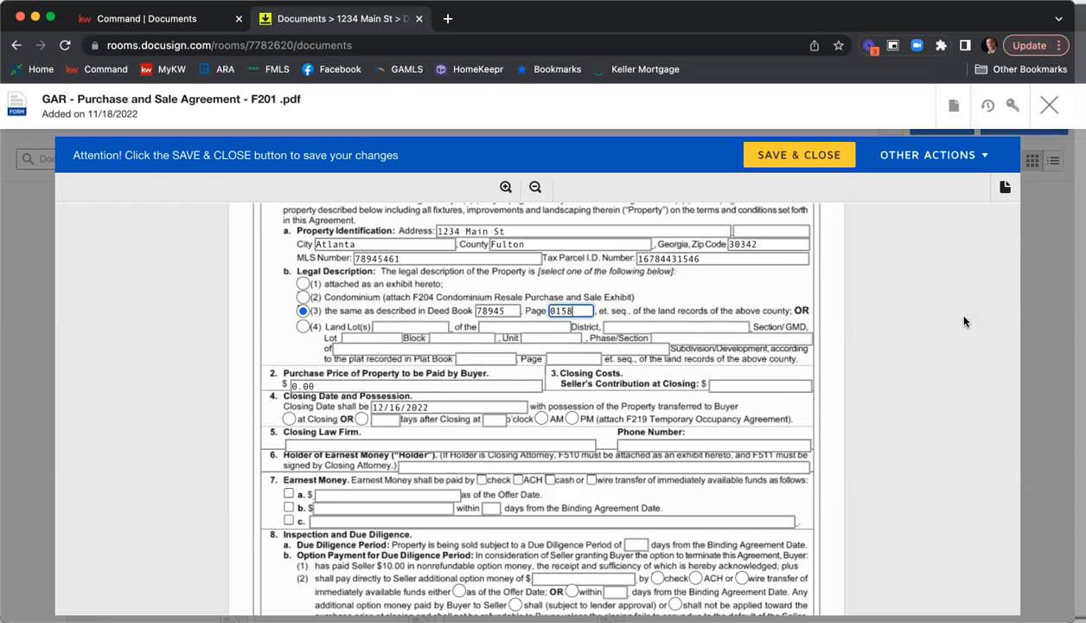
# Set the purchase price to be paid by the buyer to 405,000 and the seller's contribution at closing to 7,000.
pyautogui.scroll(-3, 964, 322)
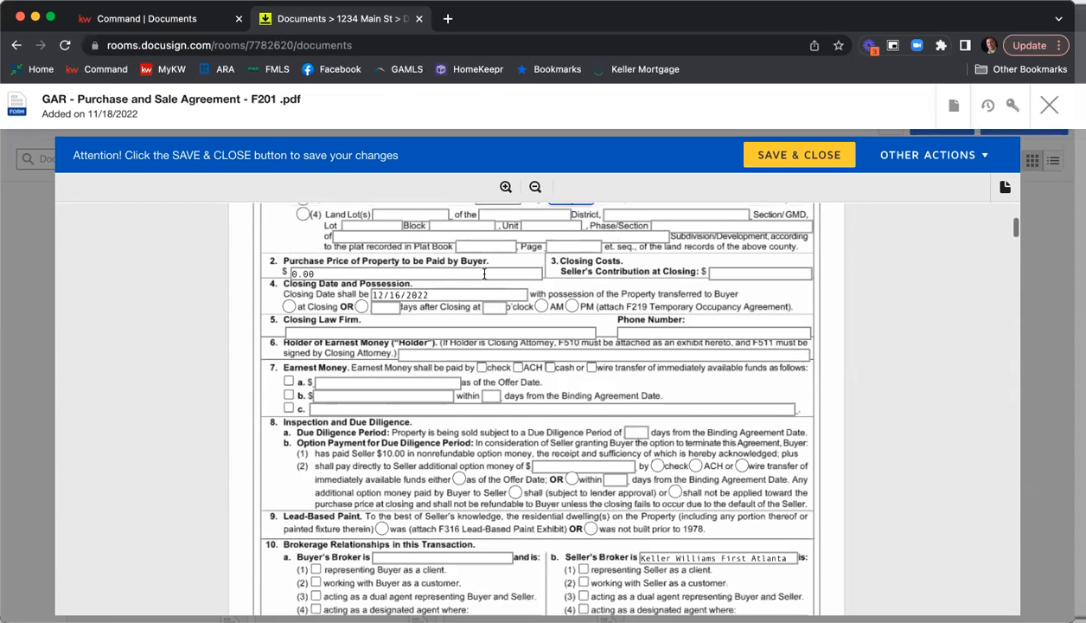
pyautogui.click(484, 273)
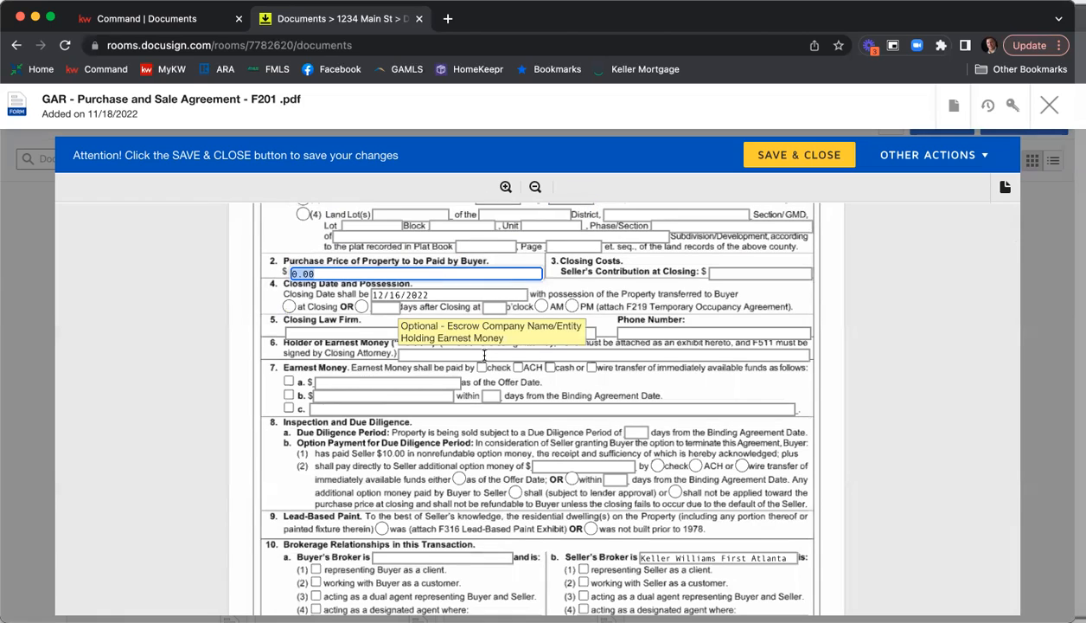
pyautogui.write('405,000')
pyautogui.click(736, 272)
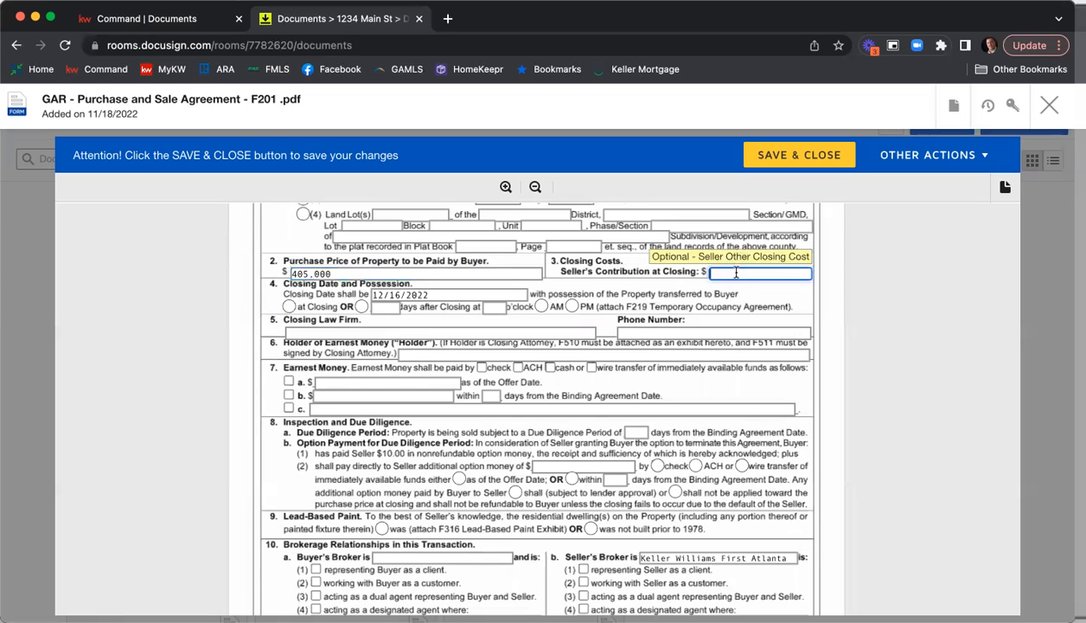
pyautogui.write('7,000')
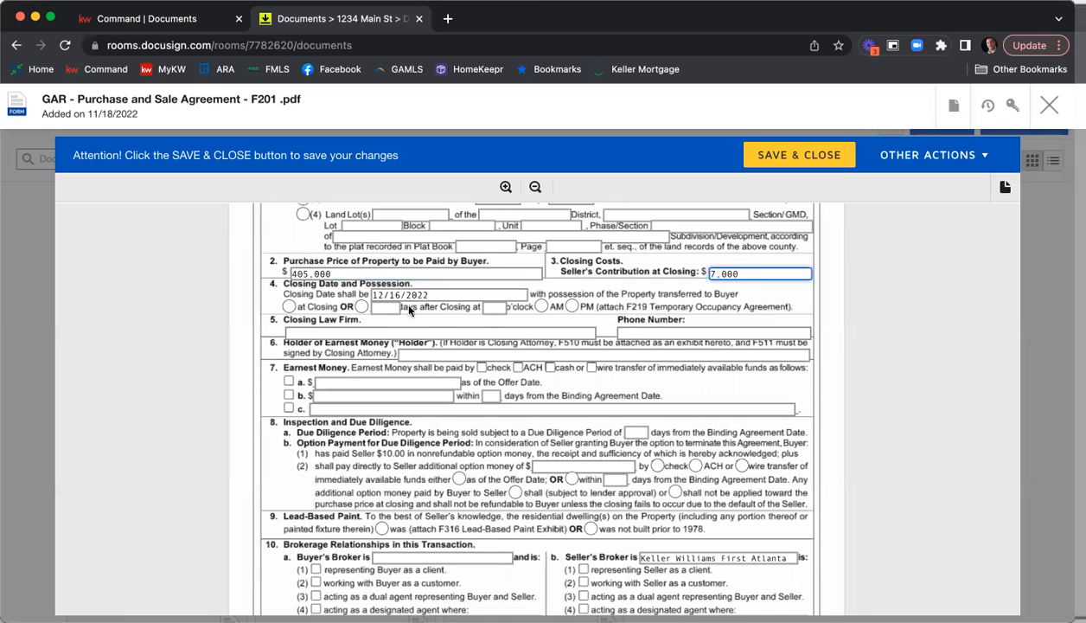
# Set the closing date in the Closing Date and Possession section to 12/19/2022.
pyautogui.click(442, 294)
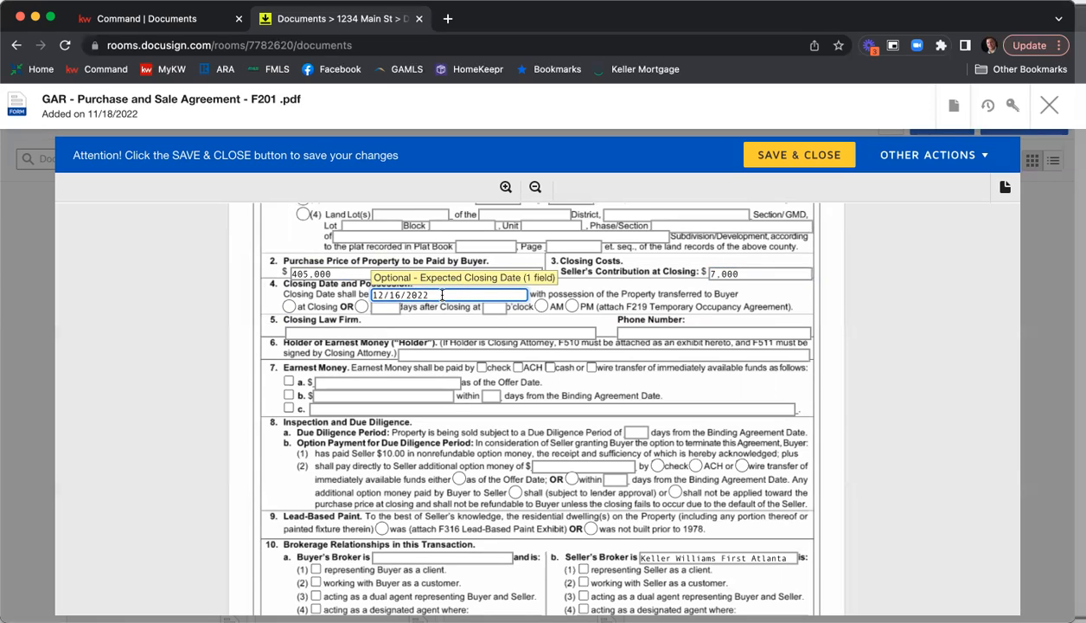
pyautogui.press('Left')
pyautogui.press('Left')
pyautogui.press('BackSpace')
pyautogui.press('BackSpace')
pyautogui.write('19')
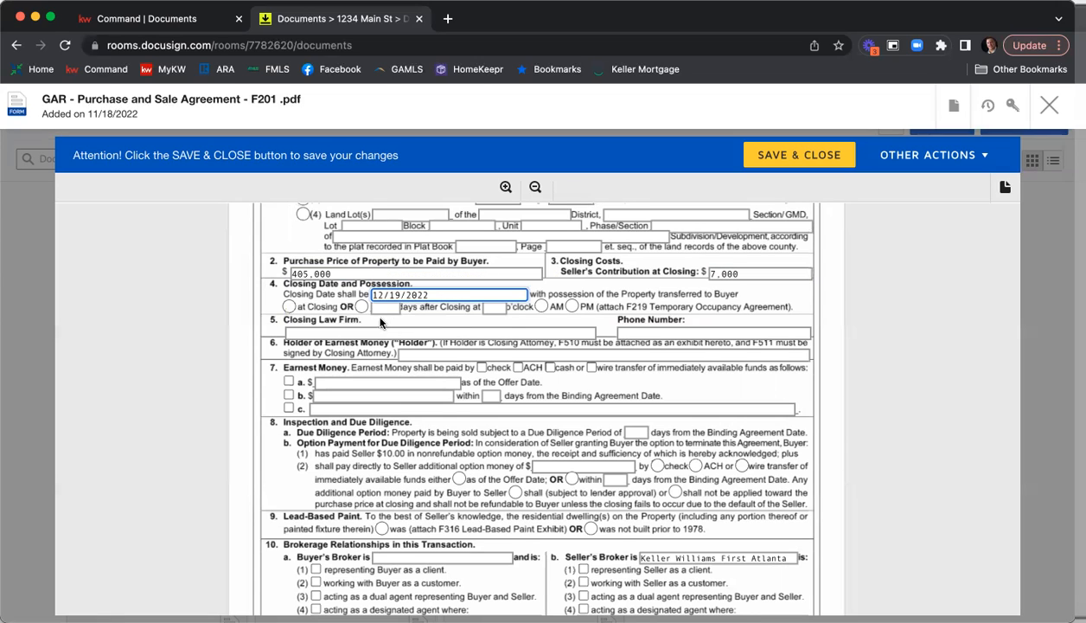
# Set possession of the property to transfer at Closing and enter C&B Glenridge as the Closing Law Firm.
pyautogui.click(290, 308)
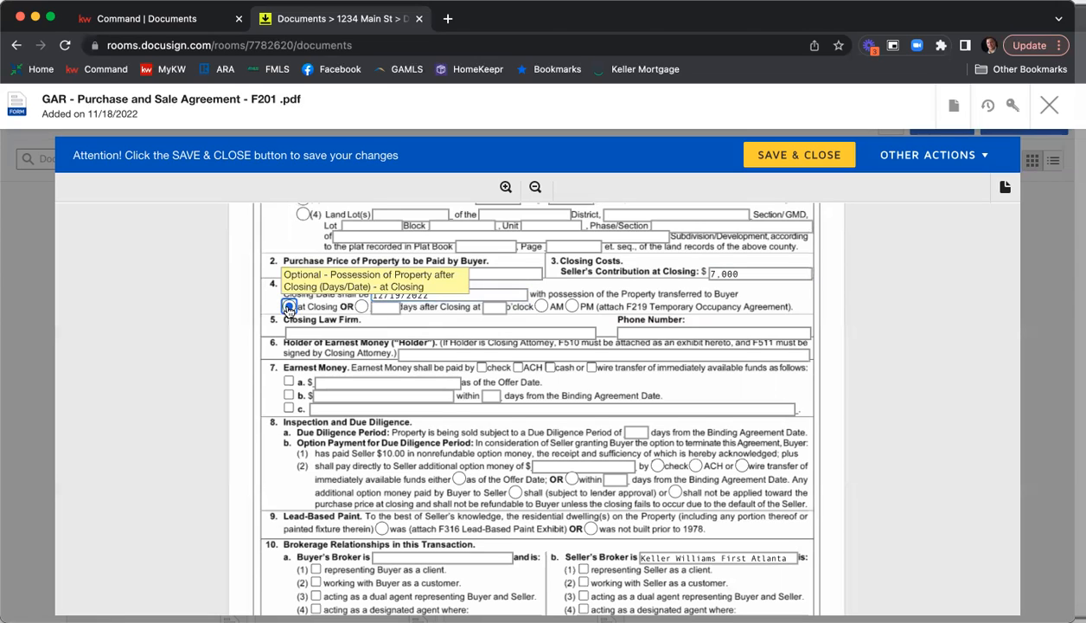
pyautogui.click(321, 336)
pyautogui.write('C&B Glenridge')
pyautogui.press('Tab')
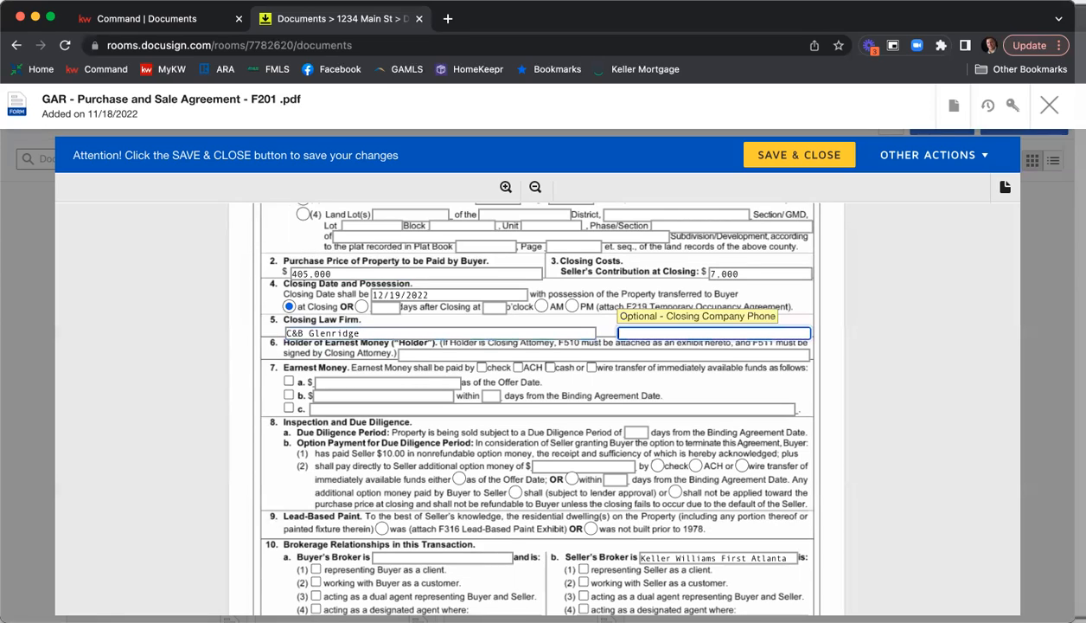
# Fill in the closing law firm's phone number and enter KWFA as the Holder of Earnest Money.
pyautogui.write('770-123-4567')
pyautogui.press('Tab')
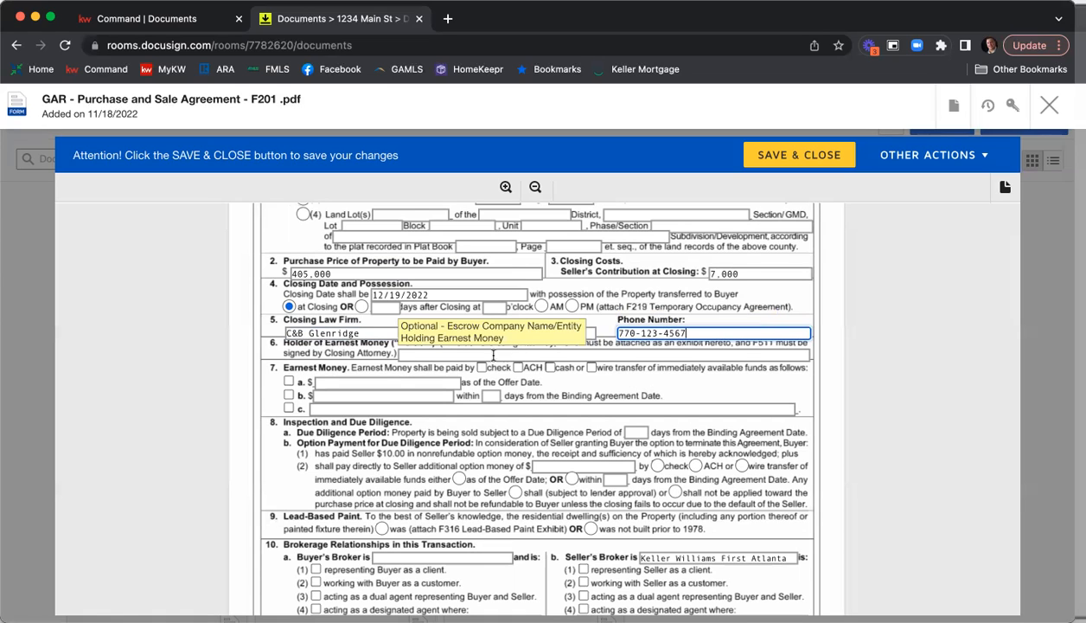
pyautogui.write('KWFA')
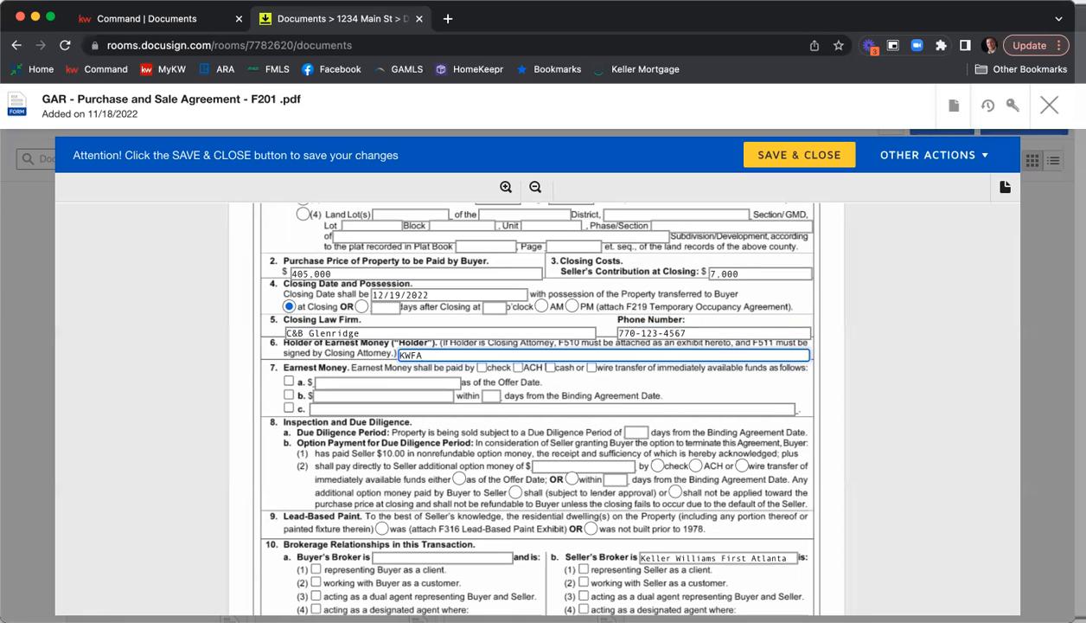
# Set the earnest money to be paid by check under option b, $10,000 within 5 days from the Binding Agreement Date.
pyautogui.click(482, 367)
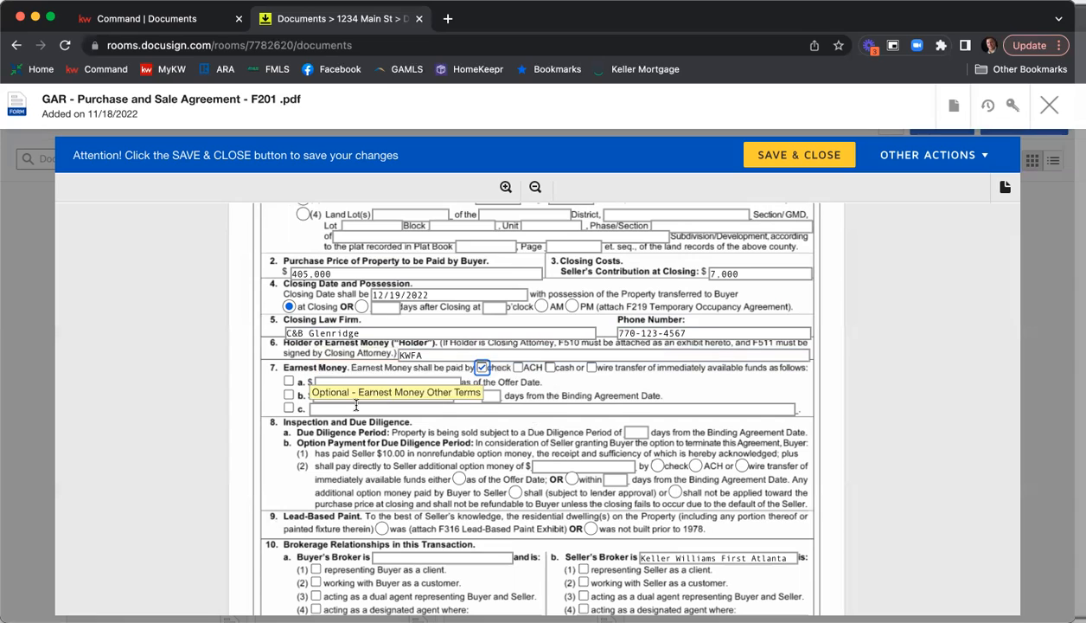
pyautogui.click(287, 394)
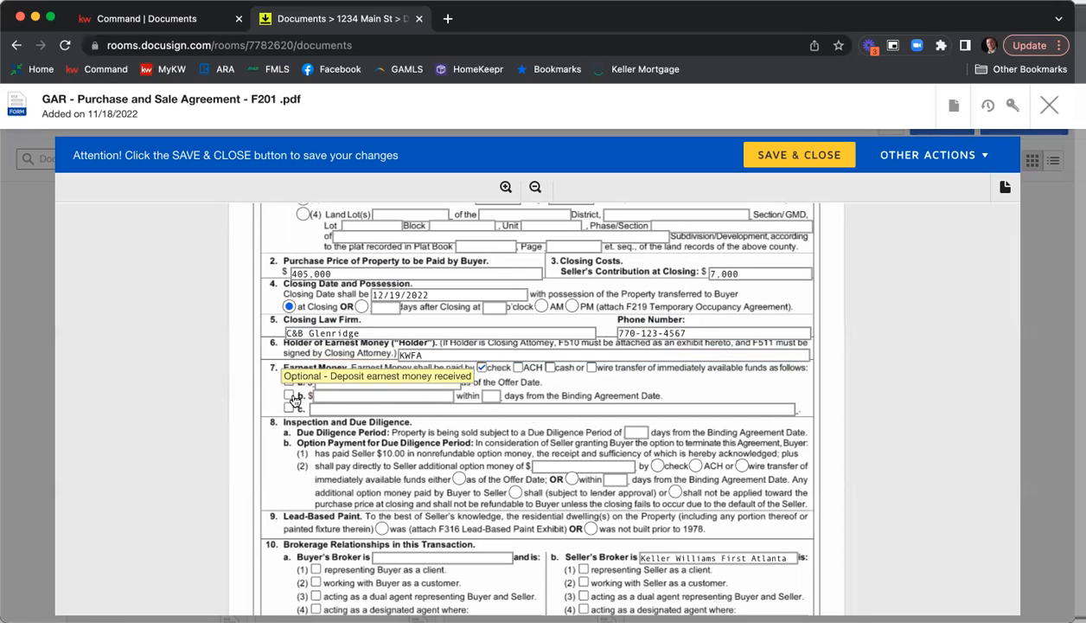
pyautogui.click(333, 396)
pyautogui.write('10,000')
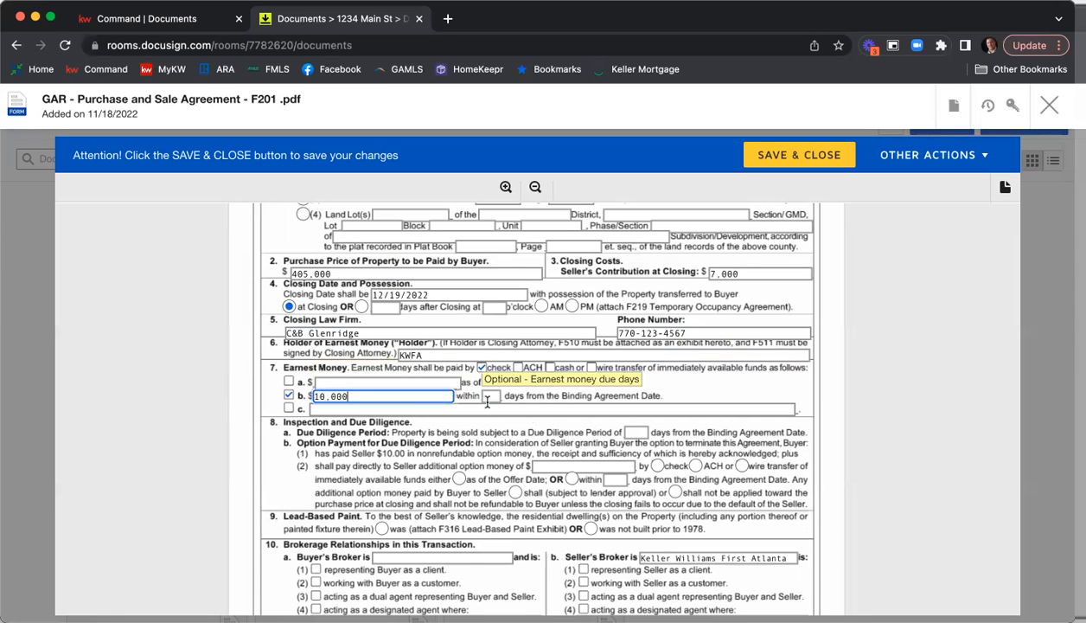
pyautogui.click(492, 397)
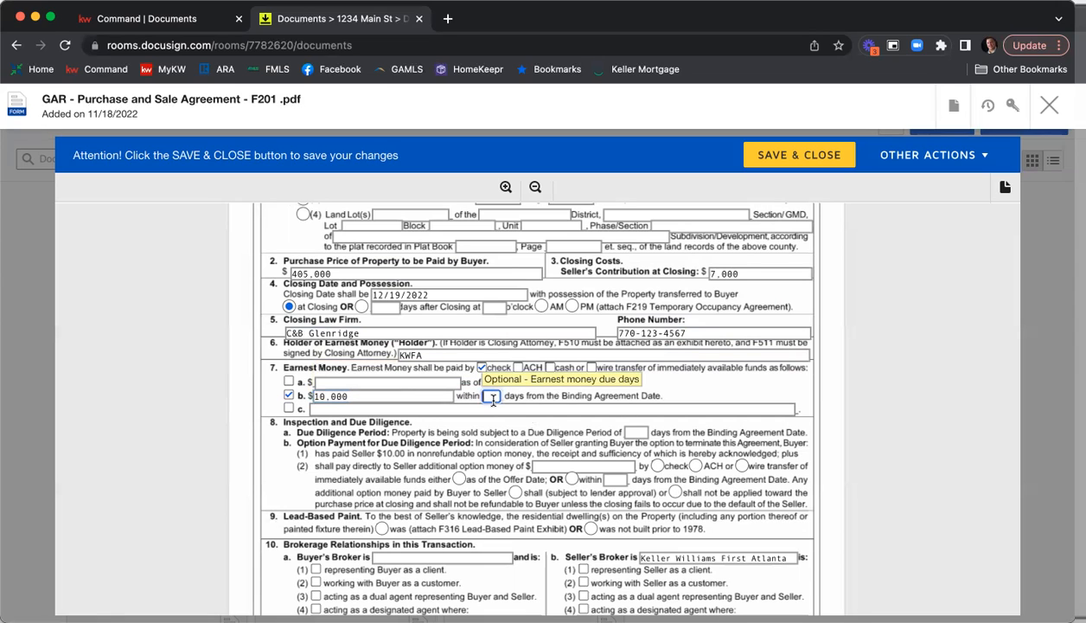
pyautogui.write('5')
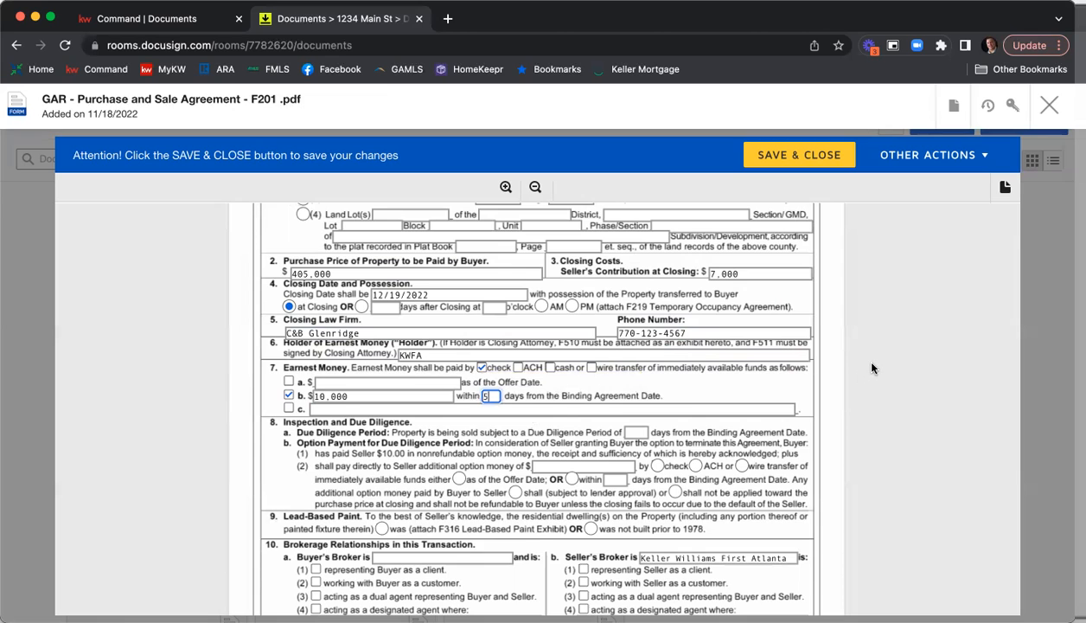
# Set the Due Diligence Period to 10 days and mark the Lead-Based Paint section as was not built prior to 1978.
pyautogui.scroll(-2, 854, 355)
pyautogui.click(640, 352)
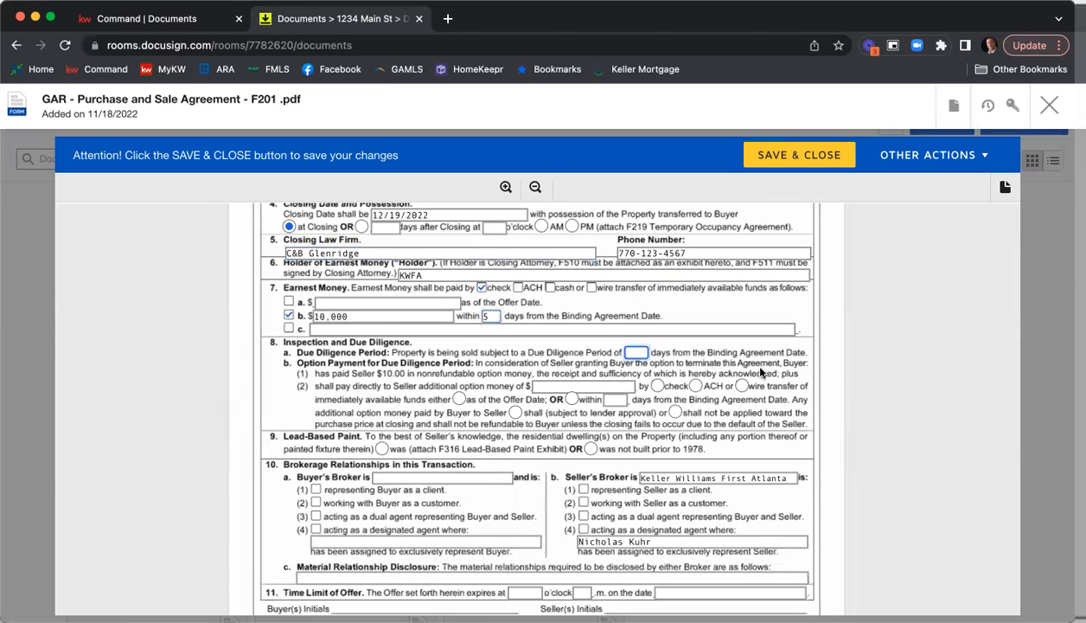
pyautogui.write('10')
pyautogui.scroll(-4, 912, 386)
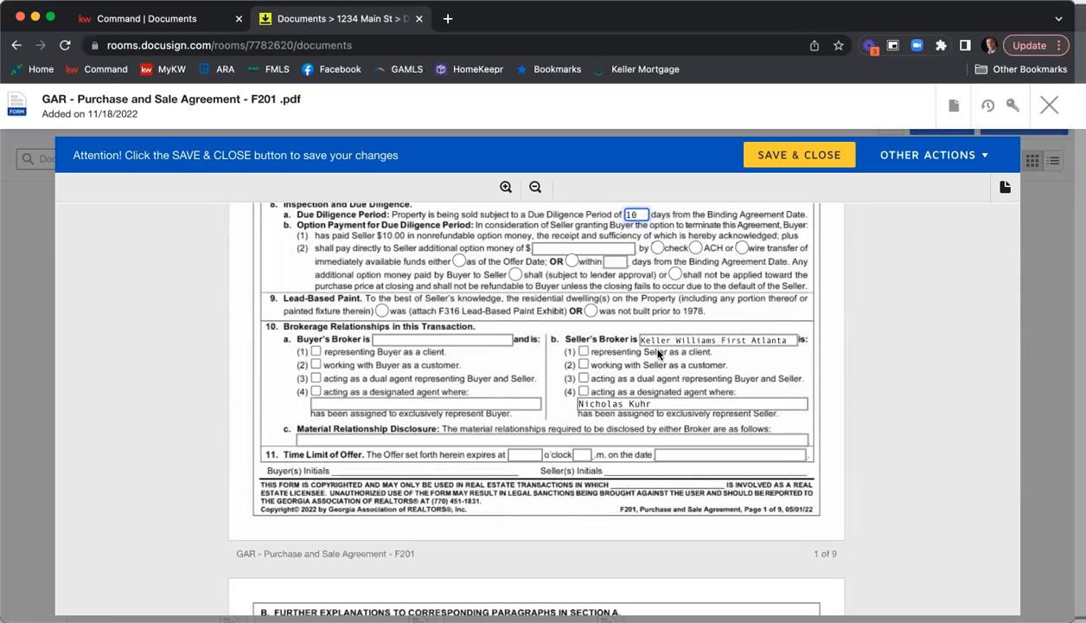
pyautogui.click(590, 313)
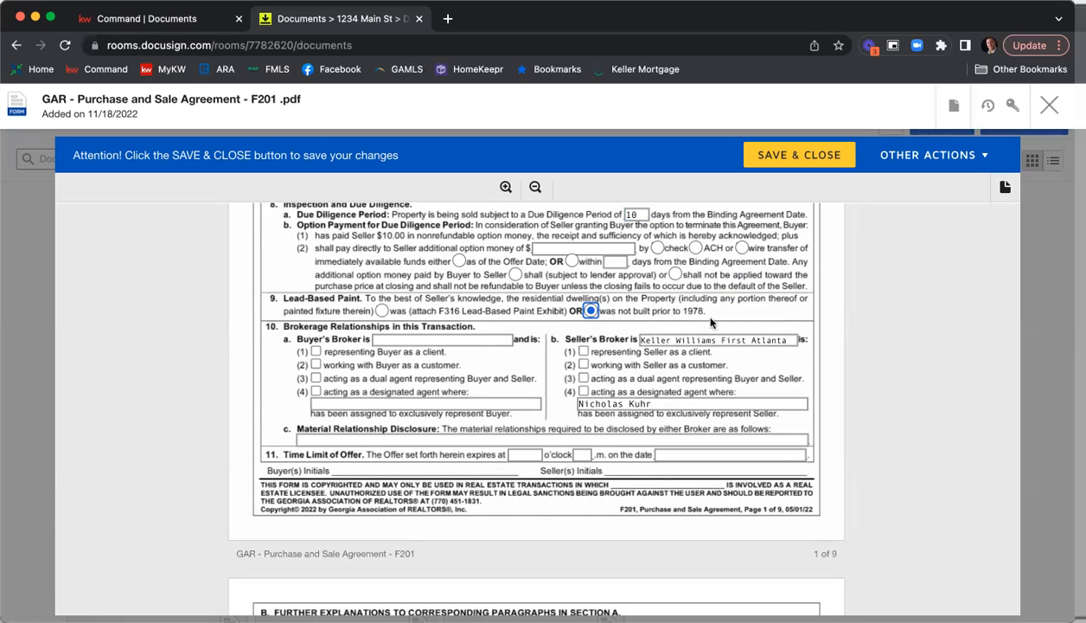
# Mark the Seller's Broker as representing Seller as a client, and enter Harry Norman as the Buyer's Broker representing Buyer as a client.
pyautogui.scroll(-1, 579, 333)
pyautogui.click(582, 323)
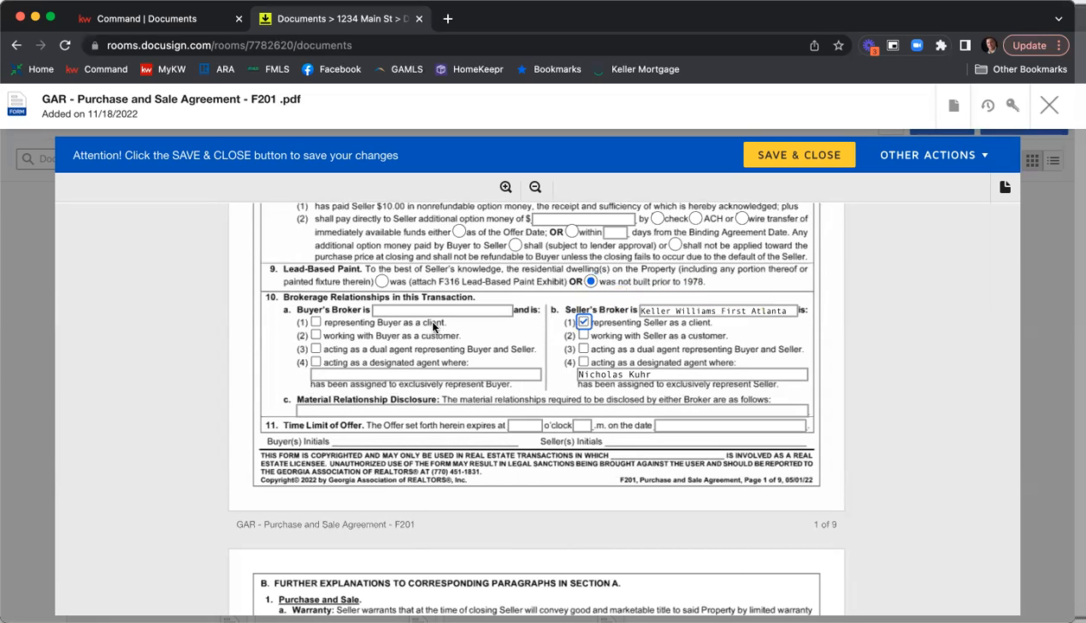
pyautogui.click(407, 313)
pyautogui.write('Harry Norman')
pyautogui.click(316, 322)
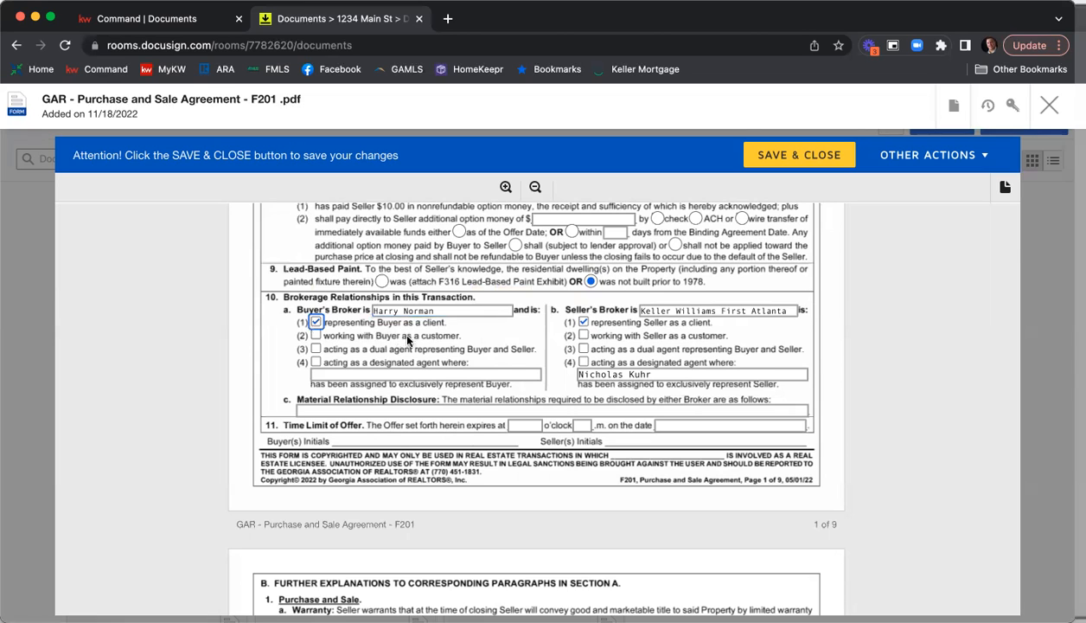
# Enter N/A for the Material Relationship Disclosure in the Brokerage Relationships section.
pyautogui.scroll(-1, 450, 339)
pyautogui.click(531, 378)
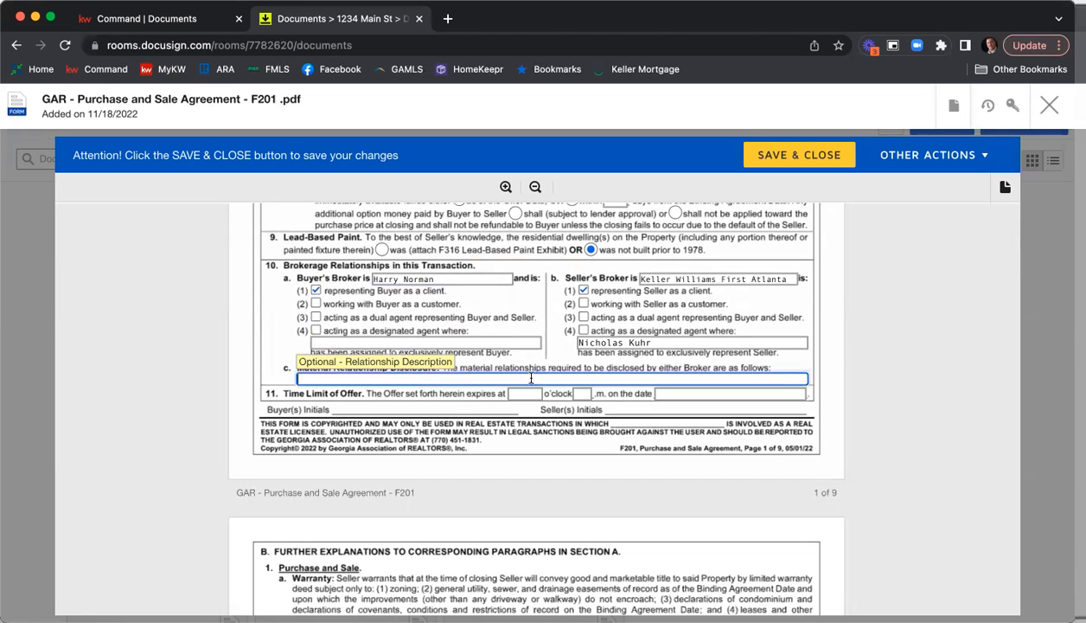
pyautogui.write('N/A')
# Set the Time Limit of Offer to expire at 12 o'clock p.m. on 11/19/2022.
pyautogui.click(515, 391)
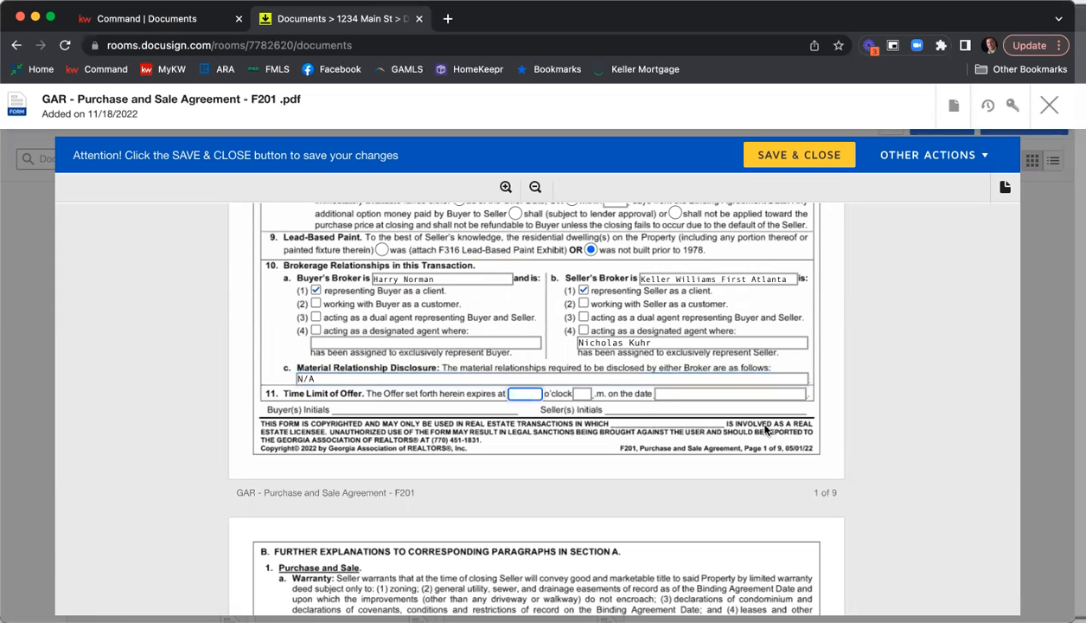
pyautogui.write('12')
pyautogui.press('Tab')
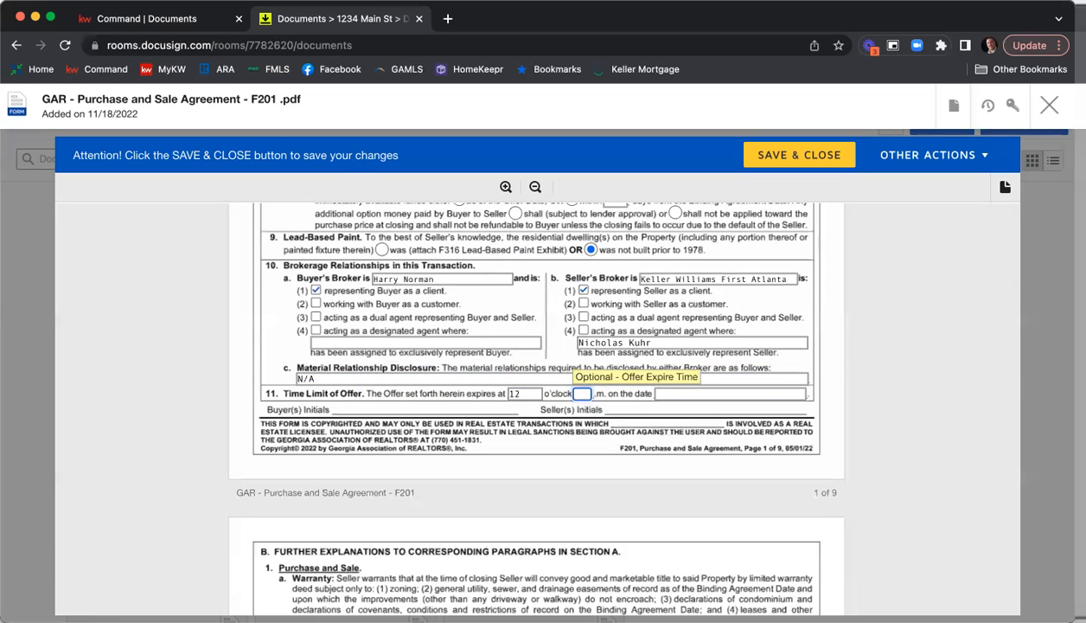
pyautogui.write('p')
pyautogui.press('Tab')
pyautogui.write('1')
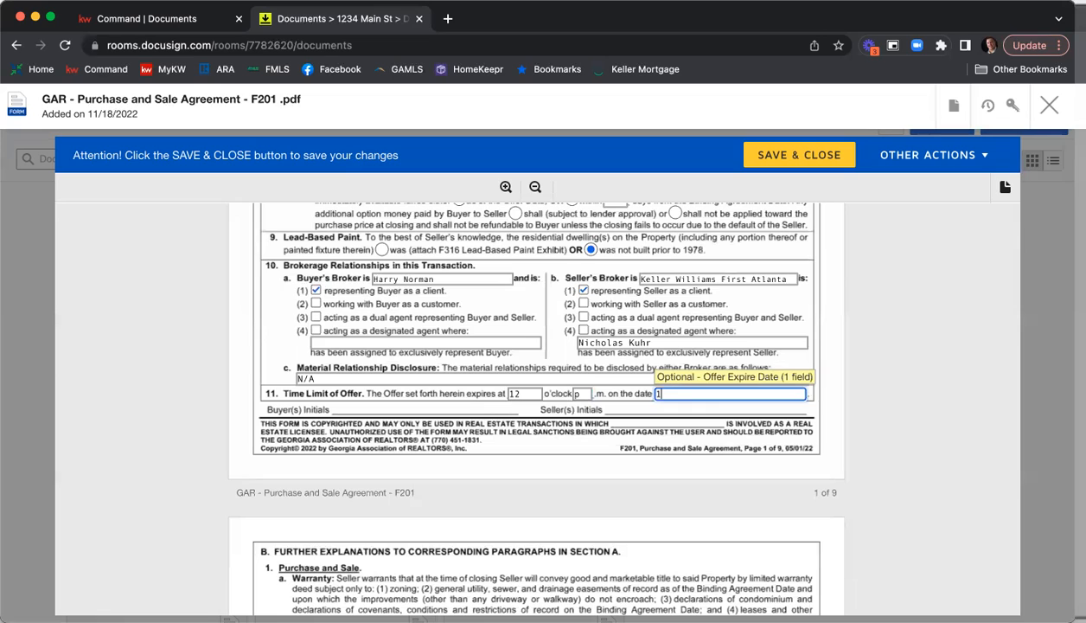
pyautogui.write('1/19/20220')
pyautogui.press('BackSpace')
pyautogui.click(876, 353)
# Deselect the All Cash Sale Exhibit (F401) in the Exhibits and Addenda section of page 8.
pyautogui.scroll(-10, 881, 349)
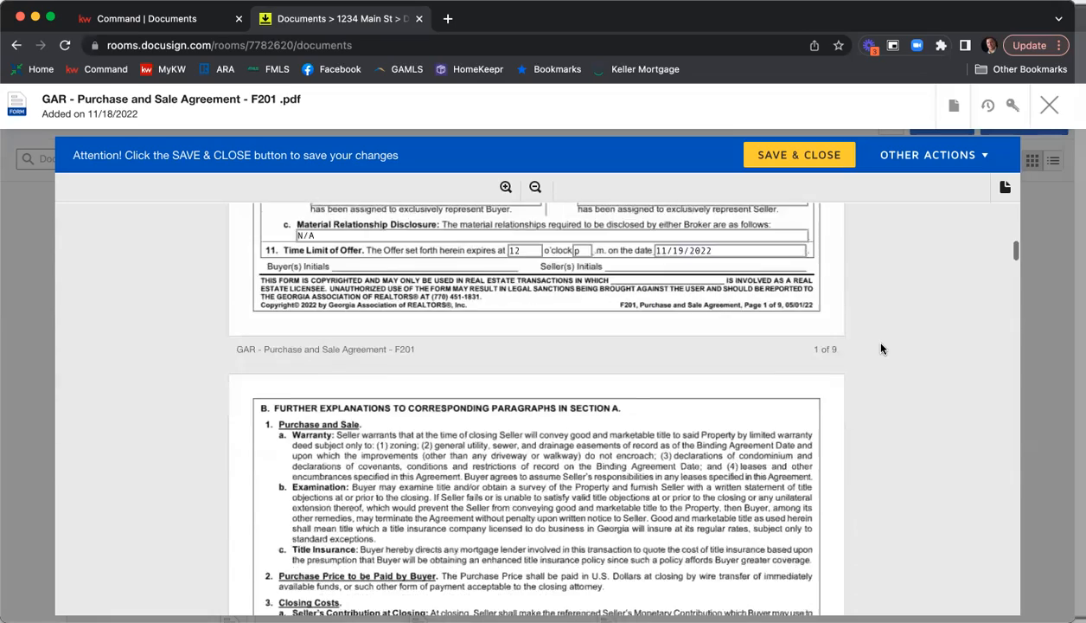
pyautogui.scroll(-10, 884, 349)
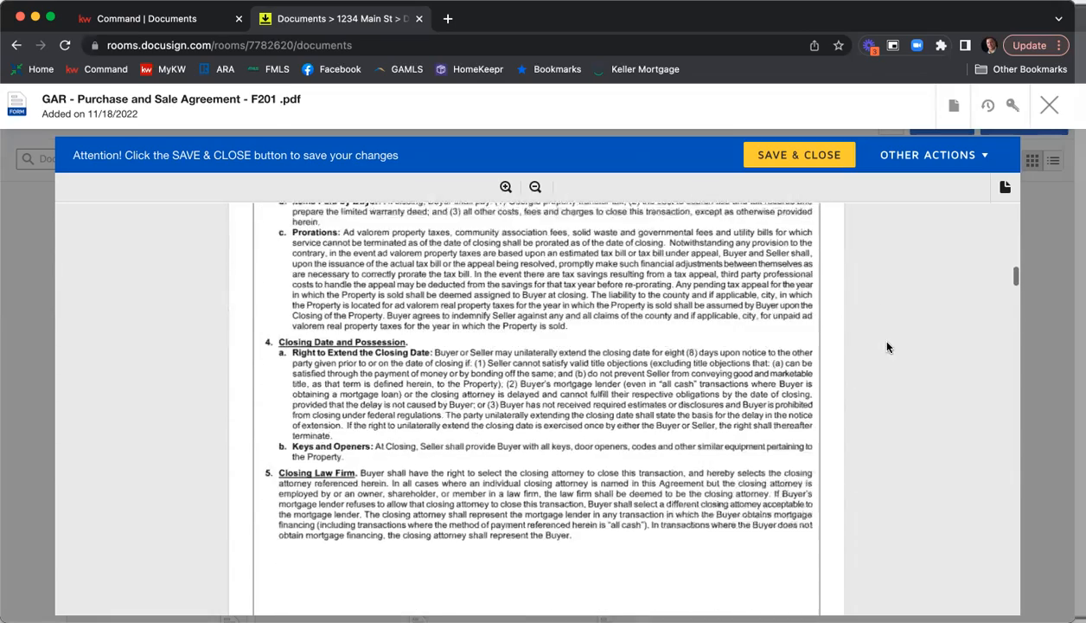
pyautogui.scroll(-4, 886, 350)
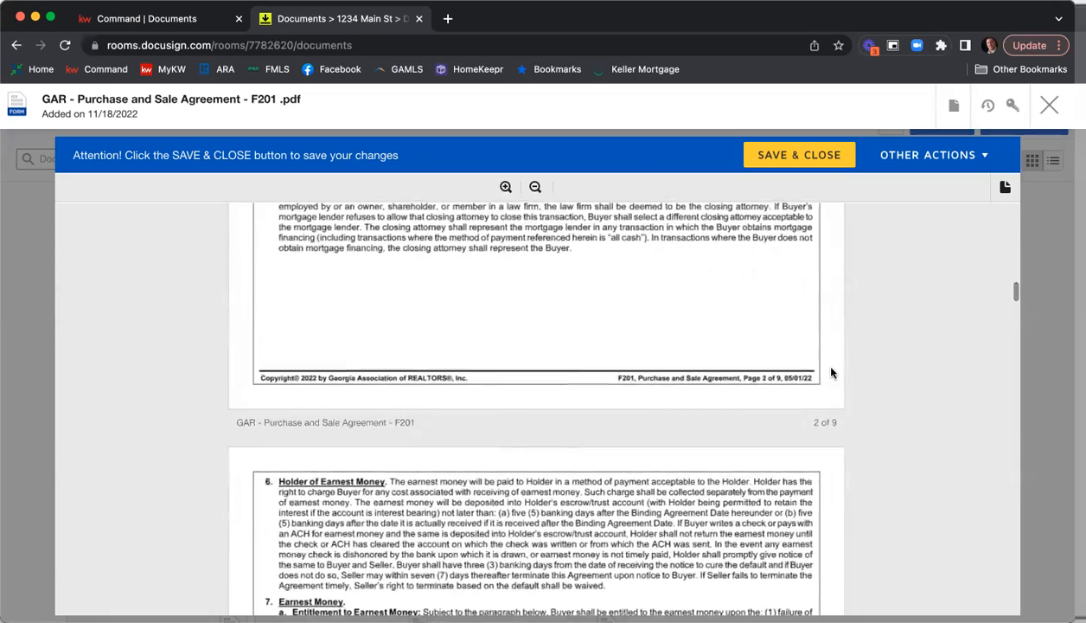
pyautogui.scroll(-5, 895, 355)
pyautogui.scroll(-10, 899, 358)
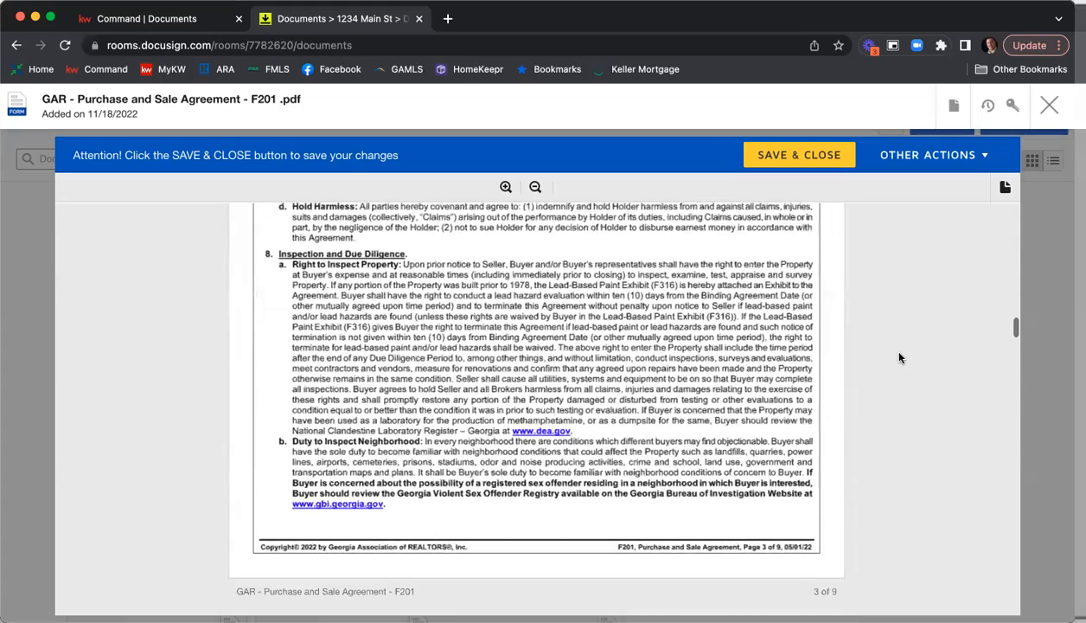
pyautogui.scroll(-10, 899, 357)
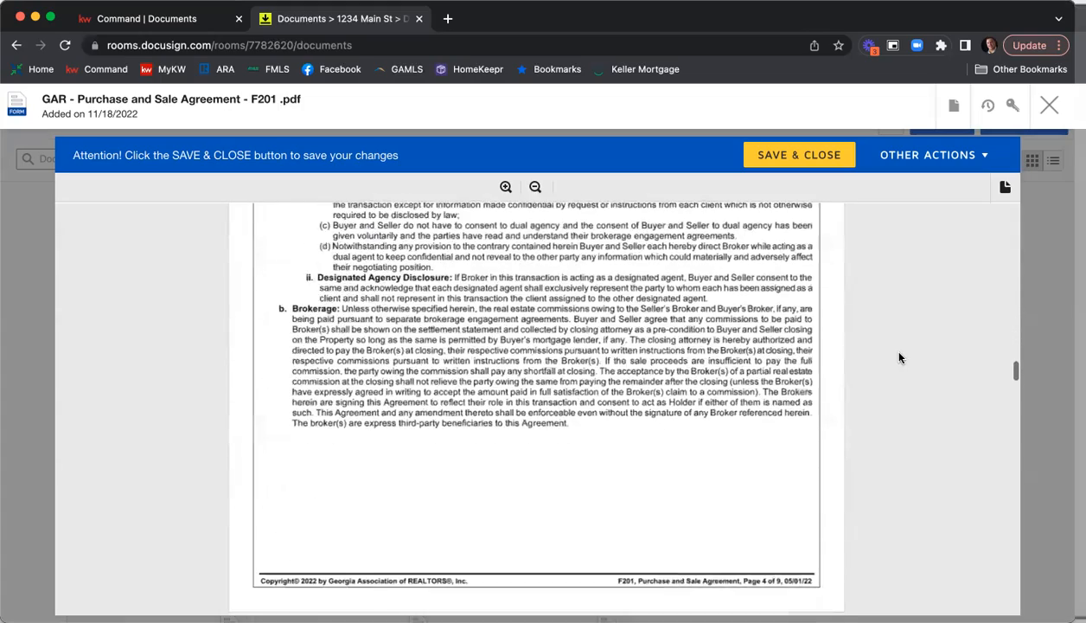
pyautogui.scroll(-10, 899, 357)
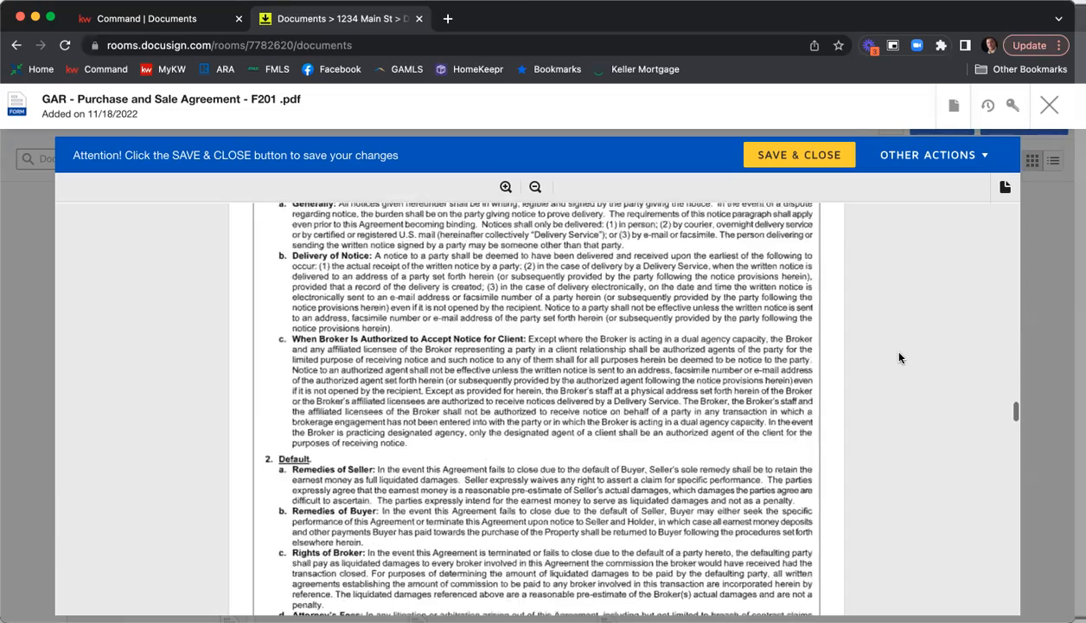
pyautogui.scroll(-10, 900, 357)
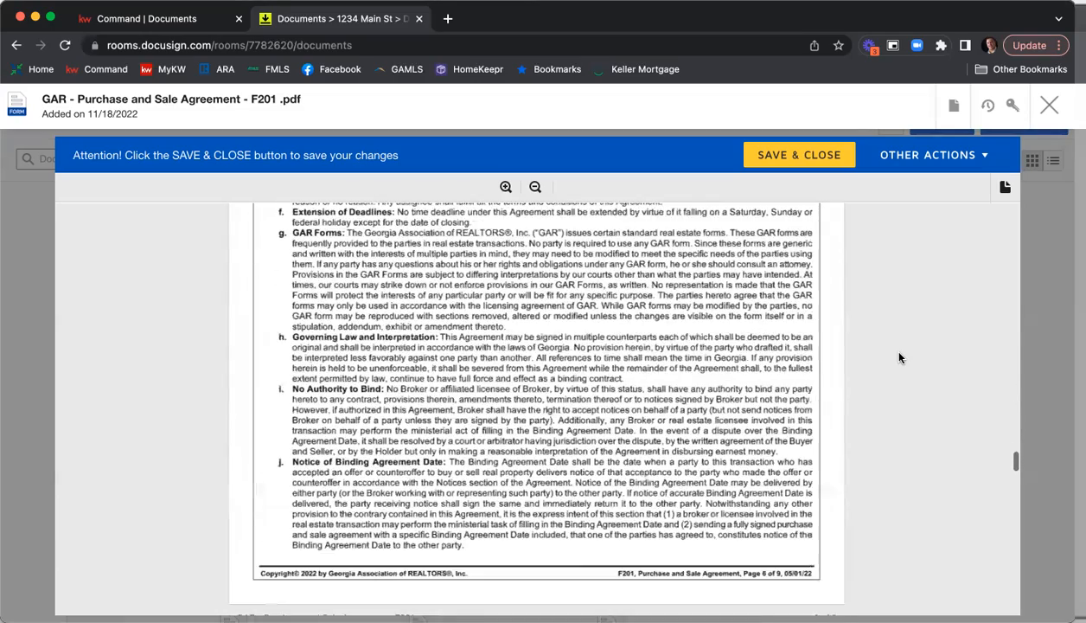
pyautogui.scroll(-10, 899, 357)
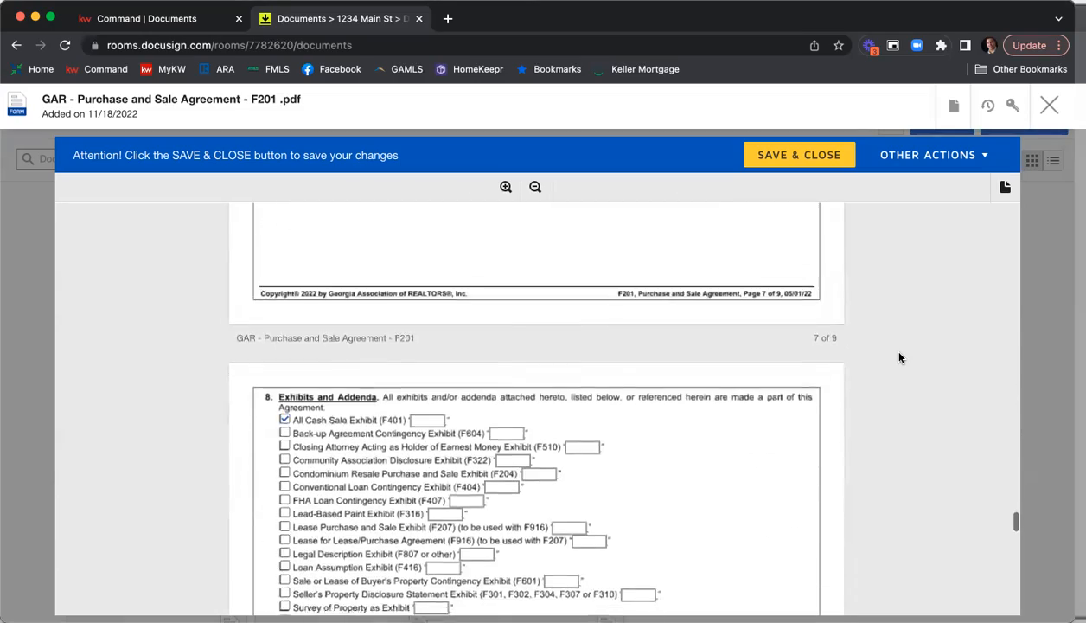
pyautogui.scroll(-2, 899, 357)
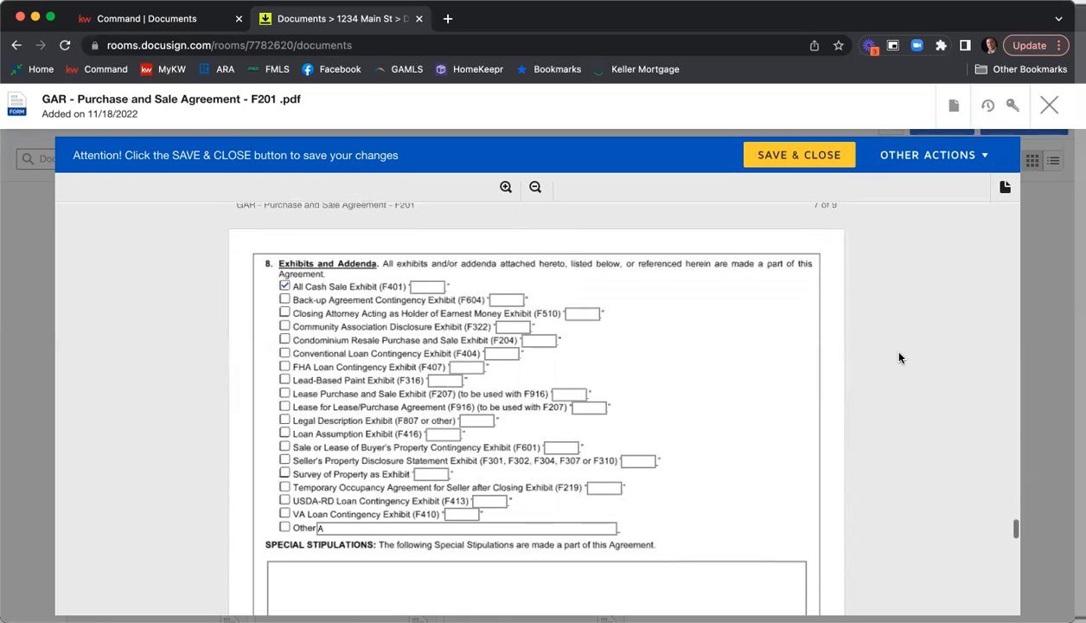
pyautogui.click(284, 288)
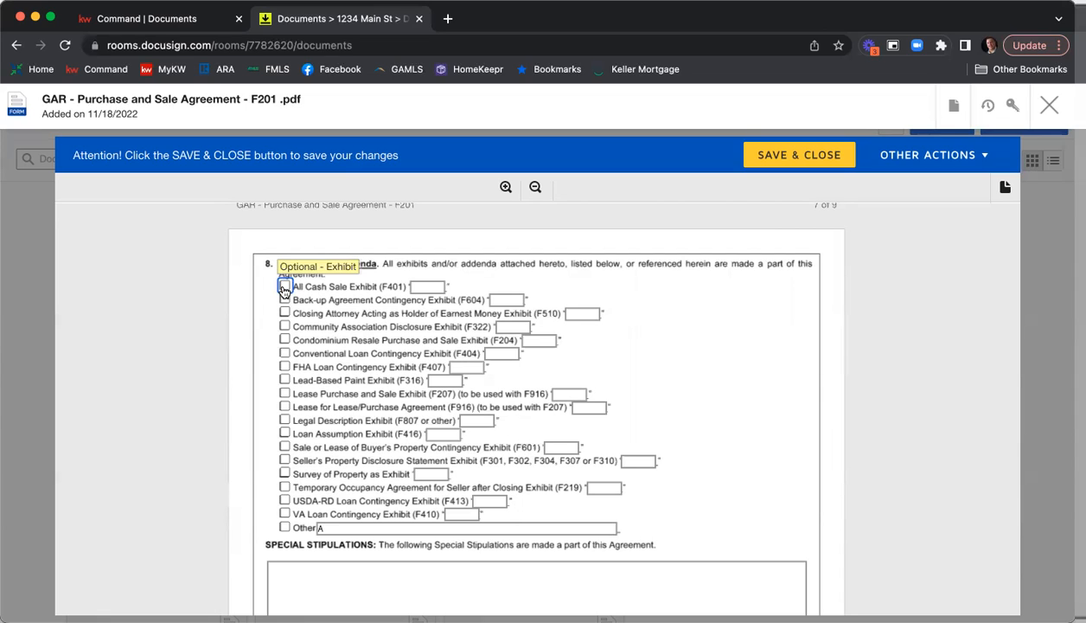
# Include the Seller's Property Disclosure Statement Exhibit in the addenda list and label it A.
pyautogui.scroll(-1, 255, 316)
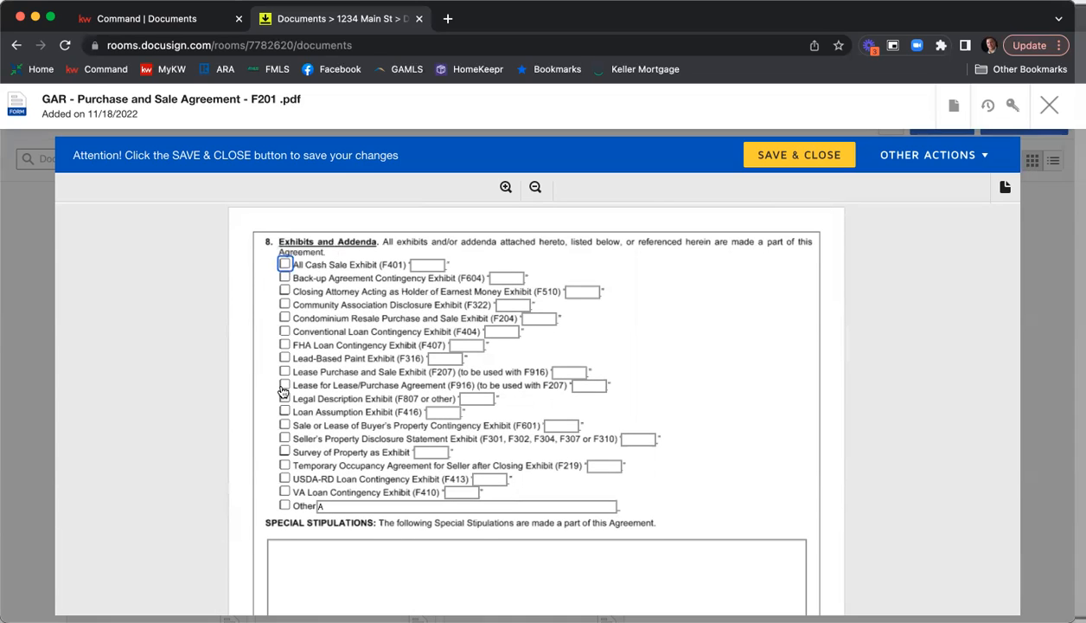
pyautogui.click(285, 439)
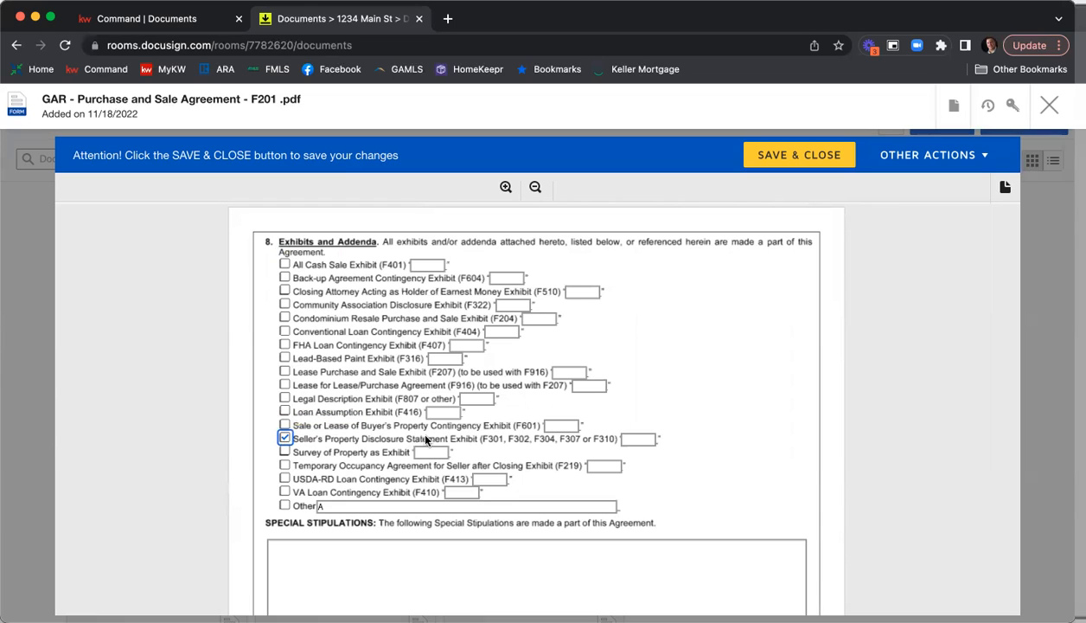
pyautogui.click(647, 439)
pyautogui.write('A')
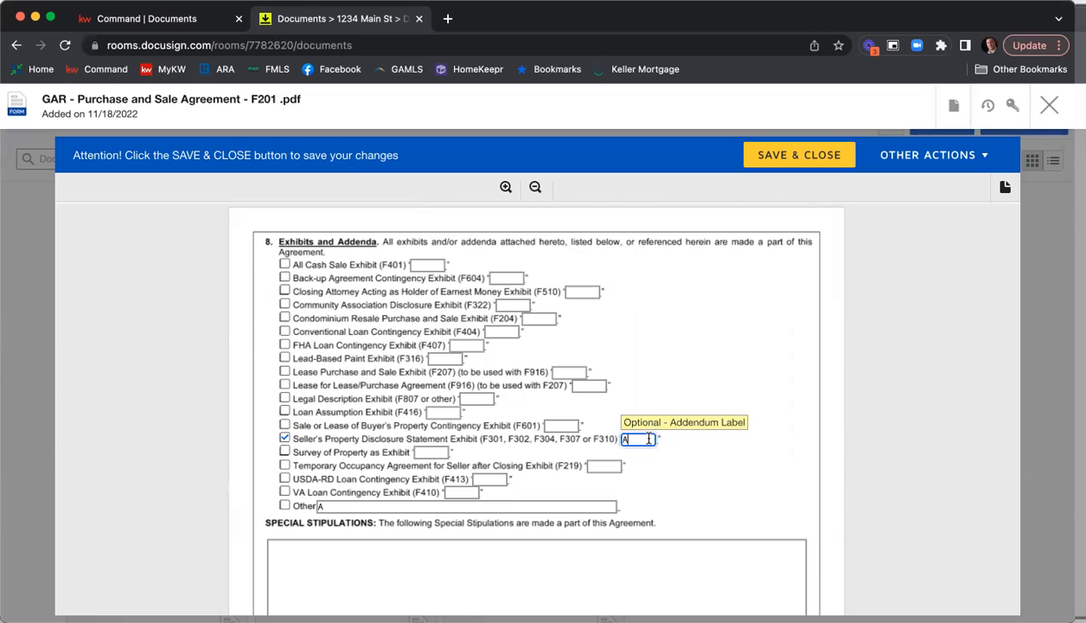
# Include the Community Association Disclosure Exhibit (F322) labelled B and clear the text in the Other exhibit entry.
pyautogui.click(285, 305)
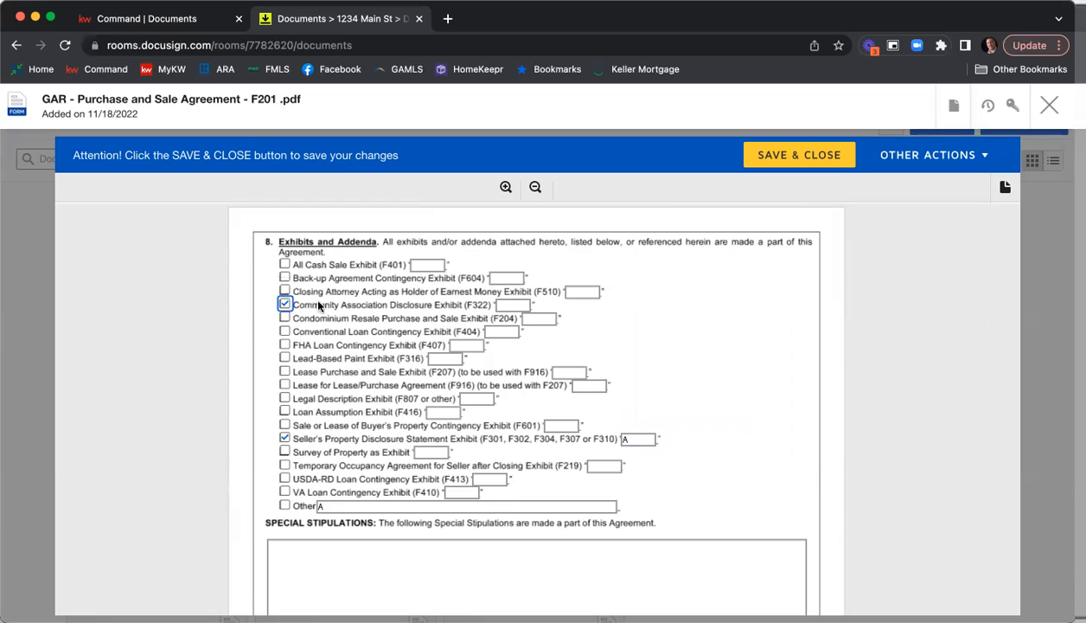
pyautogui.click(517, 305)
pyautogui.write('B')
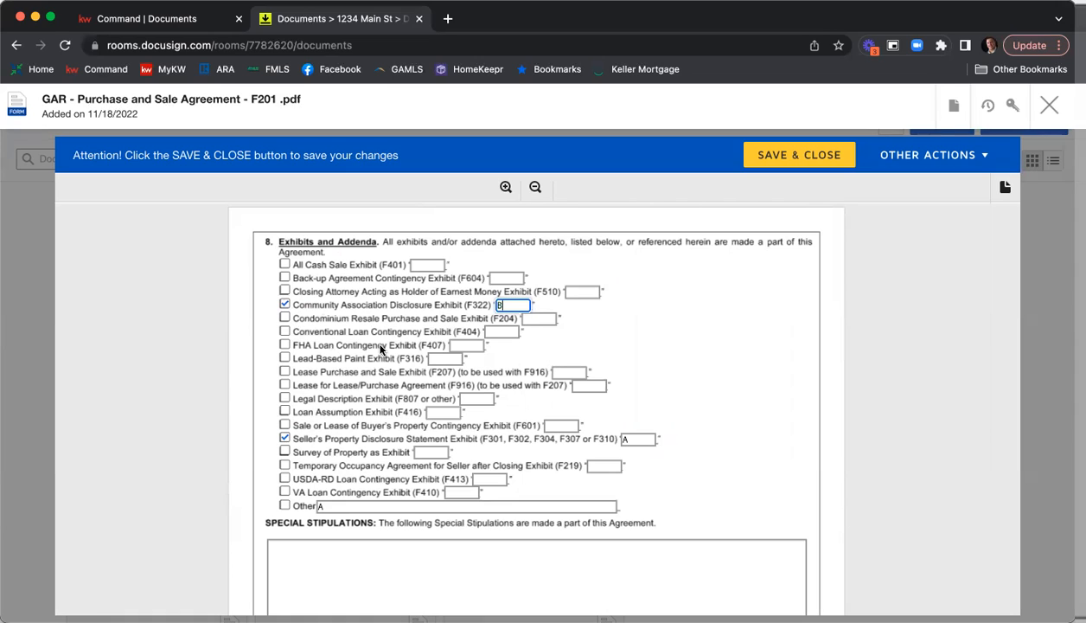
pyautogui.click(322, 506)
pyautogui.click(817, 386)
# Enter "You can type in any stipulation that you would like." under Special Stipulations.
pyautogui.scroll(-3, 823, 330)
pyautogui.scroll(-2, 822, 330)
pyautogui.click(583, 417)
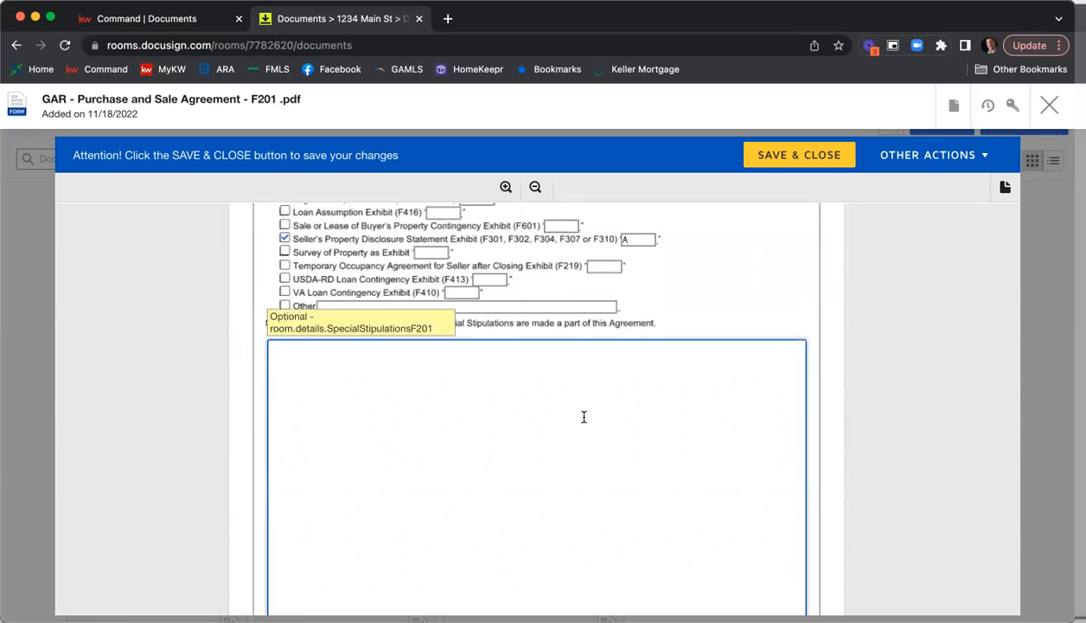
pyautogui.write('You can type in any stipulation that you would like.')
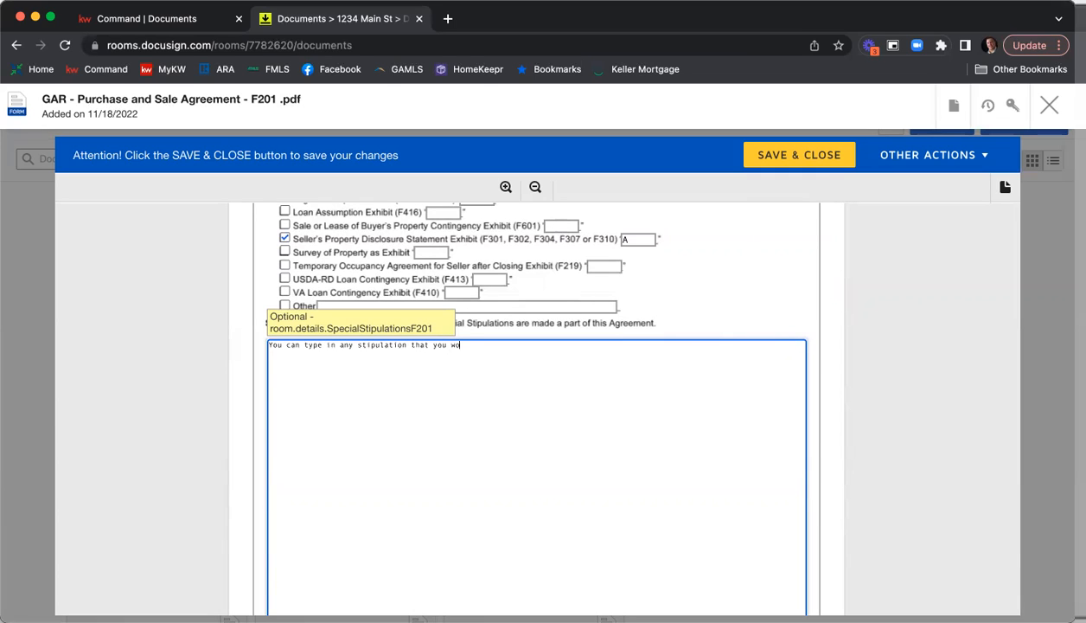
# Add a second special stipulation on a new line reading "Seller to clean the house prior to closing after moving out.".
pyautogui.press('Return')
pyautogui.write('Seller to cleanr th')
pyautogui.press('BackSpace')
pyautogui.press('BackSpace')
pyautogui.press('BackSpace')
pyautogui.write('the house prop')
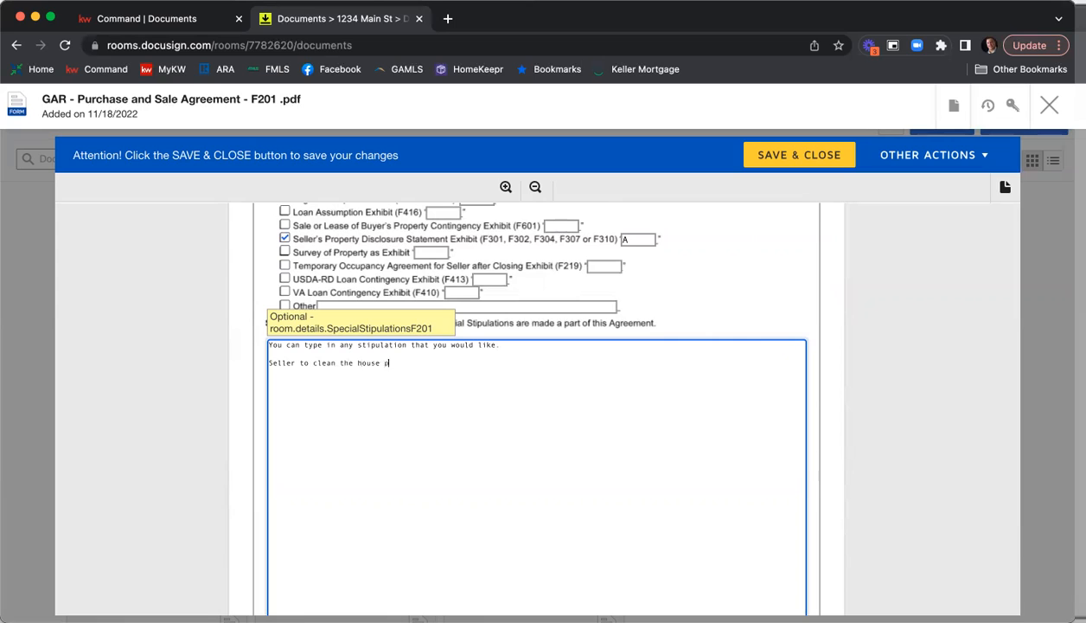
pyautogui.press('BackSpace')
pyautogui.write('or')
pyautogui.write('o moving out')
pyautogui.press('BackSpace')
pyautogui.press('BackSpace')
pyautogui.press('BackSpace')
pyautogui.press('BackSpace')
pyautogui.press('BackSpace')
pyautogui.press('BackSpace')
pyautogui.press('BackSpace')
pyautogui.press('BackSpace')
pyautogui.press('BackSpace')
pyautogui.press('BackSpace')
pyautogui.write('closing after moving out.')
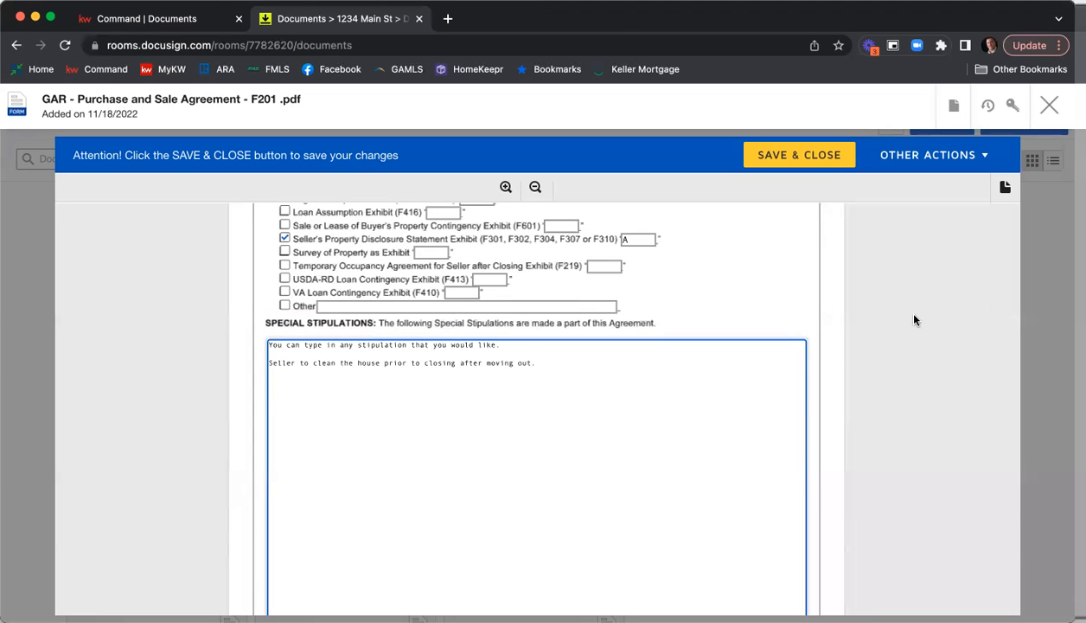
# Enter Atlanta as the REALTOR membership and KWFA01 as the MLS office code in the seller's broker information on page 9.
pyautogui.scroll(-10, 914, 322)
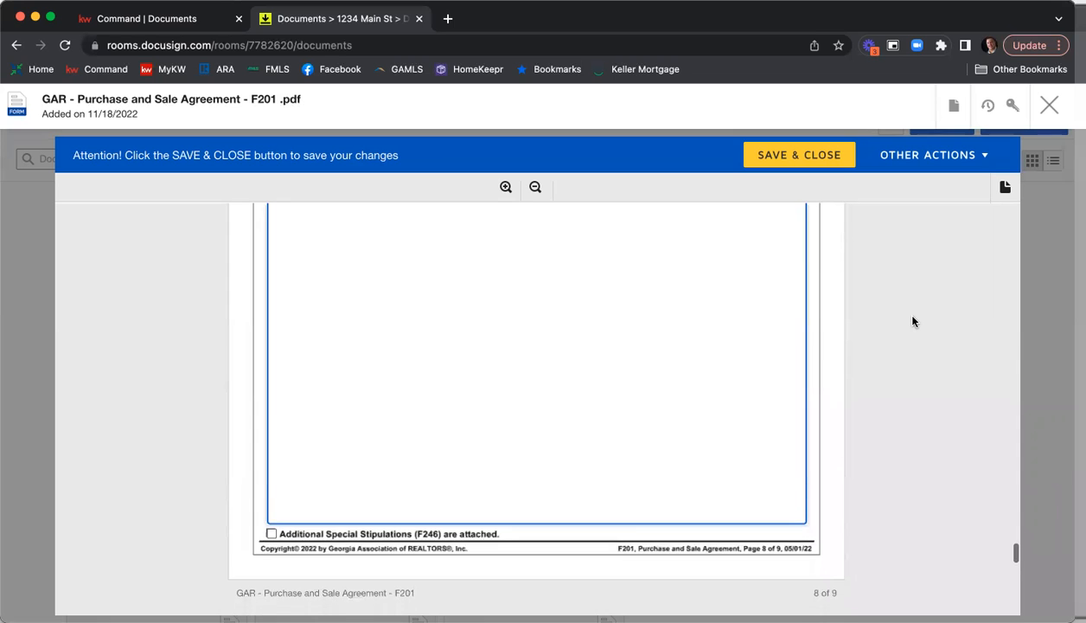
pyautogui.scroll(-5, 913, 323)
pyautogui.scroll(-5, 913, 322)
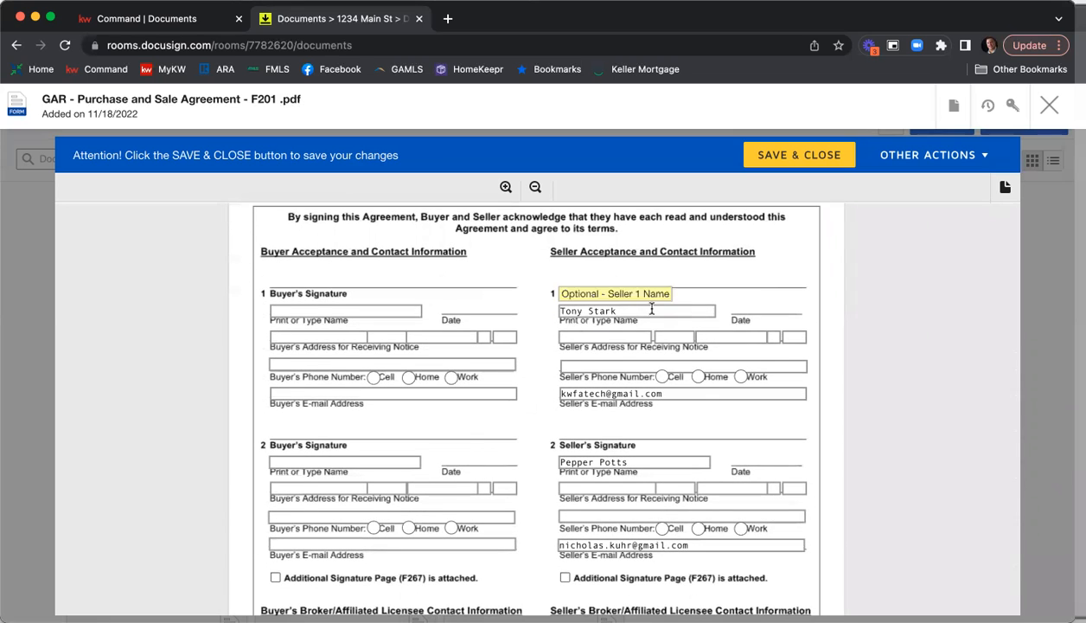
pyautogui.scroll(-1, 776, 369)
pyautogui.scroll(-3, 700, 326)
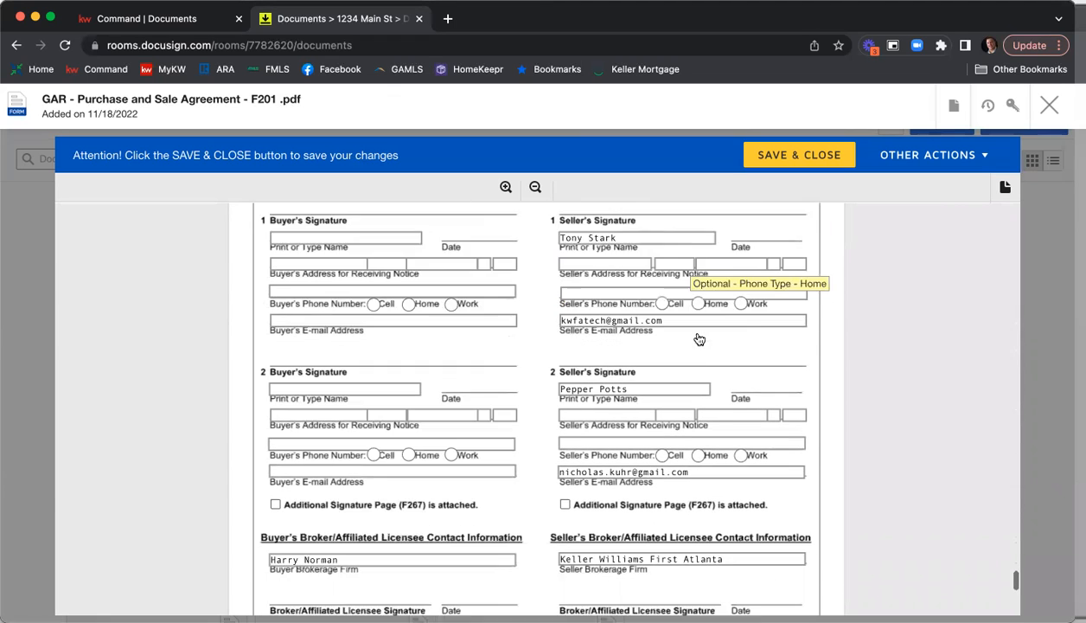
pyautogui.scroll(-3, 651, 424)
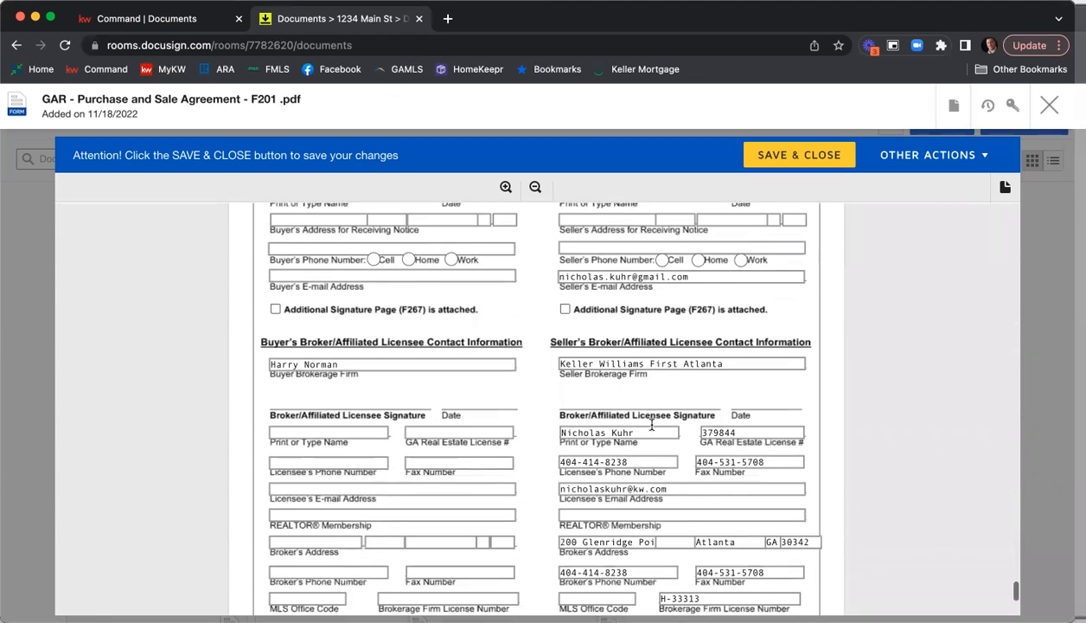
pyautogui.write('Atlanta')
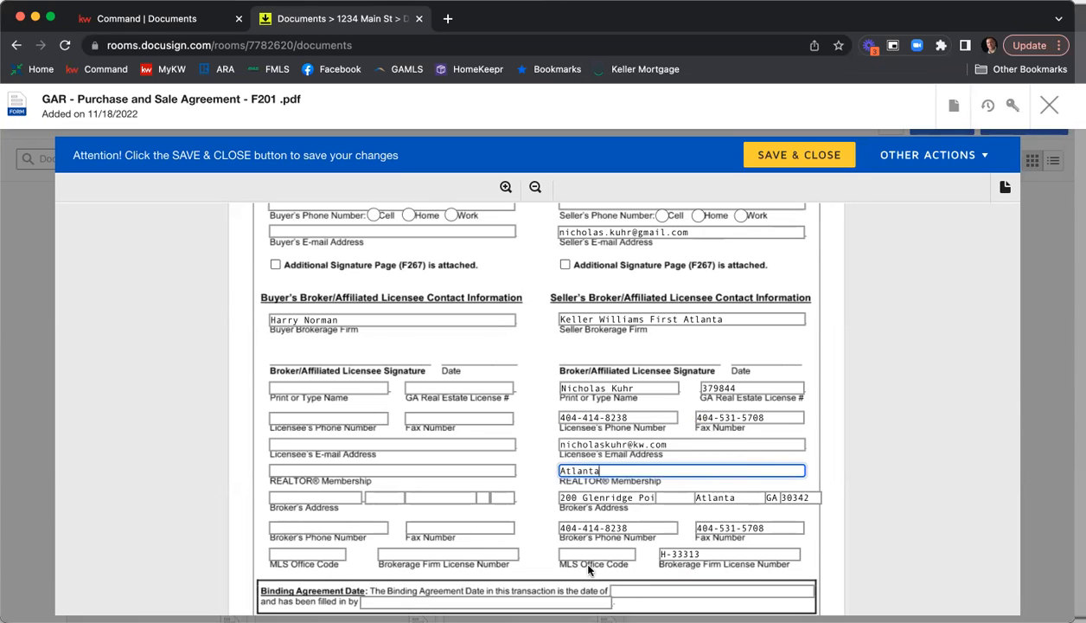
pyautogui.click(588, 554)
pyautogui.write('KWFA01')
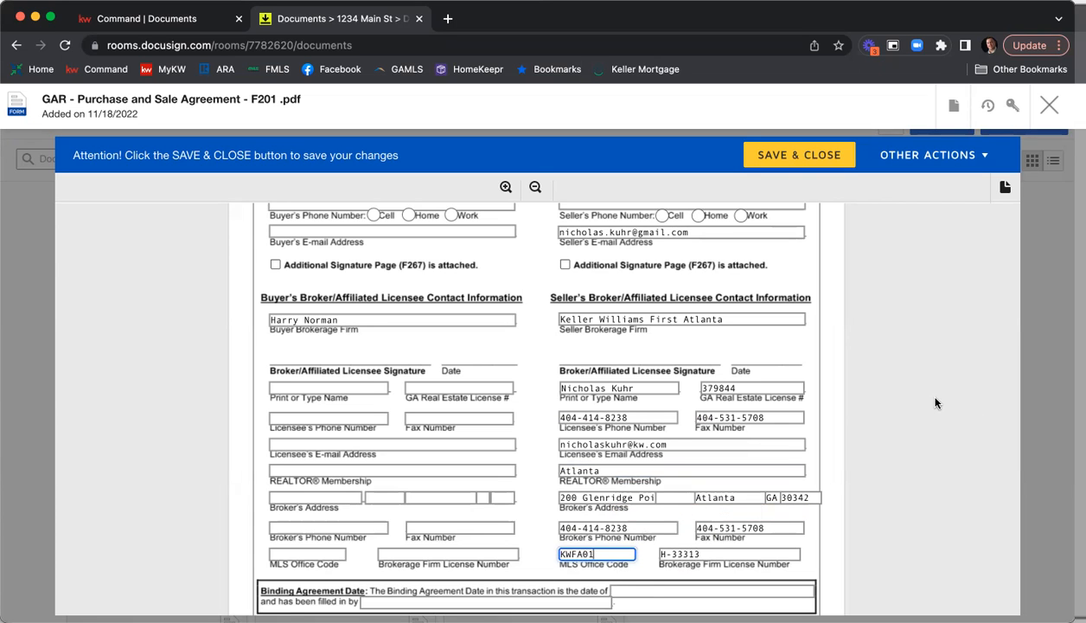
# Review the buyer, seller and broker contact information on page 9, and save and close the Purchase and Sale Agreement.
pyautogui.scroll(3, 935, 403)
pyautogui.scroll(2, 935, 403)
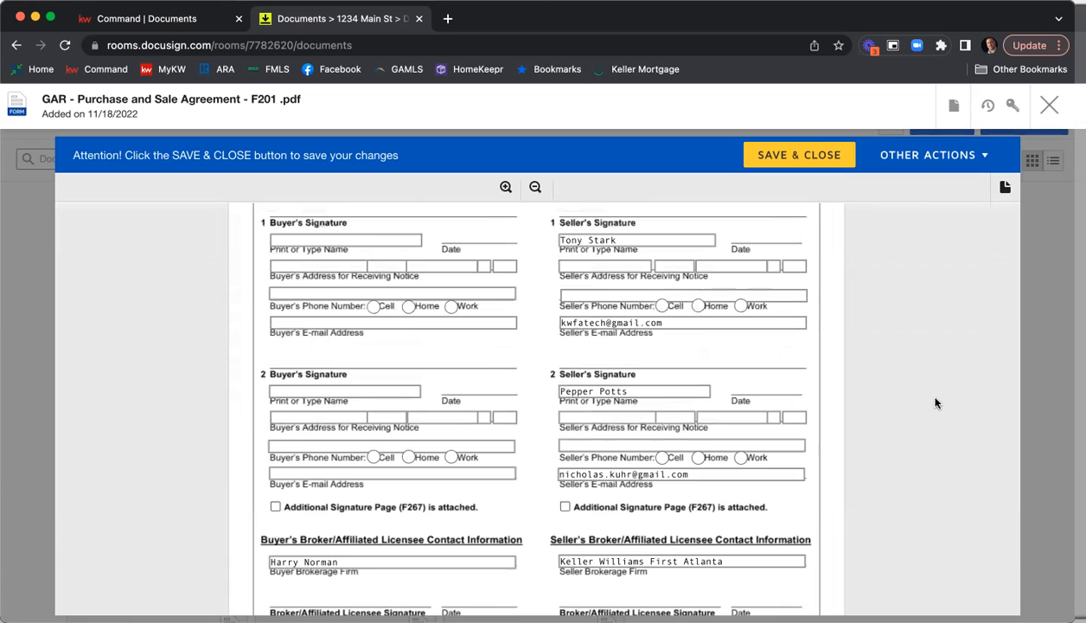
pyautogui.scroll(1, 916, 389)
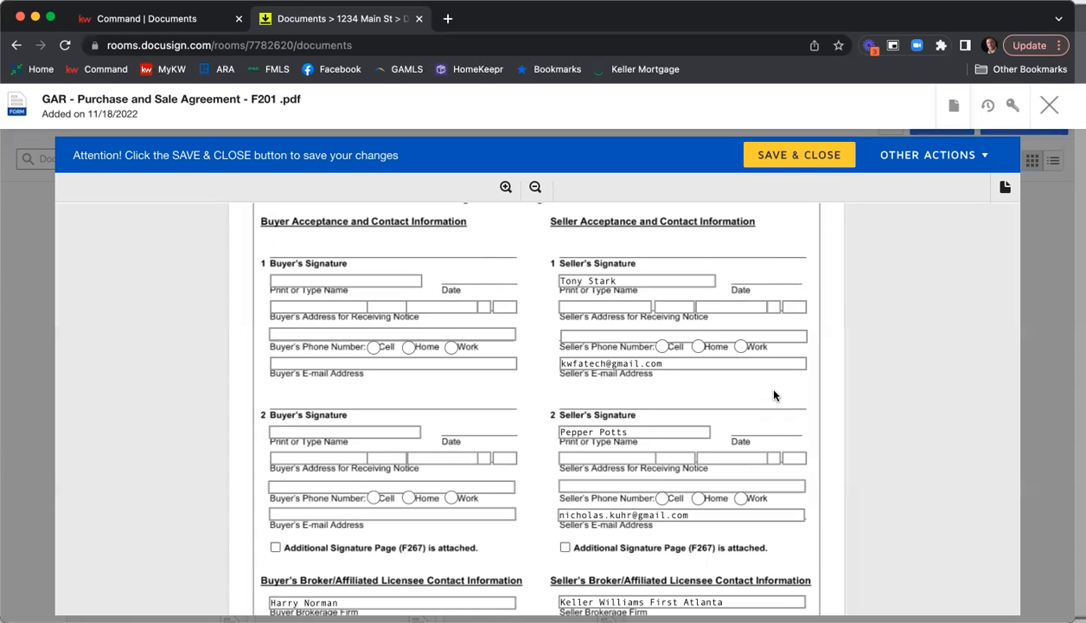
pyautogui.scroll(-1, 822, 370)
pyautogui.scroll(-5, 823, 371)
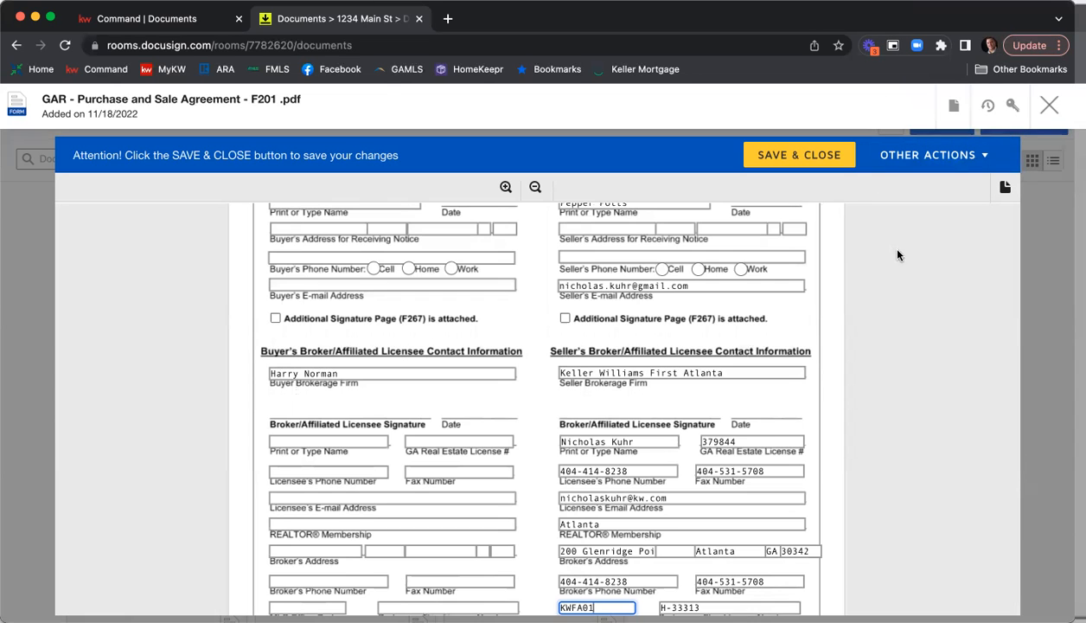
pyautogui.scroll(-3, 900, 261)
pyautogui.scroll(-1, 900, 262)
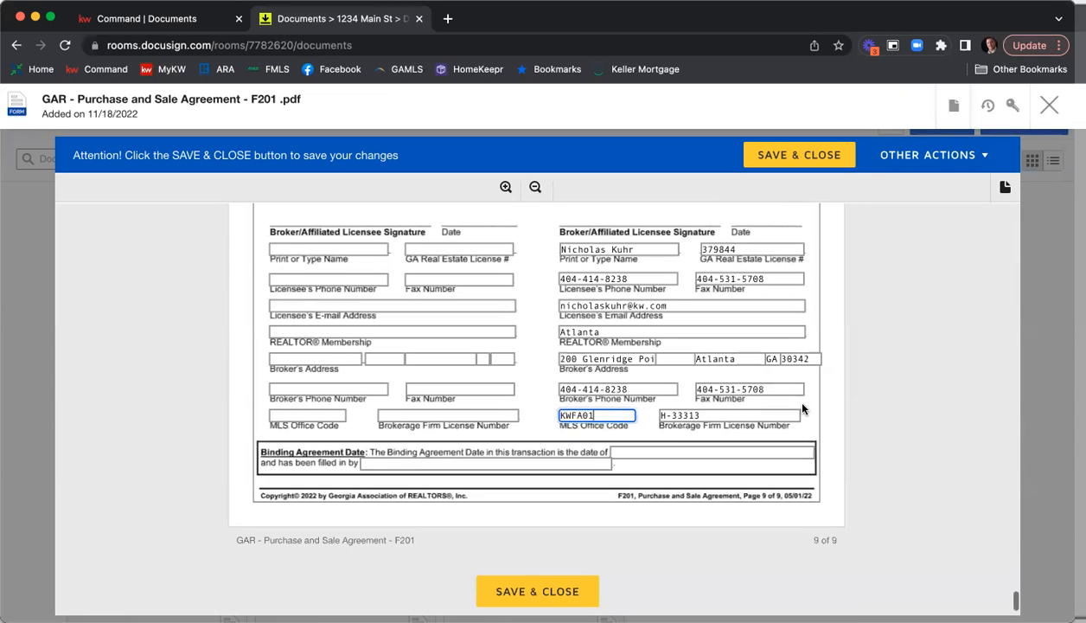
pyautogui.click(551, 587)
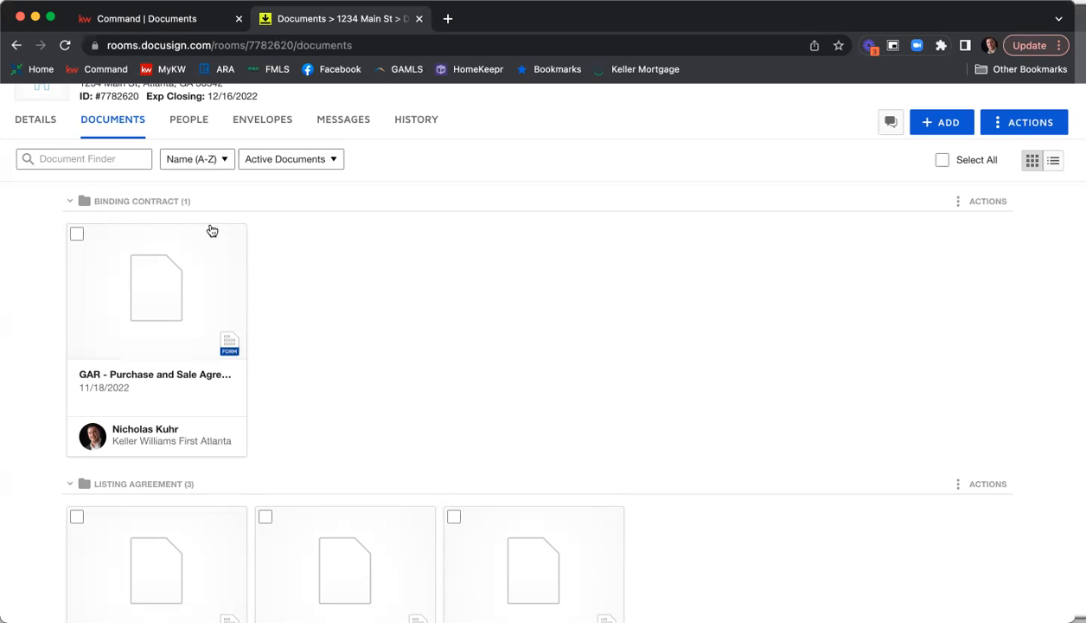
# Select all three Listing Agreement documents and the Purchase and Sale Agreement in the room's documents.
pyautogui.scroll(-2, 201, 416)
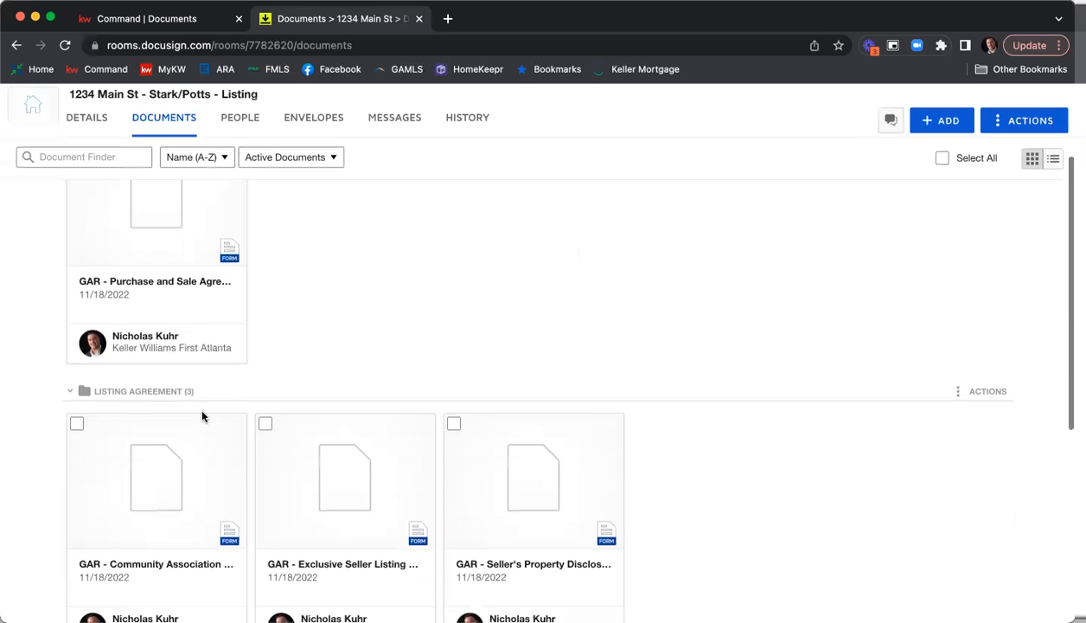
pyautogui.click(76, 423)
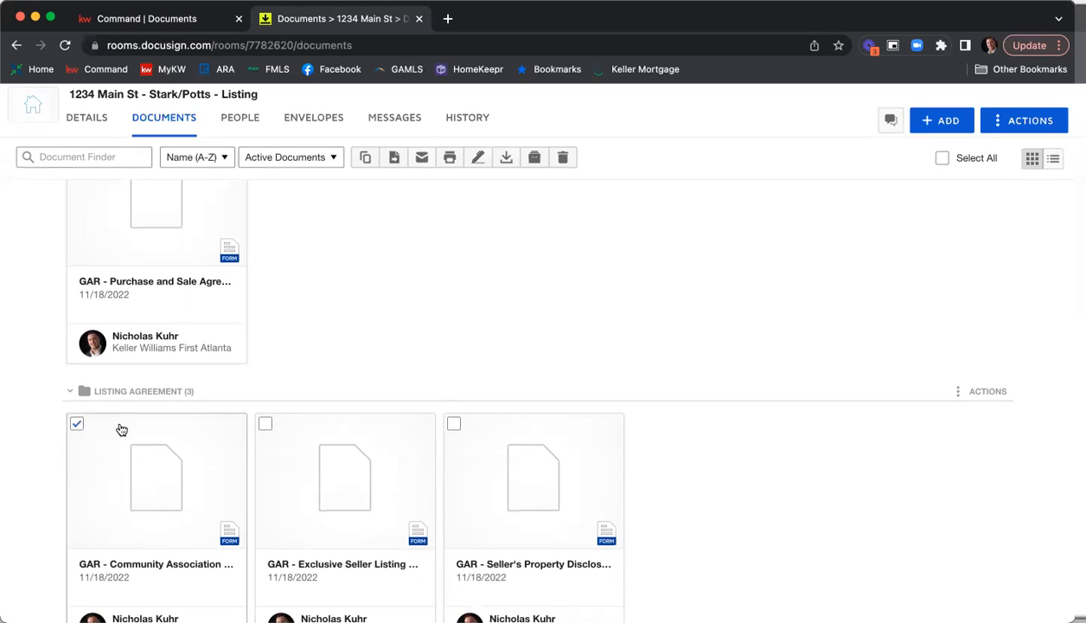
pyautogui.click(266, 423)
pyautogui.click(453, 425)
pyautogui.scroll(4, 346, 415)
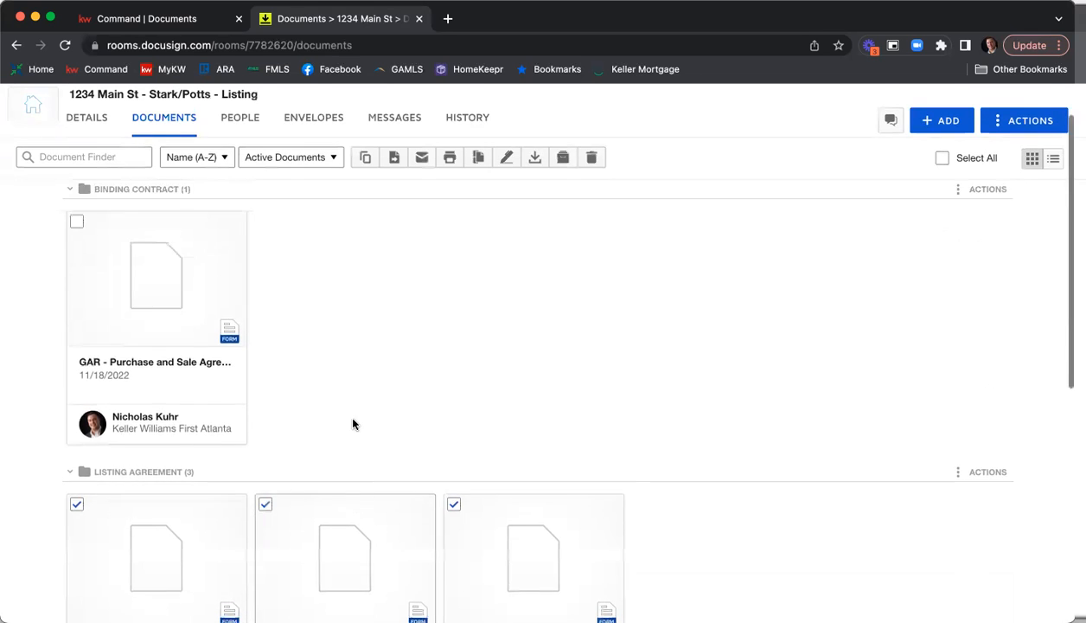
pyautogui.click(77, 312)
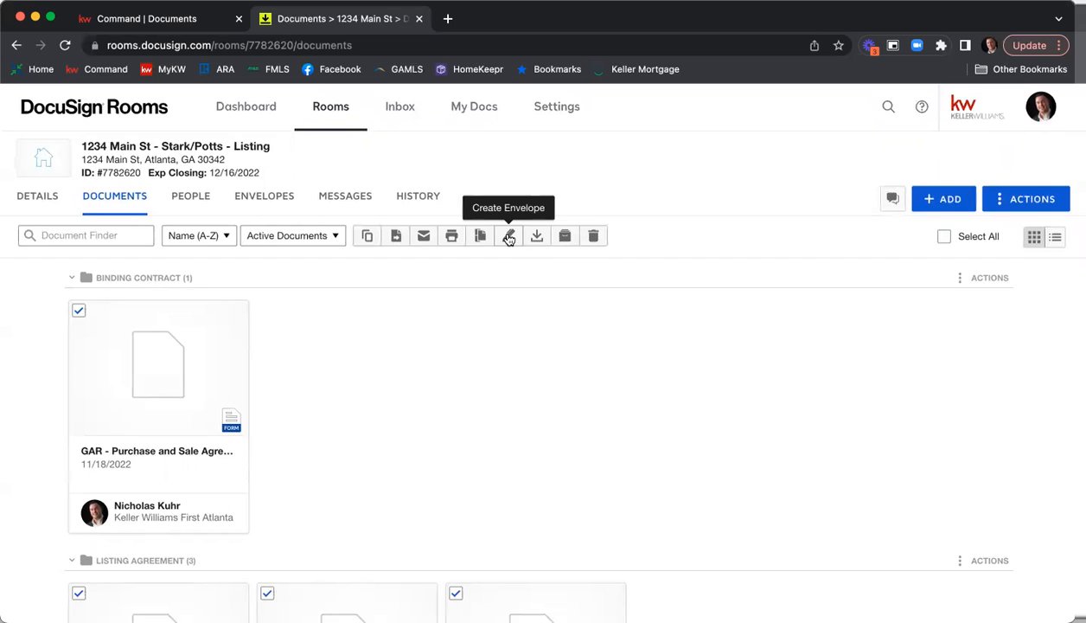
# Create an envelope from the selected documents with Listing Agent, Seller One and Seller Two as recipient roles.
pyautogui.click(509, 236)
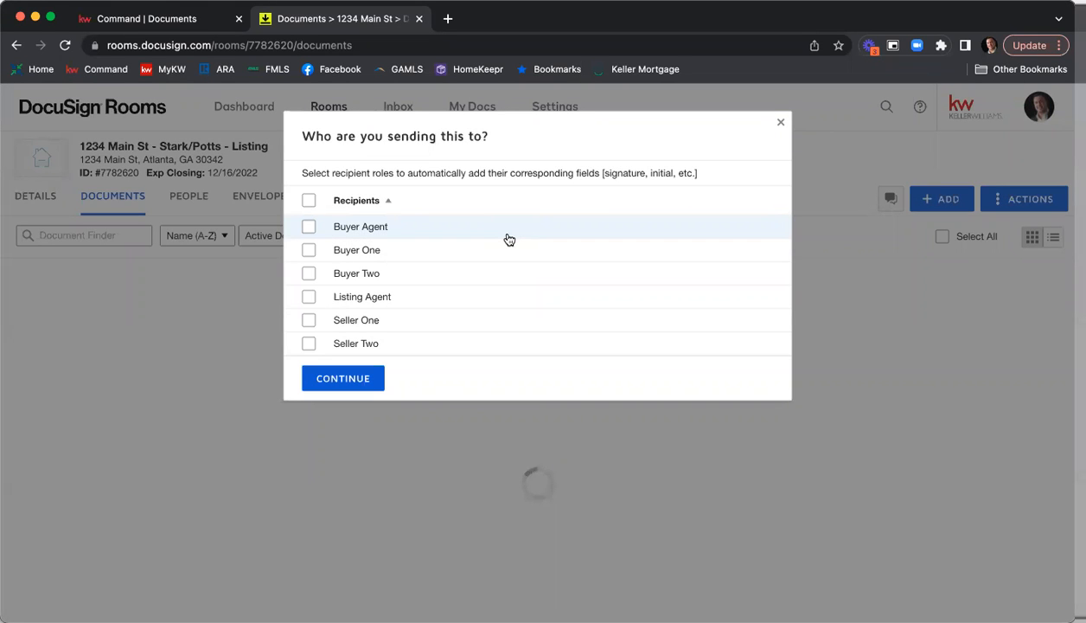
pyautogui.click(310, 299)
pyautogui.click(309, 321)
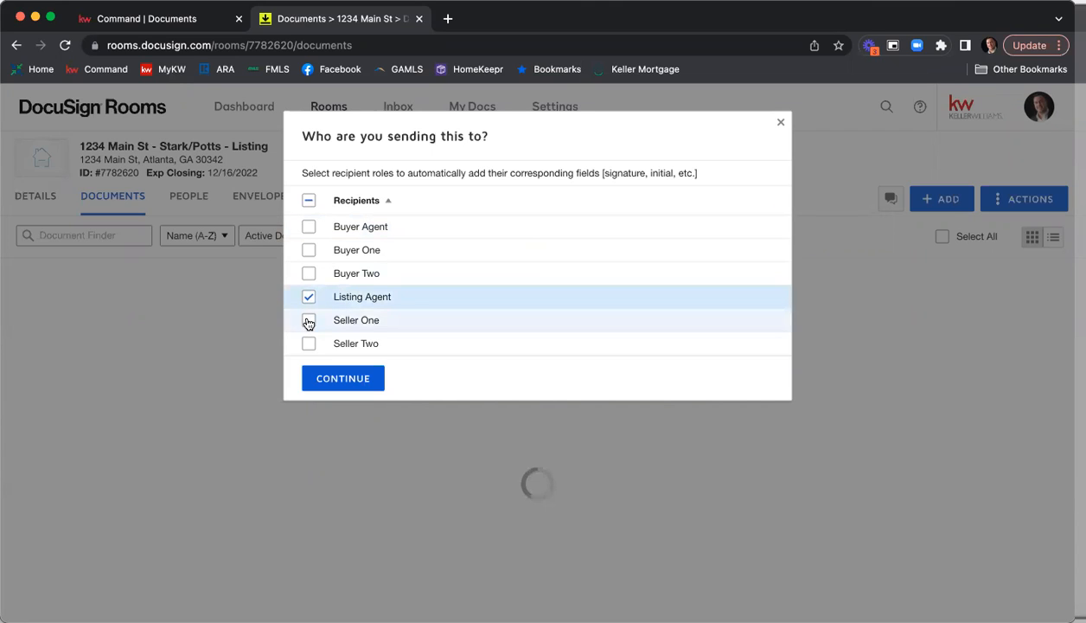
pyautogui.click(309, 343)
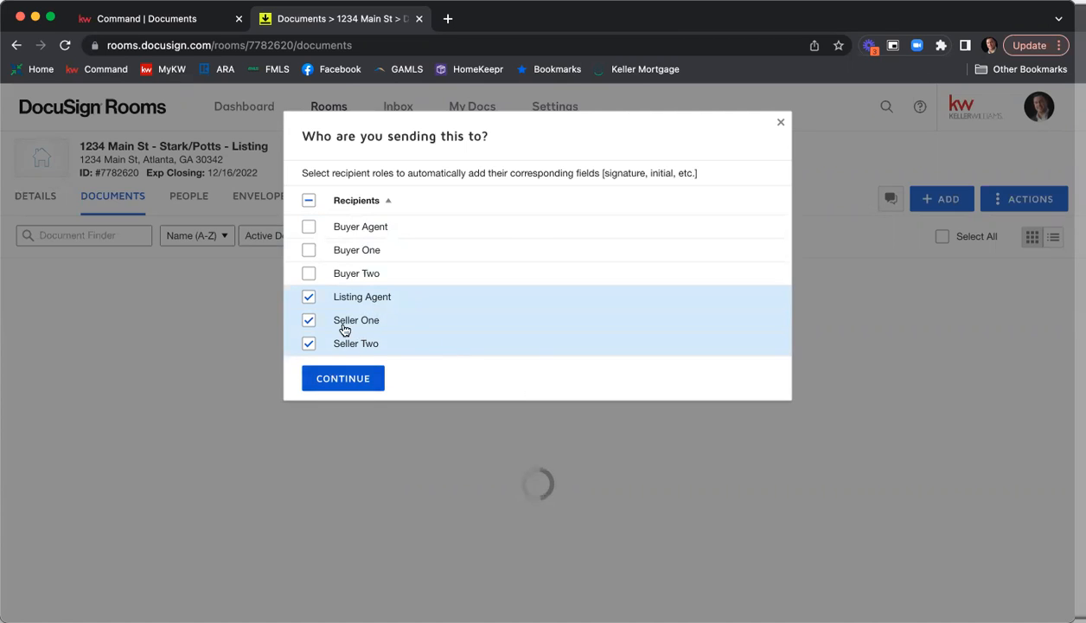
pyautogui.click(343, 381)
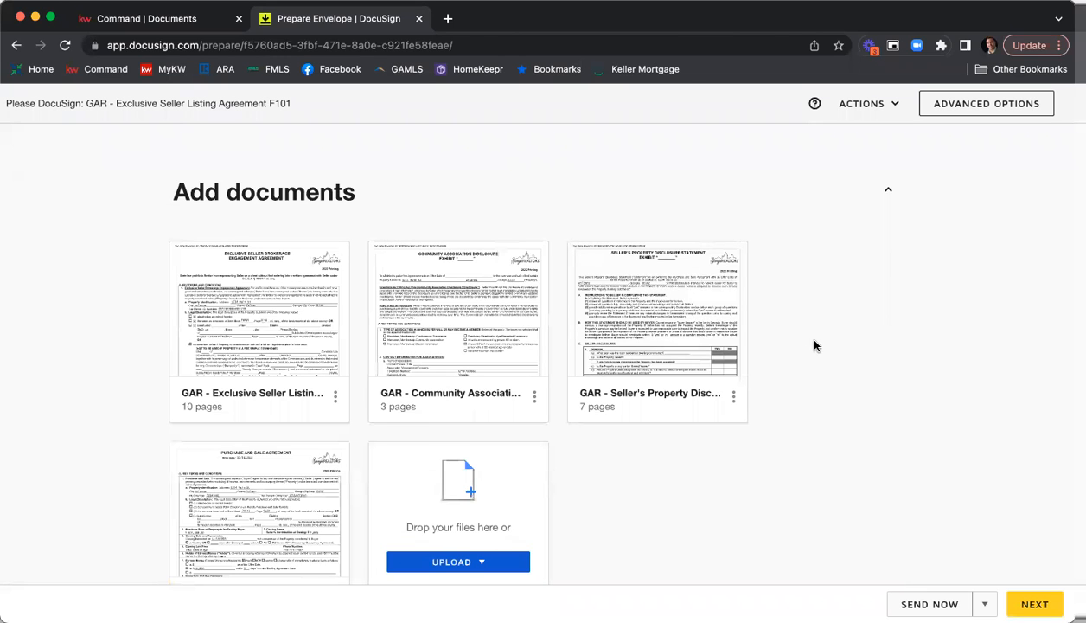
# Choose to add template documents to the envelope, browse those shared with the account, and sort them by name.
pyautogui.scroll(-1, 814, 345)
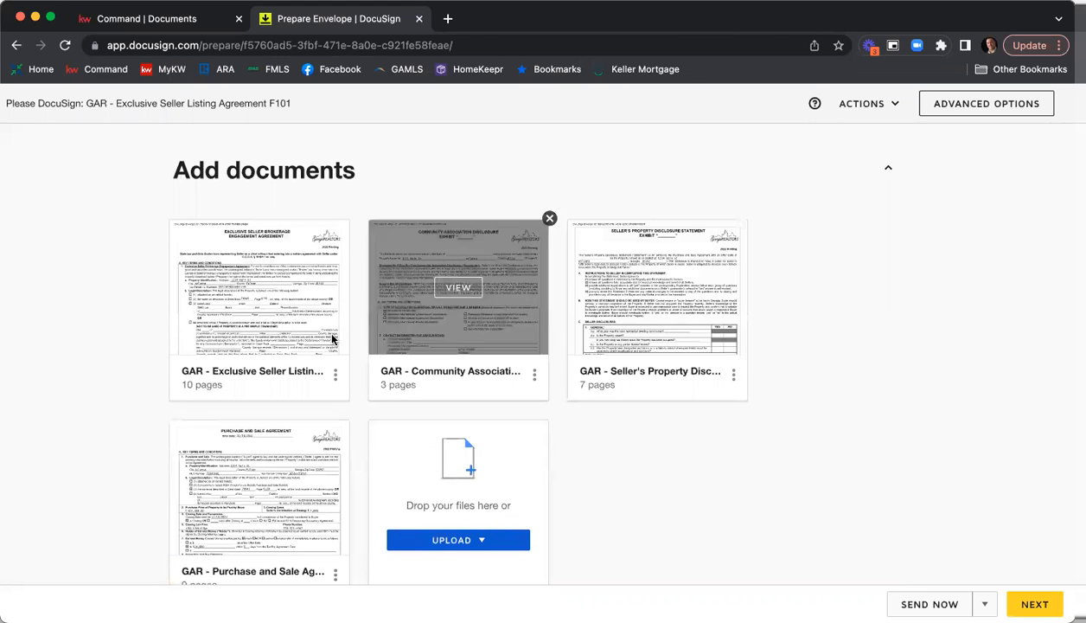
pyautogui.scroll(-3, 223, 372)
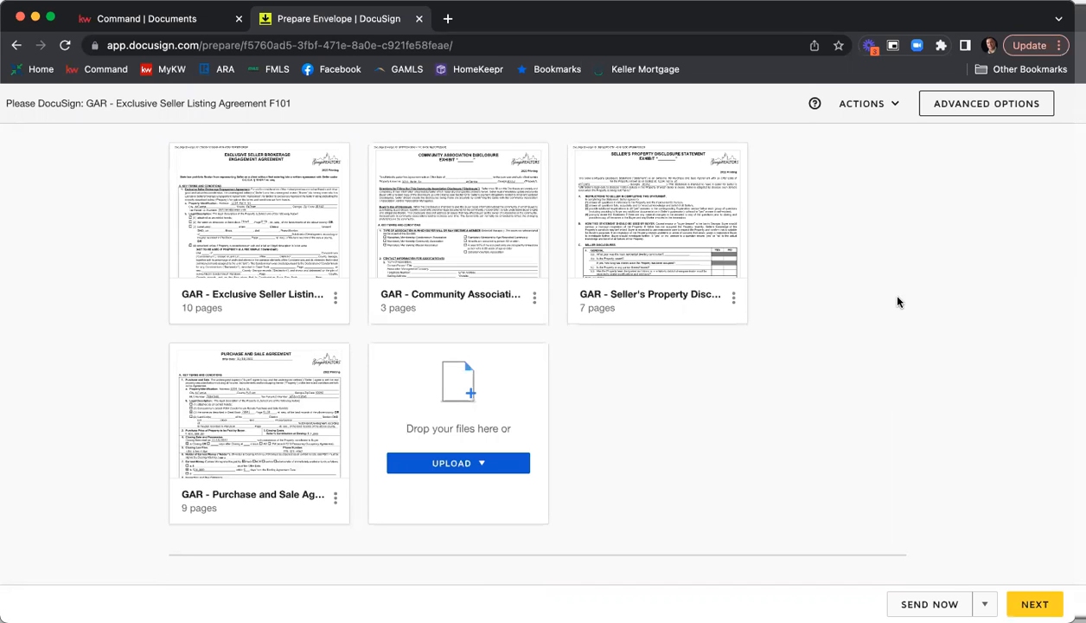
pyautogui.scroll(2, 668, 408)
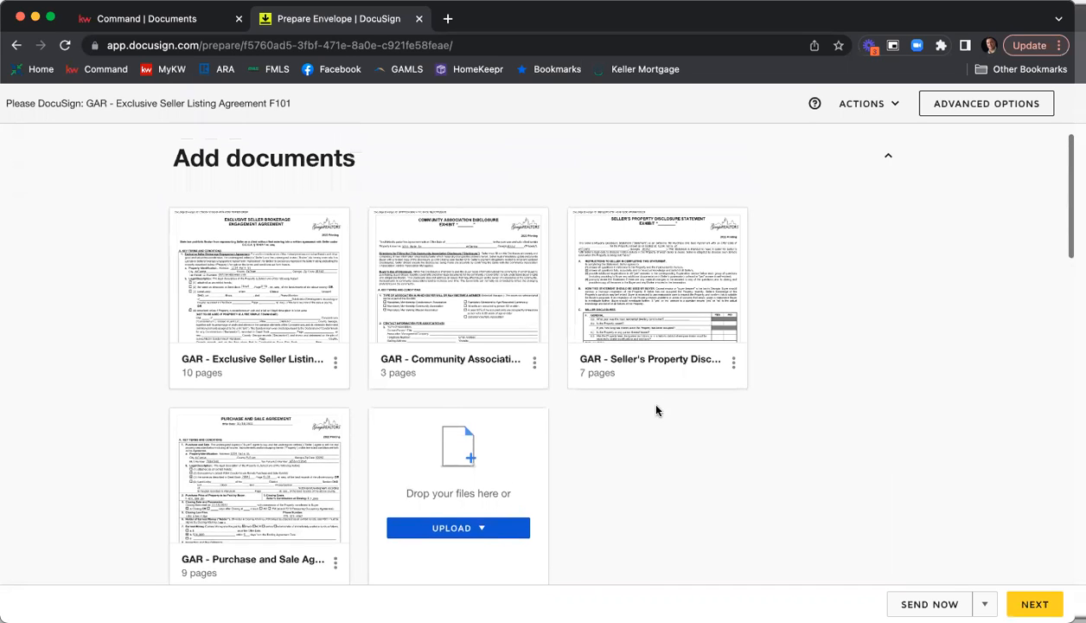
pyautogui.scroll(-1, 655, 410)
pyautogui.scroll(-1, 511, 468)
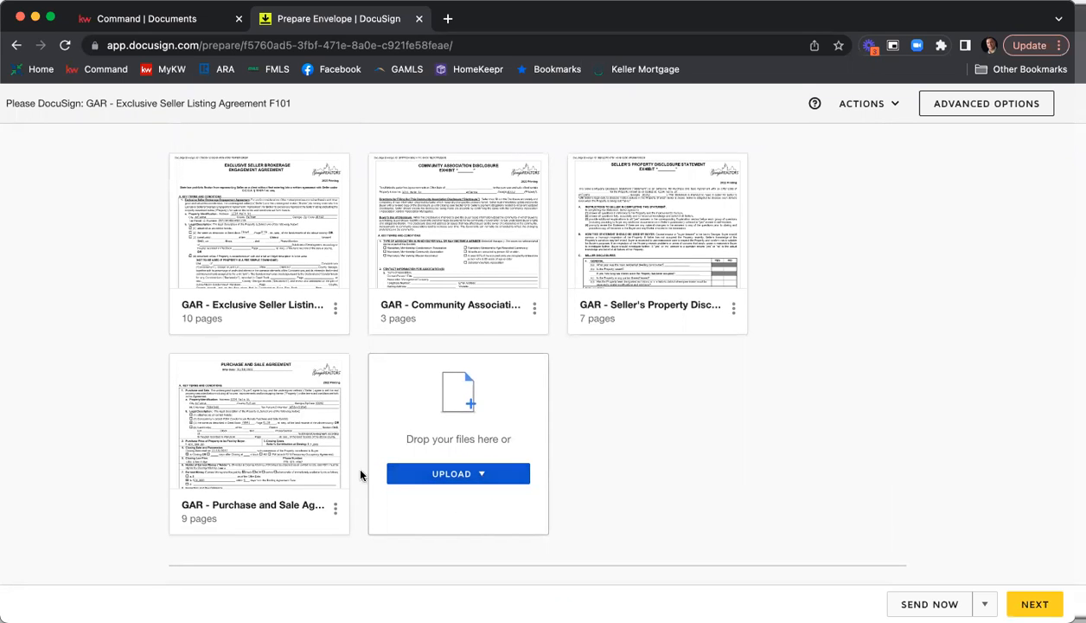
pyautogui.click(481, 475)
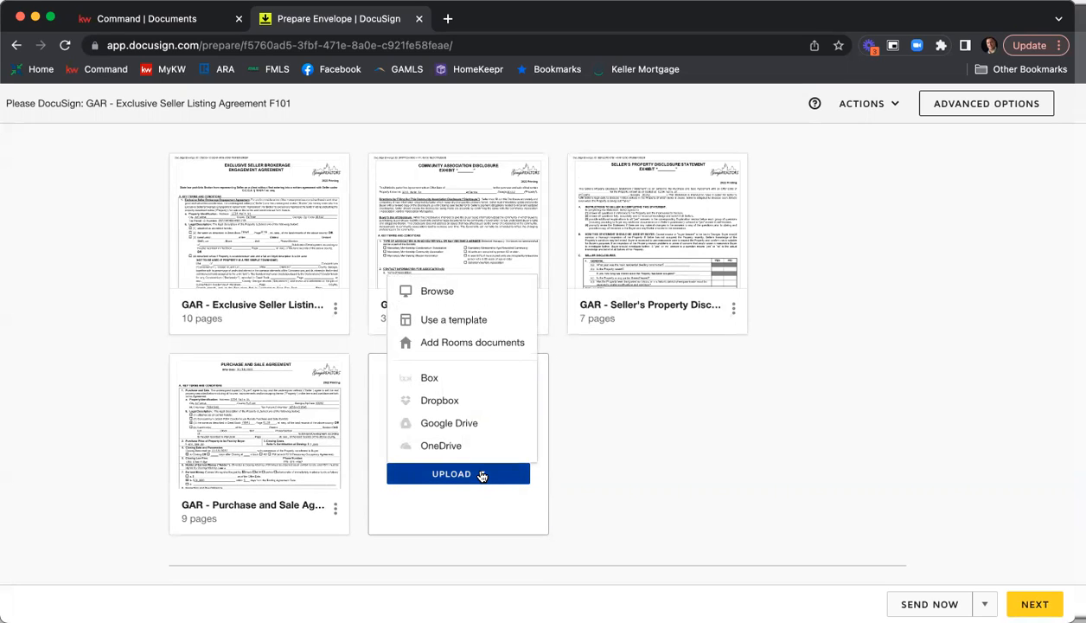
pyautogui.click(450, 322)
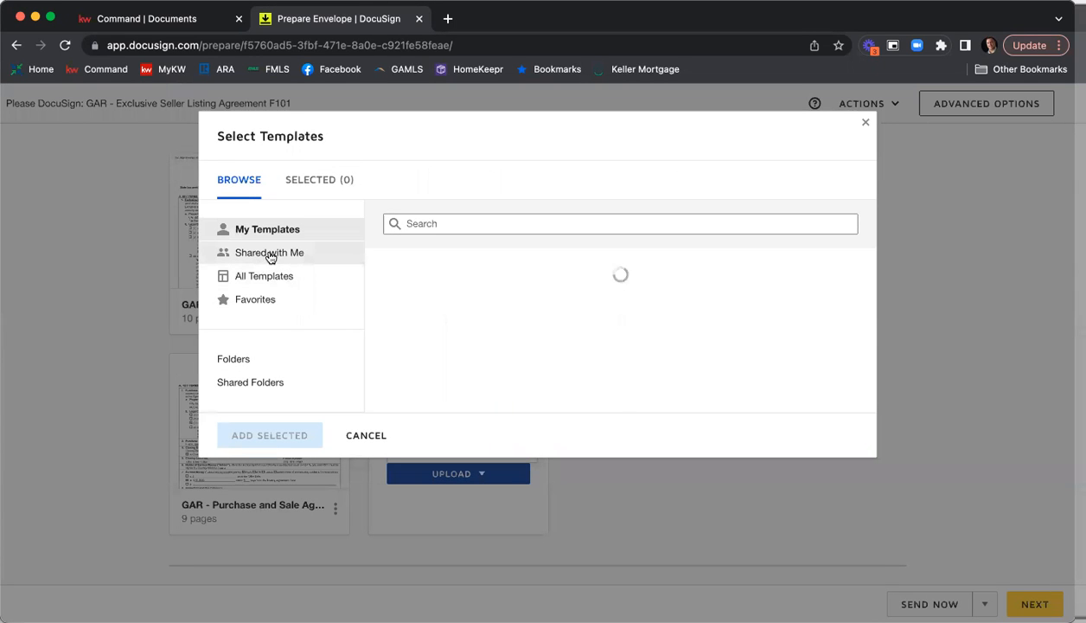
pyautogui.click(270, 257)
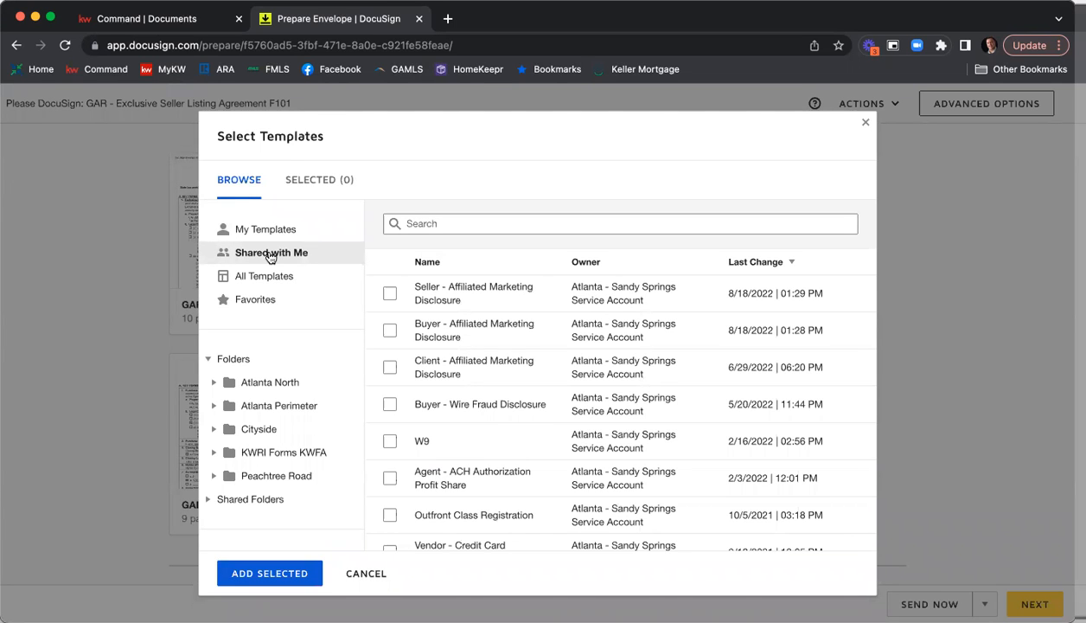
pyautogui.click(428, 261)
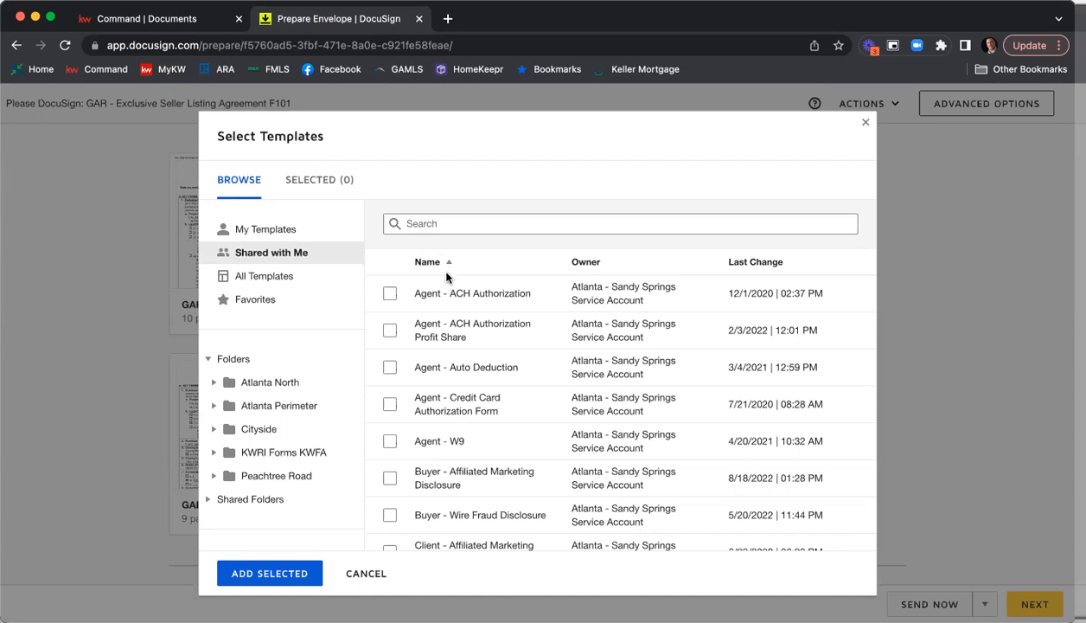
# Add the Seller - Wire Fraud Disclosure and Seller - Affiliated Marketing Disclosure templates to the envelope.
pyautogui.scroll(-2, 497, 304)
pyautogui.scroll(-1, 512, 304)
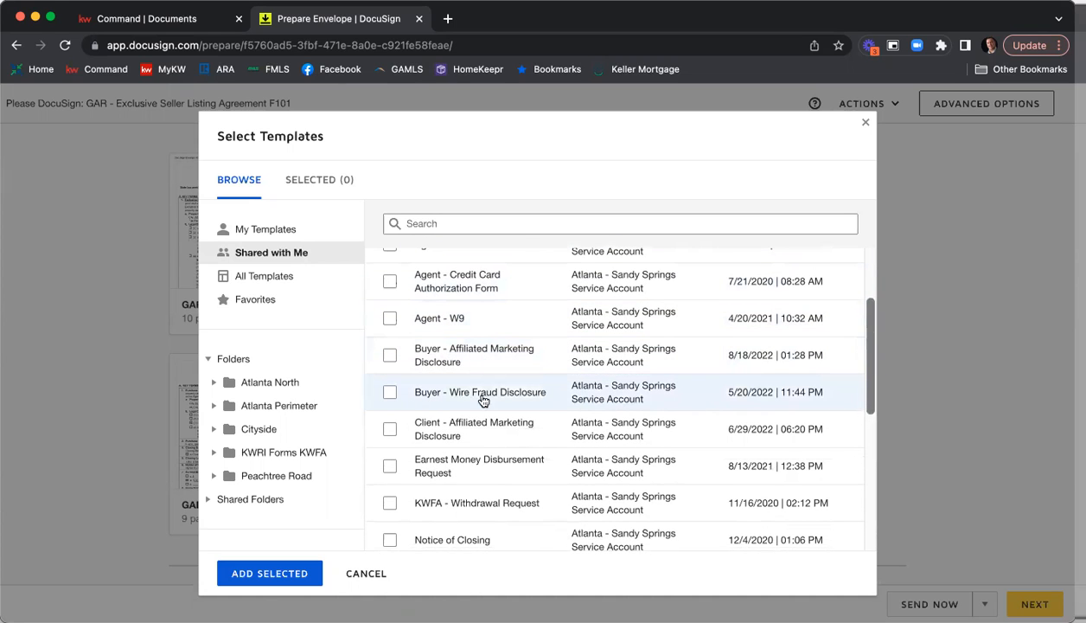
pyautogui.scroll(-7, 599, 344)
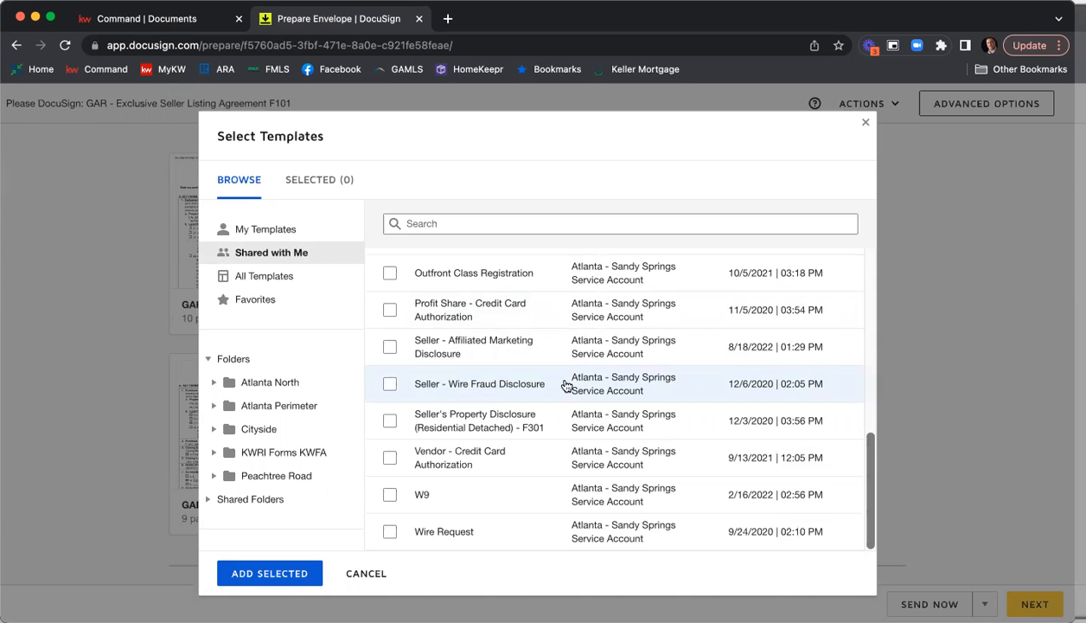
pyautogui.click(390, 381)
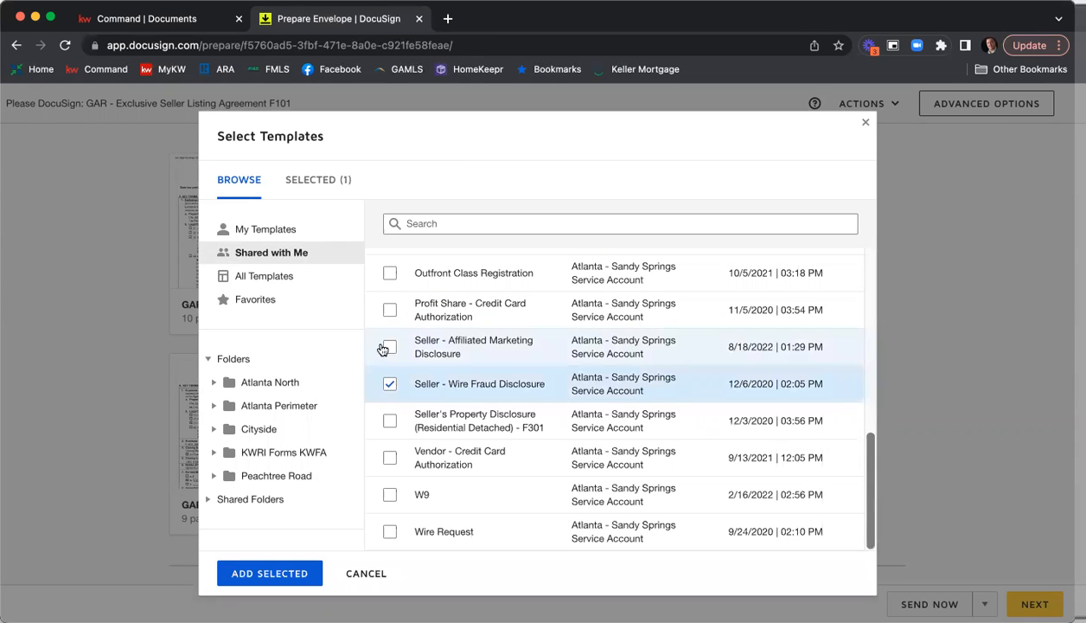
pyautogui.click(388, 347)
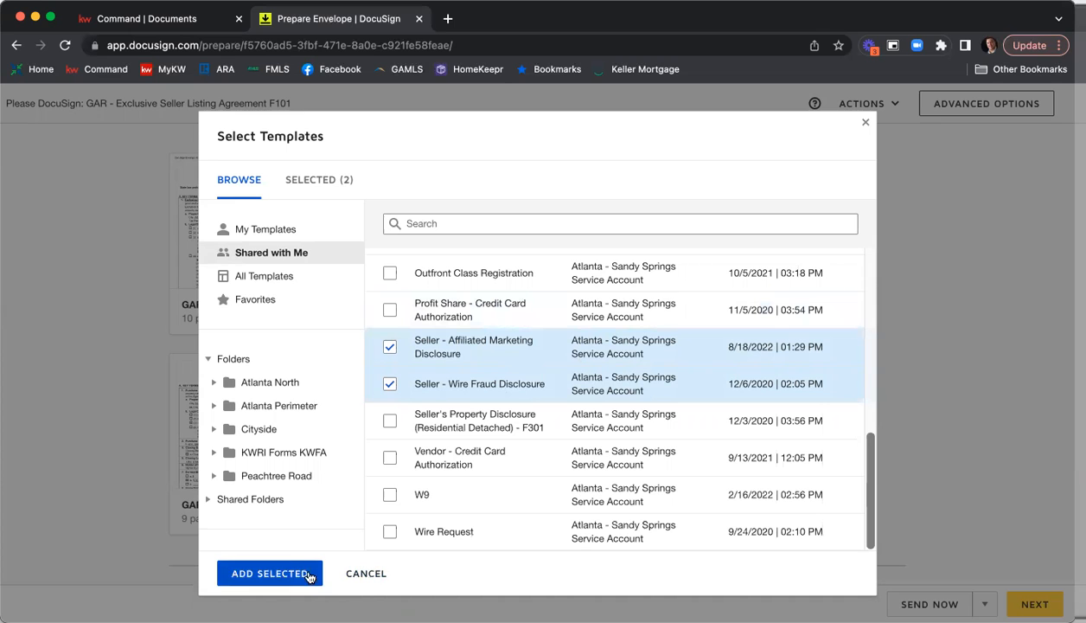
pyautogui.click(275, 573)
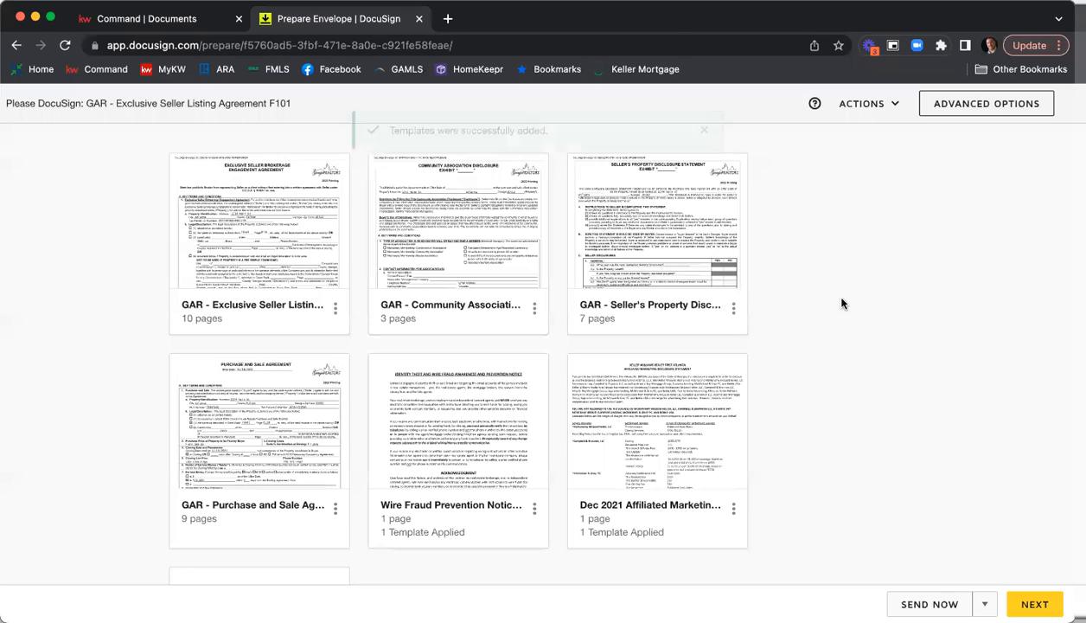
pyautogui.scroll(-2, 902, 297)
pyautogui.scroll(-4, 902, 298)
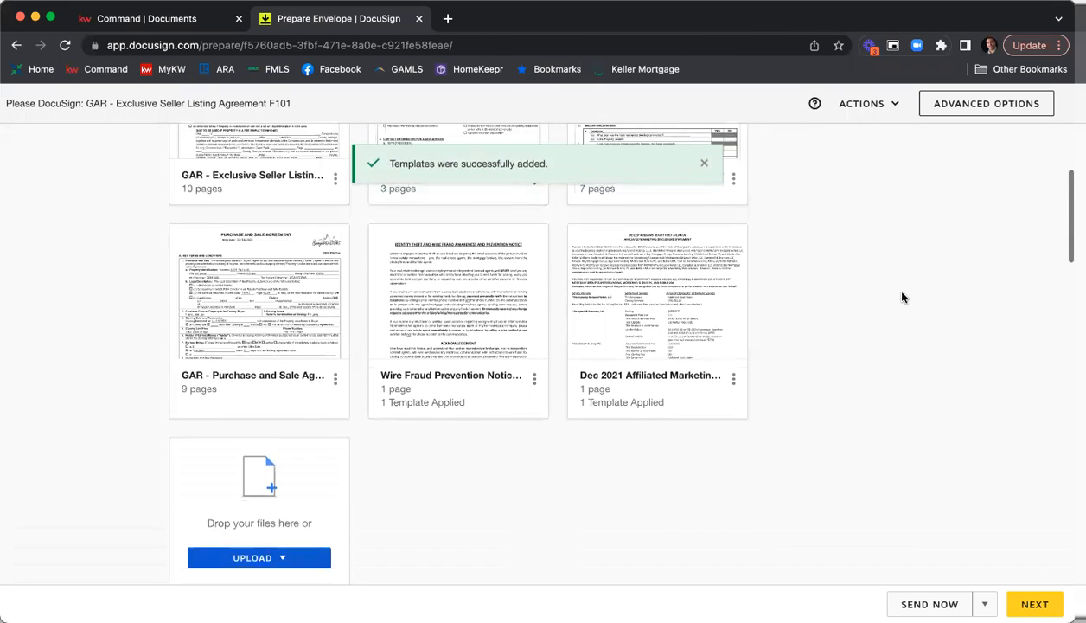
pyautogui.scroll(-1, 904, 304)
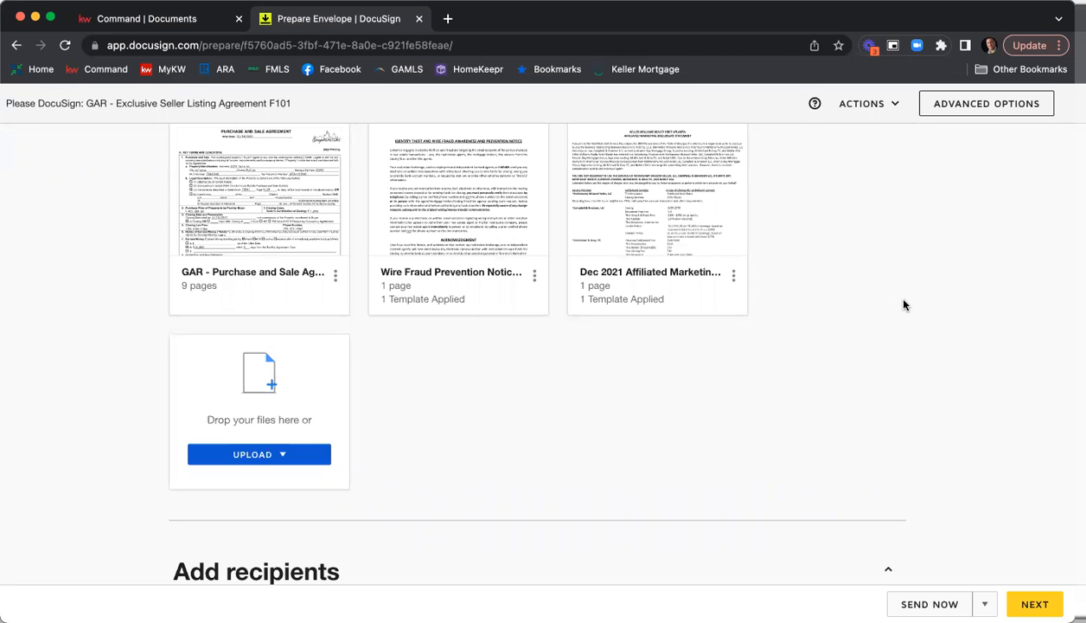
pyautogui.click(260, 457)
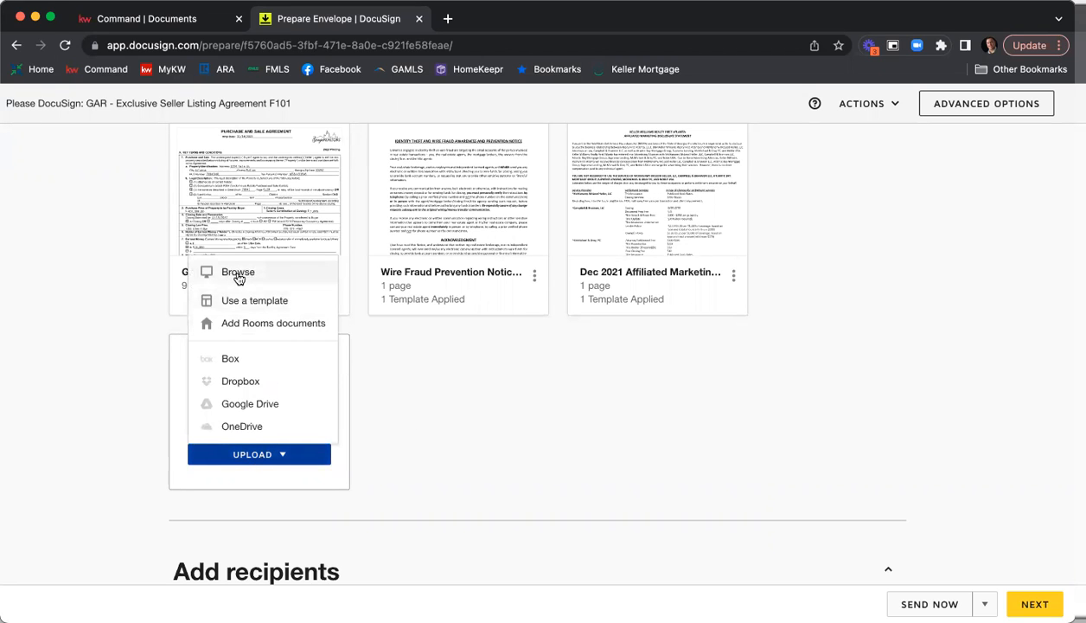
pyautogui.click(510, 412)
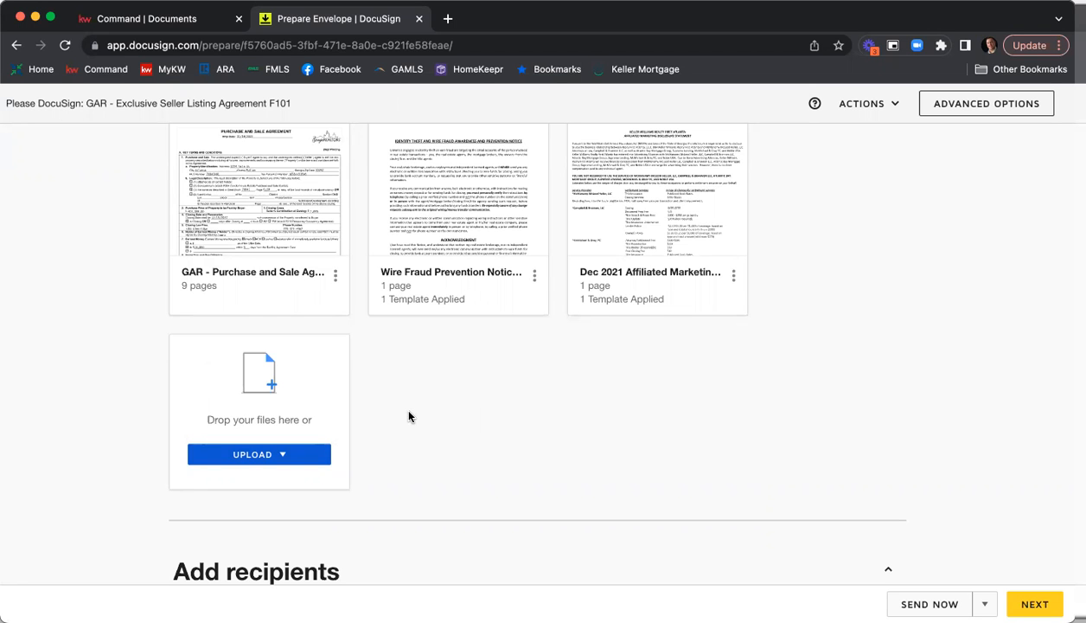
# Reorder the envelope documents so the Wire Fraud Prevention Notice and the Dec 2021 Affiliated Marketing disclosure precede the Purchase and Sale Agreement.
pyautogui.scroll(5, 853, 445)
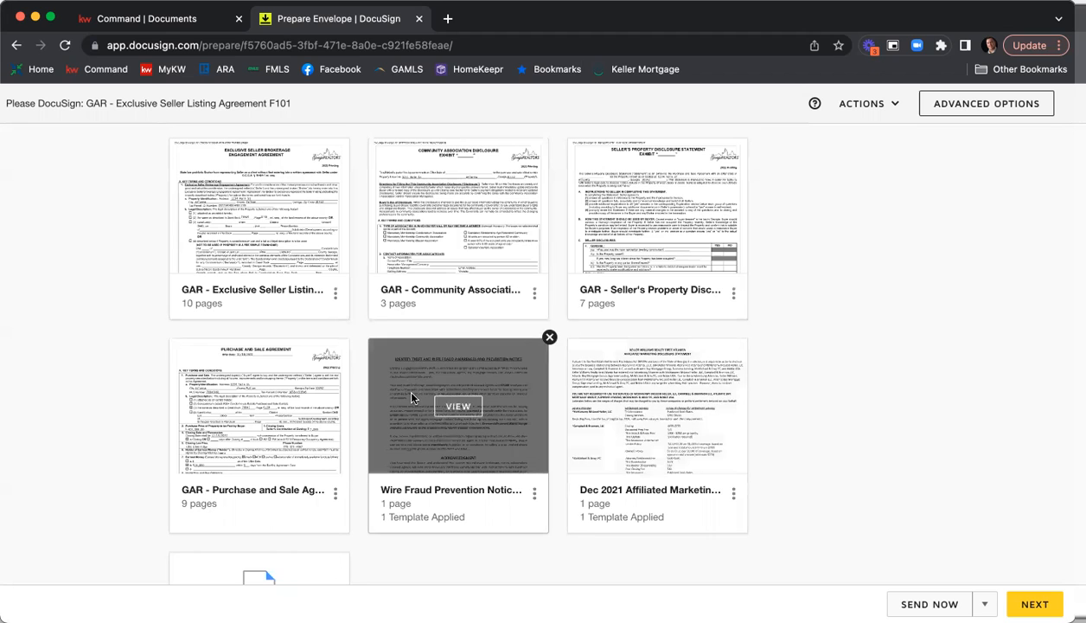
pyautogui.moveTo(494, 367); pyautogui.dragTo(333, 382)
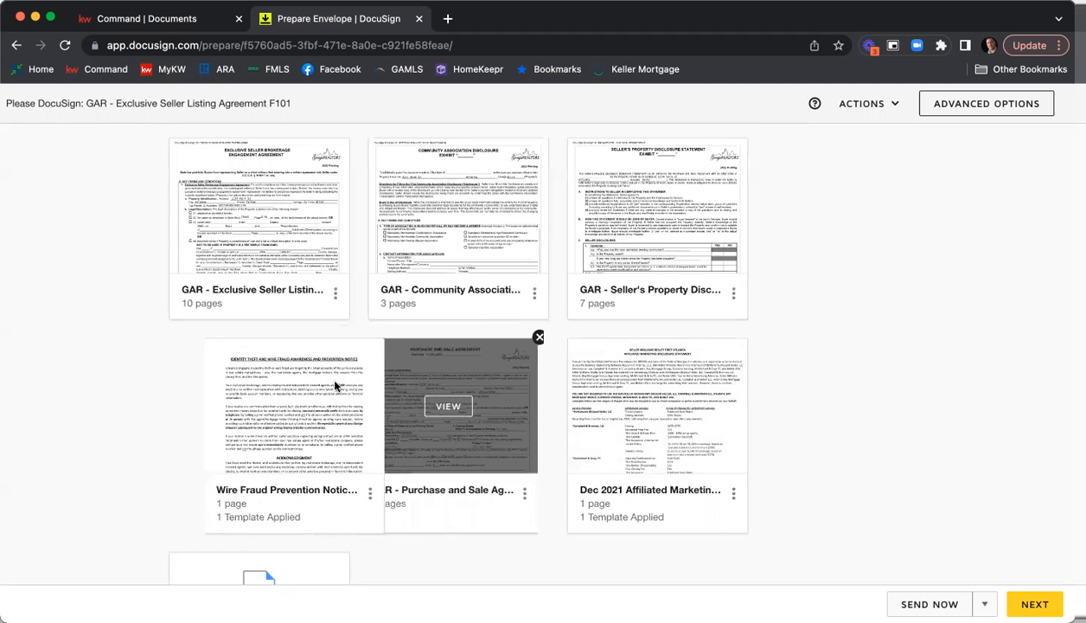
pyautogui.moveTo(705, 375); pyautogui.dragTo(506, 393)
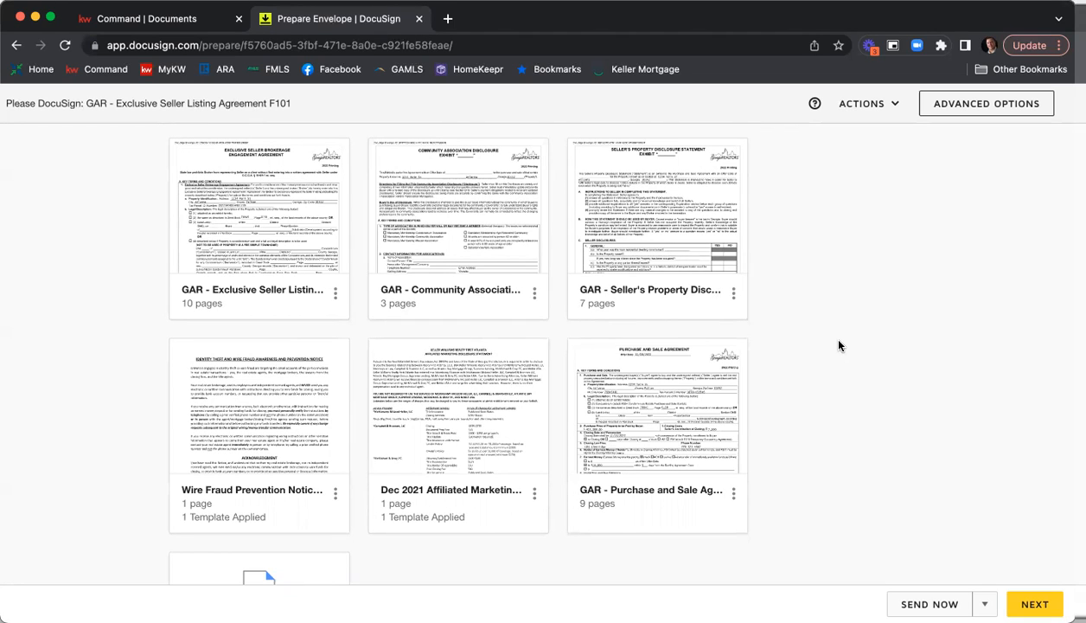
# Review the envelope's recipient entries for duplicate seller roles and missing names or email addresses.
pyautogui.scroll(-3, 849, 314)
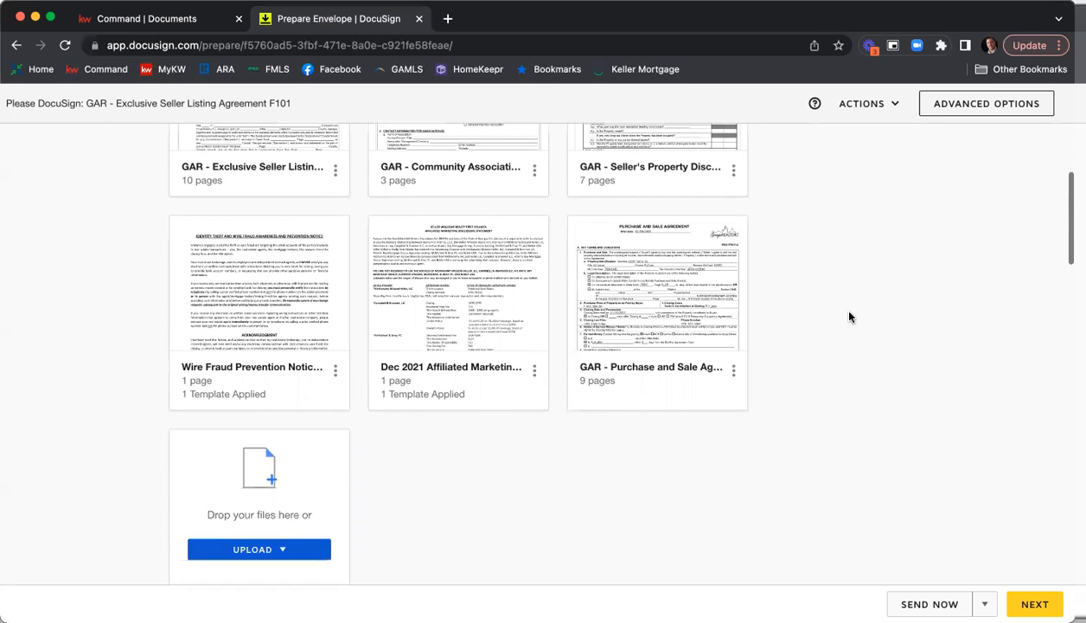
pyautogui.scroll(-5, 849, 317)
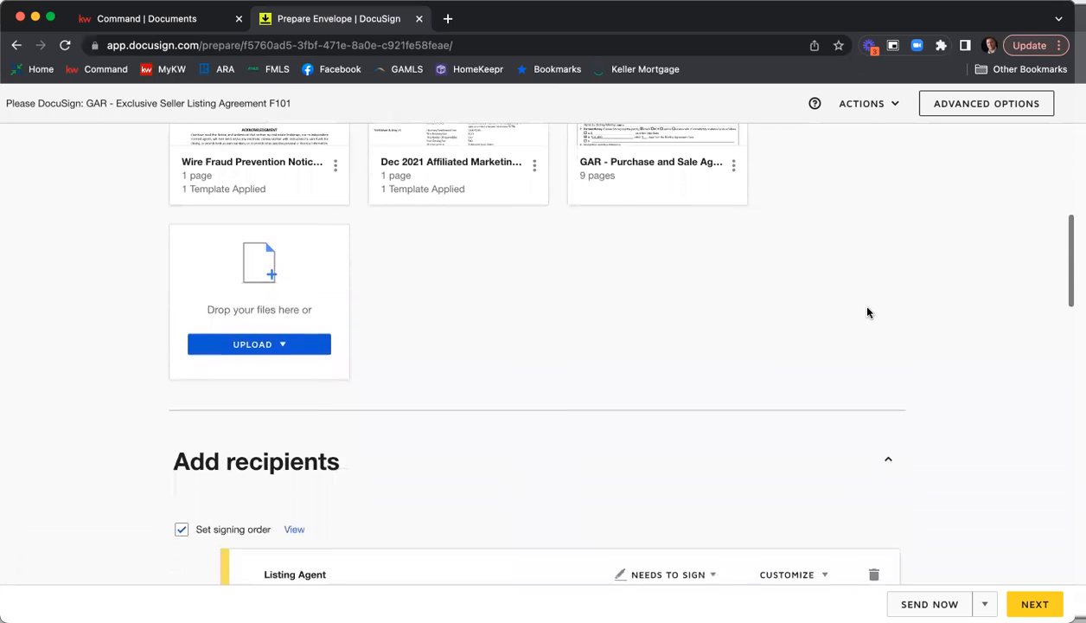
pyautogui.scroll(-3, 980, 276)
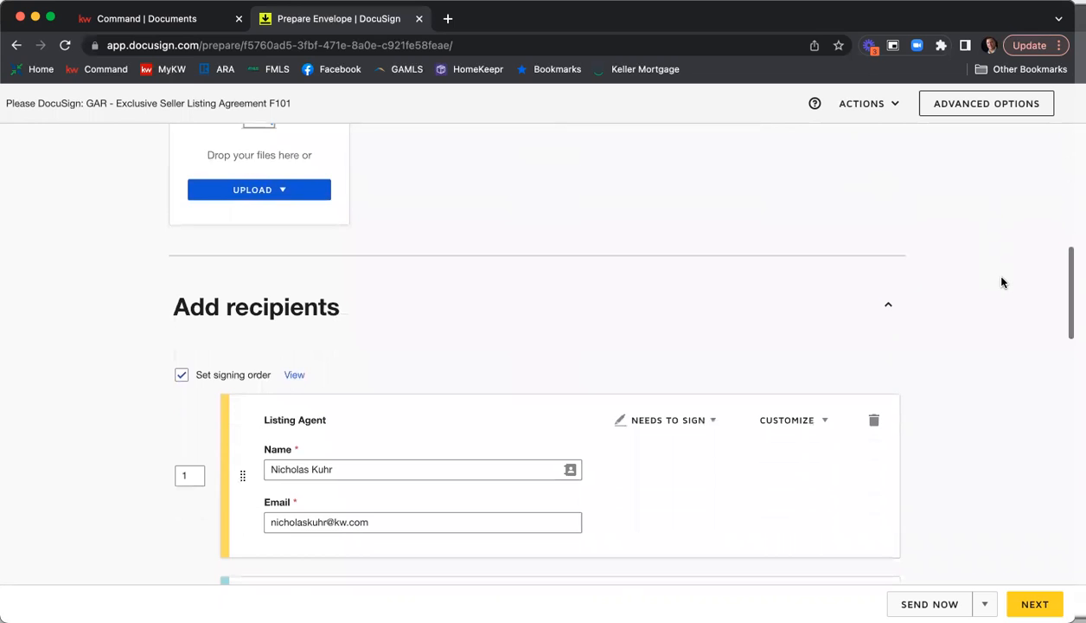
pyautogui.scroll(-5, 1002, 282)
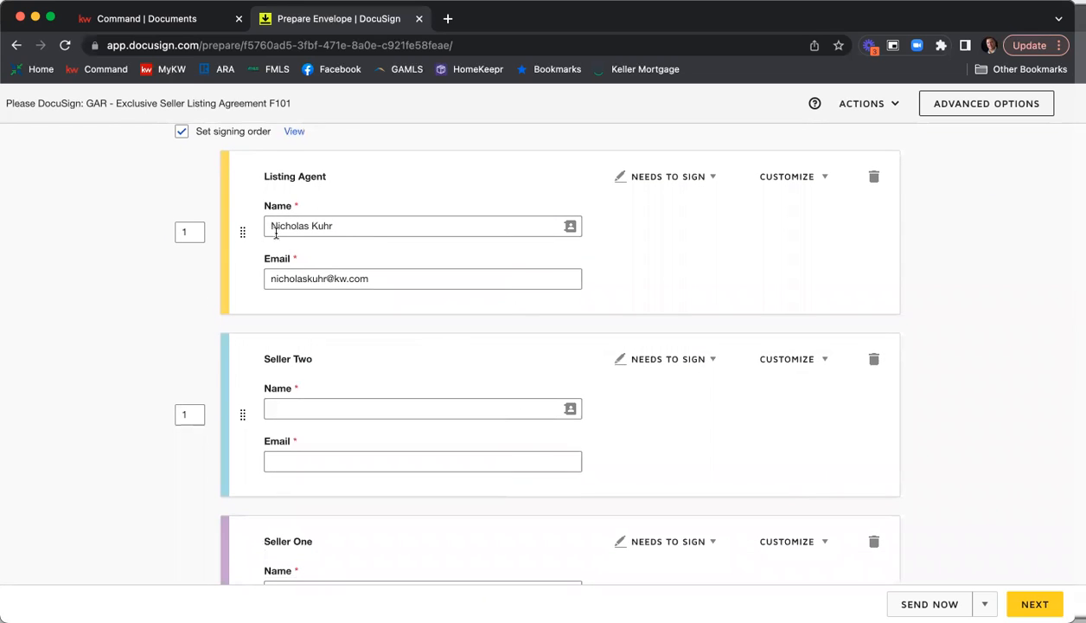
pyautogui.scroll(-4, 339, 242)
pyautogui.scroll(-5, 336, 245)
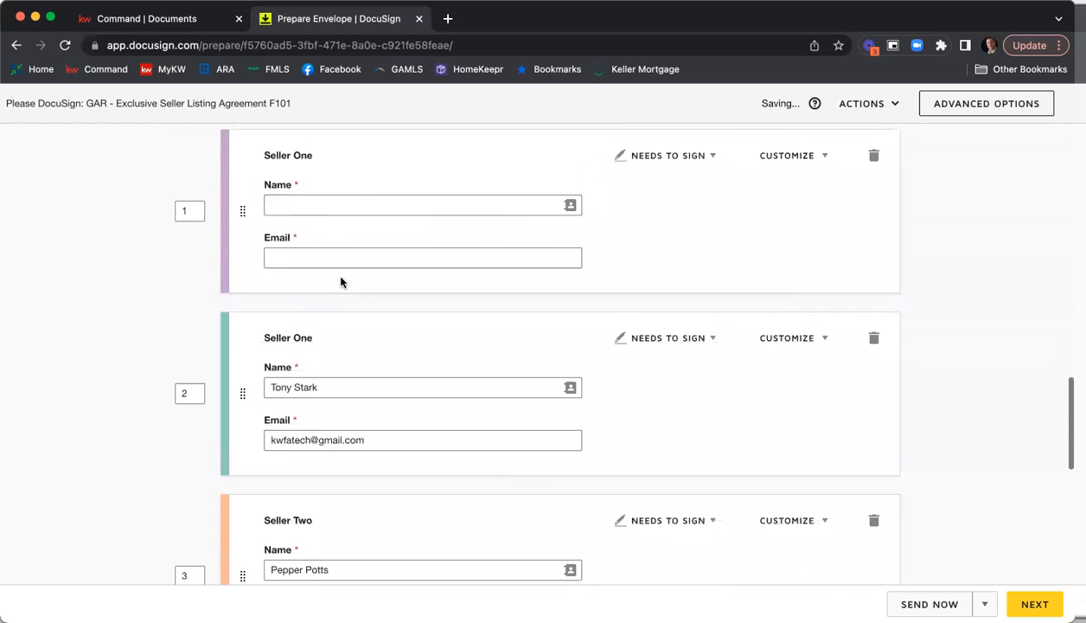
pyautogui.scroll(-2, 340, 282)
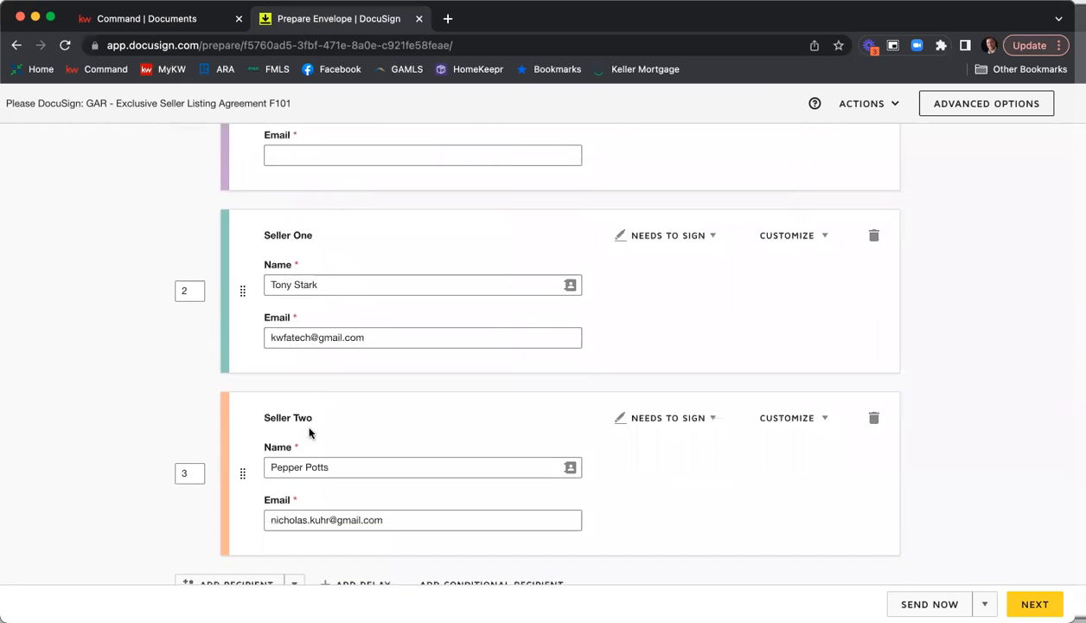
pyautogui.scroll(-2, 313, 430)
pyautogui.scroll(3, 316, 432)
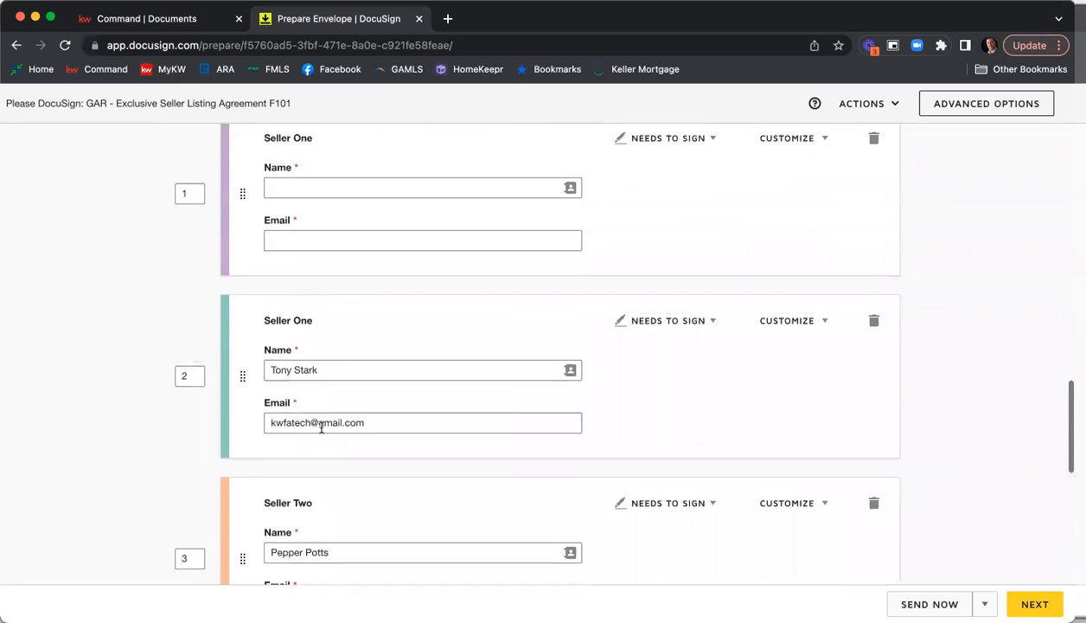
pyautogui.scroll(8, 321, 428)
# Fill in the blank Seller Two recipient with the Seller 2 entry from the room contacts.
pyautogui.scroll(-1, 322, 250)
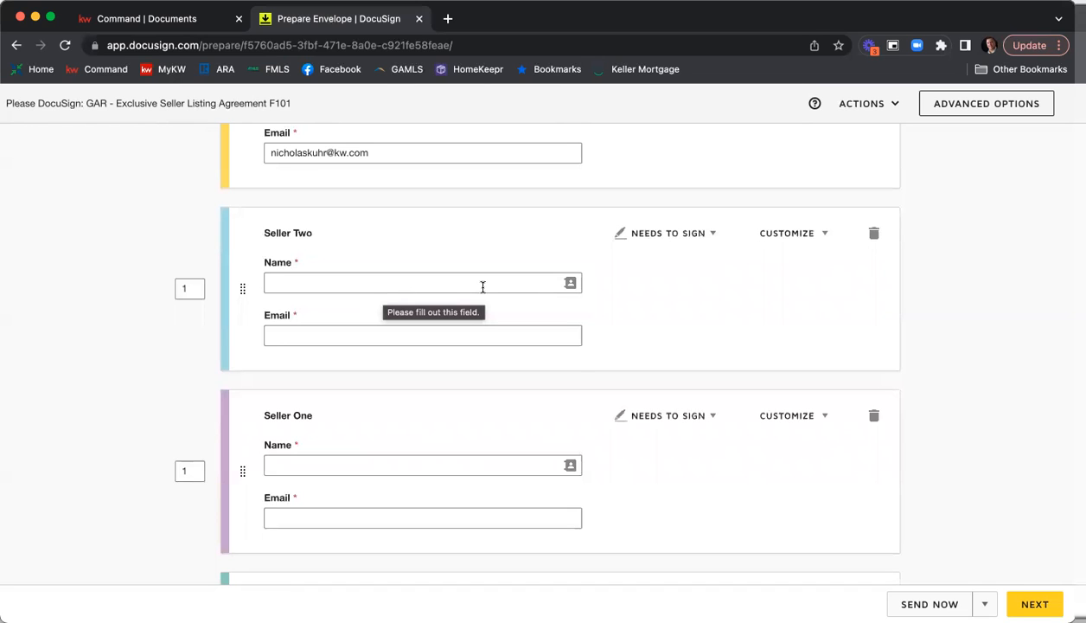
pyautogui.click(570, 284)
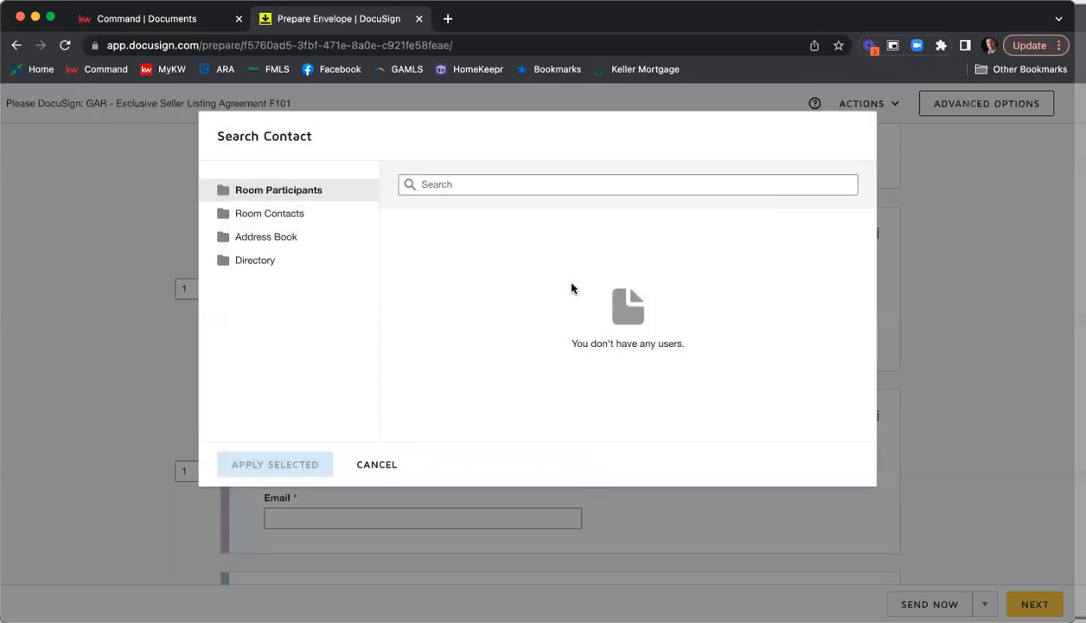
pyautogui.click(281, 221)
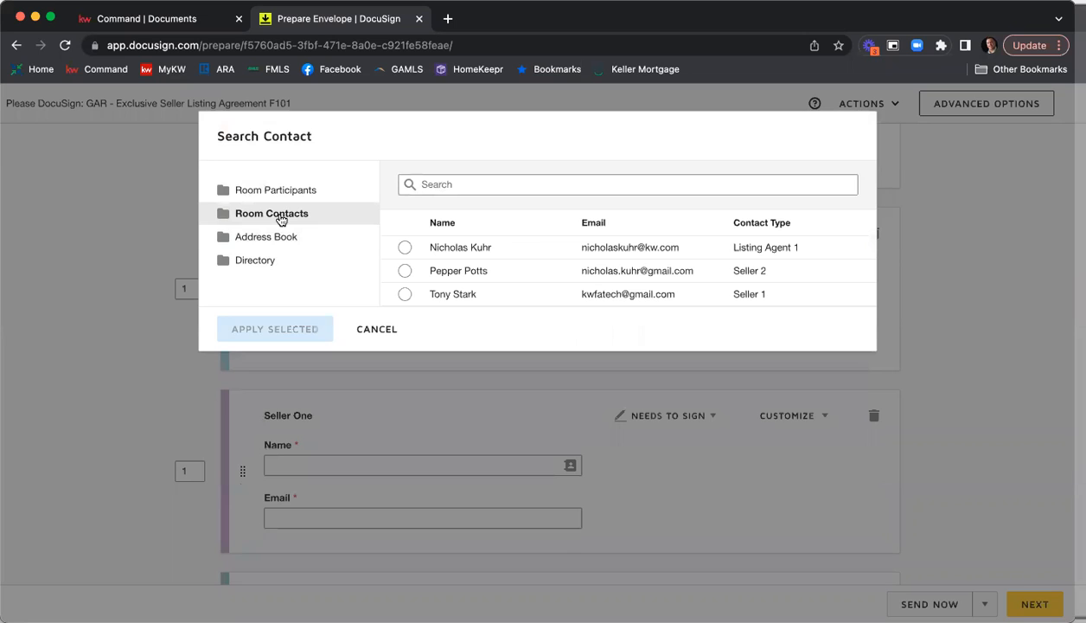
pyautogui.click(404, 274)
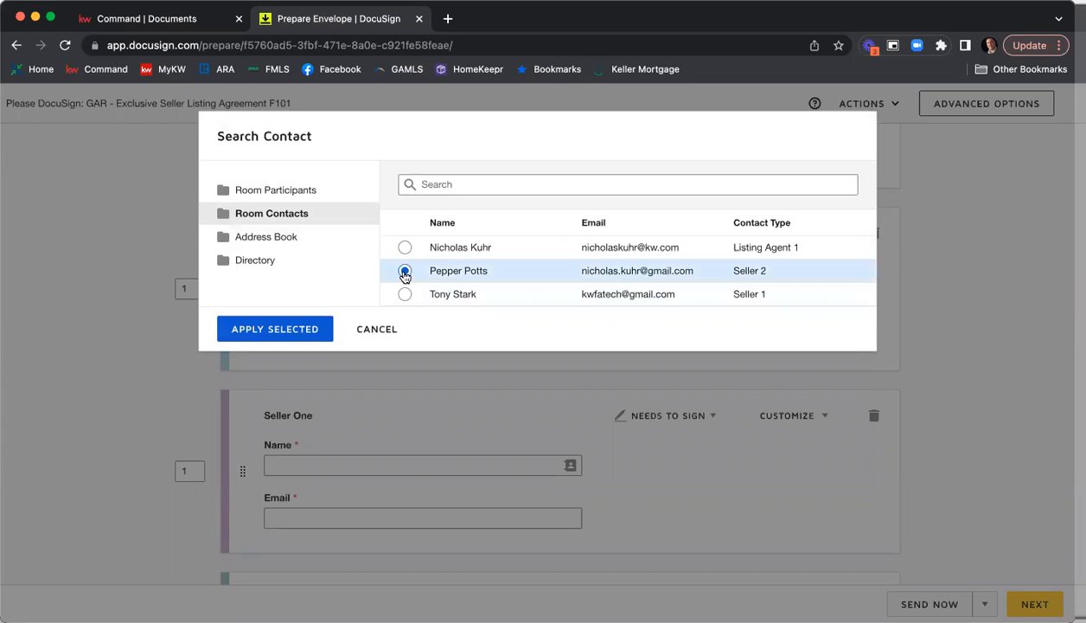
pyautogui.click(293, 332)
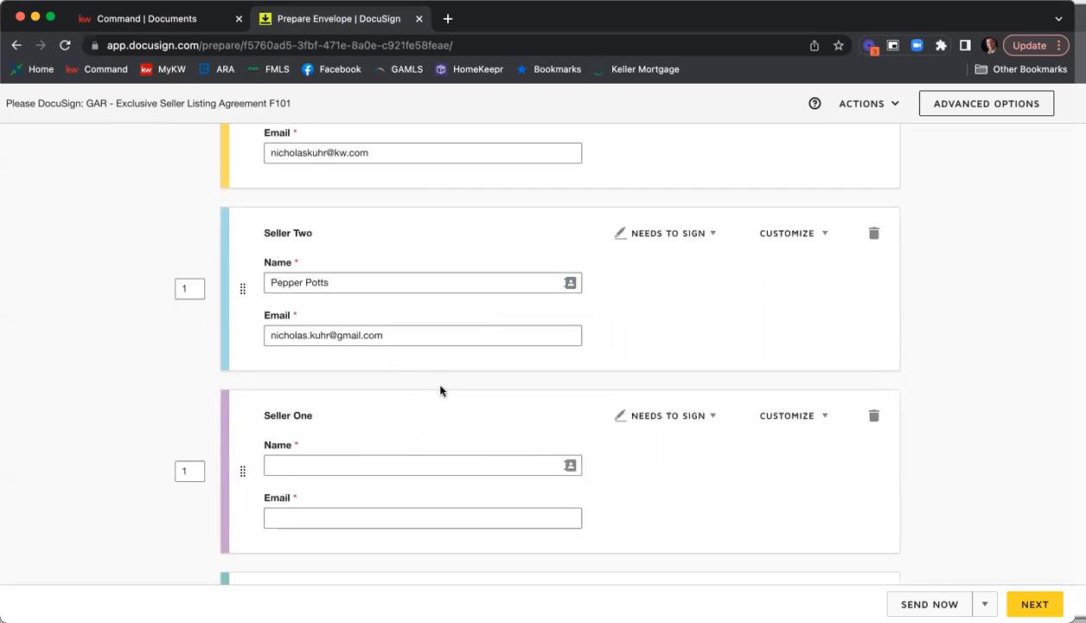
# Fill in the blank Seller One recipient with the Seller 1 entry from the room contacts.
pyautogui.scroll(-2, 439, 387)
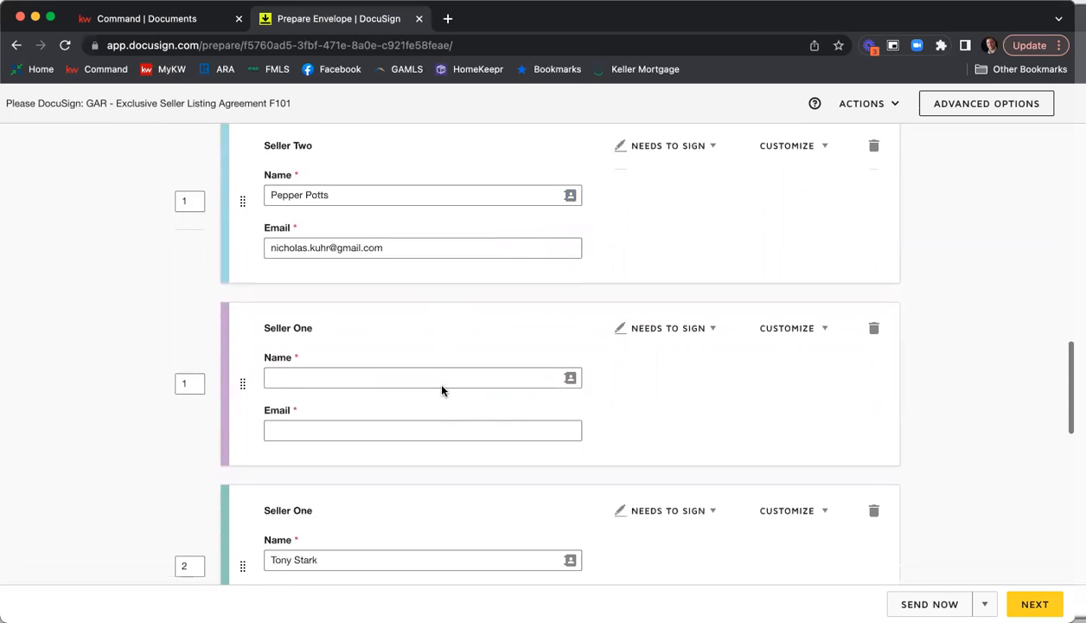
pyautogui.click(571, 381)
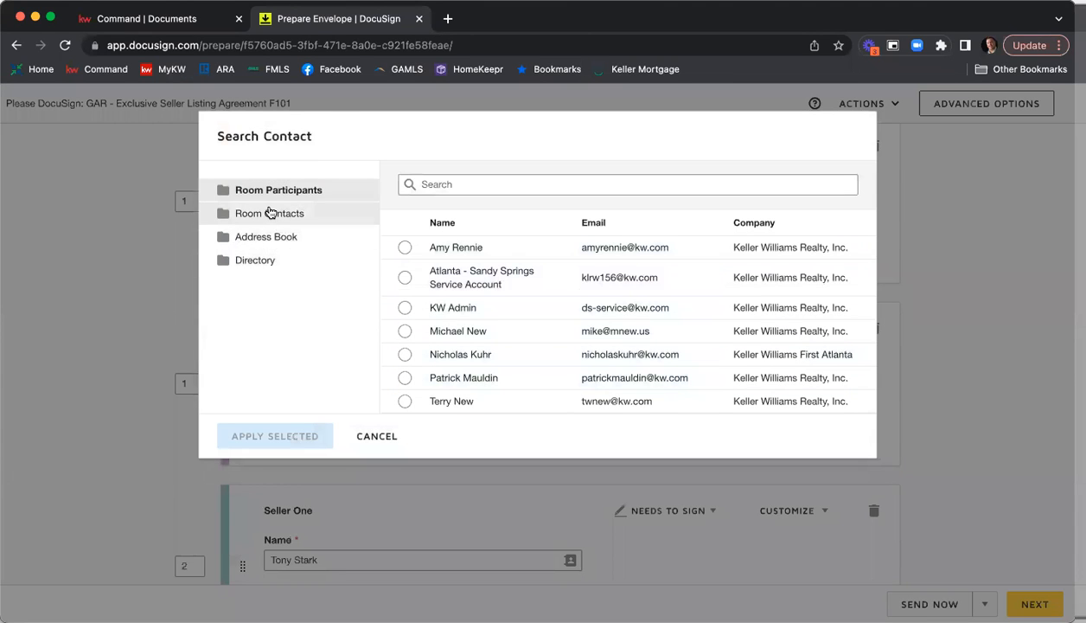
pyautogui.click(270, 213)
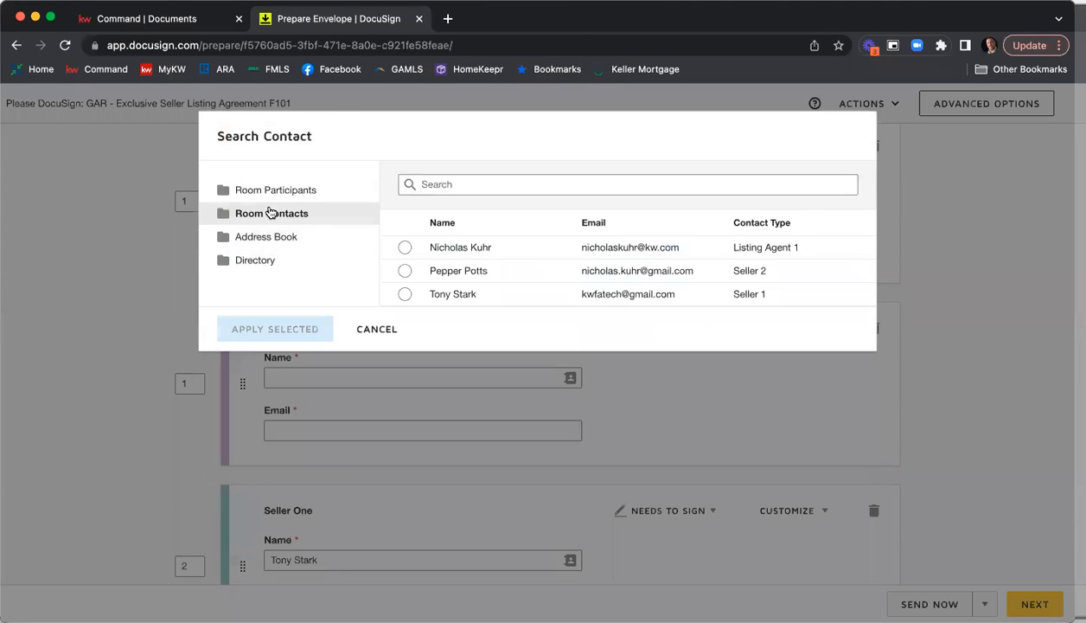
pyautogui.click(405, 294)
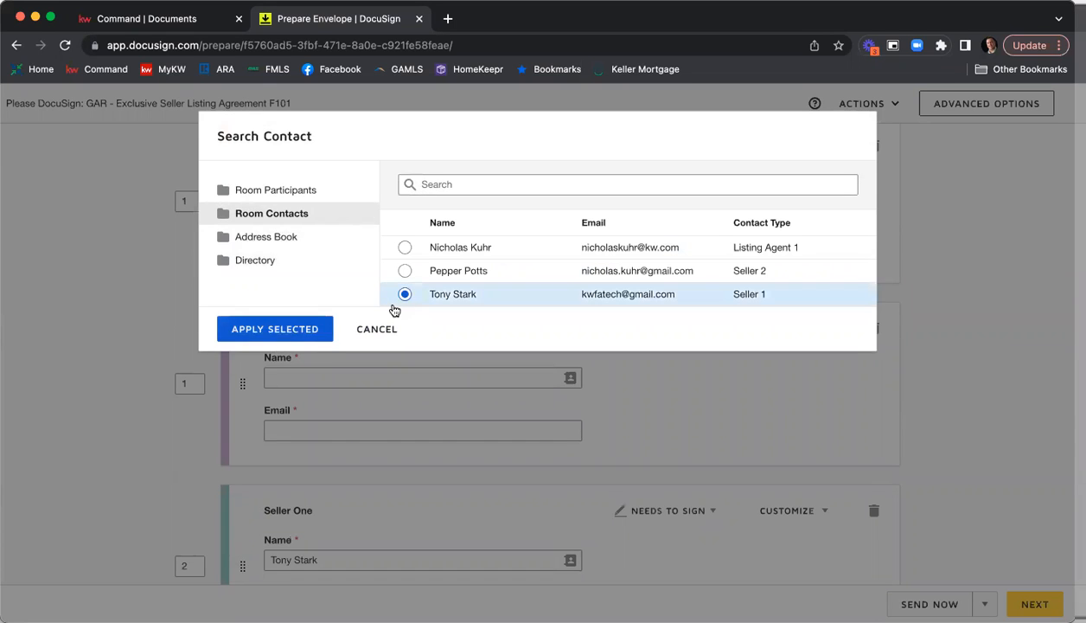
pyautogui.click(284, 334)
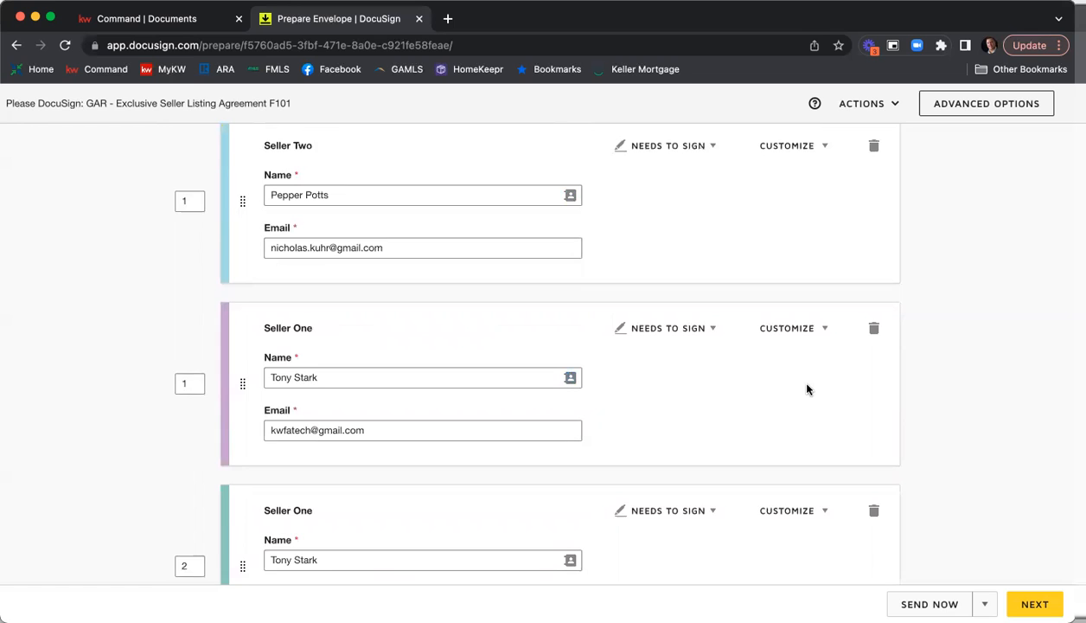
# Check the signing order numbers assigned to the Listing Agent, Seller One and Seller Two recipients.
pyautogui.scroll(5, 807, 388)
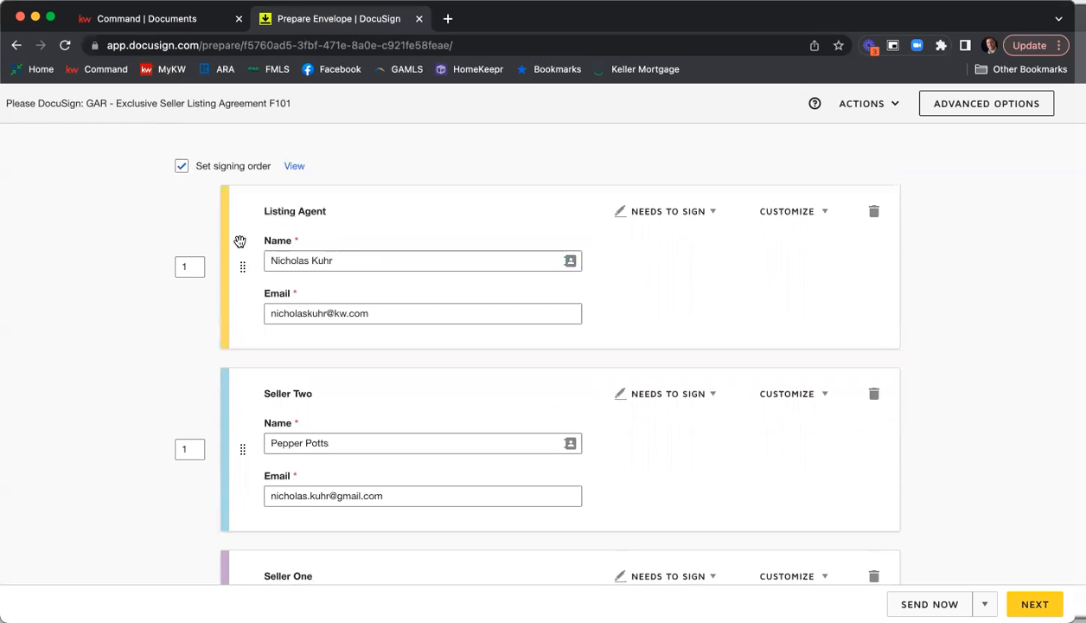
pyautogui.scroll(-1, 240, 241)
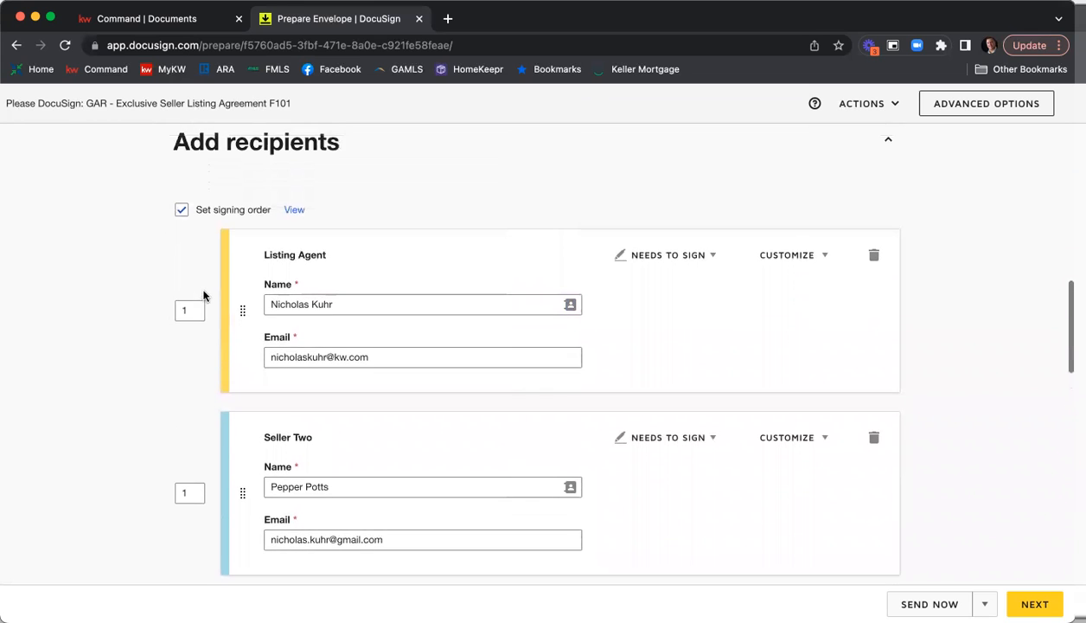
pyautogui.scroll(-3, 199, 285)
pyautogui.scroll(-3, 200, 293)
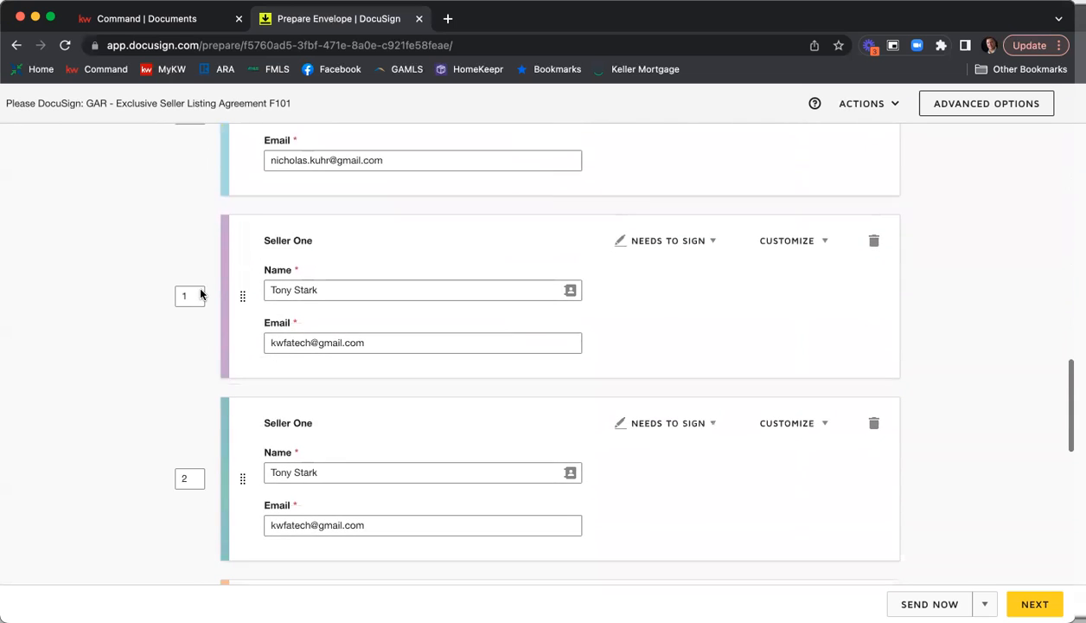
pyautogui.scroll(6, 202, 292)
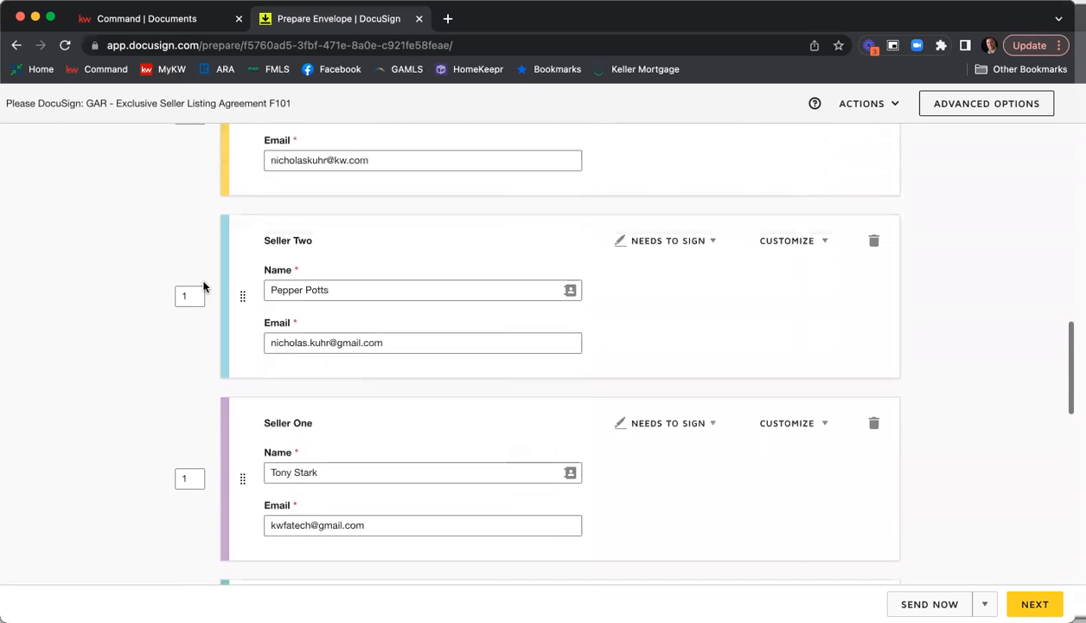
pyautogui.scroll(-5, 199, 235)
pyautogui.scroll(-6, 192, 328)
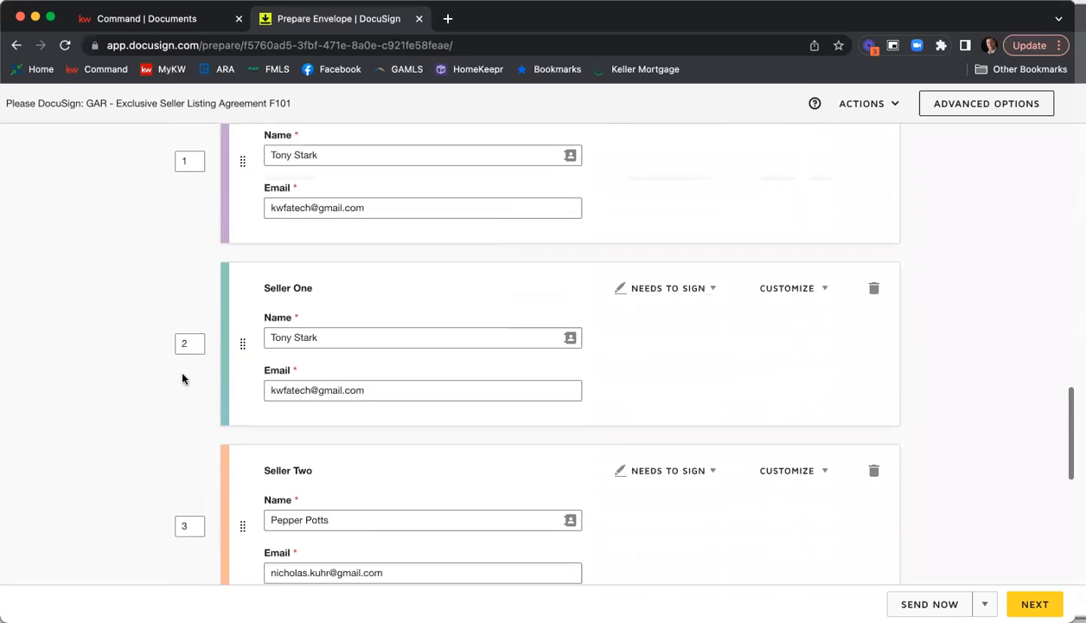
# Set the Listing Agent's signing order to 3.
pyautogui.scroll(10, 194, 375)
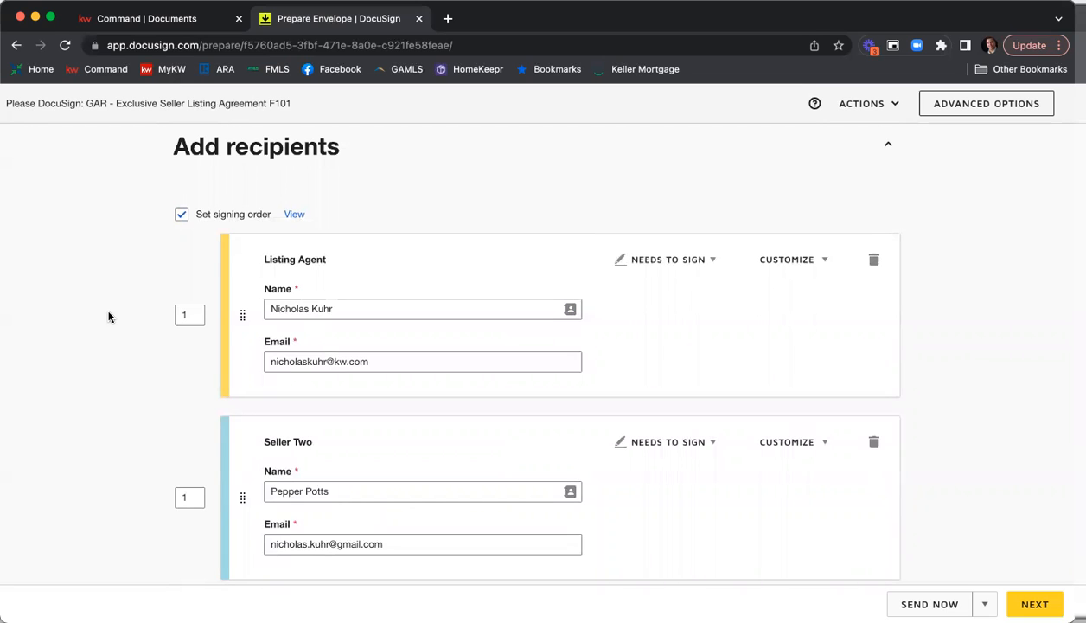
pyautogui.moveTo(192, 315); pyautogui.dragTo(168, 312)
pyautogui.write('3')
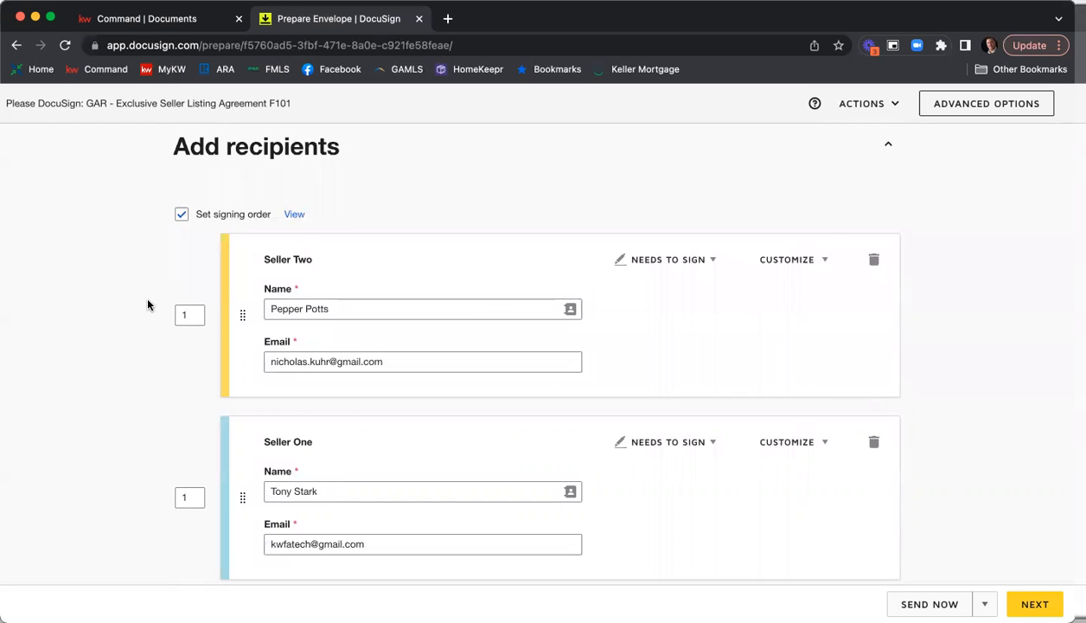
# Set the signing order of the first Seller Two recipient to 2.
pyautogui.scroll(-1, 192, 300)
pyautogui.scroll(1, 190, 295)
pyautogui.click(189, 296)
pyautogui.write('2')
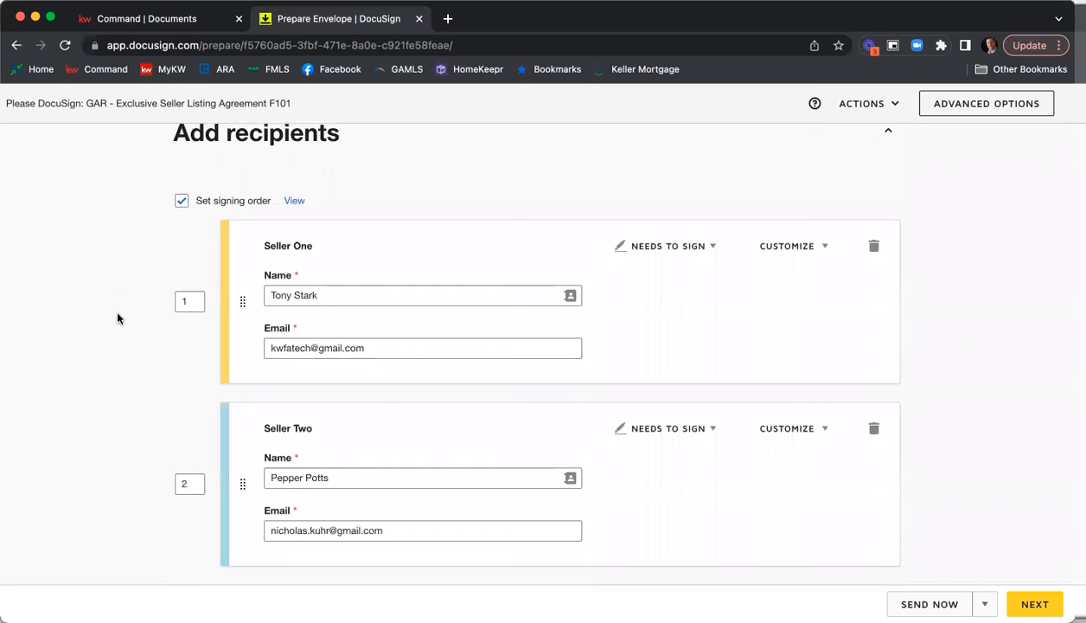
# Set the signing order of the duplicate Seller One recipient to 1.
pyautogui.scroll(-3, 188, 322)
pyautogui.scroll(2, 204, 323)
pyautogui.scroll(-7, 204, 322)
pyautogui.click(191, 343)
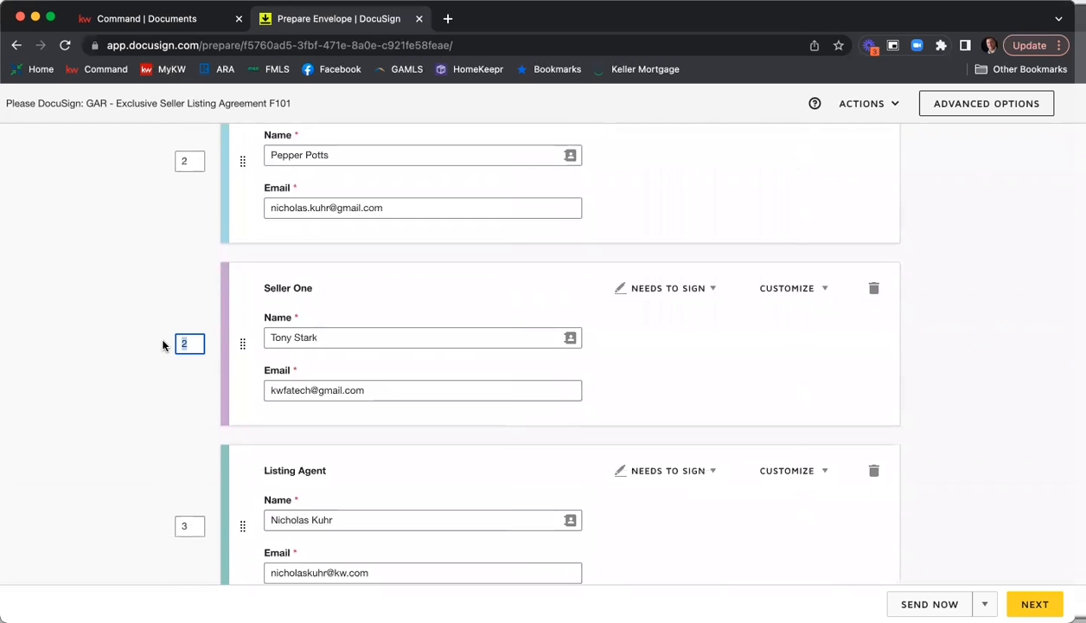
# Set the signing order of the remaining Seller Two recipient at the end of the list to 2.
pyautogui.scroll(-6, 163, 345)
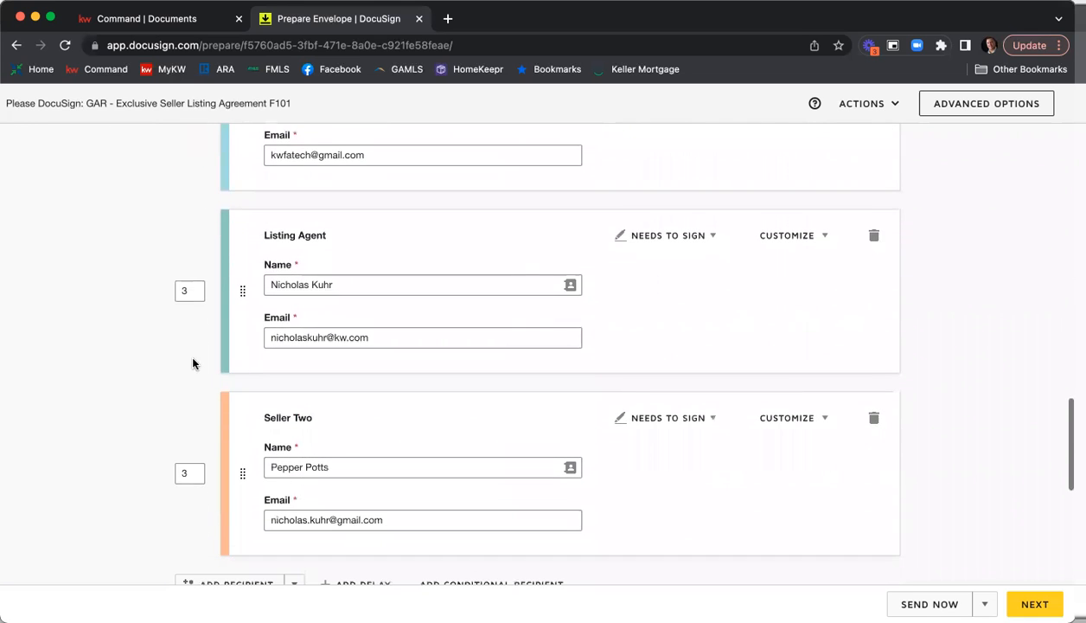
pyautogui.click(193, 474)
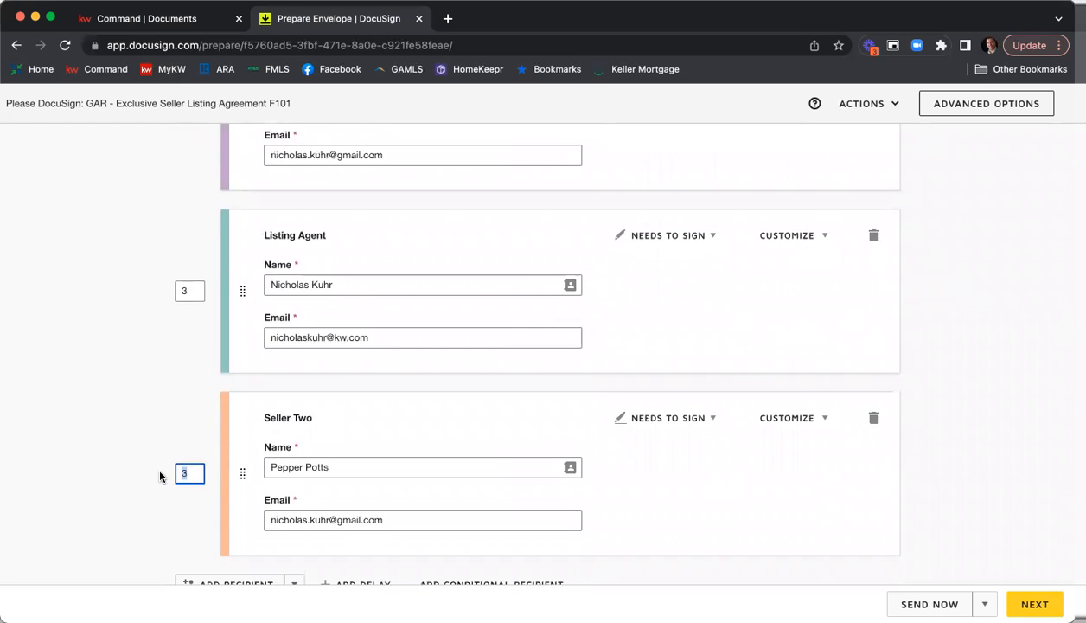
pyautogui.write('2')
pyautogui.click(120, 412)
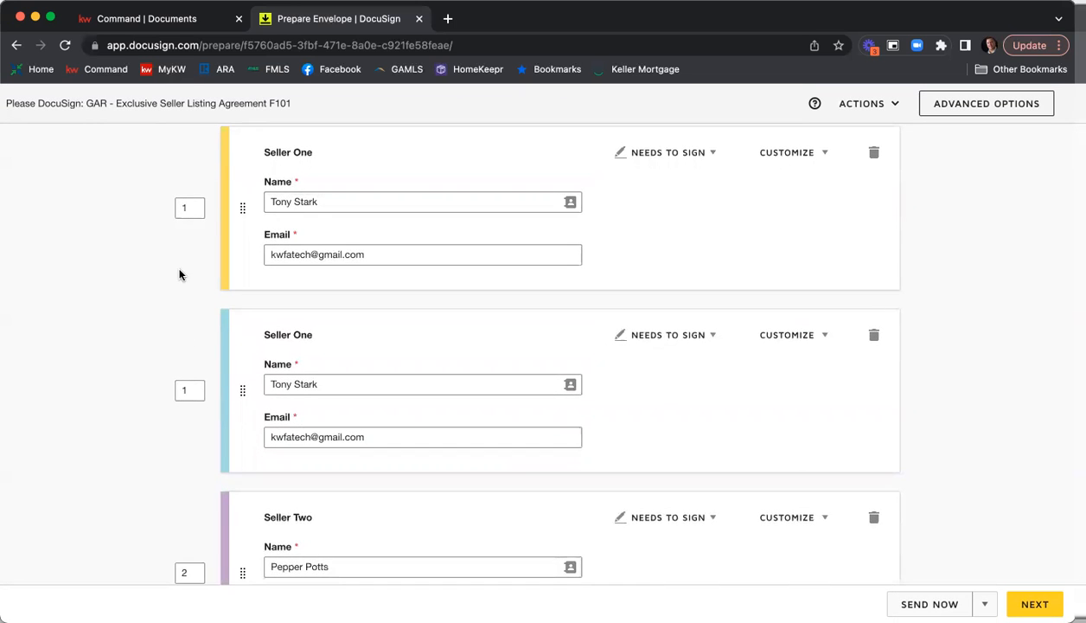
# Review the recipients' signing order and the first Seller One's available recipient actions, keeping Needs to Sign.
pyautogui.scroll(-5, 180, 273)
pyautogui.scroll(5, 180, 271)
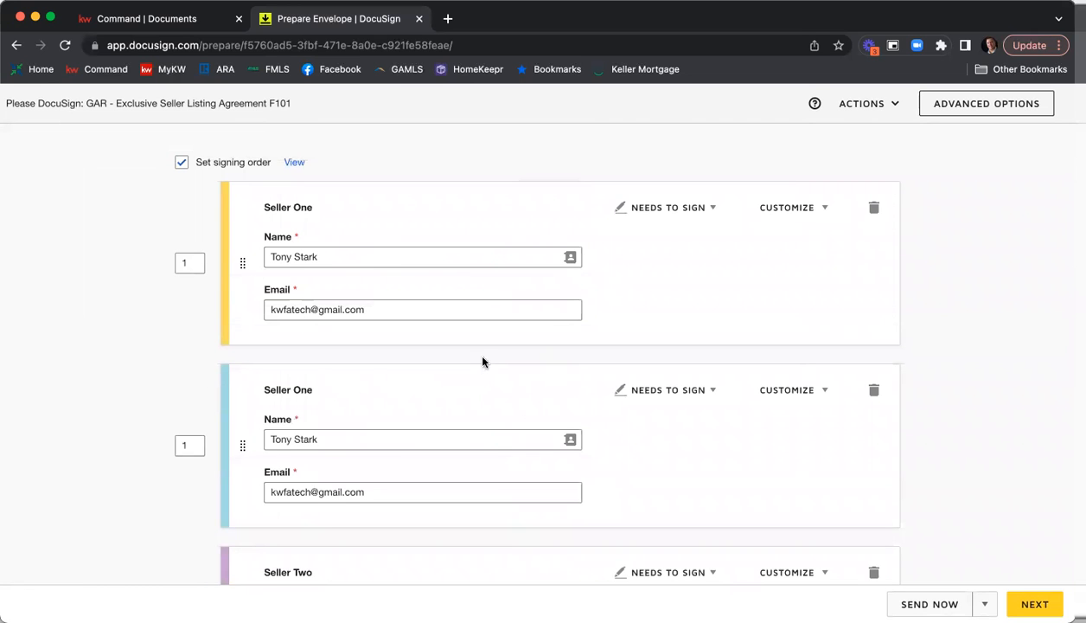
pyautogui.scroll(-4, 482, 362)
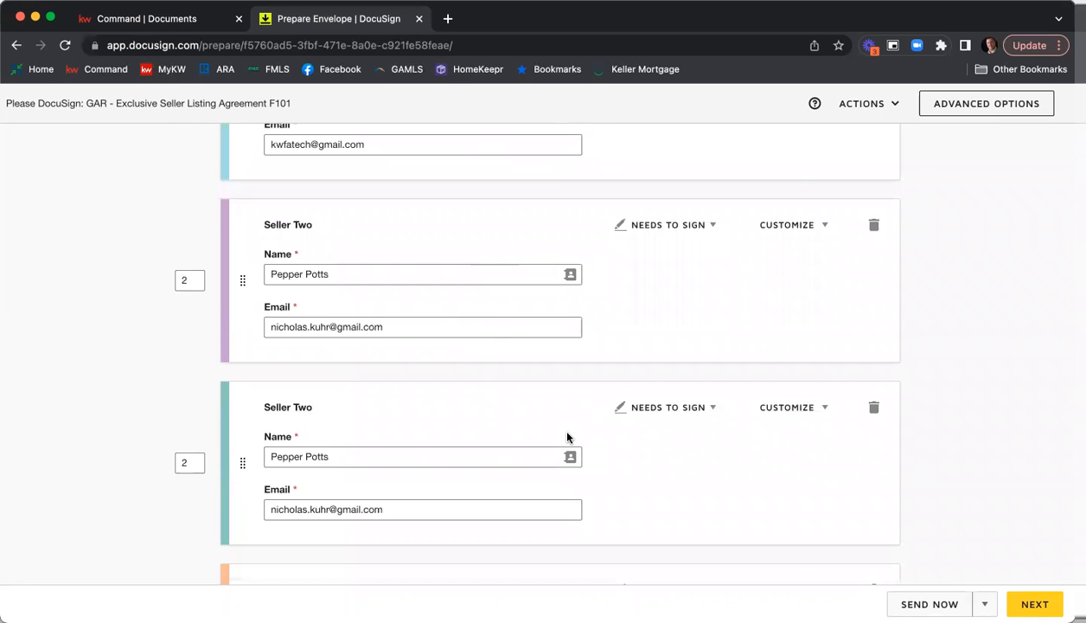
pyautogui.scroll(-2, 568, 428)
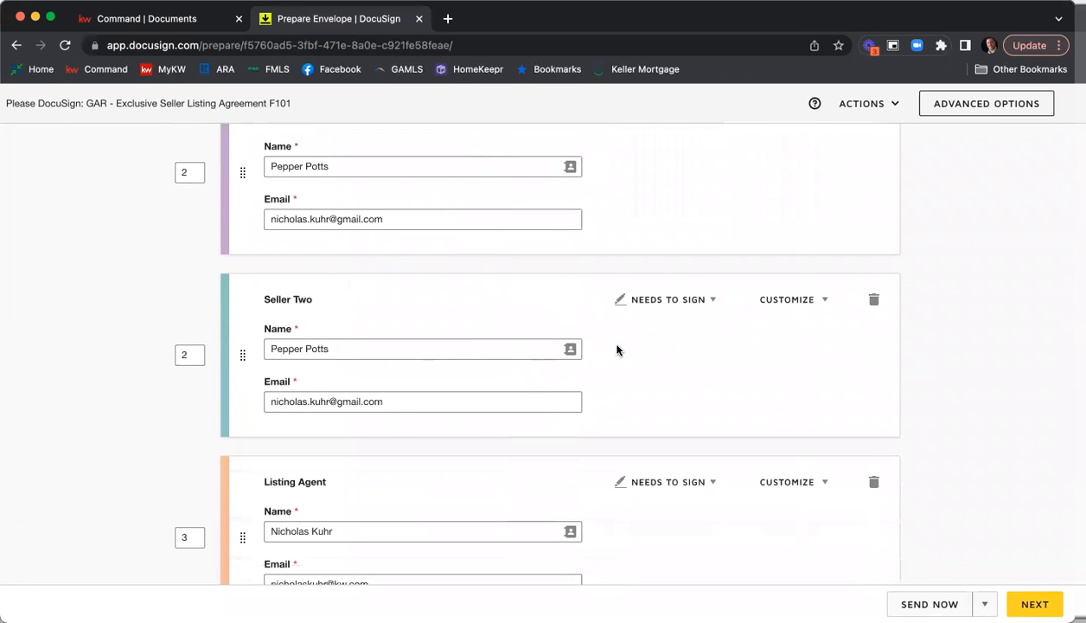
pyautogui.scroll(-2, 617, 350)
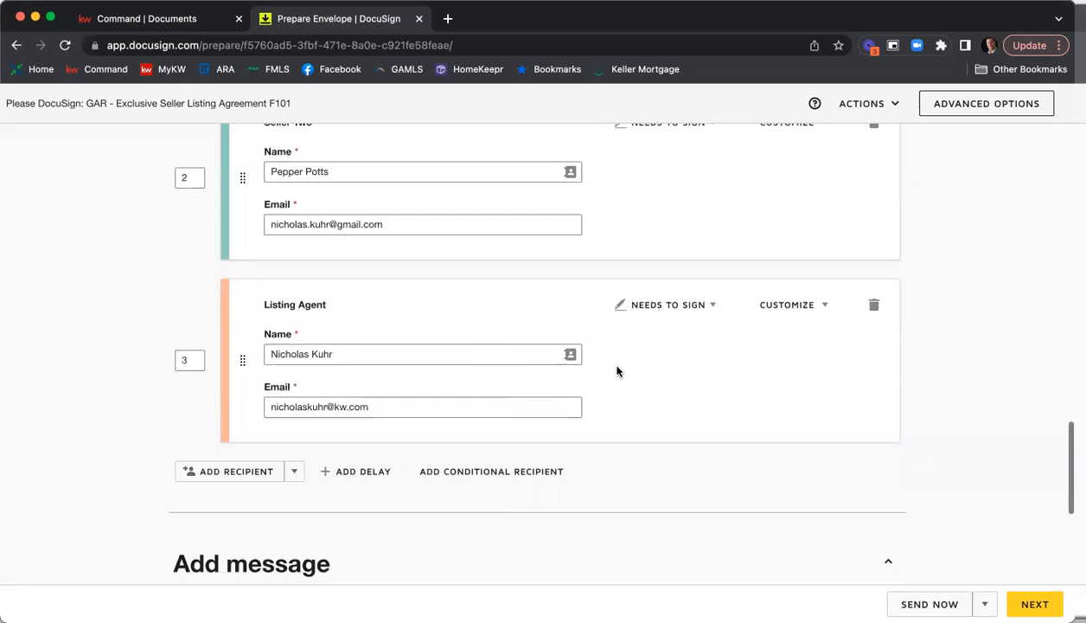
pyautogui.scroll(6, 617, 371)
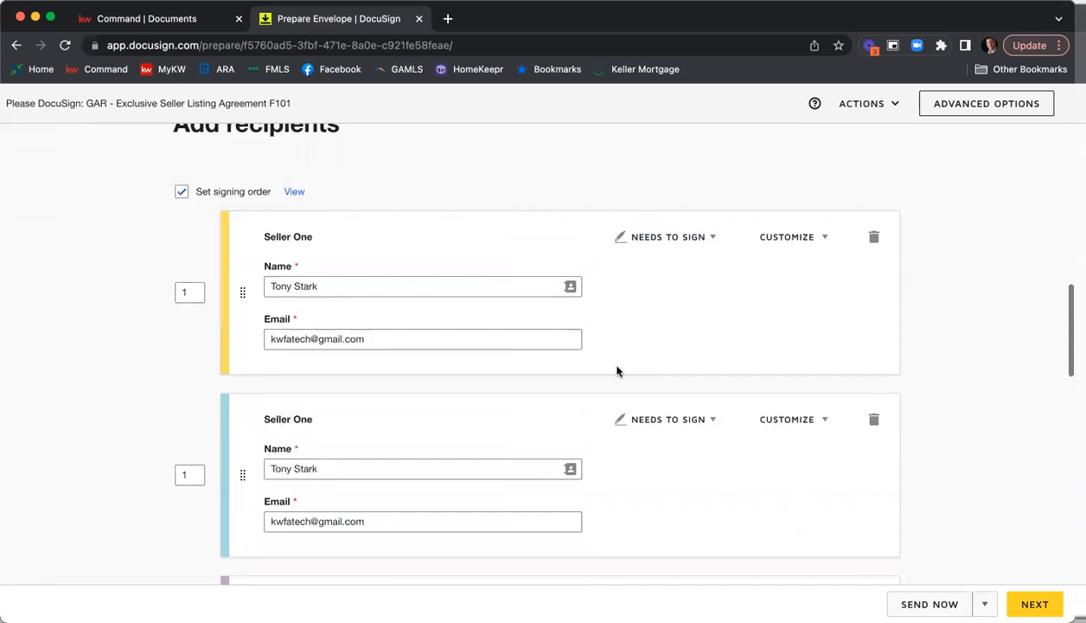
pyautogui.scroll(2, 616, 371)
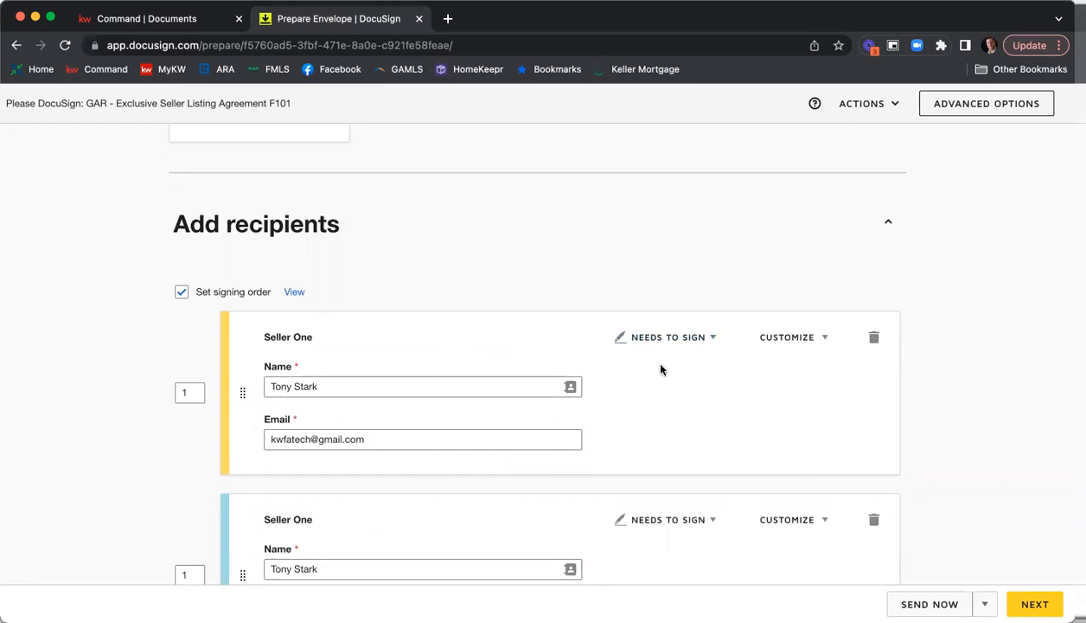
pyautogui.click(711, 339)
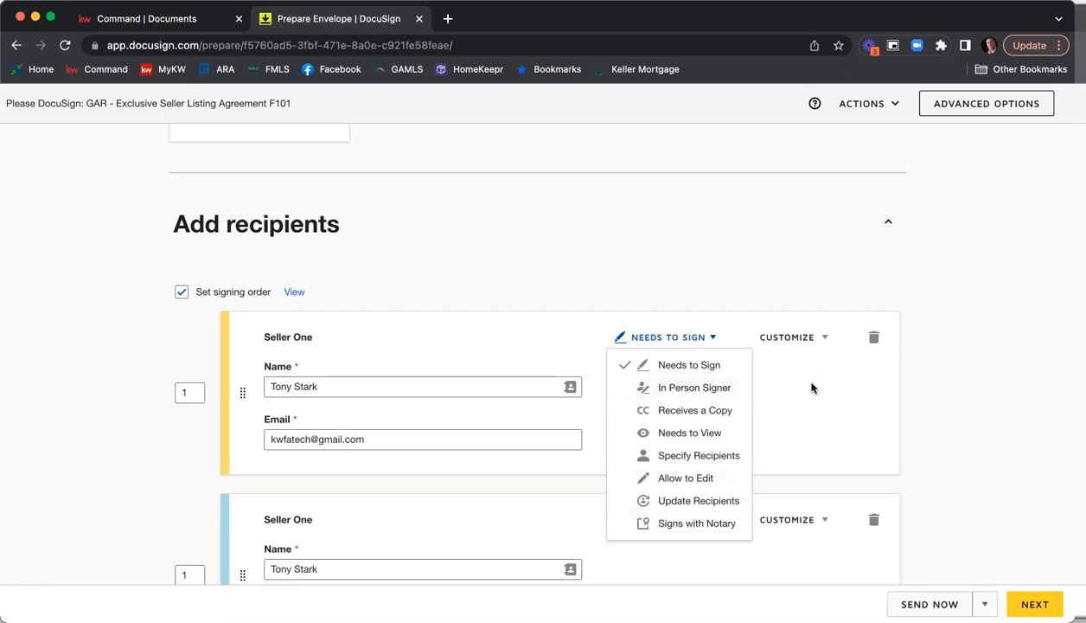
pyautogui.click(692, 368)
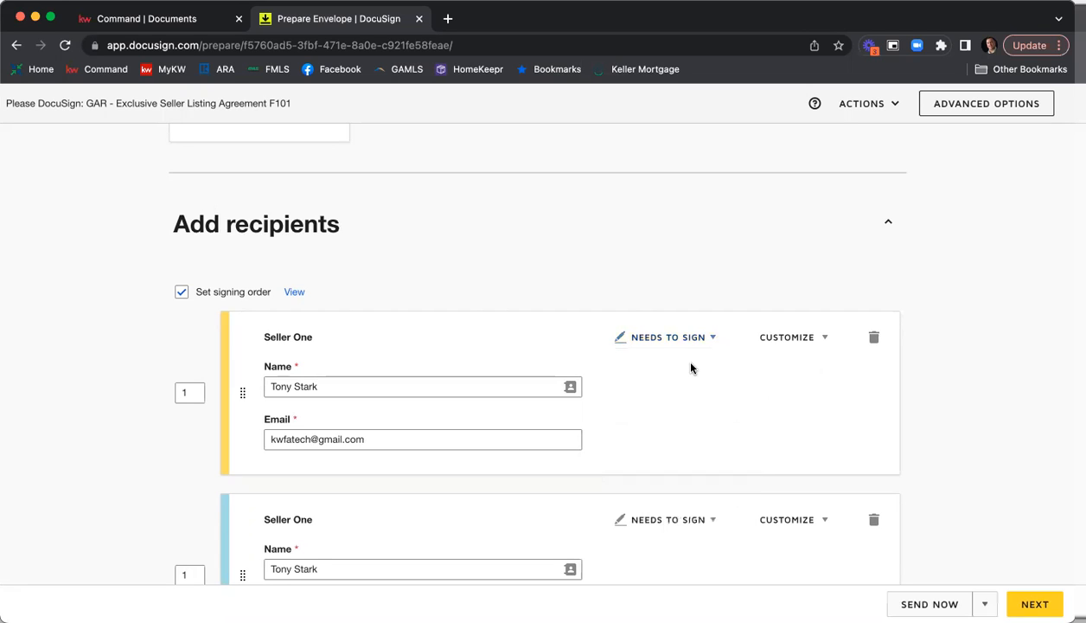
# Add an access code to the first Seller One recipient and delete it again.
pyautogui.click(821, 342)
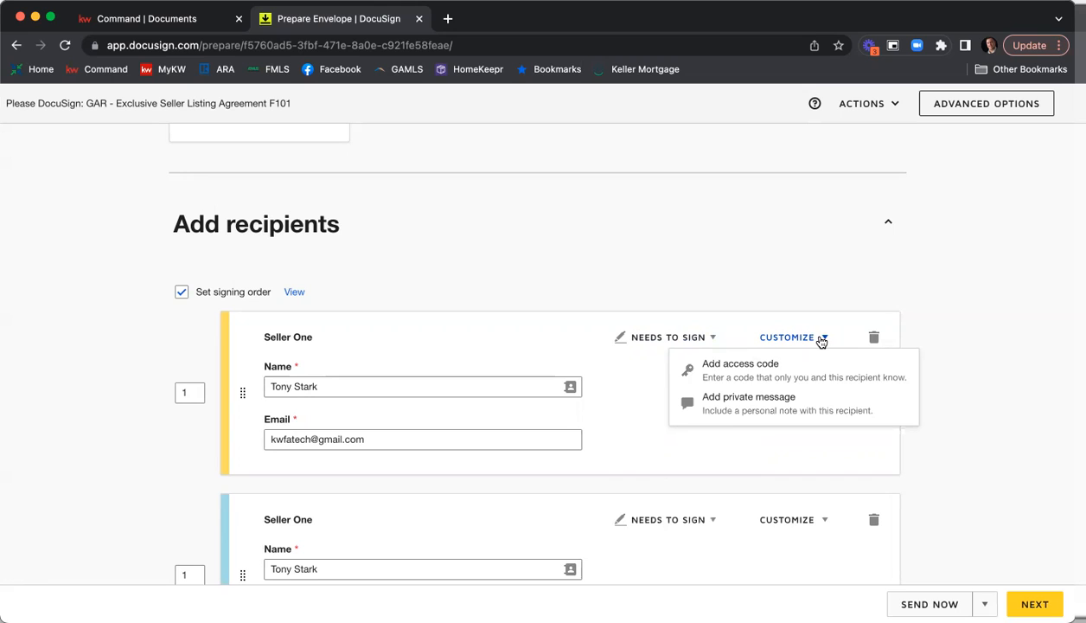
pyautogui.click(754, 373)
pyautogui.scroll(-1, 407, 501)
pyautogui.click(315, 516)
pyautogui.write('12345')
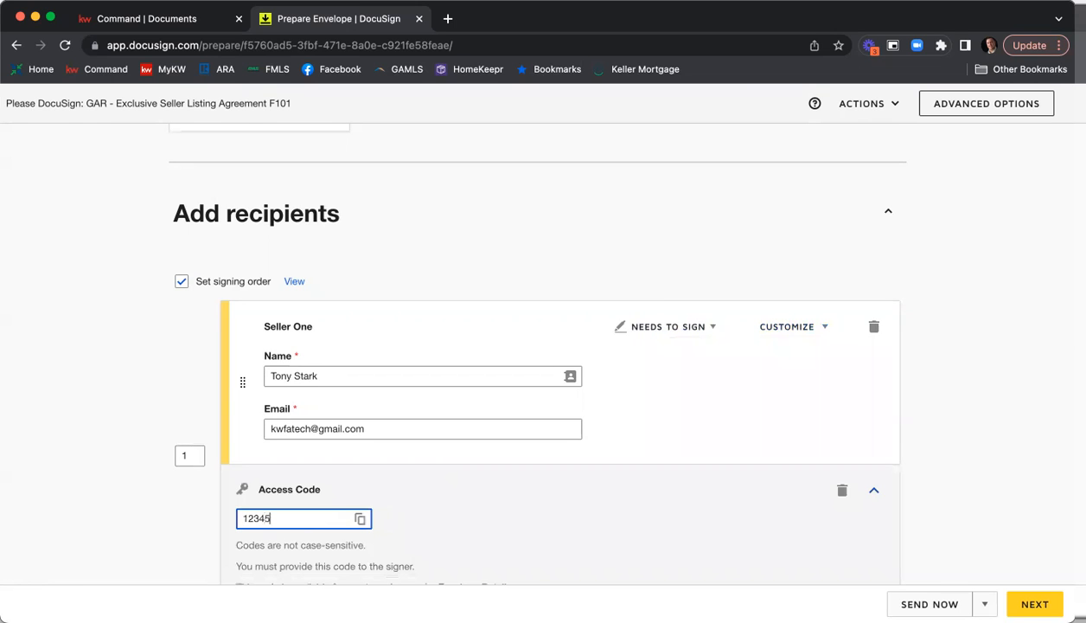
pyautogui.scroll(-1, 450, 511)
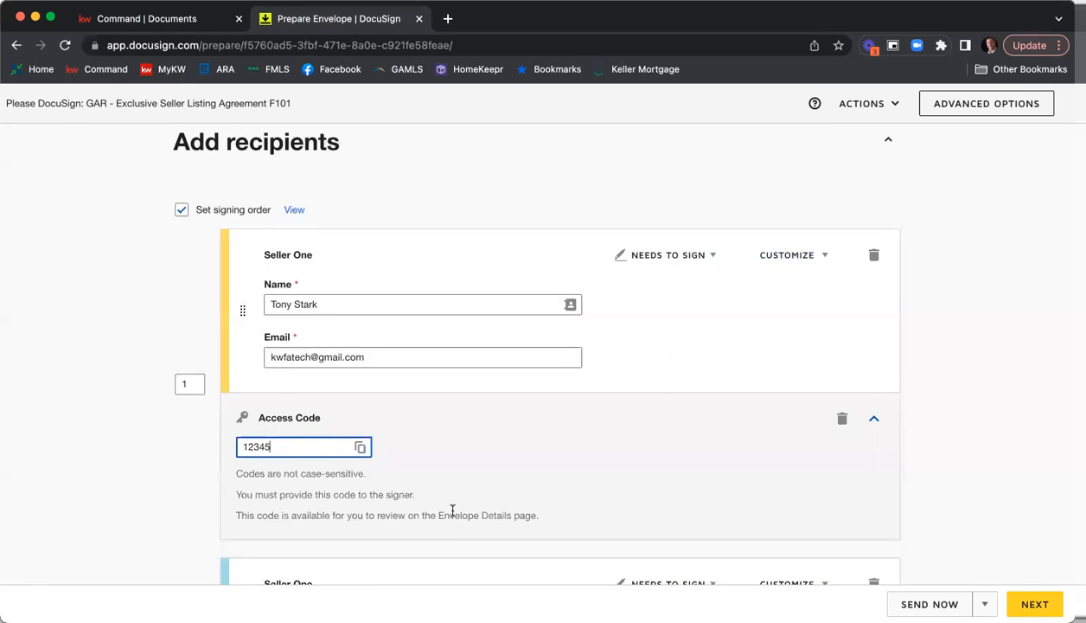
pyautogui.click(842, 421)
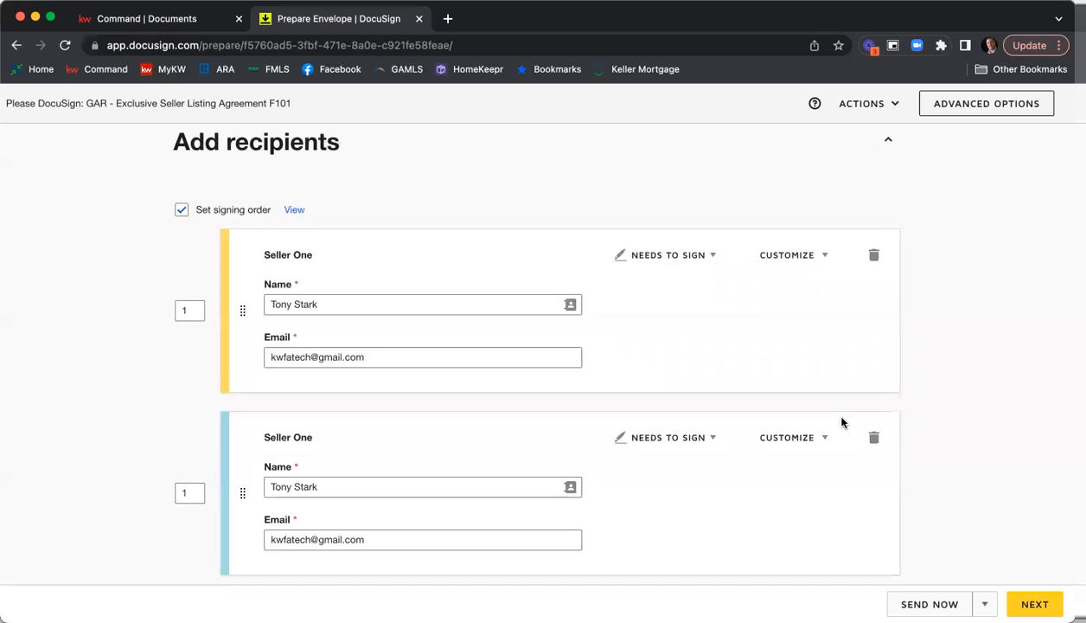
# Add a private message to the first Seller One: "Please be sure to review and fill in the SPD and CAD.", with greeting and thank-you sign-off.
pyautogui.scroll(2, 806, 268)
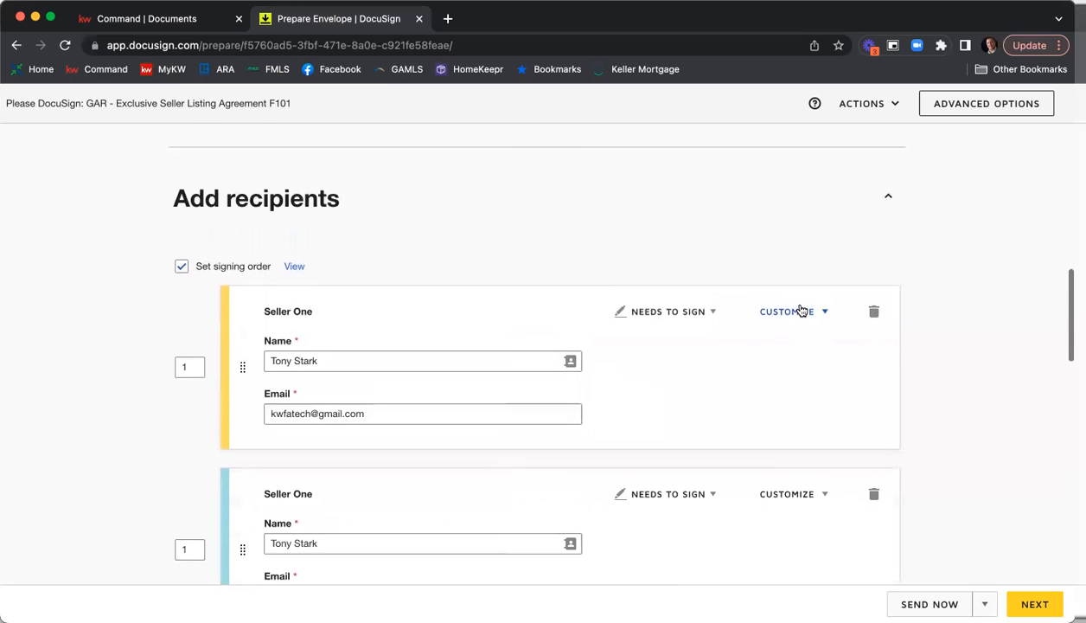
pyautogui.click(801, 311)
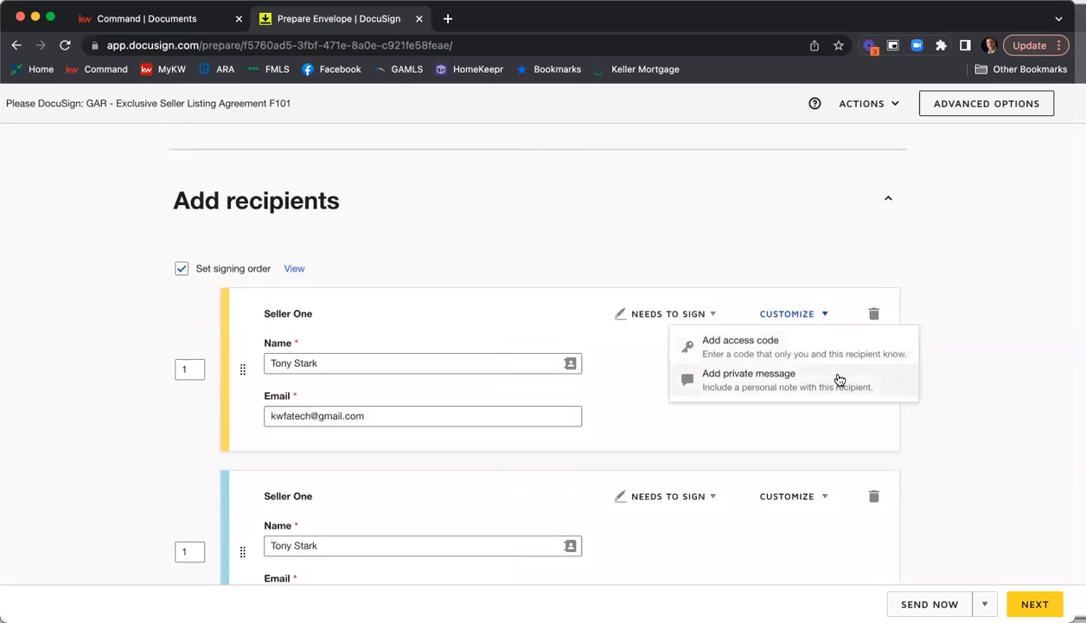
pyautogui.click(839, 381)
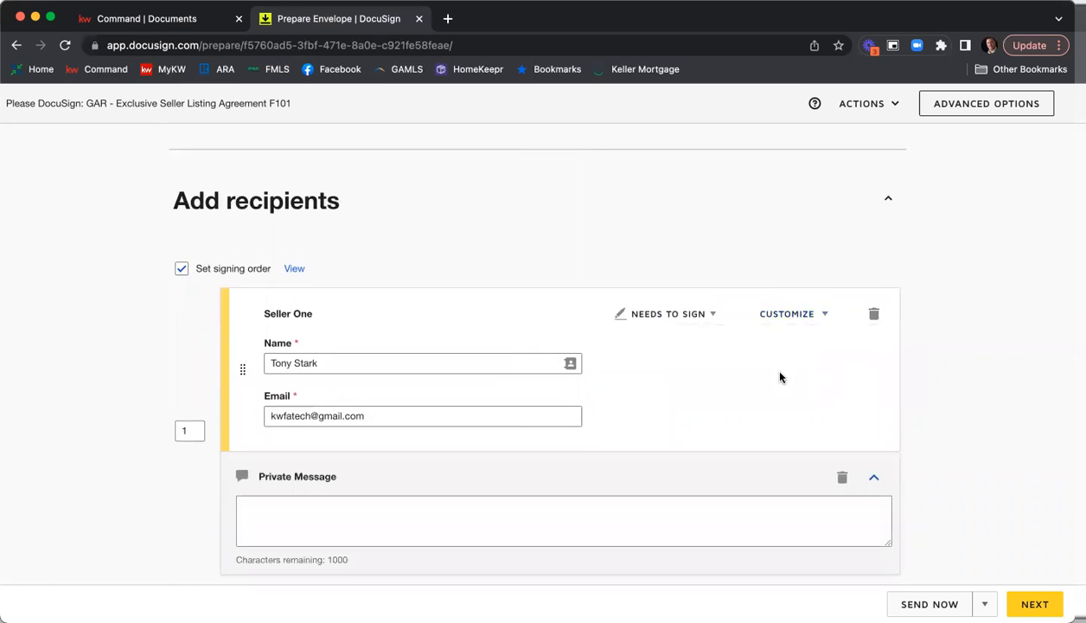
pyautogui.scroll(-3, 779, 376)
pyautogui.click(688, 429)
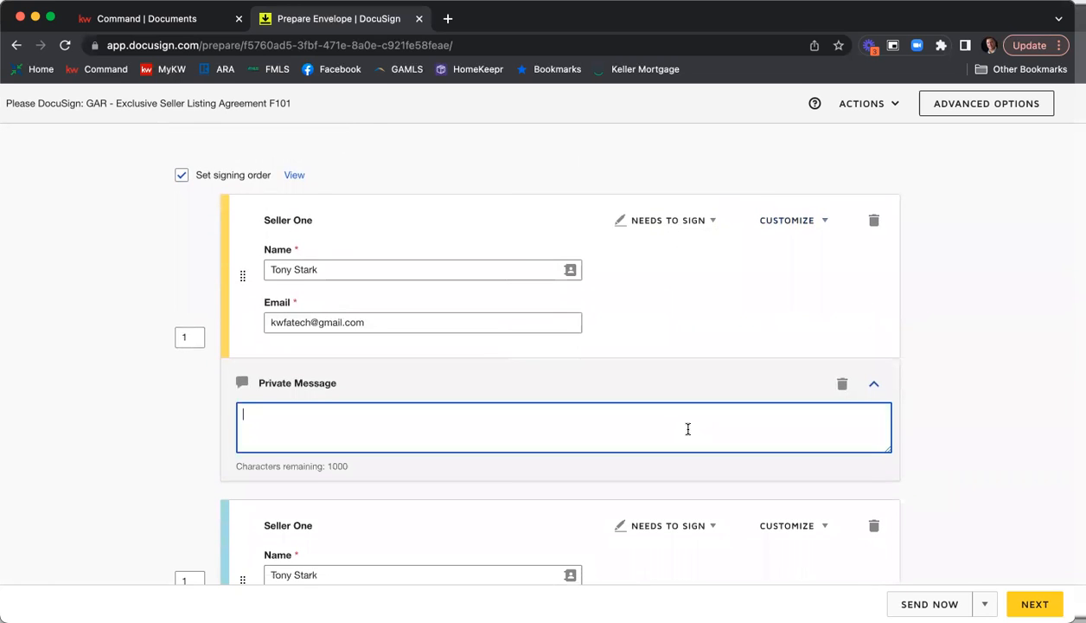
pyautogui.write('Hi Tony,')
pyautogui.press('Return')
pyautogui.write('Please be sure to ')
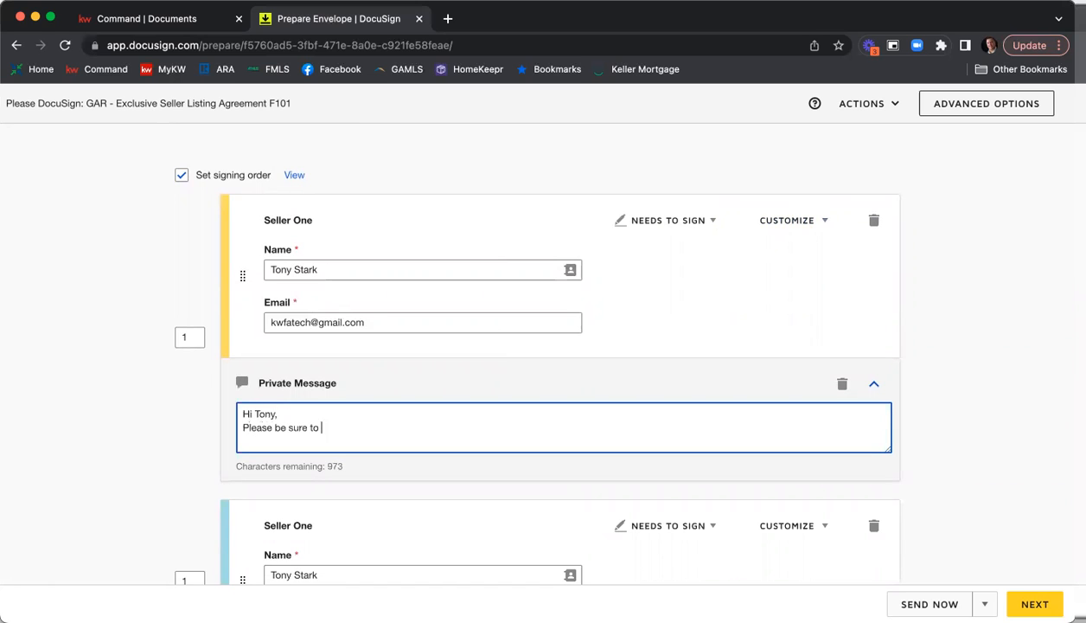
pyautogui.write('review and fill in the SPD and CAD.')
pyautogui.press('Return')
pyautogui.write('Thank you,')
pyautogui.press('Return')
pyautogui.write('Nick')
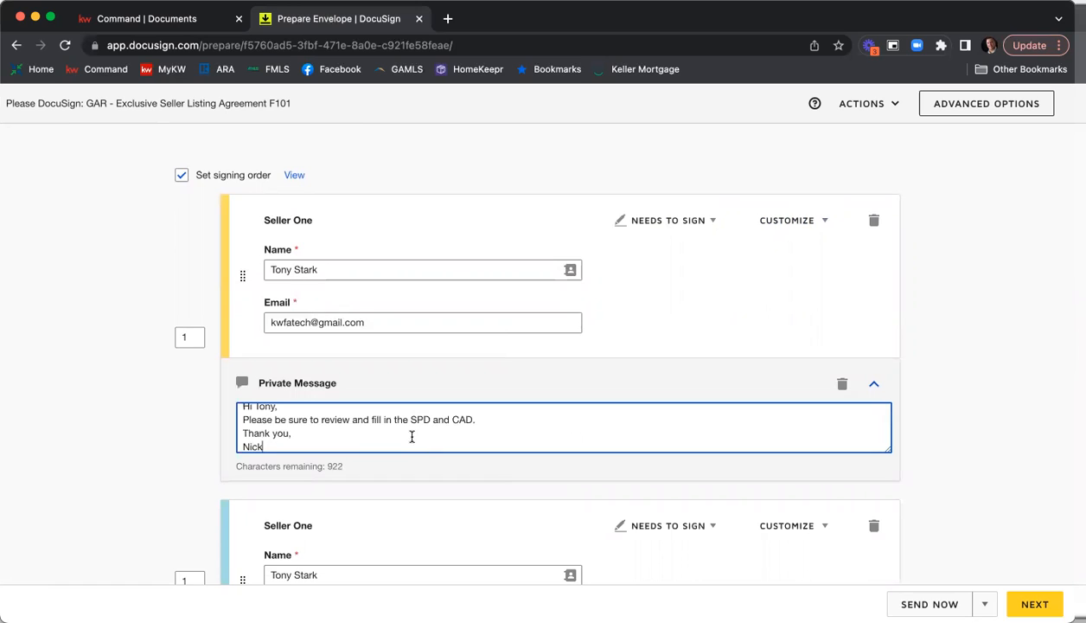
pyautogui.scroll(1, 432, 430)
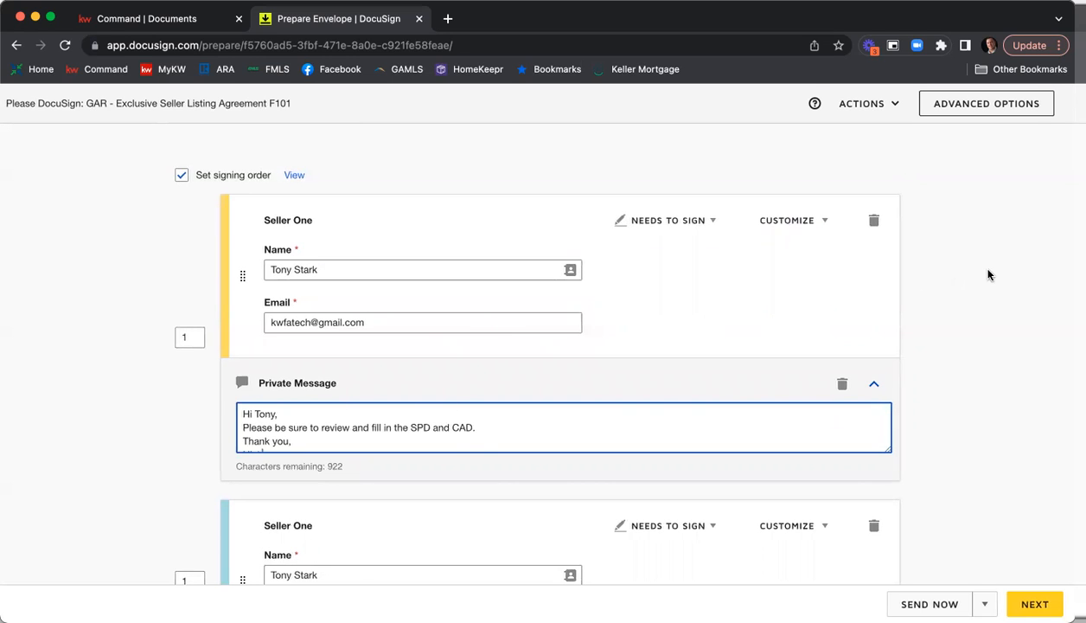
# Change the email subject to "Please DocuSign" followed by the property's street address and "ESLA & PSA".
pyautogui.scroll(-2, 988, 274)
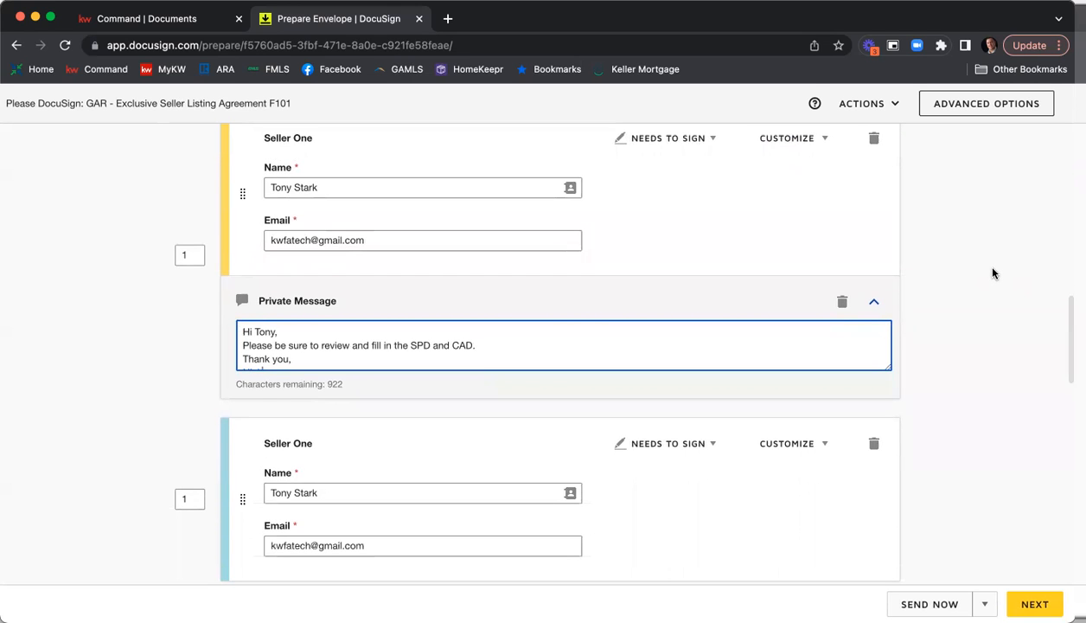
pyautogui.scroll(3, 993, 274)
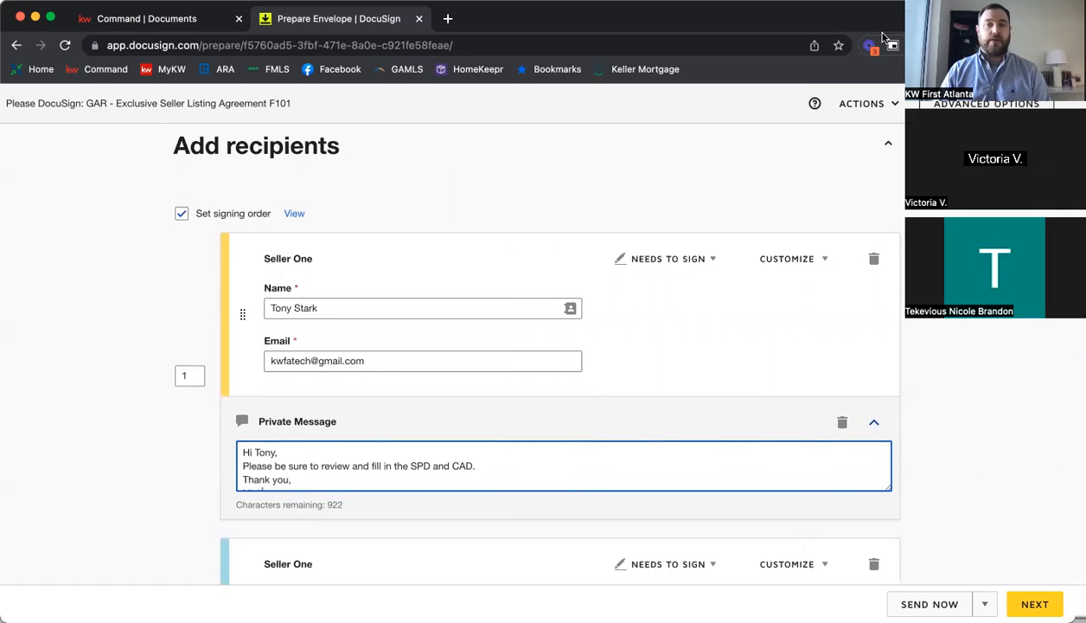
pyautogui.scroll(-10, 934, 278)
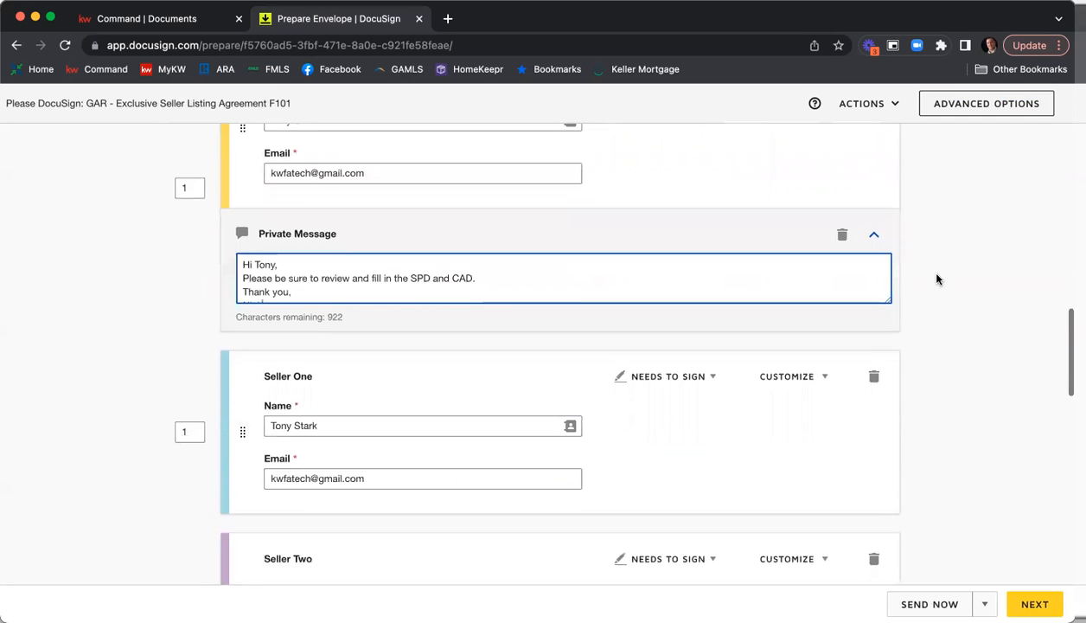
pyautogui.scroll(-10, 957, 293)
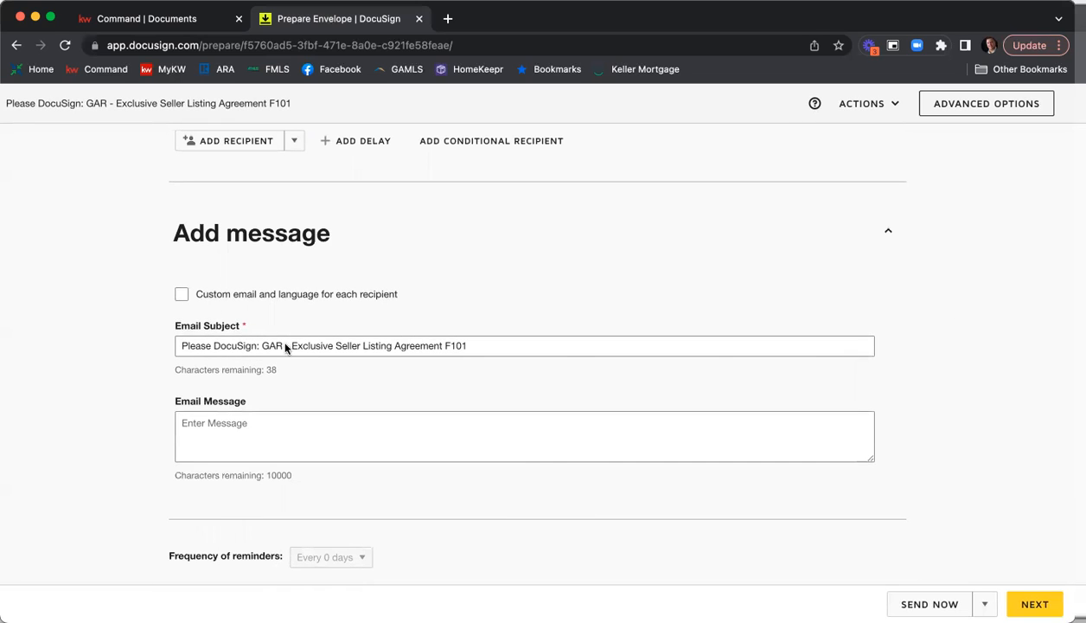
pyautogui.moveTo(468, 345); pyautogui.dragTo(249, 353)
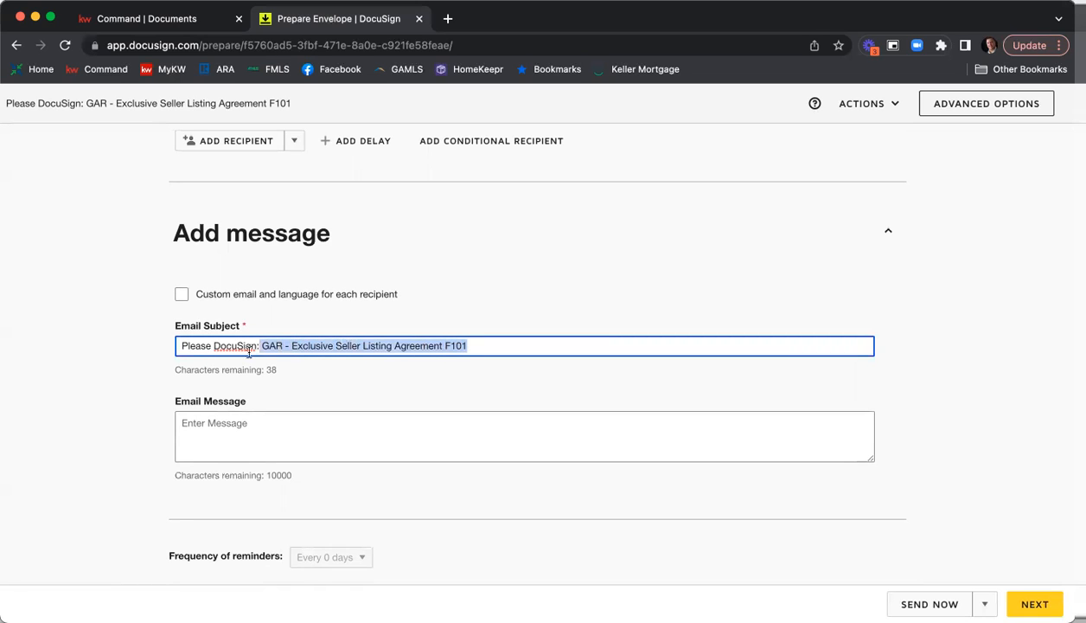
pyautogui.press('BackSpace')
pyautogui.press('BackSpace')
pyautogui.press('BackSpace')
pyautogui.write('1234 Main St')
pyautogui.write(' ESLA ')
pyautogui.write('*&')
pyautogui.press('BackSpace')
pyautogui.press('BackSpace')
pyautogui.press('BackSpace')
pyautogui.write('& PSA')
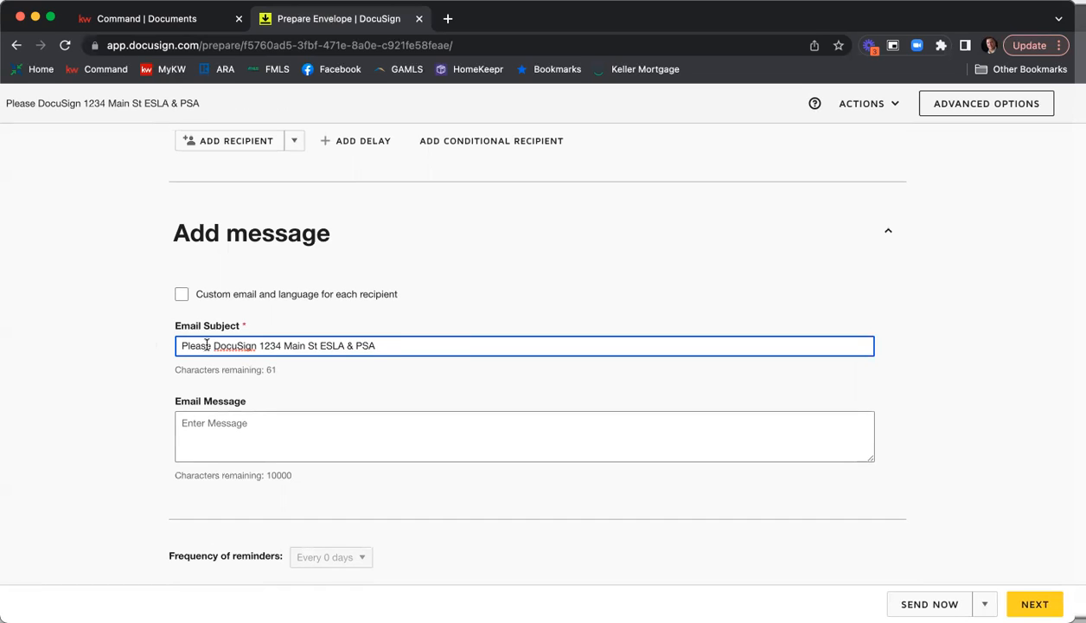
# Write an email message asking both sellers to review and sign all of the forms for the listing address, with greeting and thank-you sign-off.
pyautogui.click(274, 419)
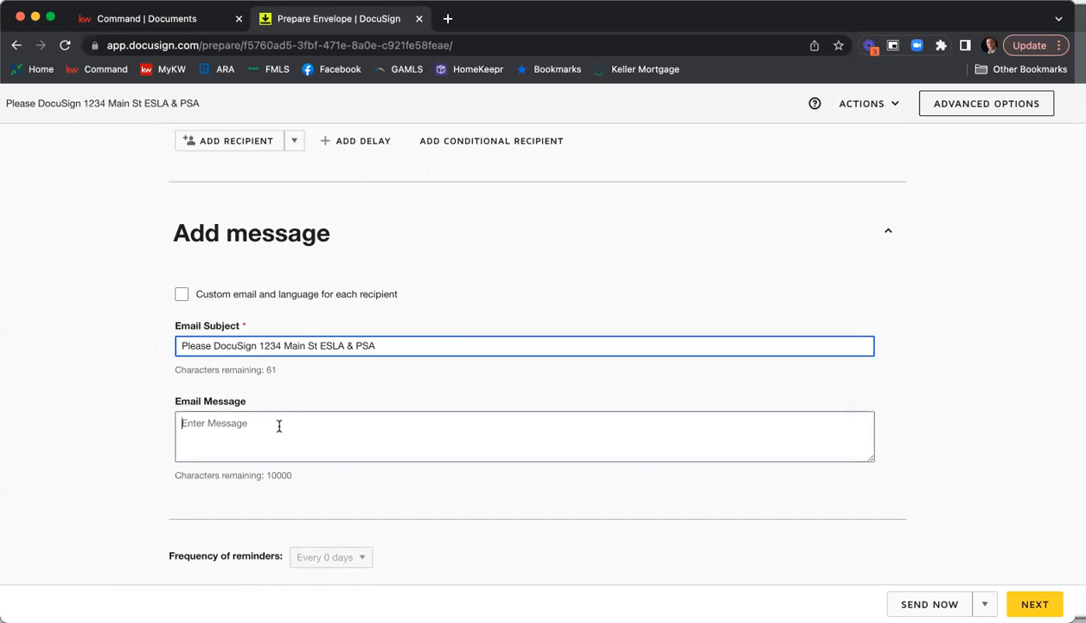
pyautogui.write('Hi Tony & Pepper,')
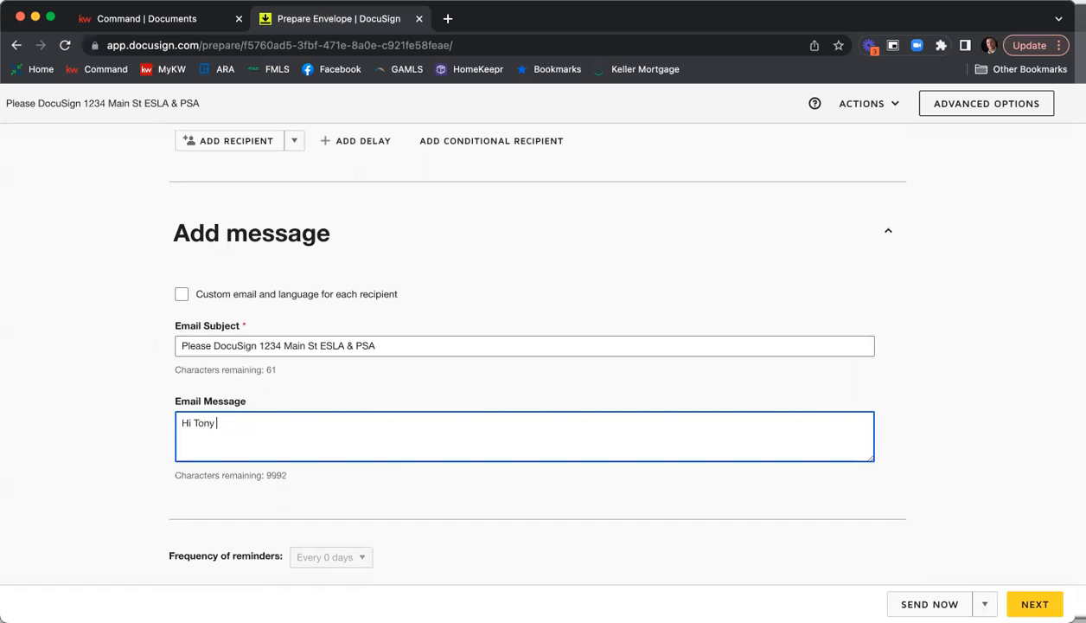
pyautogui.press('Return')
pyautogui.write('Please ')
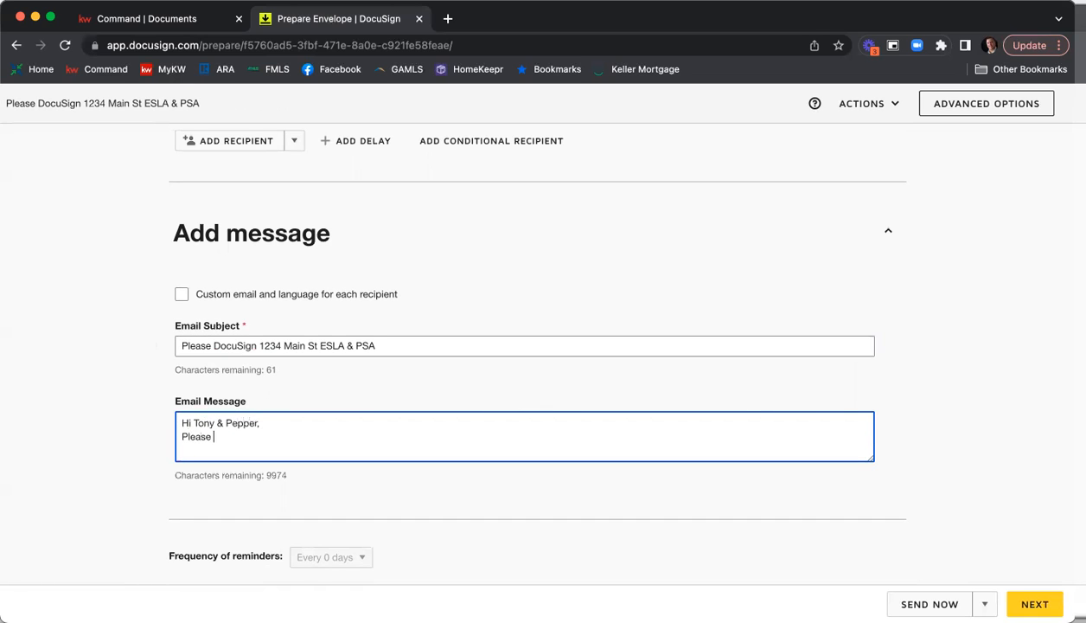
pyautogui.write('review and sign all ')
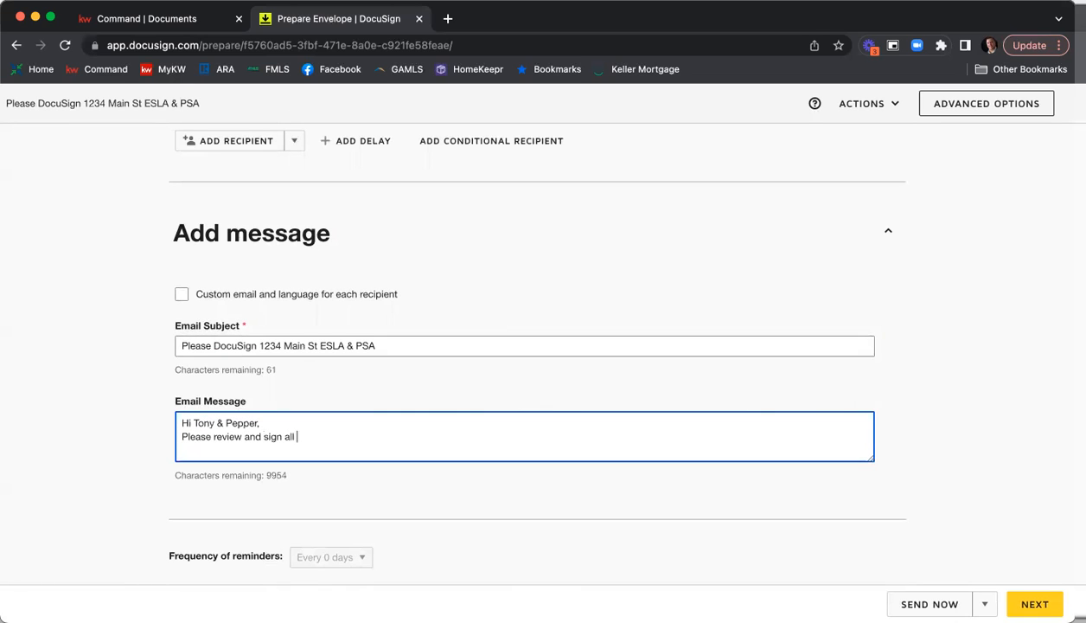
pyautogui.write('of the forms for our listing at 1234 Main St.')
pyautogui.press('Return')
pyautogui.write('Thank you,')
pyautogui.press('Return')
pyautogui.write('Nick')
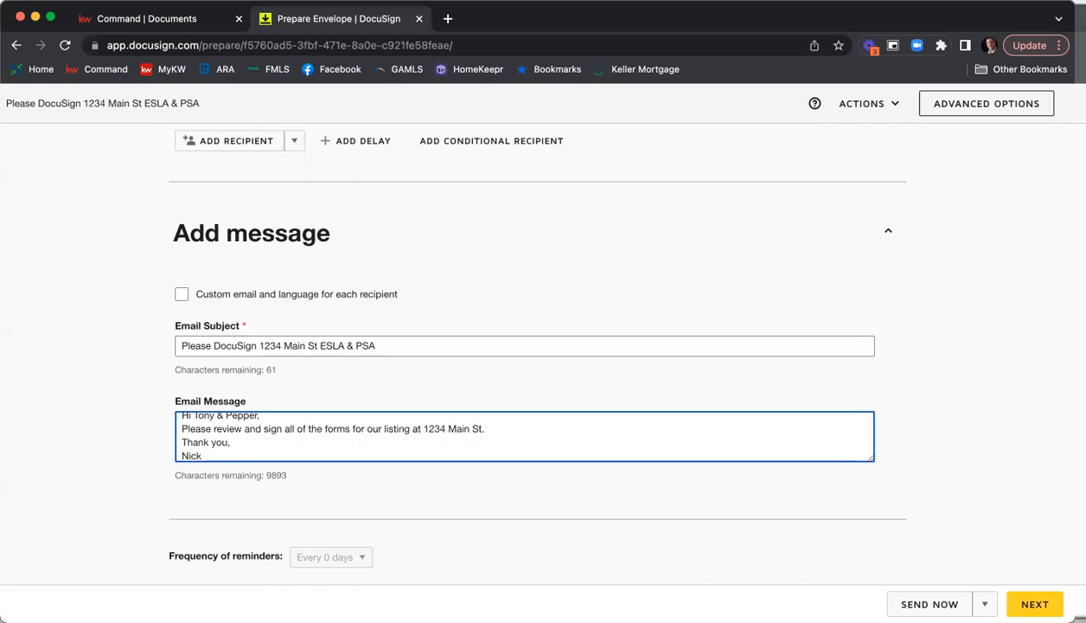
pyautogui.scroll(-1, 280, 418)
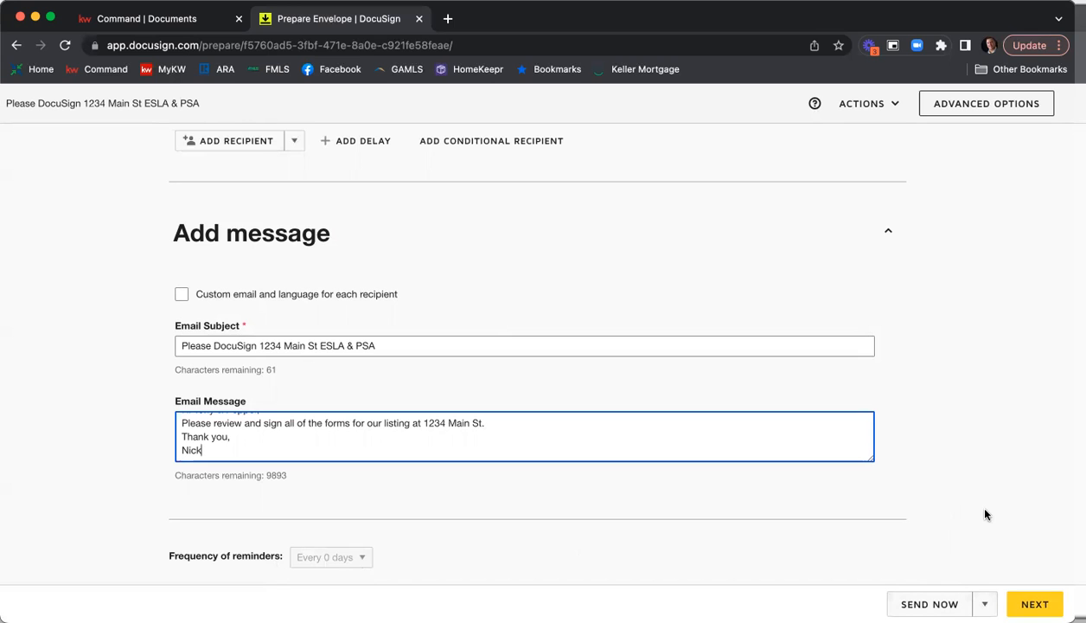
# Continue to adding fields, merging the duplicate recipients, and check the list of recipients available for field assignment.
pyautogui.click(1035, 605)
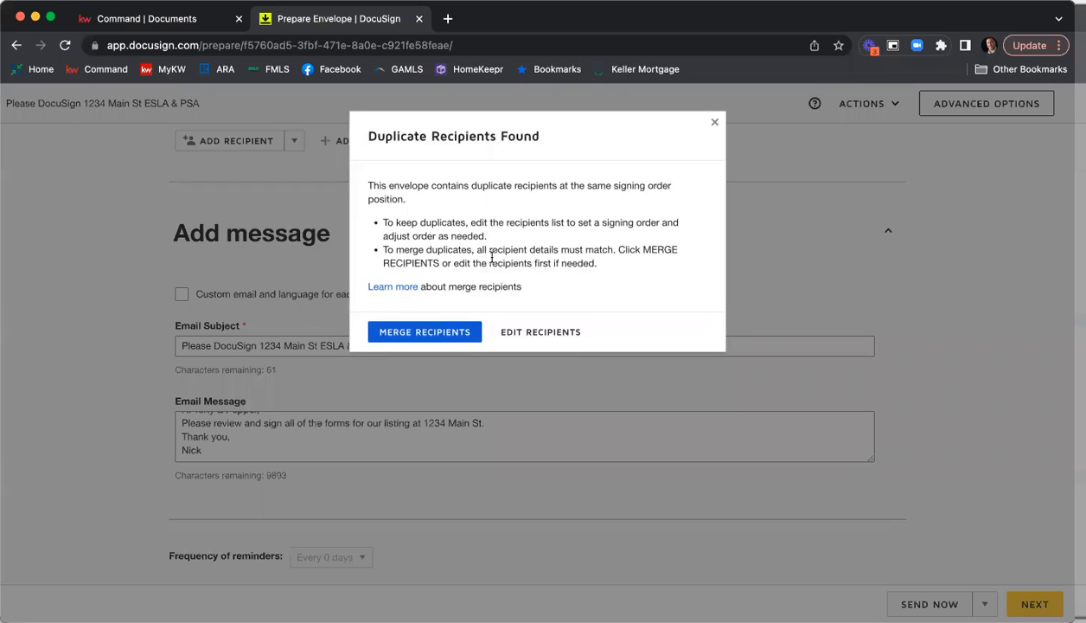
pyautogui.click(426, 333)
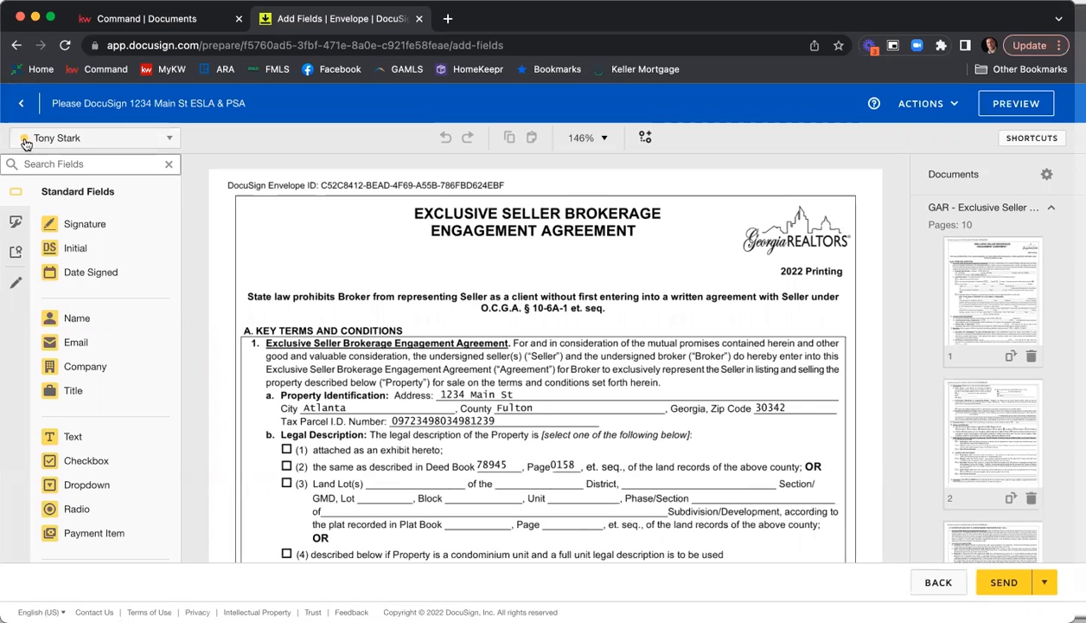
pyautogui.click(171, 139)
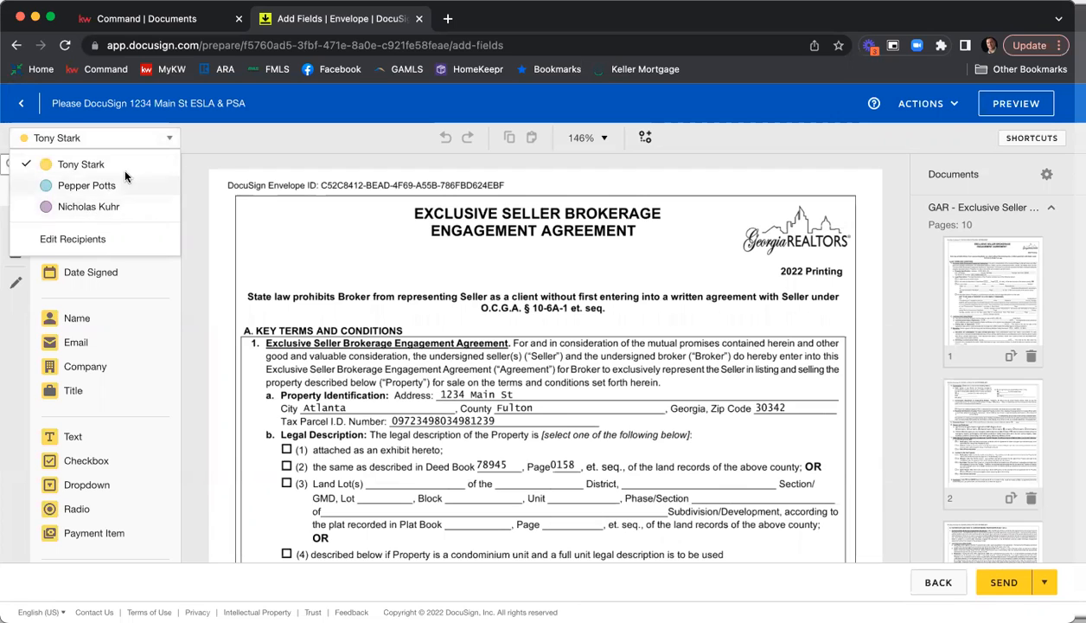
pyautogui.click(206, 163)
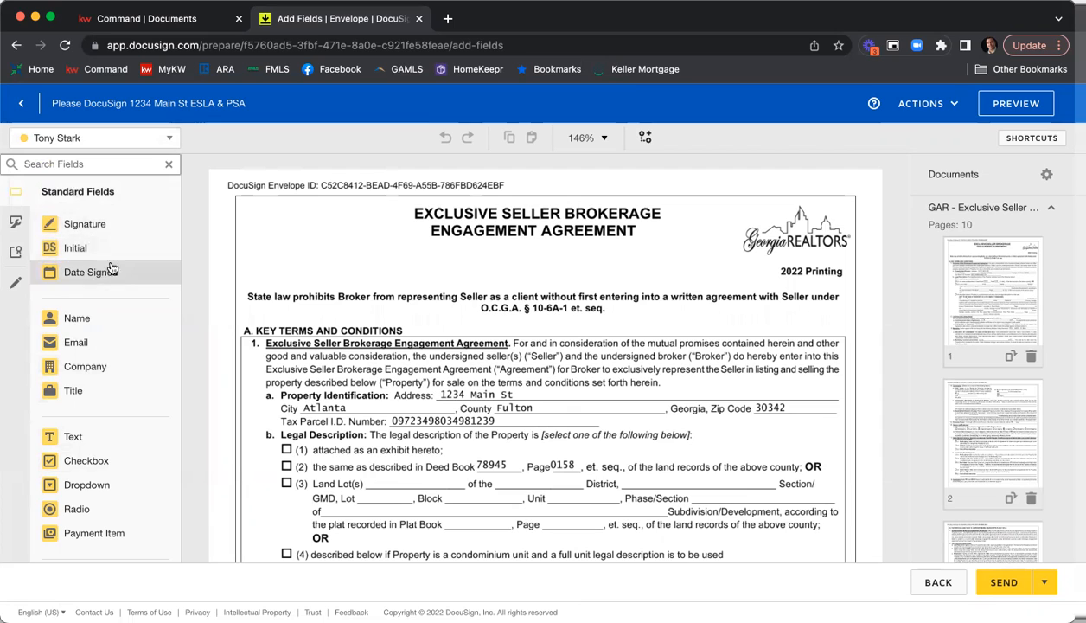
# Switch the field assignment to the second seller, then return it to the first seller to compare their field colors.
pyautogui.click(166, 137)
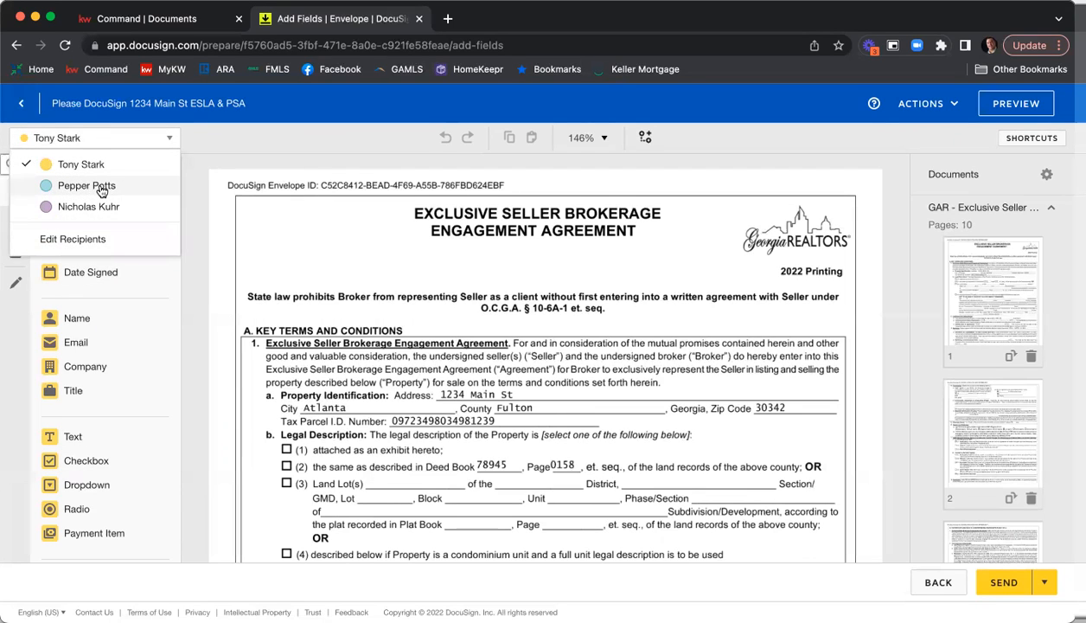
pyautogui.click(102, 187)
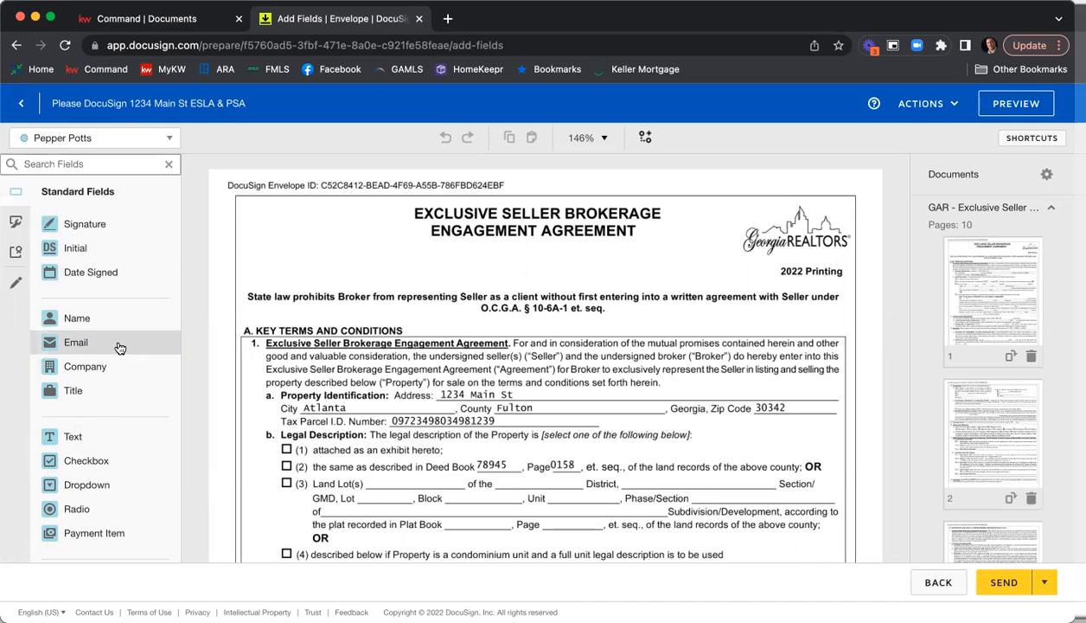
pyautogui.click(117, 139)
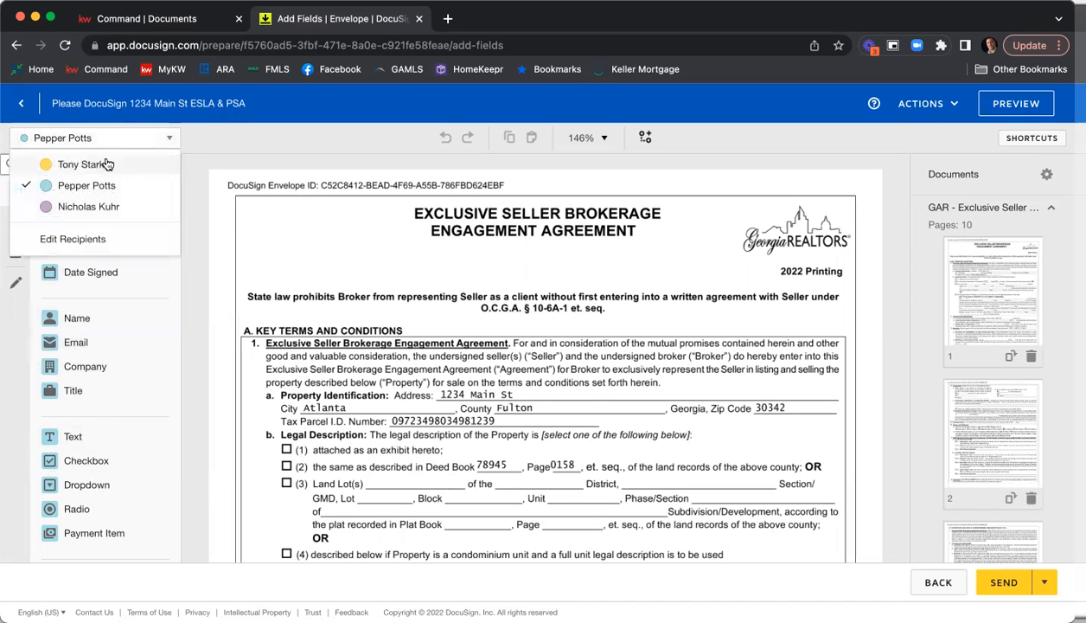
pyautogui.click(95, 165)
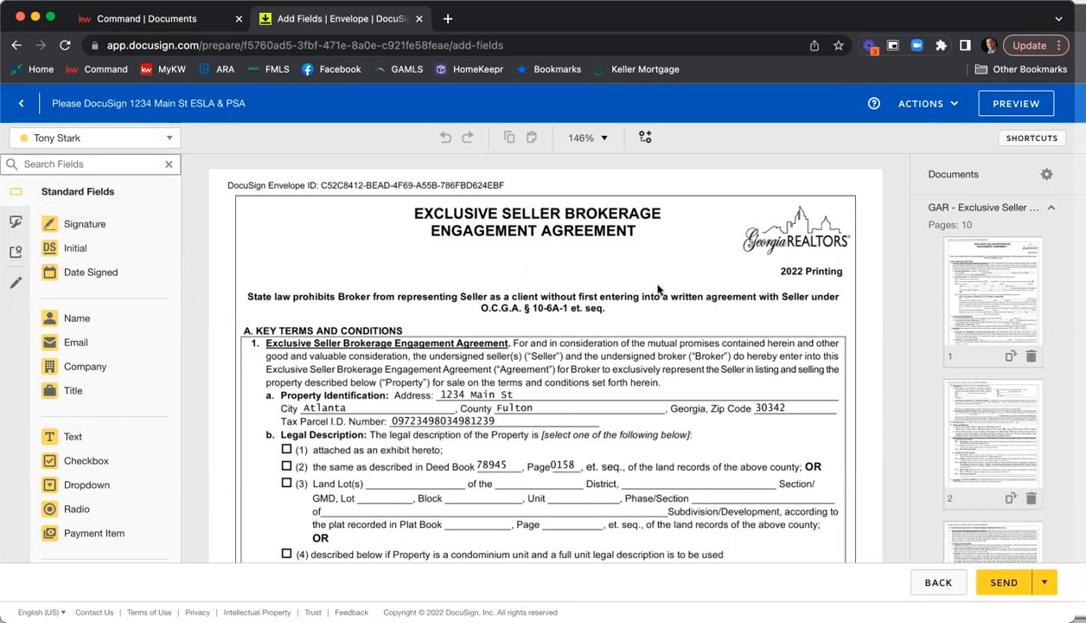
# Examine page 1 of the Exclusive Seller Brokerage Engagement Agreement, from the property identification to the form footer.
pyautogui.scroll(-2, 660, 262)
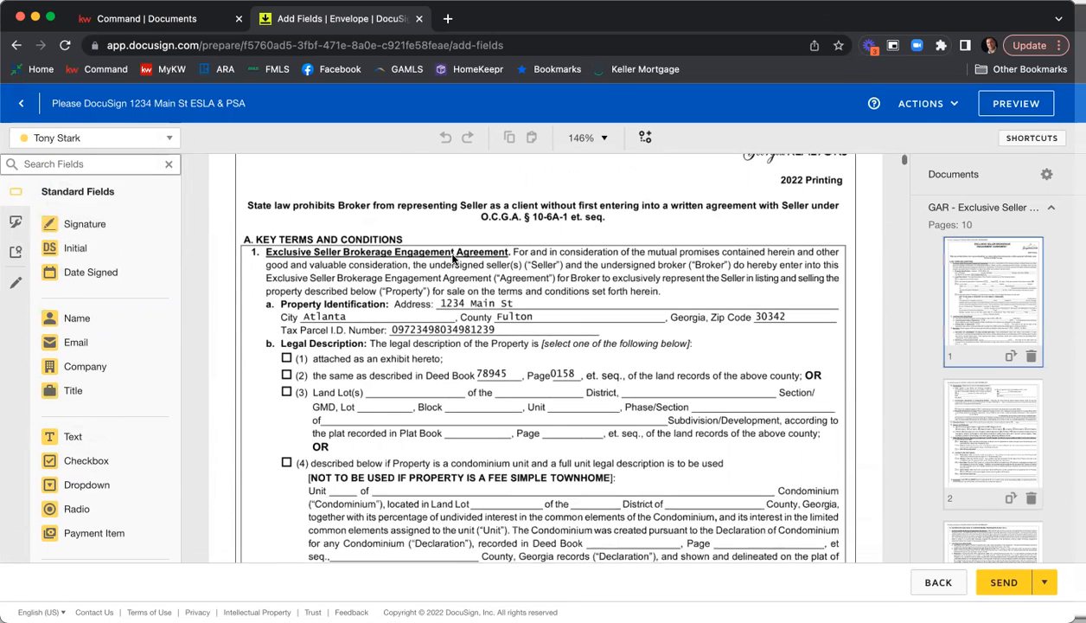
pyautogui.scroll(-5, 542, 300)
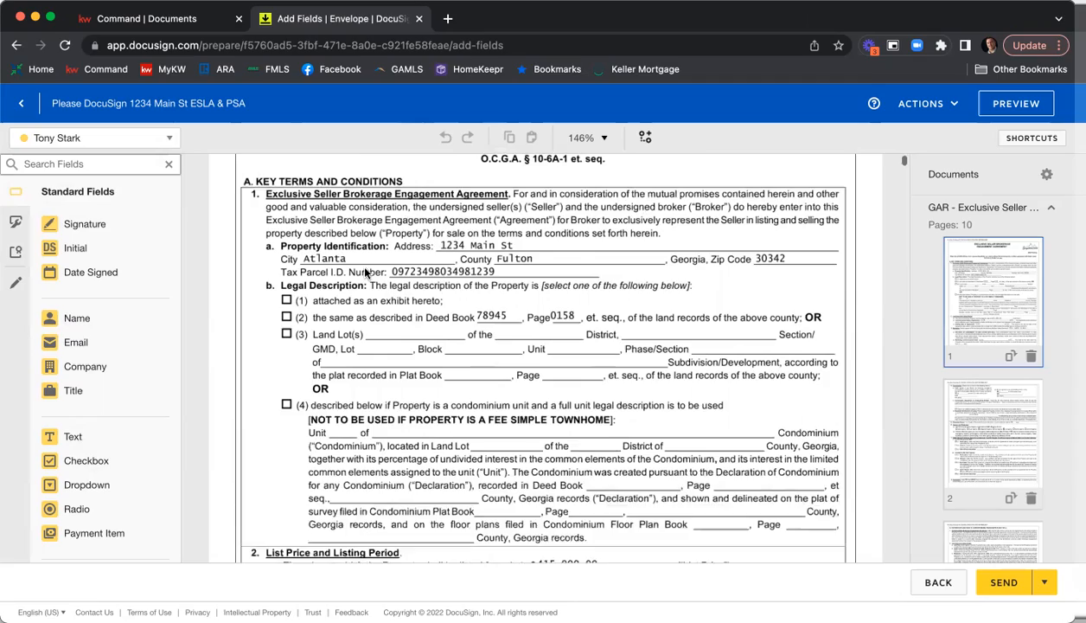
pyautogui.scroll(-1, 617, 287)
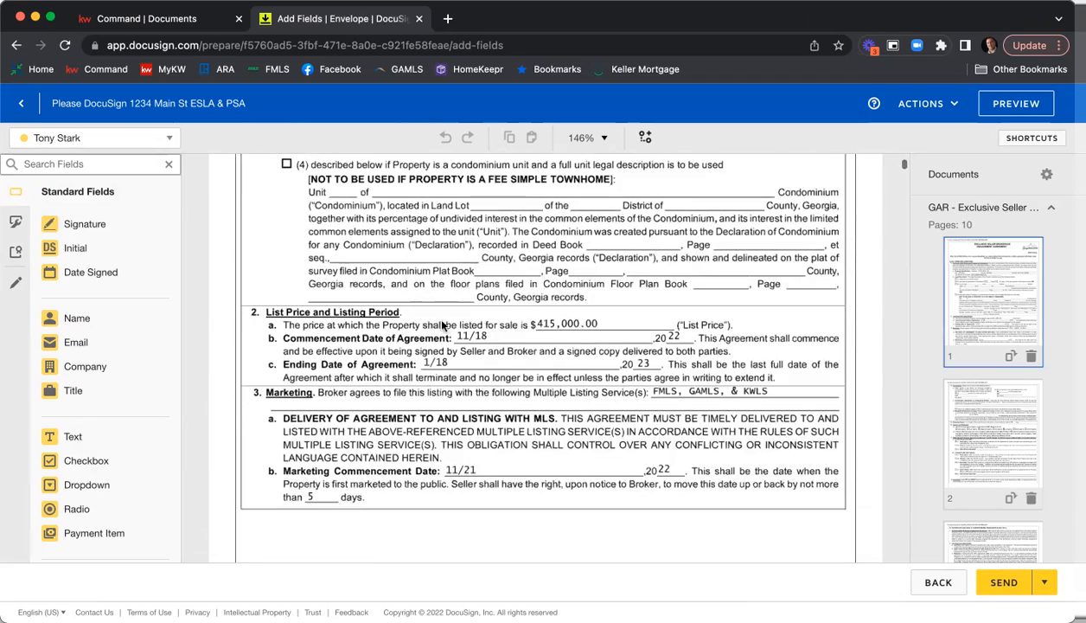
pyautogui.scroll(-6, 509, 336)
pyautogui.scroll(1, 509, 337)
pyautogui.scroll(-15, 508, 333)
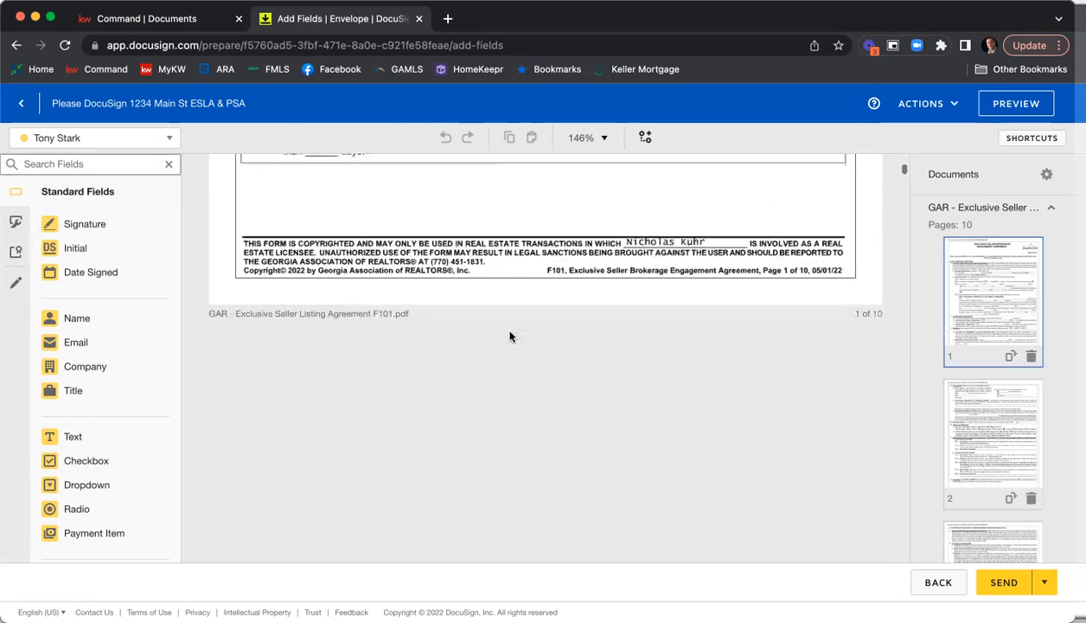
pyautogui.scroll(15, 511, 334)
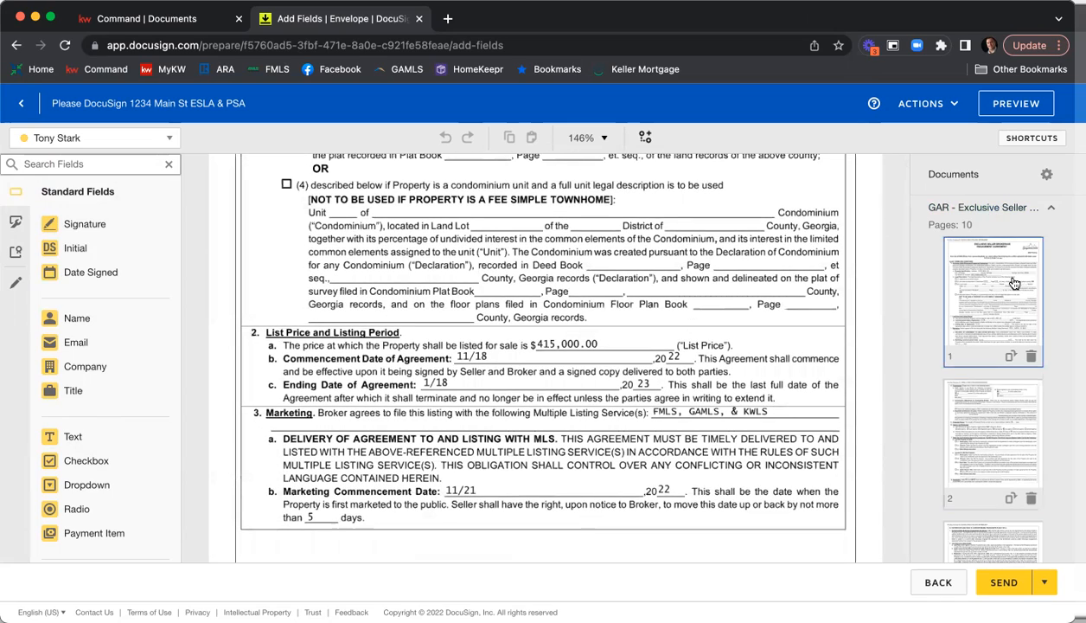
# Look through the page thumbnails of the Exclusive Seller agreement for recipient field markers and open page 10.
pyautogui.click(964, 208)
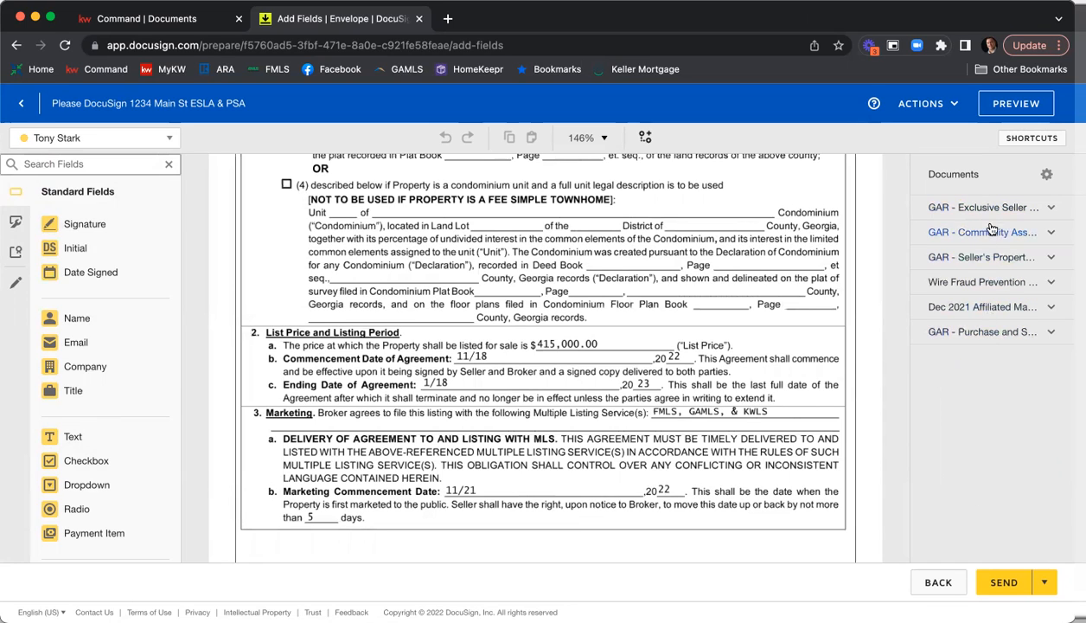
pyautogui.click(957, 208)
pyautogui.scroll(-10, 994, 289)
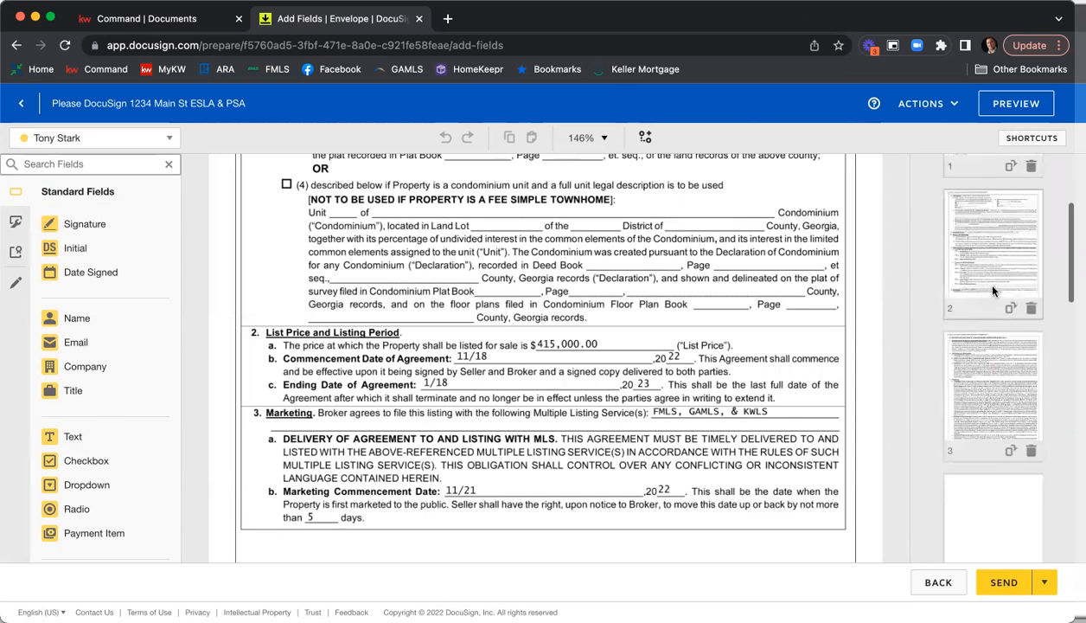
pyautogui.scroll(-12, 995, 290)
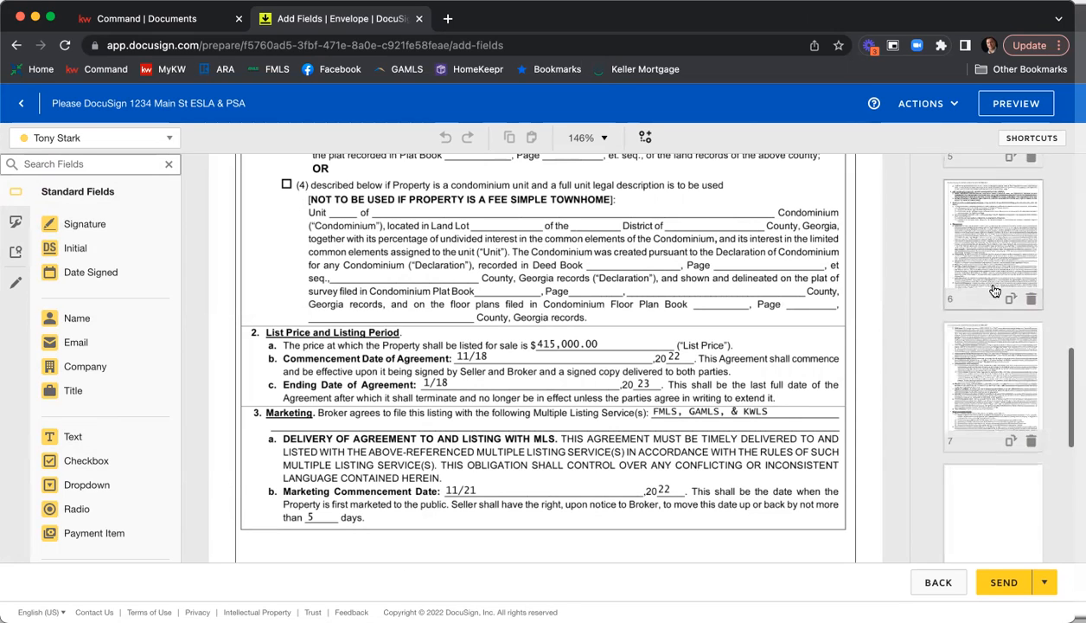
pyautogui.scroll(-5, 994, 289)
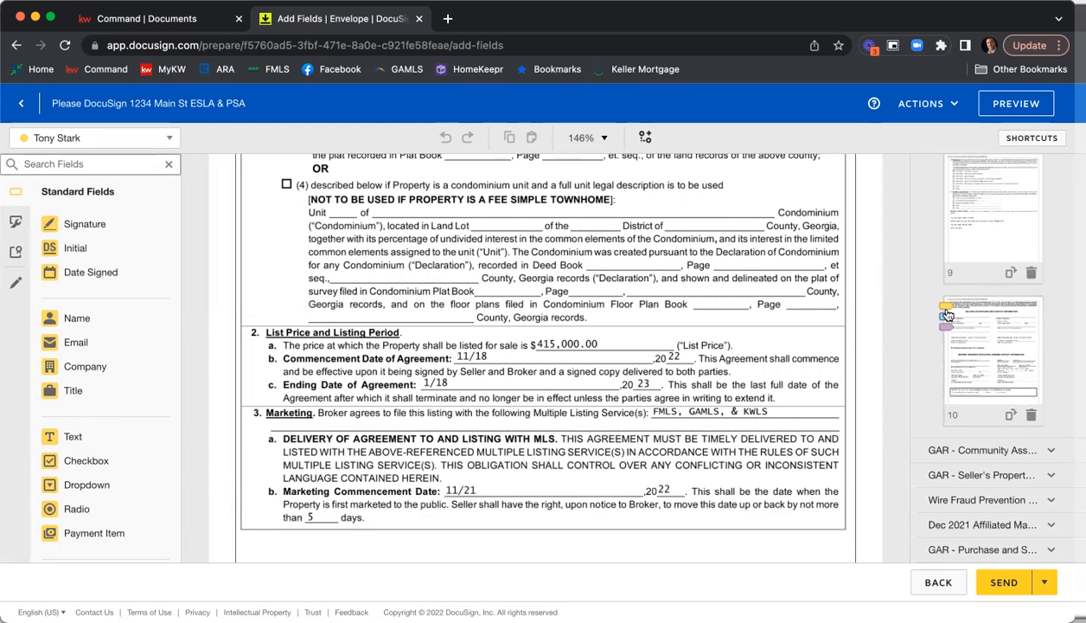
pyautogui.click(997, 333)
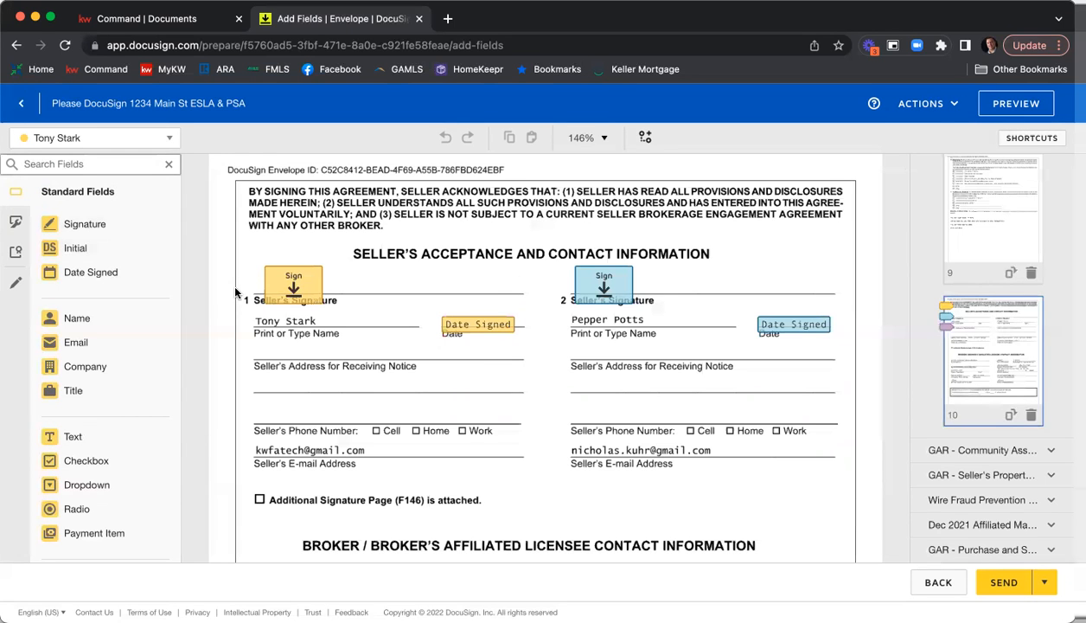
# Check the signature and date fields assigned to both sellers and the listing agent on page 10 of the agreement.
pyautogui.scroll(-1, 560, 343)
pyautogui.scroll(-5, 558, 341)
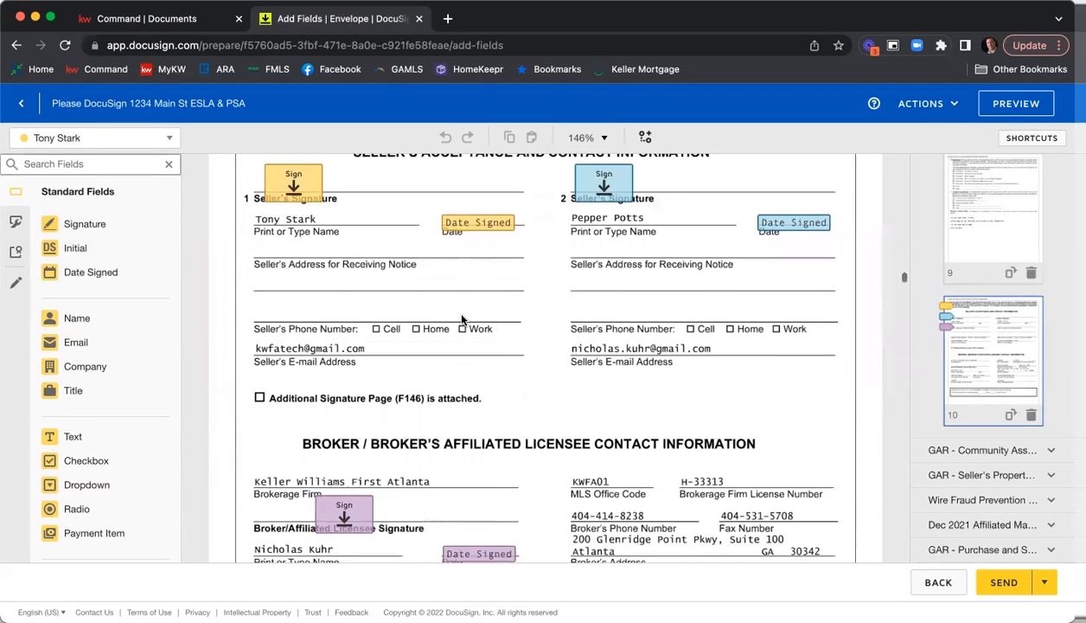
pyautogui.scroll(-4, 463, 318)
pyautogui.scroll(10, 463, 318)
pyautogui.scroll(4, 463, 318)
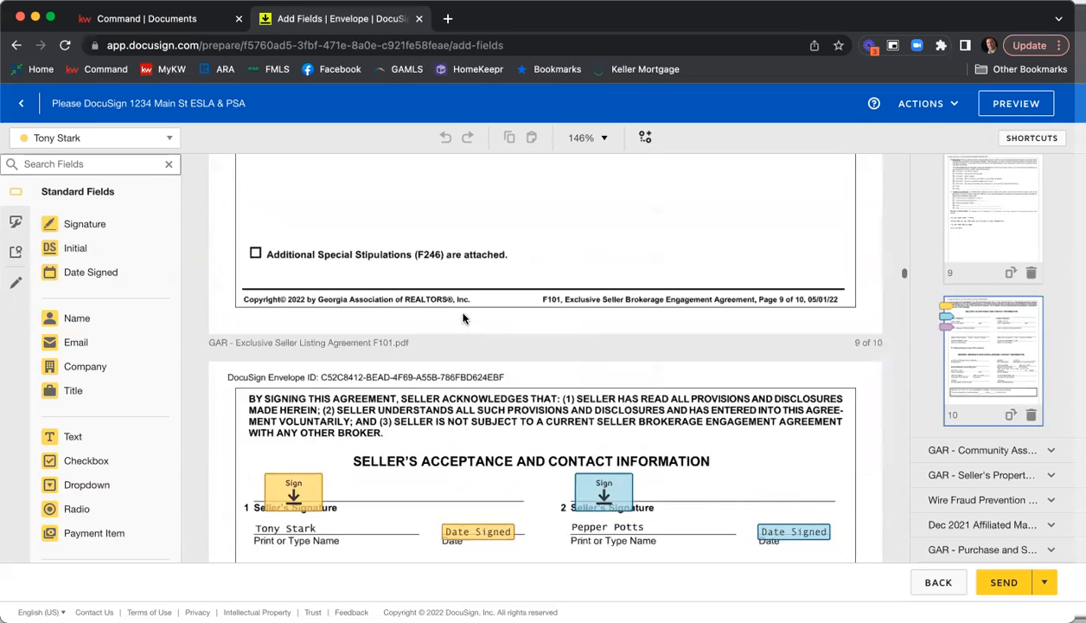
pyautogui.scroll(5, 996, 313)
pyautogui.scroll(5, 996, 313)
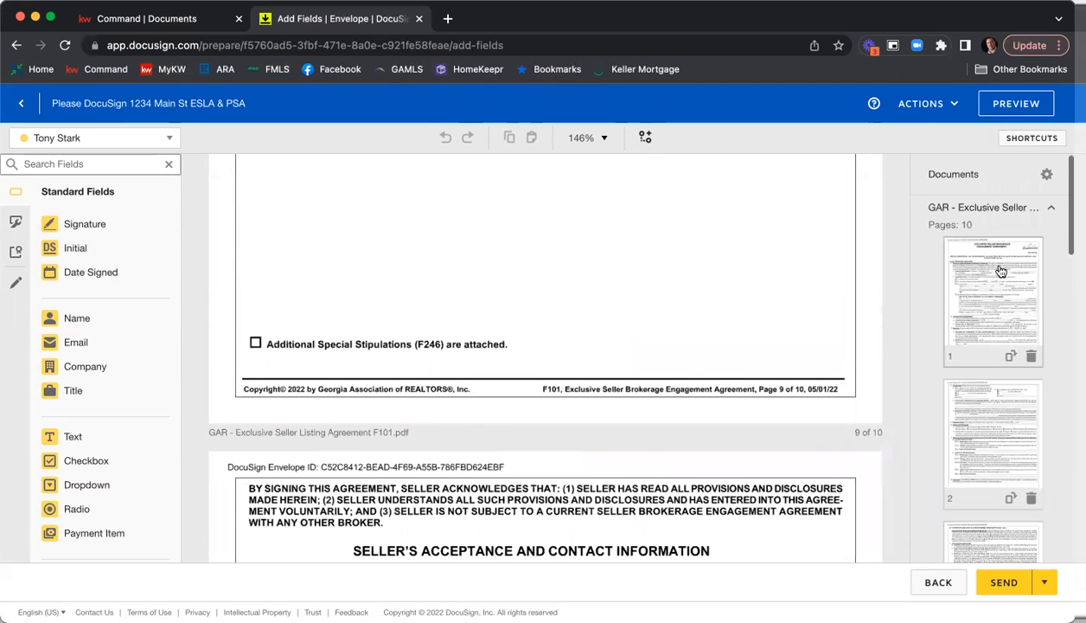
# Place a checked checkbox for the listing agent over legal description option (2), the deed book reference, on page 1 of the agreement.
pyautogui.click(981, 274)
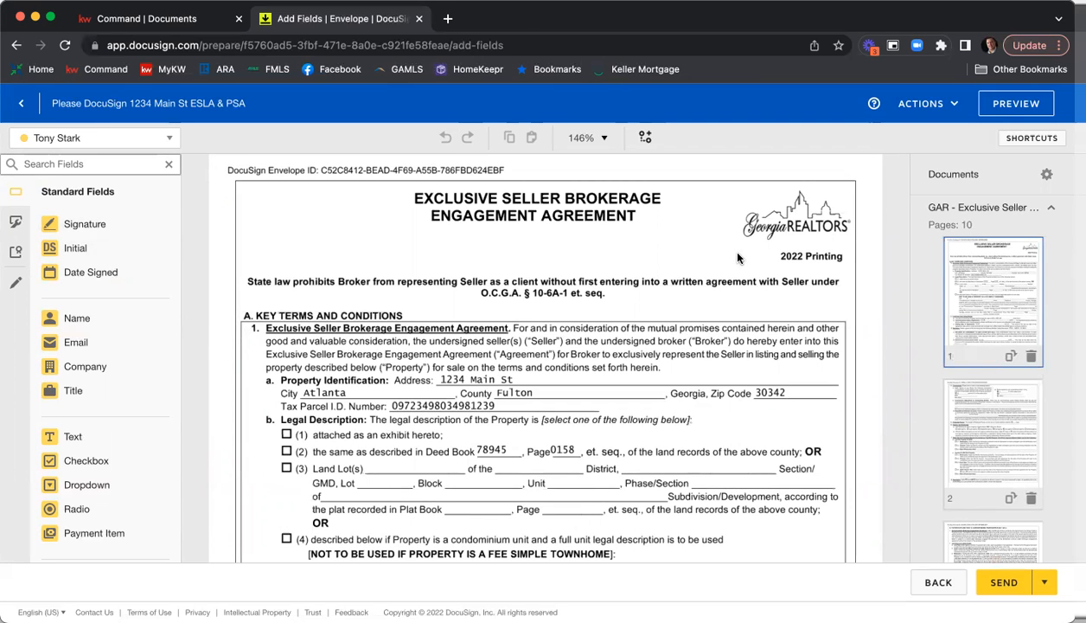
pyautogui.scroll(-2, 738, 256)
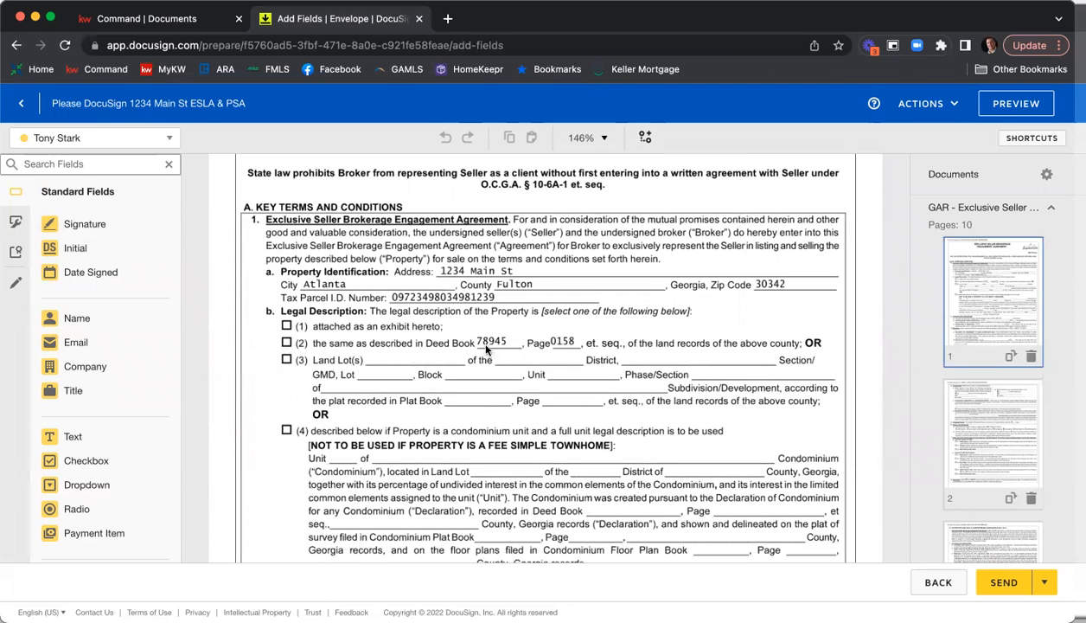
pyautogui.click(102, 138)
pyautogui.click(96, 206)
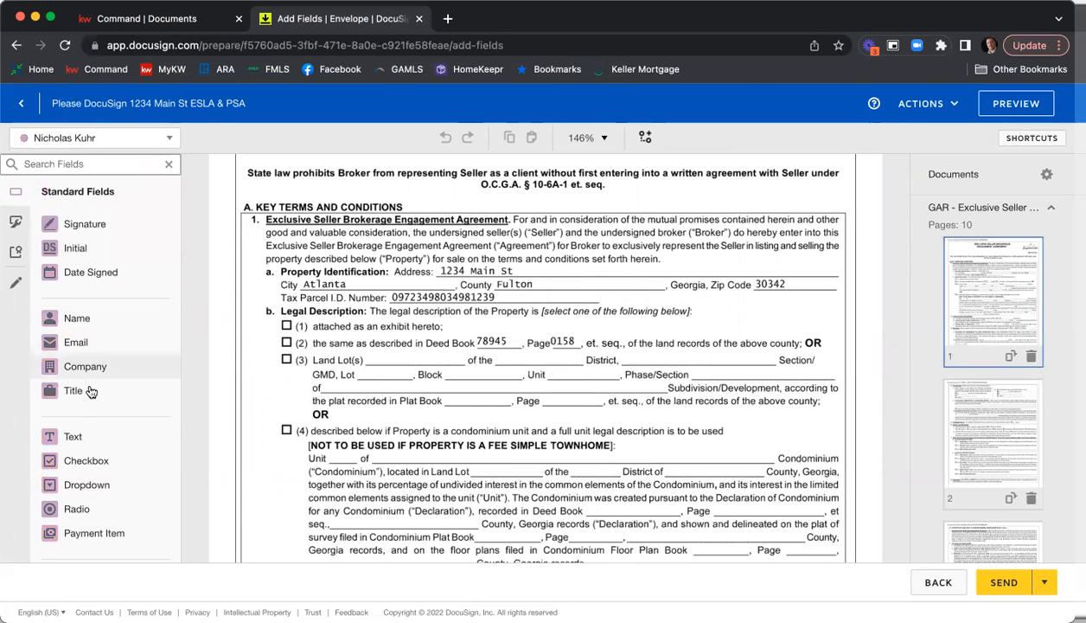
pyautogui.click(129, 460)
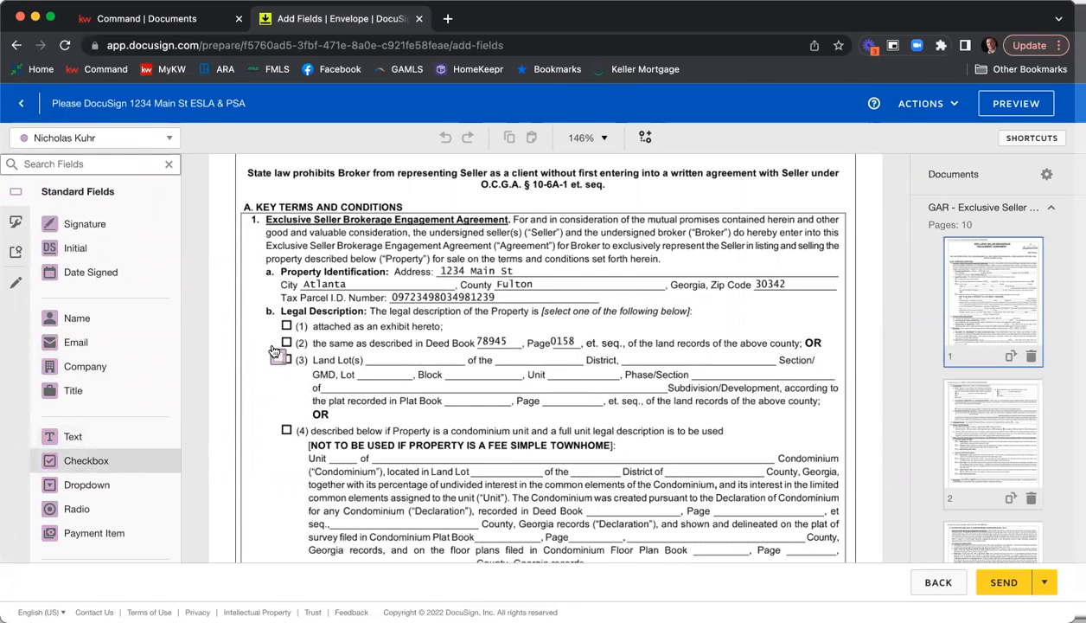
pyautogui.click(285, 342)
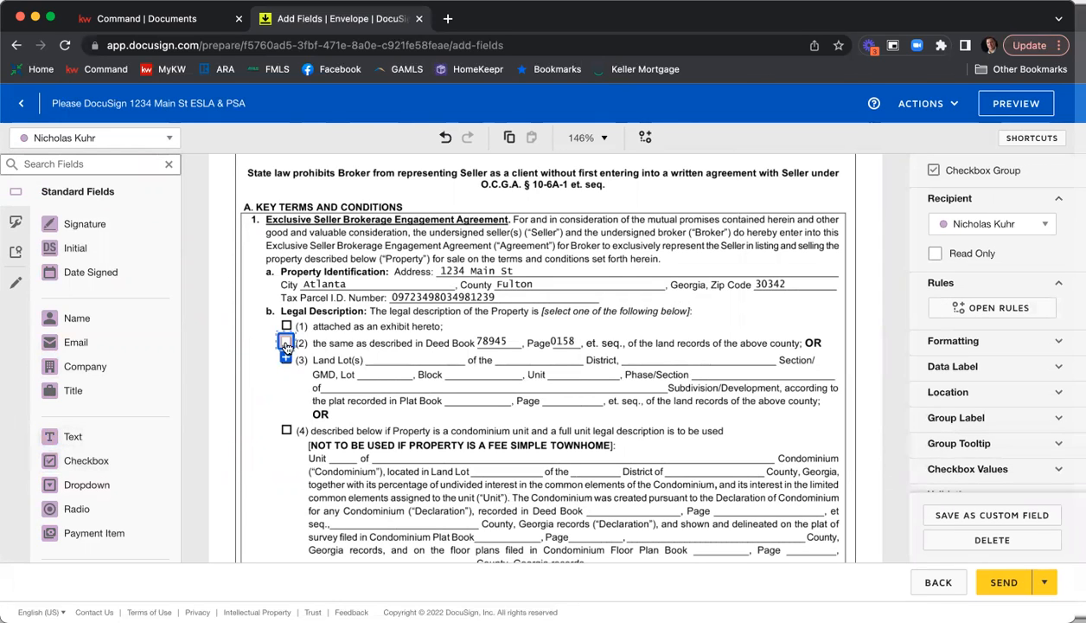
pyautogui.click(389, 367)
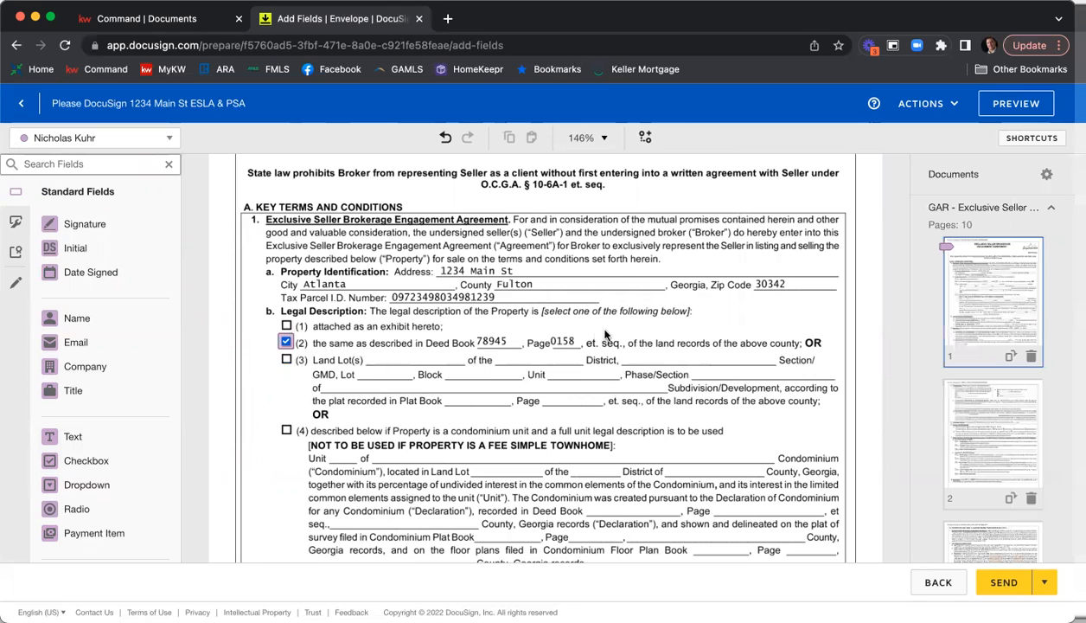
# Review the rest of the listing agreement for missing checkboxes or entries, through the exhibits and special stipulations on page 9.
pyautogui.scroll(-1, 605, 333)
pyautogui.scroll(-1, 613, 333)
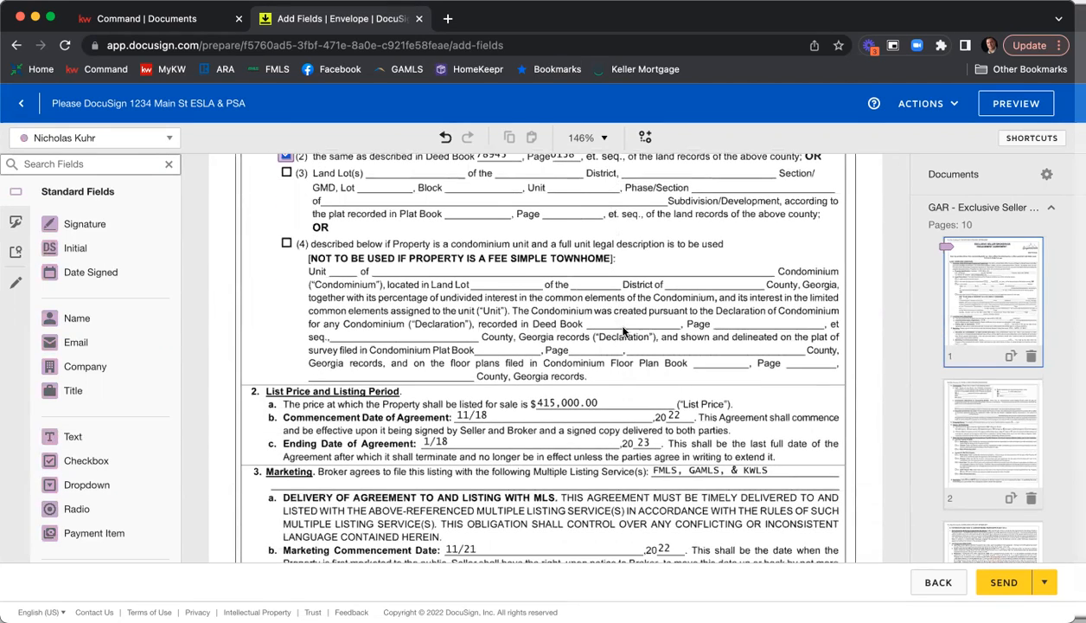
pyautogui.scroll(-2, 619, 332)
pyautogui.scroll(-4, 621, 333)
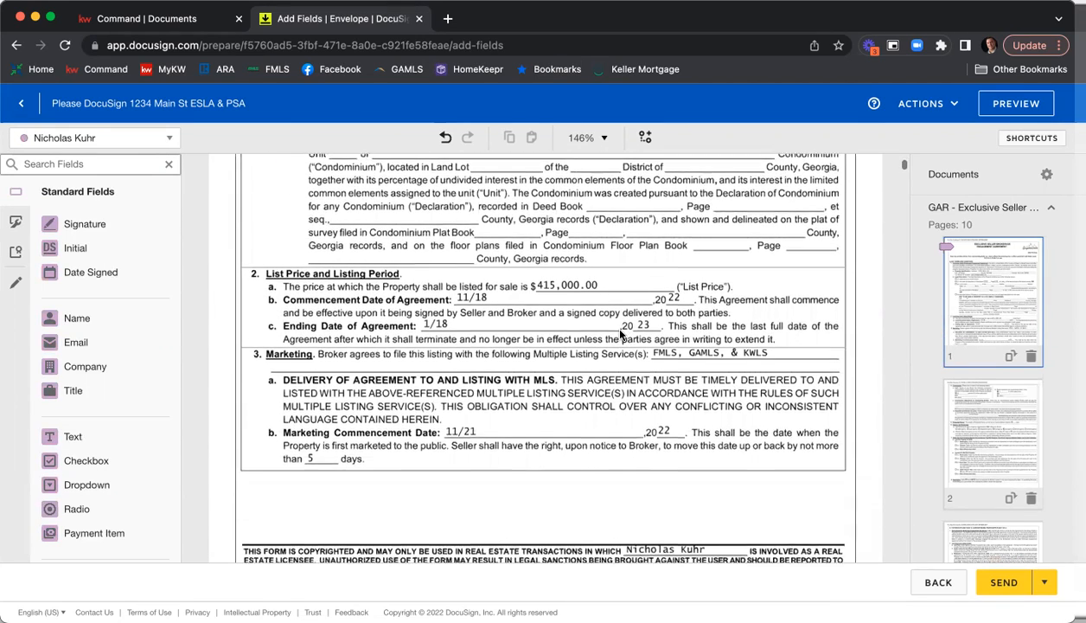
pyautogui.scroll(-6, 621, 335)
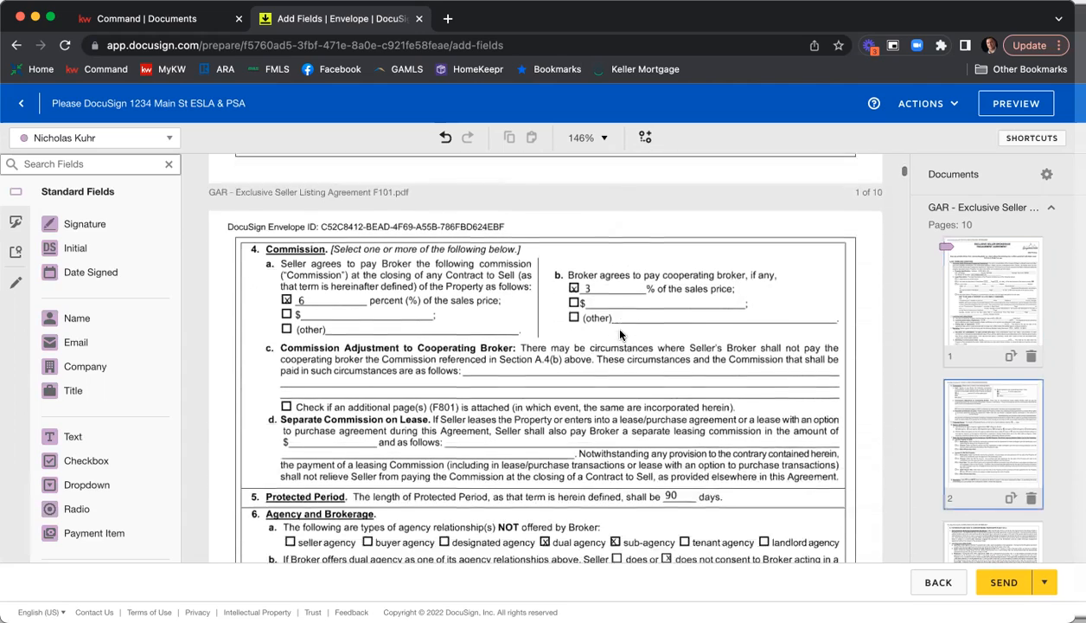
pyautogui.scroll(-2, 620, 335)
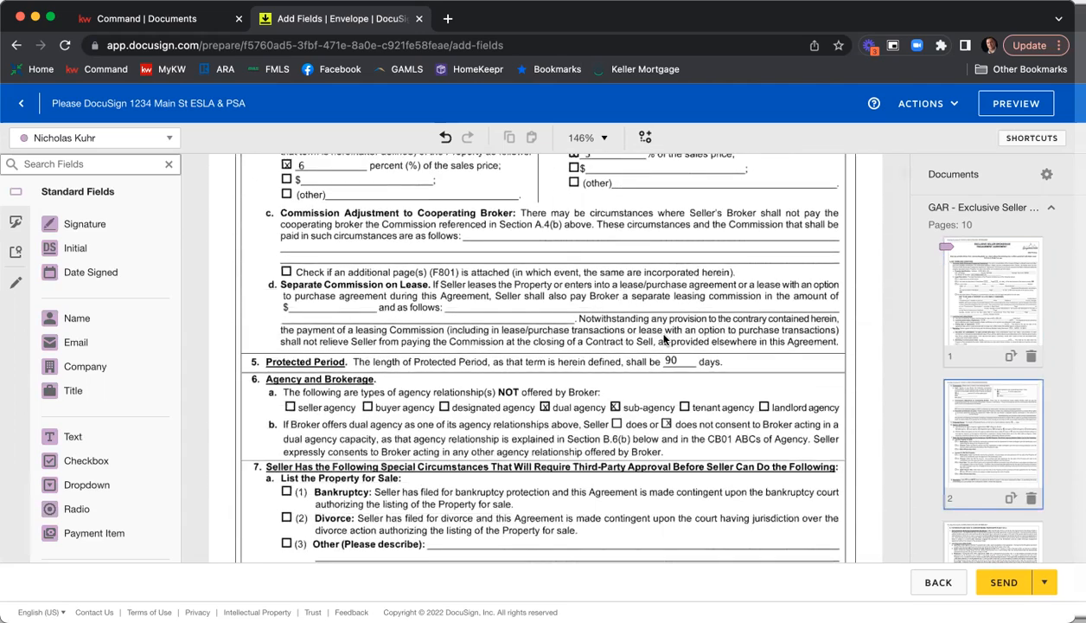
pyautogui.scroll(-4, 657, 338)
pyautogui.scroll(-4, 664, 339)
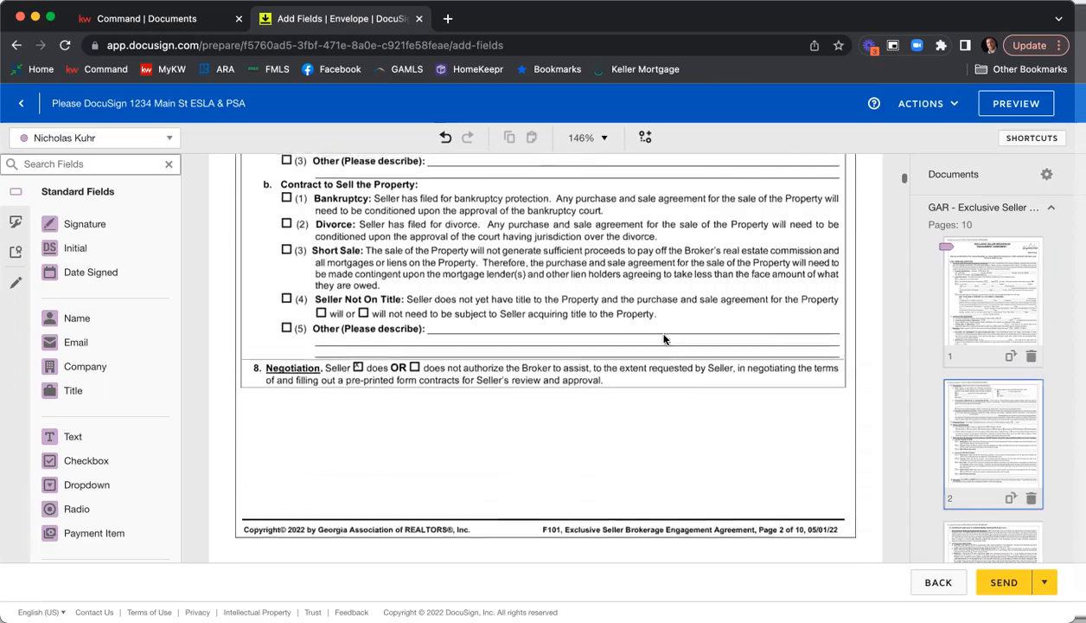
pyautogui.scroll(-12, 664, 339)
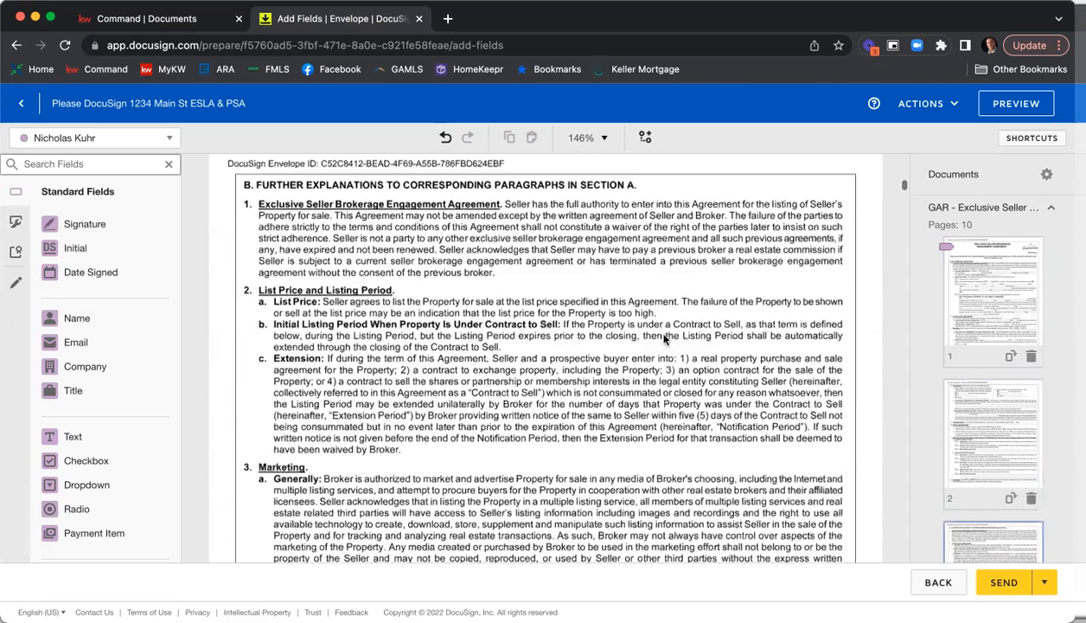
pyautogui.scroll(-15, 665, 339)
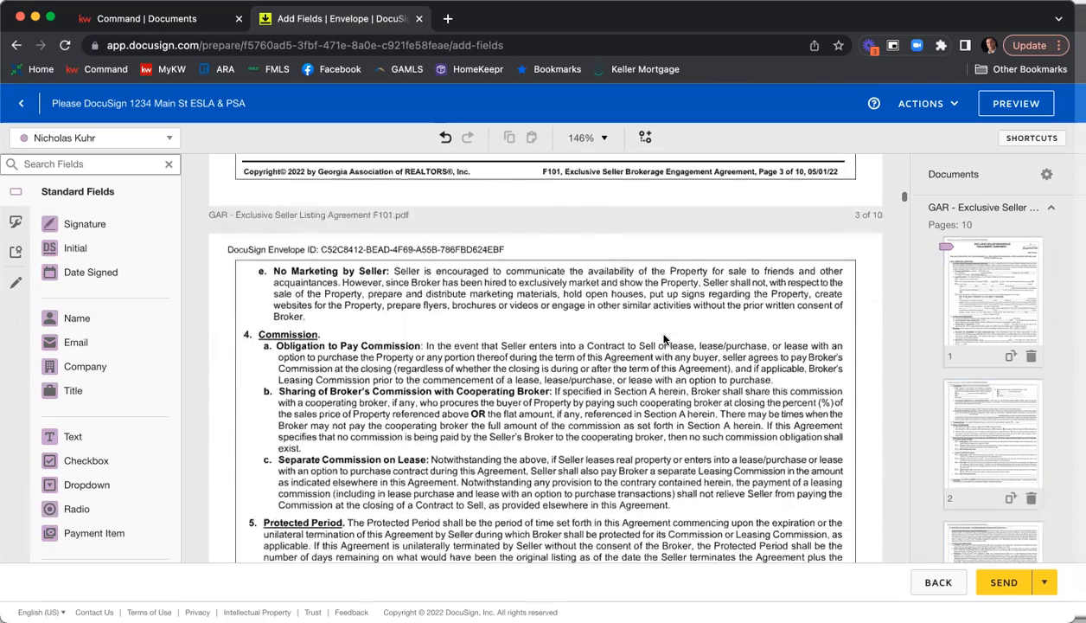
pyautogui.scroll(-15, 664, 340)
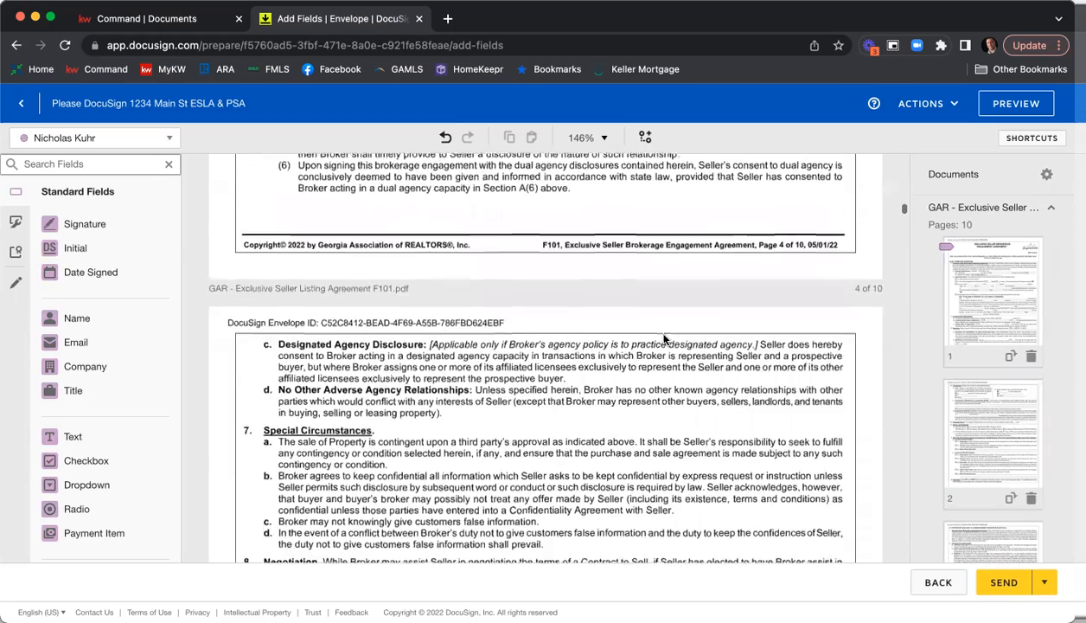
pyautogui.scroll(-15, 665, 339)
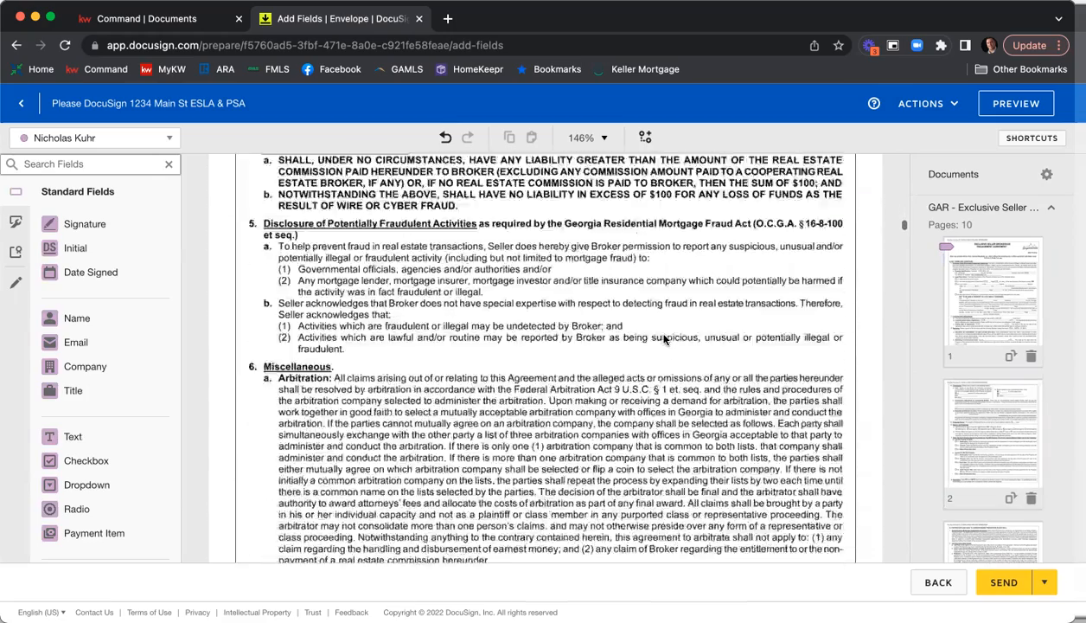
pyautogui.scroll(-15, 665, 339)
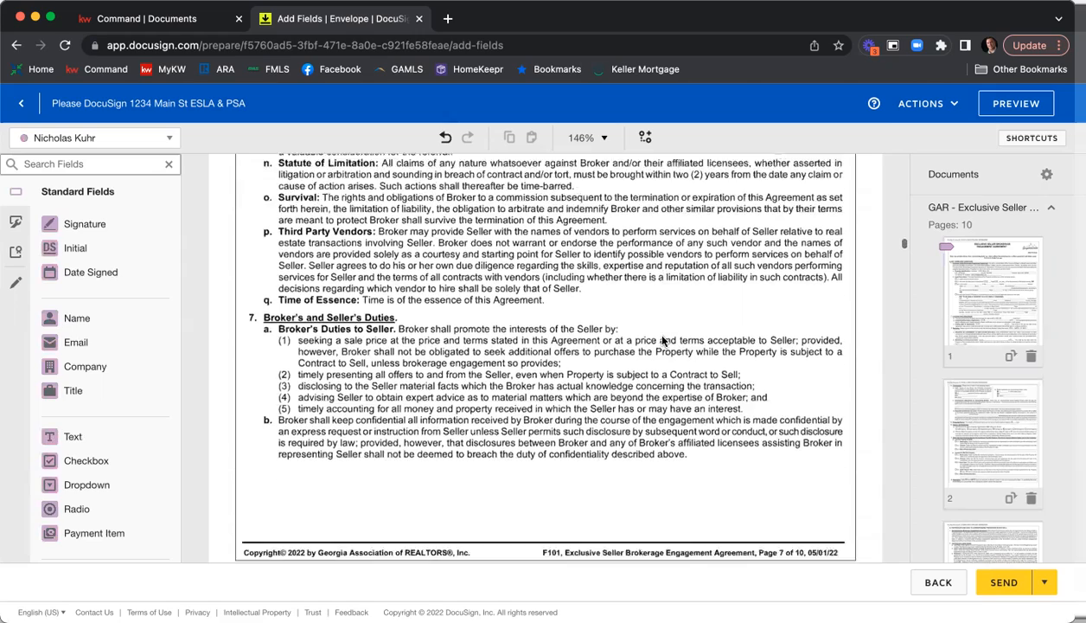
pyautogui.scroll(-15, 664, 342)
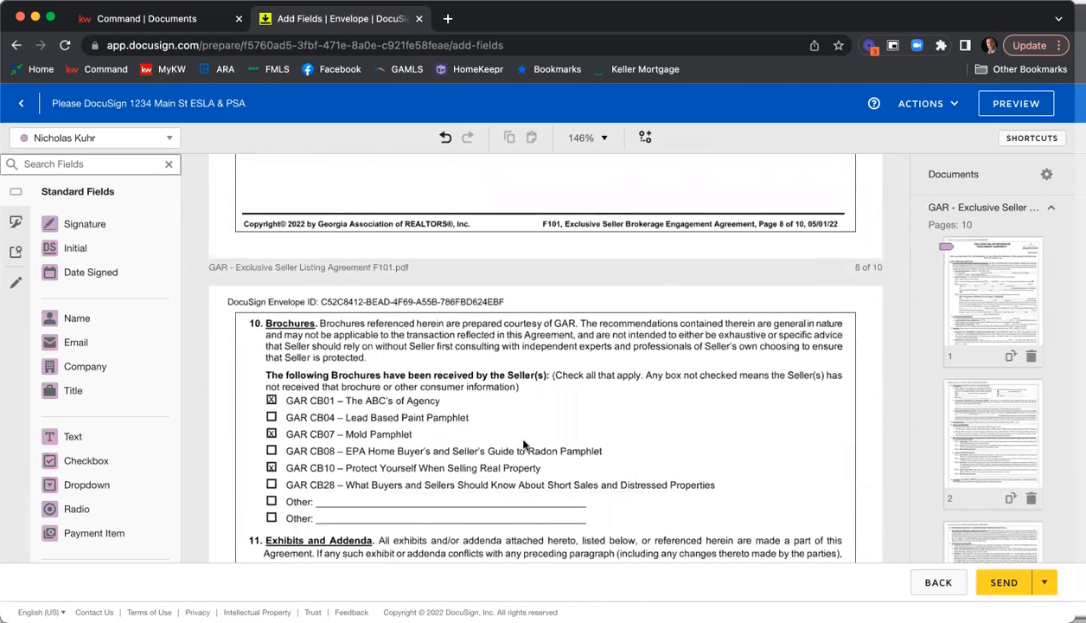
pyautogui.scroll(-5, 506, 454)
pyautogui.scroll(-2, 608, 409)
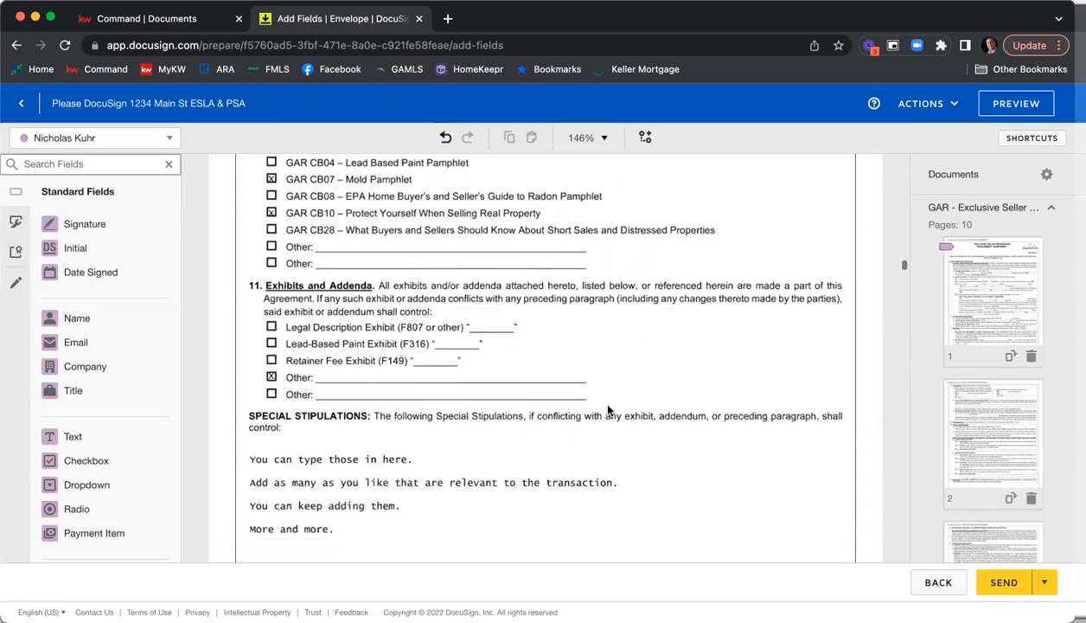
# Place a text field for the listing agent on page 10, fit it to the acceptance time blank before "o'clock", and make it optional.
pyautogui.scroll(-14, 480, 377)
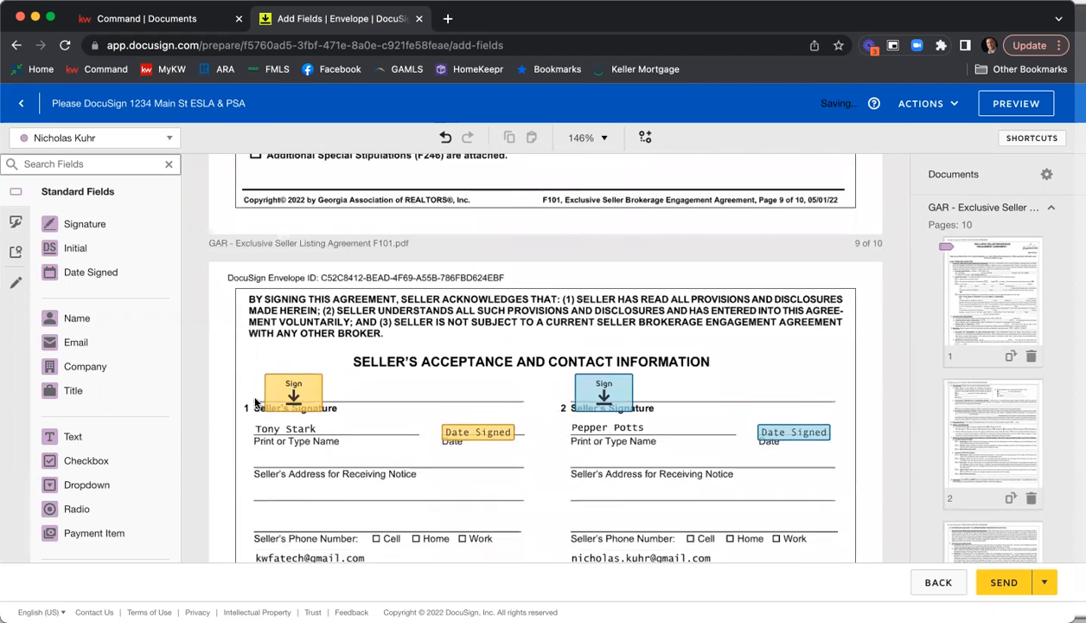
pyautogui.scroll(-7, 742, 422)
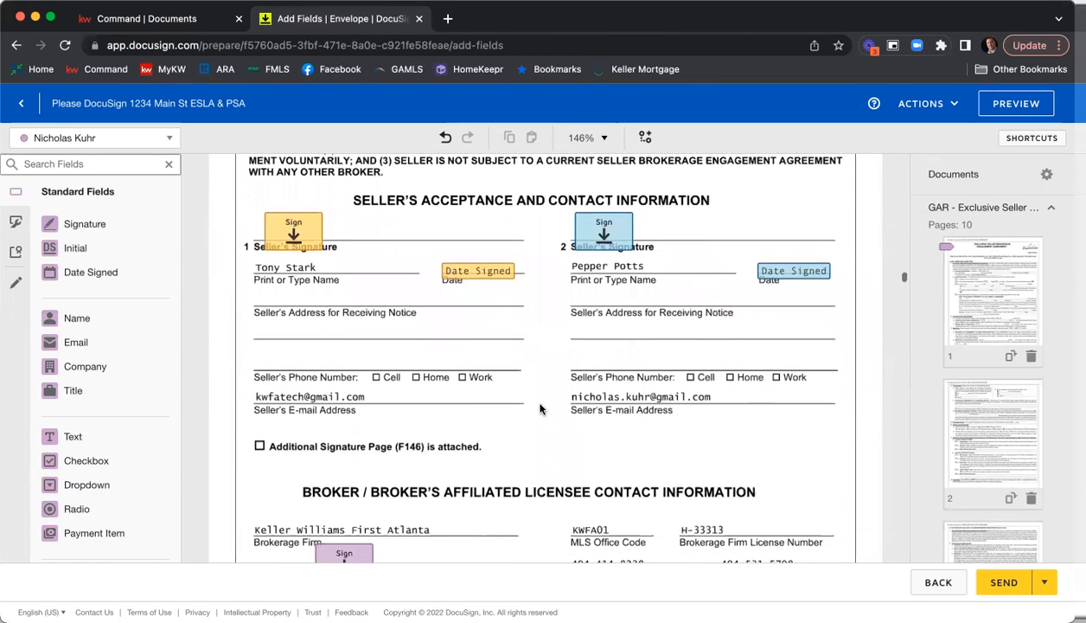
pyautogui.scroll(-4, 540, 409)
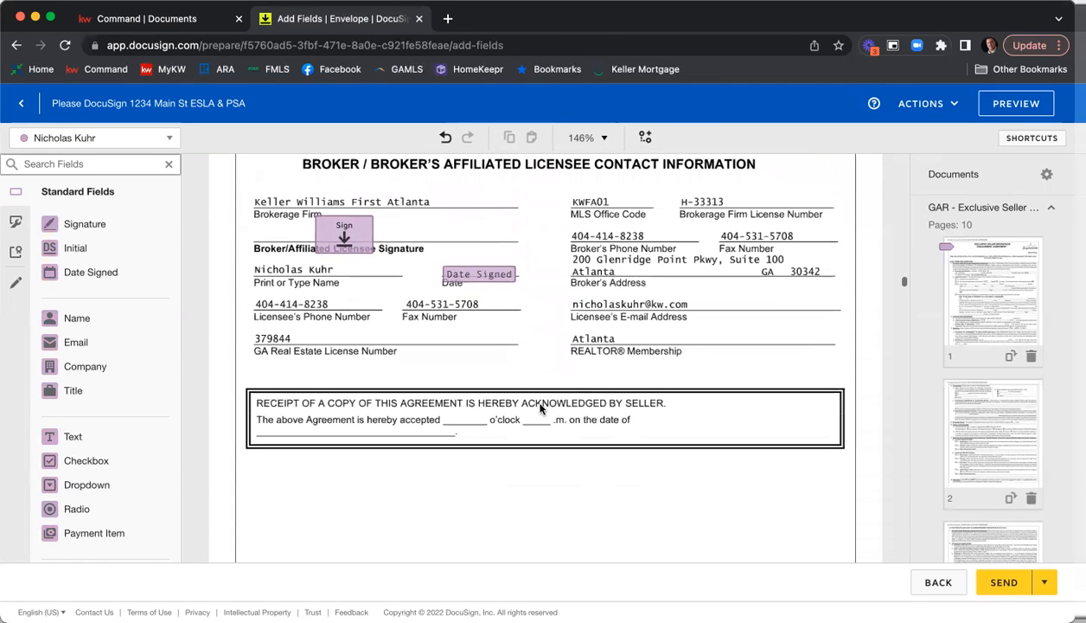
pyautogui.scroll(-1, 641, 406)
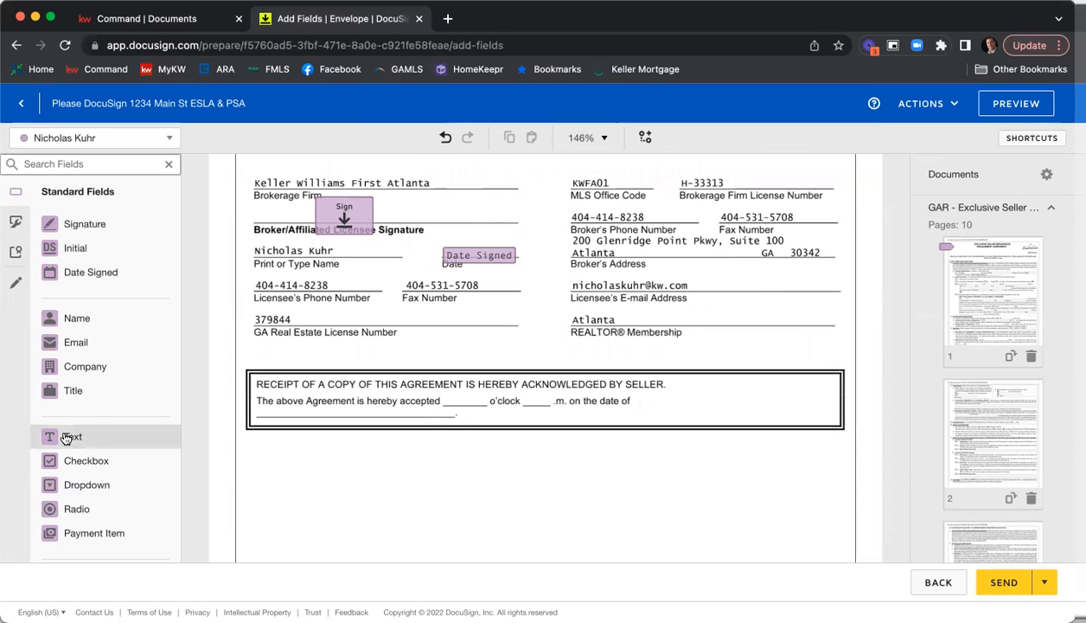
pyautogui.moveTo(66, 438); pyautogui.dragTo(448, 394)
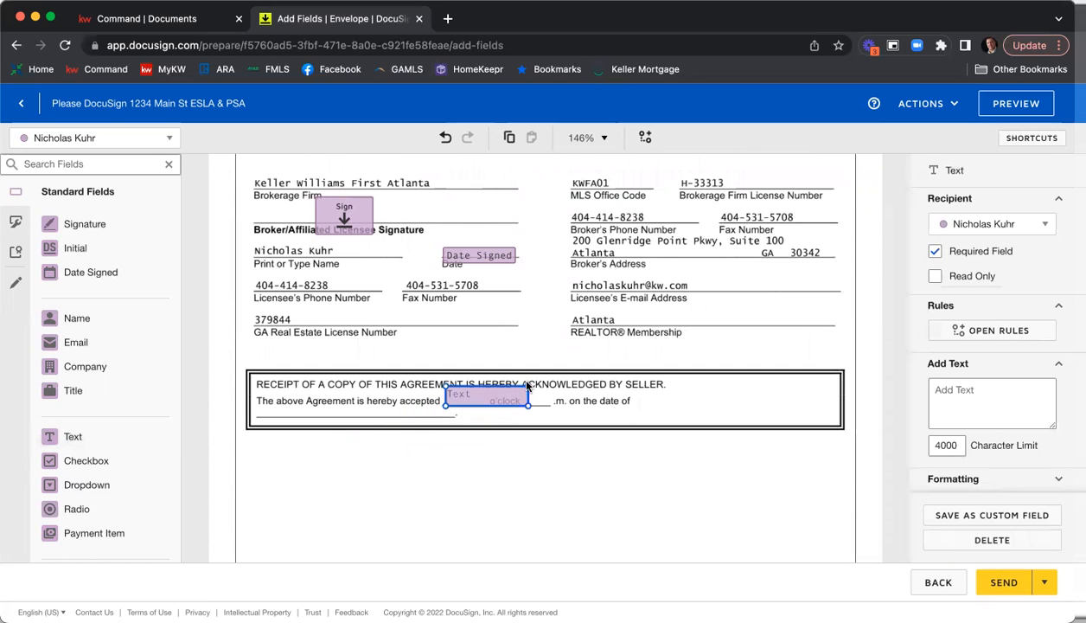
pyautogui.moveTo(502, 416); pyautogui.dragTo(463, 401)
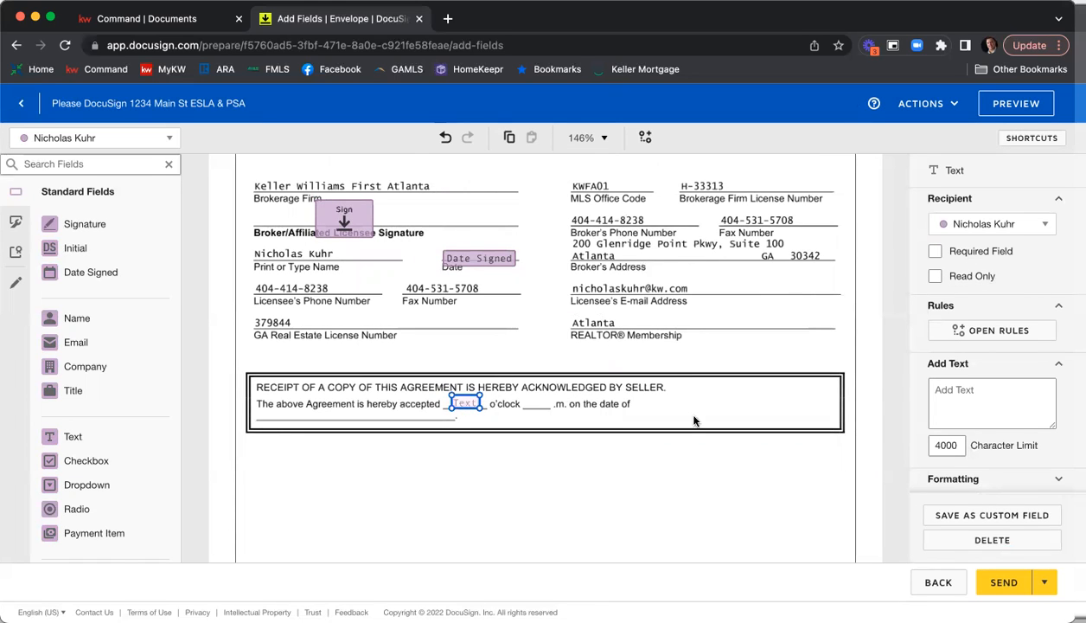
pyautogui.click(595, 472)
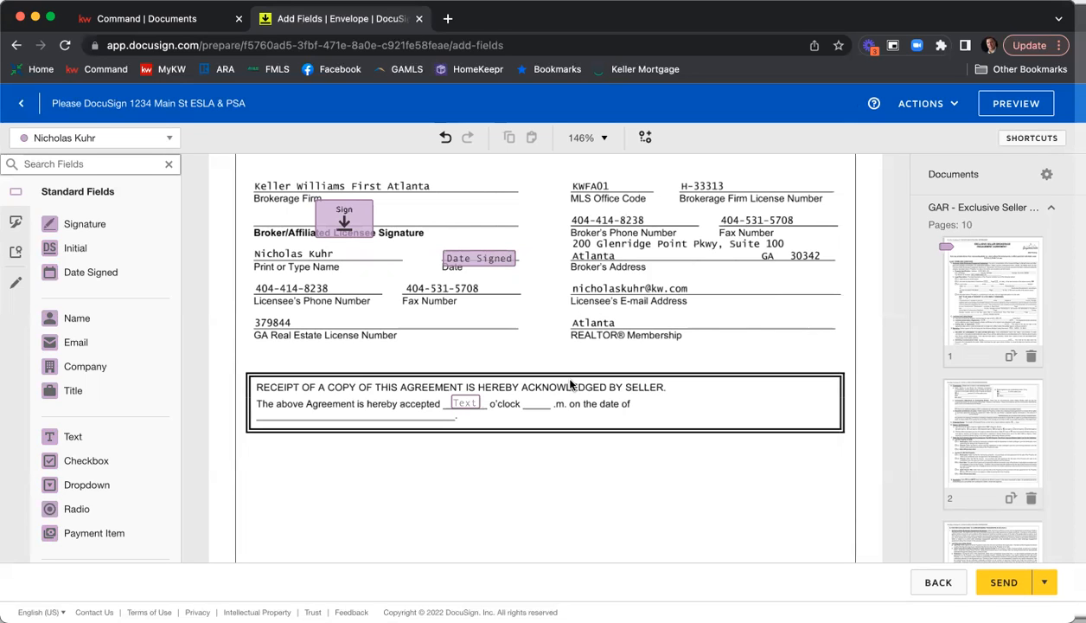
# Make the acceptance time text field before "o'clock" a required field.
pyautogui.click(458, 412)
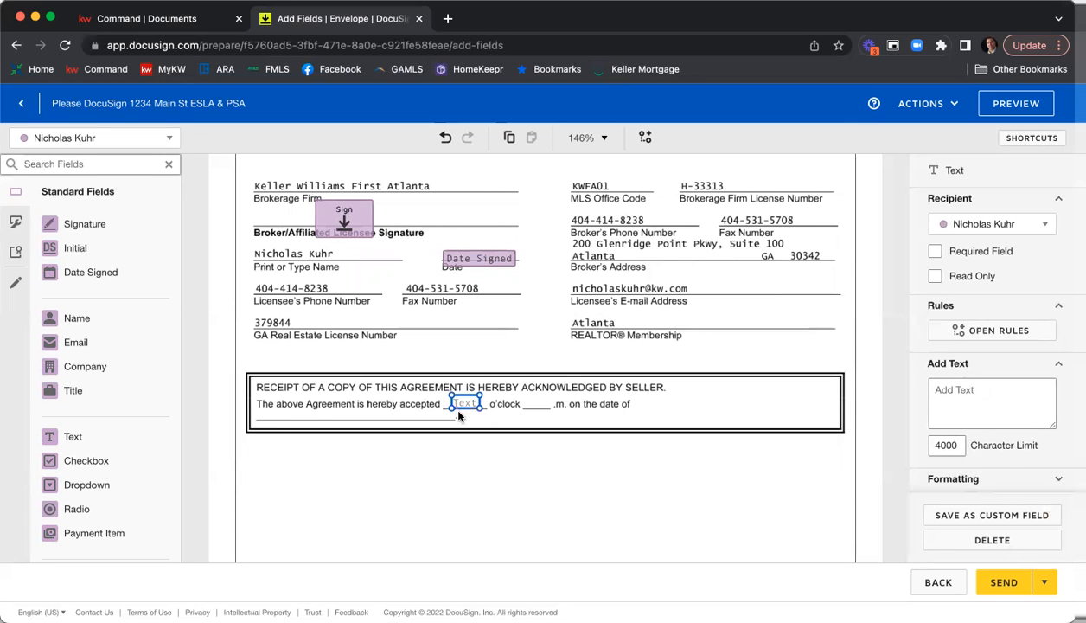
pyautogui.click(937, 251)
pyautogui.click(608, 468)
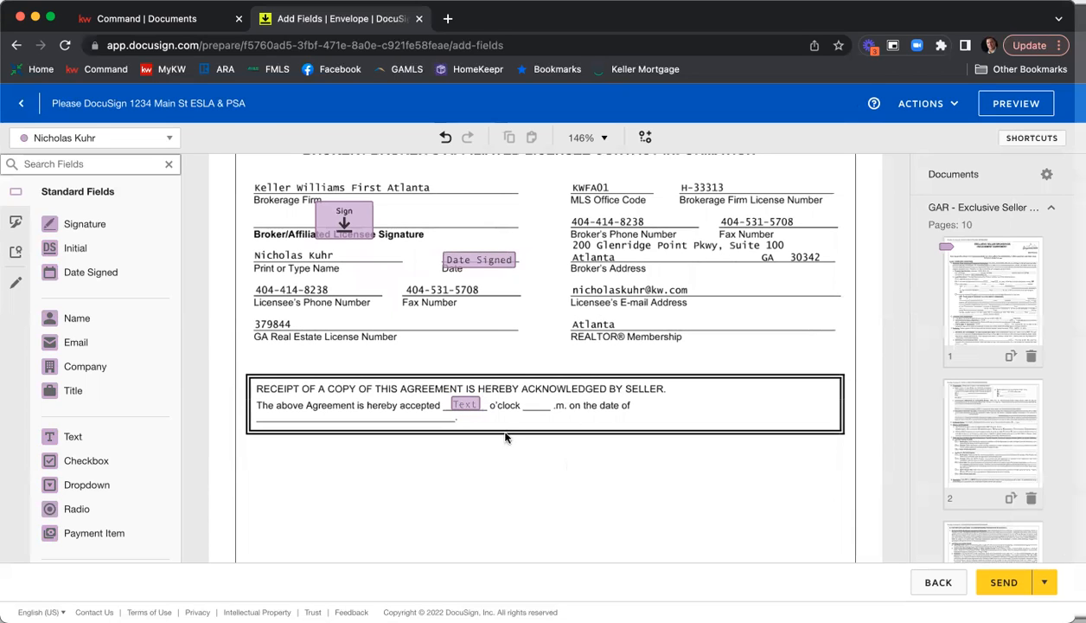
# Duplicate the acceptance time text field onto the blank before ".m." and place the listing agent's Date Signed field on the acceptance date line.
pyautogui.click(461, 407)
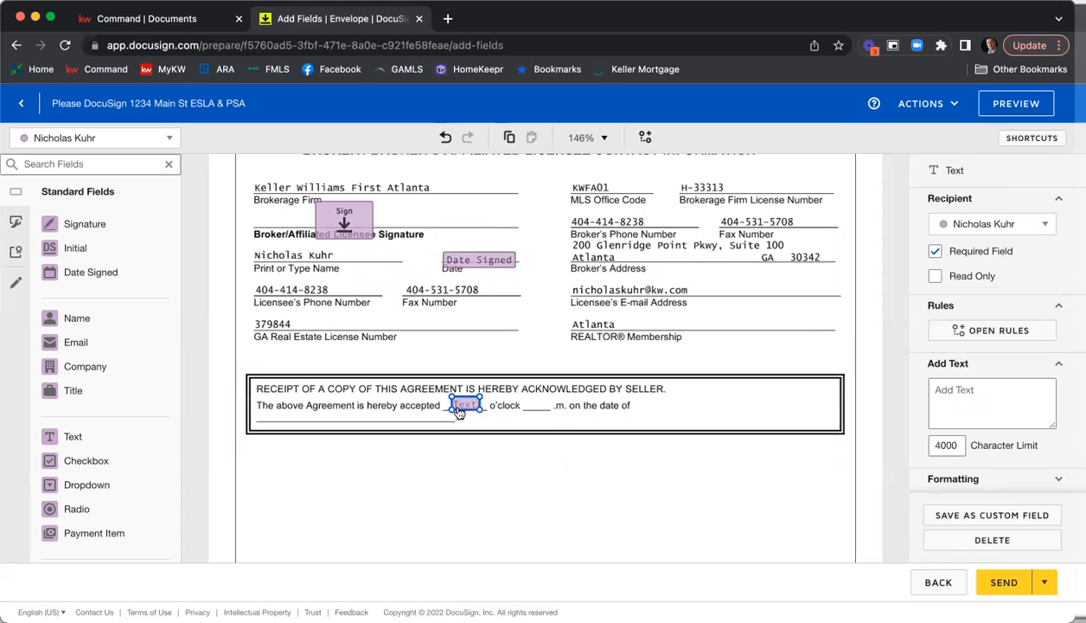
pyautogui.press('super+c')
pyautogui.press('super+v')
pyautogui.moveTo(459, 412); pyautogui.dragTo(531, 408)
pyautogui.click(552, 426)
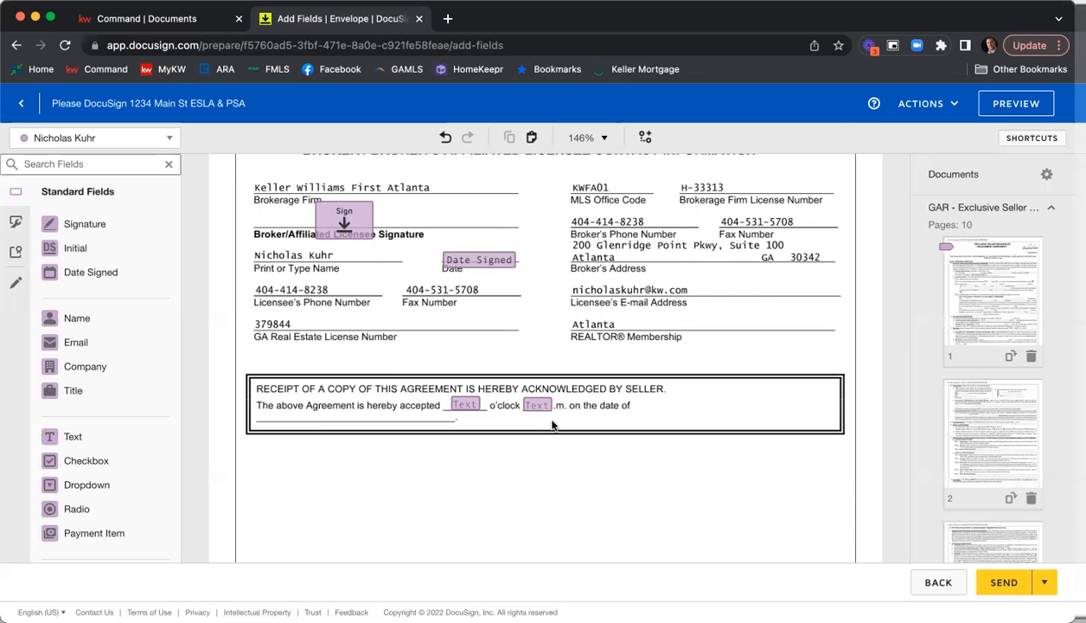
pyautogui.moveTo(58, 272); pyautogui.dragTo(259, 417)
pyautogui.click(460, 449)
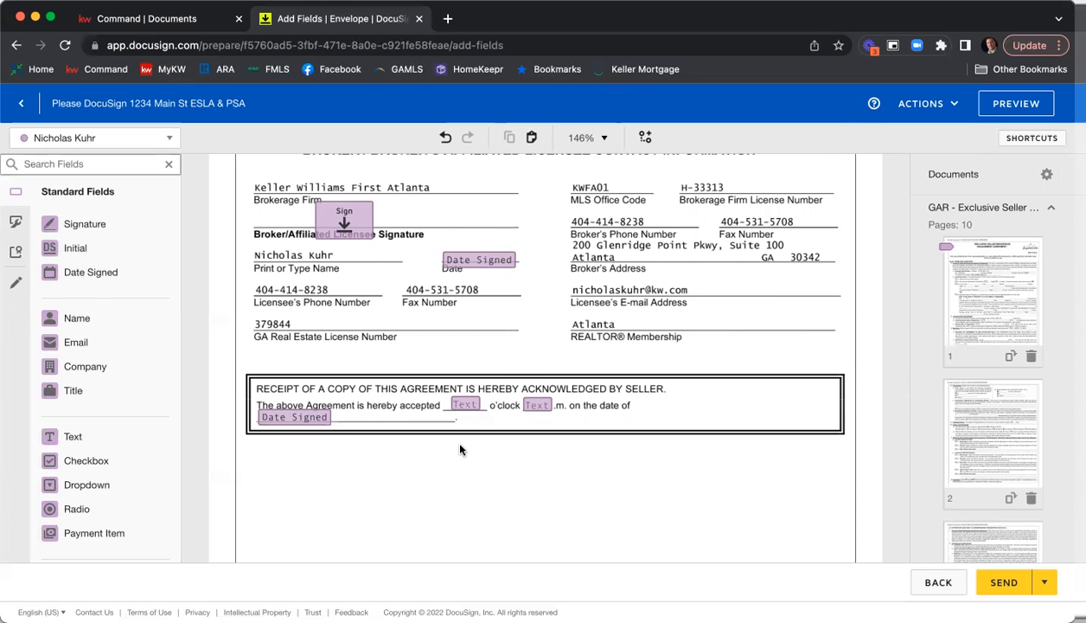
# Review the checkbox and text fields on the Community Association Disclosure's first page and switch the active field recipient to the first seller.
pyautogui.scroll(-10, 711, 335)
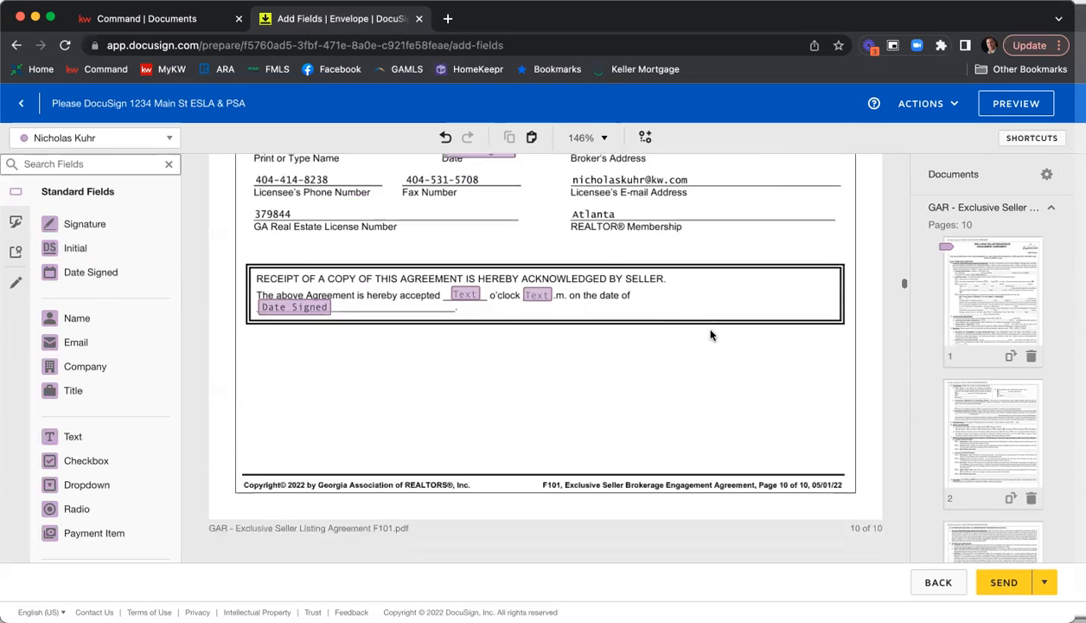
pyautogui.scroll(-4, 714, 324)
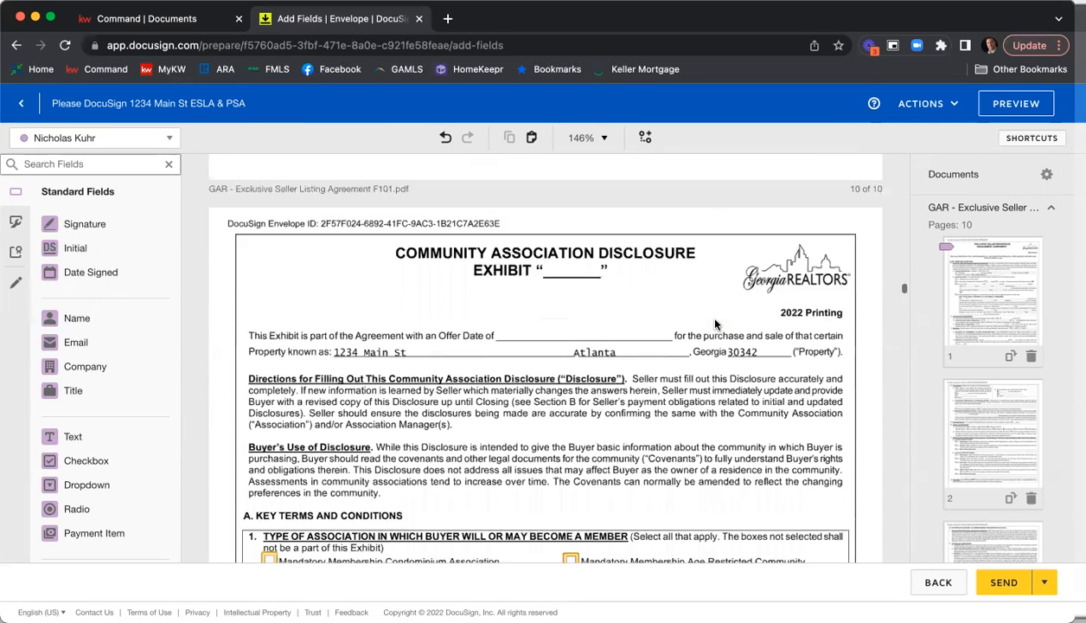
pyautogui.scroll(-1, 740, 316)
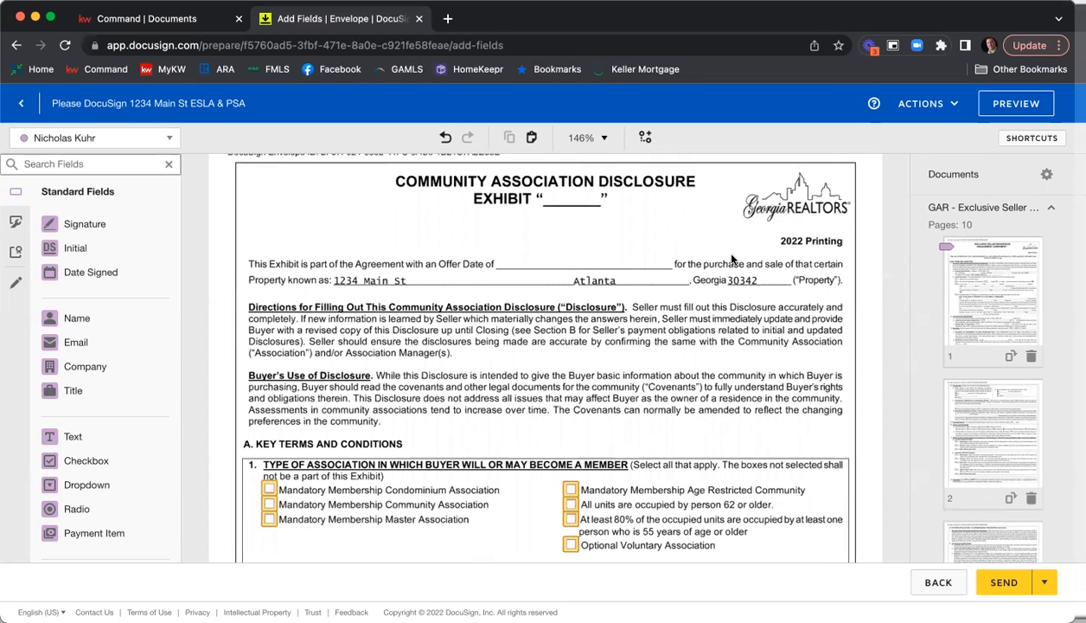
pyautogui.scroll(-5, 719, 249)
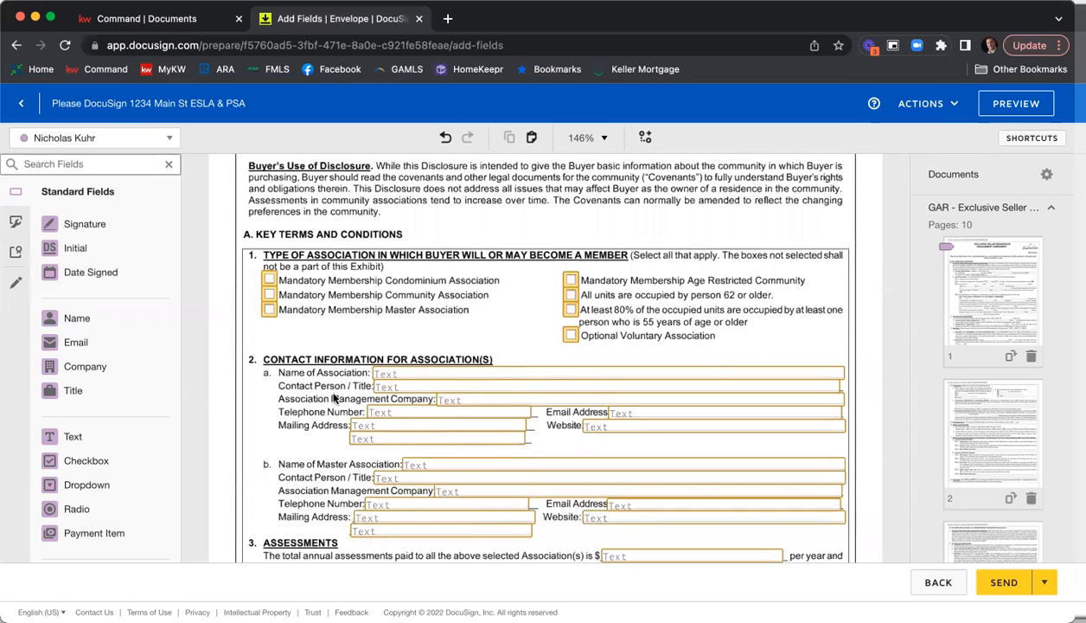
pyautogui.scroll(-1, 328, 378)
pyautogui.scroll(-1, 328, 378)
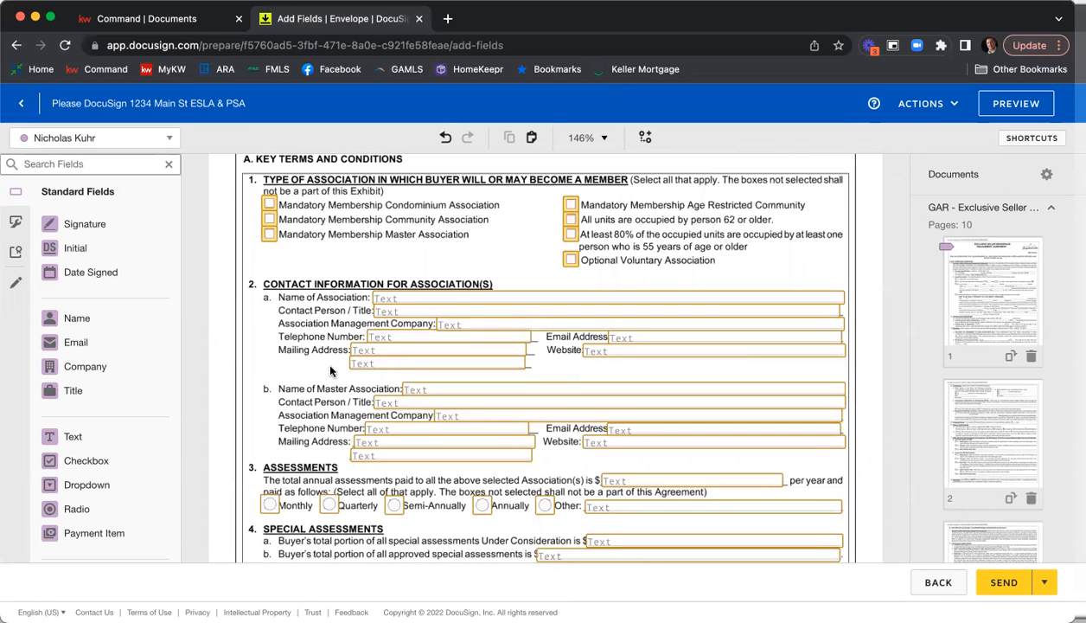
pyautogui.click(64, 138)
pyautogui.click(78, 162)
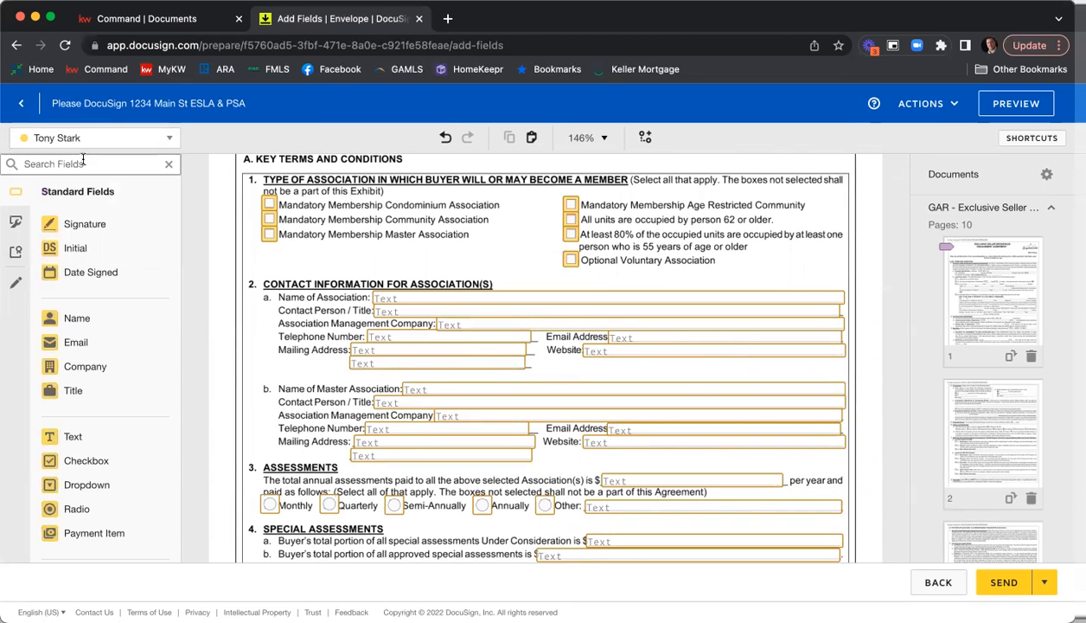
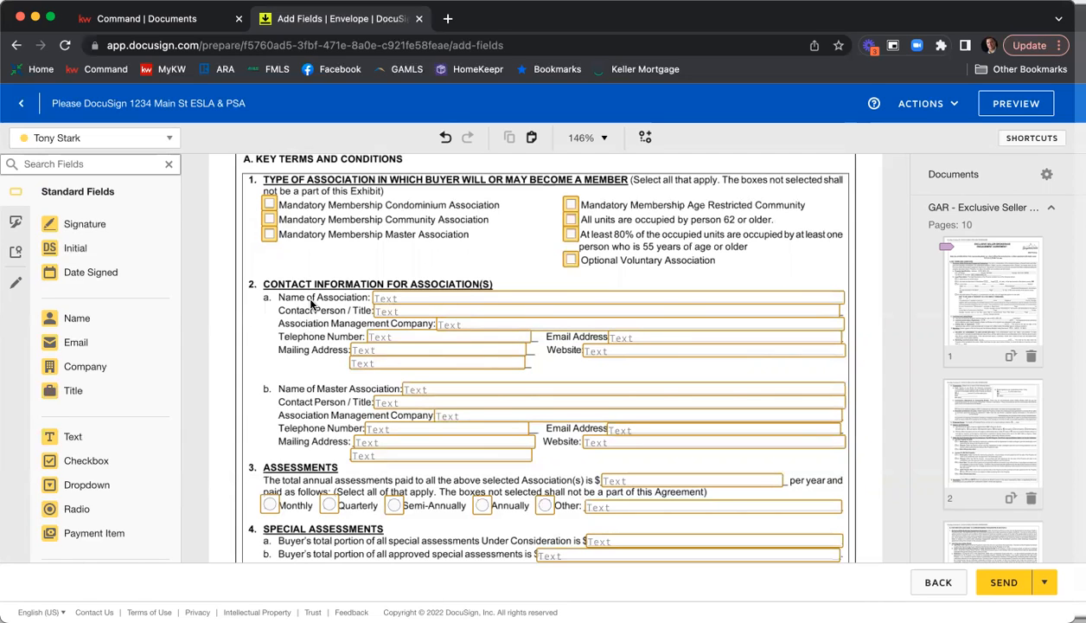
# Make the first seller's Name of Association text field in the contact information section a required field.
pyautogui.click(406, 300)
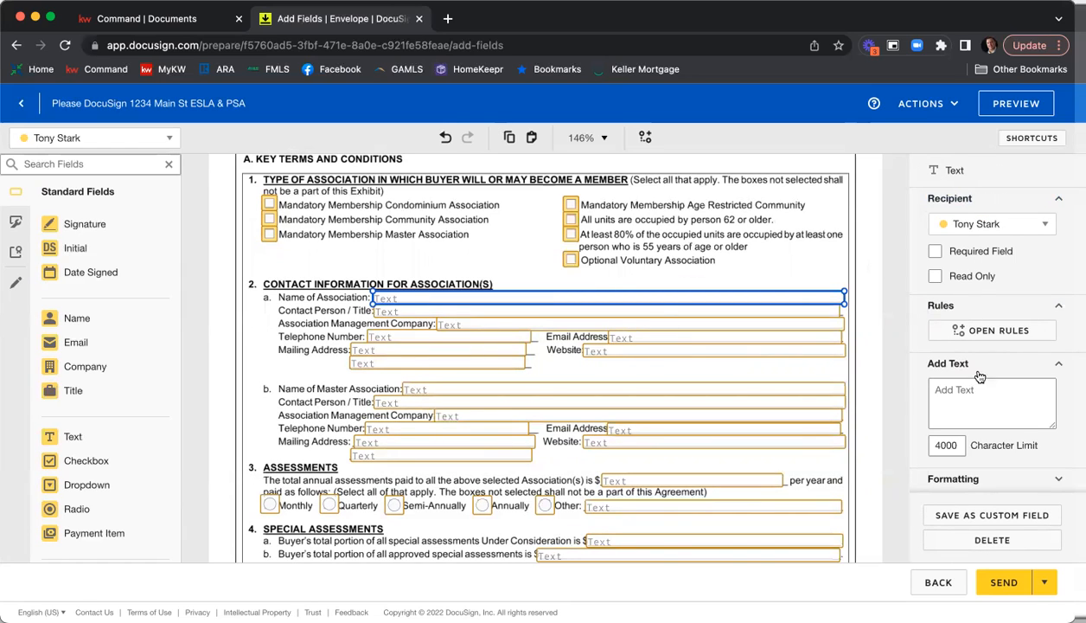
pyautogui.click(968, 255)
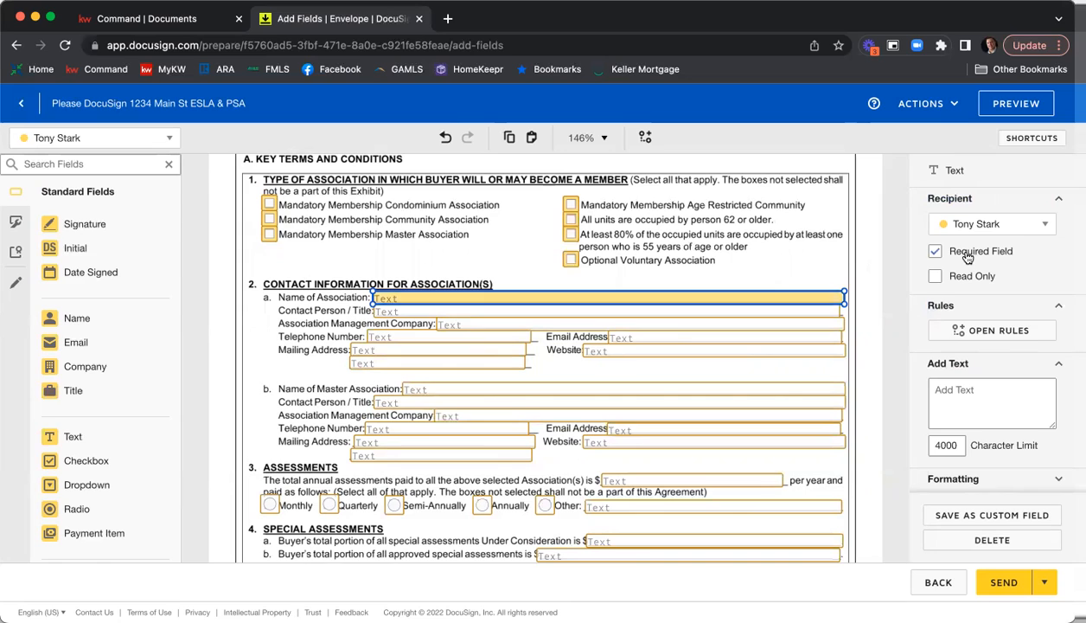
pyautogui.click(861, 250)
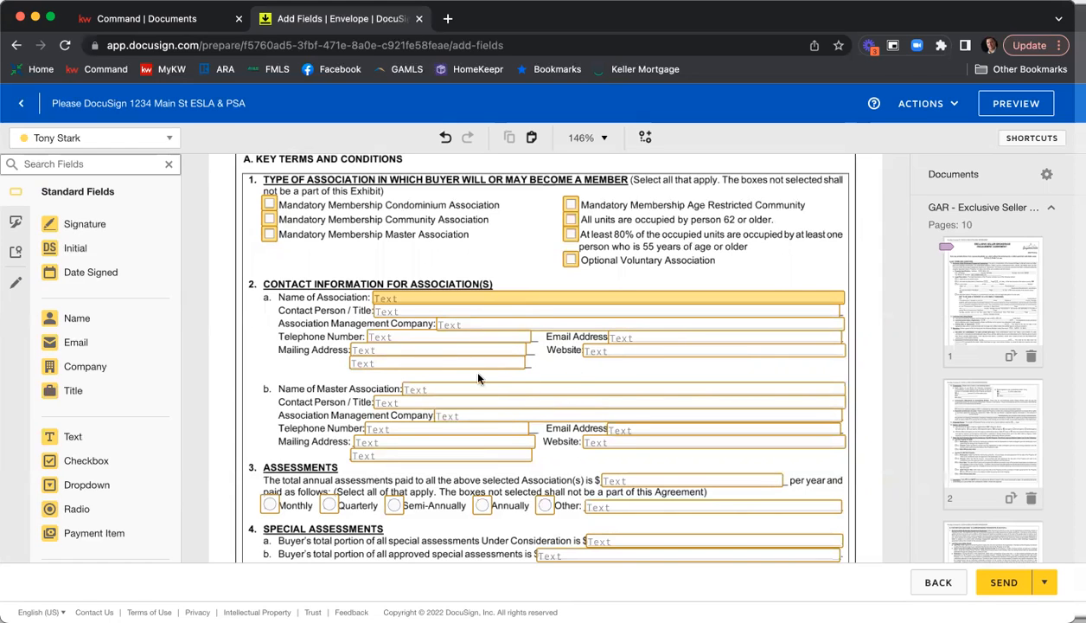
# Check the remaining Community Association Disclosure fields, from the association contact blanks through the sellers' signature block on page 3.
pyautogui.scroll(-1, 550, 343)
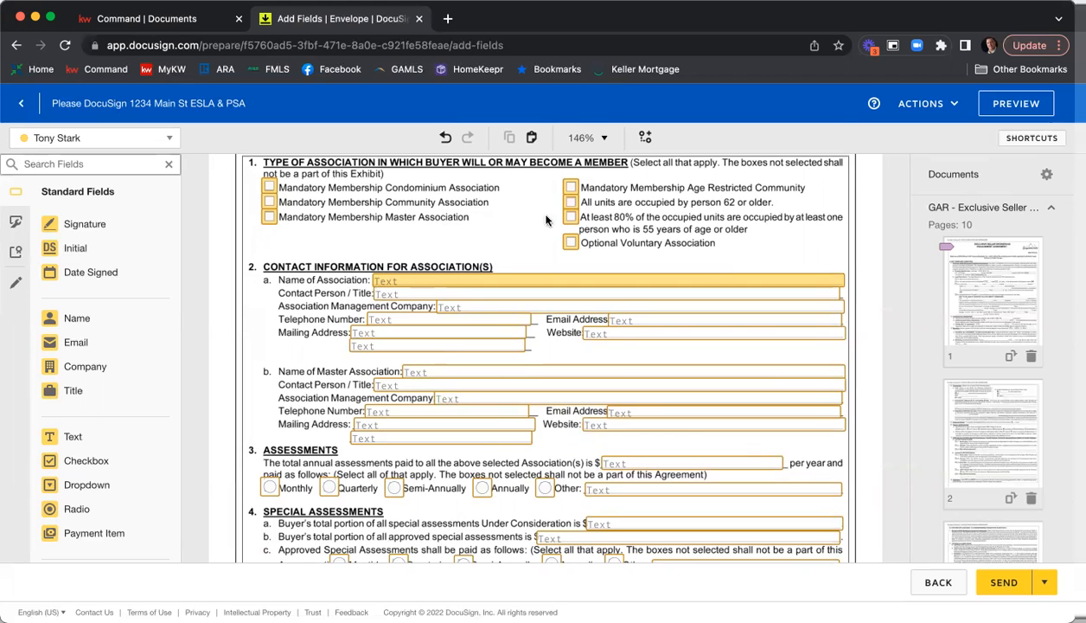
pyautogui.scroll(-3, 625, 214)
pyautogui.scroll(-8, 645, 268)
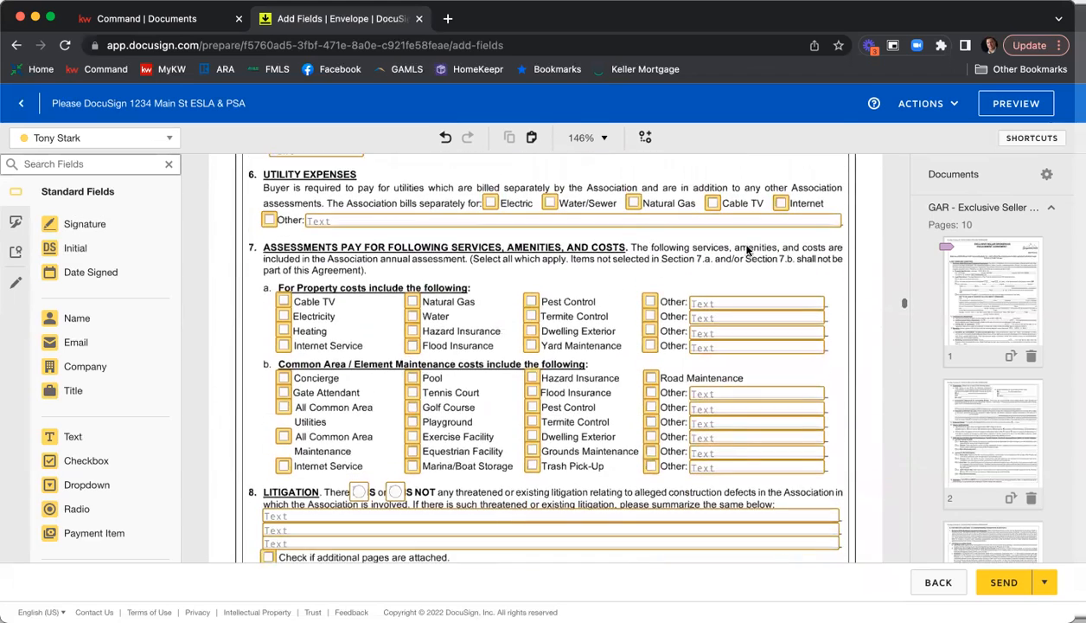
pyautogui.scroll(-3, 862, 239)
pyautogui.scroll(-10, 862, 239)
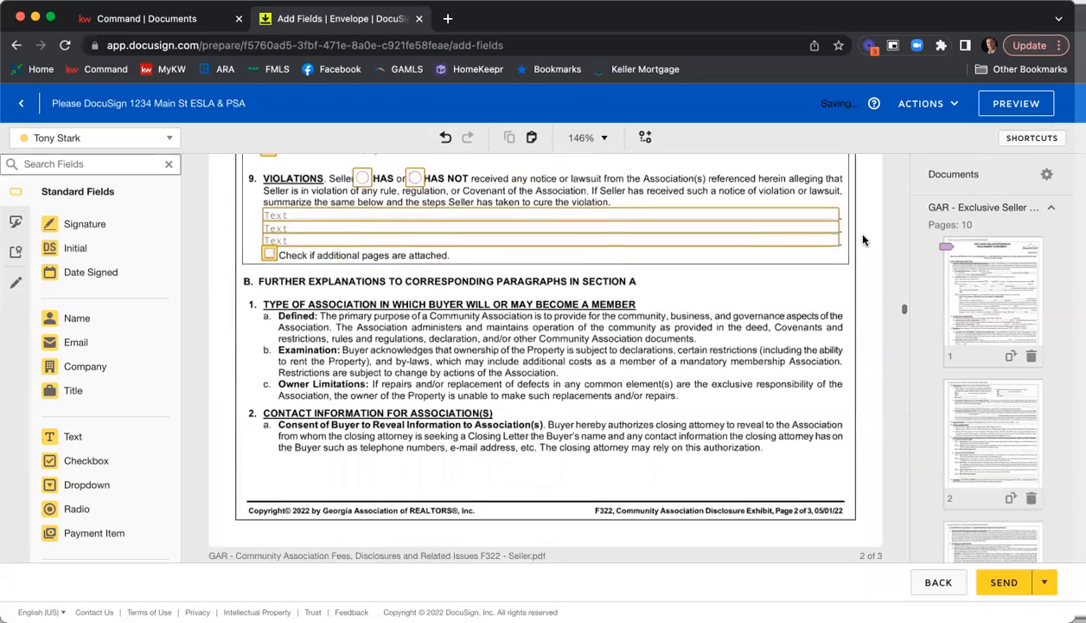
pyautogui.scroll(-10, 863, 240)
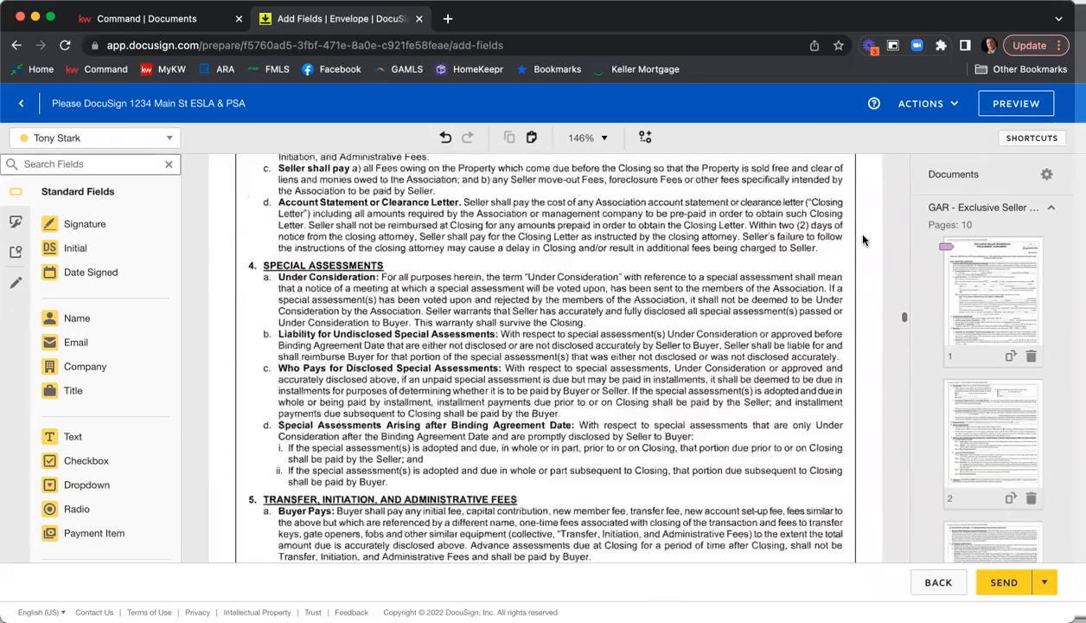
pyautogui.scroll(-1, 863, 239)
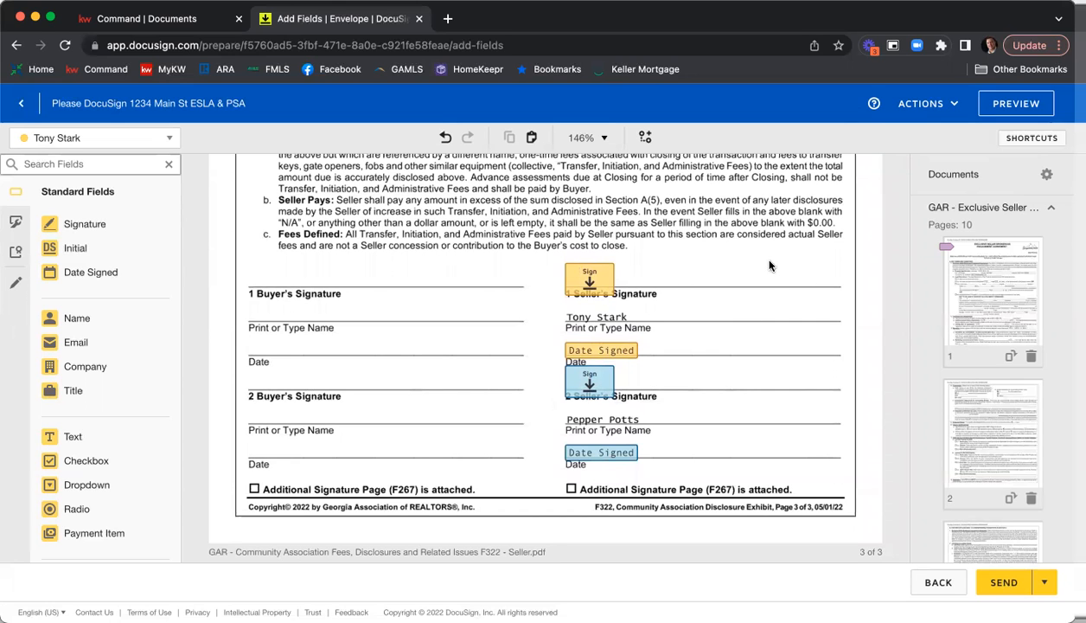
# In the Seller's Property Disclosure Statement, make the text field for the year the main residential dwelling was constructed required.
pyautogui.scroll(-5, 769, 264)
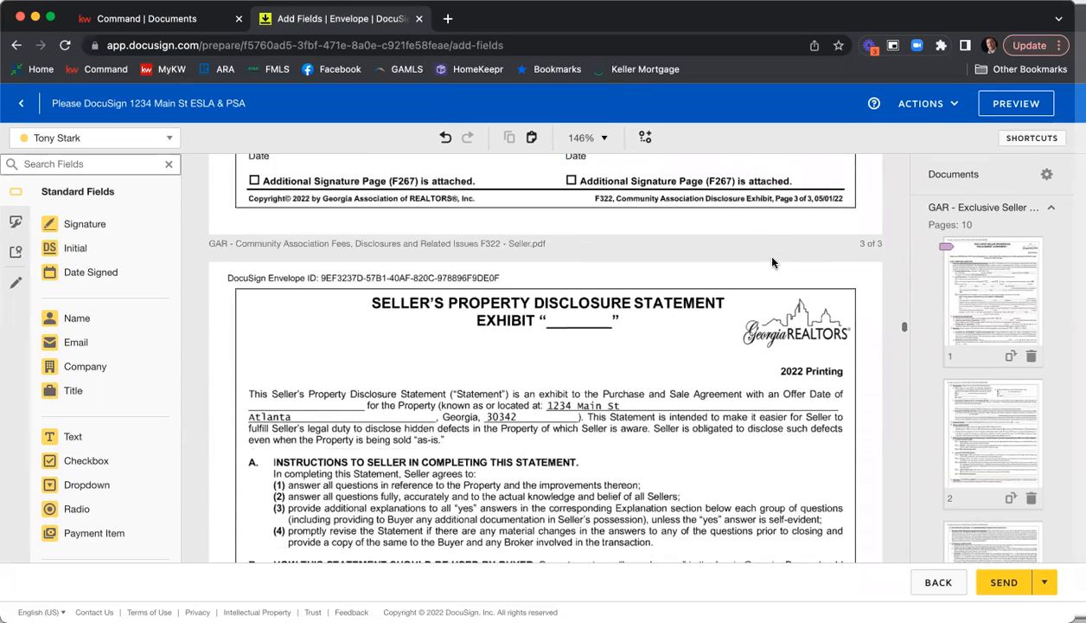
pyautogui.scroll(-3, 773, 263)
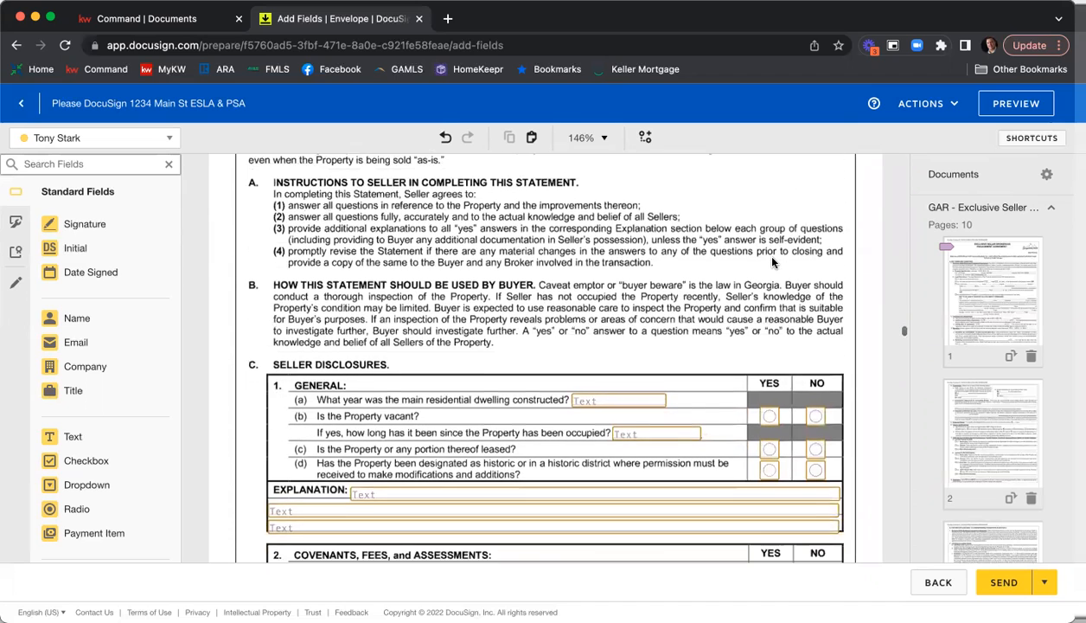
pyautogui.scroll(1, 772, 262)
pyautogui.scroll(-3, 778, 269)
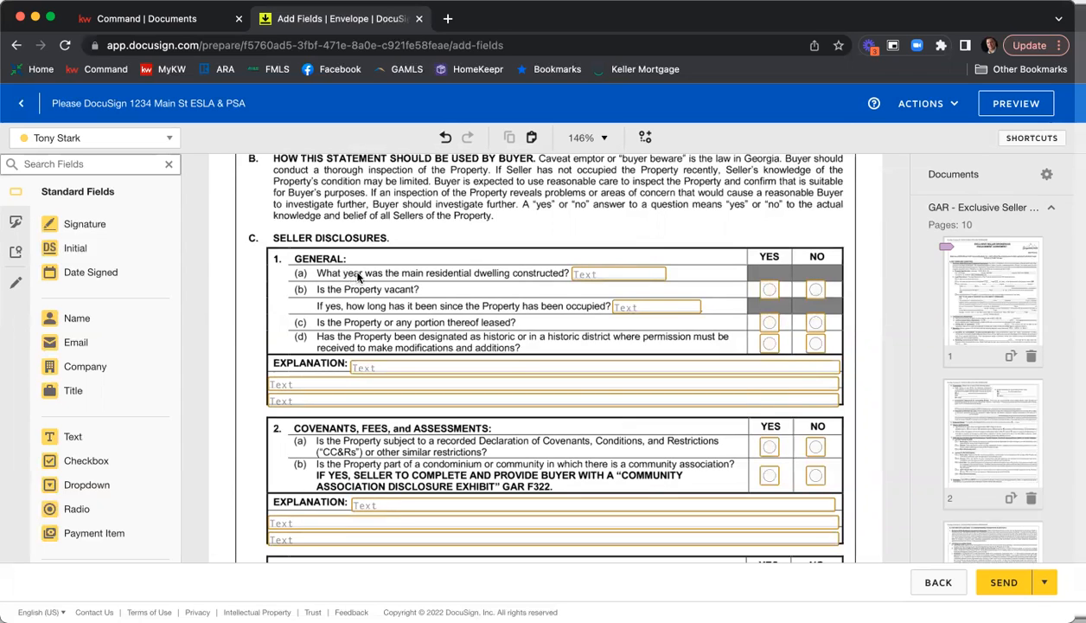
pyautogui.click(611, 277)
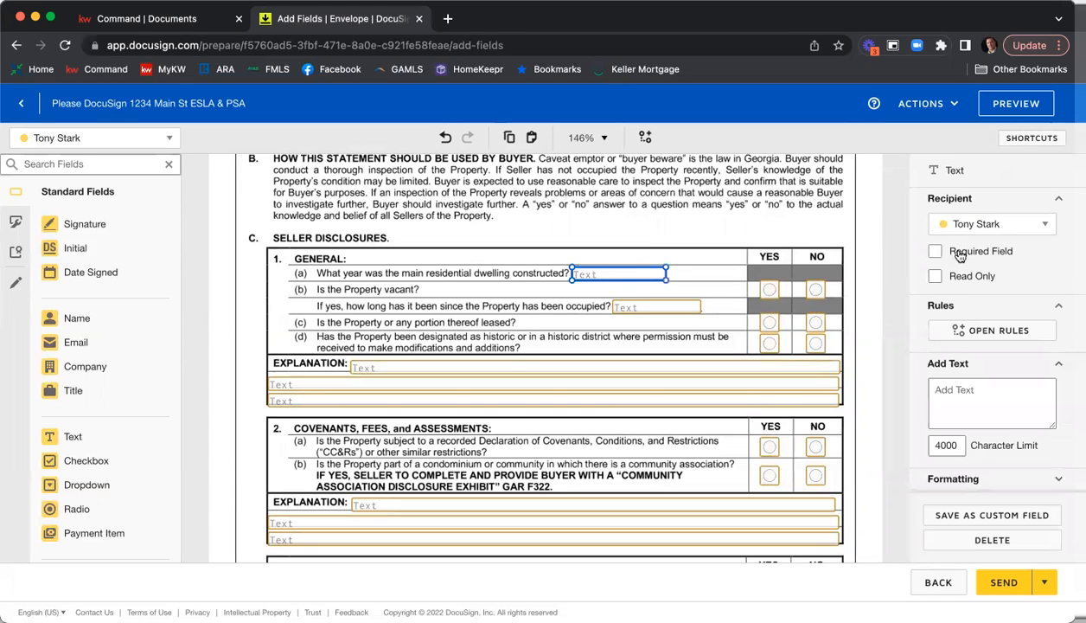
pyautogui.click(960, 252)
pyautogui.click(722, 242)
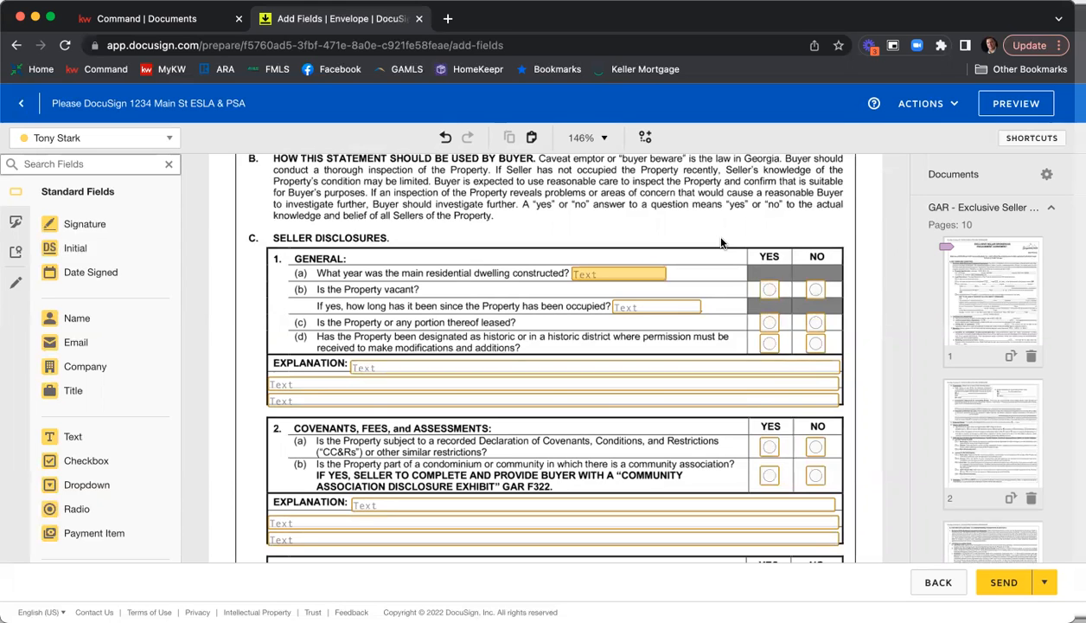
# Review the radio, text and checkbox fields across the Seller's Property Disclosure Statement, including the sellers' signature and date fields on page 7.
pyautogui.scroll(1, 607, 251)
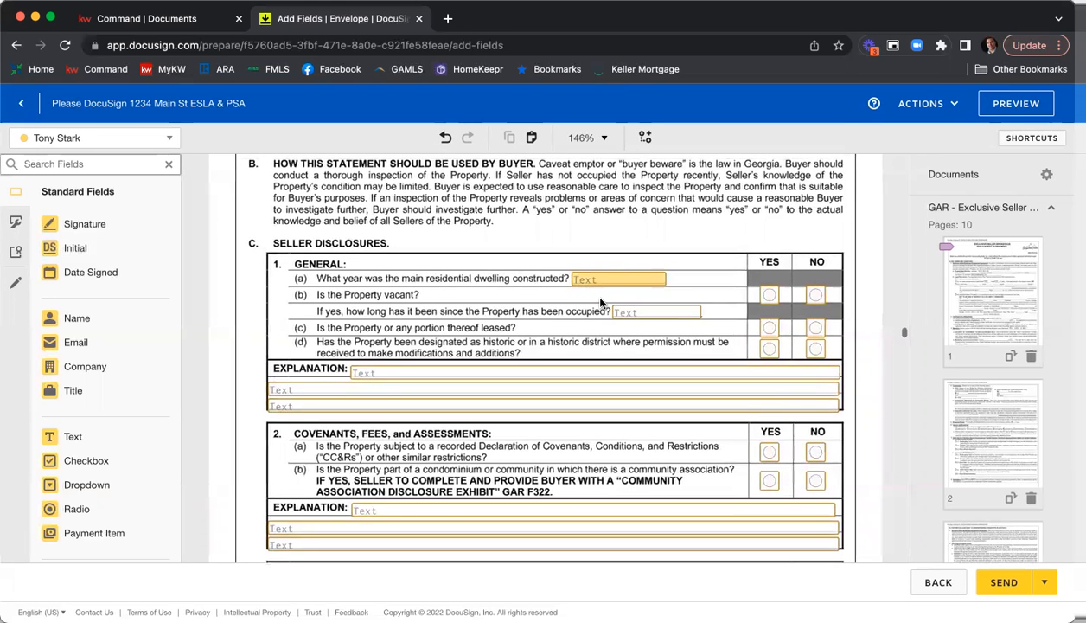
pyautogui.scroll(-5, 705, 285)
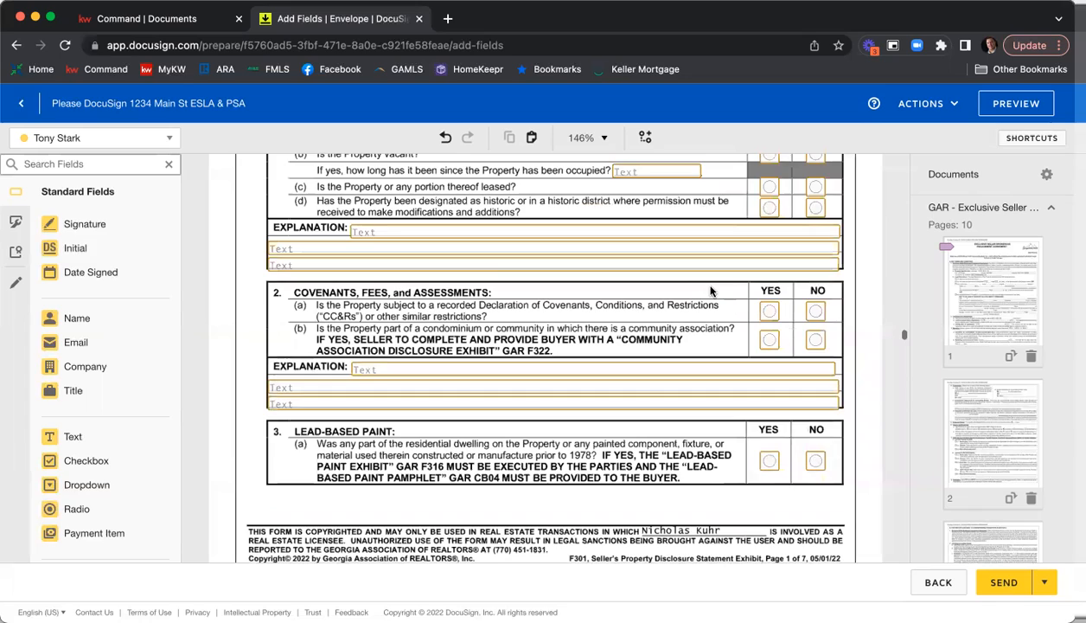
pyautogui.scroll(-10, 711, 292)
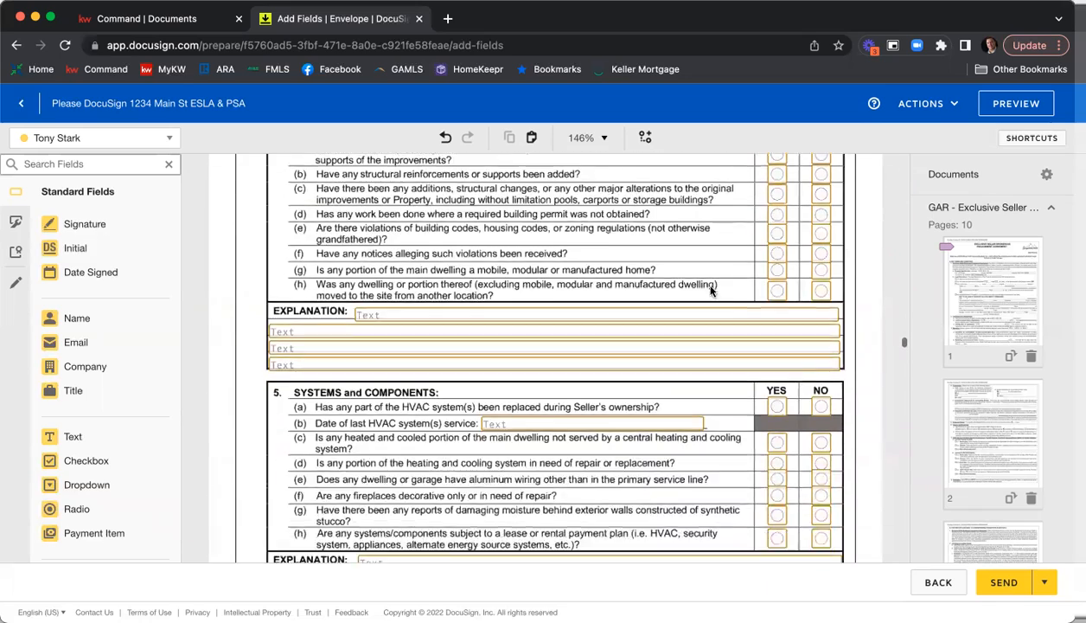
pyautogui.scroll(-15, 690, 296)
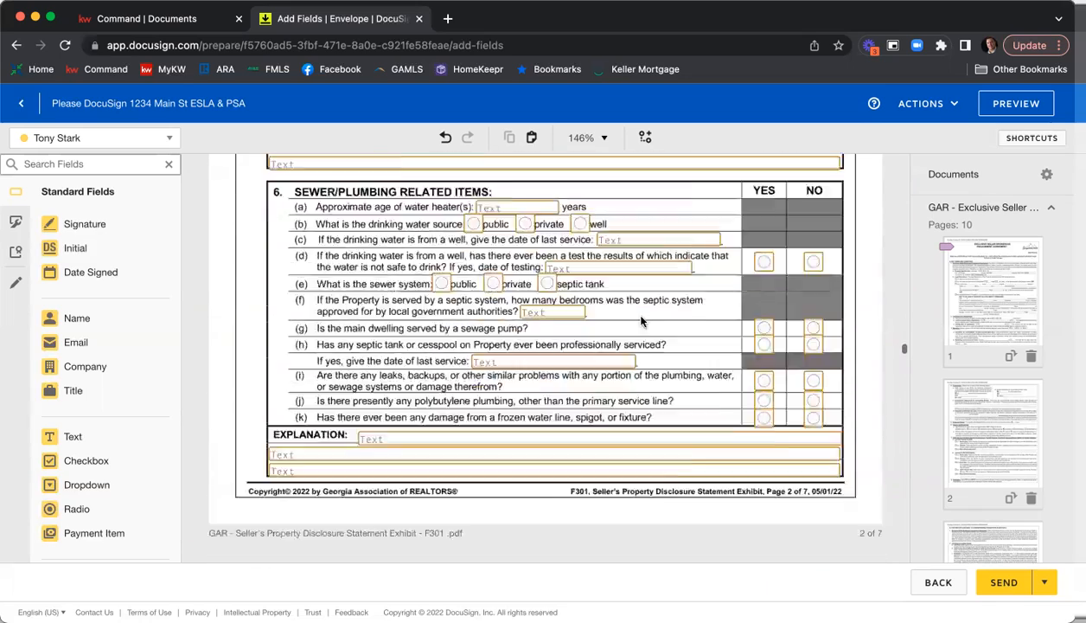
pyautogui.scroll(-13, 645, 323)
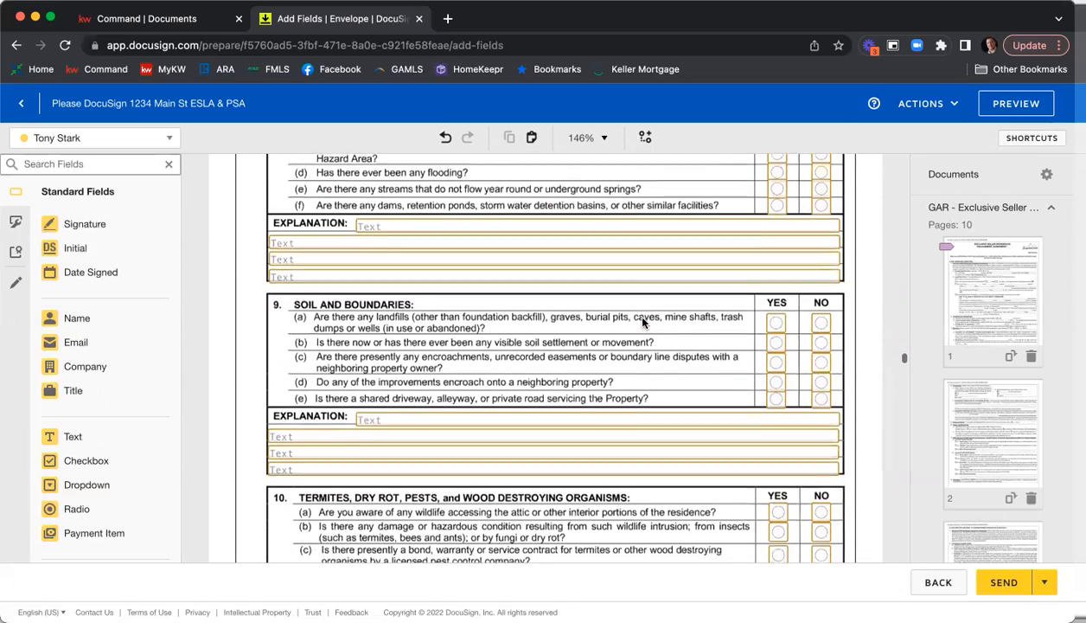
pyautogui.scroll(-12, 645, 323)
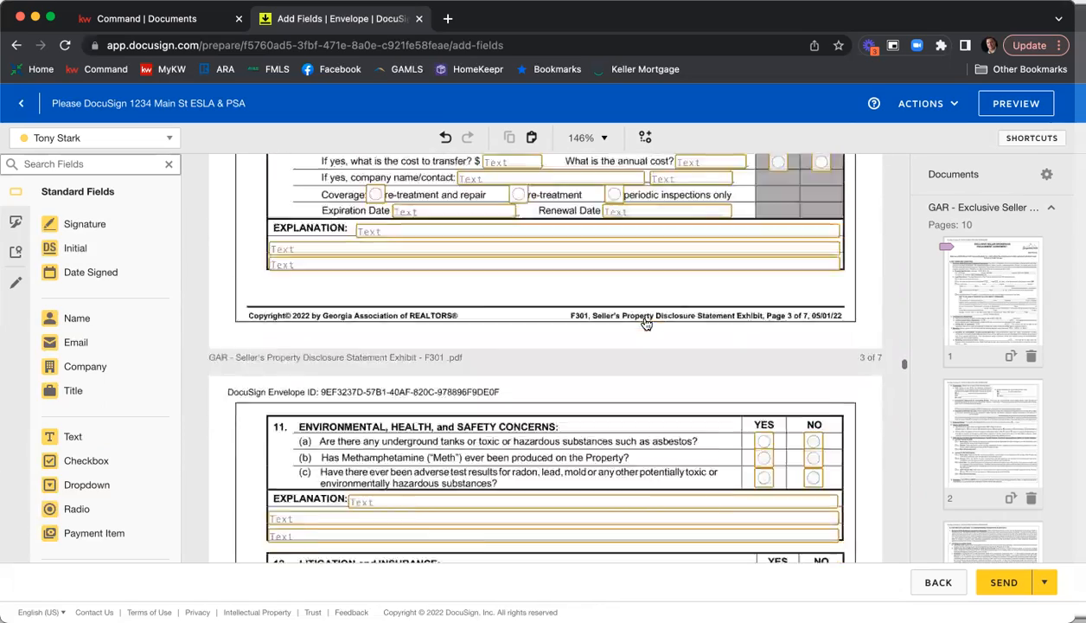
pyautogui.scroll(-12, 645, 323)
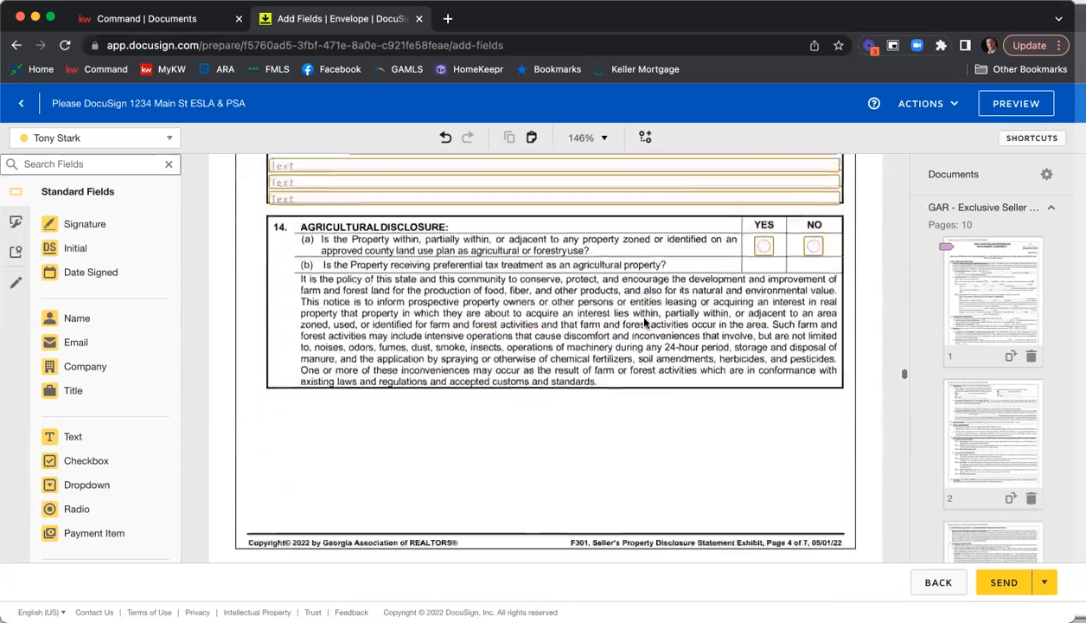
pyautogui.scroll(-12, 645, 324)
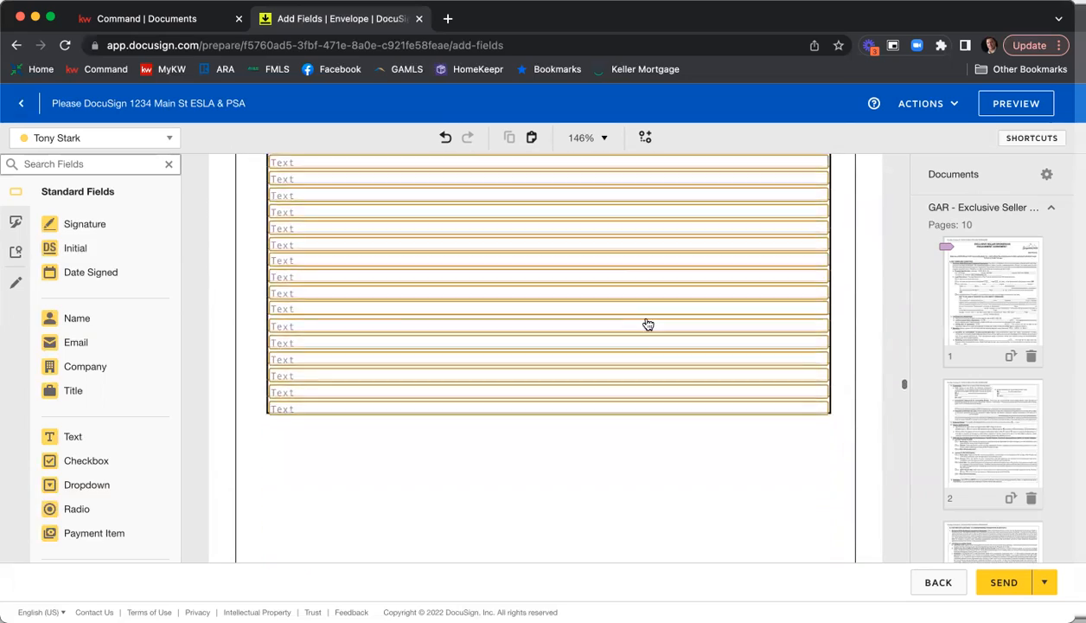
pyautogui.scroll(-15, 648, 323)
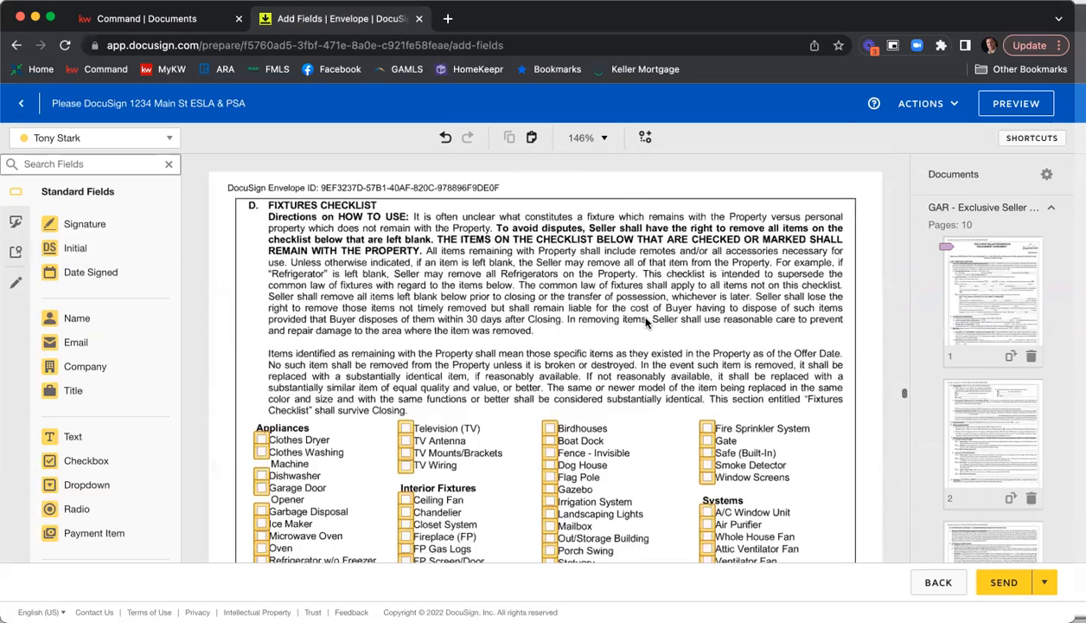
pyautogui.scroll(-15, 645, 323)
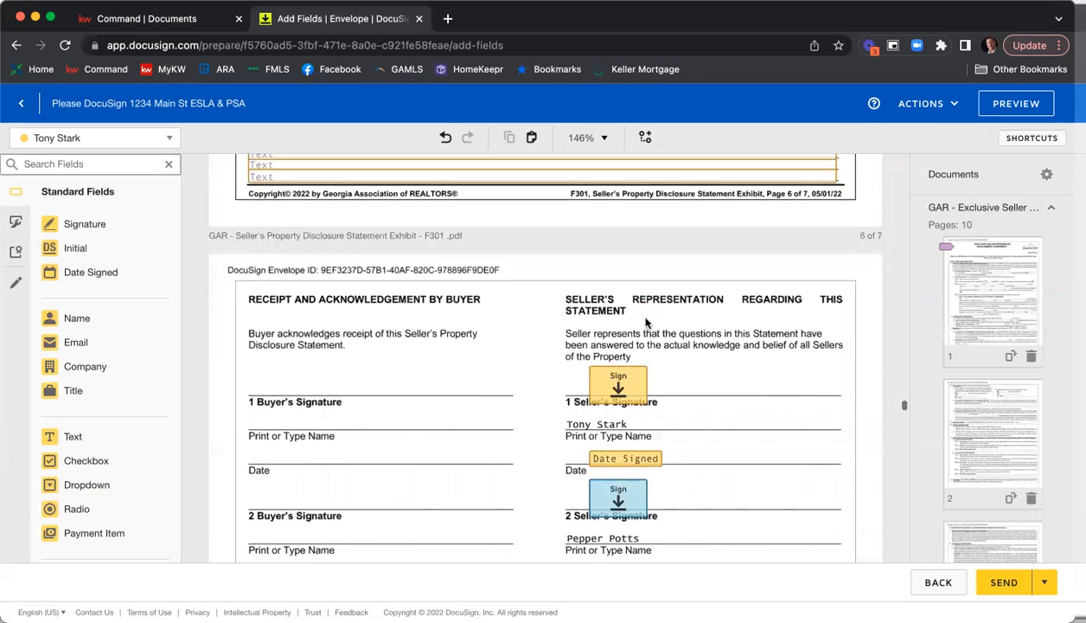
pyautogui.scroll(-2, 706, 339)
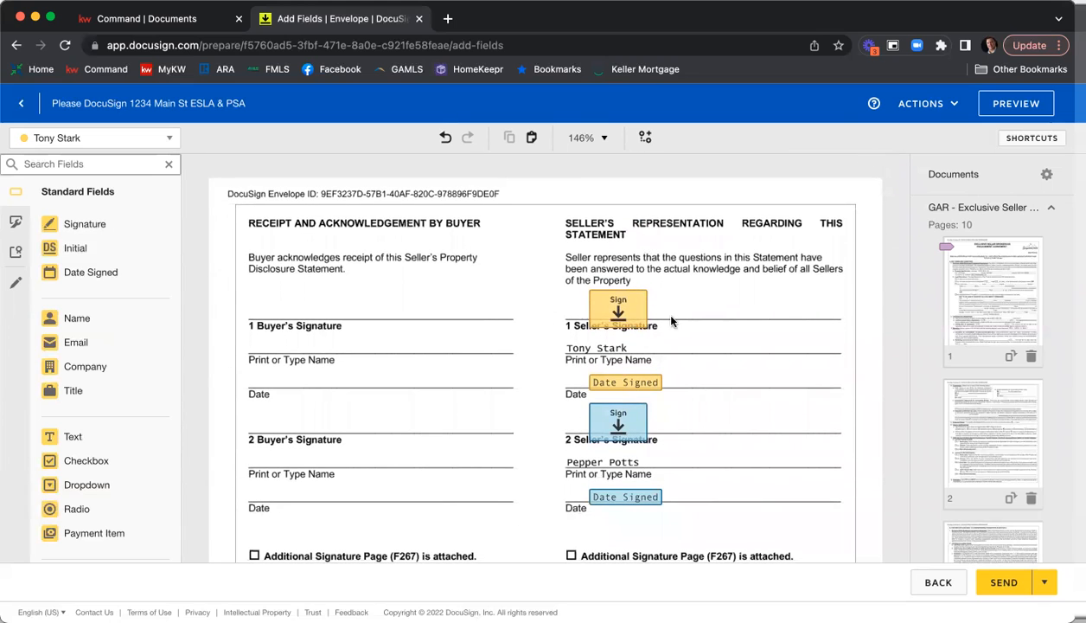
pyautogui.scroll(-15, 536, 333)
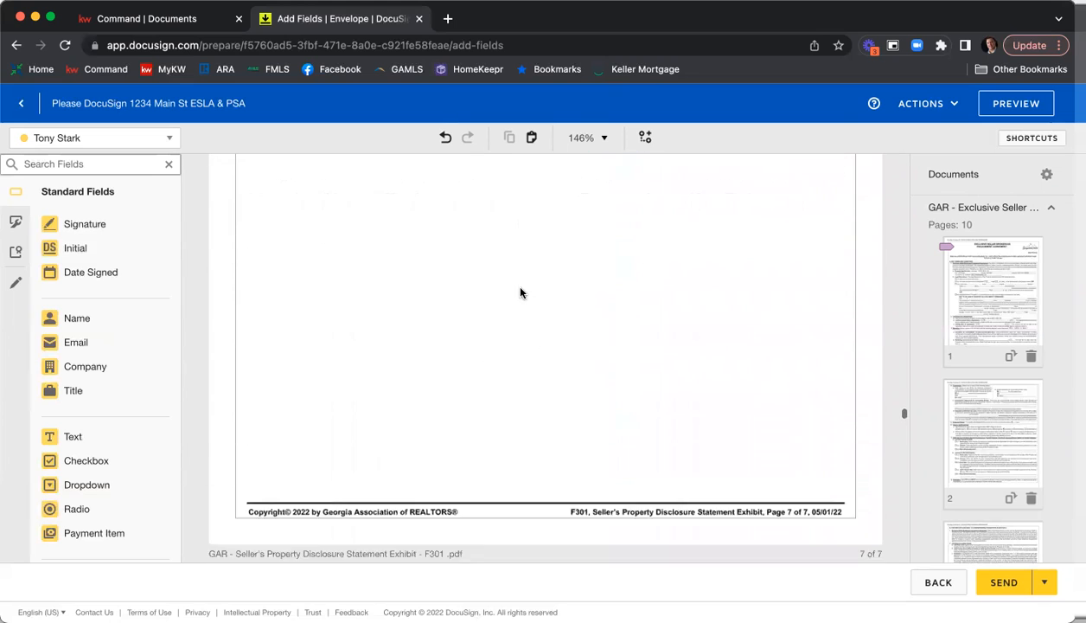
# Check both sellers' signature and date fields on the Wire Fraud Prevention Notice and the Affiliated Marketing Agreement.
pyautogui.scroll(-5, 673, 312)
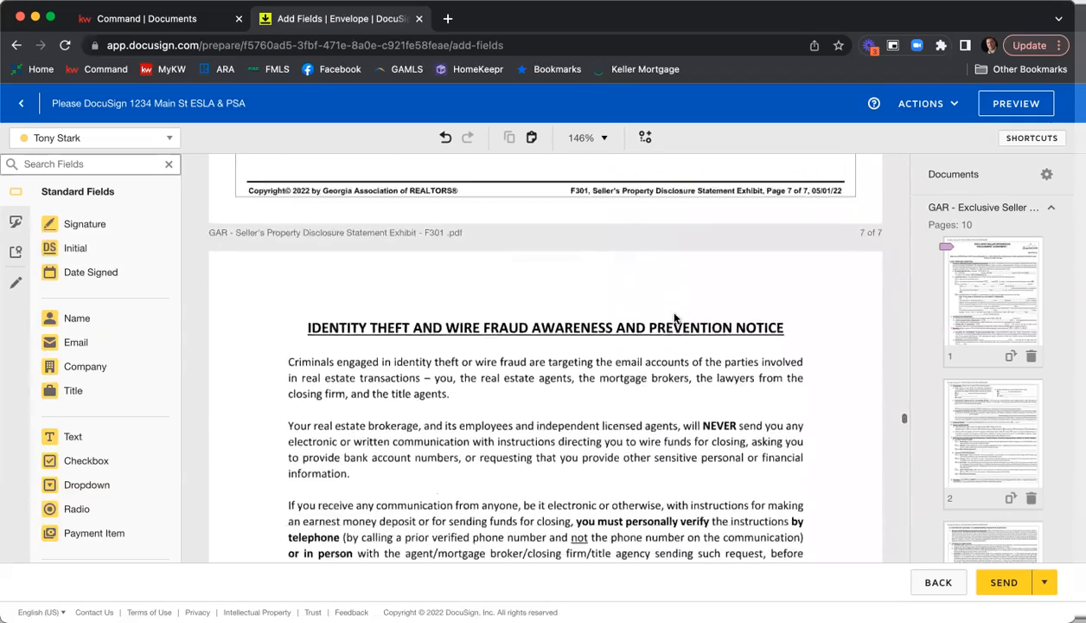
pyautogui.scroll(-1, 688, 313)
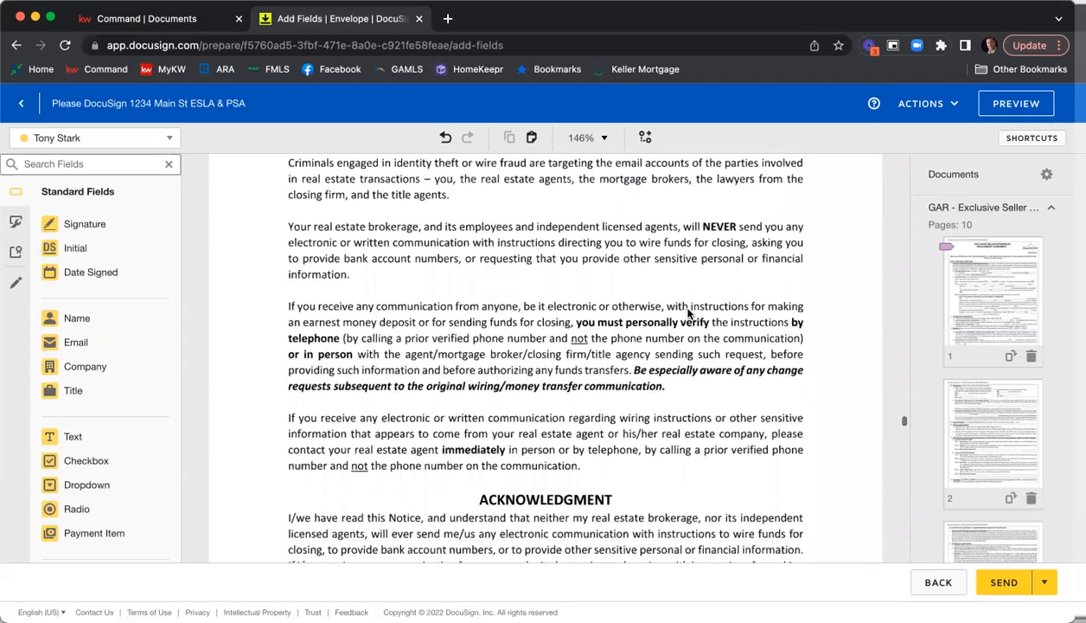
pyautogui.scroll(-8, 688, 313)
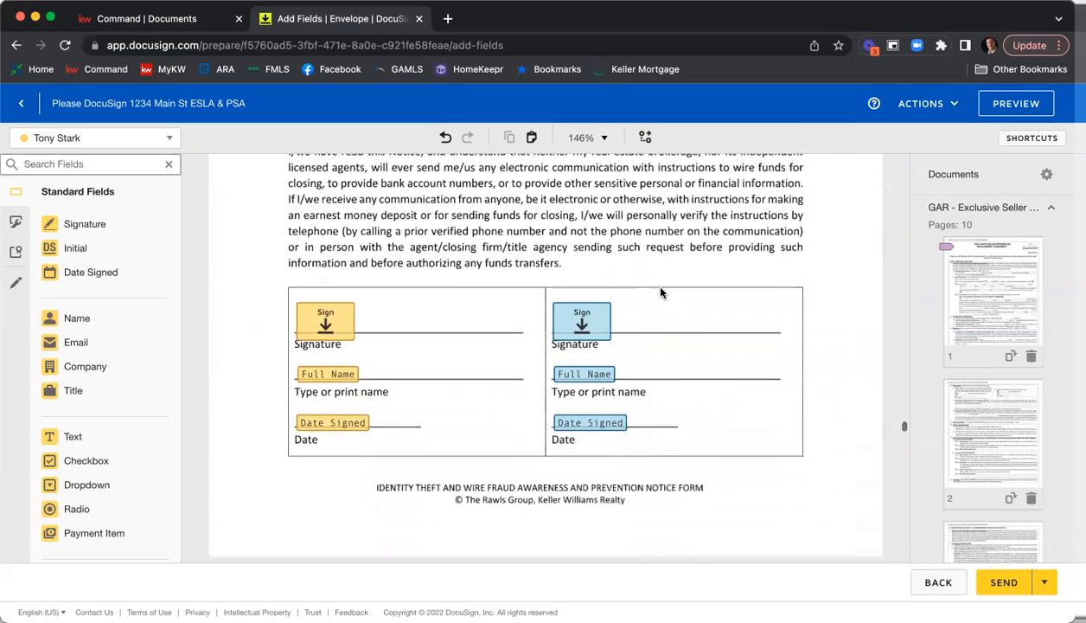
pyautogui.scroll(-1, 659, 293)
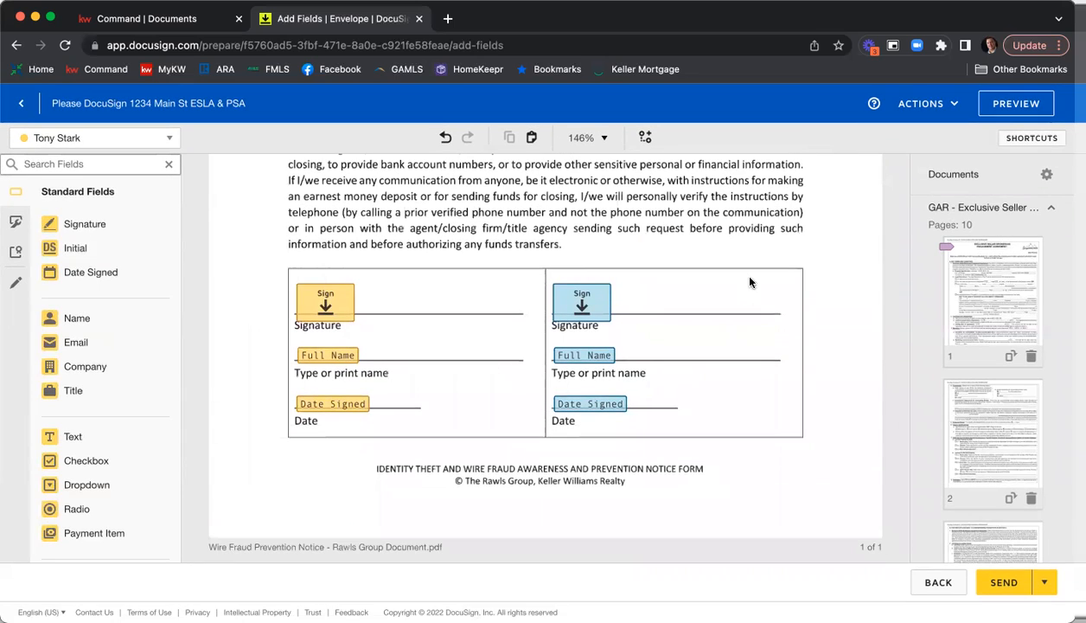
pyautogui.scroll(-12, 750, 282)
pyautogui.scroll(-12, 750, 282)
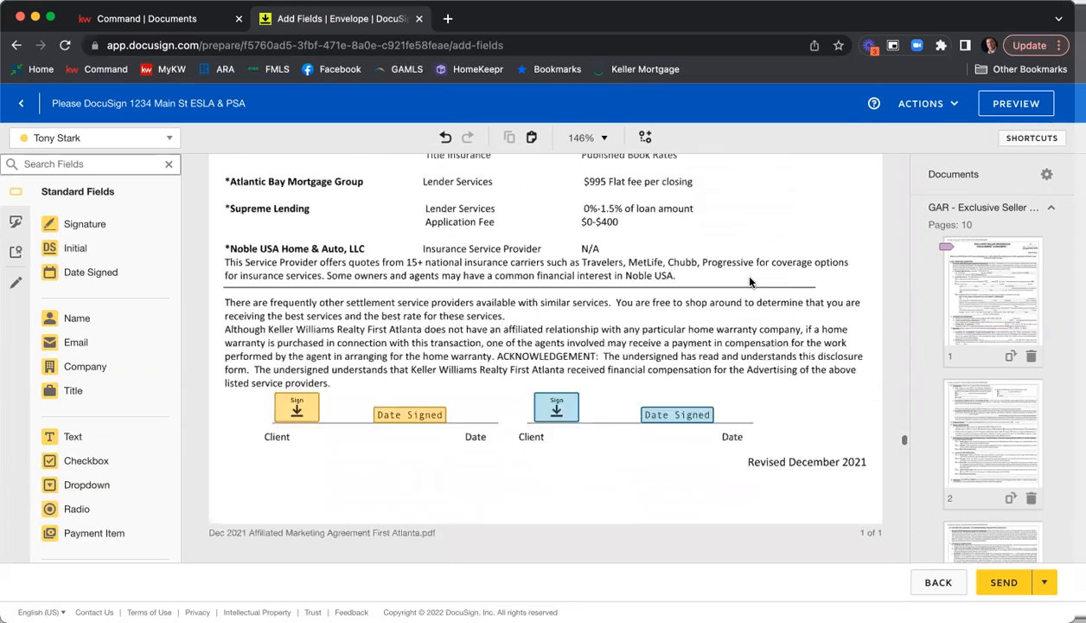
pyautogui.scroll(-2, 750, 282)
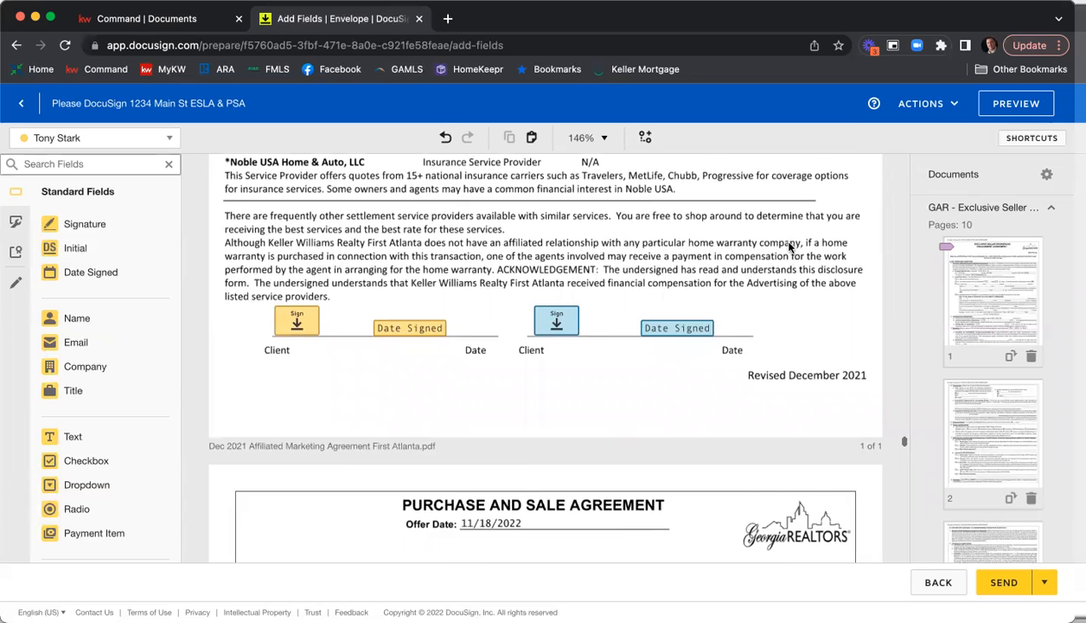
# Review the first page of the Purchase and Sale Agreement, from the property terms down to the sellers' initials fields.
pyautogui.scroll(-5, 789, 250)
pyautogui.scroll(-5, 787, 248)
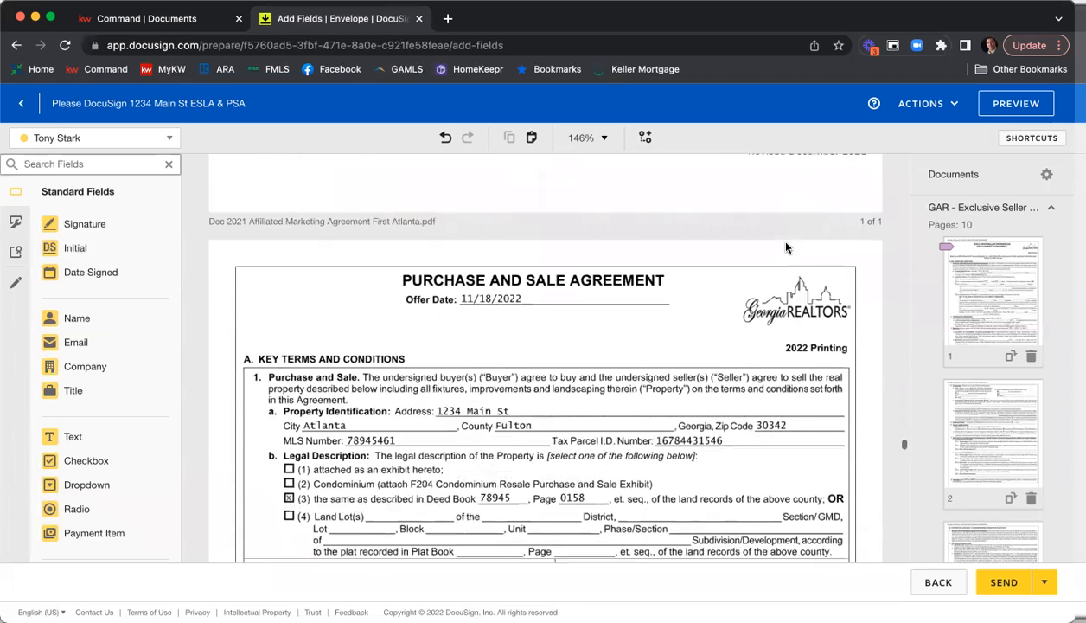
pyautogui.scroll(-4, 786, 248)
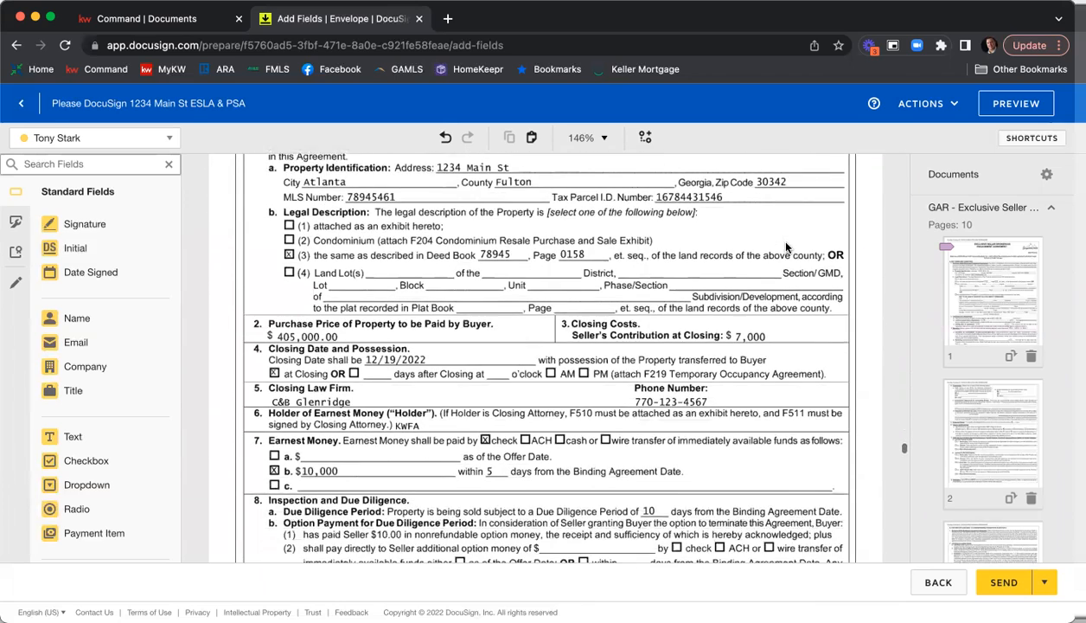
pyautogui.scroll(-3, 786, 249)
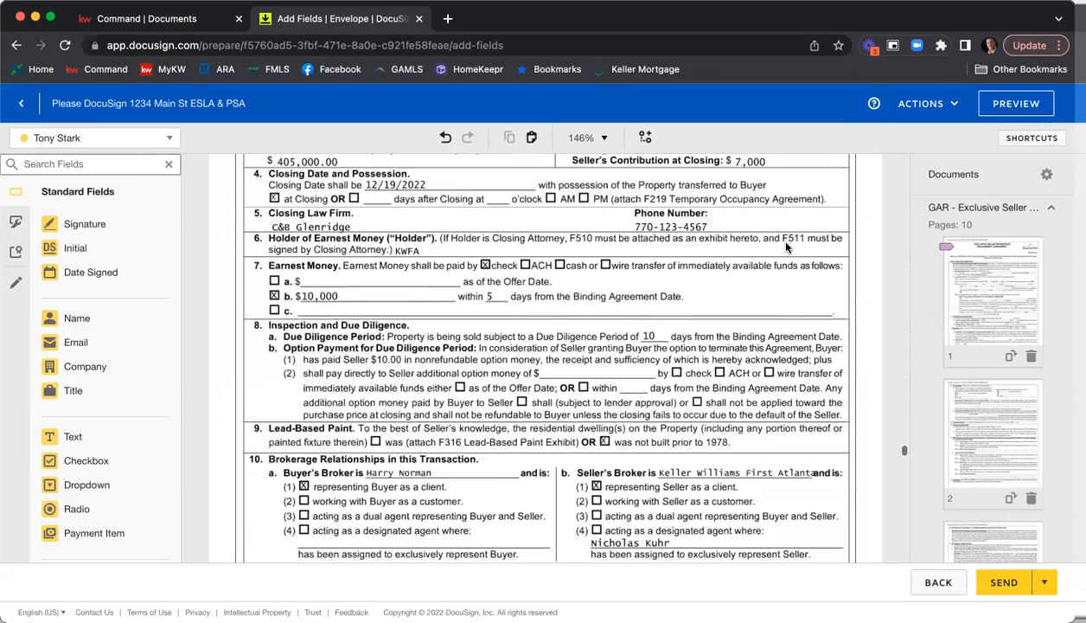
pyautogui.scroll(-7, 786, 248)
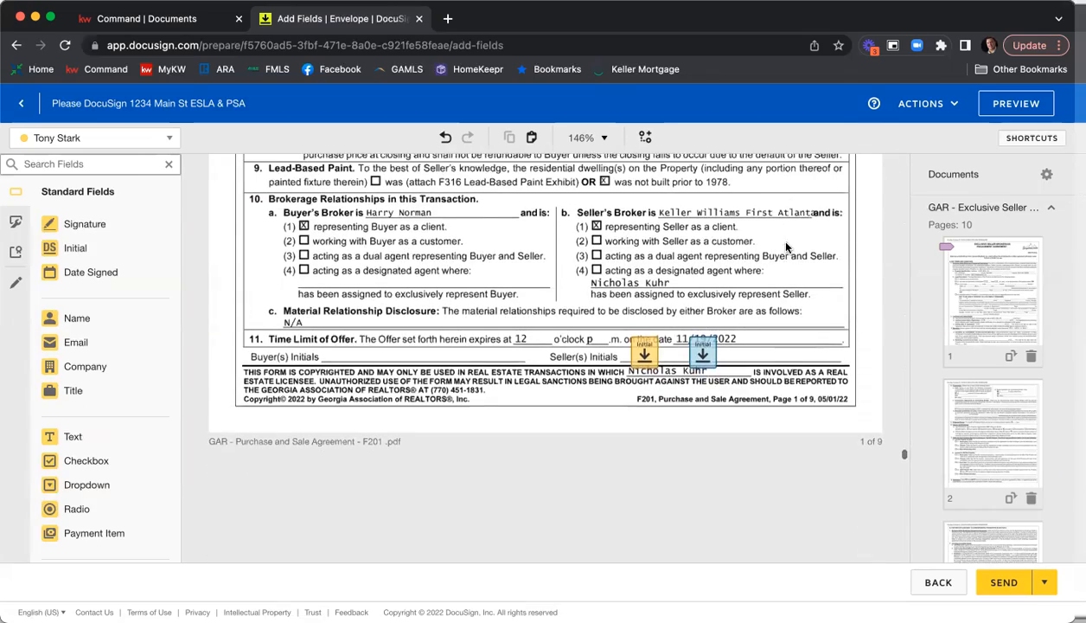
# Review pages 2 through 8 of the Purchase and Sale Agreement, including the exhibits checklist and the special stipulations.
pyautogui.scroll(-20, 667, 256)
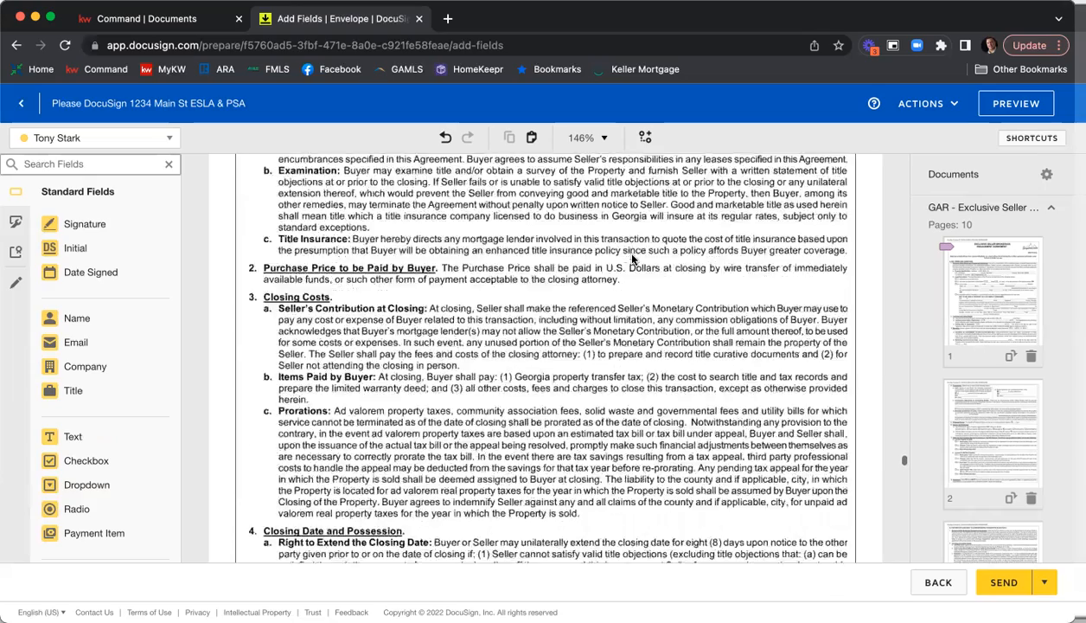
pyautogui.scroll(-12, 632, 257)
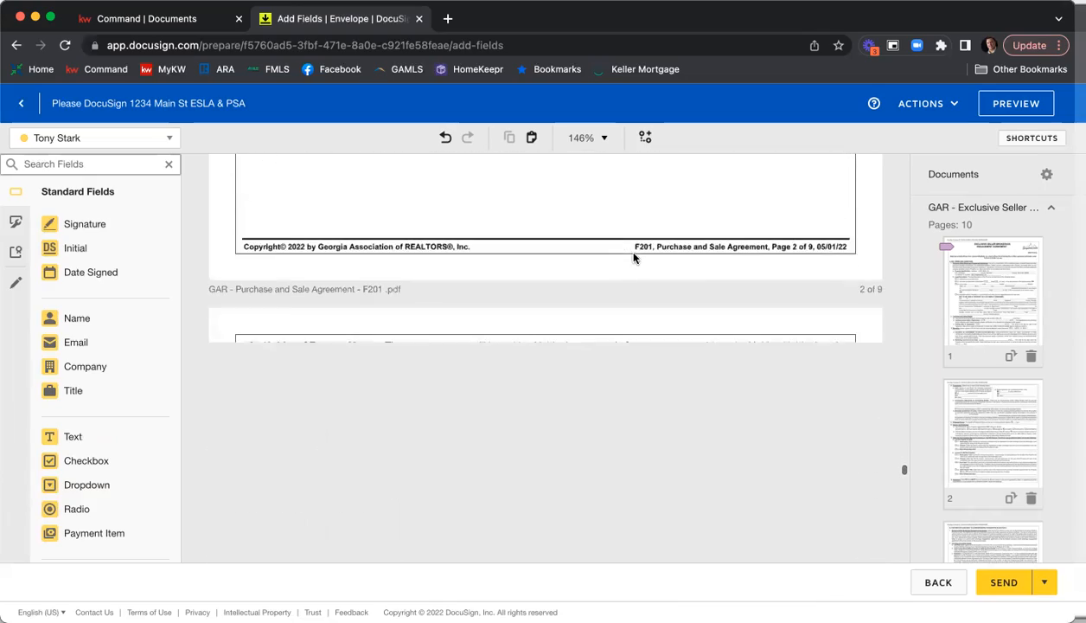
pyautogui.scroll(-20, 636, 256)
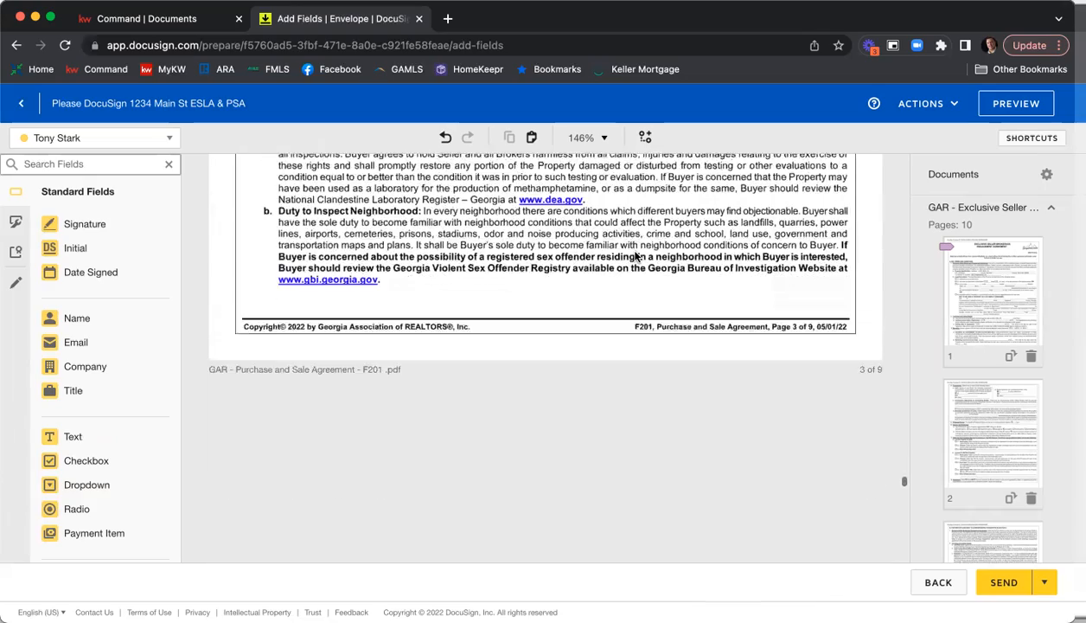
pyautogui.scroll(-20, 636, 256)
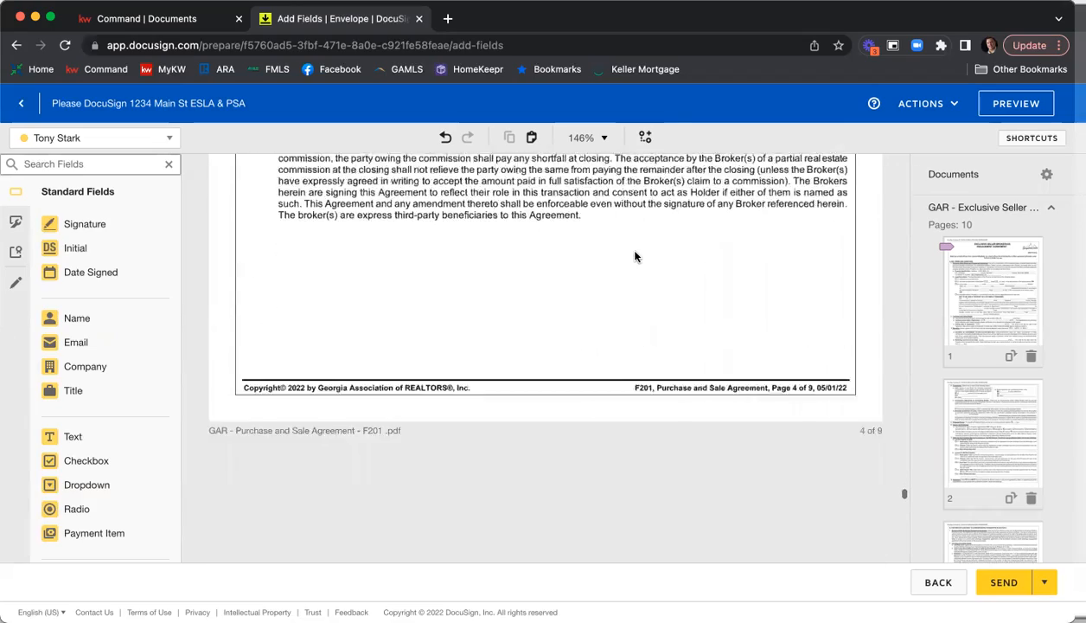
pyautogui.scroll(-20, 636, 256)
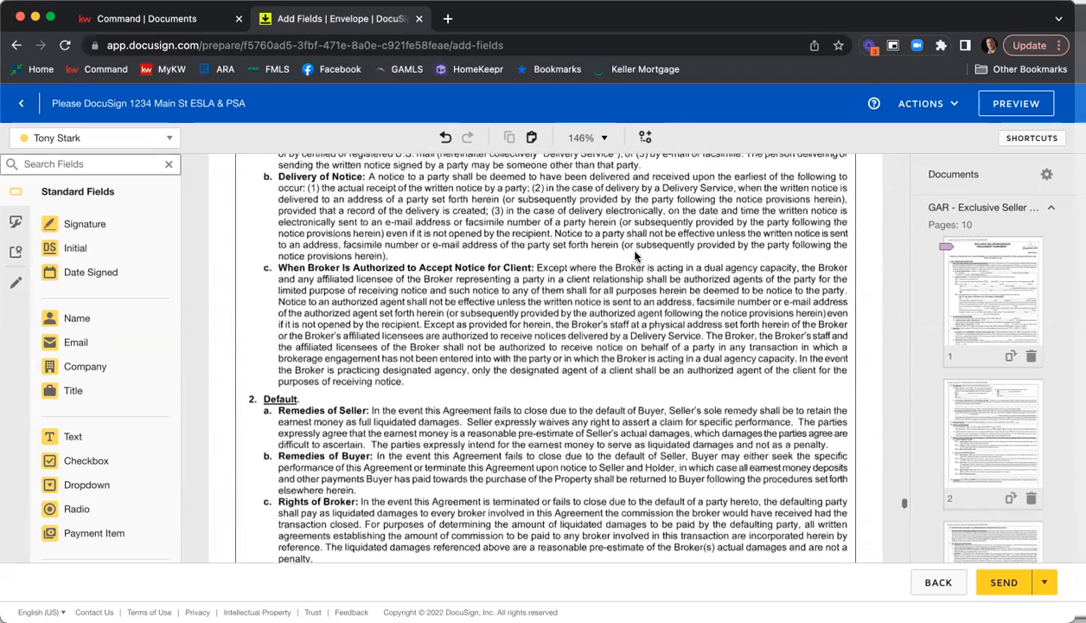
pyautogui.scroll(-20, 636, 256)
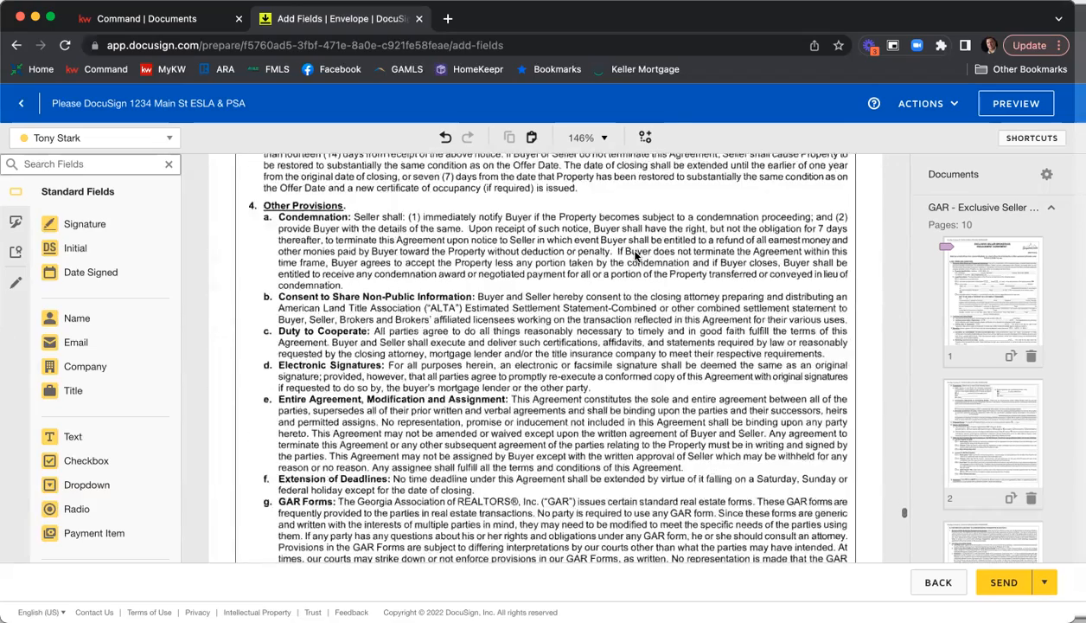
pyautogui.scroll(-20, 636, 256)
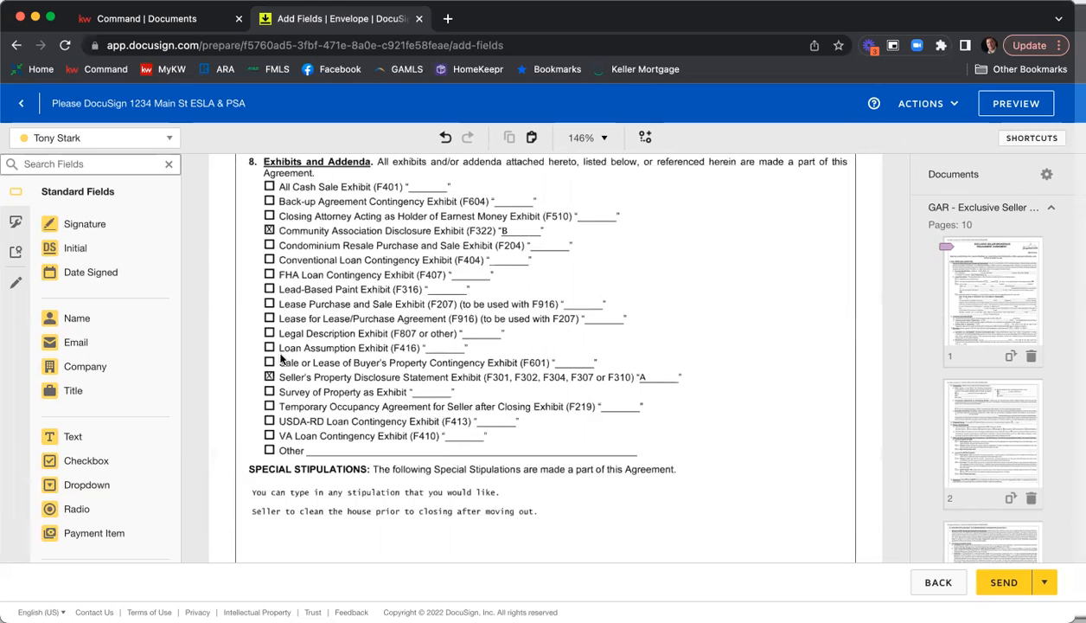
pyautogui.scroll(-10, 746, 310)
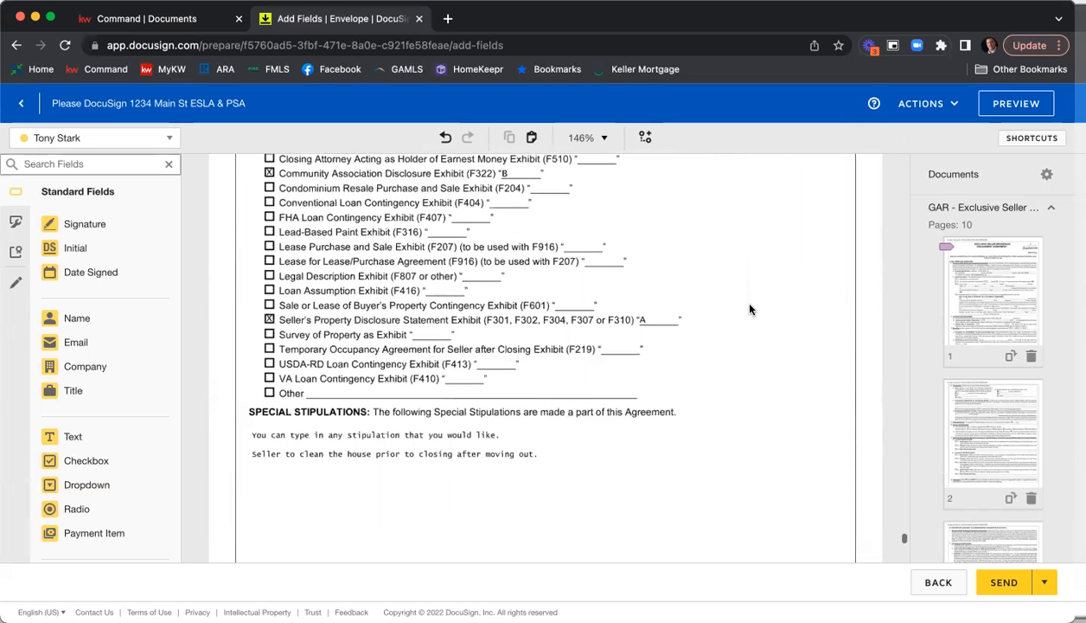
pyautogui.scroll(-5, 752, 308)
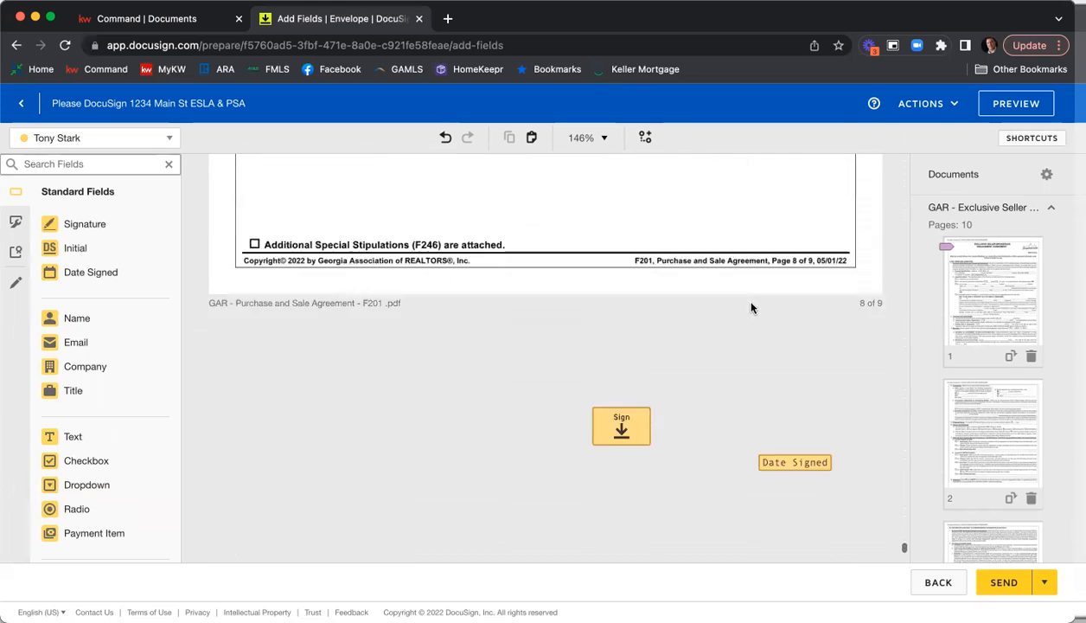
# Check both sellers' signature and date fields and their contact details on page 9 of the Purchase and Sale Agreement.
pyautogui.scroll(-2, 838, 308)
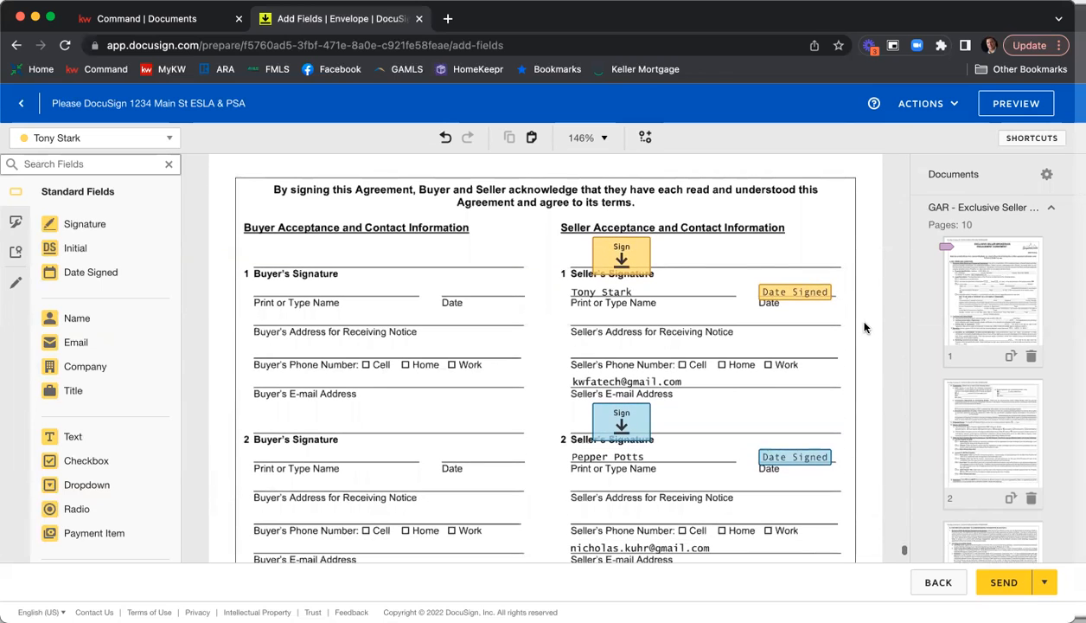
pyautogui.scroll(-3, 844, 315)
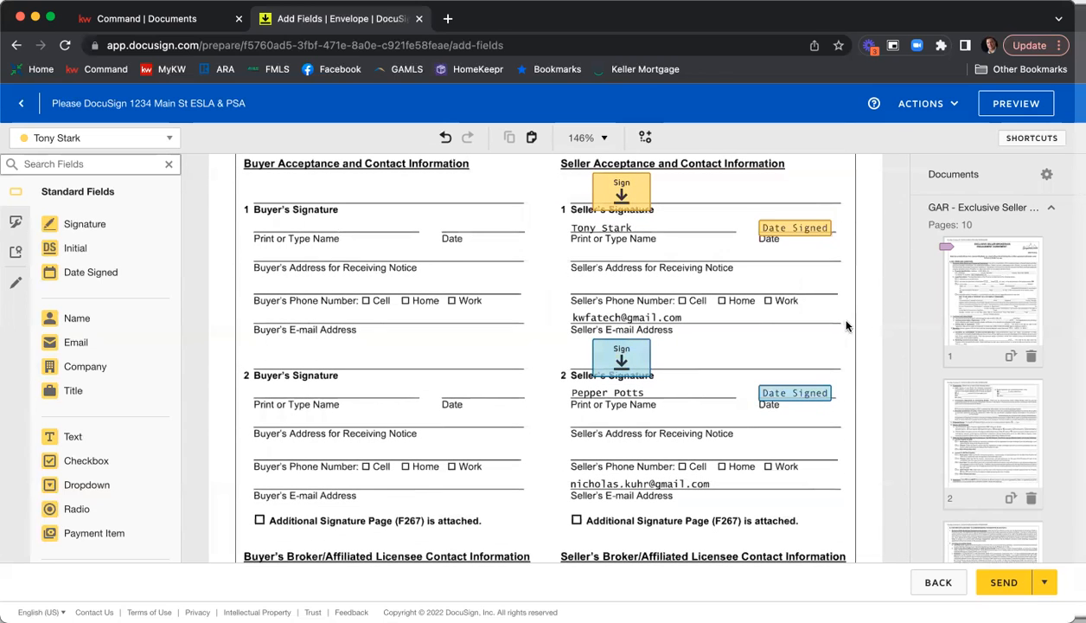
pyautogui.scroll(-5, 648, 344)
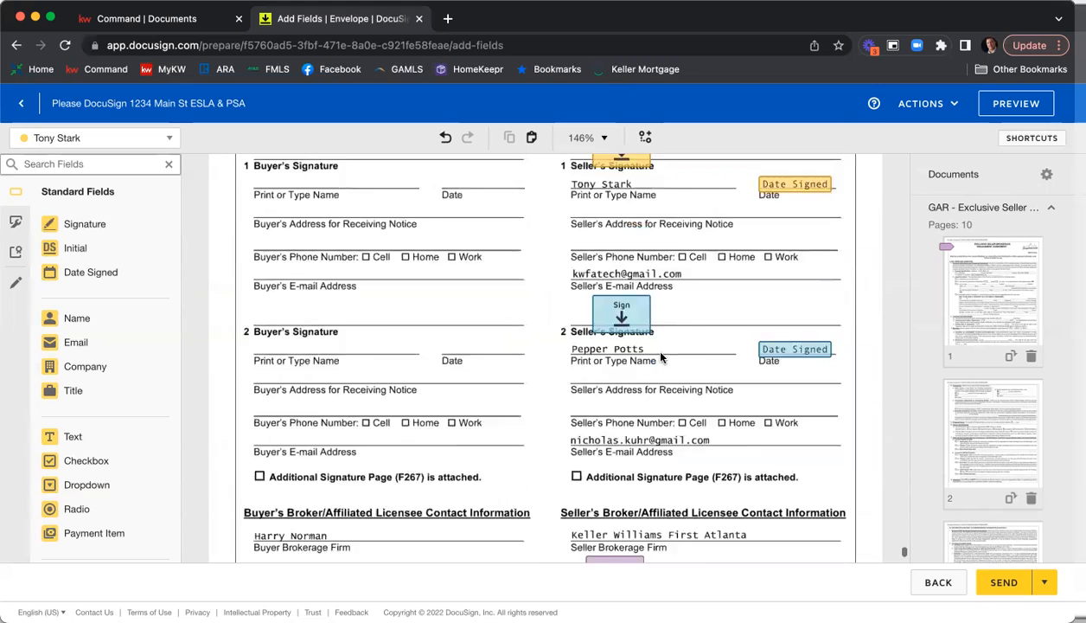
pyautogui.scroll(3, 851, 345)
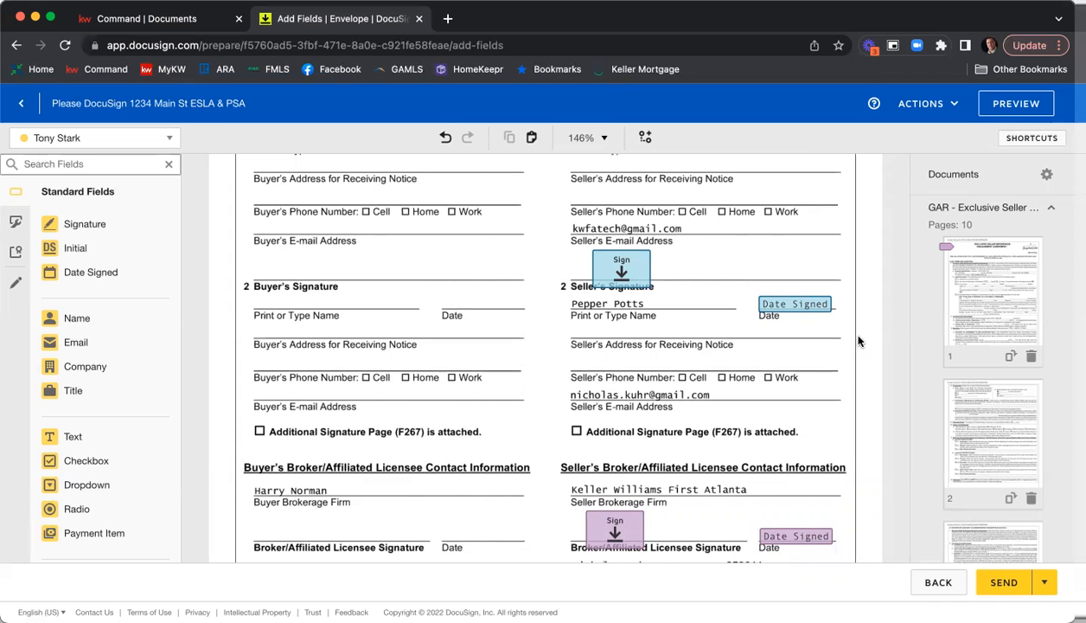
pyautogui.scroll(1, 859, 341)
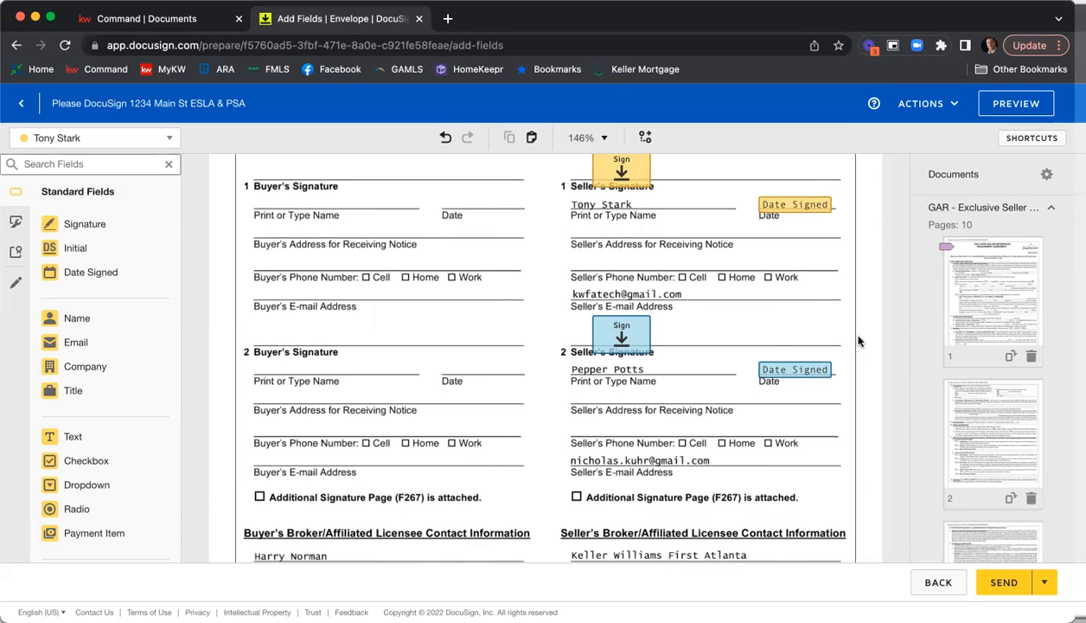
pyautogui.scroll(1, 854, 338)
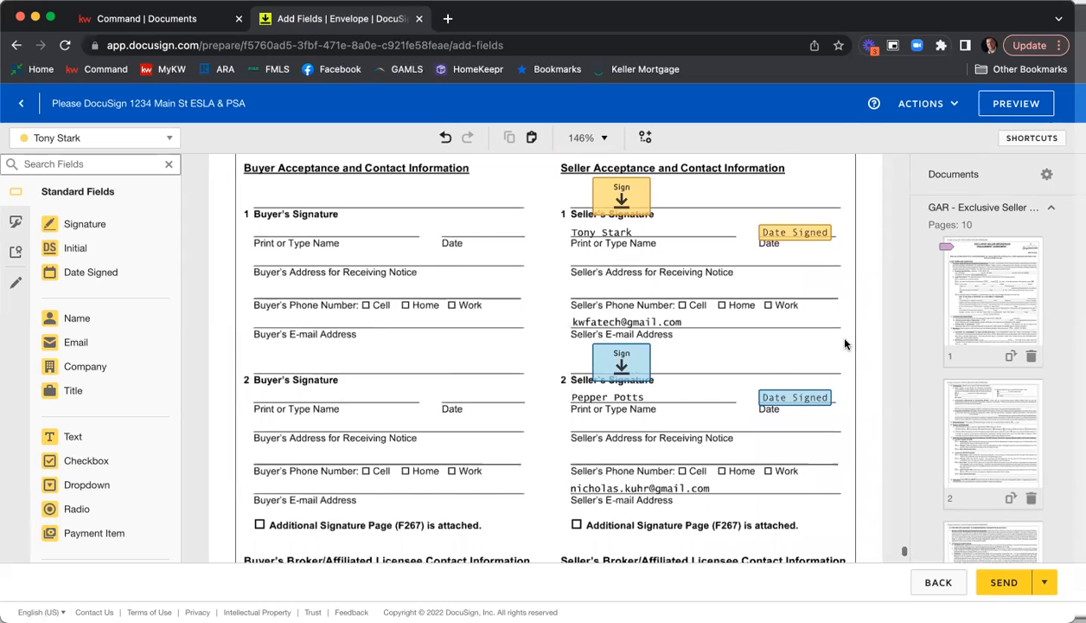
# Draw a pre-fill line across the first seller's e-mail address on page 9 of the Purchase and Sale Agreement.
pyautogui.click(16, 286)
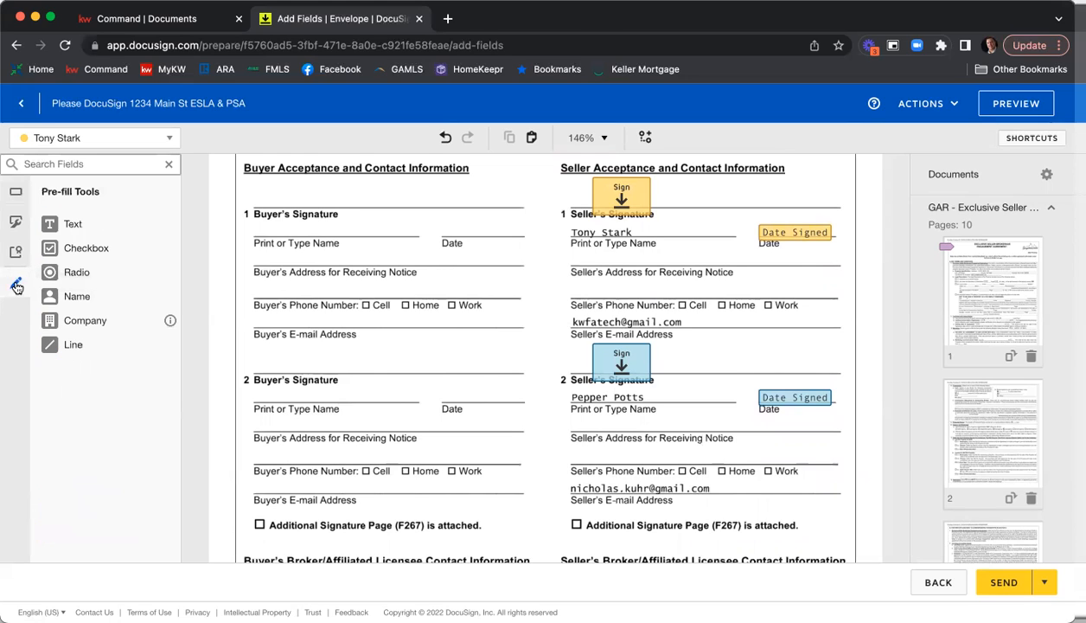
pyautogui.click(74, 345)
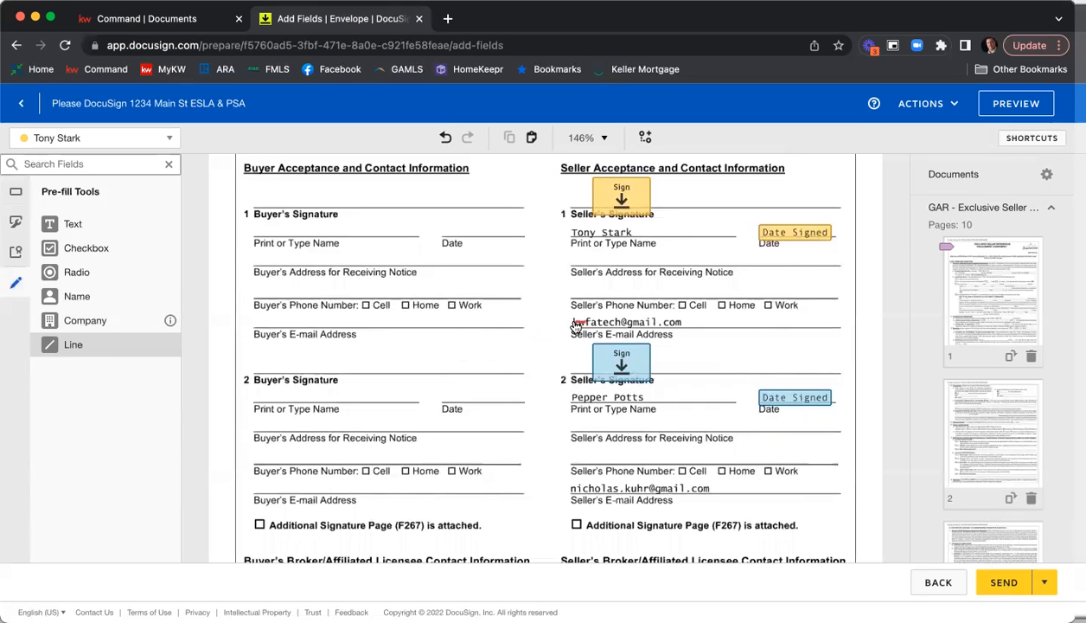
pyautogui.moveTo(571, 322); pyautogui.dragTo(737, 321)
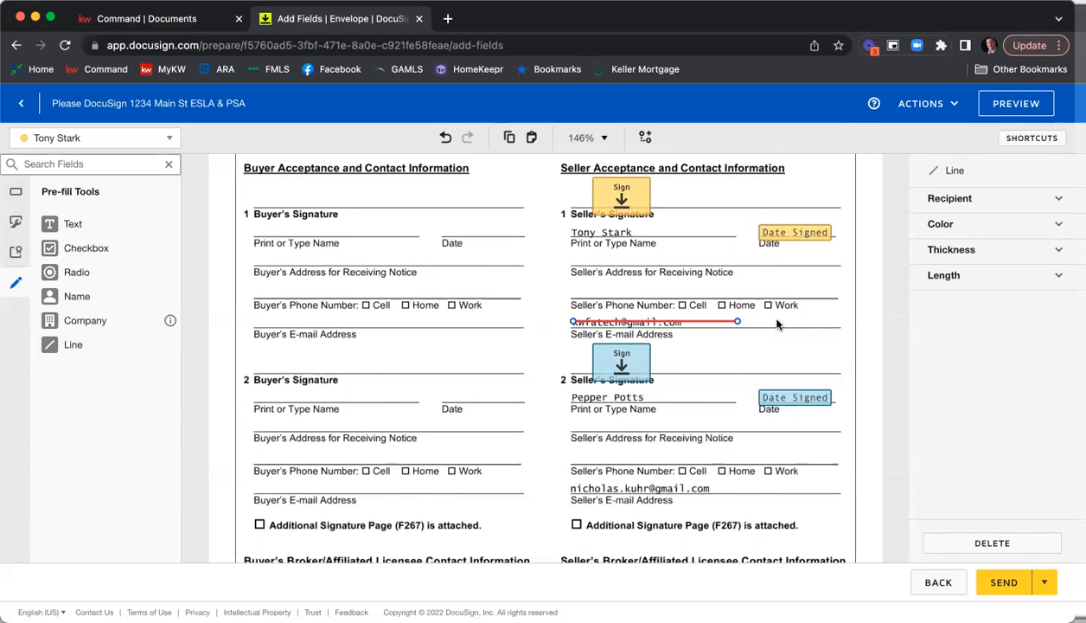
# Set the line's color to black (000000) and its thickness to 10 so it redacts the first seller's e-mail address.
pyautogui.click(980, 227)
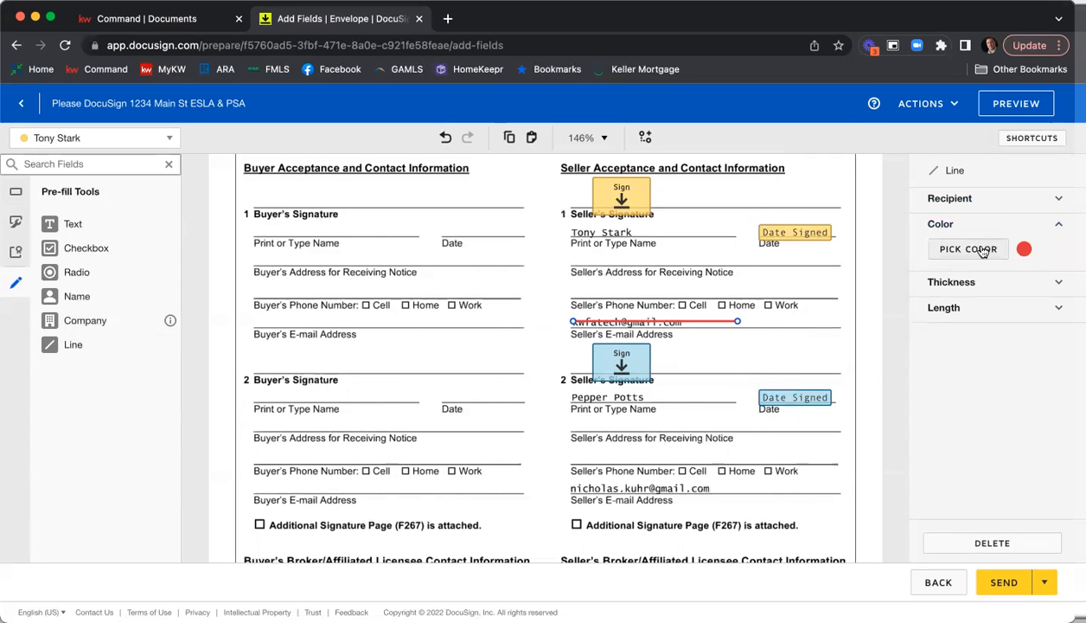
pyautogui.click(982, 250)
pyautogui.click(894, 342)
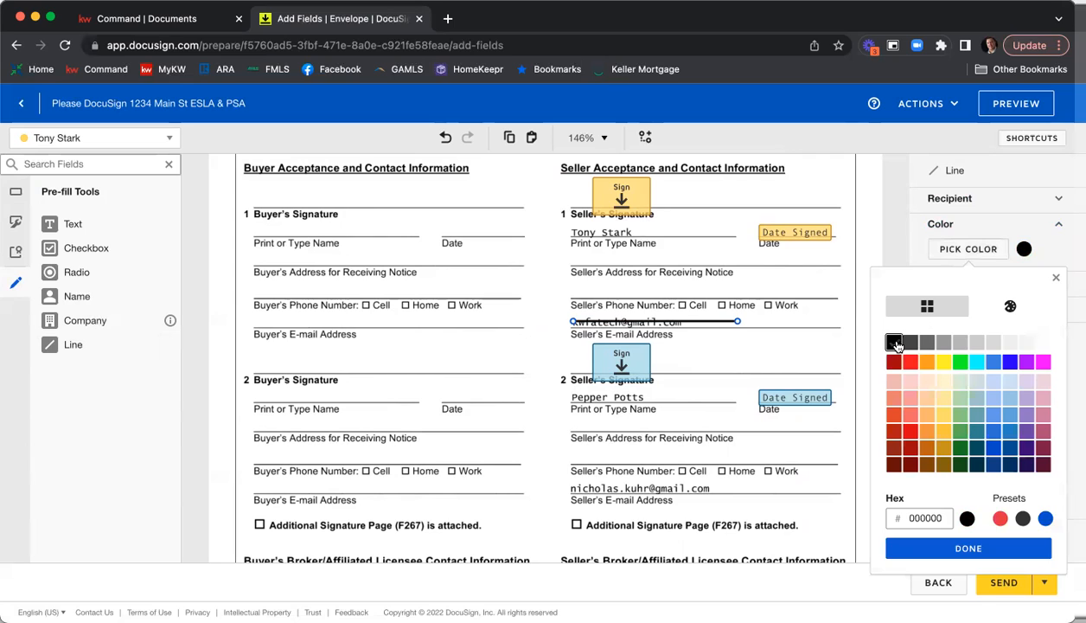
pyautogui.click(999, 549)
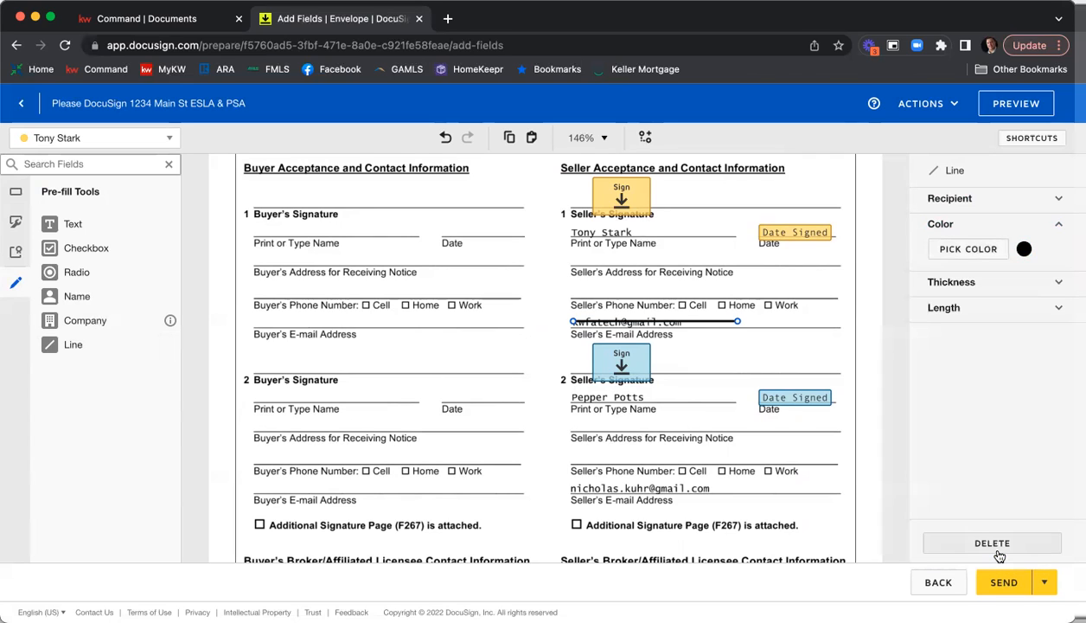
pyautogui.click(968, 285)
pyautogui.moveTo(987, 308); pyautogui.dragTo(1049, 307)
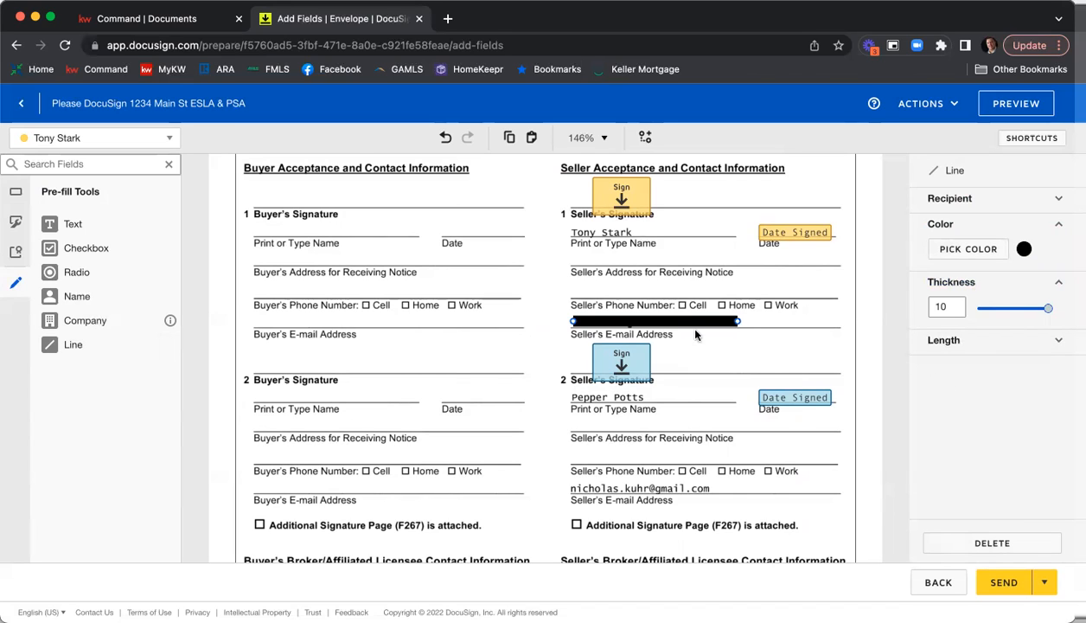
pyautogui.click(790, 327)
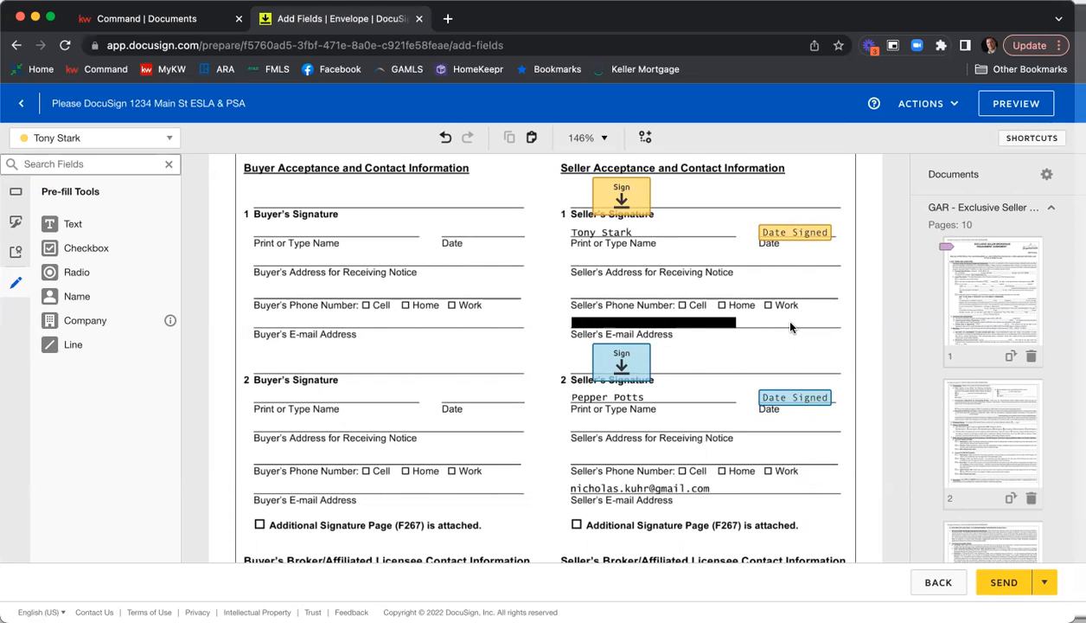
# Duplicate the black redaction line and place the copy over the second seller's e-mail address.
pyautogui.click(688, 323)
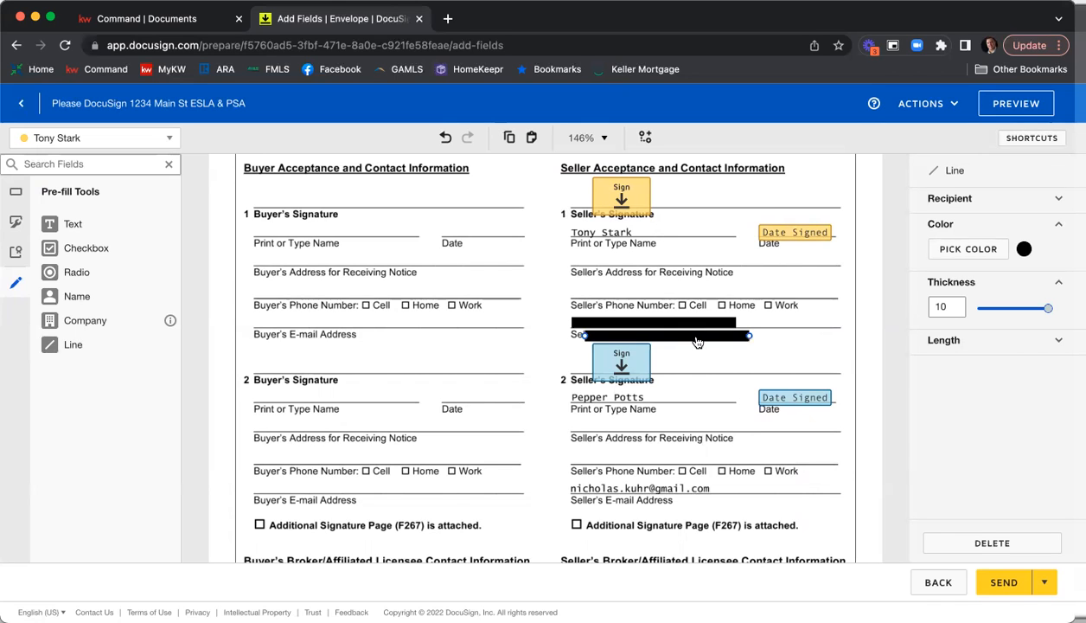
pyautogui.hotkey('ctrl', 'c')
pyautogui.hotkey('ctrl', 'v')
pyautogui.moveTo(692, 336); pyautogui.dragTo(683, 492)
pyautogui.scroll(-1, 696, 450)
pyautogui.click(770, 432)
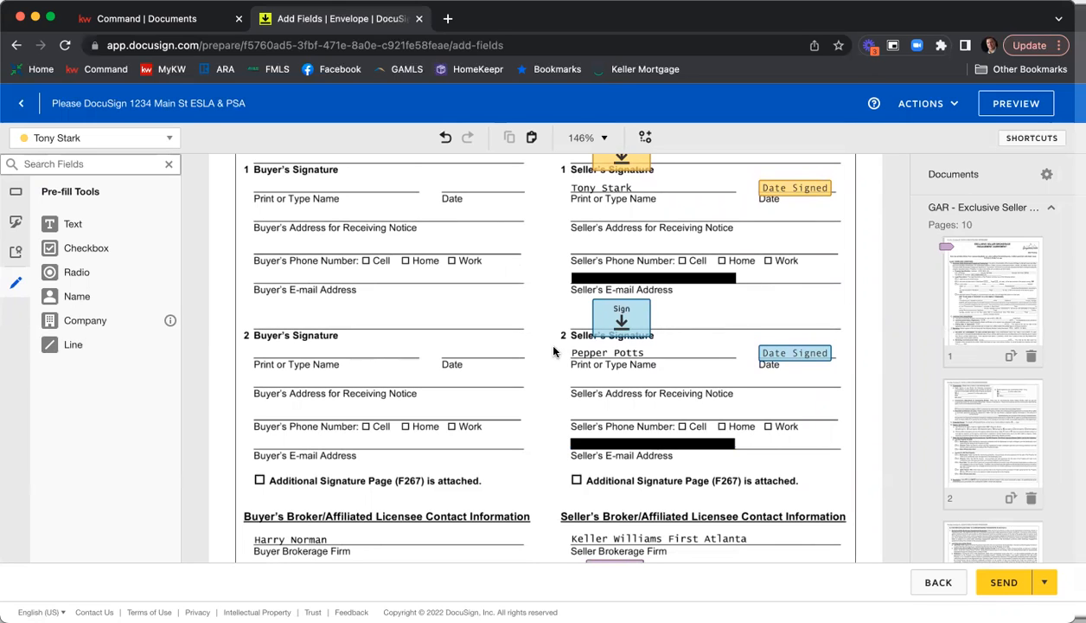
# Check the seller's broker signature and date fields, the licensee details and the Binding Agreement Date section on page 9.
pyautogui.scroll(-2, 548, 329)
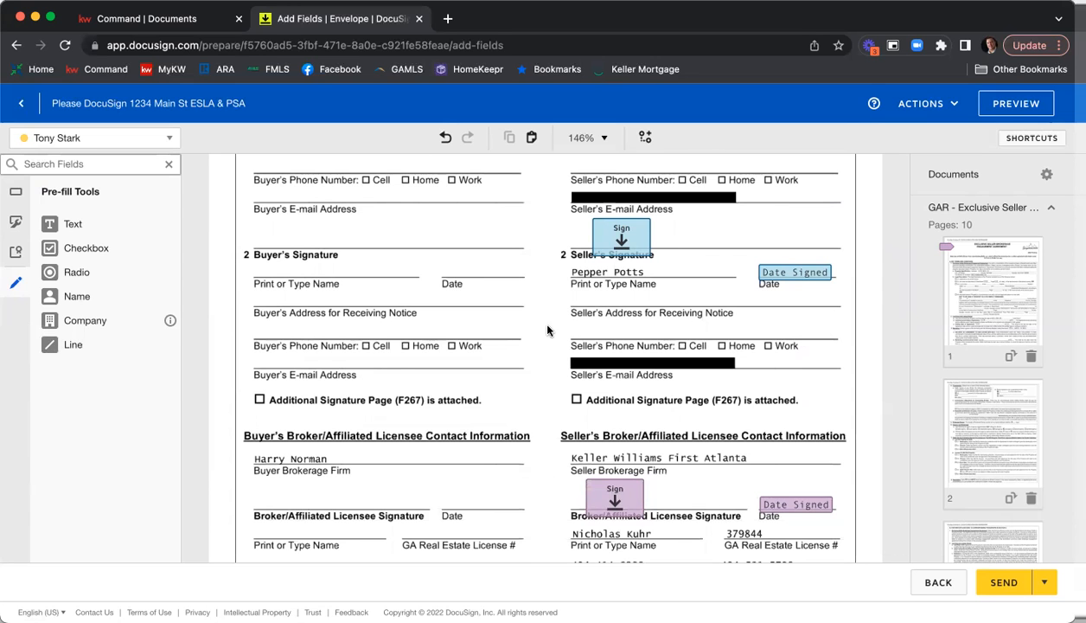
pyautogui.scroll(-3, 546, 329)
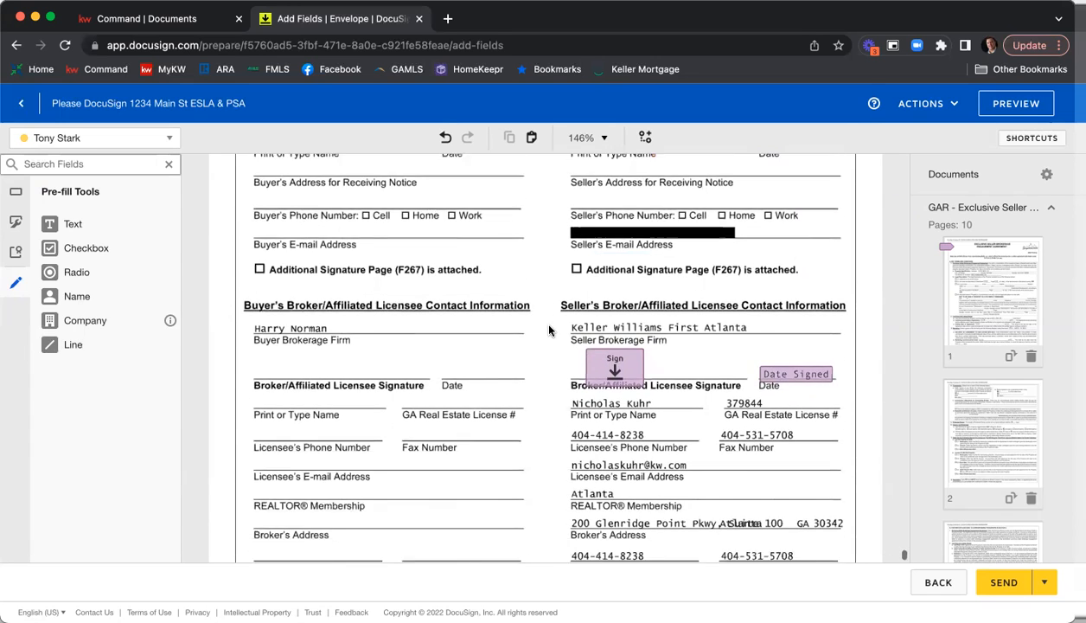
pyautogui.scroll(-2, 548, 329)
pyautogui.scroll(-3, 548, 330)
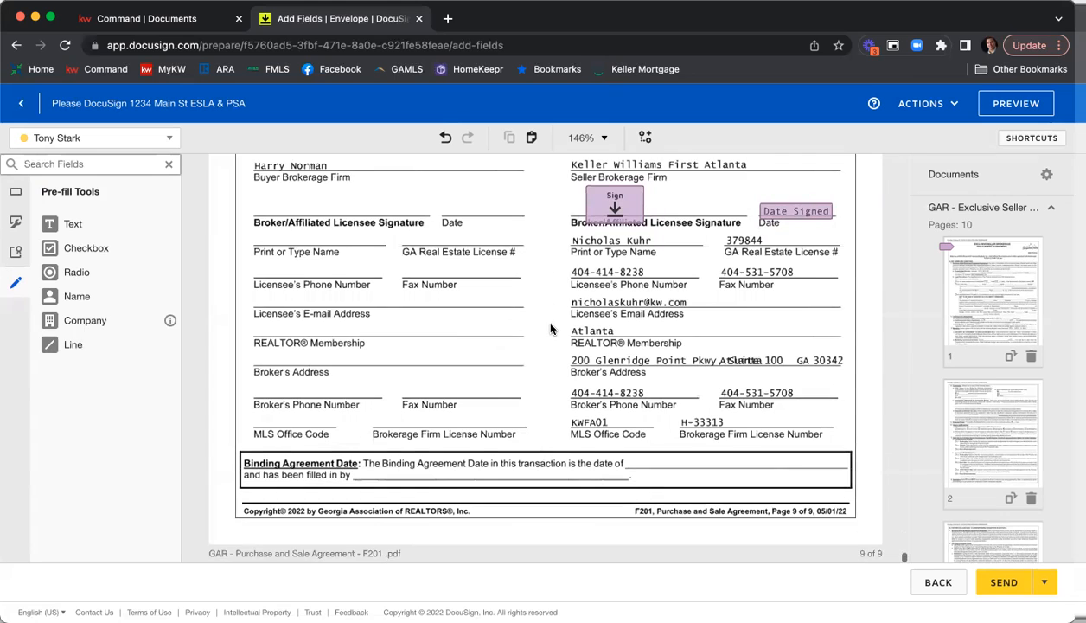
pyautogui.scroll(-1, 550, 329)
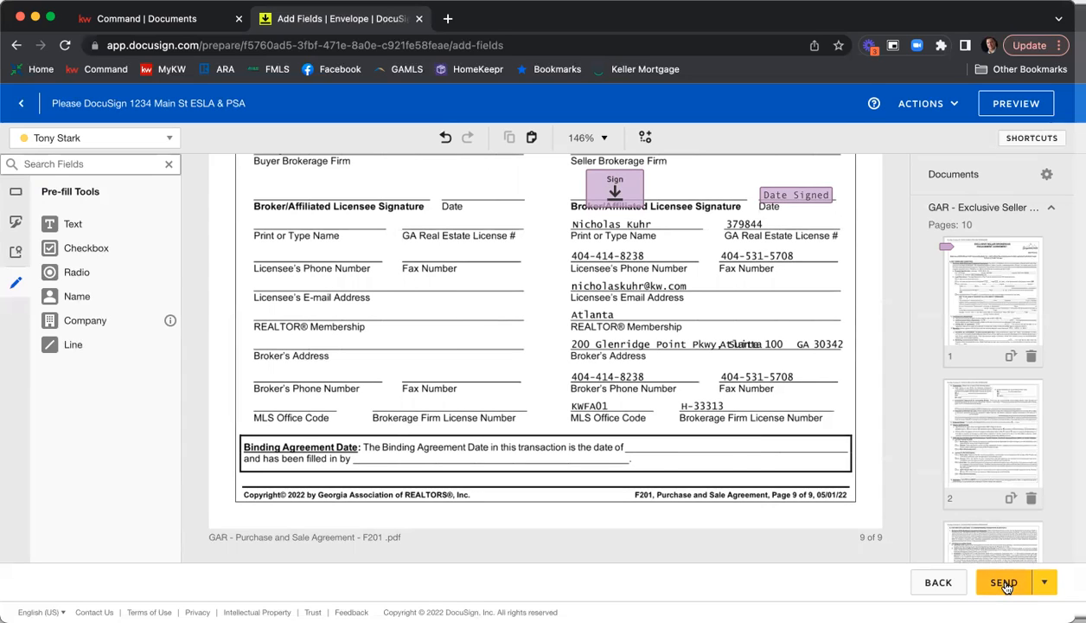
# Preview the envelope as the first seller, check the list of recipients to view as, and compare the desktop, tablet and mobile views.
pyautogui.click(1005, 107)
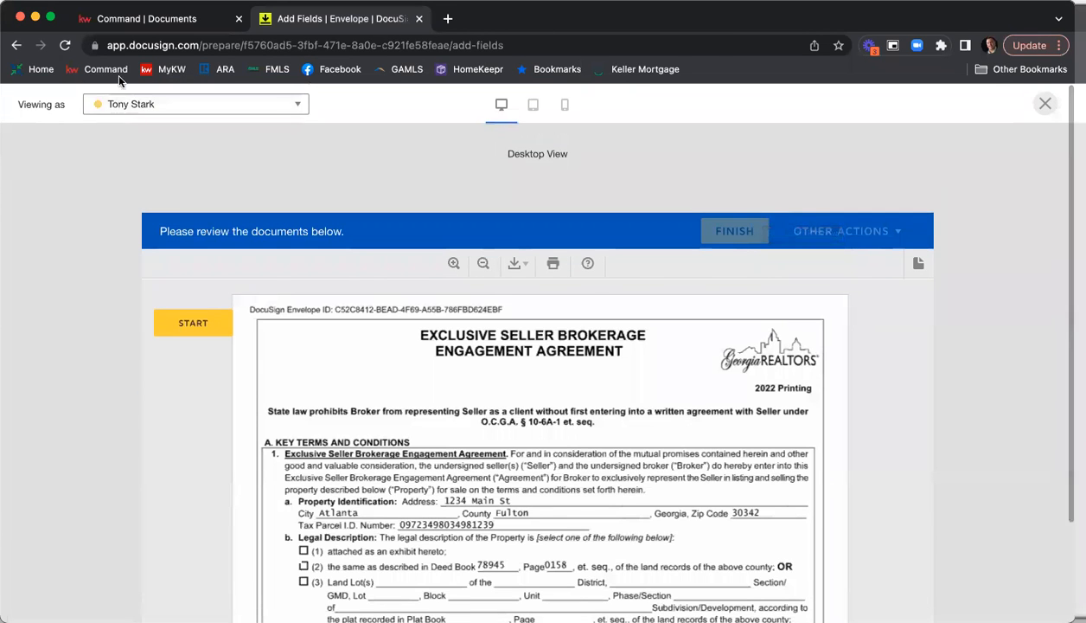
pyautogui.click(223, 105)
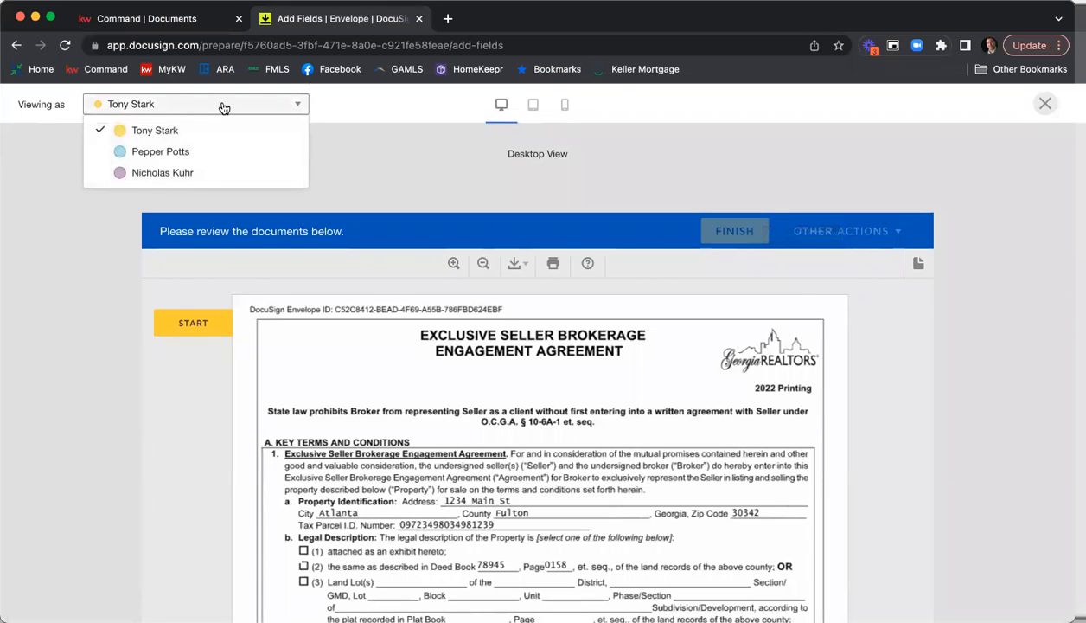
pyautogui.click(431, 134)
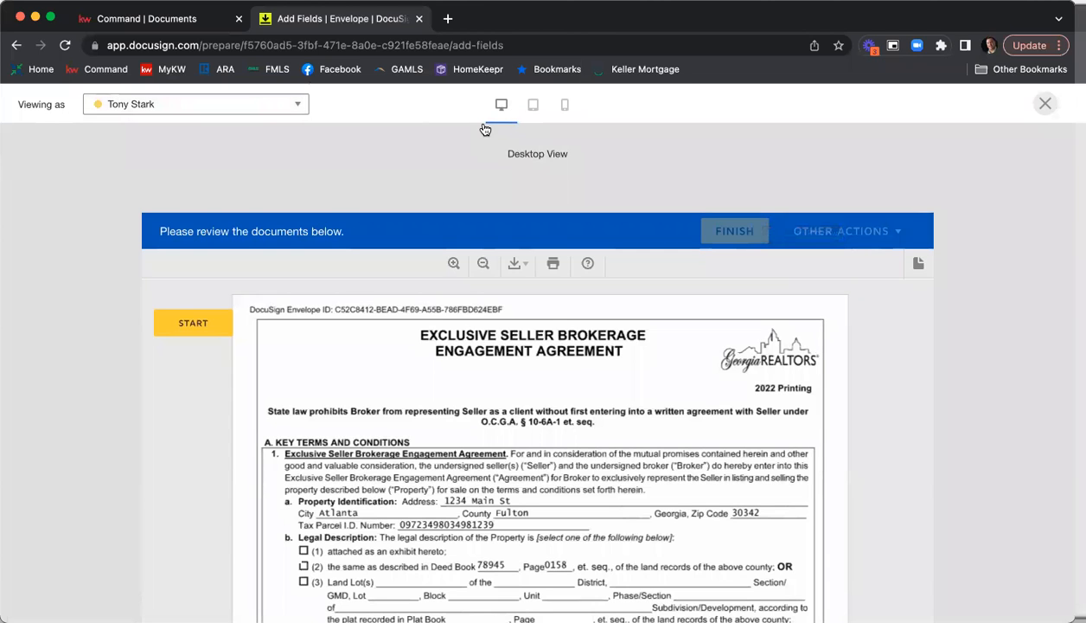
pyautogui.click(535, 109)
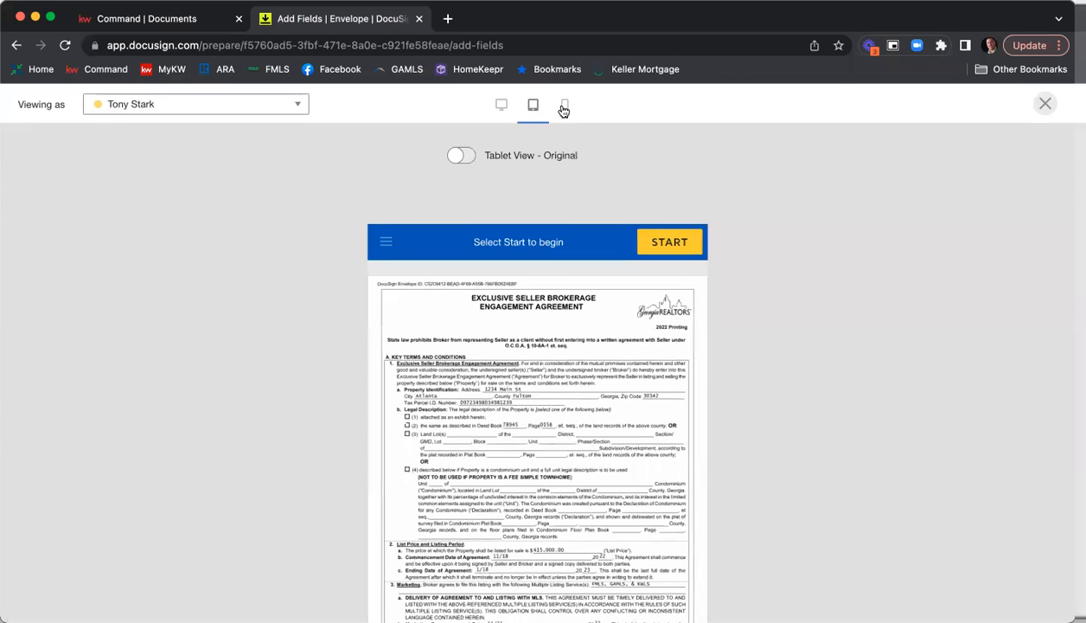
pyautogui.click(564, 111)
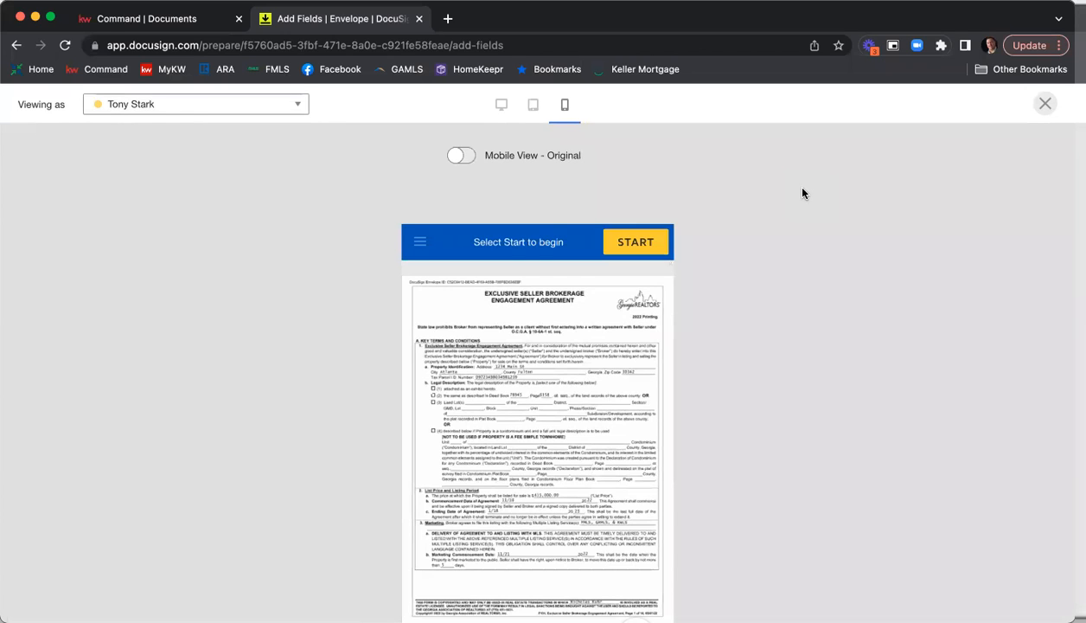
pyautogui.scroll(-2, 804, 193)
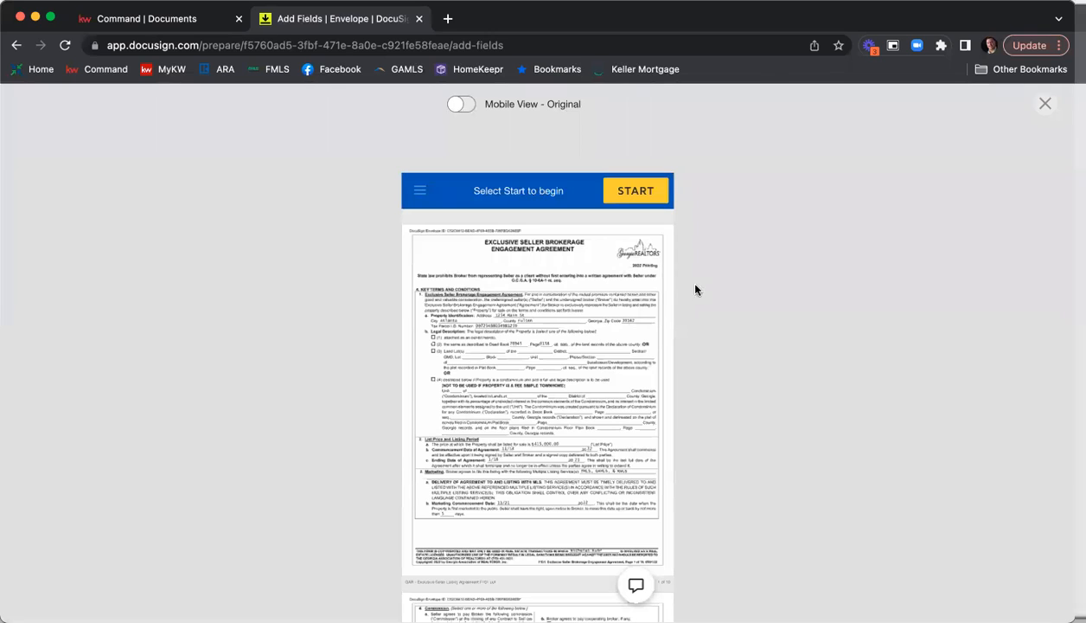
# Look over the first page in the mobile preview and close the envelope preview.
pyautogui.scroll(-2, 725, 282)
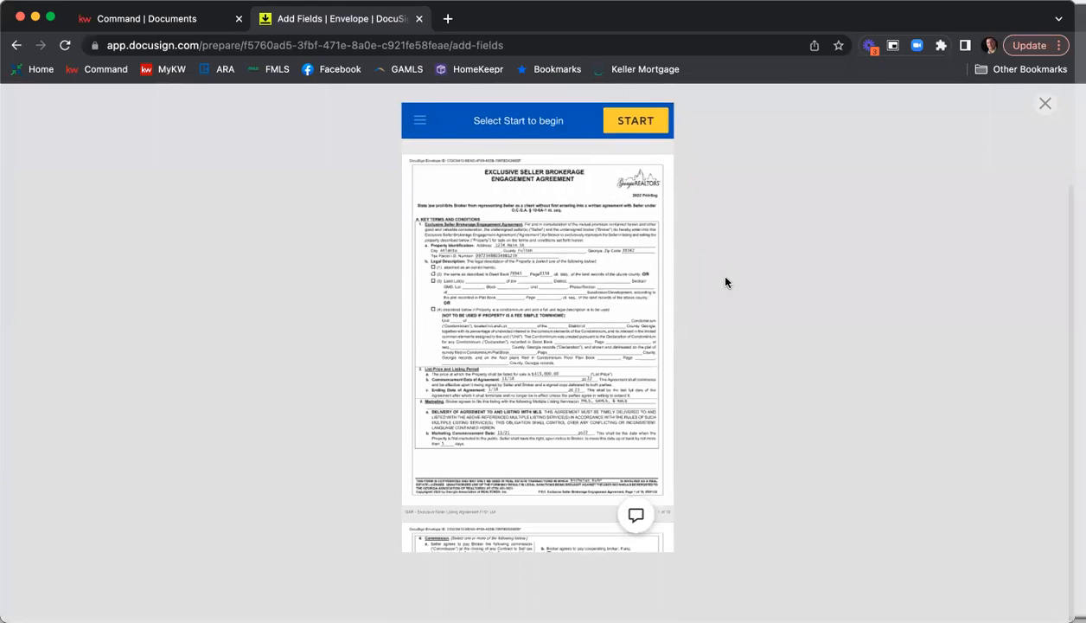
pyautogui.scroll(3, 725, 282)
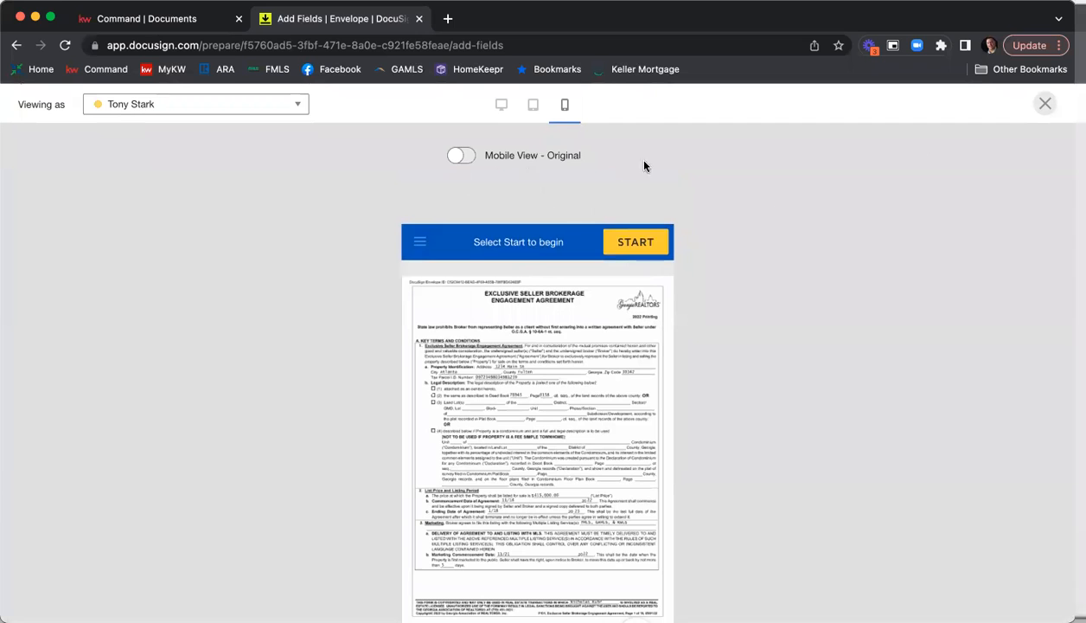
pyautogui.click(1044, 103)
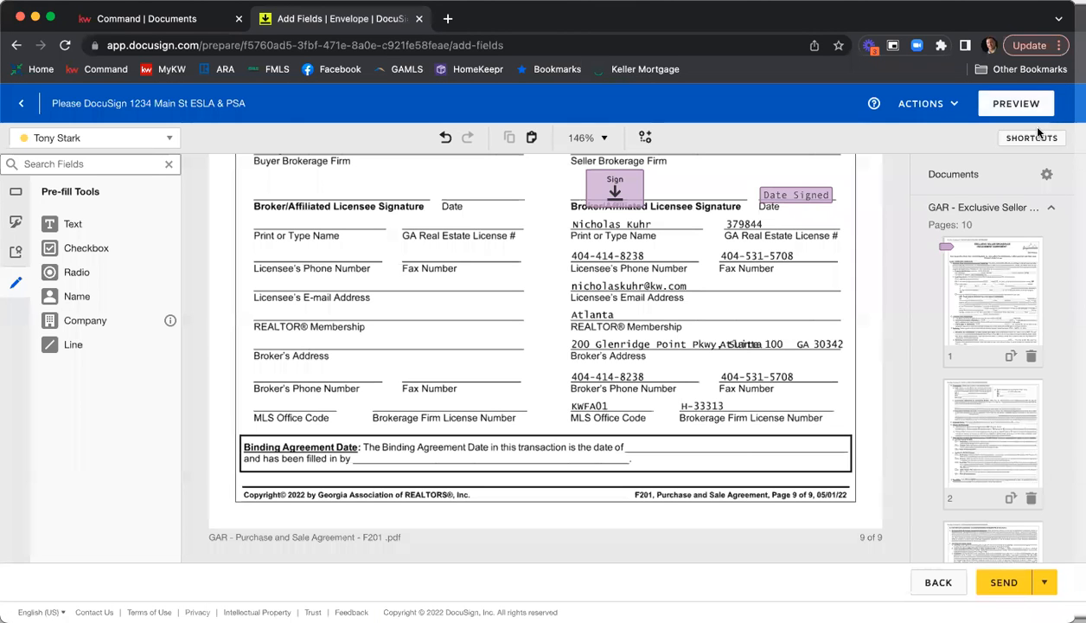
# Try scheduling the envelope to send later on 11/19/2022 at 8:00 AM, then cancel the scheduling.
pyautogui.click(1045, 583)
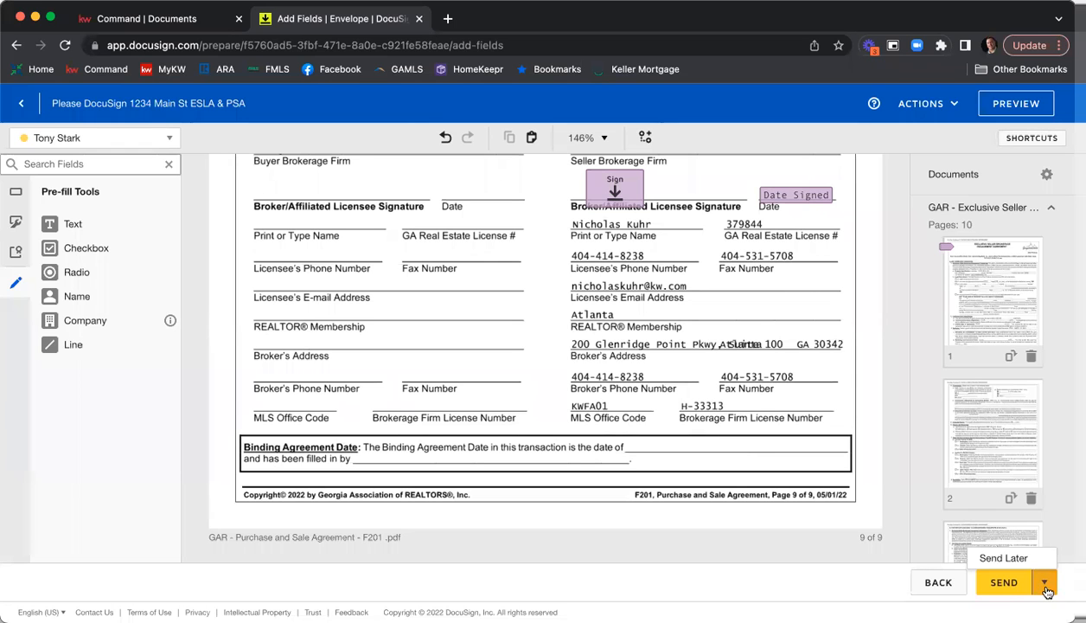
pyautogui.click(999, 559)
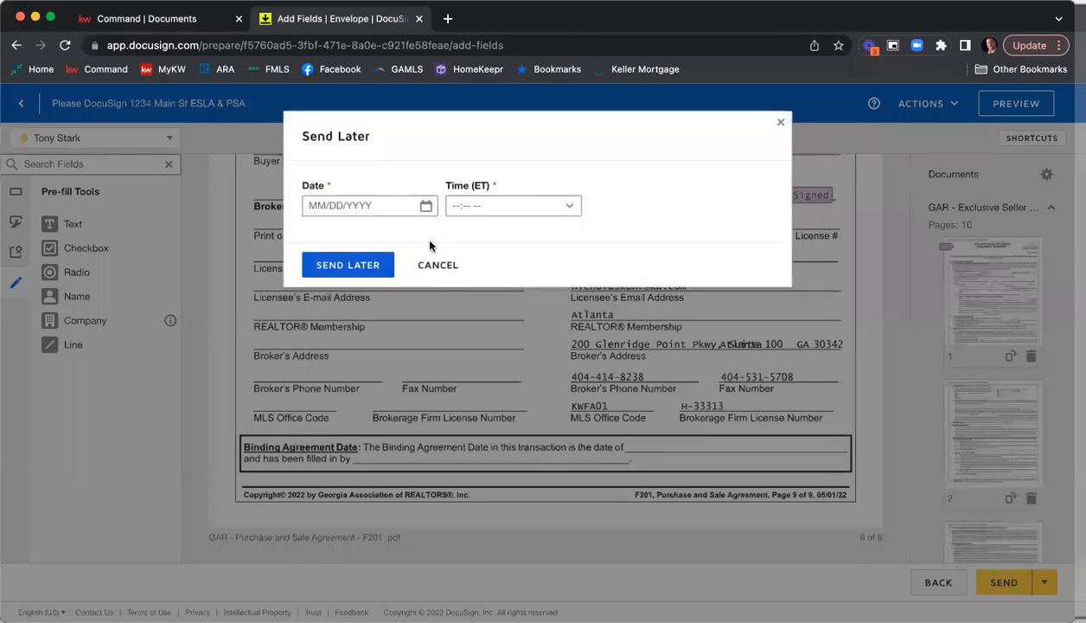
pyautogui.click(425, 206)
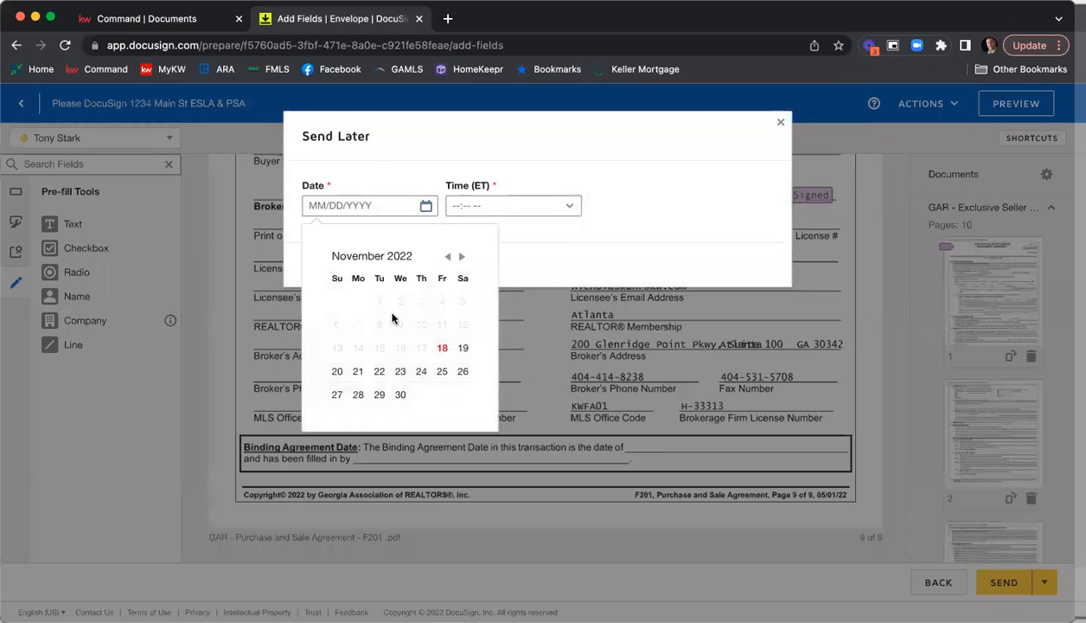
pyautogui.click(463, 348)
pyautogui.click(480, 205)
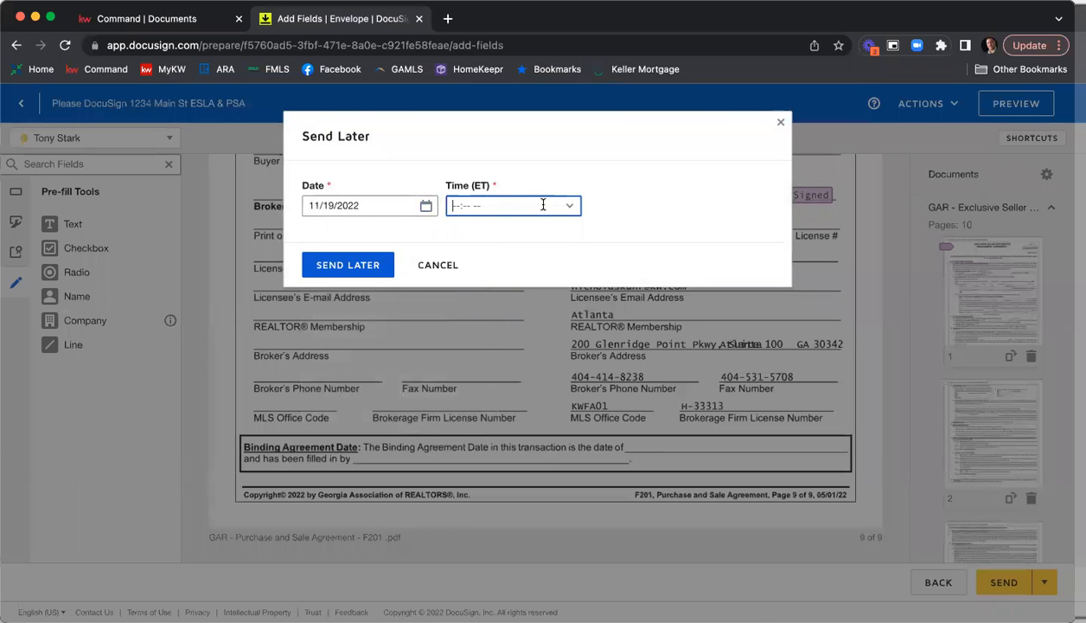
pyautogui.write('7')
pyautogui.press('BackSpace')
pyautogui.write('80')
pyautogui.press('BackSpace')
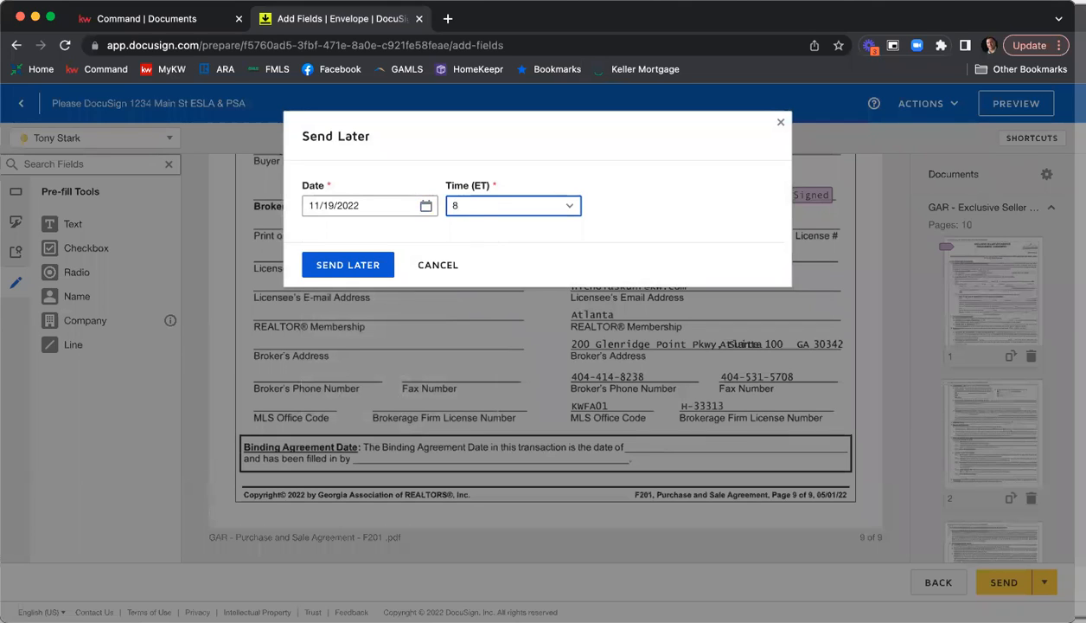
pyautogui.click(716, 212)
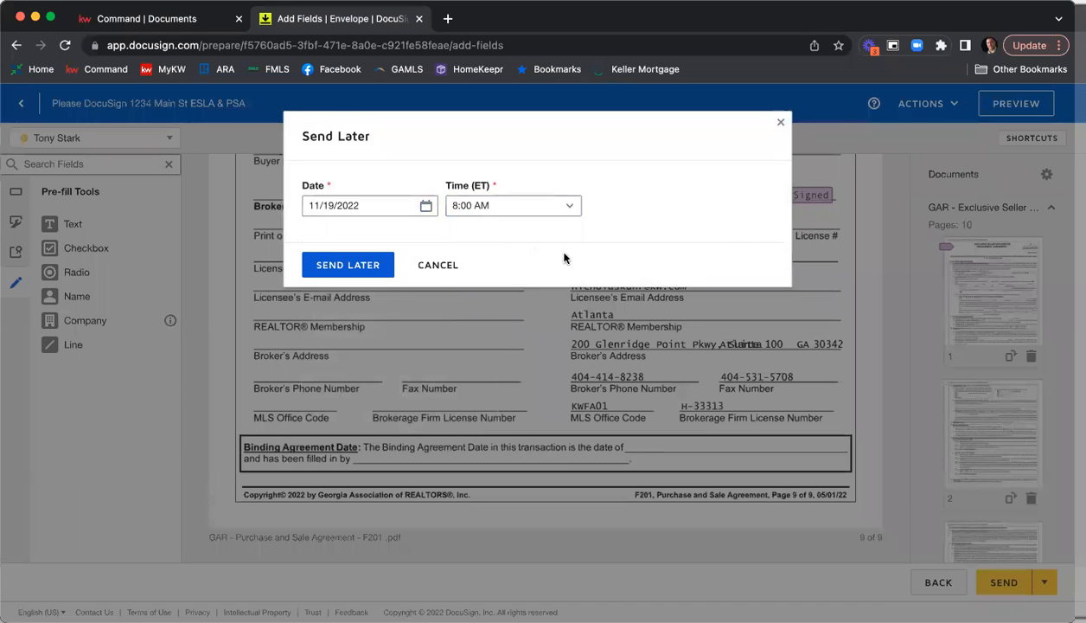
pyautogui.click(439, 267)
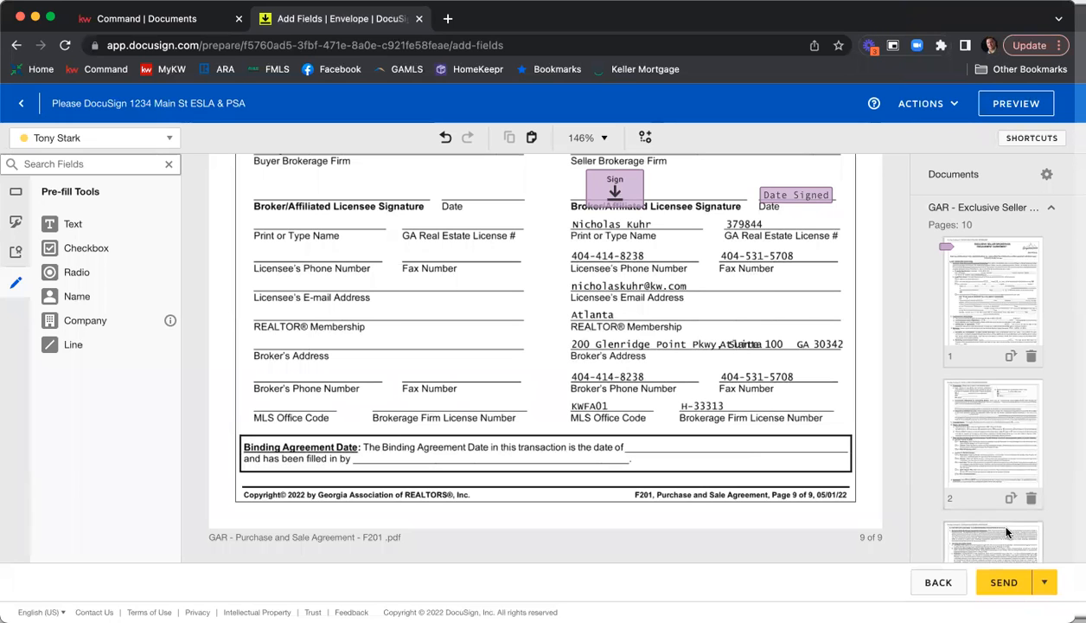
# Send the envelope immediately and open Gmail in a new browser tab.
pyautogui.click(995, 590)
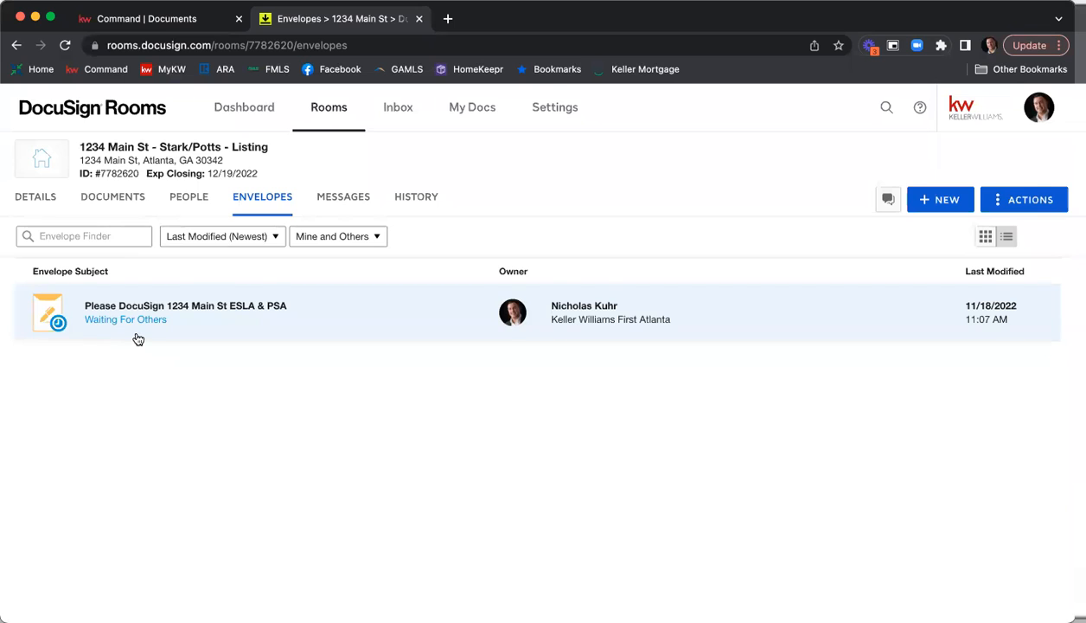
pyautogui.click(448, 19)
pyautogui.write('gmail')
pyautogui.press('Return')
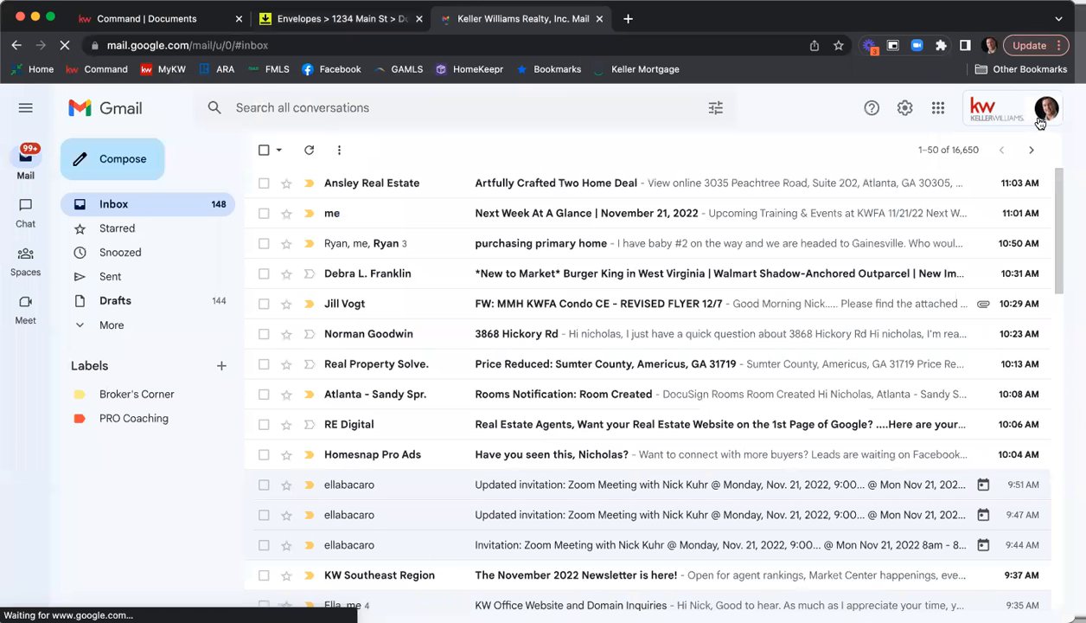
# Open the Gmail inboxes of the two other signed-in accounts in their own tabs, placed before the original inbox tab.
pyautogui.click(1041, 112)
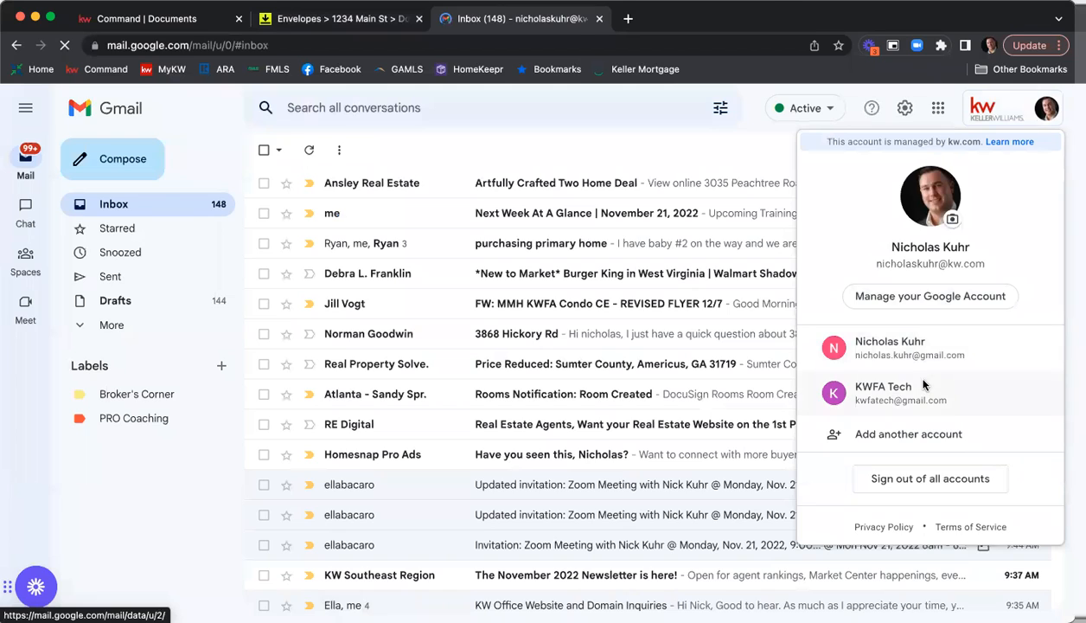
pyautogui.click(904, 385)
pyautogui.moveTo(745, 22); pyautogui.dragTo(606, 27)
pyautogui.click(708, 22)
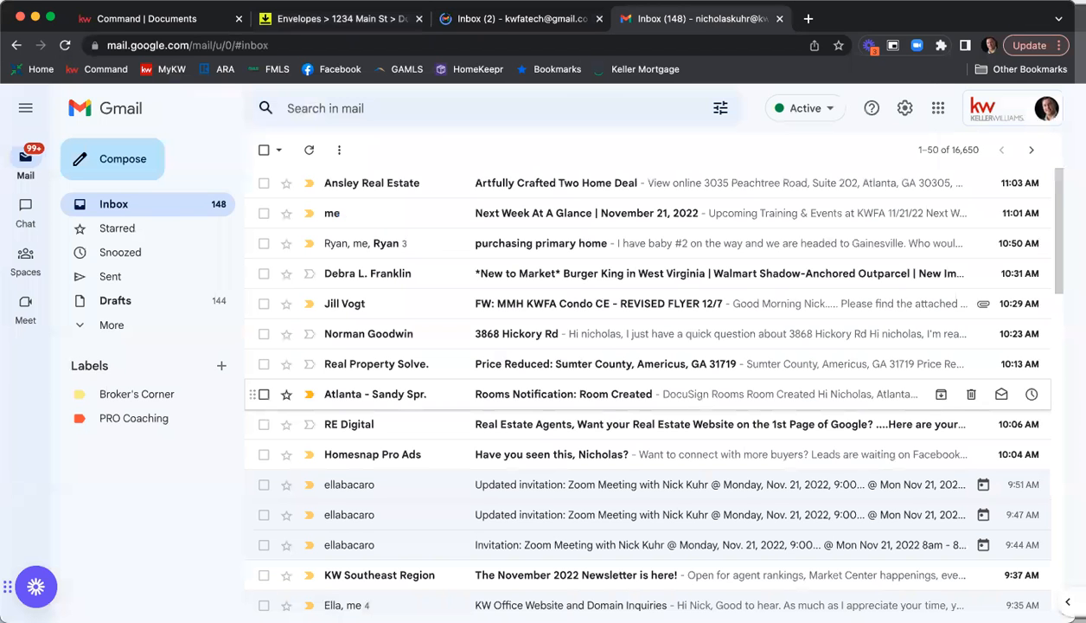
pyautogui.click(1024, 124)
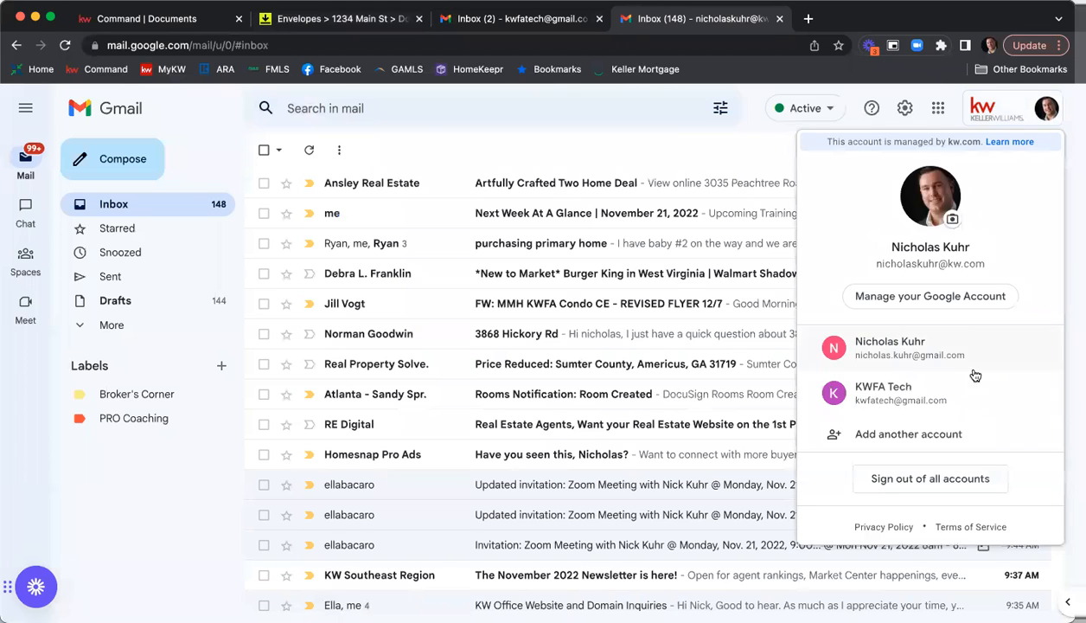
pyautogui.click(952, 350)
pyautogui.moveTo(836, 25); pyautogui.dragTo(683, 19)
# Open the new "Please DocuSign 1234 Main St ESLA & PSA" e-mail in the first seller's inbox and read its private and general messages.
pyautogui.click(561, 19)
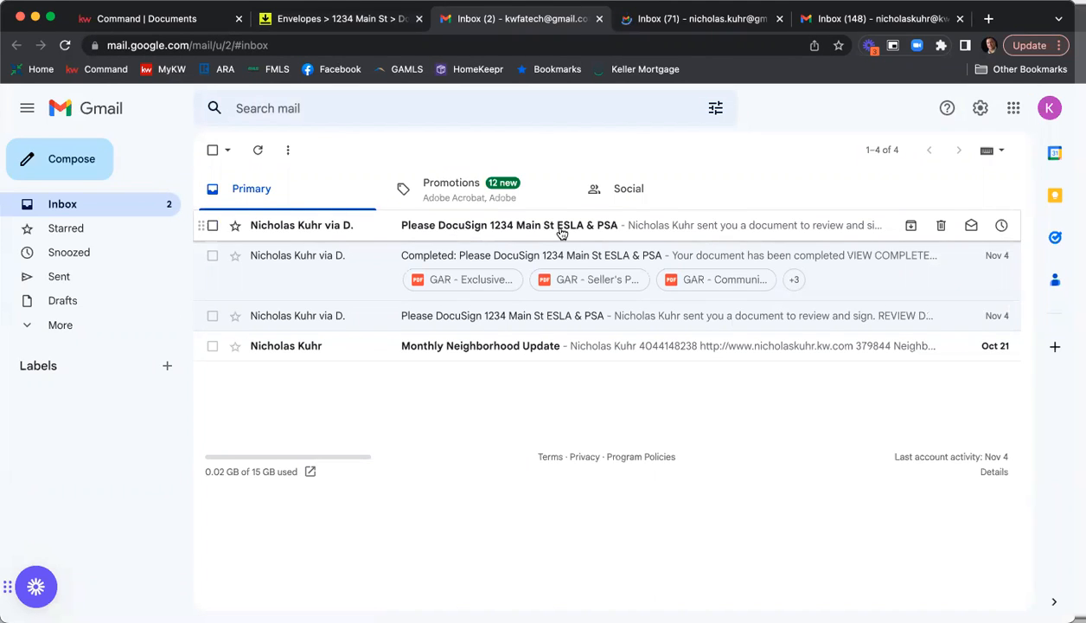
pyautogui.click(477, 226)
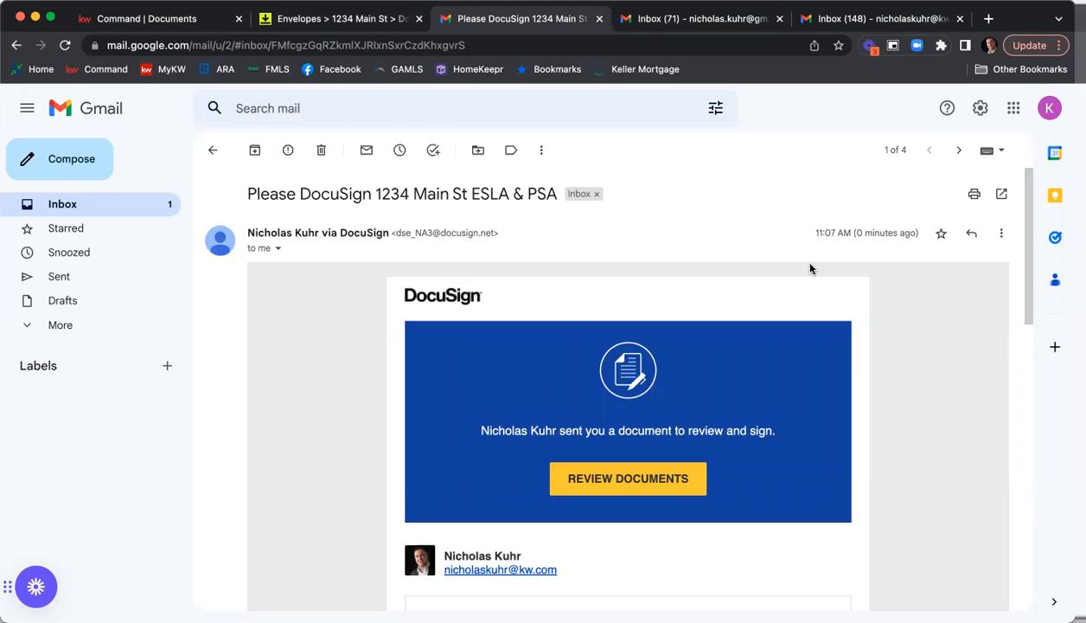
pyautogui.scroll(-3, 813, 270)
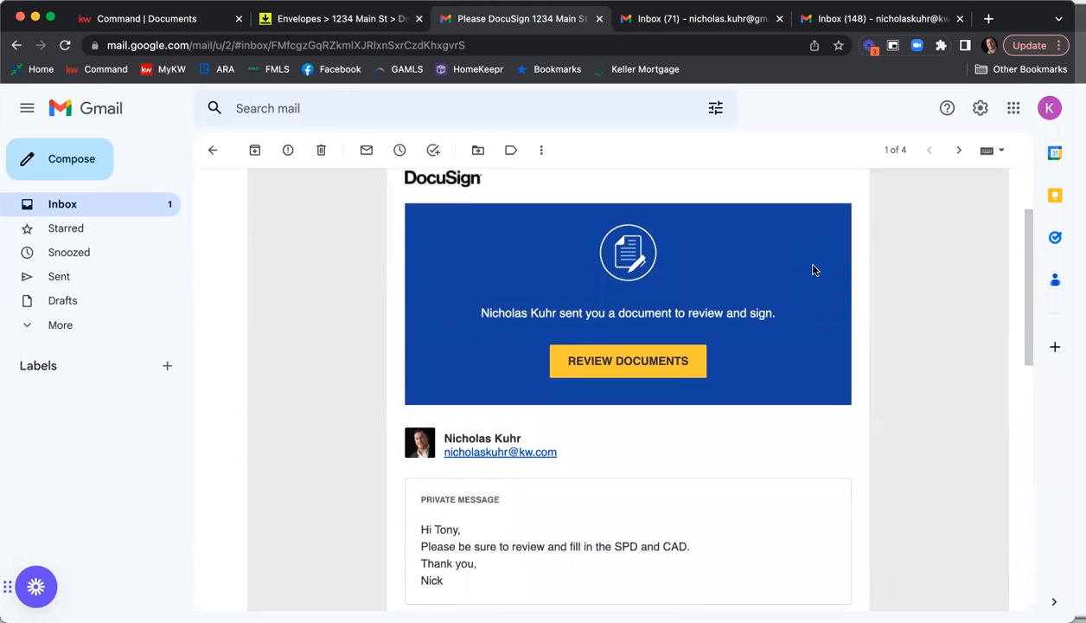
pyautogui.scroll(-2, 813, 270)
pyautogui.scroll(-1, 742, 363)
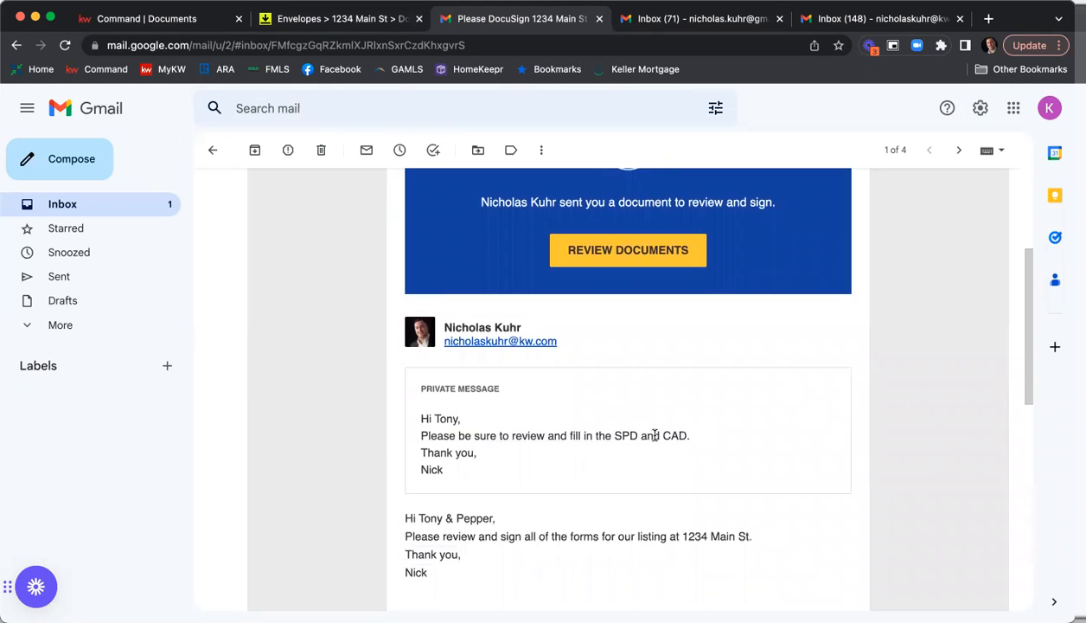
pyautogui.scroll(-3, 652, 422)
pyautogui.scroll(4, 649, 419)
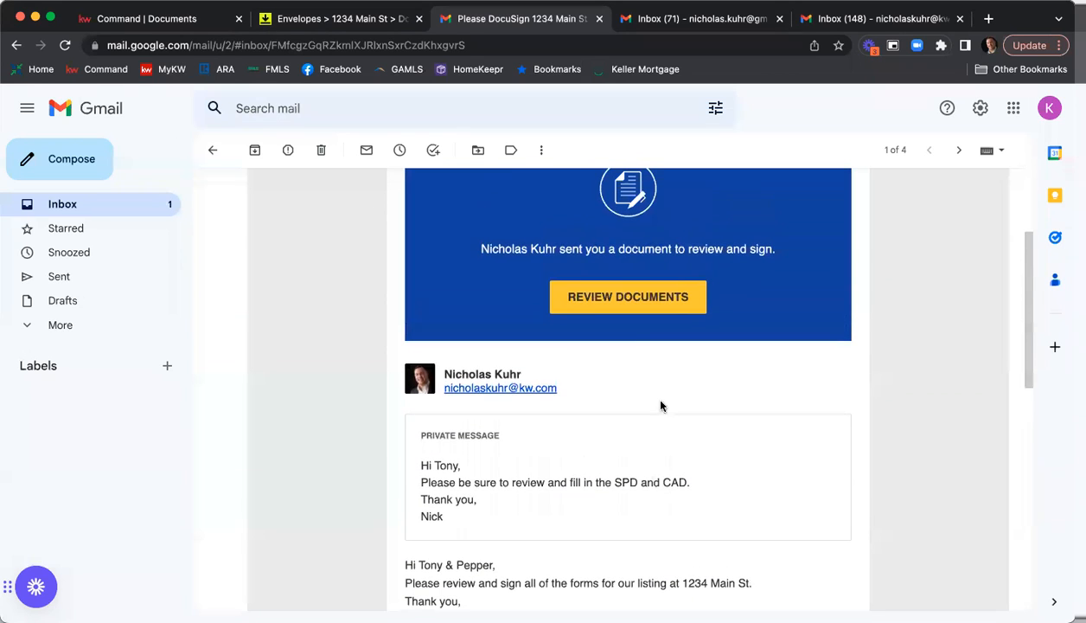
# Open the documents for review from the e-mail, agree to use electronic records and signatures, and continue.
pyautogui.click(597, 298)
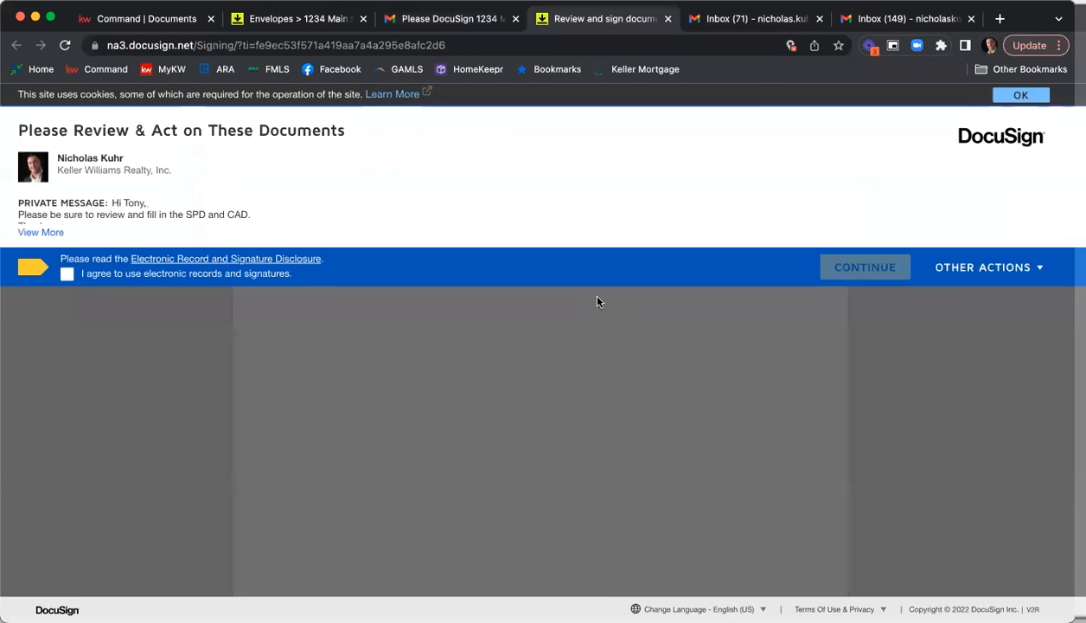
pyautogui.click(67, 275)
pyautogui.click(844, 273)
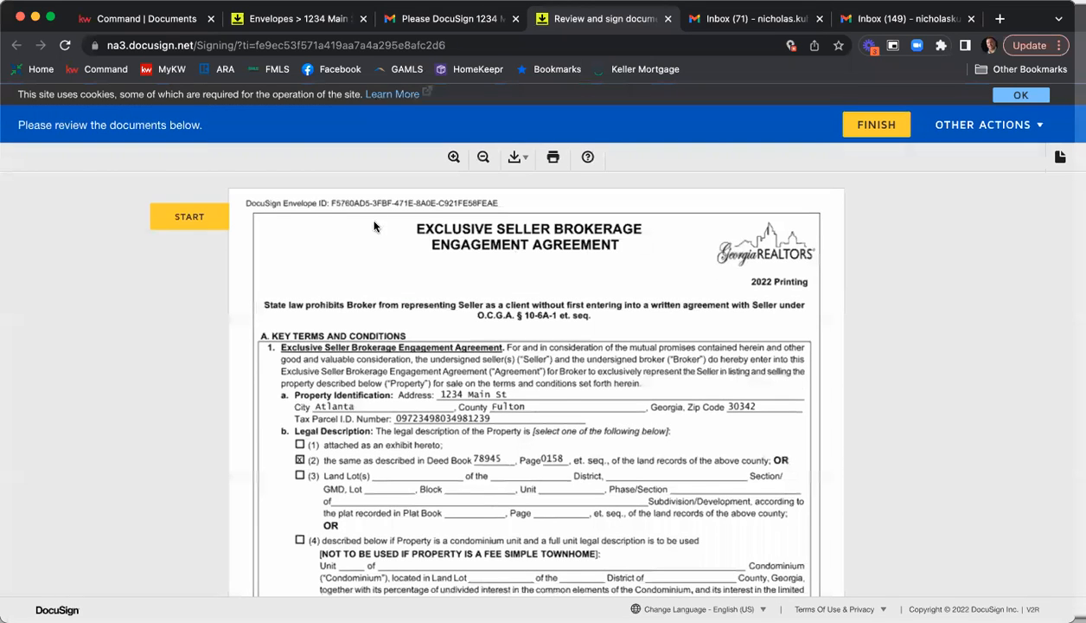
# Start signing, look through the Exclusive Seller Brokerage Engagement Agreement, and adopt the preset signature style at the first seller's signature field.
pyautogui.click(225, 215)
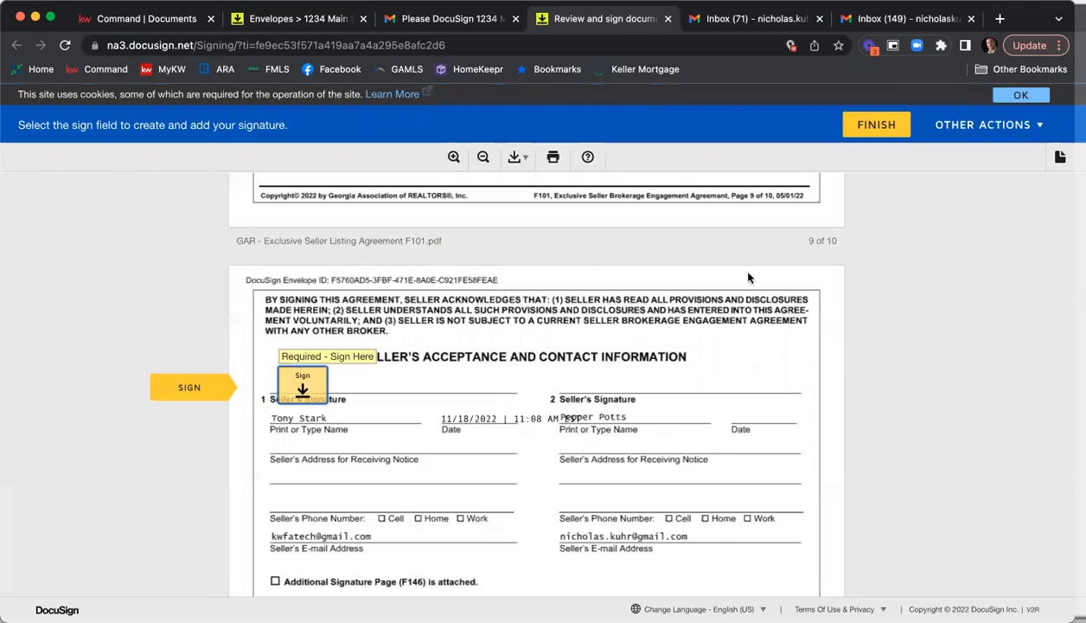
pyautogui.scroll(15, 745, 285)
pyautogui.scroll(10, 745, 296)
pyautogui.scroll(-10, 740, 290)
pyautogui.scroll(-10, 739, 288)
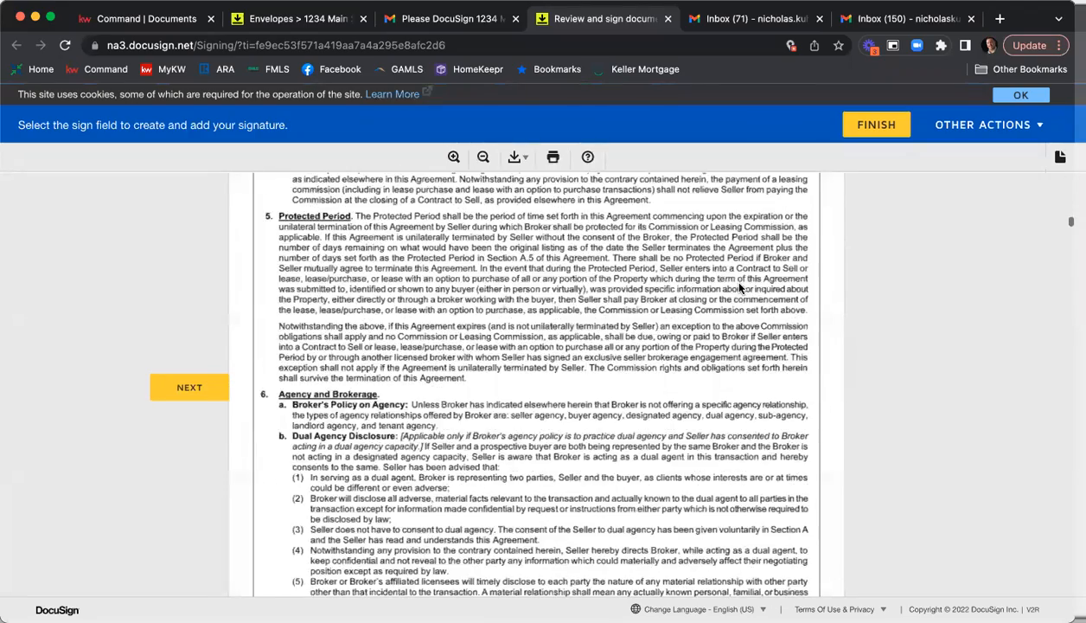
pyautogui.scroll(-10, 732, 289)
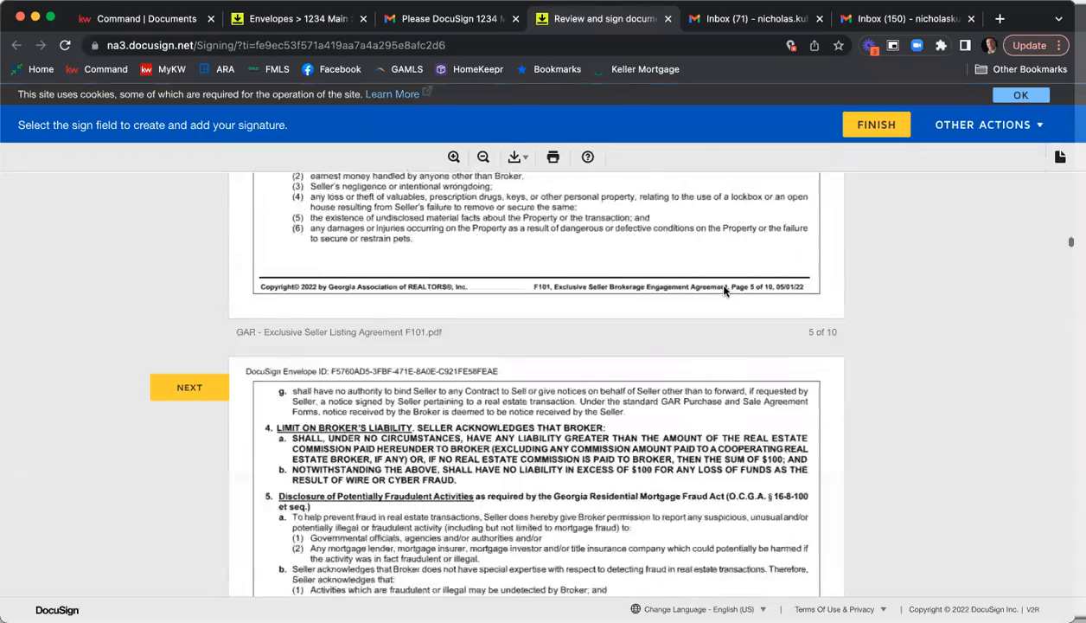
pyautogui.scroll(-10, 727, 286)
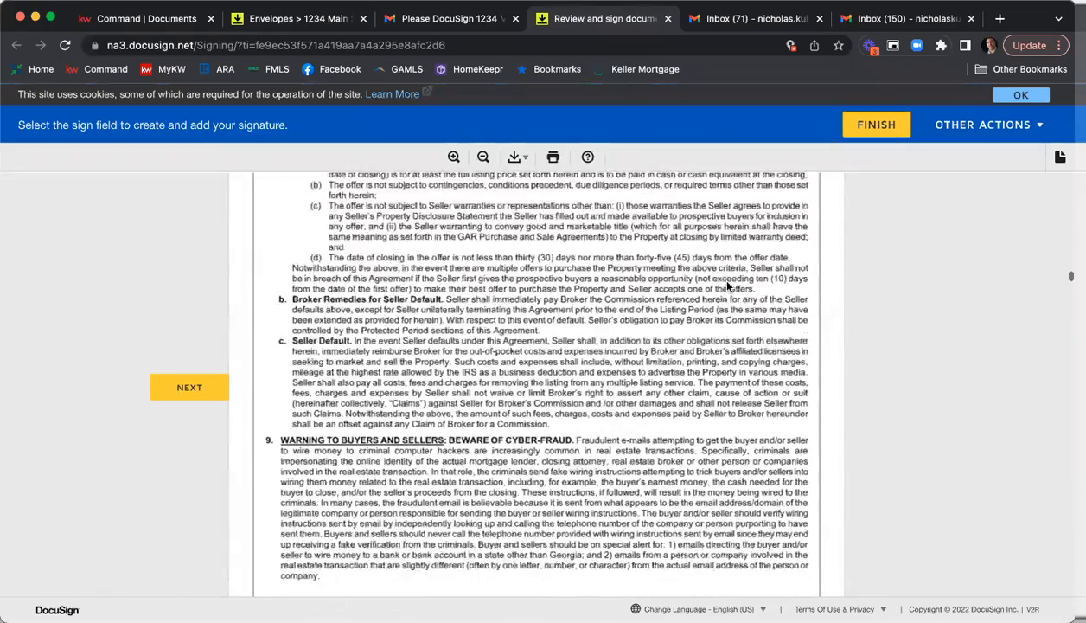
pyautogui.scroll(-5, 727, 286)
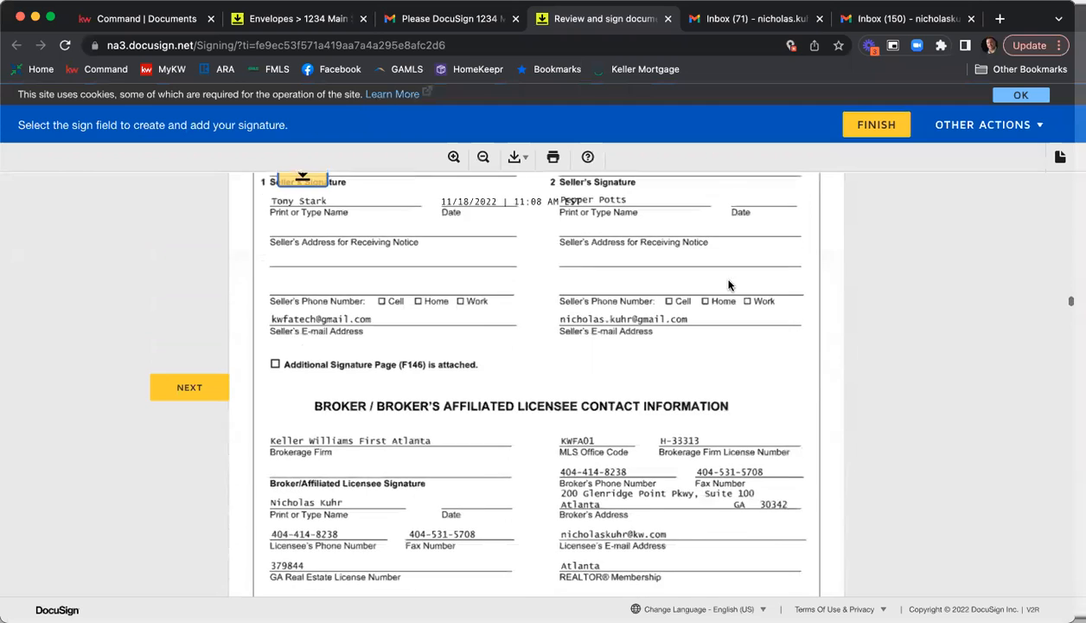
pyautogui.scroll(1, 484, 260)
pyautogui.click(302, 227)
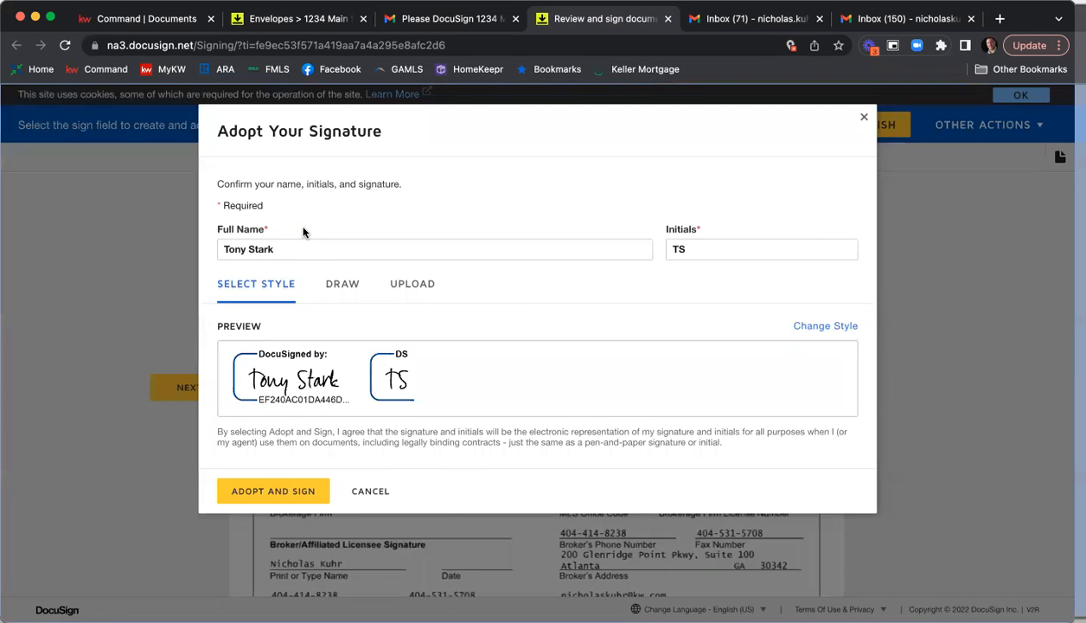
pyautogui.click(271, 490)
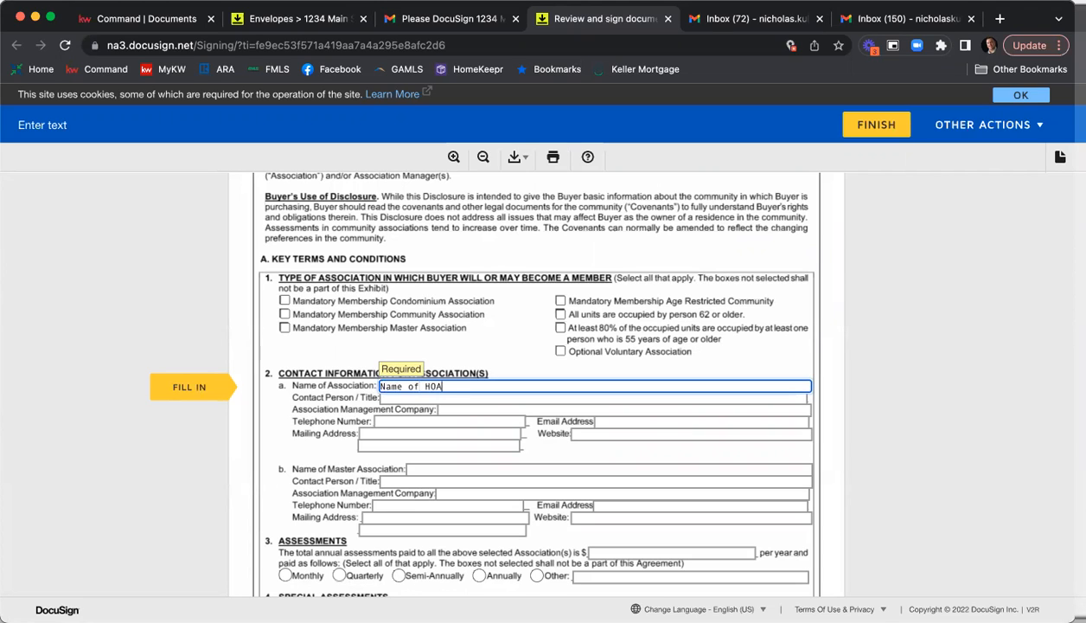
# Mark Mandatory Membership Community Association and enter "info" for the association's contact person, management company, telephone number and e-mail address.
pyautogui.click(284, 316)
pyautogui.click(430, 398)
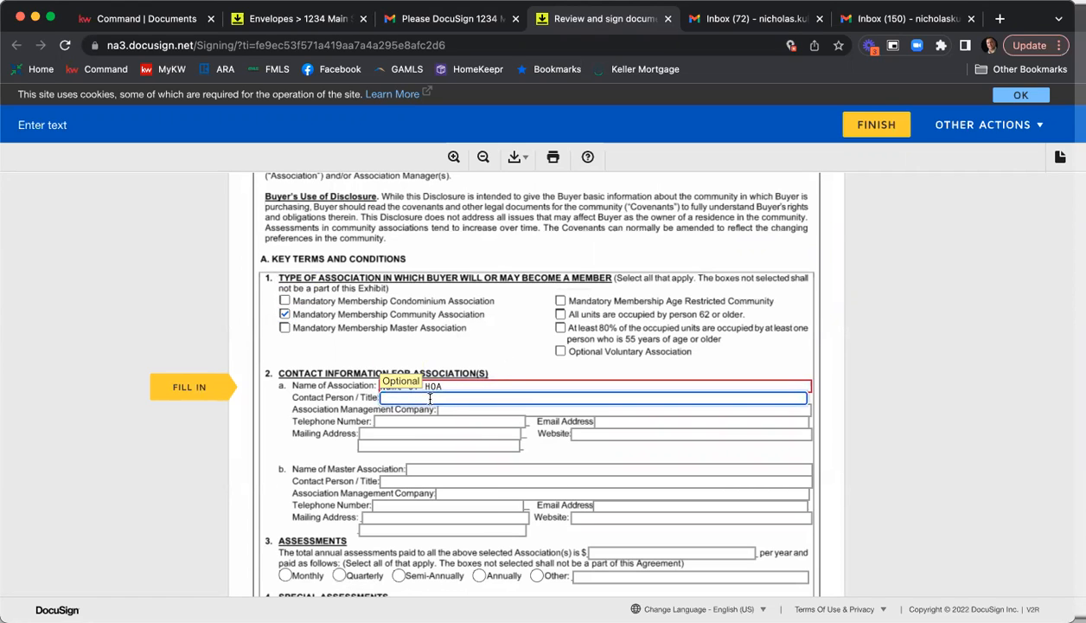
pyautogui.click(440, 409)
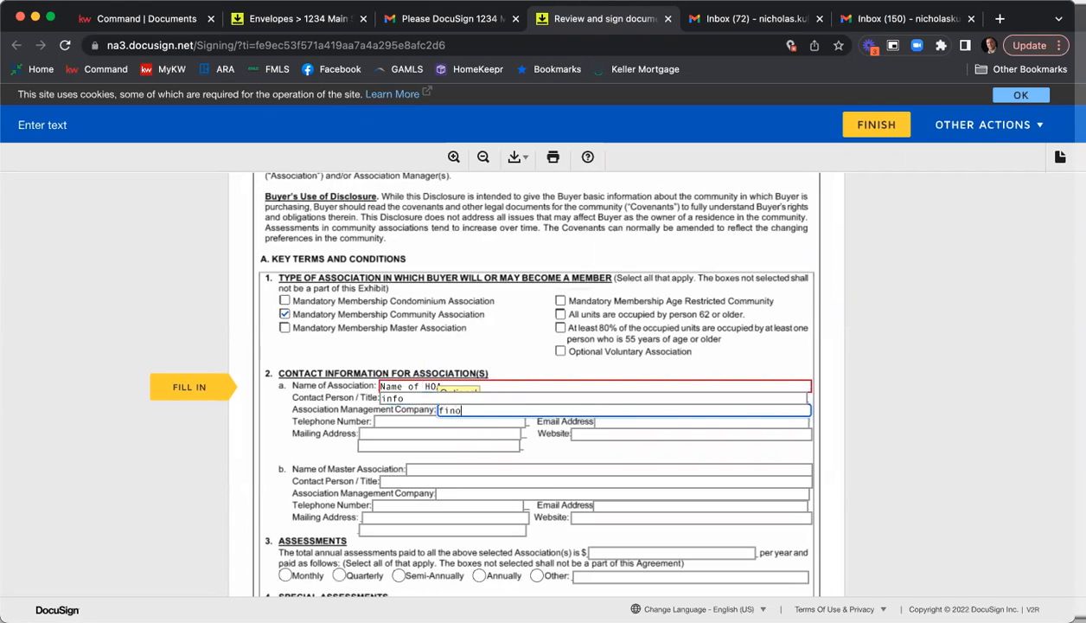
pyautogui.write('info')
pyautogui.press('Tab')
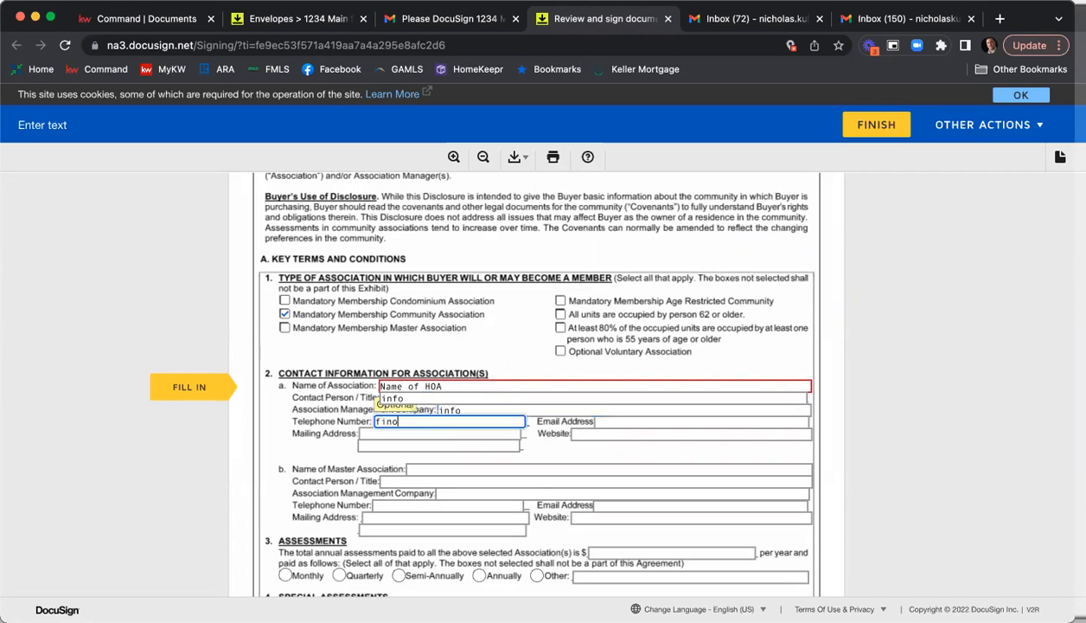
pyautogui.press('Tab')
pyautogui.write('i')
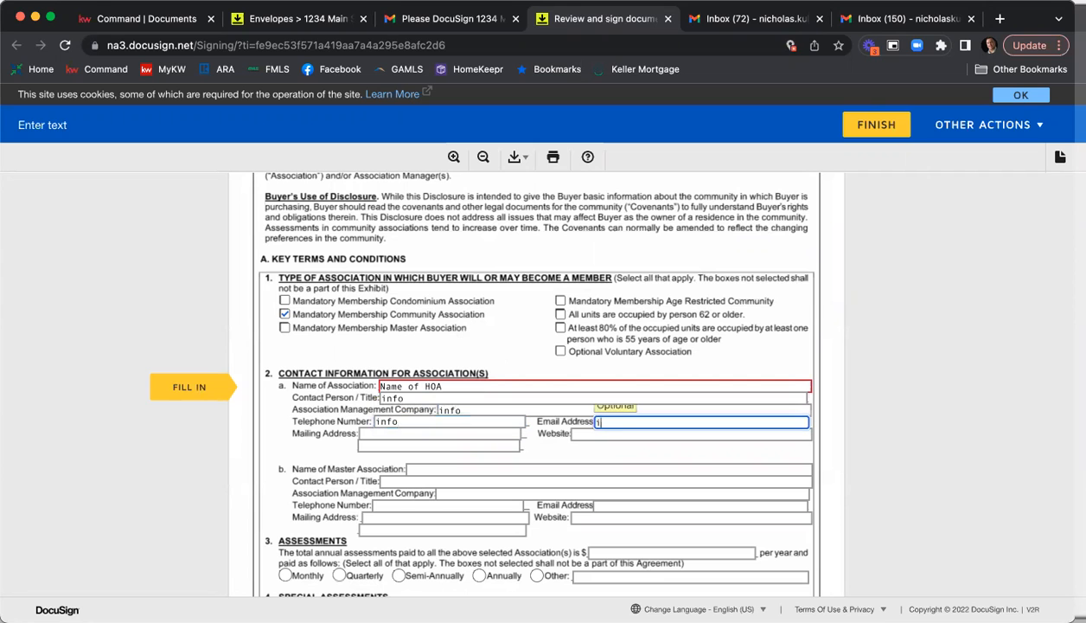
# Enter 1000 as the total annual assessments paid to the associations in the Assessments section.
pyautogui.scroll(-4, 730, 363)
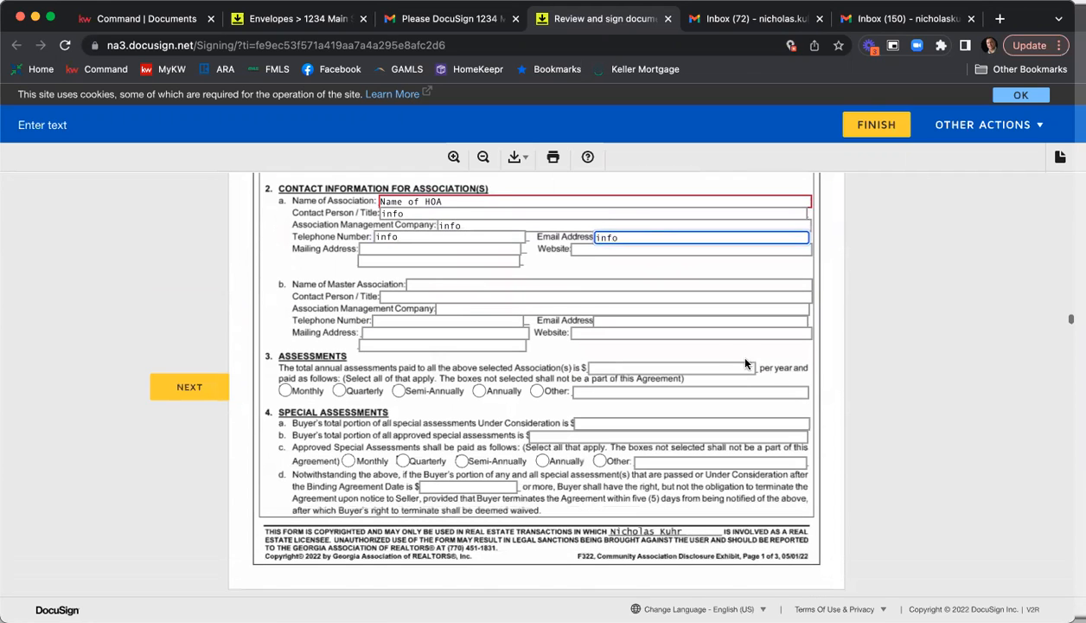
pyautogui.click(731, 363)
pyautogui.write('1000')
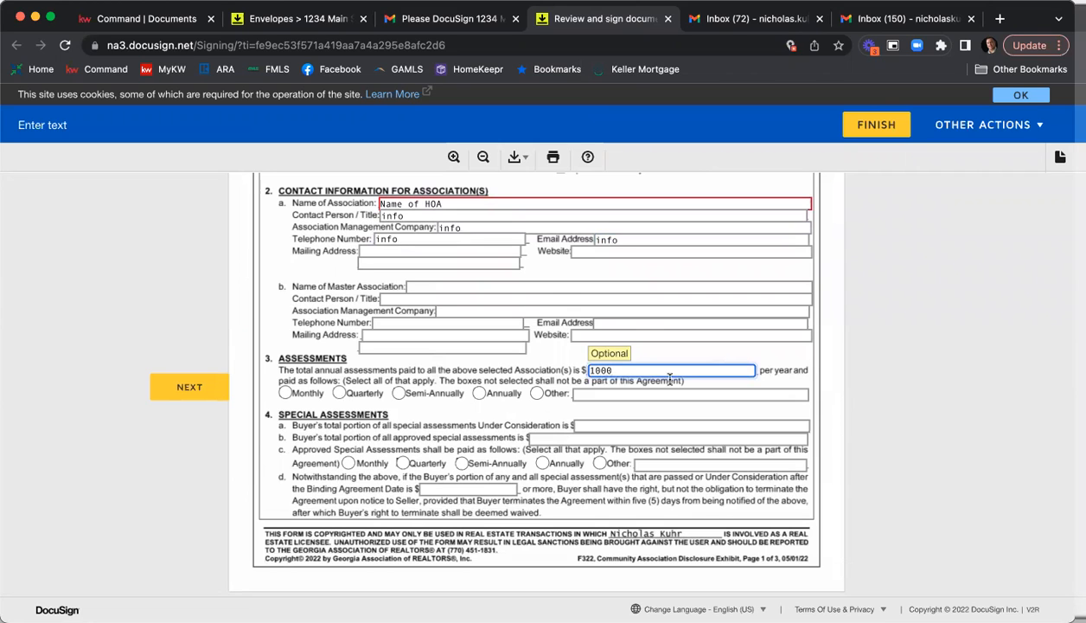
# Mark the annual assessments as paid semi-annually and enter 0 for the buyer's portions of special assessments under consideration and approved.
pyautogui.click(398, 393)
pyautogui.scroll(-2, 590, 358)
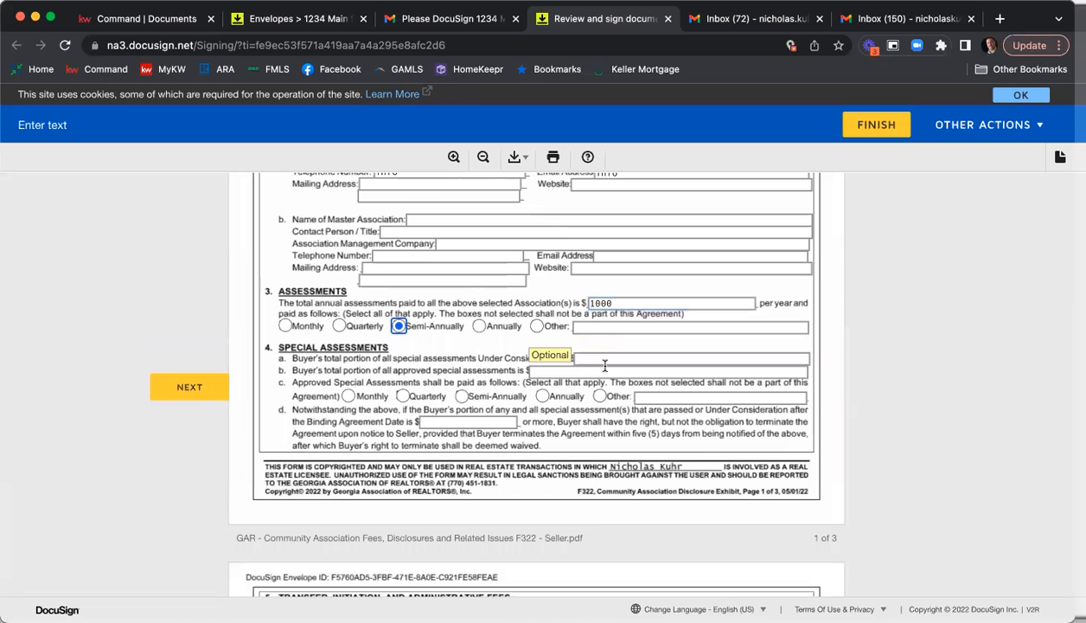
pyautogui.click(600, 358)
pyautogui.write('0')
pyautogui.press('Tab')
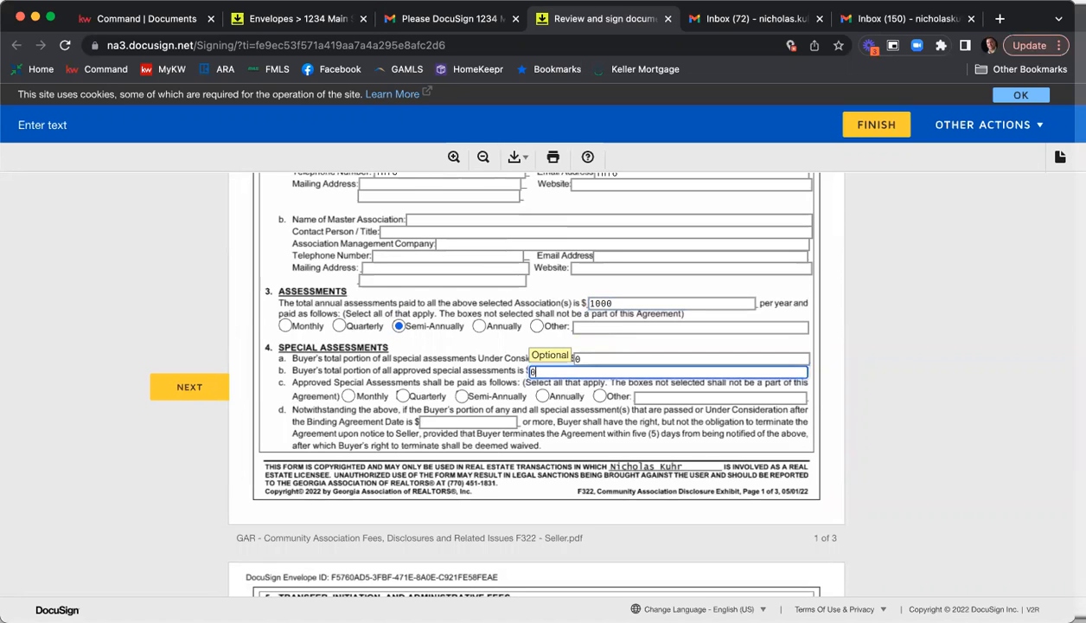
pyautogui.press('Tab')
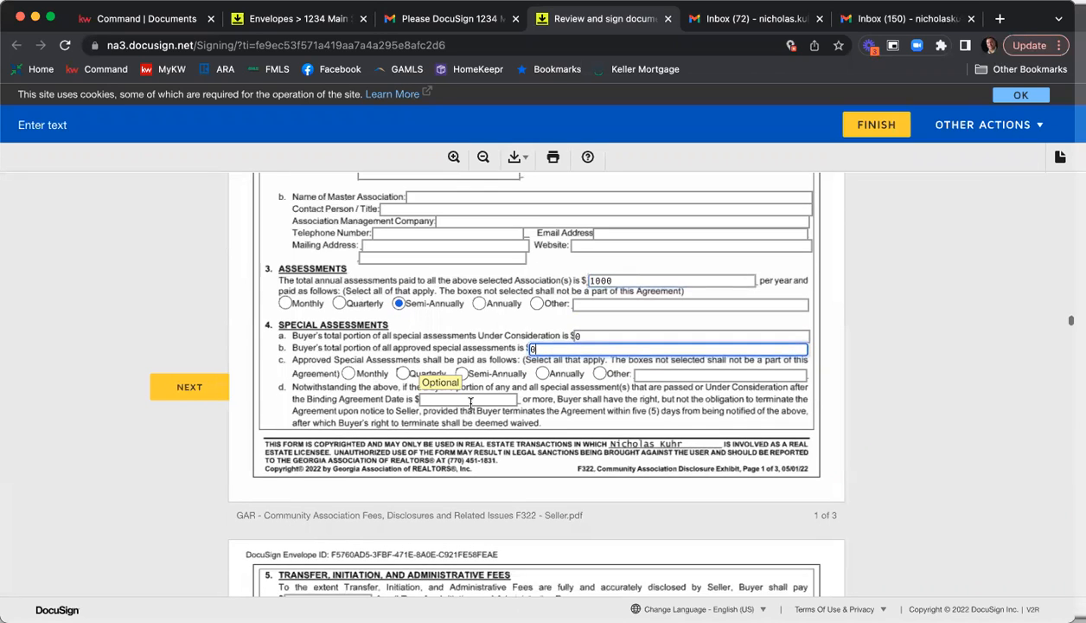
# Enter 250.00 as the buyer's payment for all Transfer, Initiation, and Administrative Fees.
pyautogui.scroll(-5, 395, 396)
pyautogui.press('Tab')
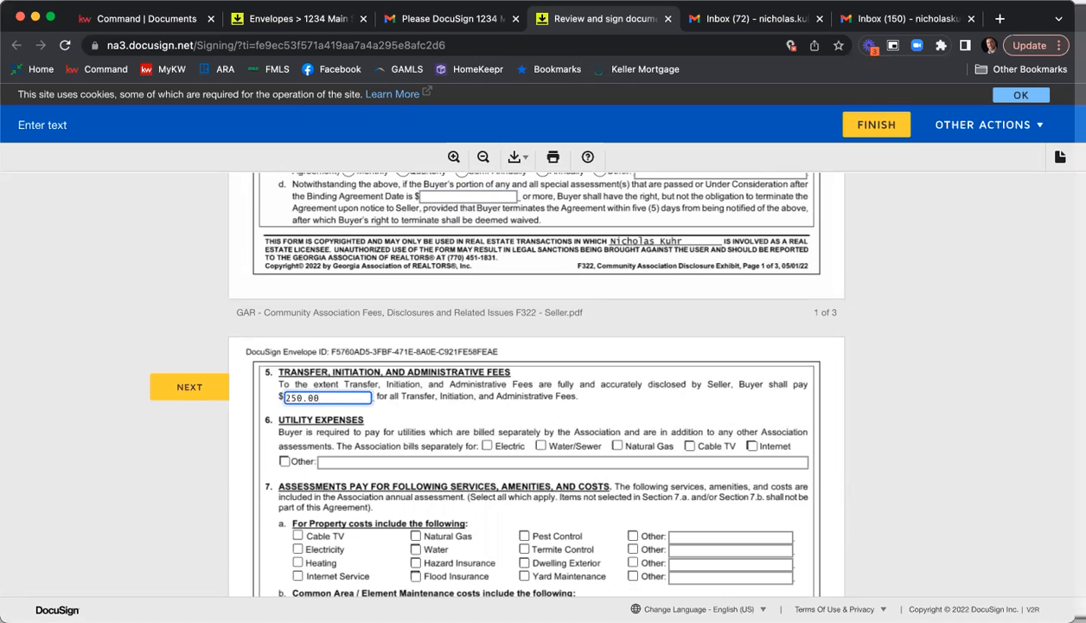
pyautogui.scroll(-2, 566, 426)
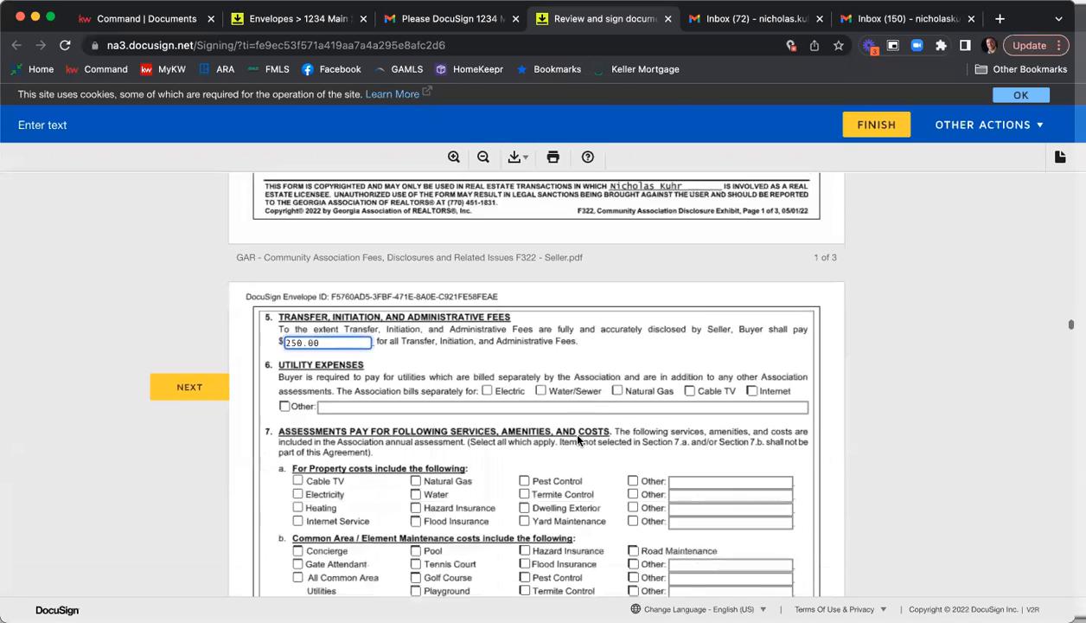
# Mark Pool, Tennis Court, Playground and Grounds Maintenance under the Common Area / Element Maintenance costs in section 7.
pyautogui.scroll(-3, 578, 441)
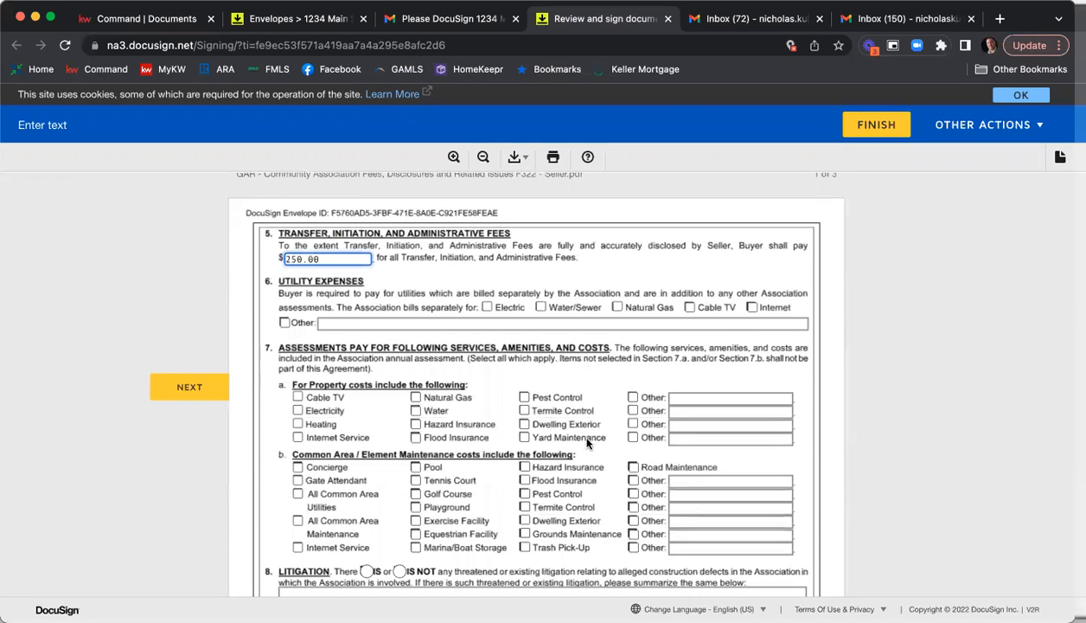
pyautogui.scroll(-3, 586, 443)
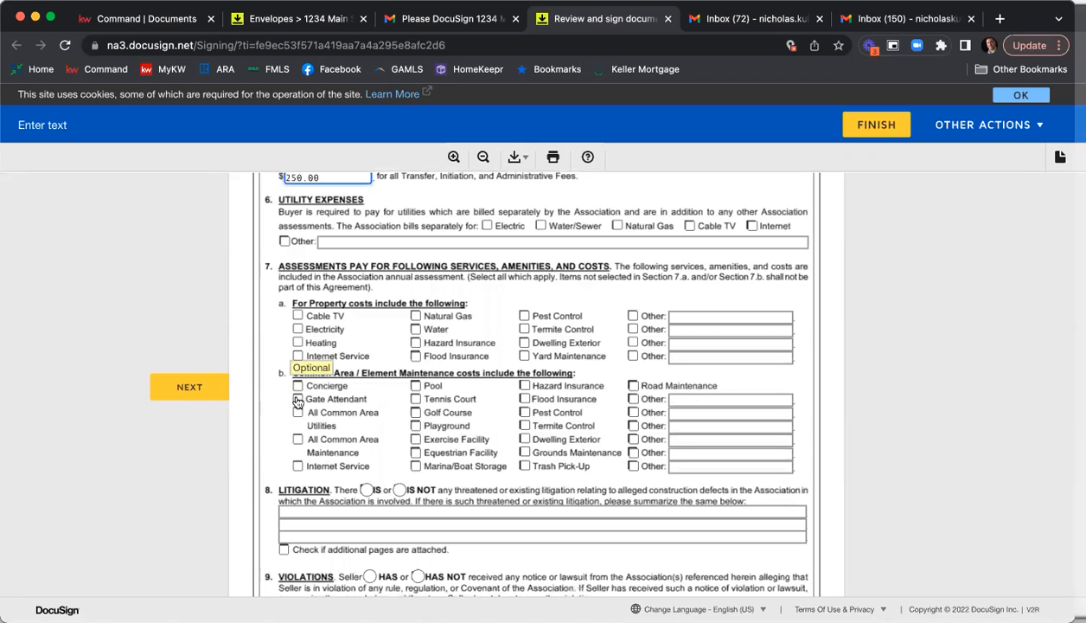
pyautogui.click(415, 386)
pyautogui.click(415, 399)
pyautogui.click(415, 425)
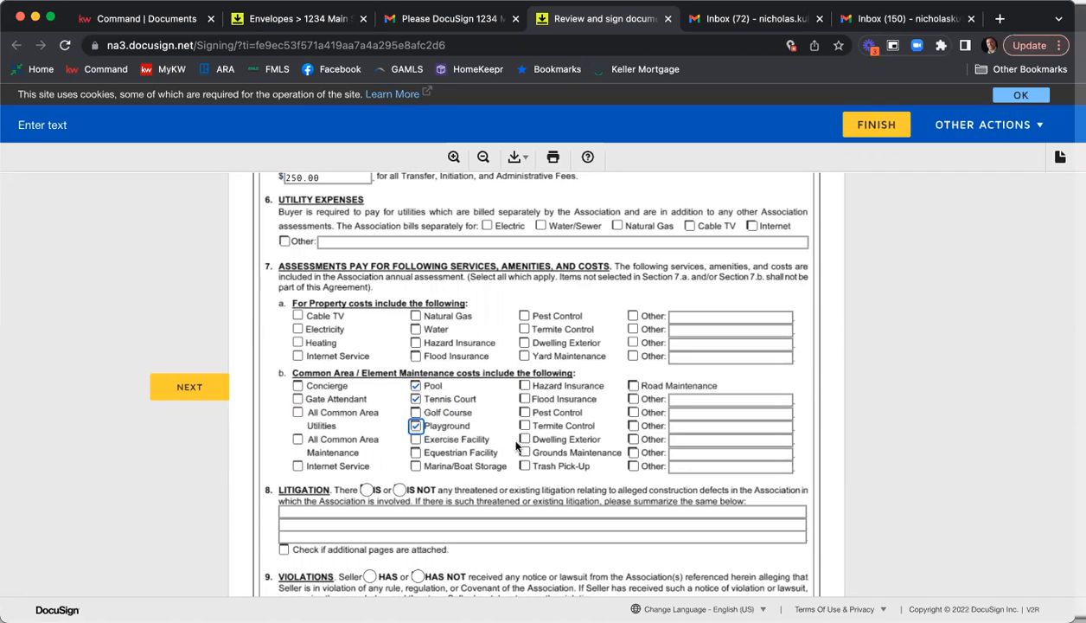
pyautogui.click(524, 452)
# Select IS NOT for Litigation and HAS NOT for Violations, and sign the community association disclosure as the first seller.
pyautogui.scroll(-2, 519, 389)
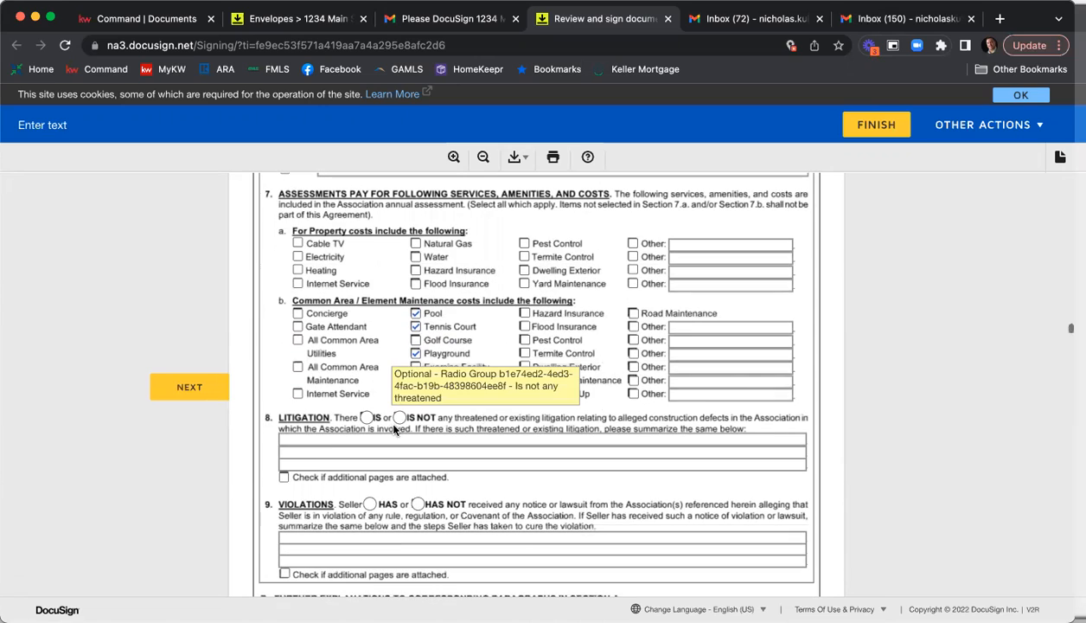
pyautogui.click(399, 417)
pyautogui.scroll(-2, 424, 452)
pyautogui.click(419, 445)
pyautogui.scroll(-5, 532, 404)
pyautogui.scroll(-10, 546, 417)
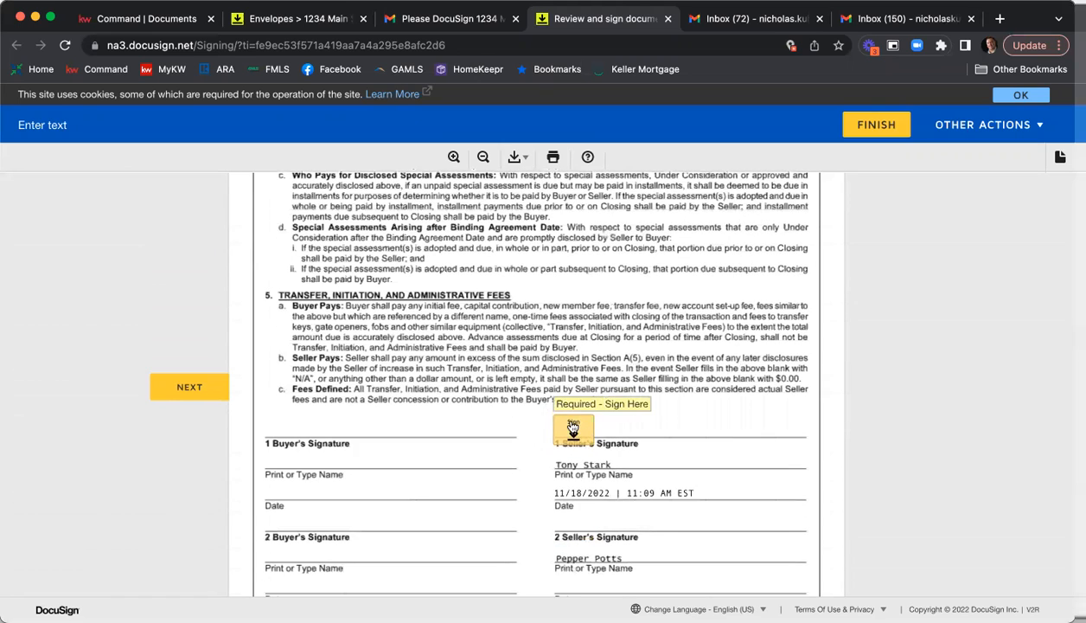
pyautogui.click(572, 428)
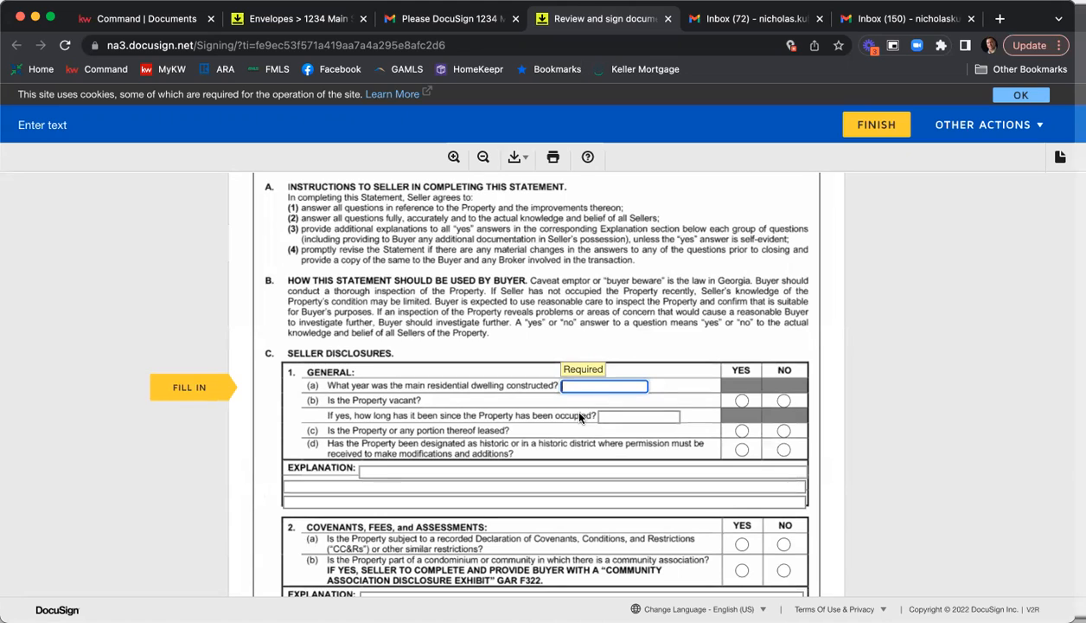
# In the General disclosures, enter 2008 as the construction year and answer Yes to vacant, Yes to leased and No to historic designation.
pyautogui.click(741, 400)
pyautogui.click(741, 430)
pyautogui.click(783, 449)
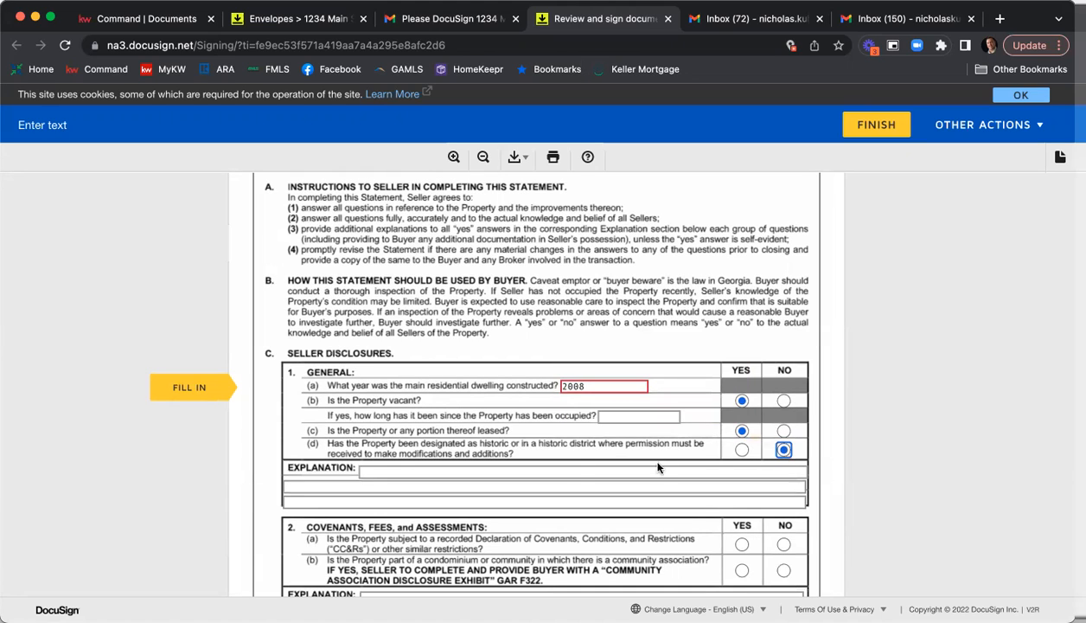
# Fill the three explanation lines of the General section with "Info", "info" and "info".
pyautogui.click(515, 469)
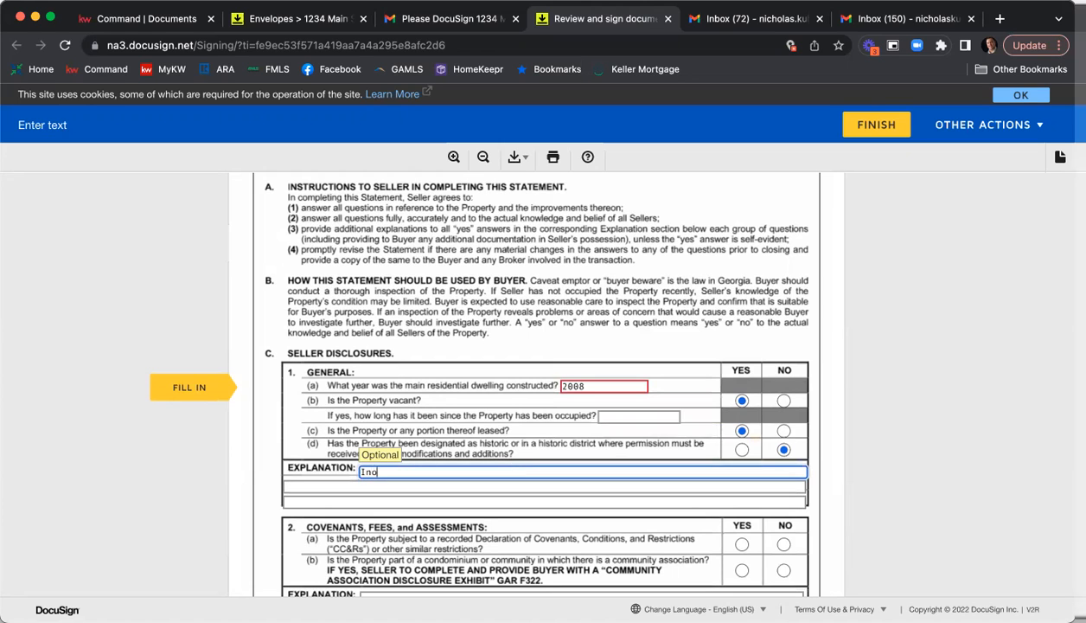
pyautogui.write('Info')
pyautogui.press('Tab')
pyautogui.write('info')
pyautogui.press('Tab')
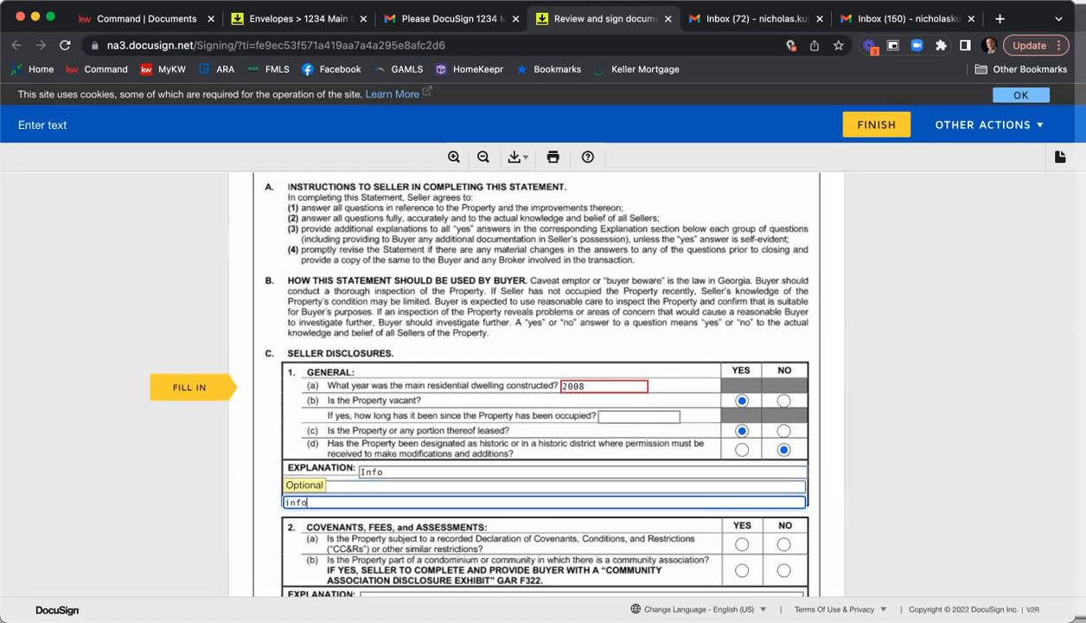
pyautogui.write('info')
# Answer Yes to recorded covenants, No to a community association, and Yes to the lead-based paint question.
pyautogui.scroll(-3, 691, 484)
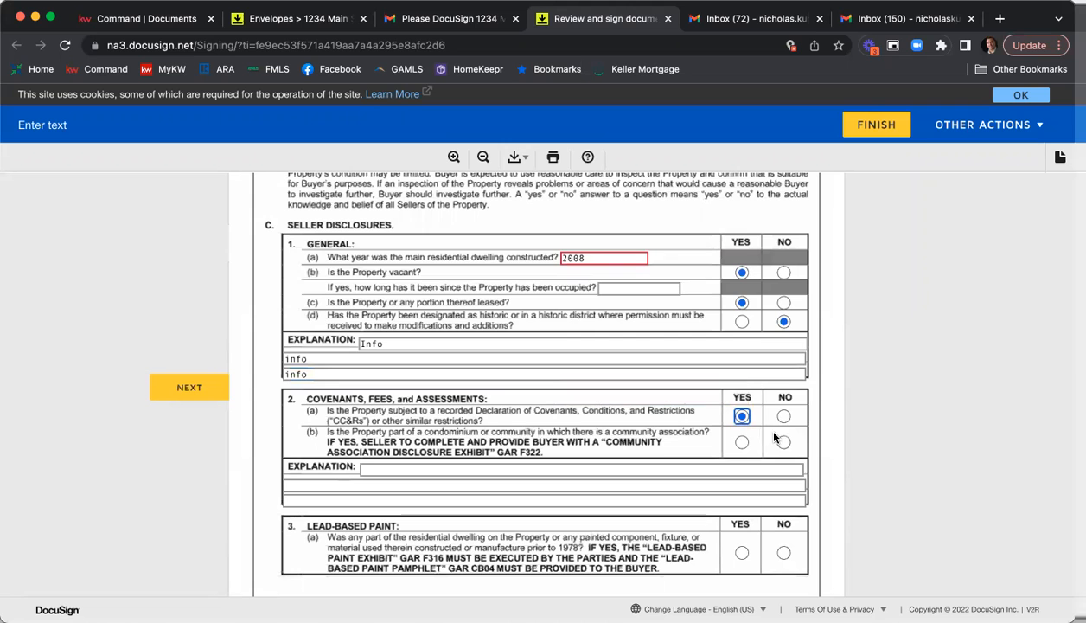
pyautogui.click(785, 445)
pyautogui.scroll(-5, 761, 407)
pyautogui.click(742, 353)
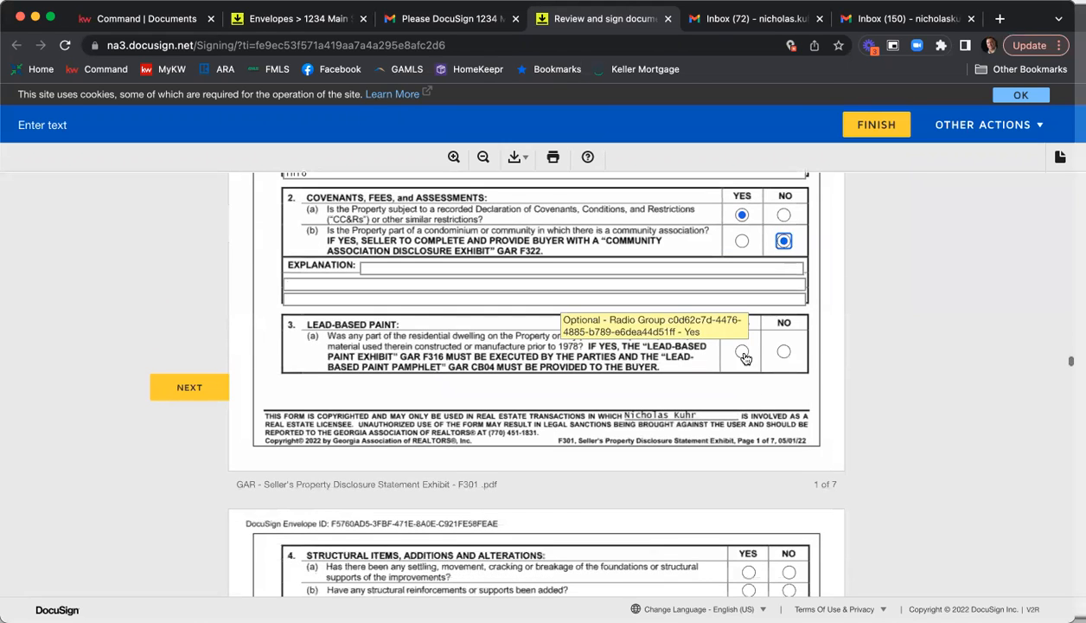
# Answer Structural Items, Additions and Alterations with Yes for (a), (c), (d), (f) and (g), and No for (b), (e) and (h).
pyautogui.scroll(-2, 776, 387)
pyautogui.scroll(-2, 775, 387)
pyautogui.click(749, 377)
pyautogui.click(788, 395)
pyautogui.click(749, 414)
pyautogui.click(749, 432)
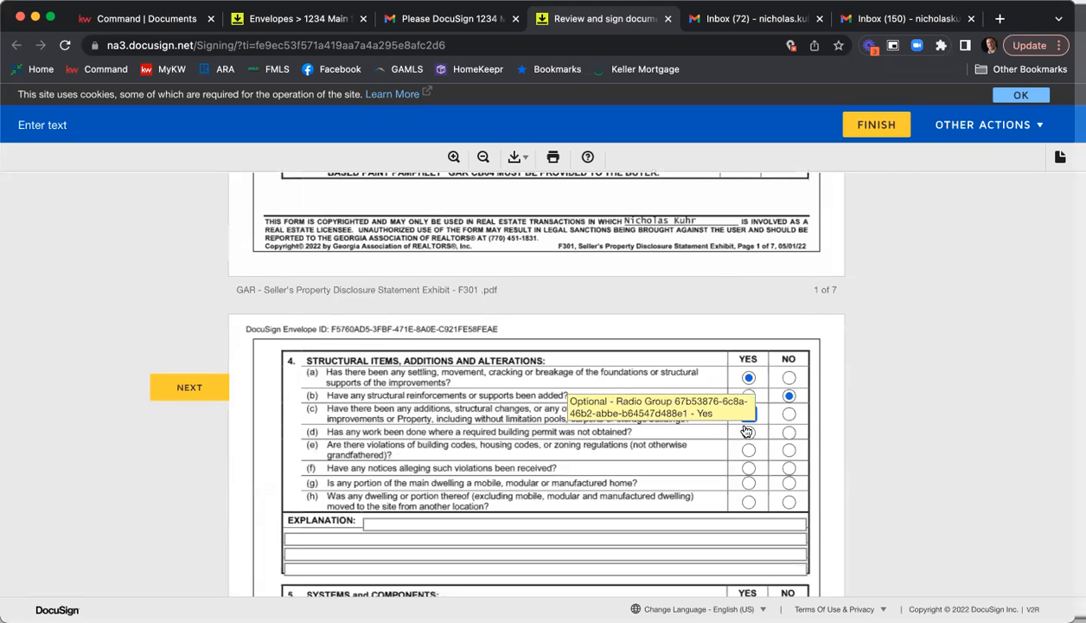
pyautogui.click(788, 450)
pyautogui.click(749, 469)
pyautogui.click(749, 483)
pyautogui.click(789, 501)
# Answer Systems and Components with Yes for (d), (e), (f) and (g), and No for (c) and (h).
pyautogui.scroll(-3, 804, 456)
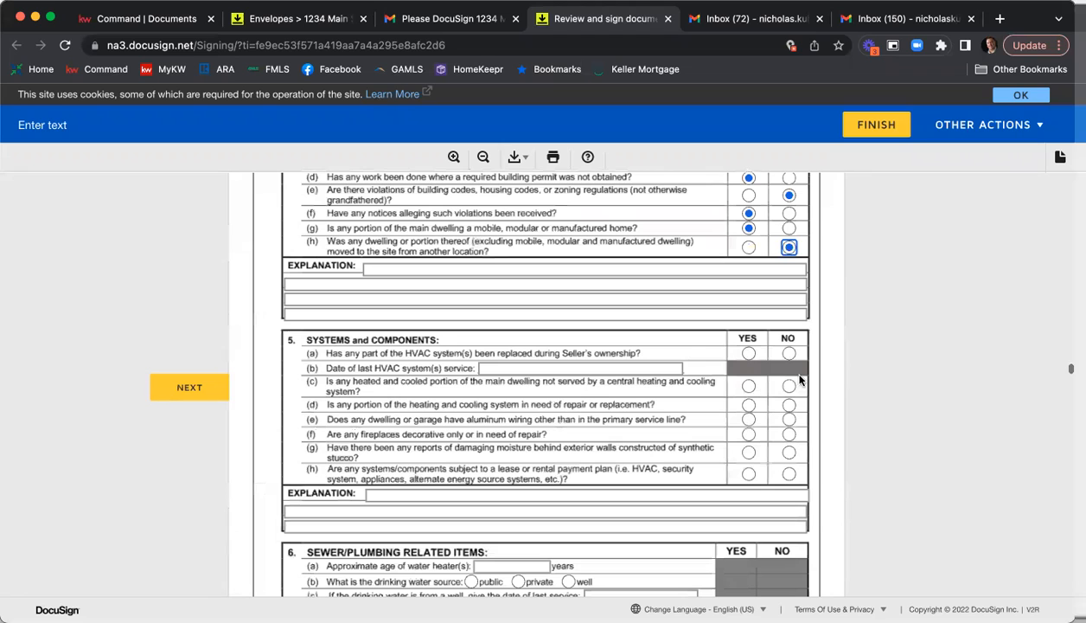
pyautogui.click(788, 387)
pyautogui.click(749, 405)
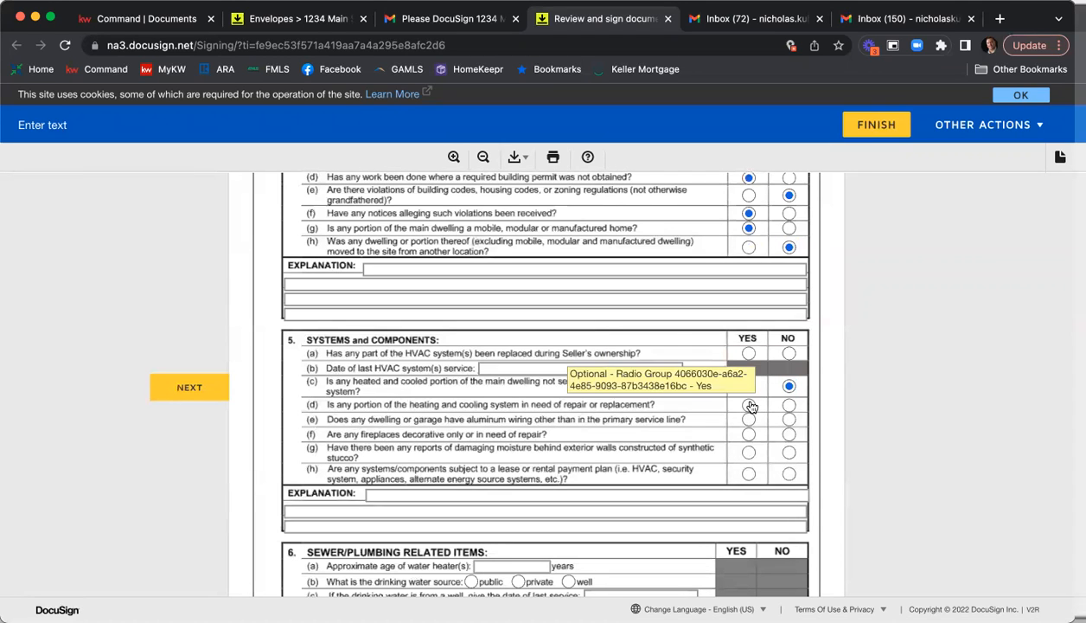
pyautogui.click(749, 452)
pyautogui.click(788, 474)
# Mark one No and one Yes answer among the Sewer/Plumbing Related Items questions.
pyautogui.scroll(-4, 794, 448)
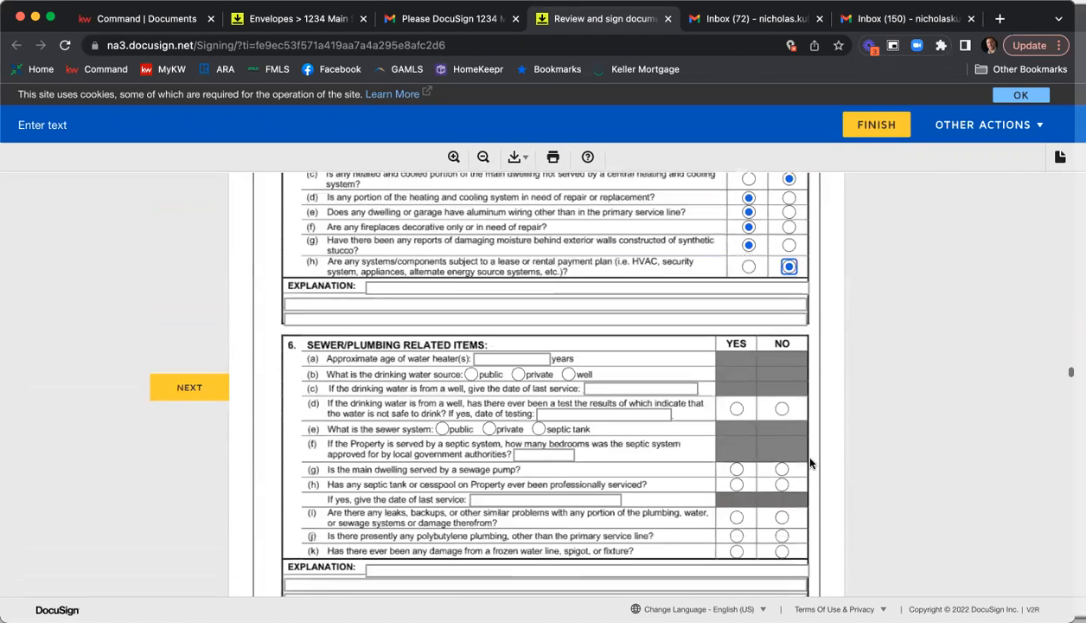
pyautogui.scroll(-1, 804, 445)
pyautogui.click(782, 276)
pyautogui.click(734, 340)
# Mark Garbage Disposal, Ice Maker, Oven, Refrigerator/Freezer, Stove and Vacuum System under Appliances in the fixtures checklist.
pyautogui.scroll(-4, 725, 358)
pyautogui.scroll(-20, 545, 359)
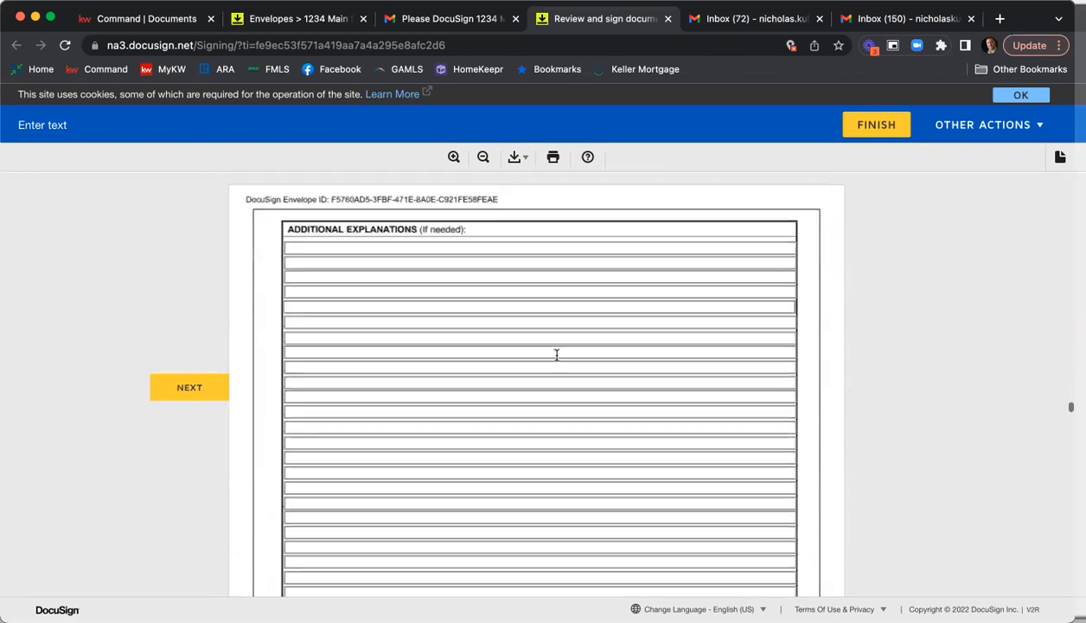
pyautogui.scroll(-10, 557, 355)
pyautogui.scroll(1, 346, 299)
pyautogui.click(277, 258)
pyautogui.click(278, 270)
pyautogui.click(277, 292)
pyautogui.click(278, 315)
pyautogui.click(278, 337)
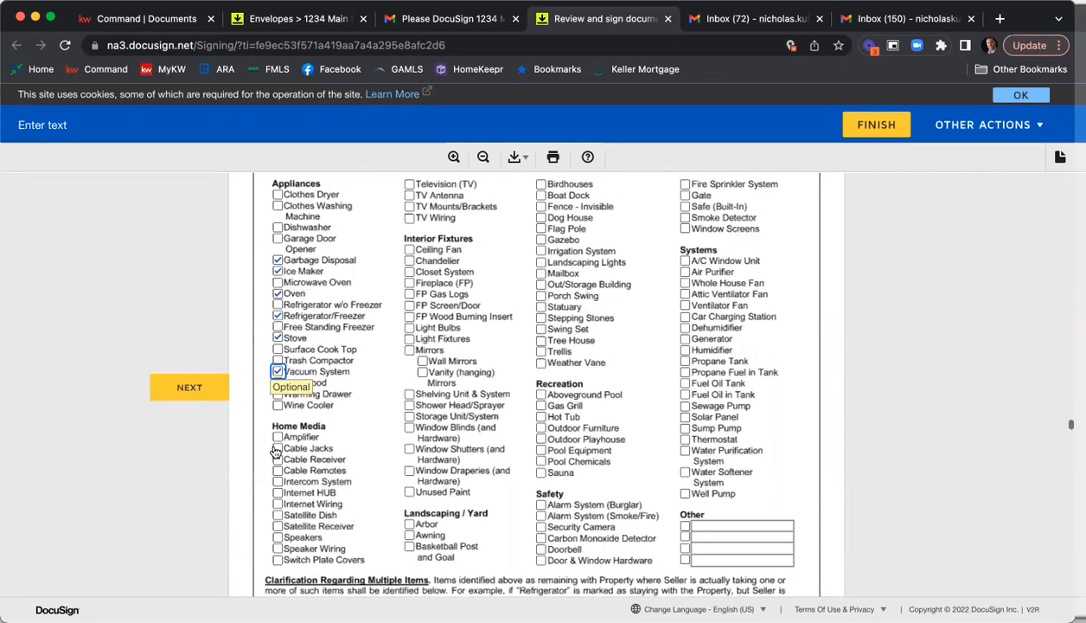
pyautogui.click(277, 370)
# Mark Cable Remotes and Internet Wiring under Home Media, and Chandelier, Fireplace, FP Gas Logs, Shower Head/Sprayer and Window Blinds under Interior Fixtures.
pyautogui.scroll(-1, 278, 372)
pyautogui.click(278, 438)
pyautogui.click(278, 472)
pyautogui.click(409, 229)
pyautogui.click(409, 373)
pyautogui.click(409, 395)
# Mark Fence - Invisible, Flag Pole, Irrigation System, Statuary and Stepping Stones among the landscaping and yard items.
pyautogui.scroll(1, 553, 209)
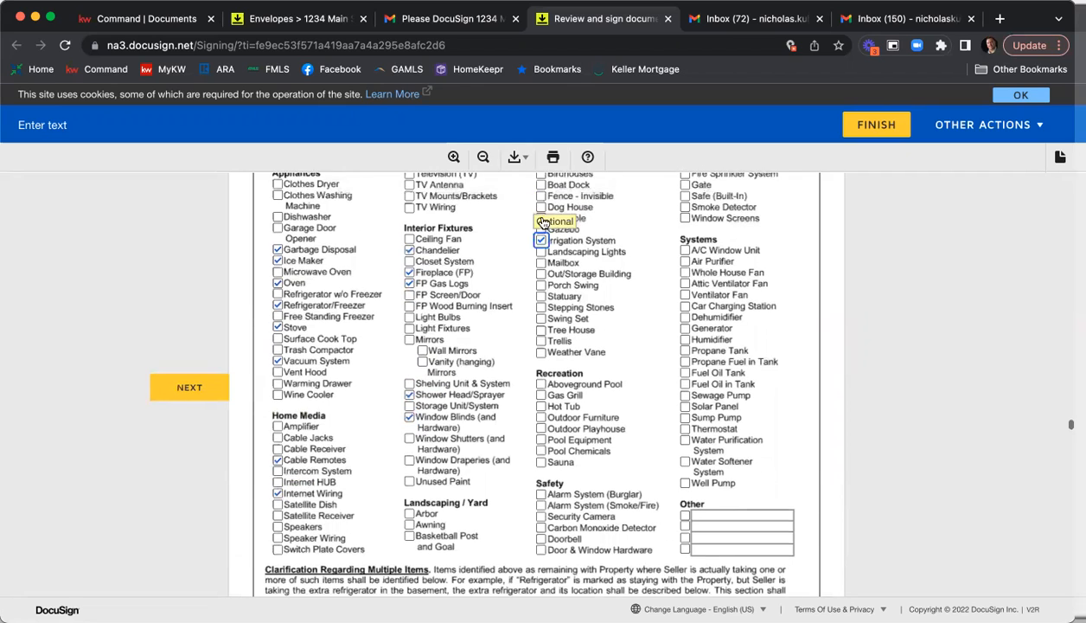
pyautogui.click(540, 197)
pyautogui.click(541, 219)
pyautogui.click(541, 242)
pyautogui.click(541, 297)
pyautogui.click(541, 309)
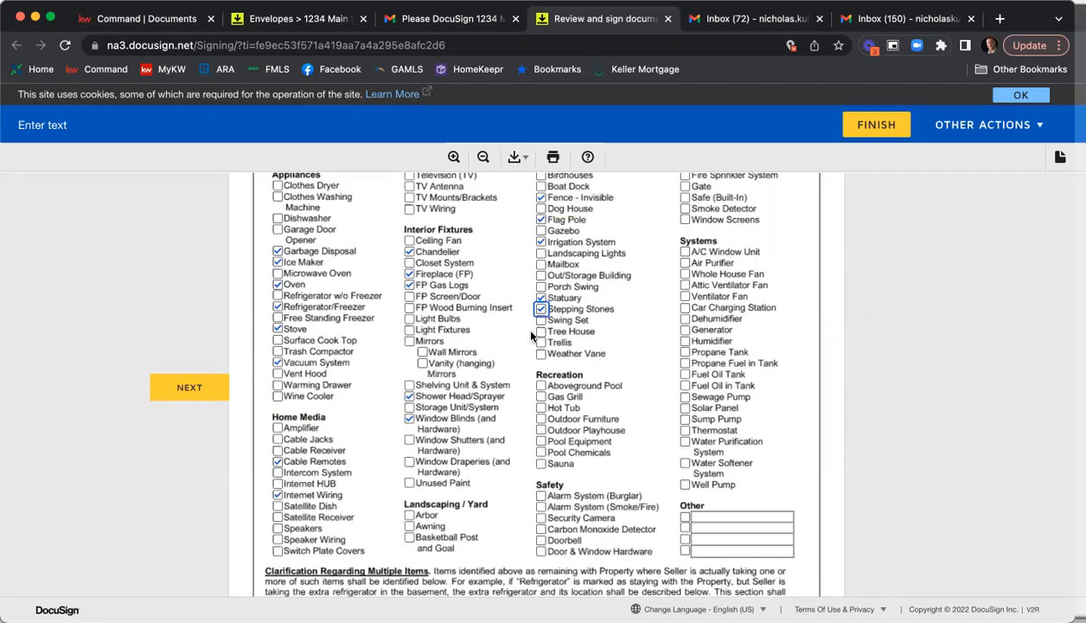
# Mark Outdoor Furniture and Pool Chemicals under Recreation, and Attic Ventilator Fan and Dehumidifier under Systems.
pyautogui.click(541, 419)
pyautogui.click(685, 285)
pyautogui.click(685, 319)
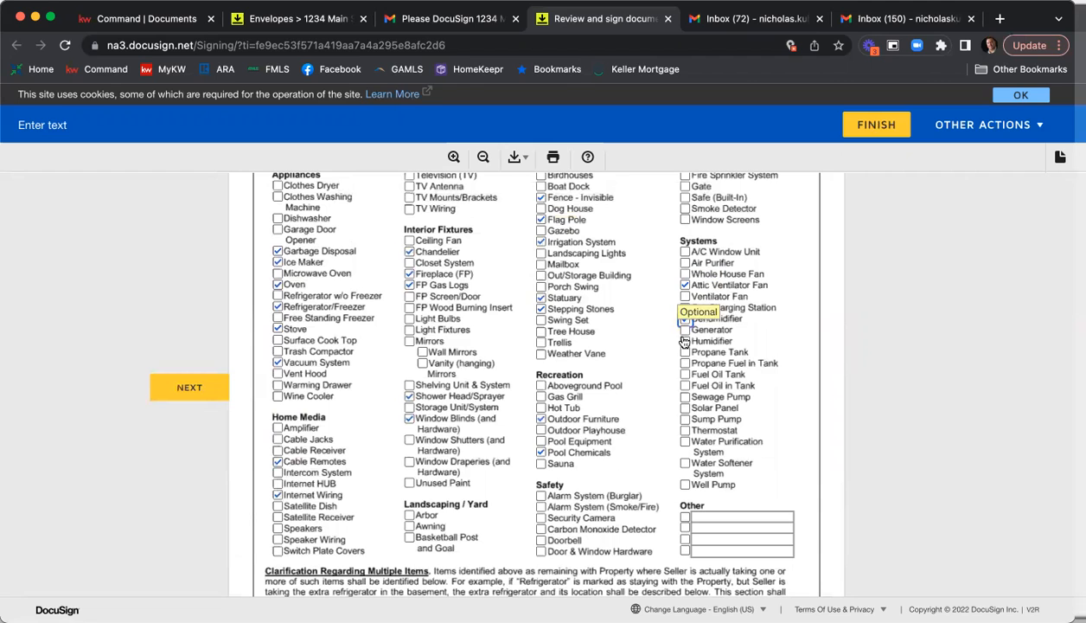
# Sign the Seller's Property Disclosure Statement Exhibit at the first seller's signature field.
pyautogui.scroll(-3, 610, 333)
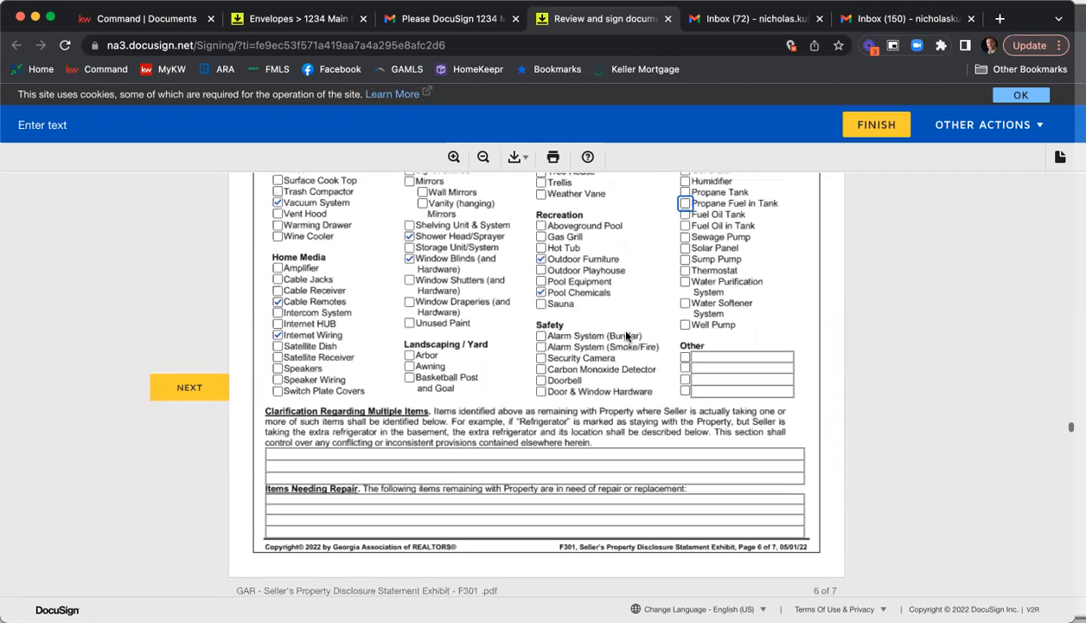
pyautogui.scroll(-10, 627, 336)
pyautogui.scroll(3, 635, 332)
pyautogui.scroll(2, 623, 337)
pyautogui.click(599, 341)
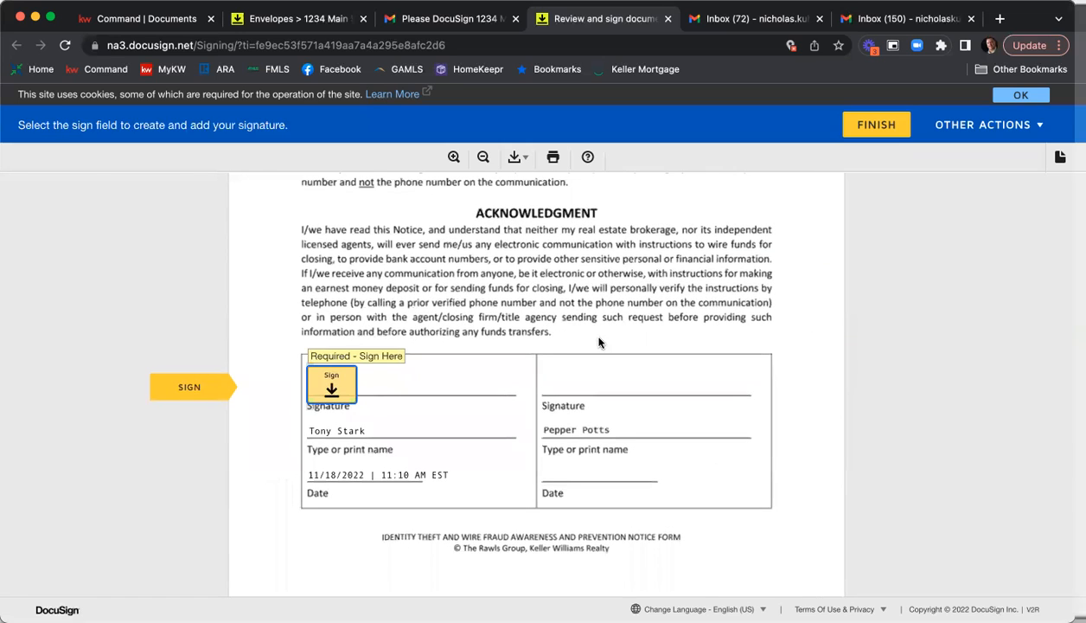
# Sign the wire fraud notice and Affiliated Marketing Agreement, and initial and sign the Purchase and Sale Agreement as the first seller.
pyautogui.click(343, 368)
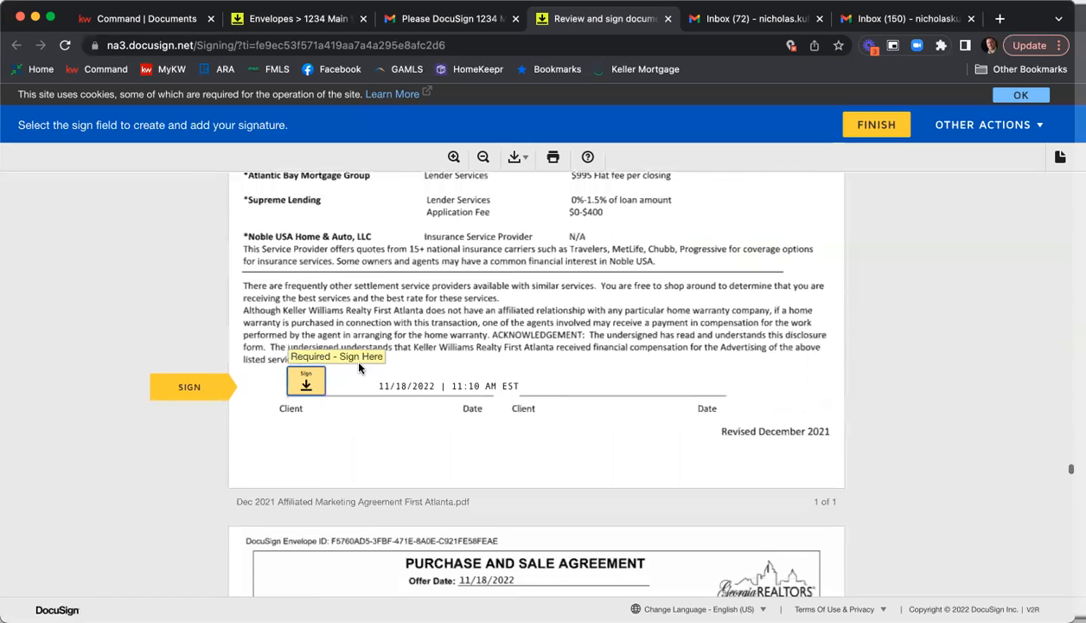
pyautogui.click(298, 382)
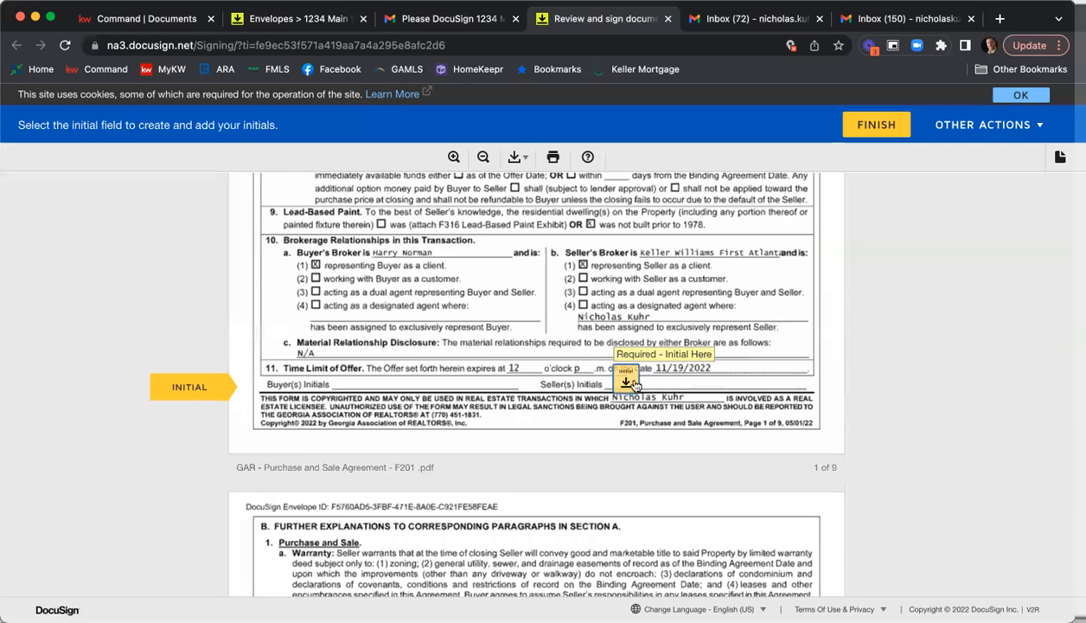
pyautogui.click(619, 381)
pyautogui.click(616, 389)
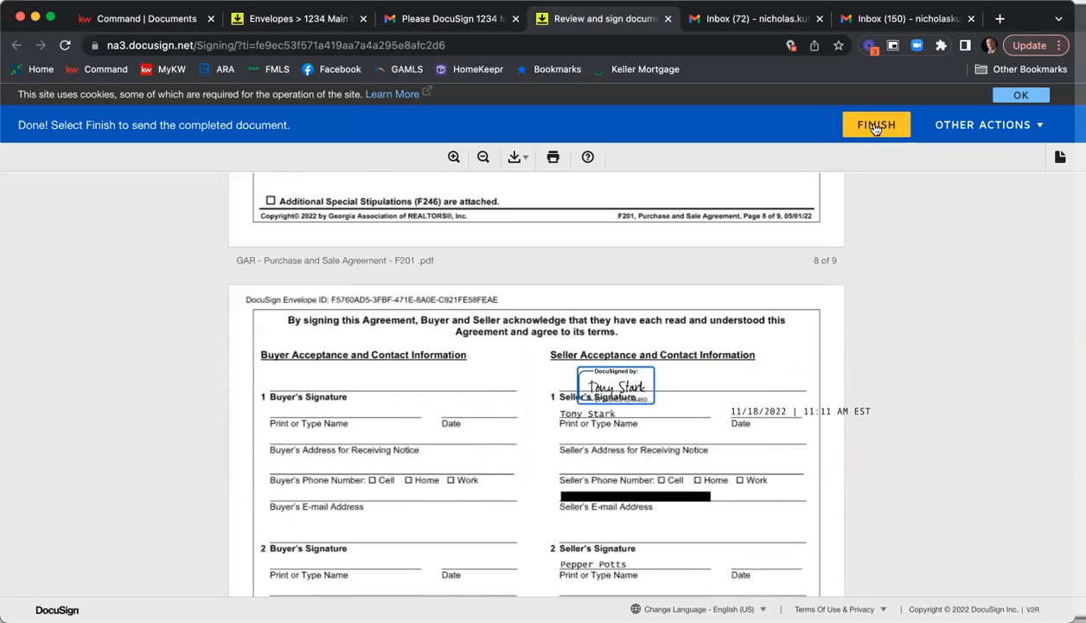
# Finish signing to send the completed documents, and decline the offer to create a free DocuSign account.
pyautogui.scroll(-5, 800, 216)
pyautogui.scroll(-5, 806, 256)
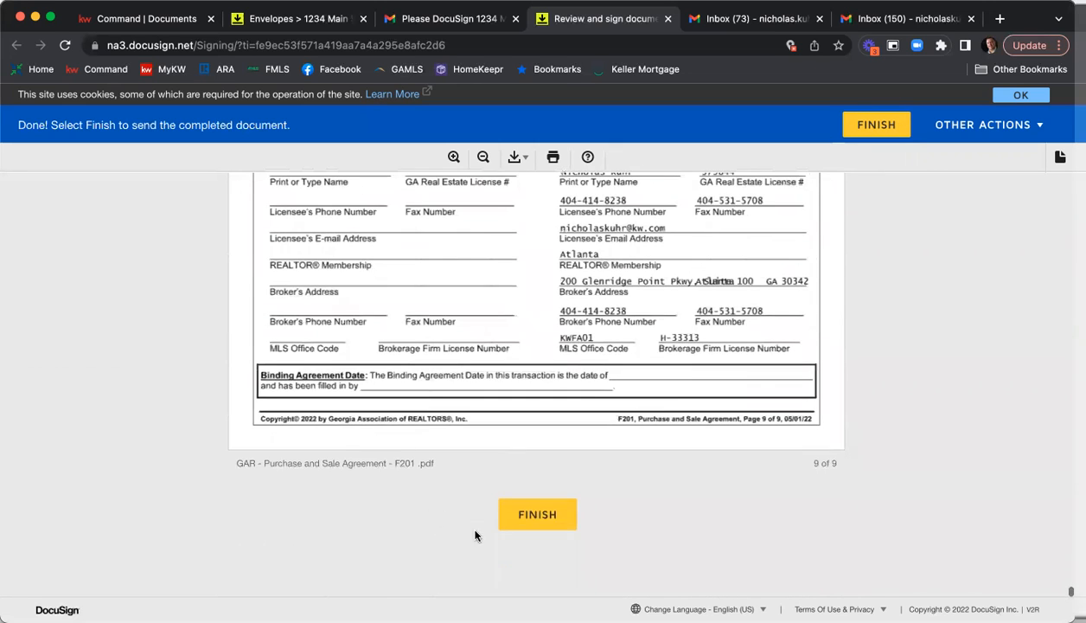
pyautogui.click(523, 519)
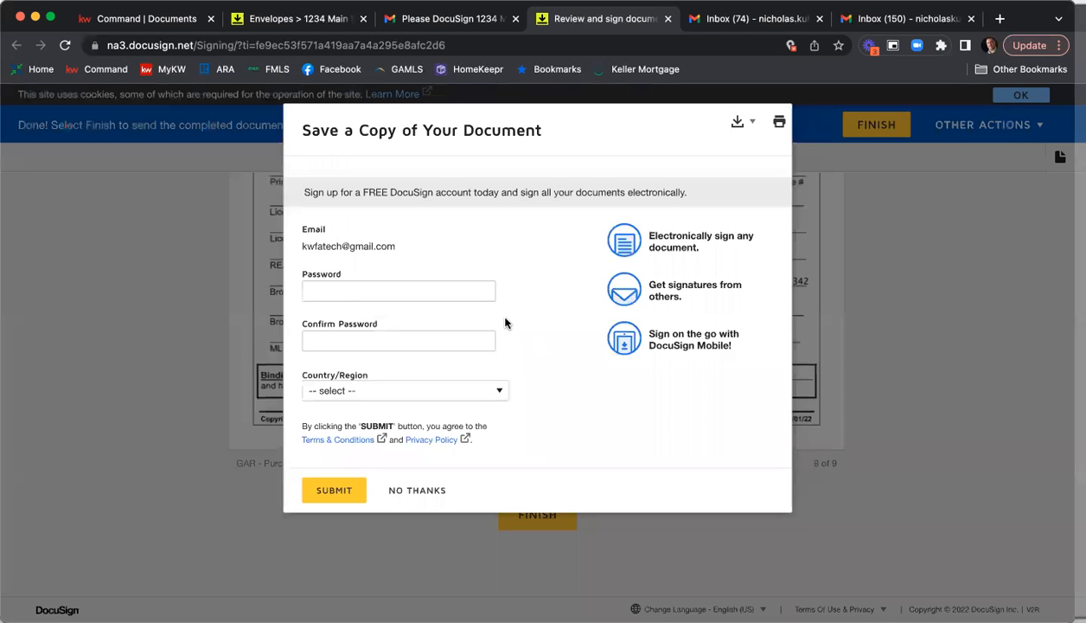
pyautogui.click(416, 490)
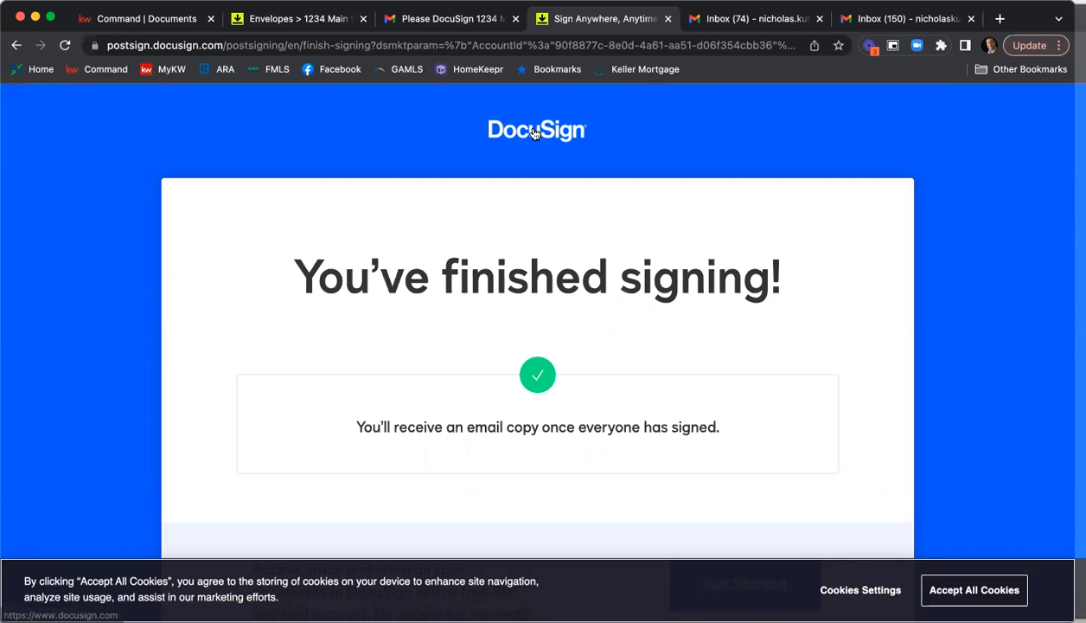
# Close the finished signing page and return from the DocuSign e-mail to the Gmail inbox.
pyautogui.click(667, 19)
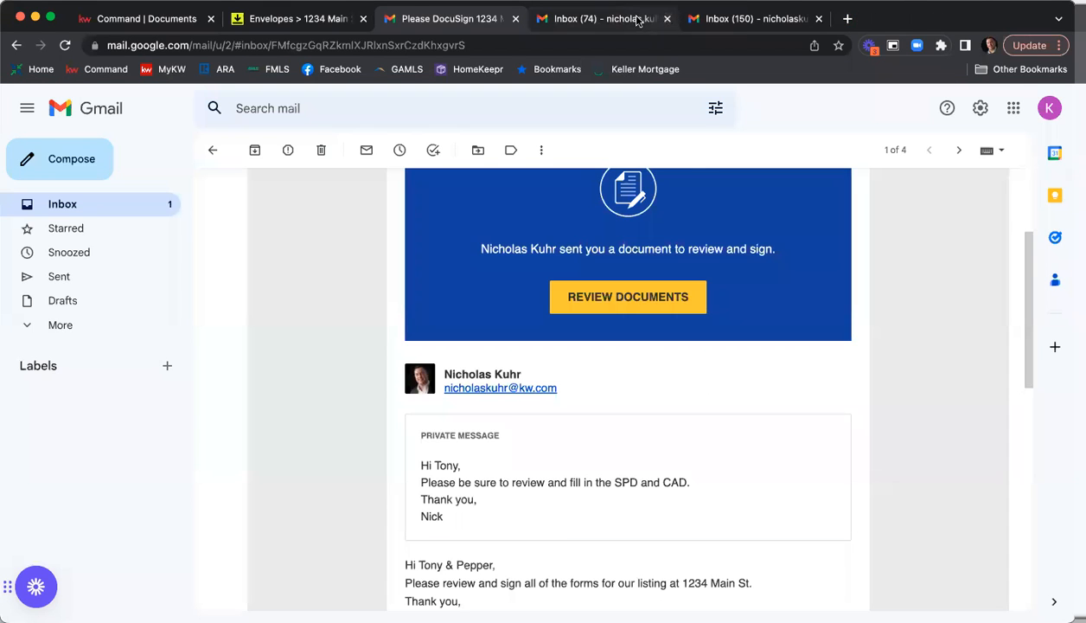
pyautogui.click(210, 149)
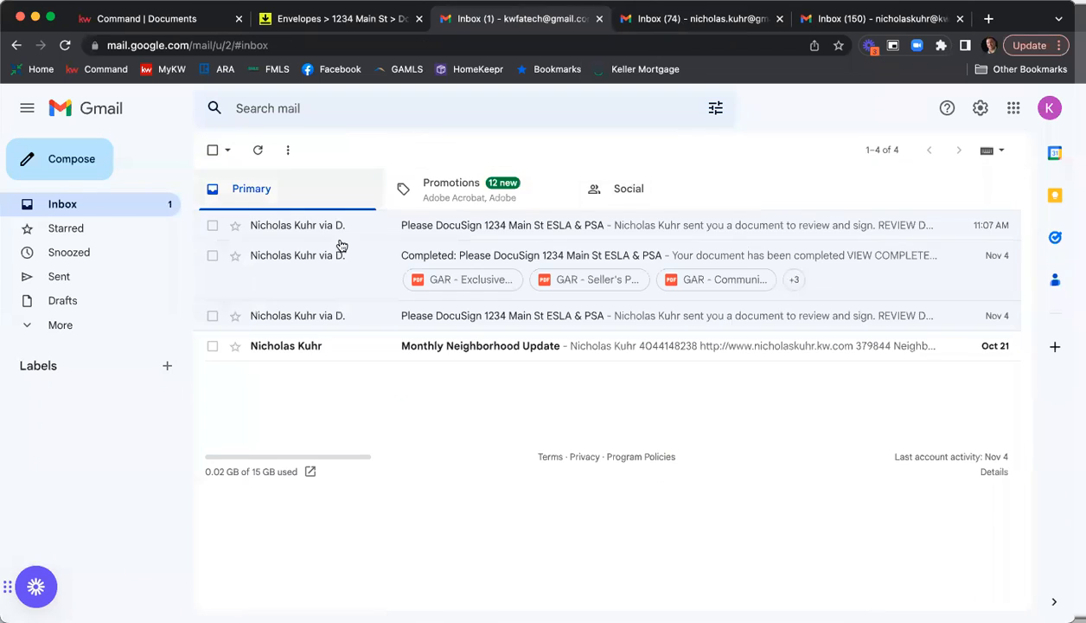
# Switch to the second seller's Gmail inbox and open the listing documents for review from the DocuSign request e-mail.
pyautogui.click(695, 20)
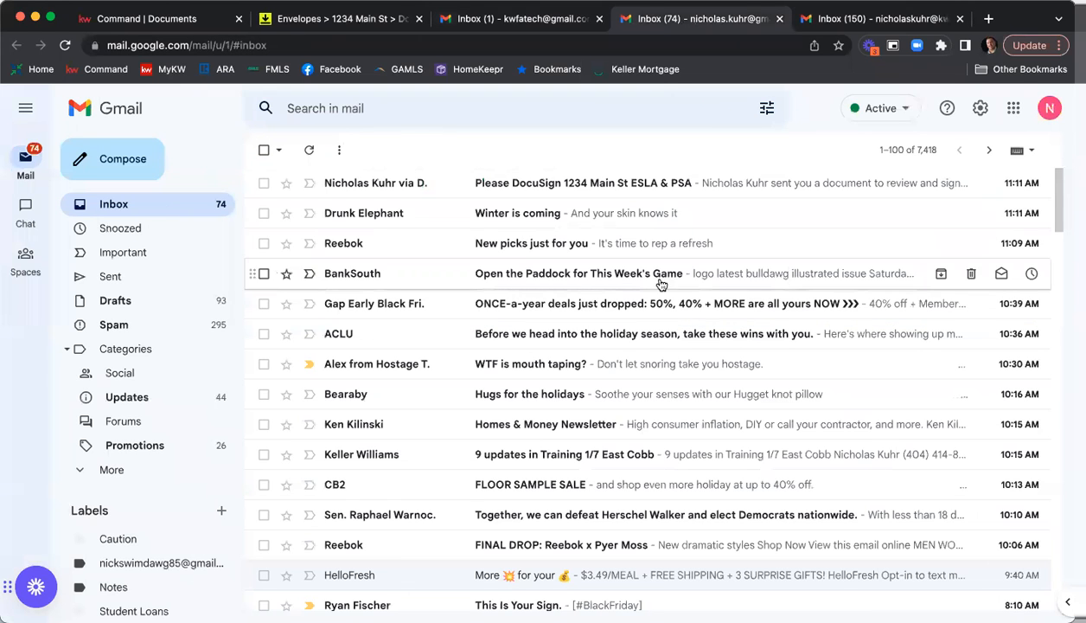
pyautogui.click(542, 186)
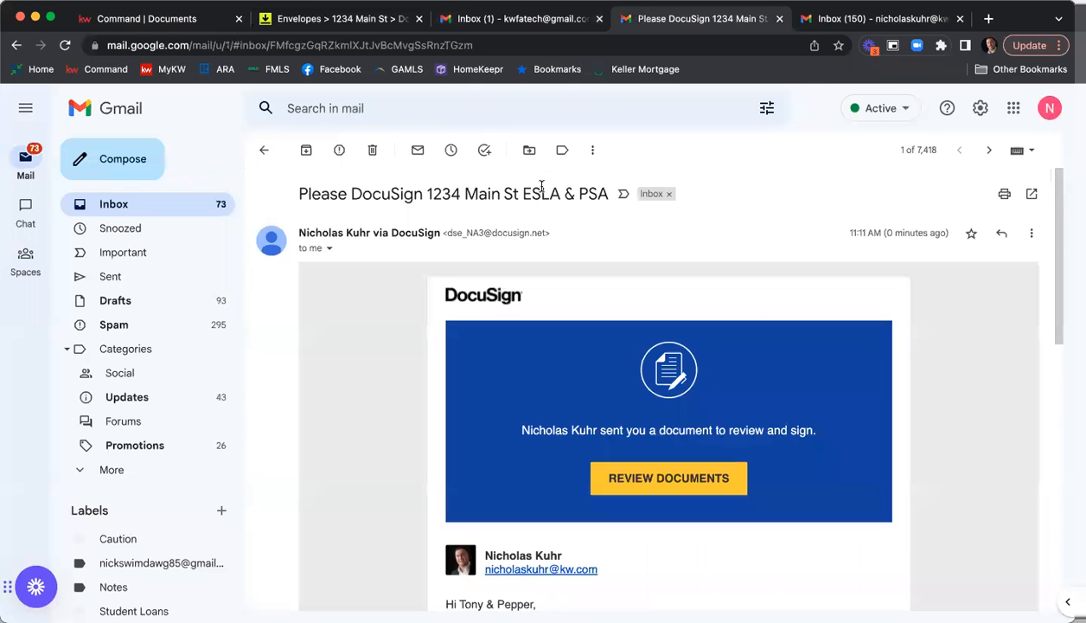
pyautogui.scroll(-3, 458, 238)
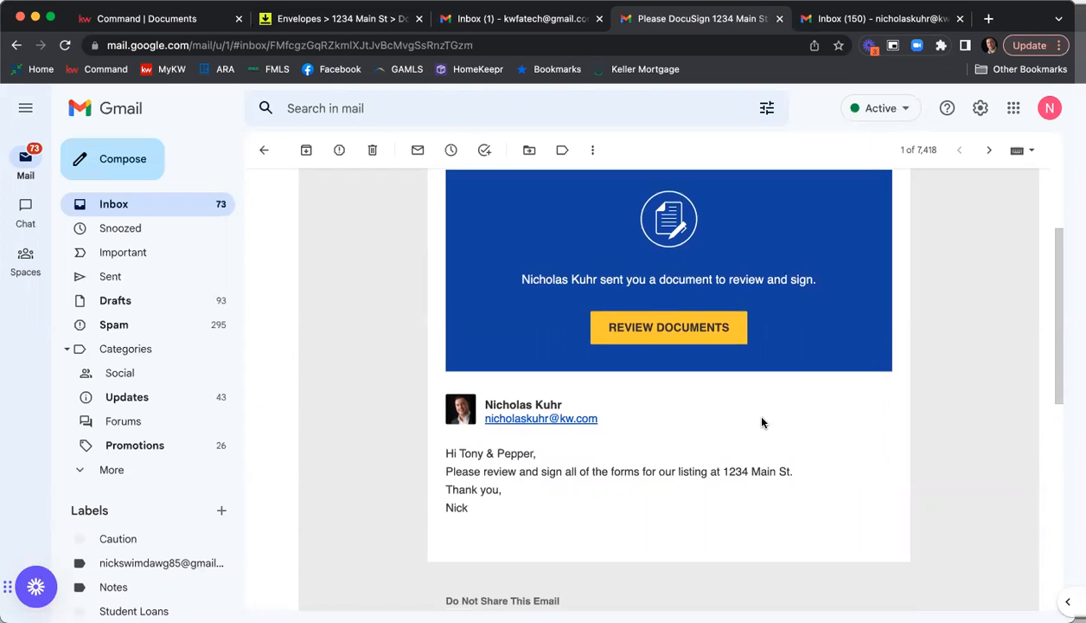
pyautogui.click(684, 328)
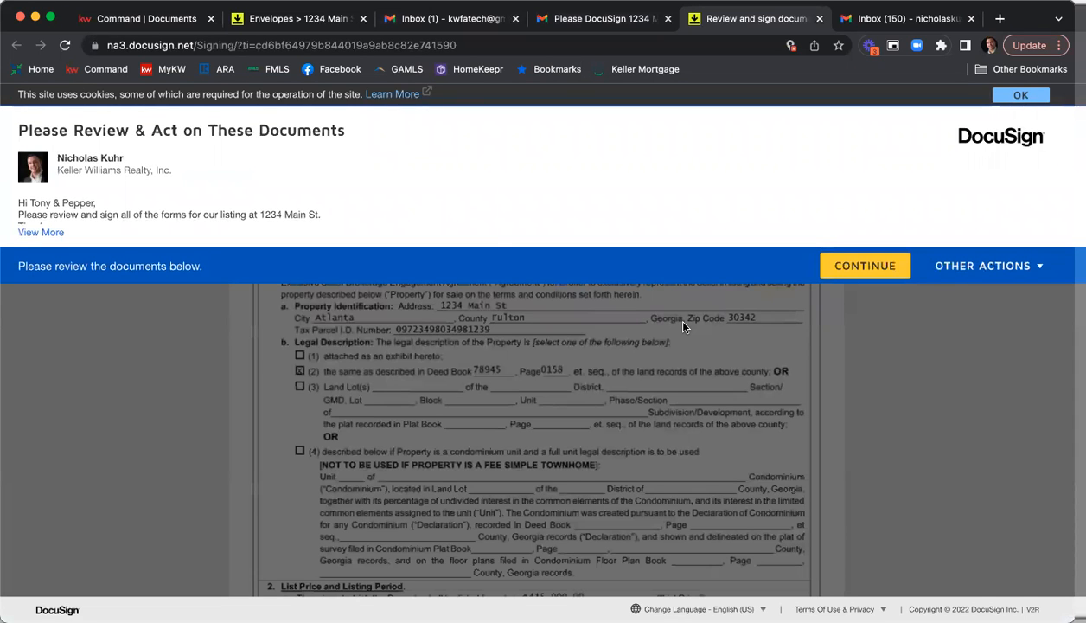
# Continue to the documents, start signing, and sign the Exclusive Seller Brokerage Engagement Agreement as the second seller.
pyautogui.click(872, 261)
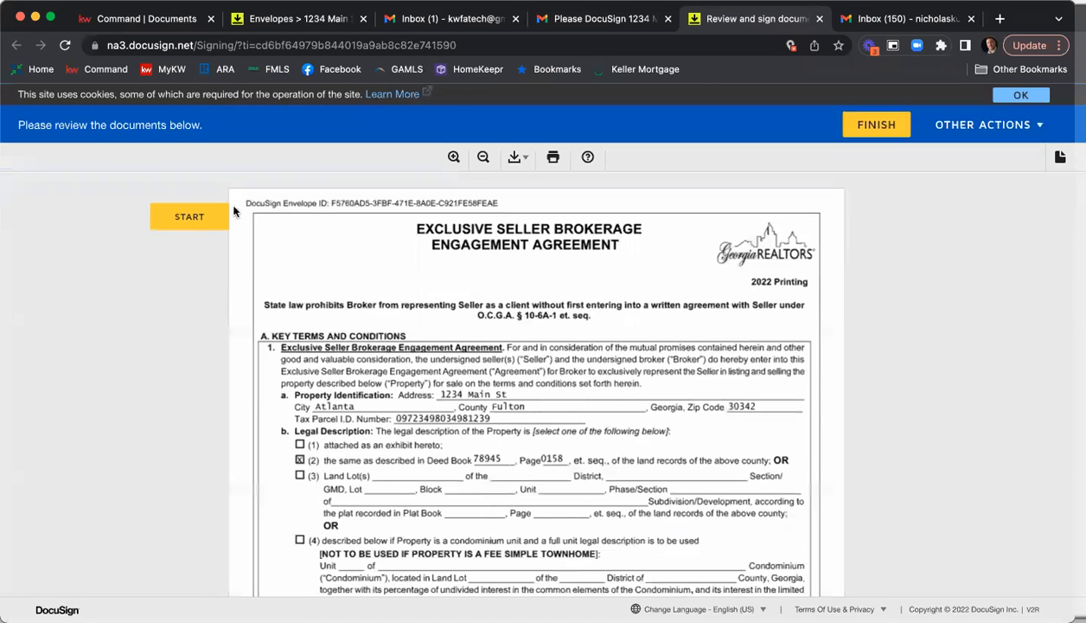
pyautogui.click(184, 213)
pyautogui.click(586, 390)
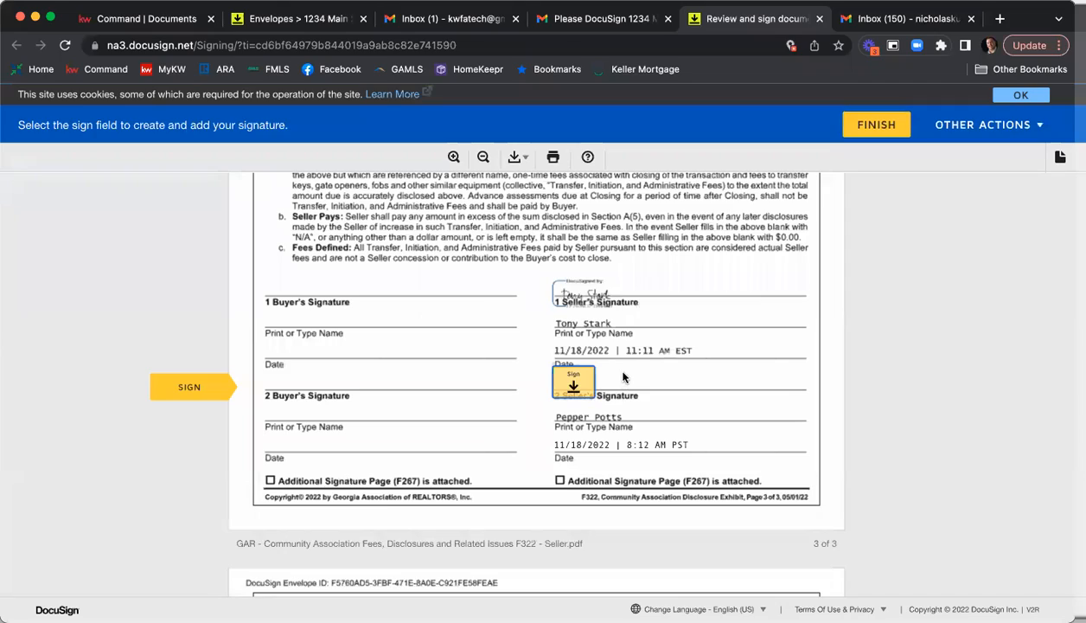
# Review the completed Community Association Disclosure Exhibit and sign it at the second seller's signature field.
pyautogui.scroll(15, 625, 375)
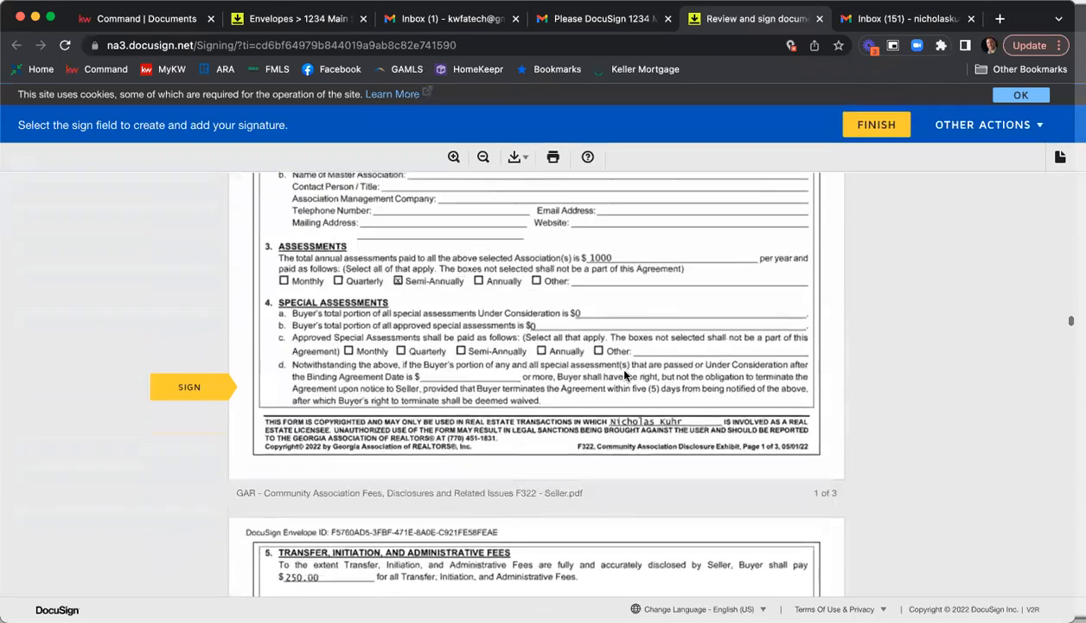
pyautogui.scroll(3, 625, 375)
pyautogui.scroll(-5, 616, 358)
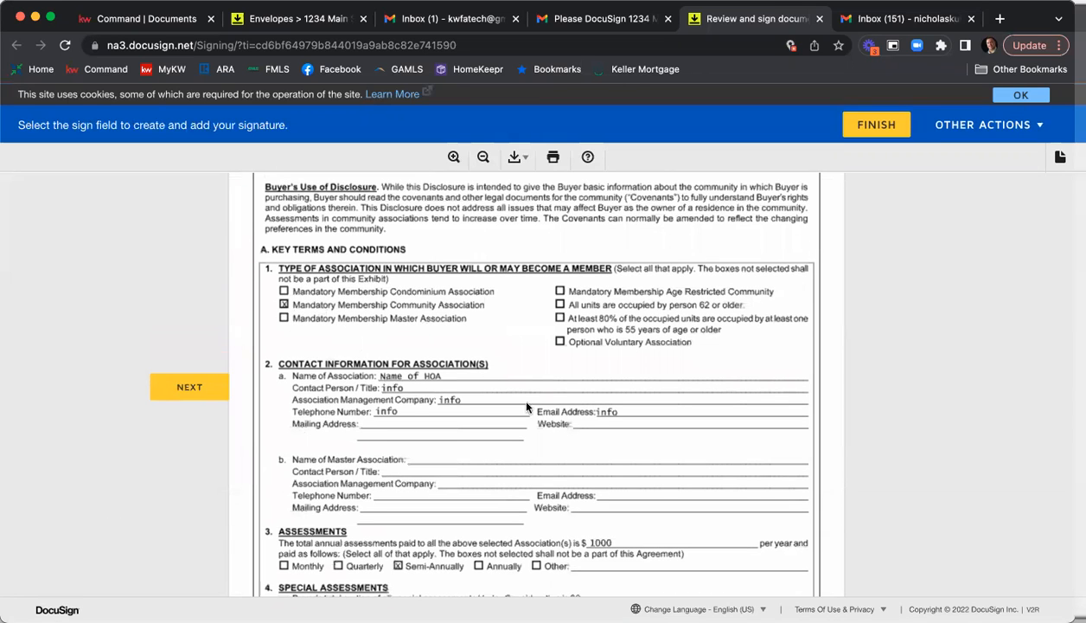
pyautogui.scroll(-5, 417, 391)
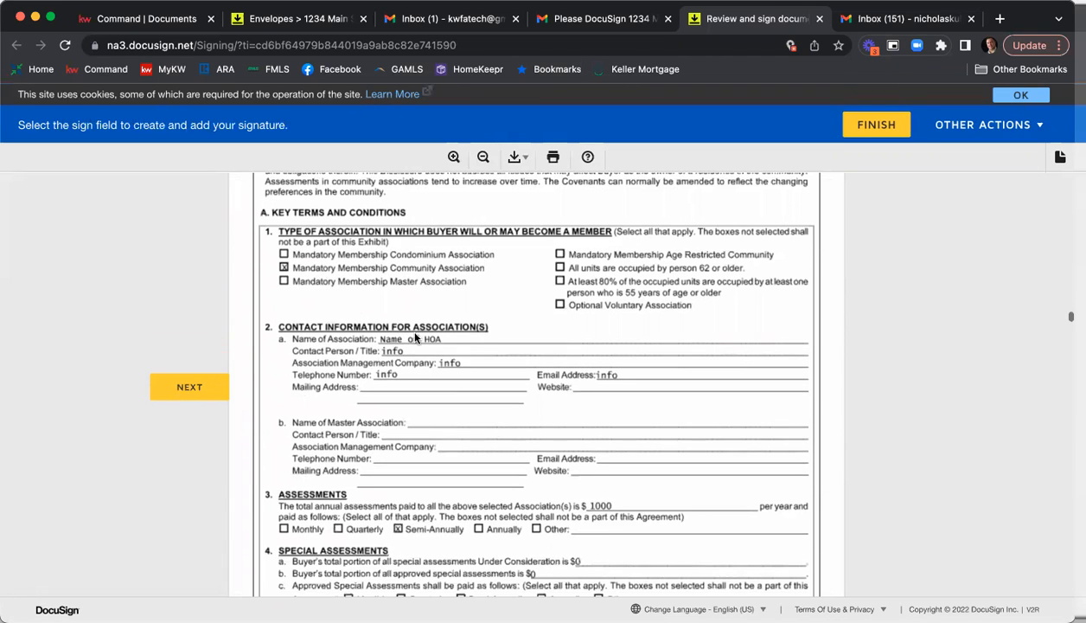
pyautogui.scroll(-9, 466, 342)
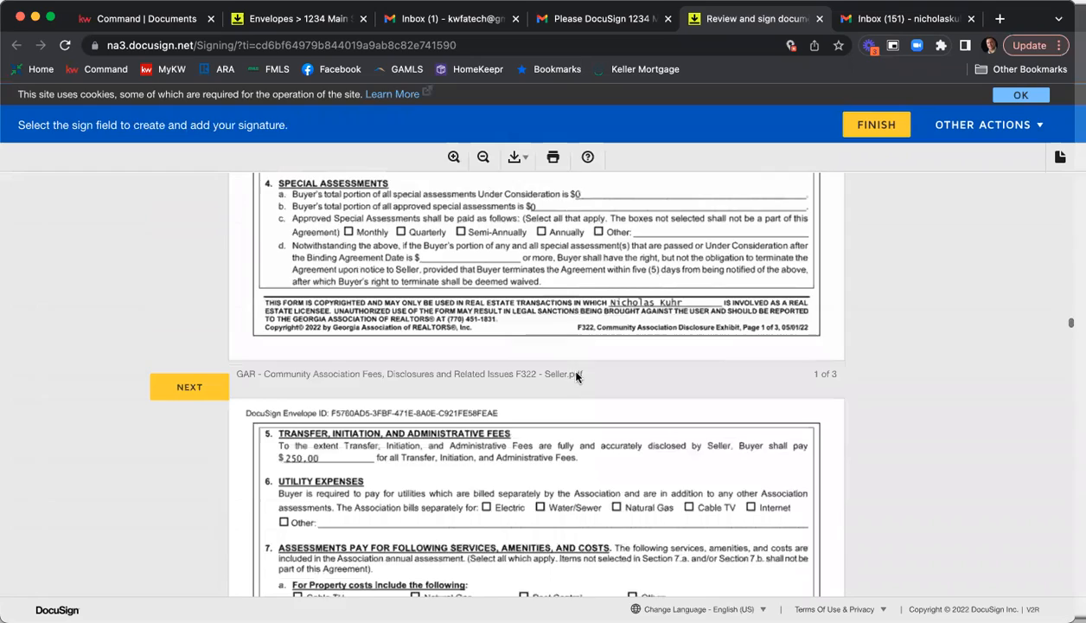
pyautogui.scroll(-12, 658, 403)
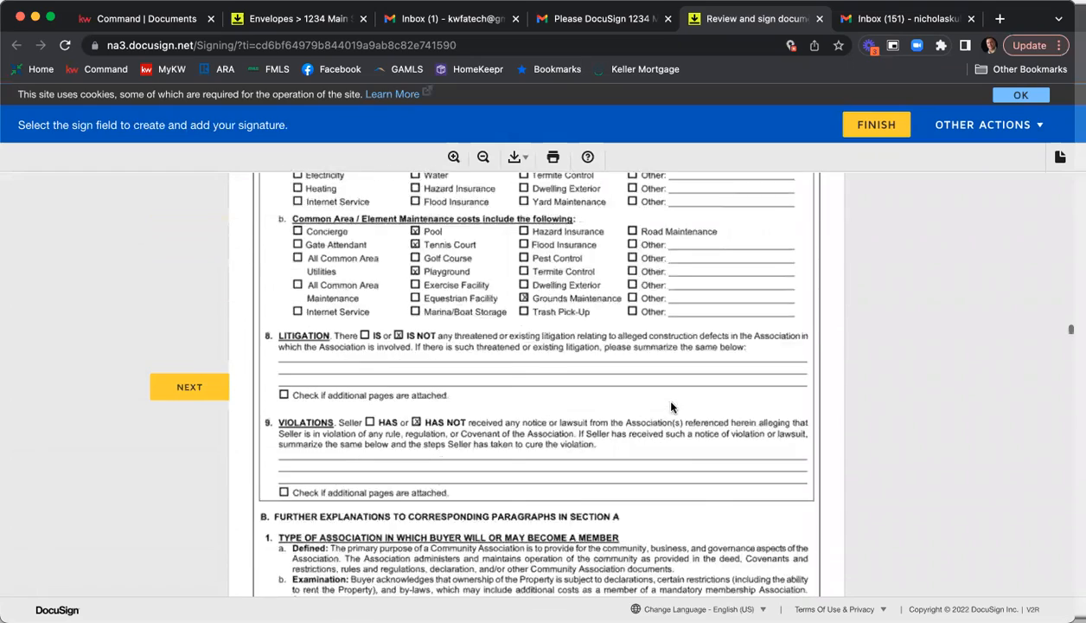
pyautogui.scroll(-15, 606, 386)
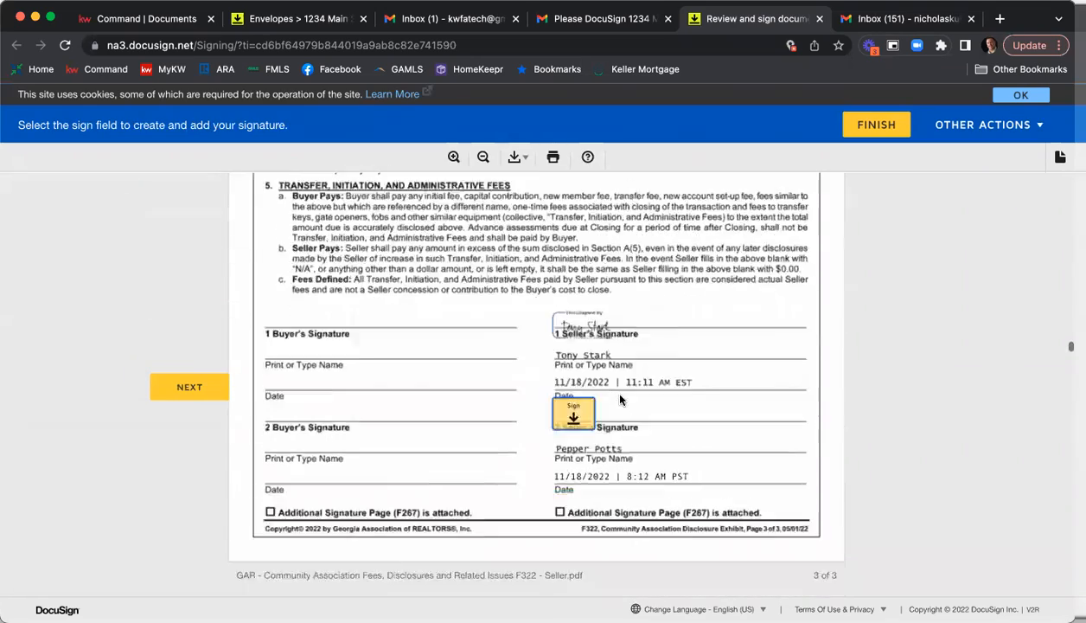
pyautogui.click(562, 304)
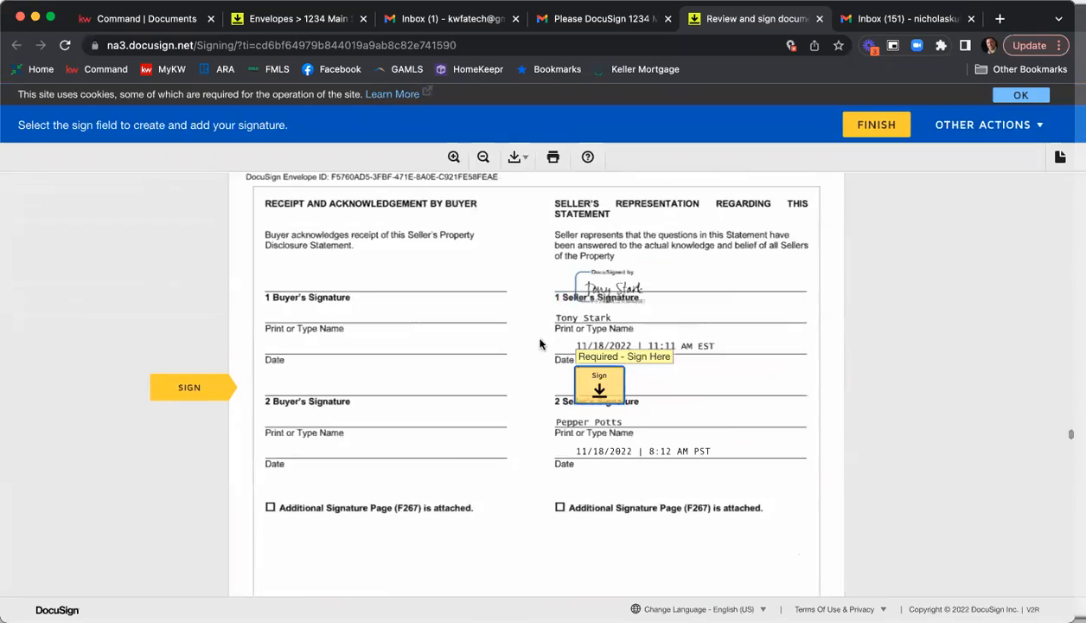
# Review the answers and fixtures checklist in the Seller's Property Disclosure Statement Exhibit and sign it as the second seller.
pyautogui.scroll(6, 538, 346)
pyautogui.scroll(20, 540, 363)
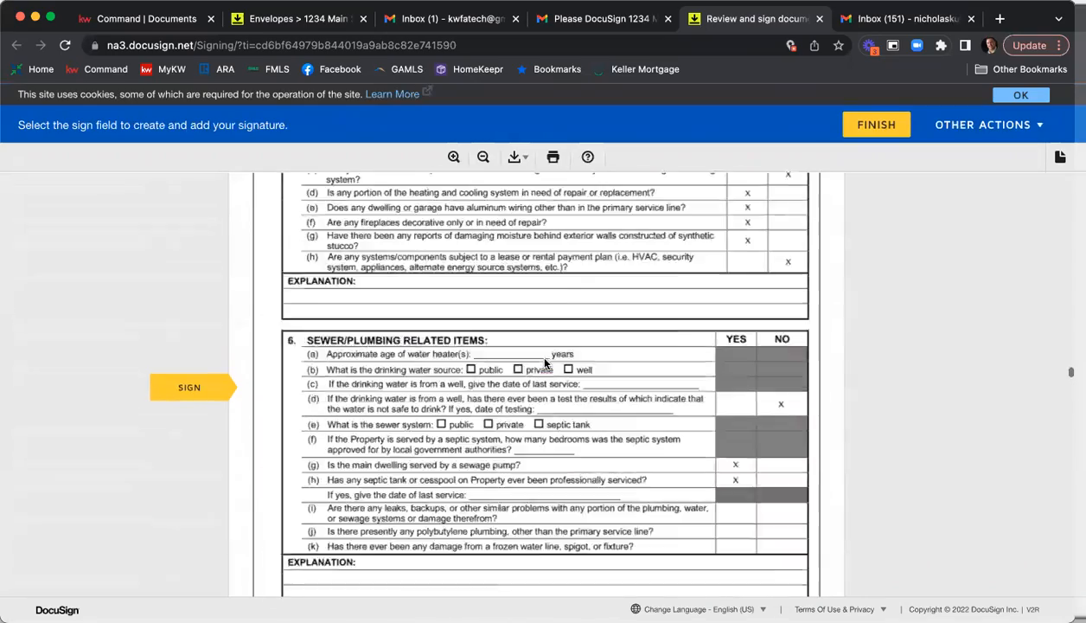
pyautogui.scroll(10, 545, 363)
pyautogui.scroll(-10, 545, 363)
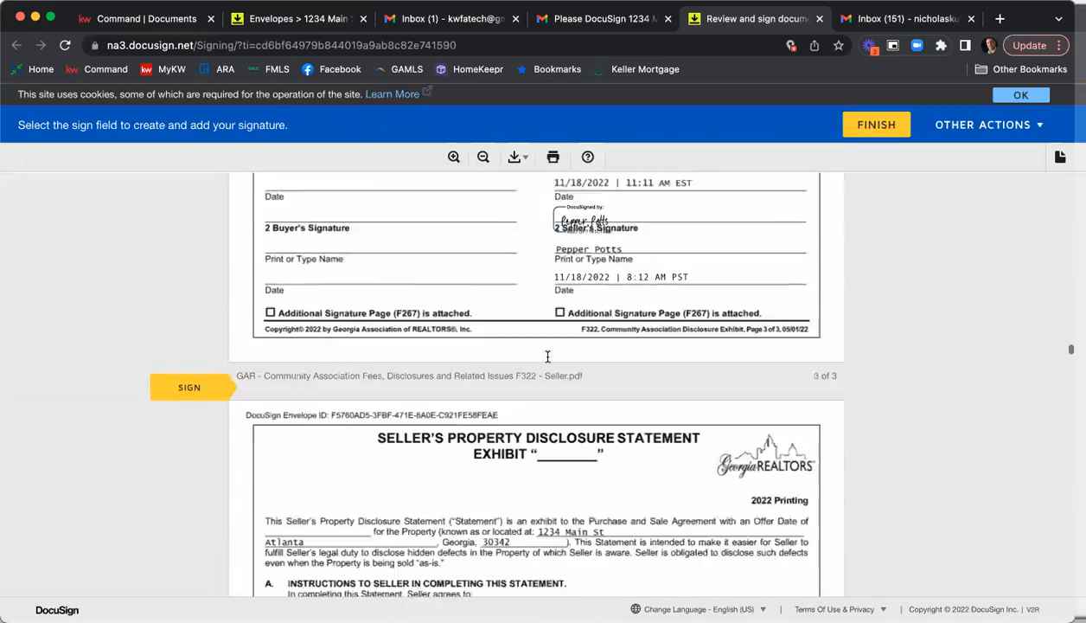
pyautogui.scroll(-1, 545, 362)
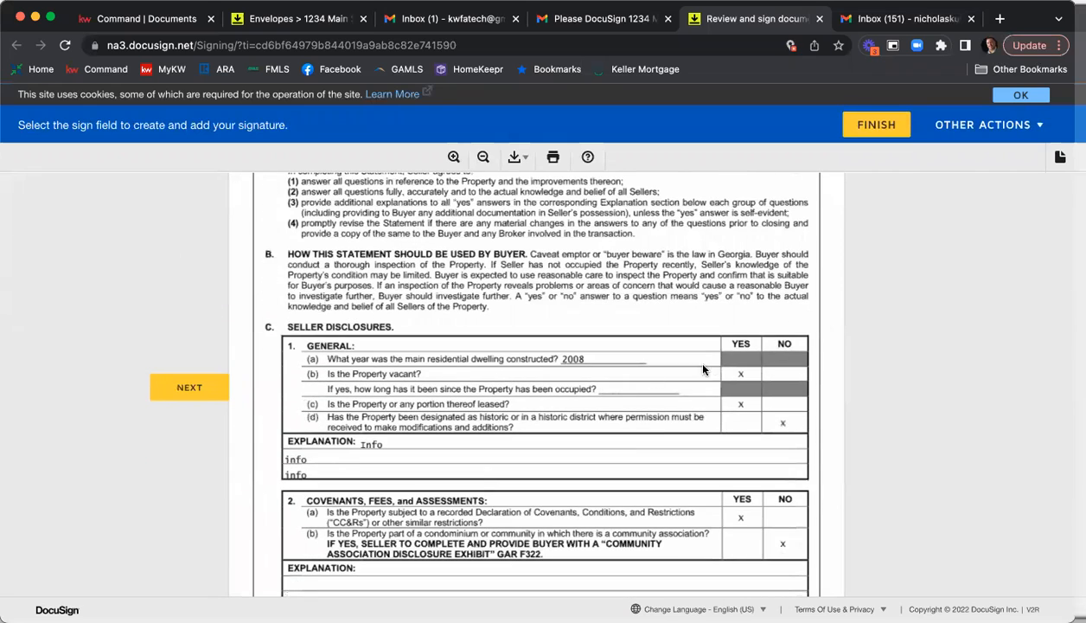
pyautogui.scroll(-15, 703, 369)
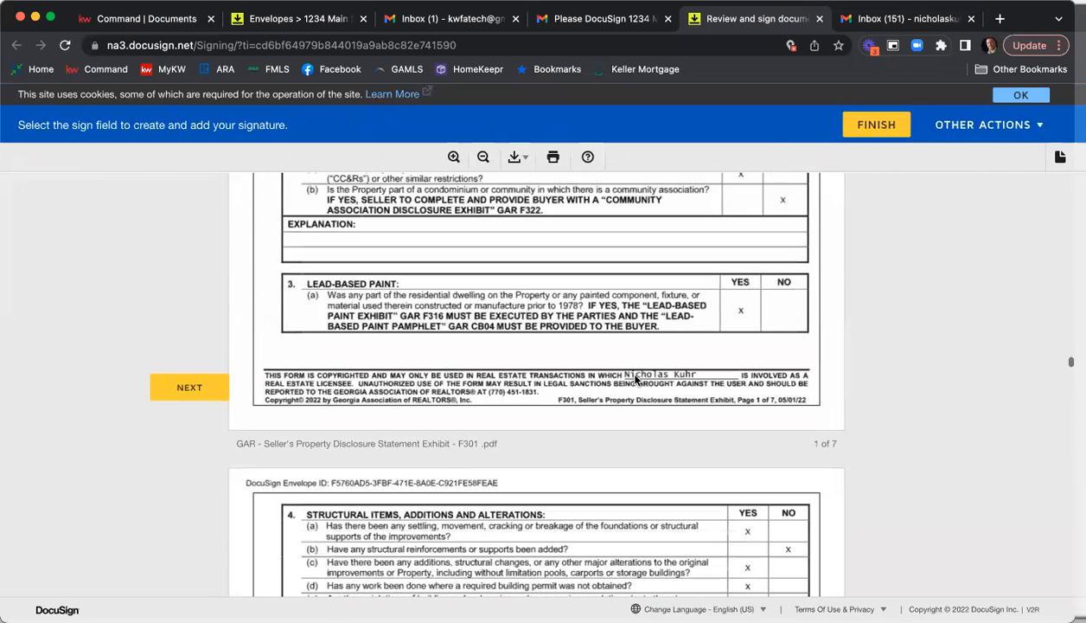
pyautogui.scroll(-20, 652, 373)
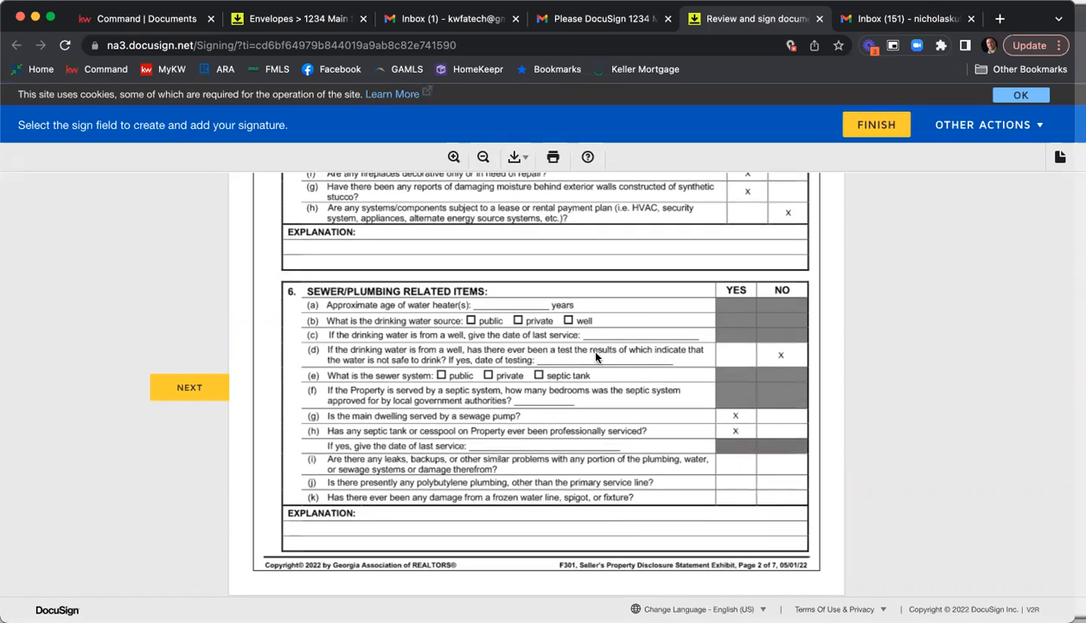
pyautogui.scroll(-20, 596, 356)
pyautogui.scroll(-20, 595, 356)
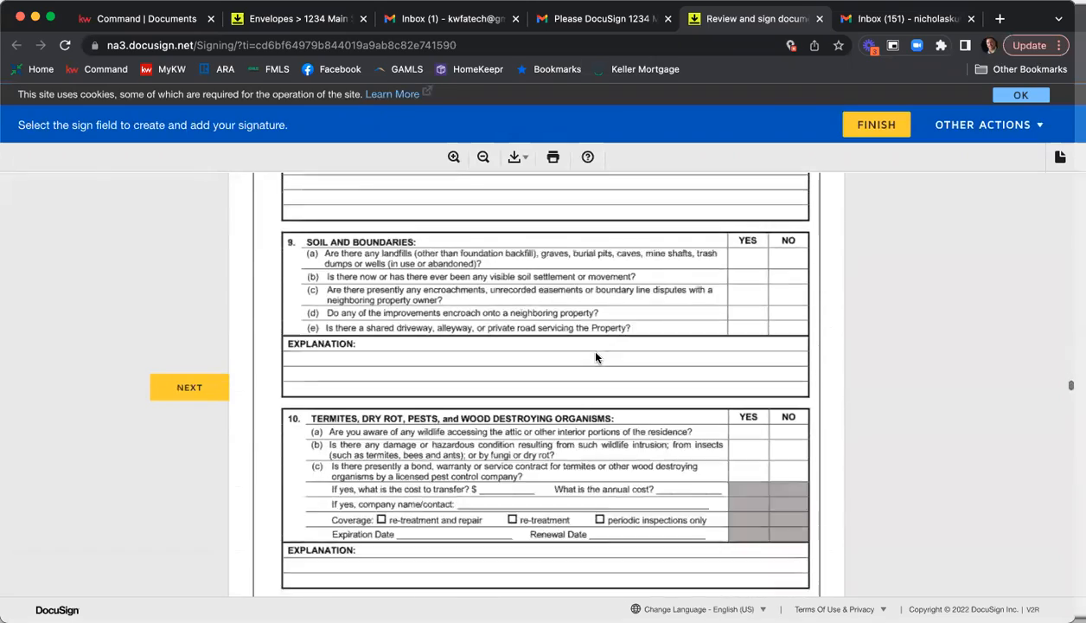
pyautogui.scroll(-20, 599, 355)
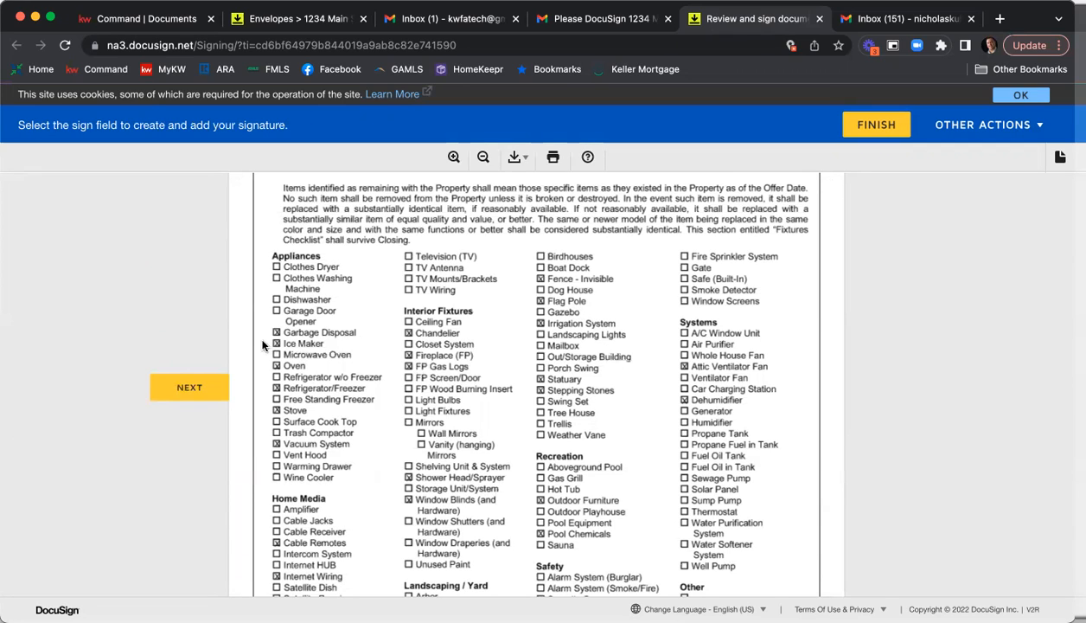
pyautogui.scroll(-10, 658, 356)
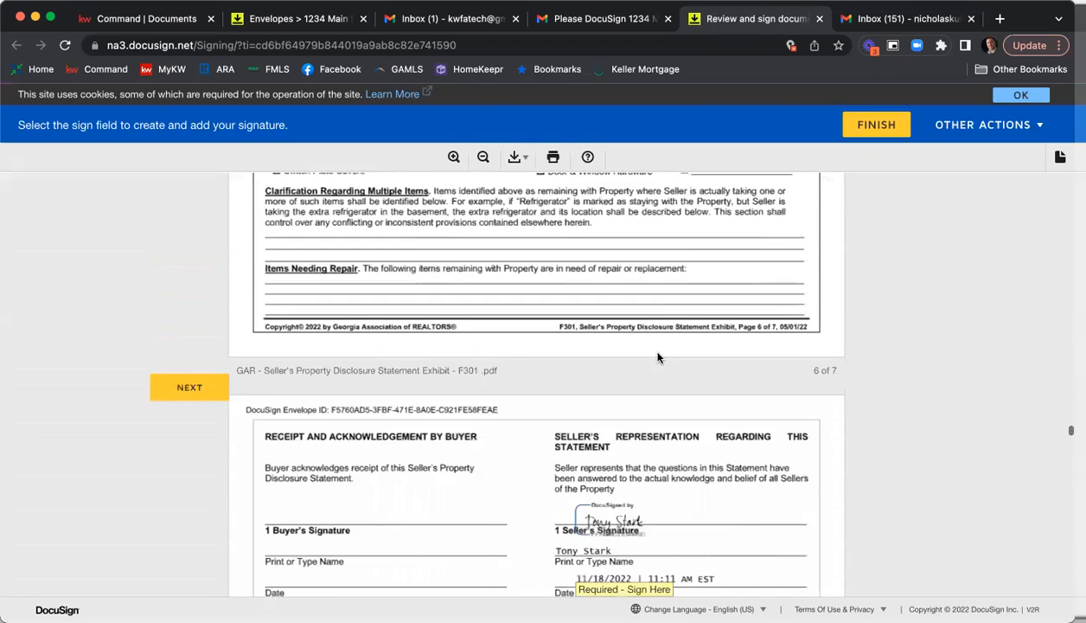
pyautogui.click(602, 396)
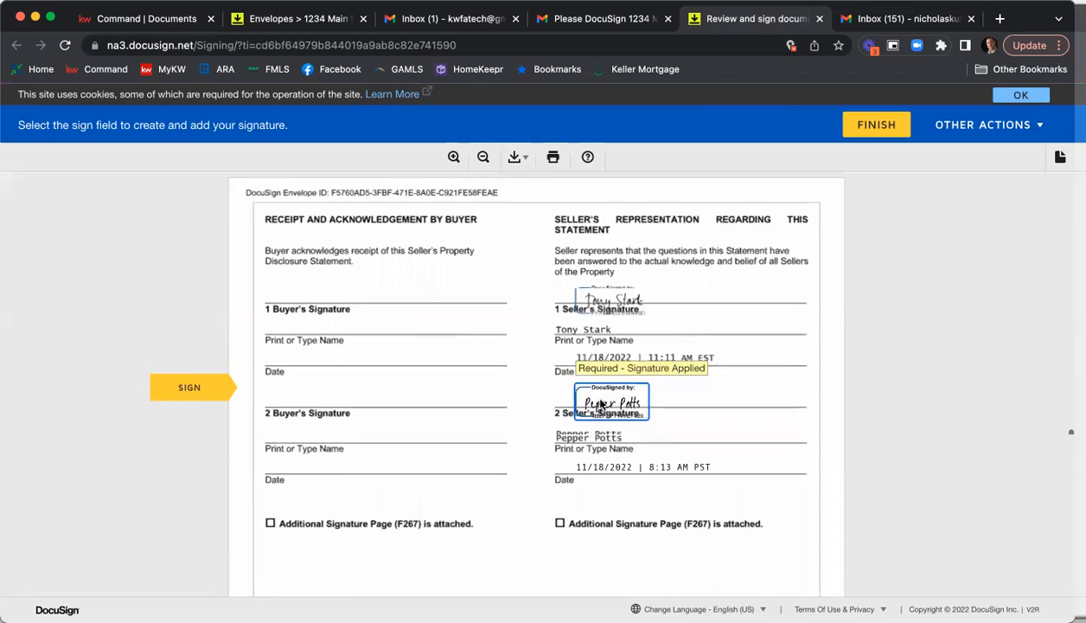
# Sign the wire fraud notice and Affiliated Marketing Agreement as the second seller, and initial and sign the Purchase and Sale Agreement.
pyautogui.click(568, 391)
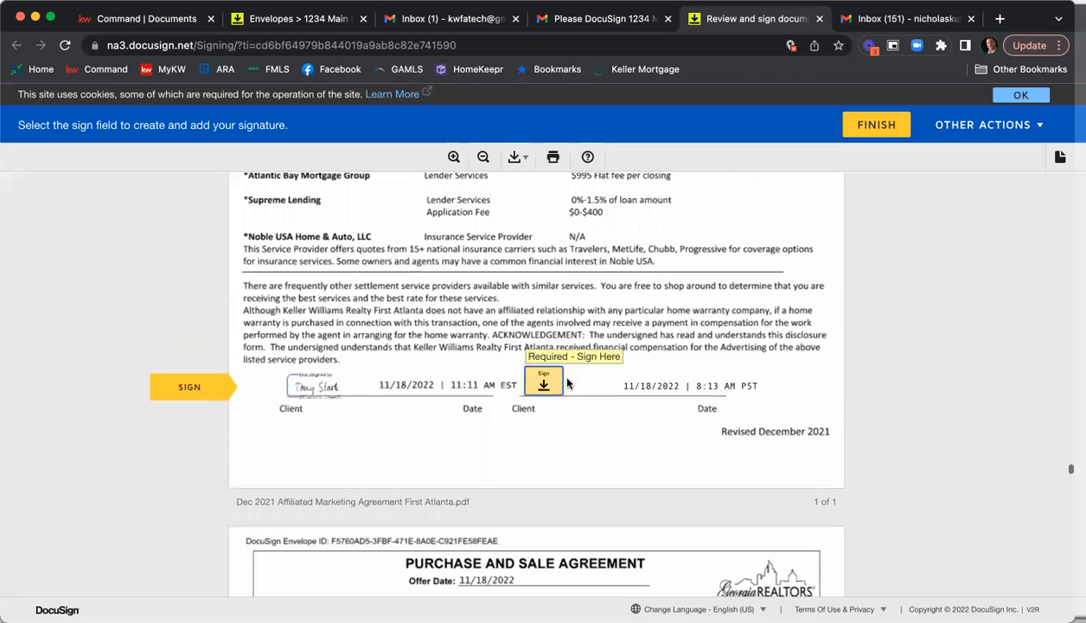
pyautogui.click(556, 371)
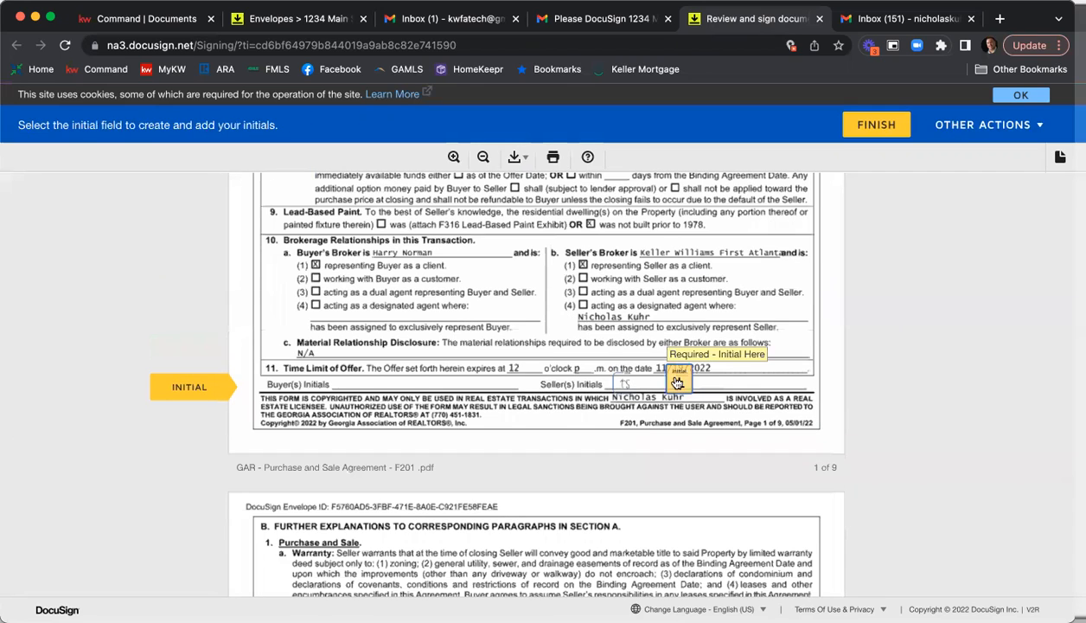
pyautogui.click(666, 377)
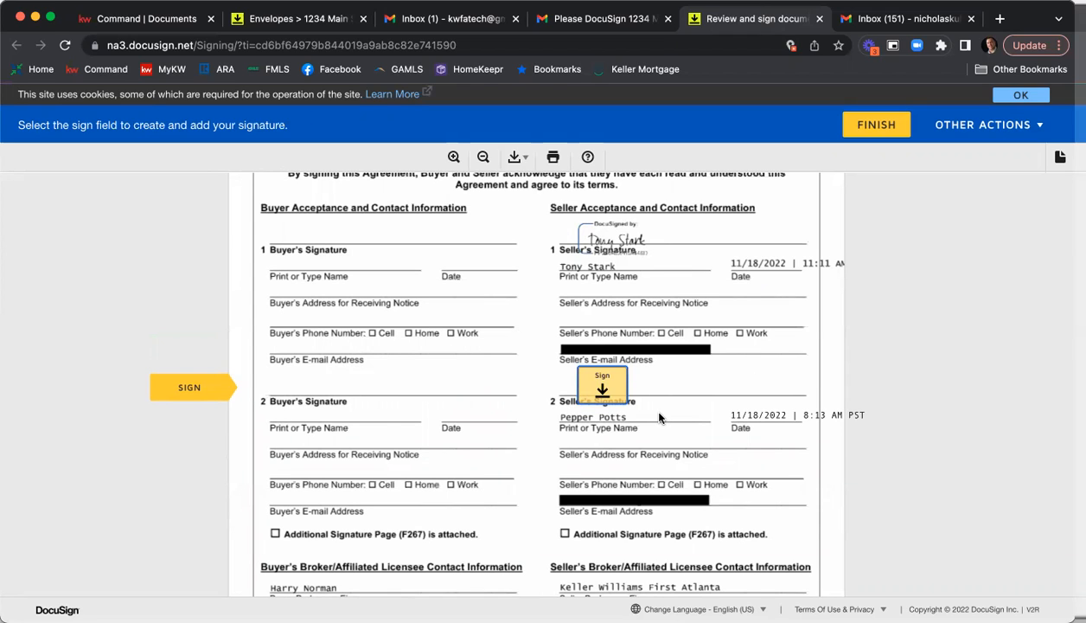
pyautogui.click(603, 389)
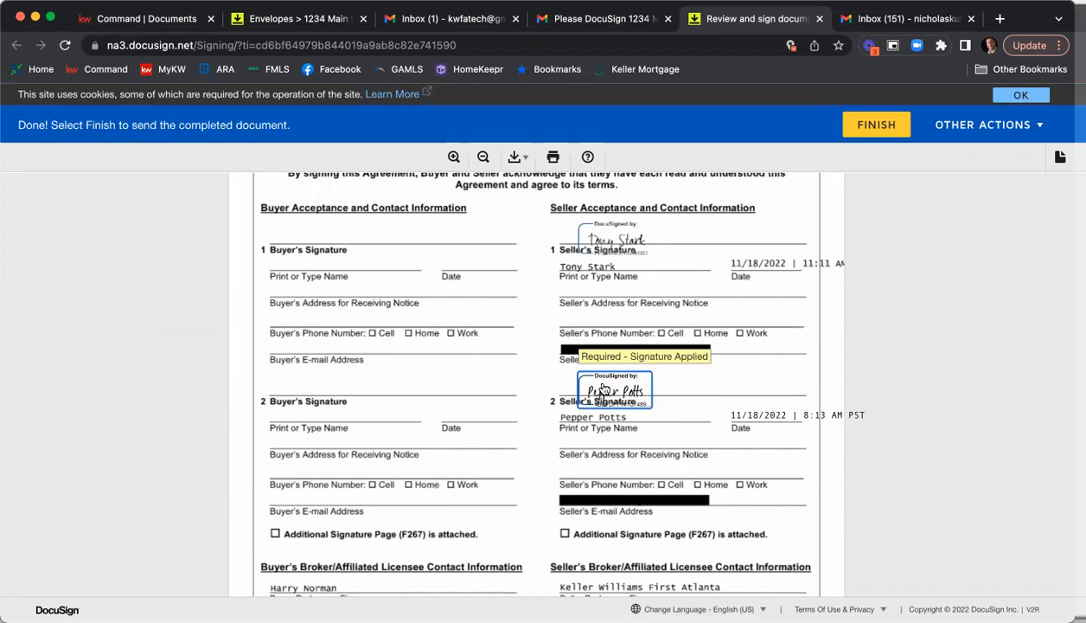
# Finish the second seller's signing without logging in to DocuSign, and return to that seller's Gmail inbox.
pyautogui.scroll(-10, 706, 274)
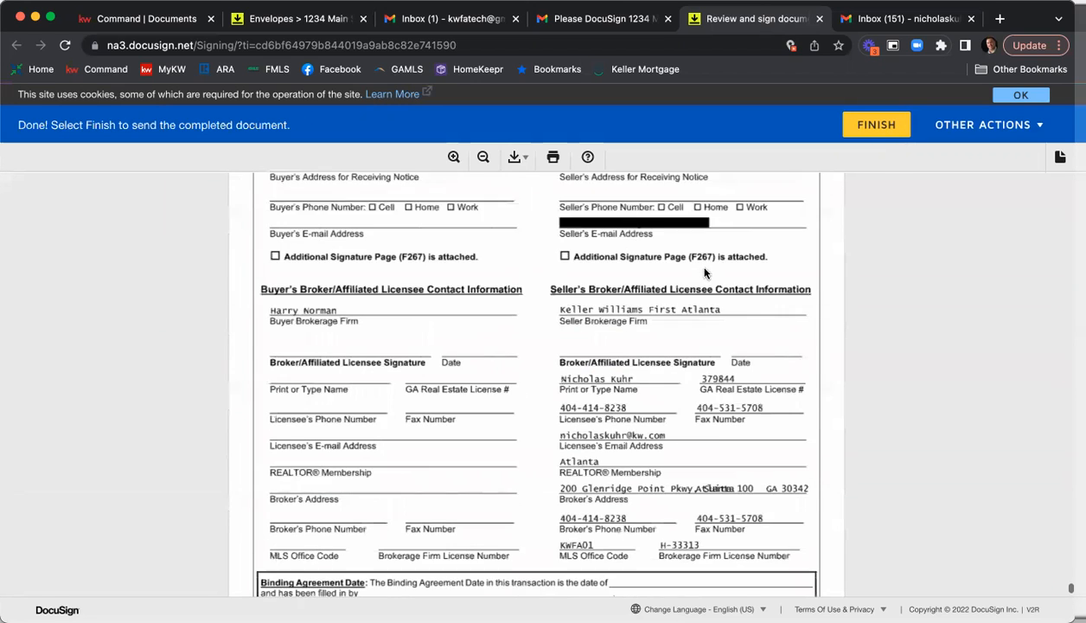
pyautogui.click(538, 516)
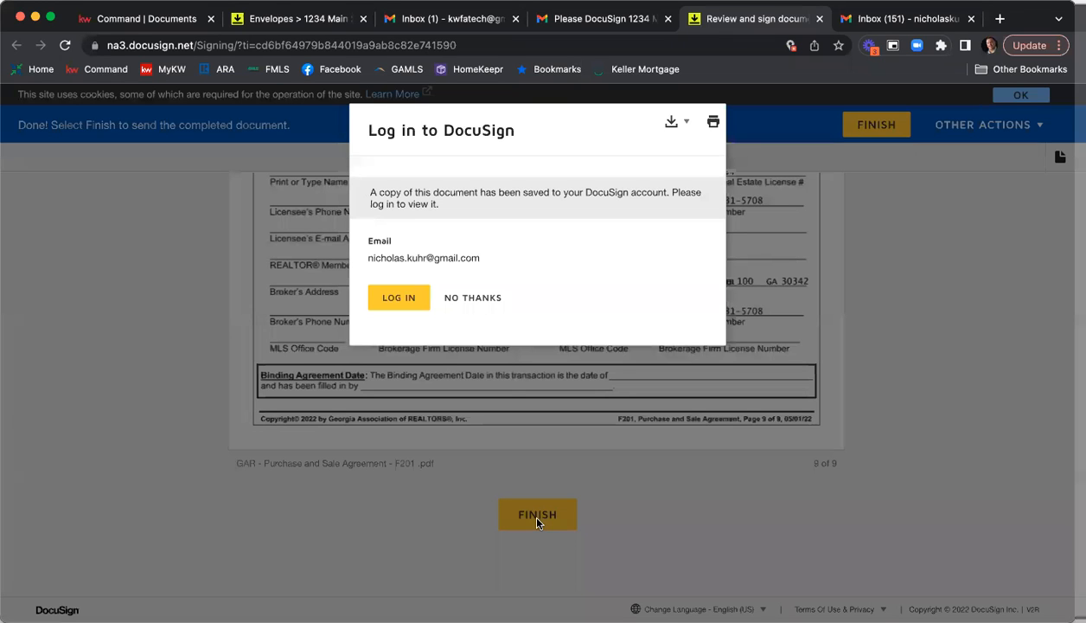
pyautogui.click(482, 297)
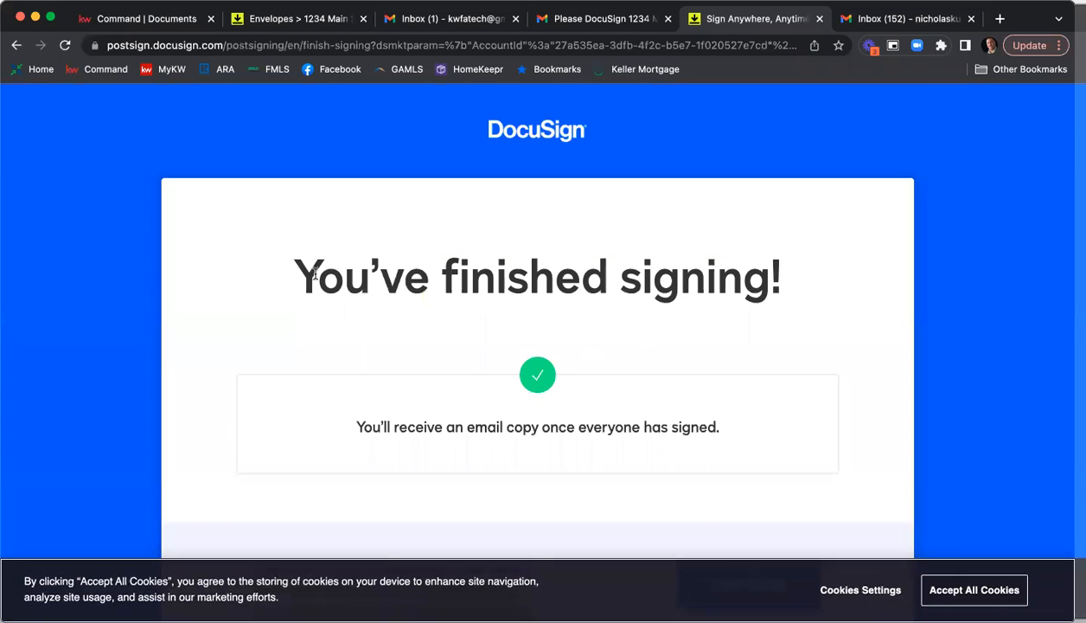
pyautogui.click(819, 18)
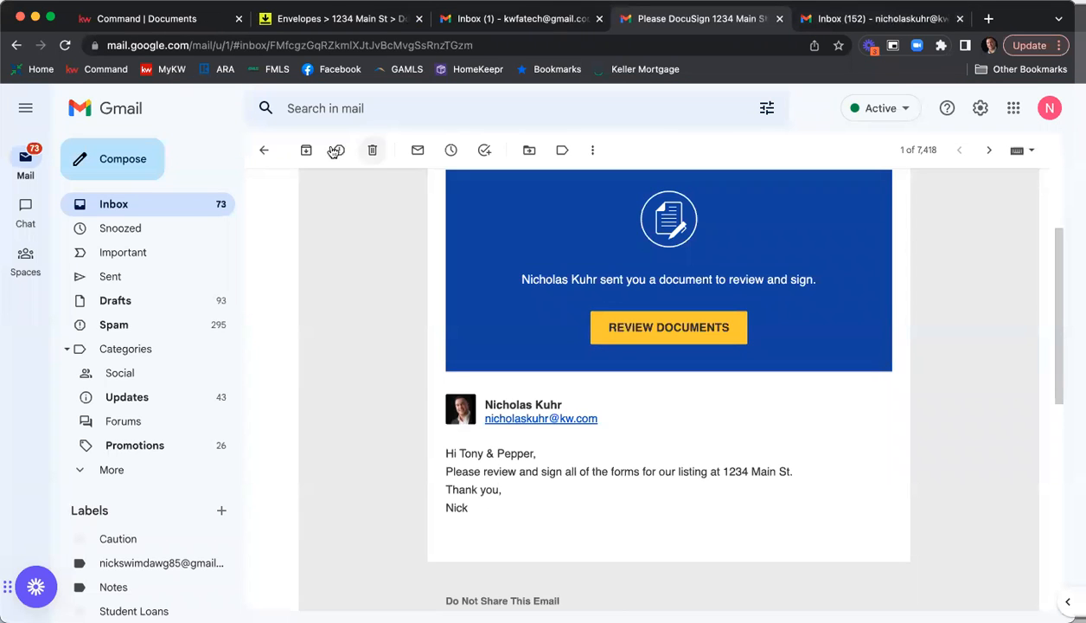
pyautogui.click(263, 150)
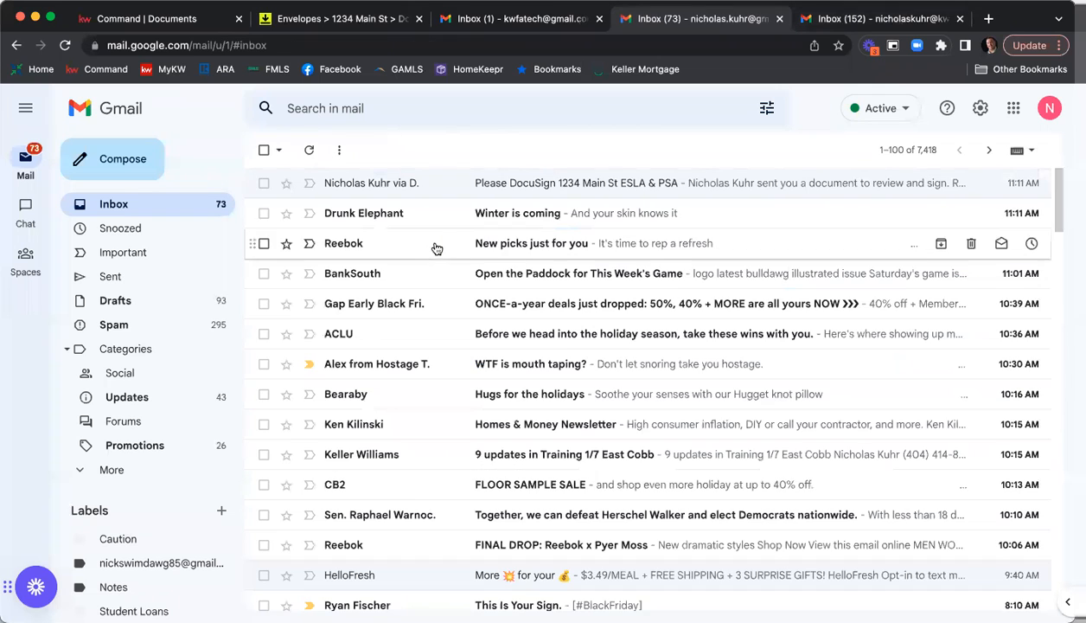
# Switch to the agent's Keller Williams inbox and open the documents for review from the new DocuSign request e-mail.
pyautogui.click(841, 20)
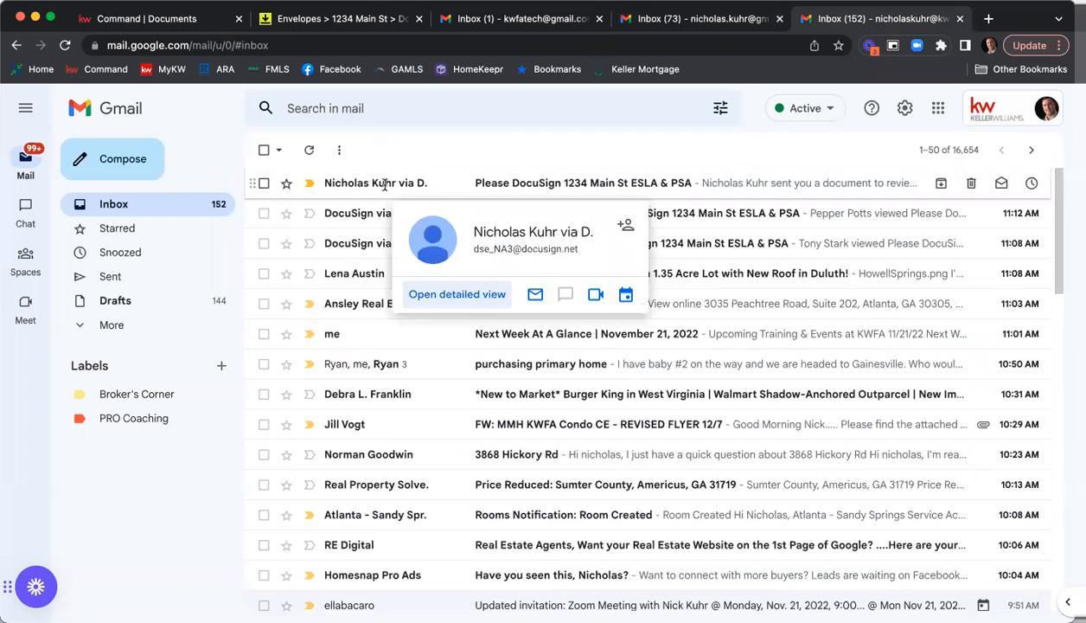
pyautogui.click(384, 185)
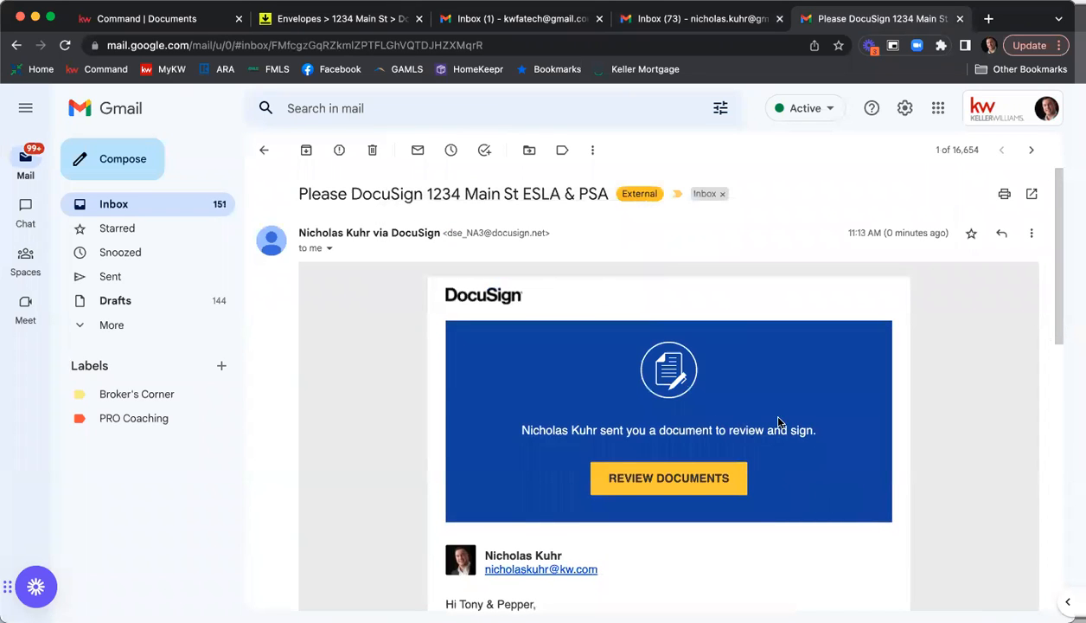
pyautogui.scroll(-3, 778, 422)
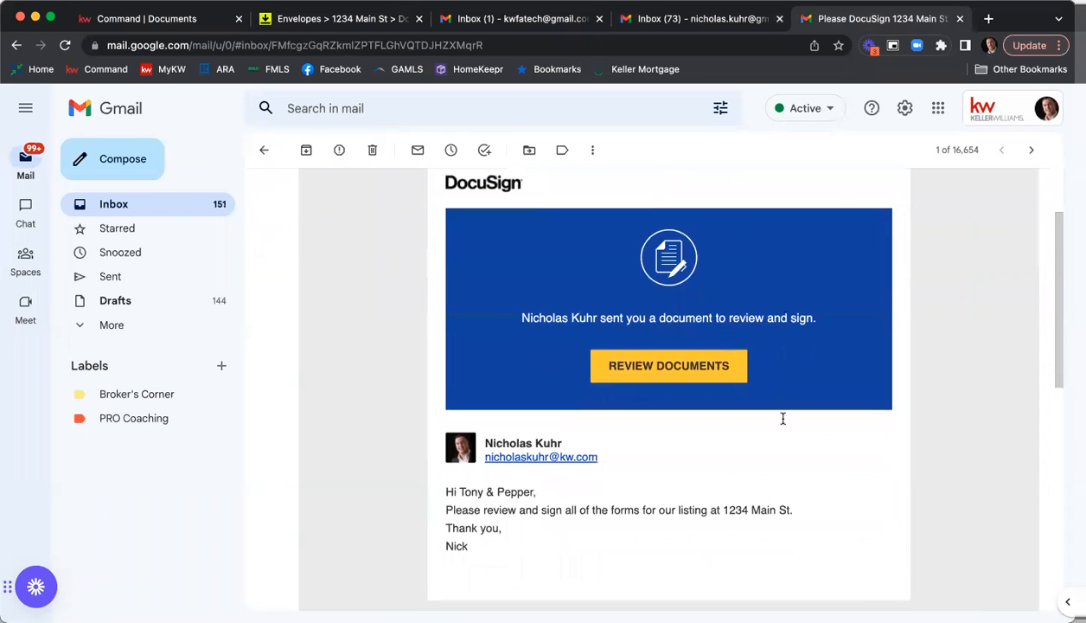
pyautogui.click(674, 346)
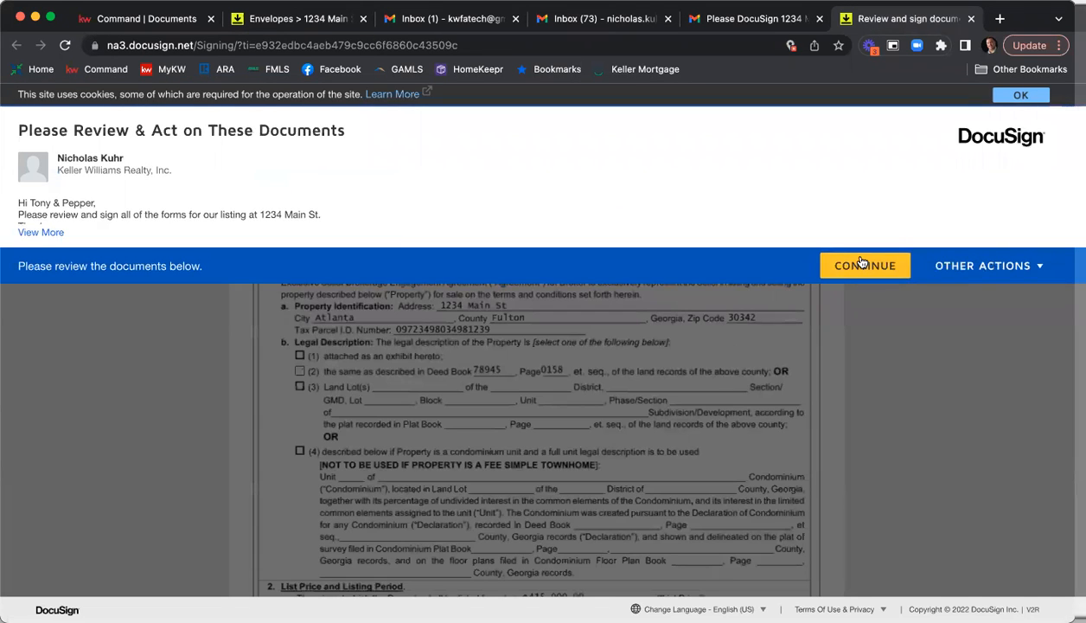
# Sign the Exclusive Seller Brokerage Engagement Agreement as the listing agent and enter the seller receipt time as 12 o'clock p.m.
pyautogui.click(861, 263)
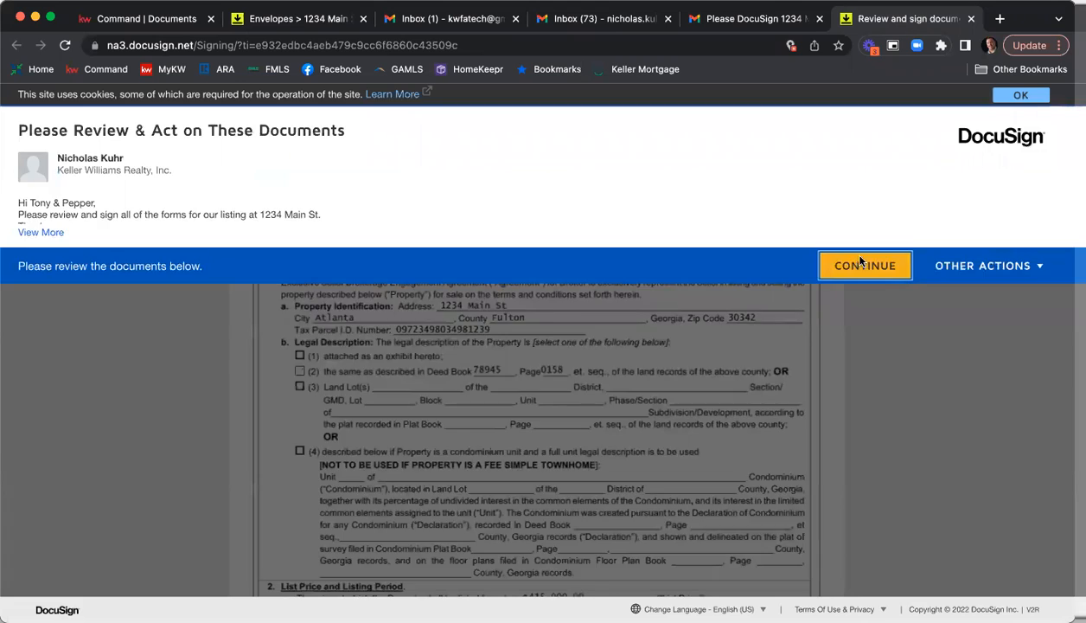
pyautogui.click(190, 217)
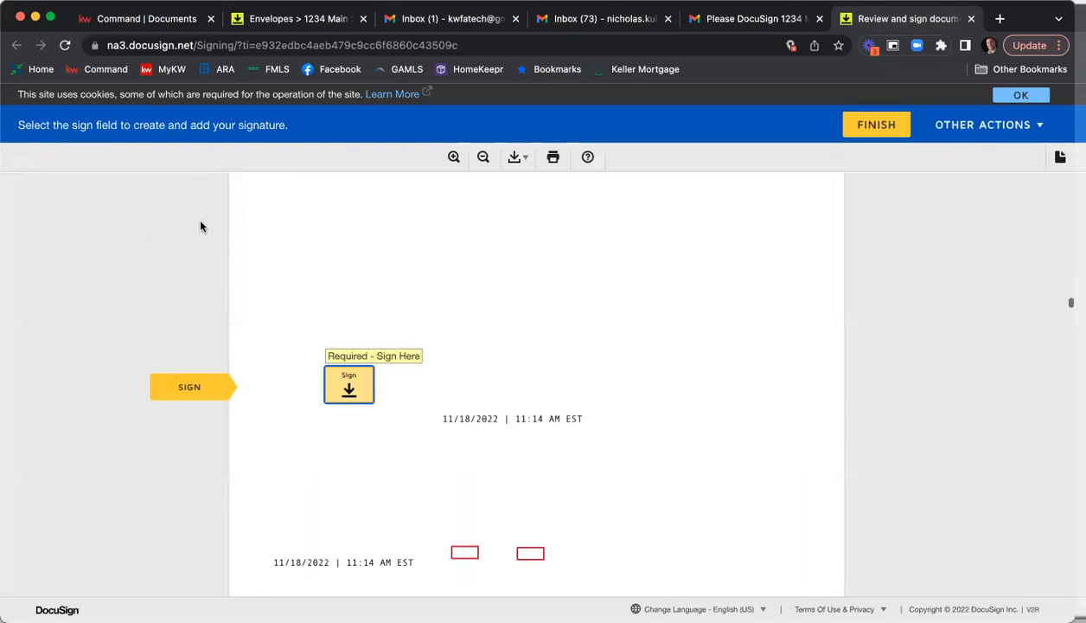
pyautogui.click(346, 382)
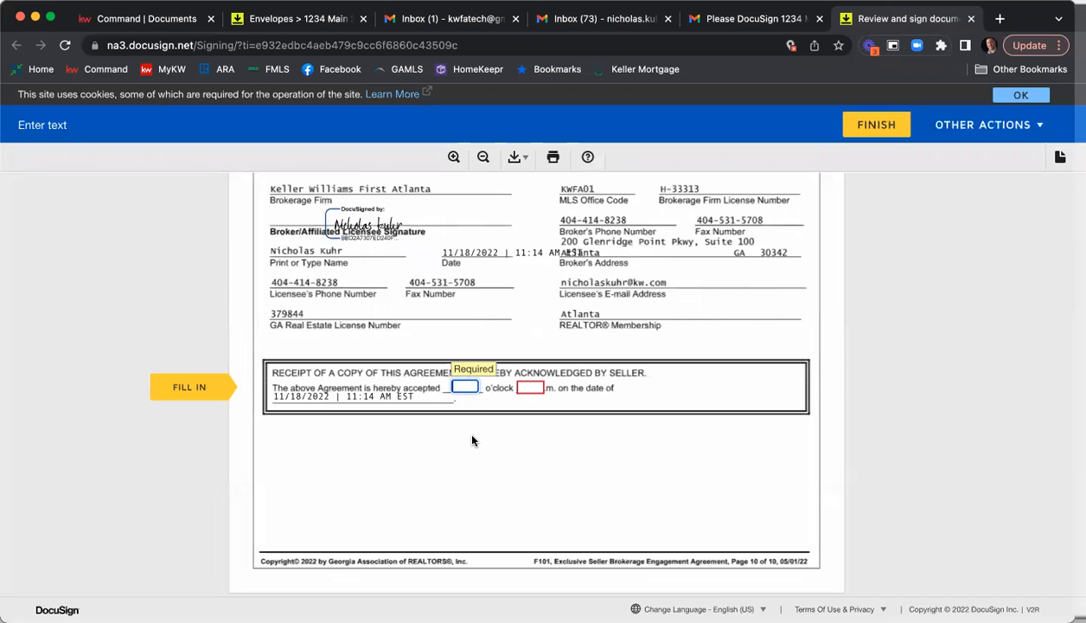
pyautogui.write('12')
pyautogui.press('Tab')
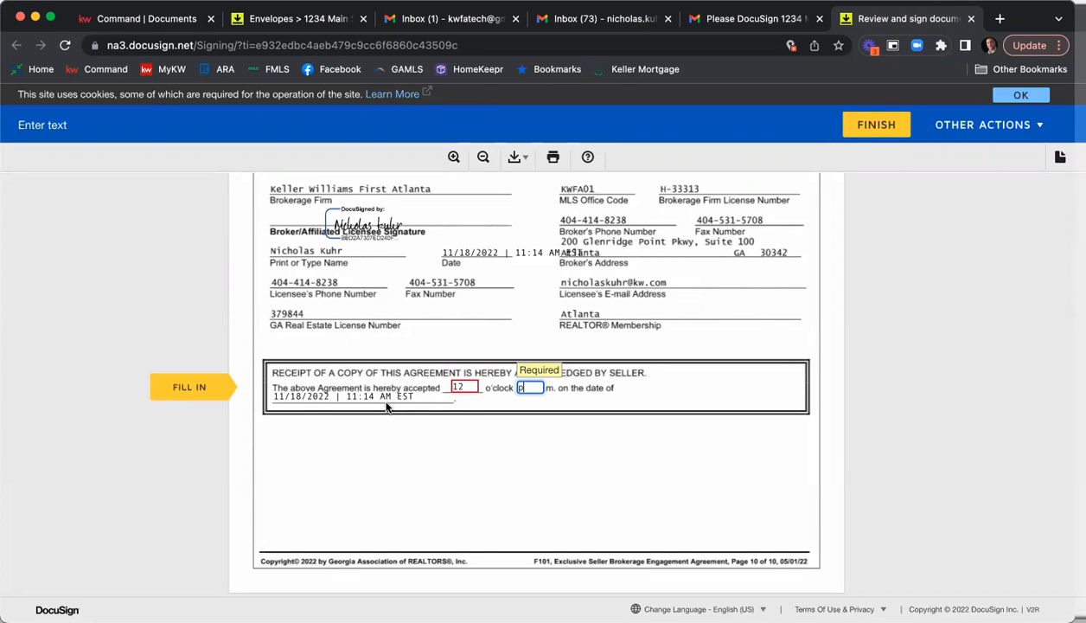
pyautogui.click(201, 383)
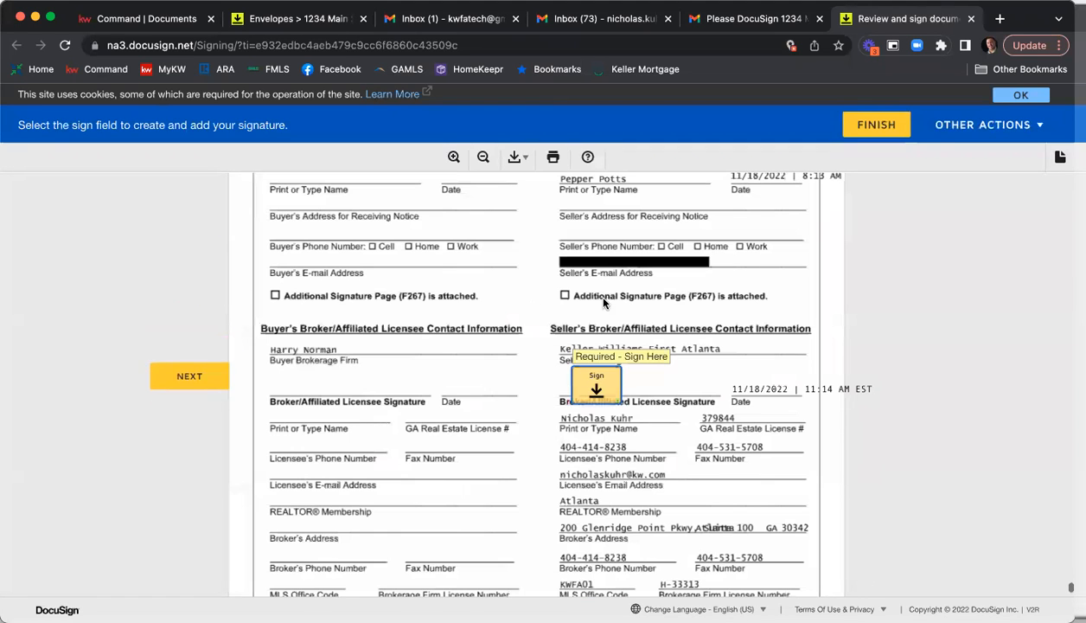
# Sign the Purchase and Sale Agreement as the seller's agent and finish signing without logging in to DocuSign.
pyautogui.click(596, 385)
pyautogui.scroll(-3, 706, 367)
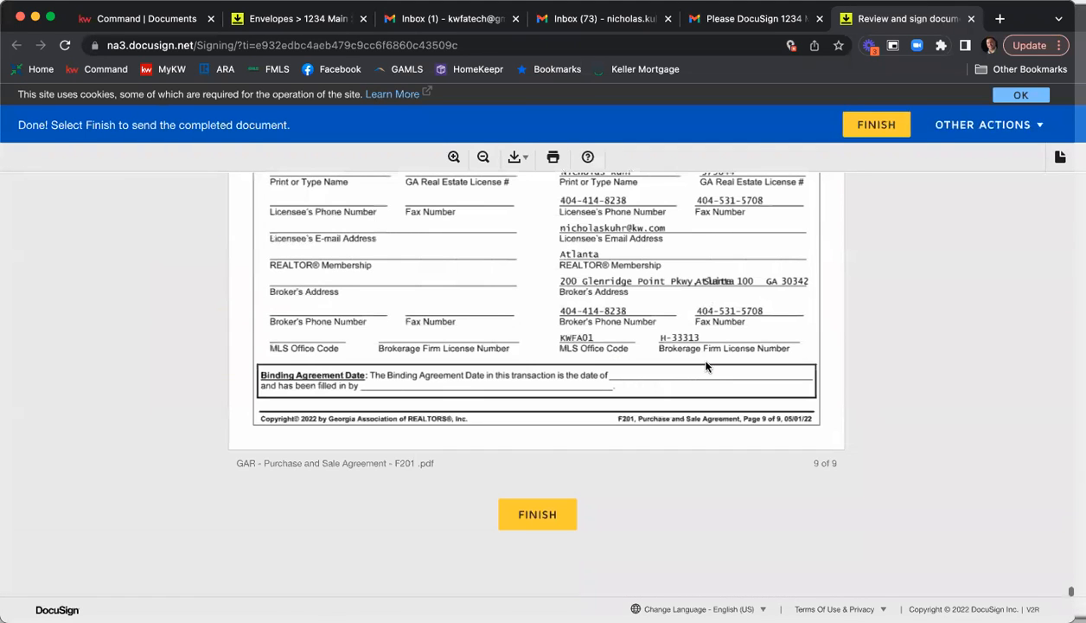
pyautogui.click(547, 516)
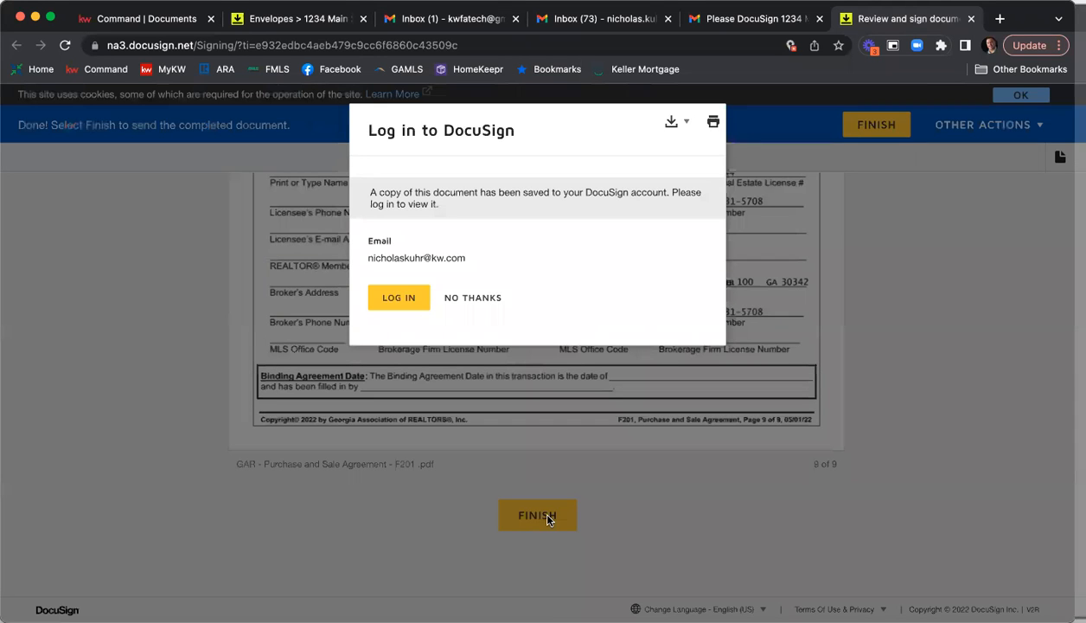
pyautogui.click(472, 301)
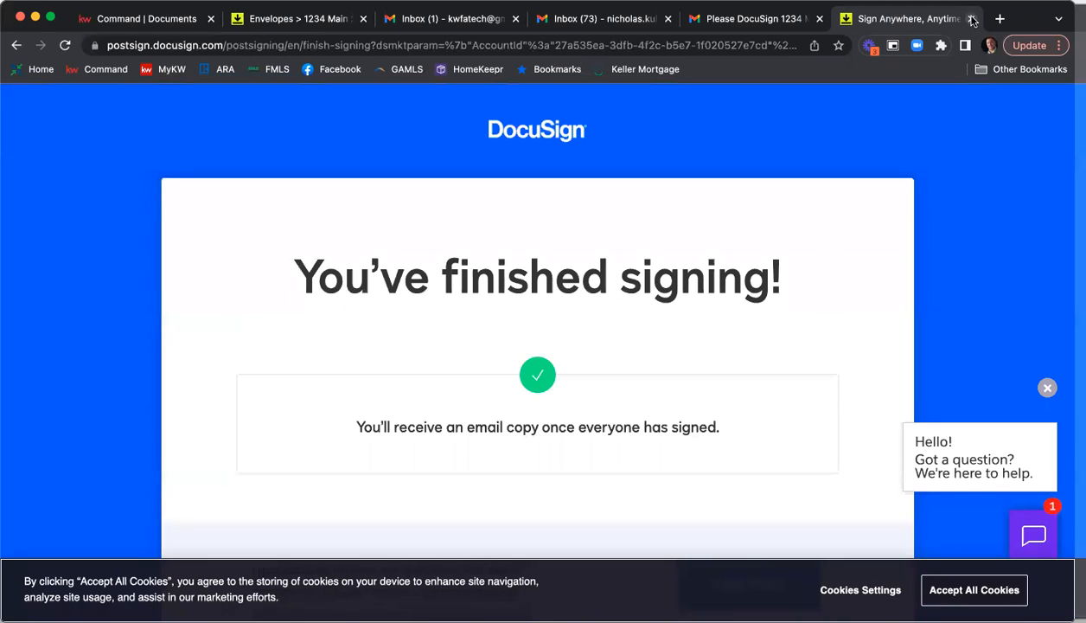
pyautogui.click(972, 19)
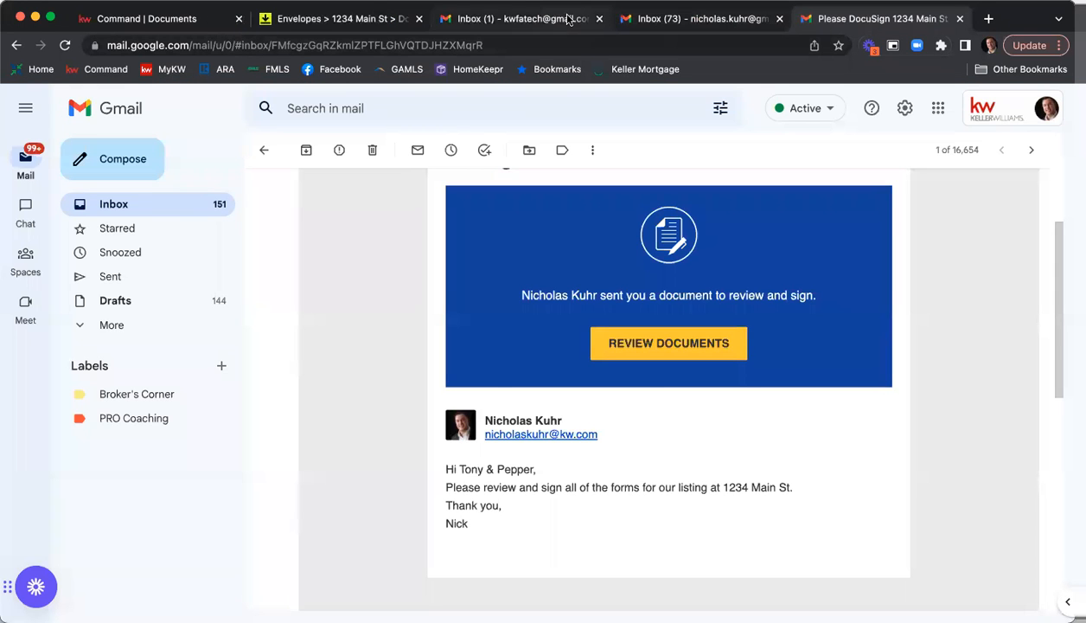
# Open the completed-envelope e-mail for 1234 Main St in the first seller's Gmail inbox and view its attachments.
pyautogui.click(523, 18)
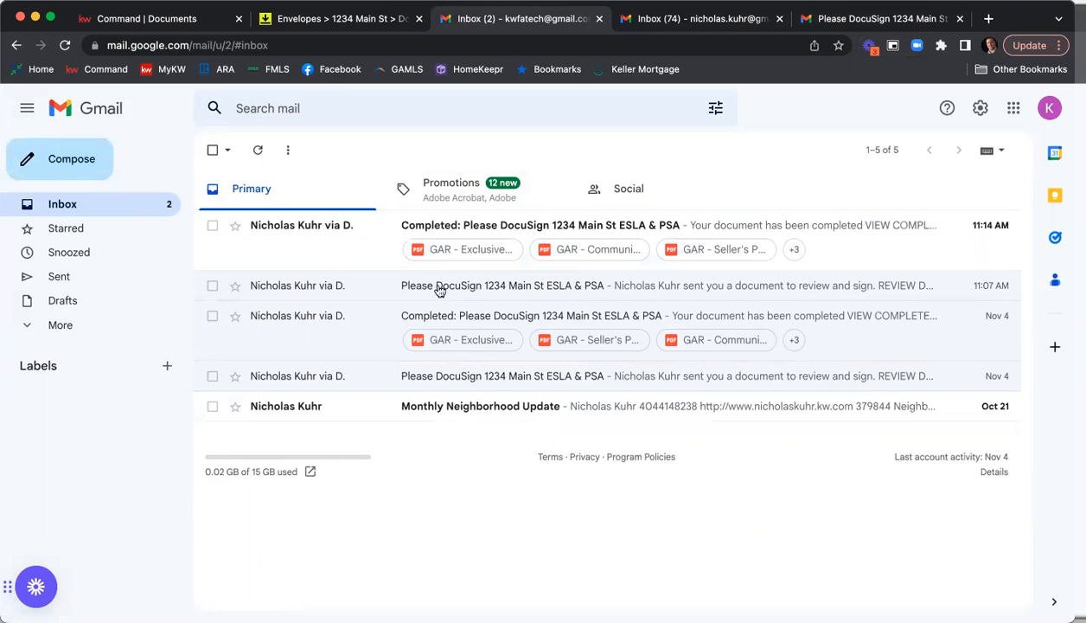
pyautogui.click(437, 227)
pyautogui.scroll(-4, 811, 351)
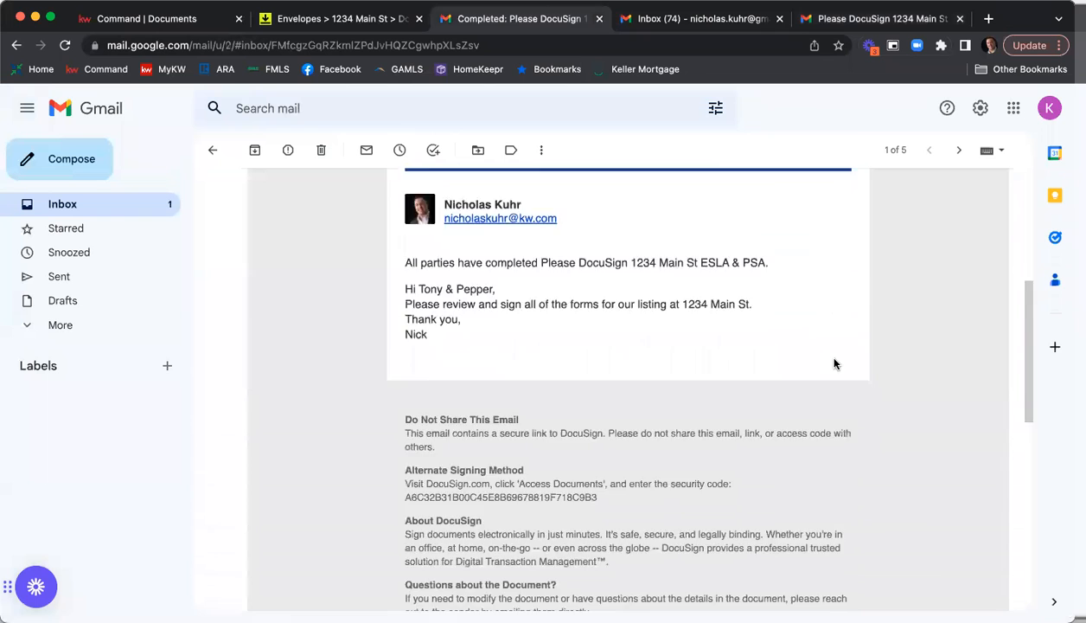
pyautogui.scroll(-8, 835, 363)
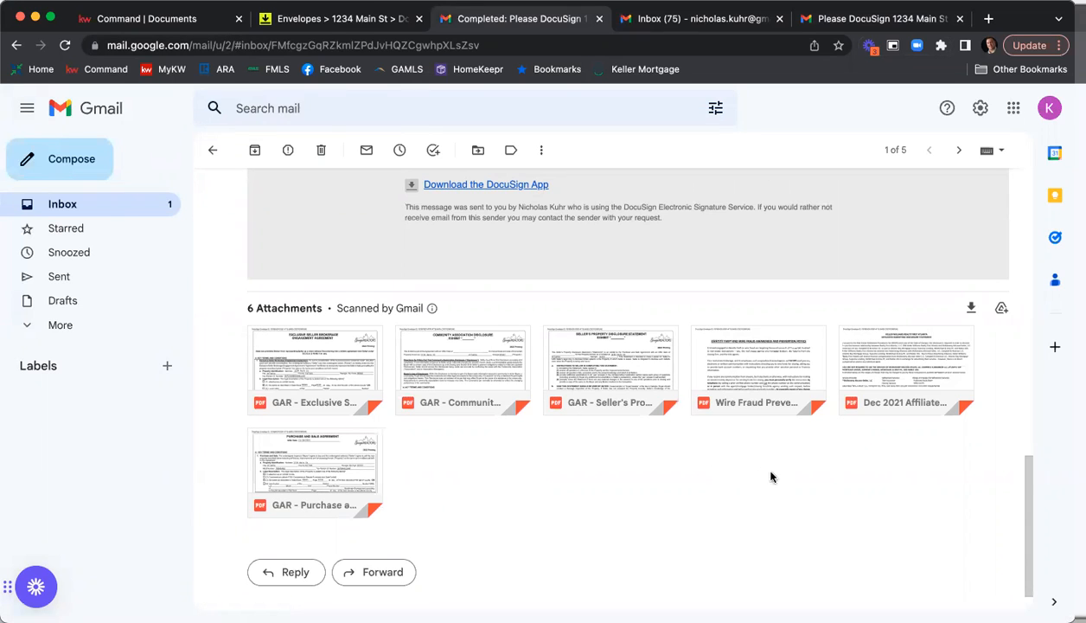
# Preview the attached Exclusive Seller Listing Agreement and check its pages through to the signatures and acceptance receipt.
pyautogui.click(322, 374)
pyautogui.scroll(-20, 593, 351)
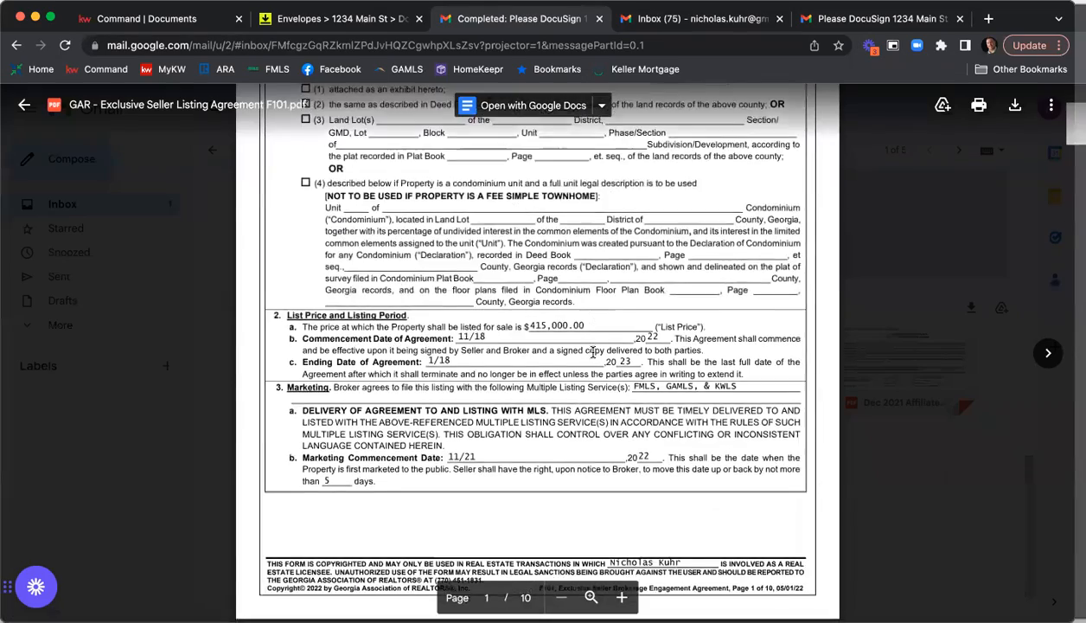
pyautogui.scroll(-20, 596, 354)
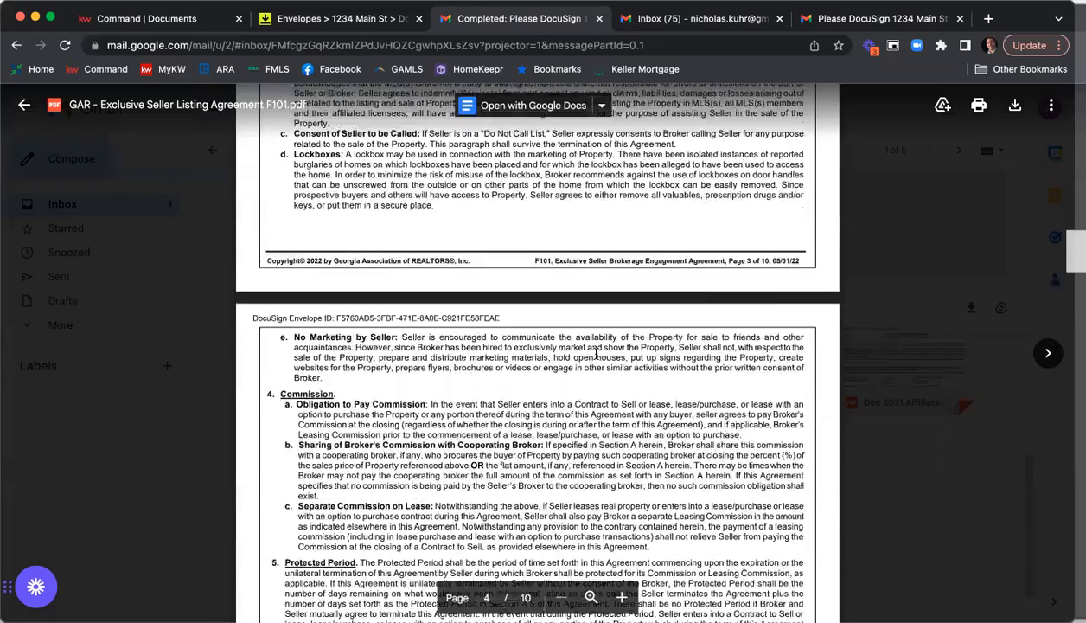
pyautogui.scroll(-20, 596, 354)
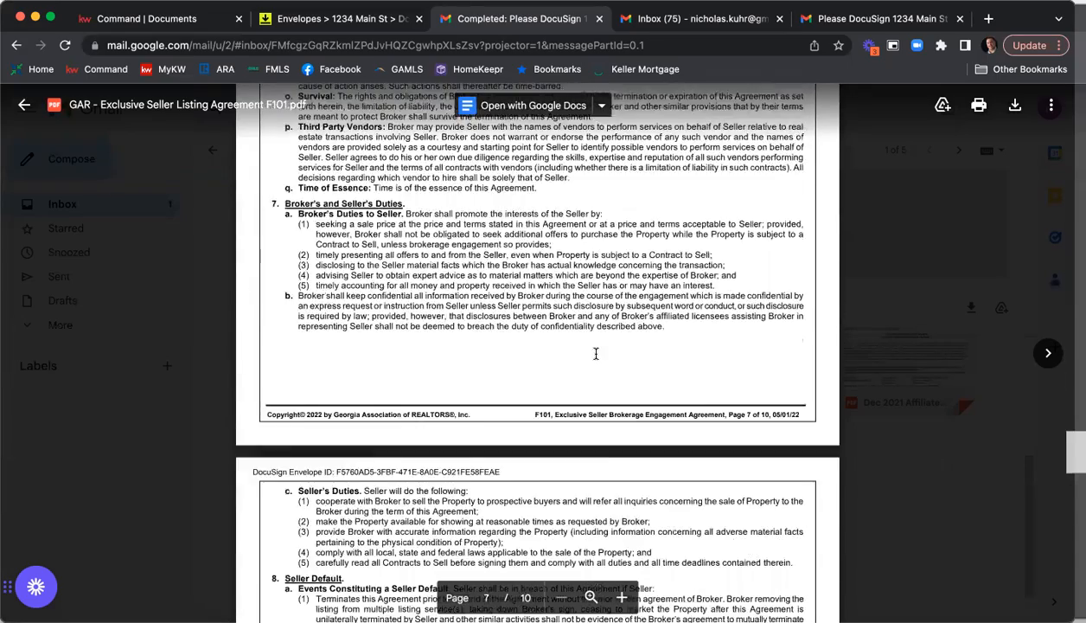
pyautogui.scroll(-10, 476, 240)
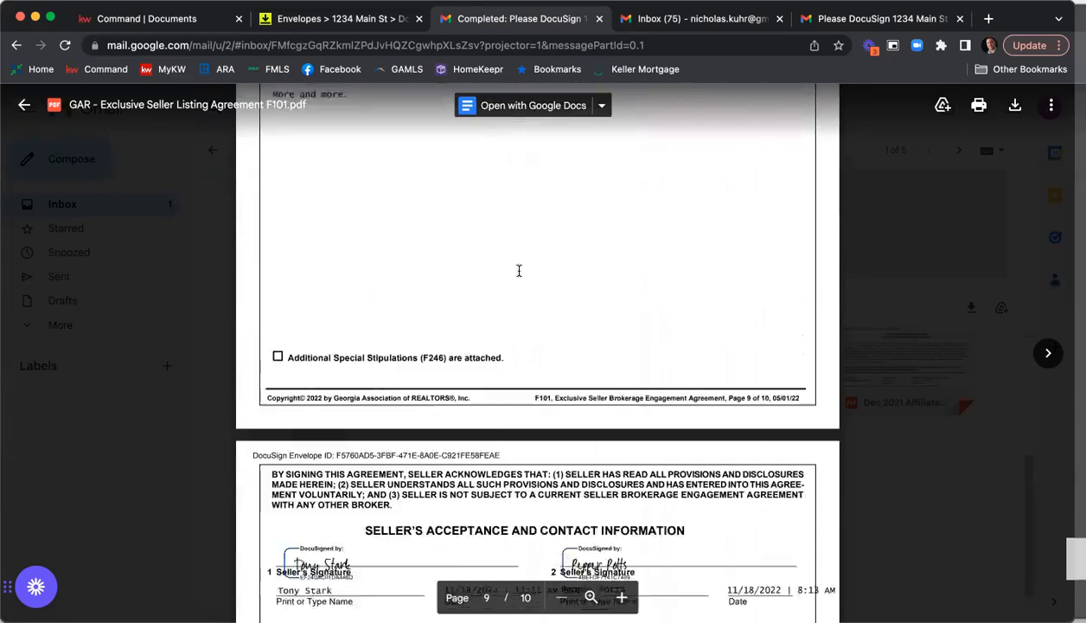
pyautogui.scroll(-2, 608, 315)
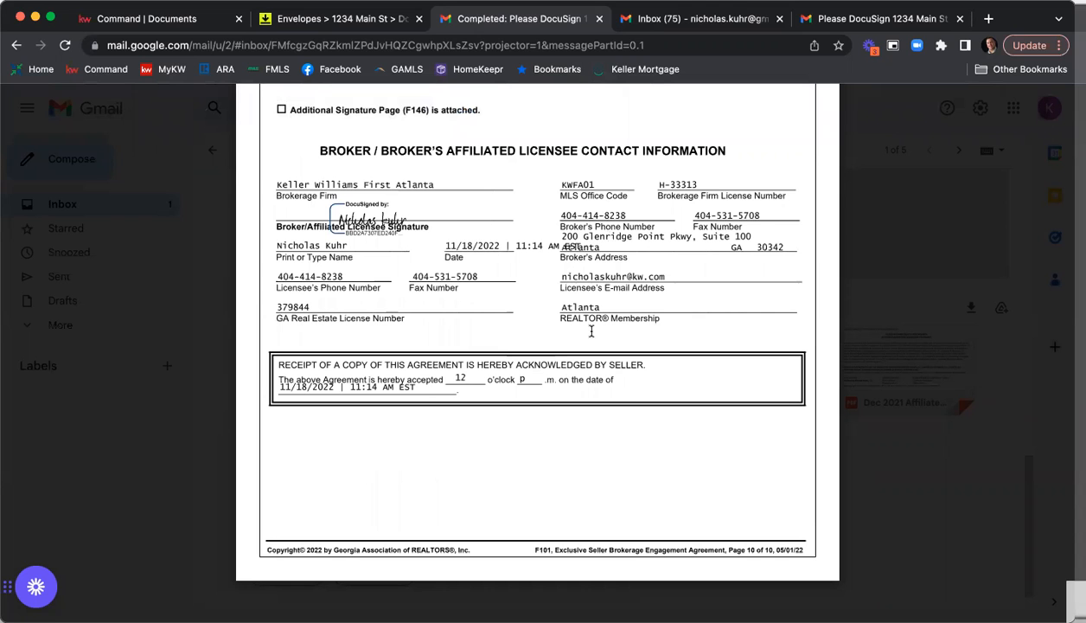
pyautogui.click(861, 464)
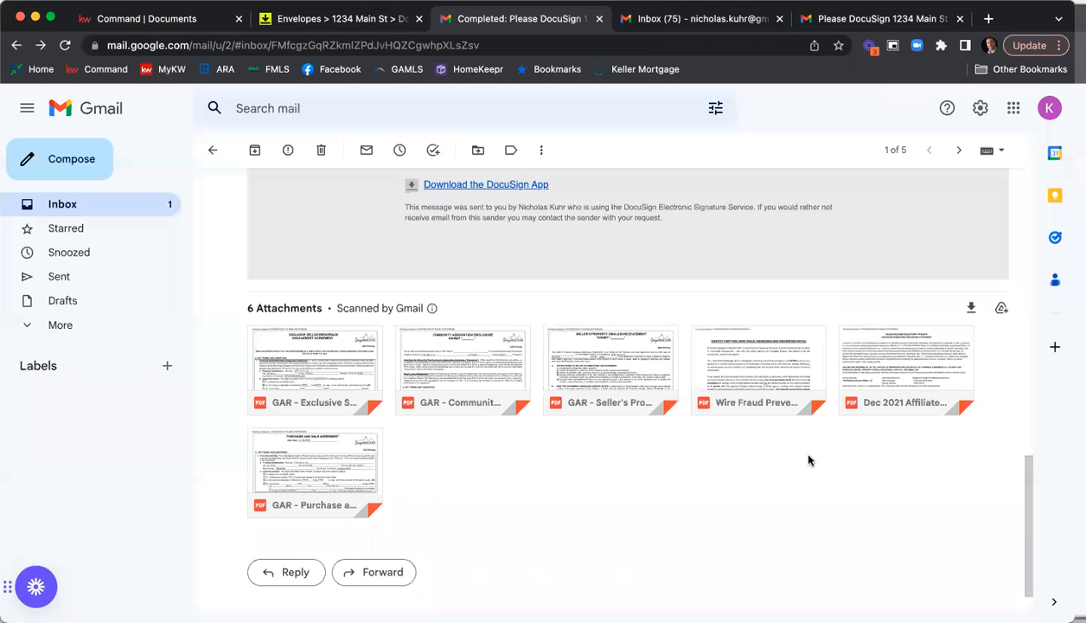
# Switch to DocuSign Rooms, refresh the envelope list, and look through the listing room's documents for the signed copies.
pyautogui.click(336, 24)
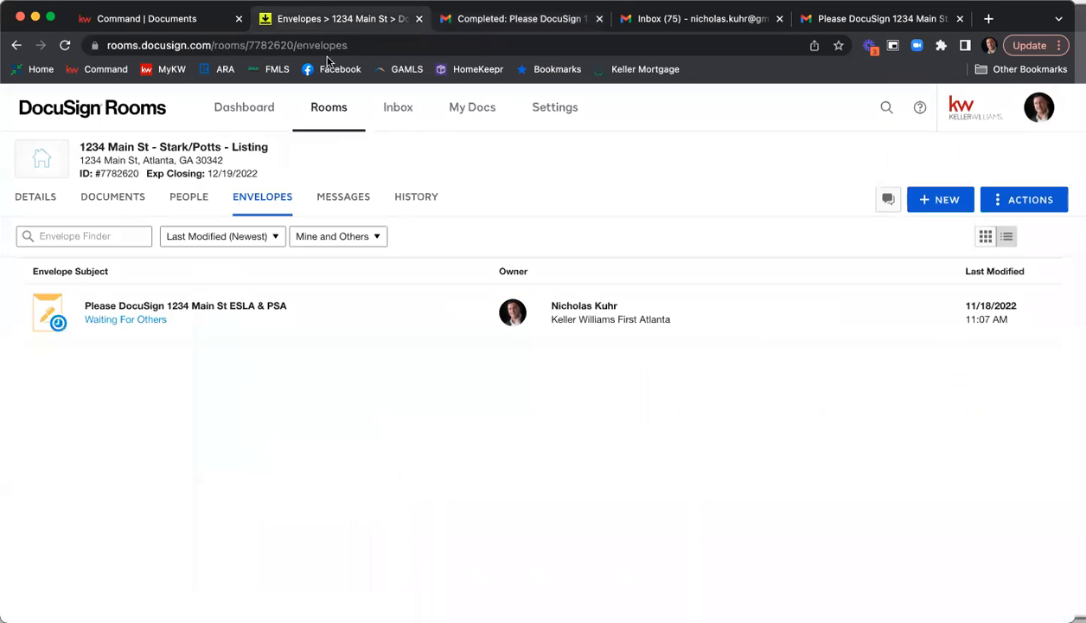
pyautogui.click(65, 45)
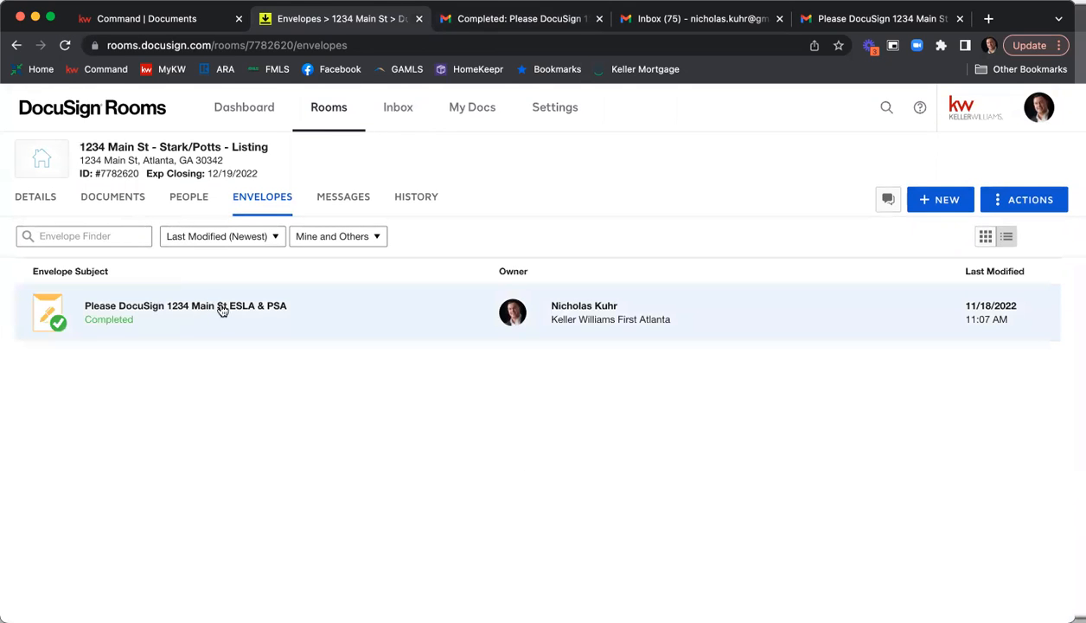
pyautogui.click(117, 203)
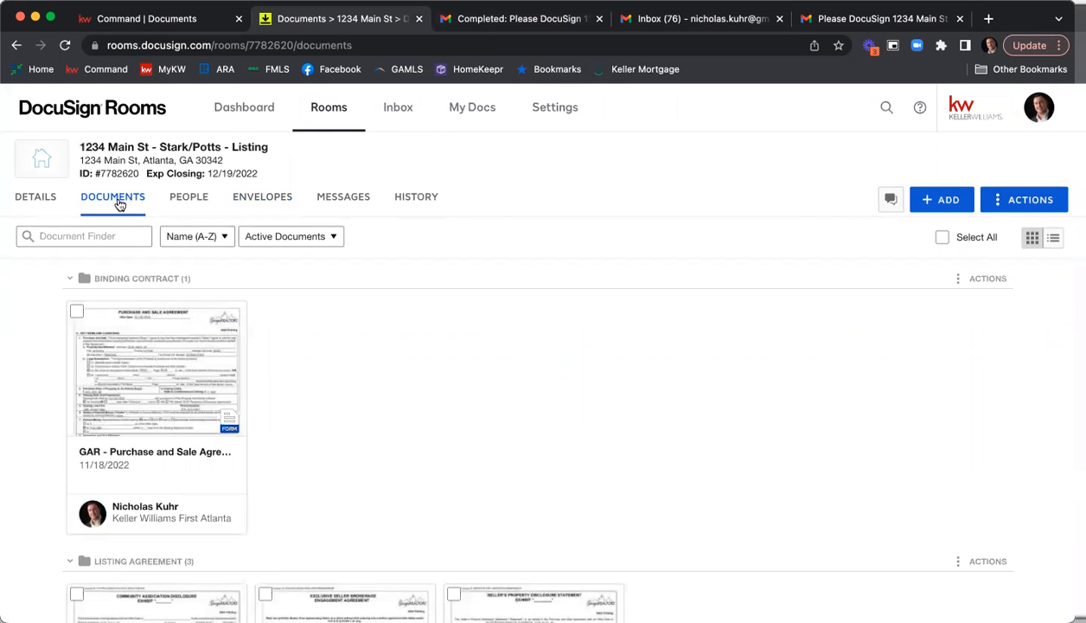
pyautogui.scroll(-5, 424, 286)
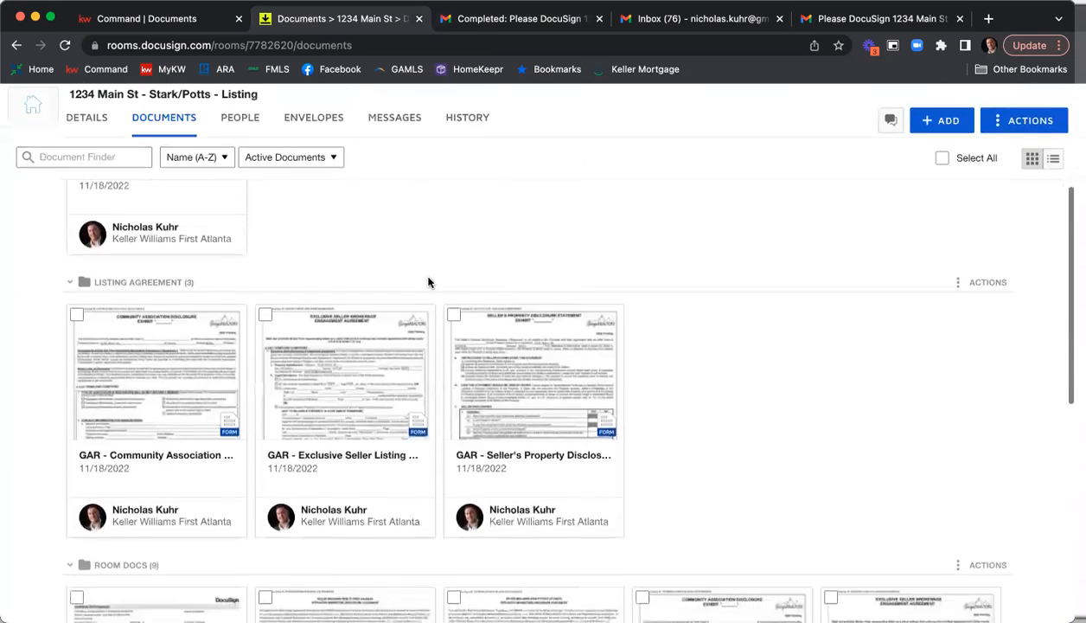
pyautogui.scroll(-5, 428, 282)
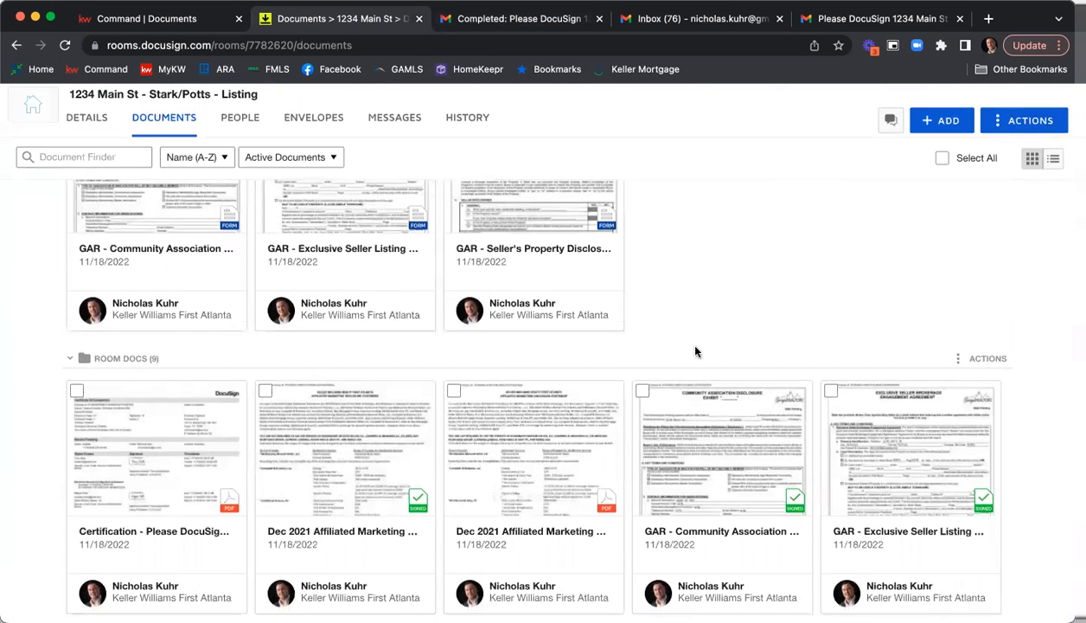
pyautogui.scroll(-3, 695, 350)
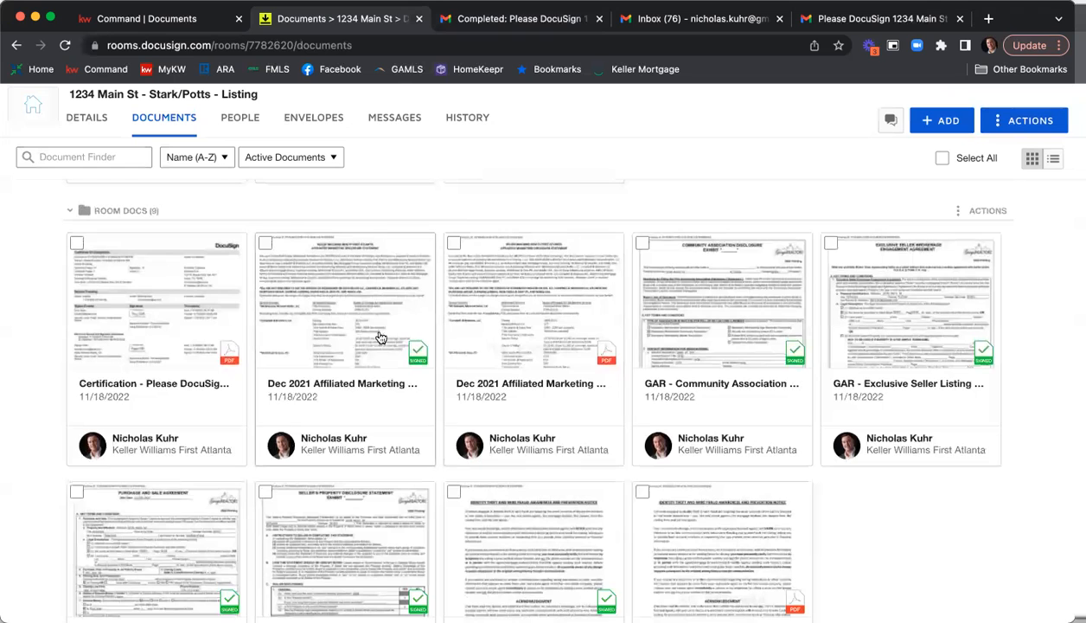
pyautogui.scroll(-2, 363, 342)
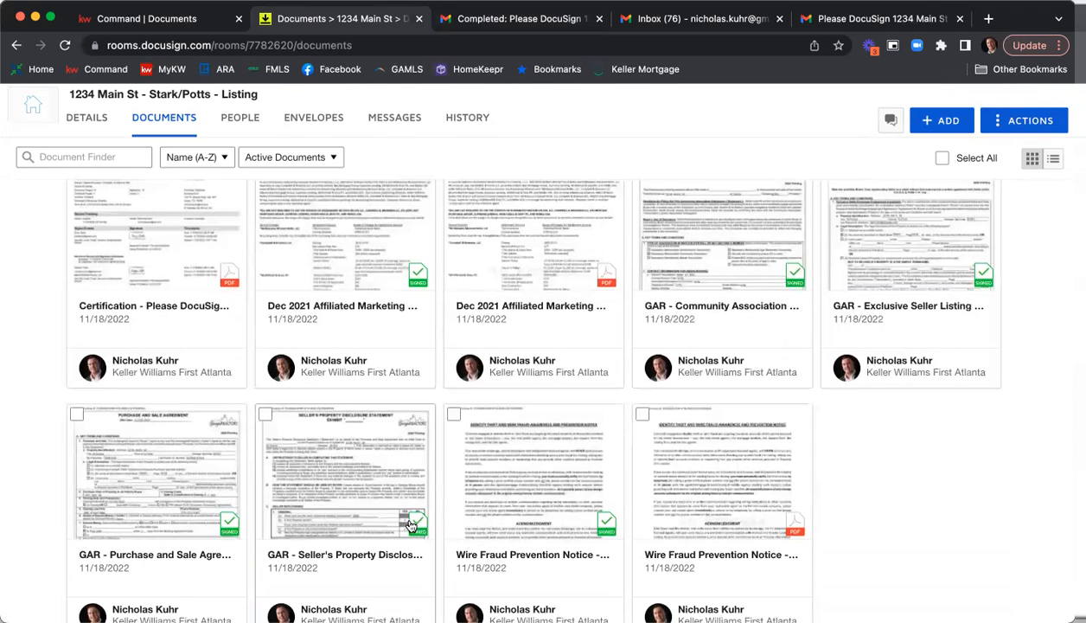
pyautogui.scroll(2, 413, 524)
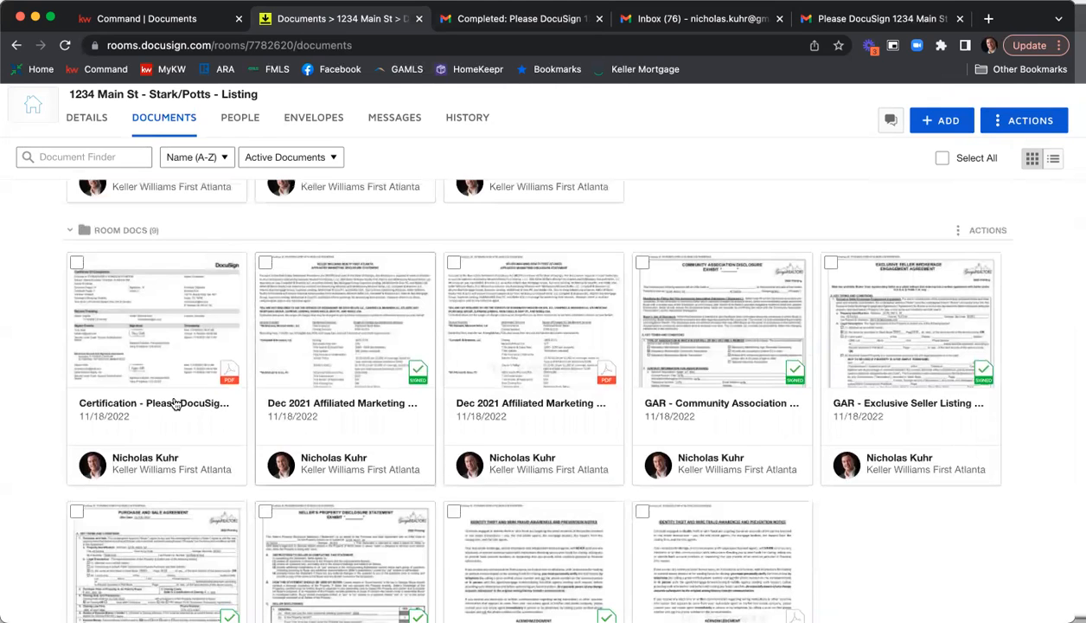
# Review the signer events and timestamps in the envelope's Certificate of Completion from the Room Docs folder.
pyautogui.click(172, 348)
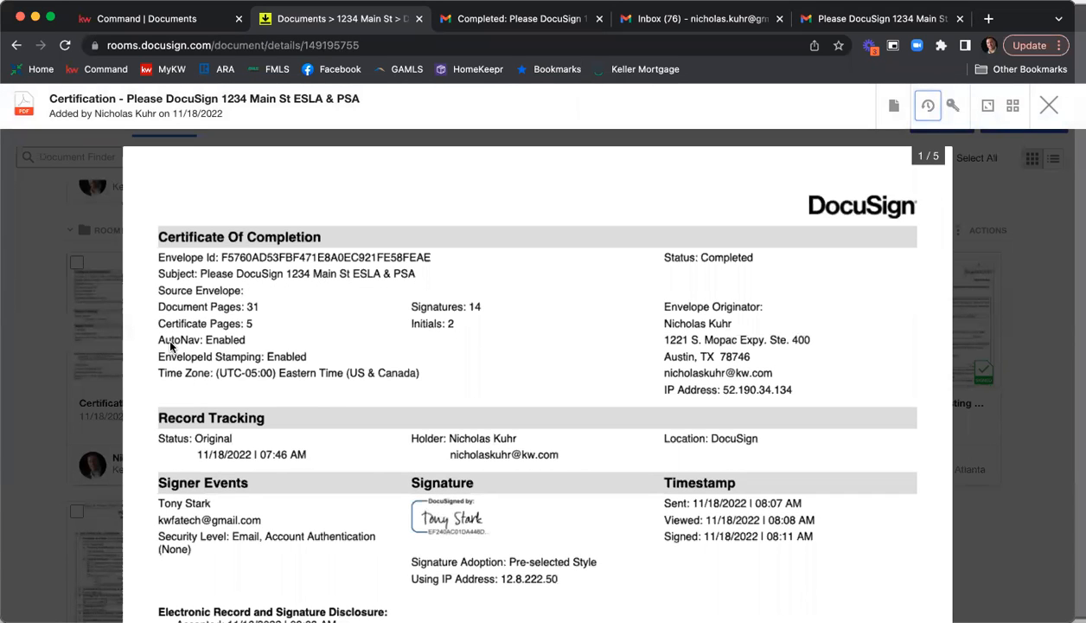
pyautogui.scroll(-5, 451, 325)
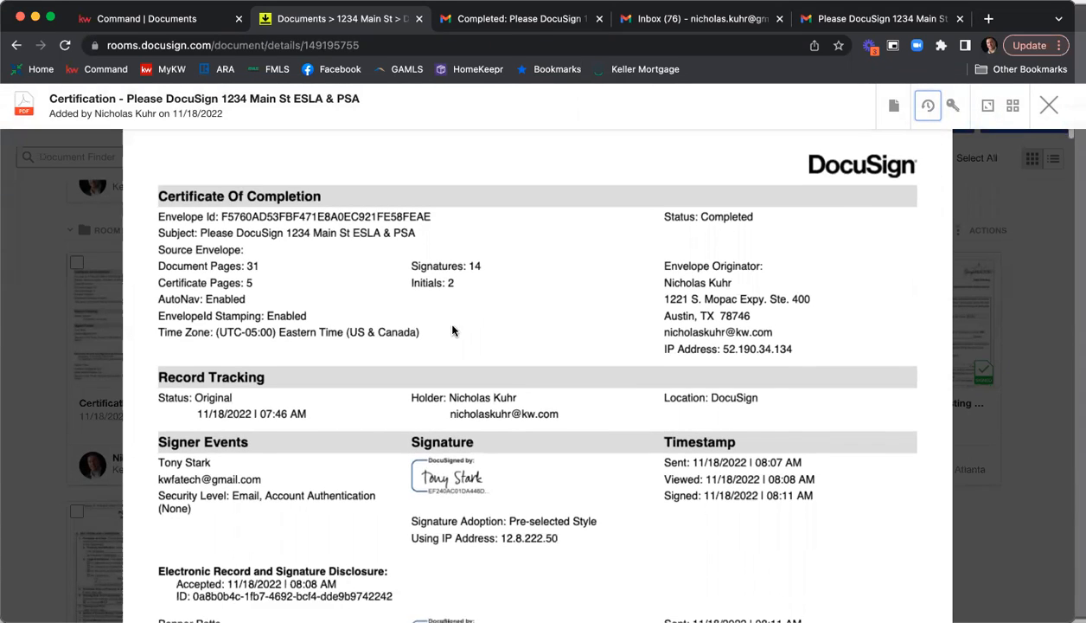
pyautogui.scroll(-2, 506, 391)
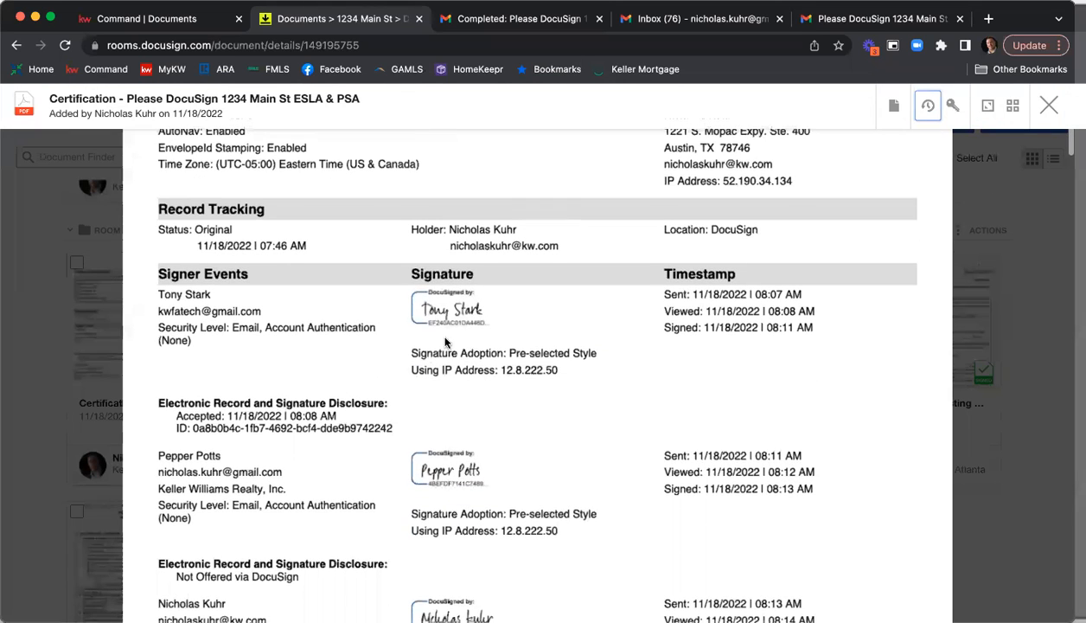
pyautogui.scroll(-4, 519, 368)
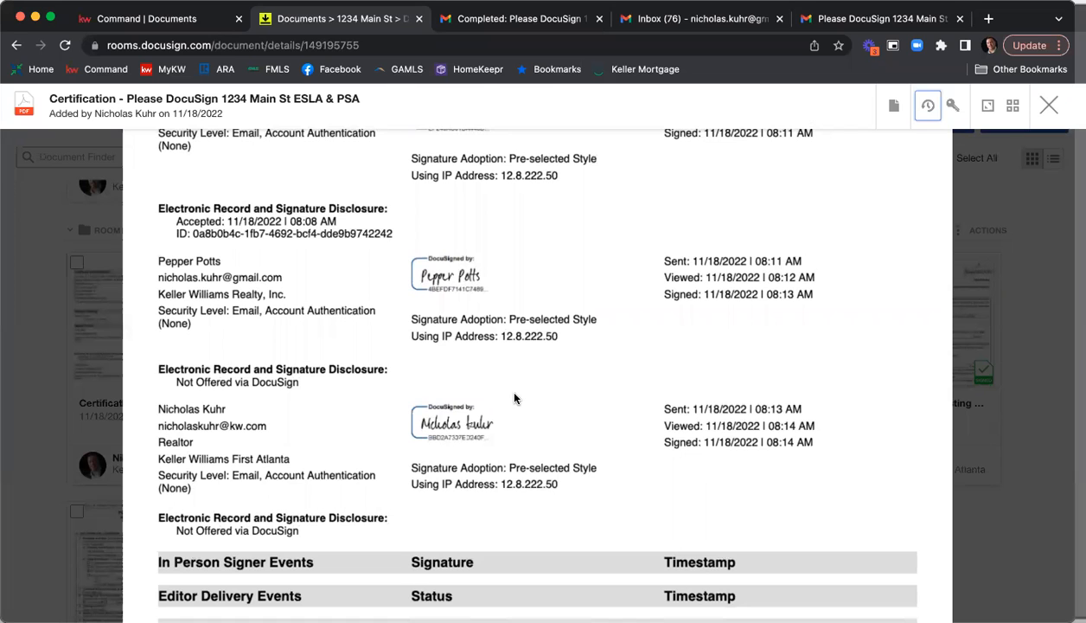
pyautogui.scroll(-4, 514, 395)
pyautogui.scroll(5, 513, 395)
pyautogui.click(1050, 108)
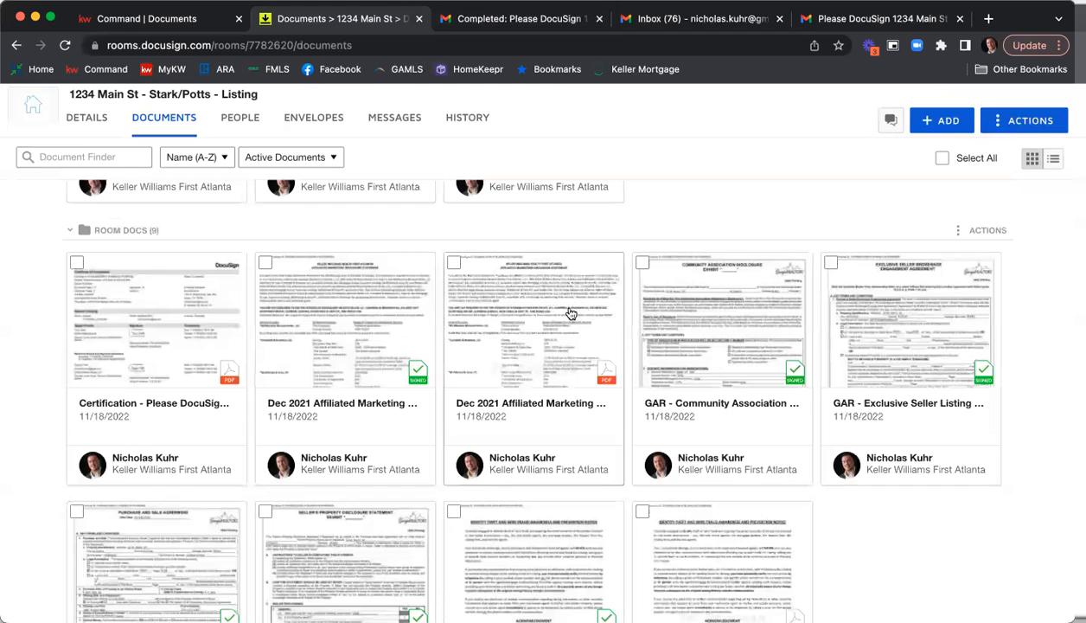
# Move every Room Docs document except the completion certificate and the Purchase and Sale Agreement to the current room's Listing Agreement folder.
pyautogui.click(267, 268)
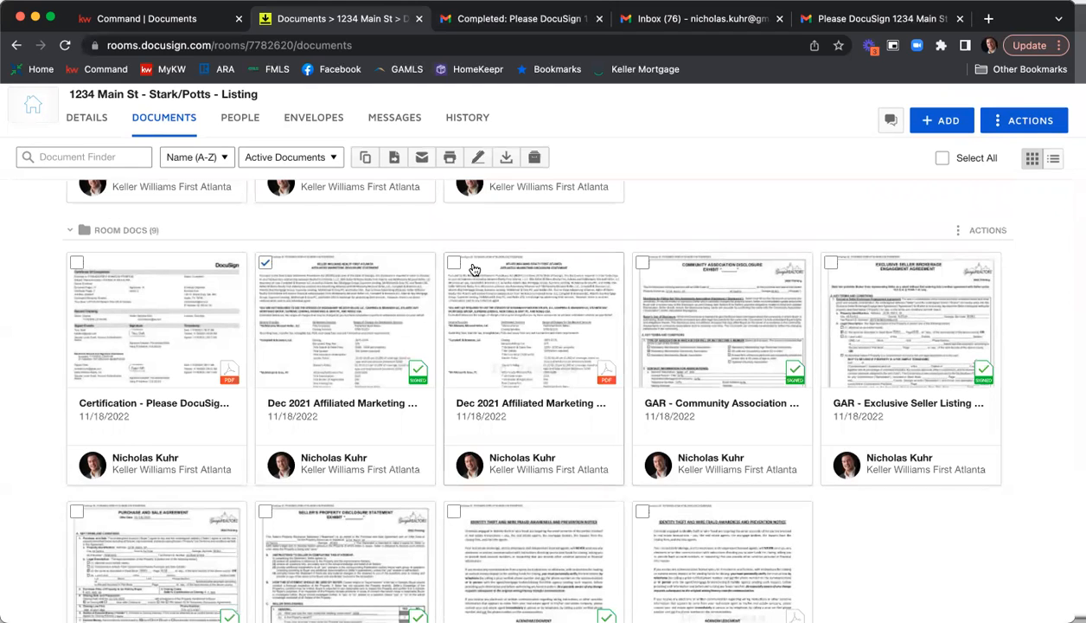
pyautogui.click(454, 263)
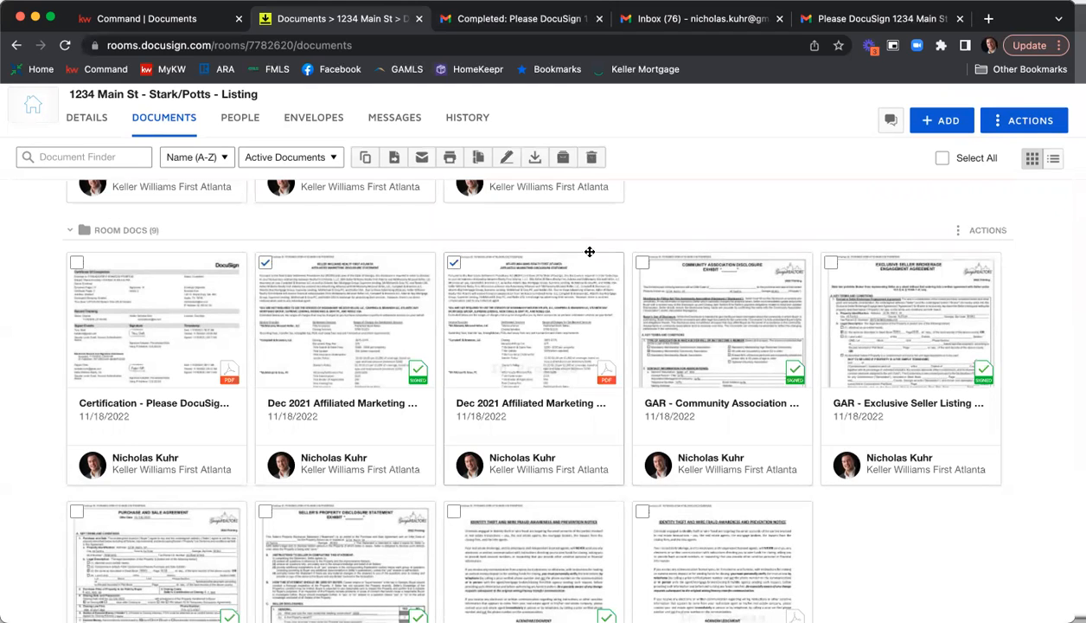
pyautogui.click(642, 263)
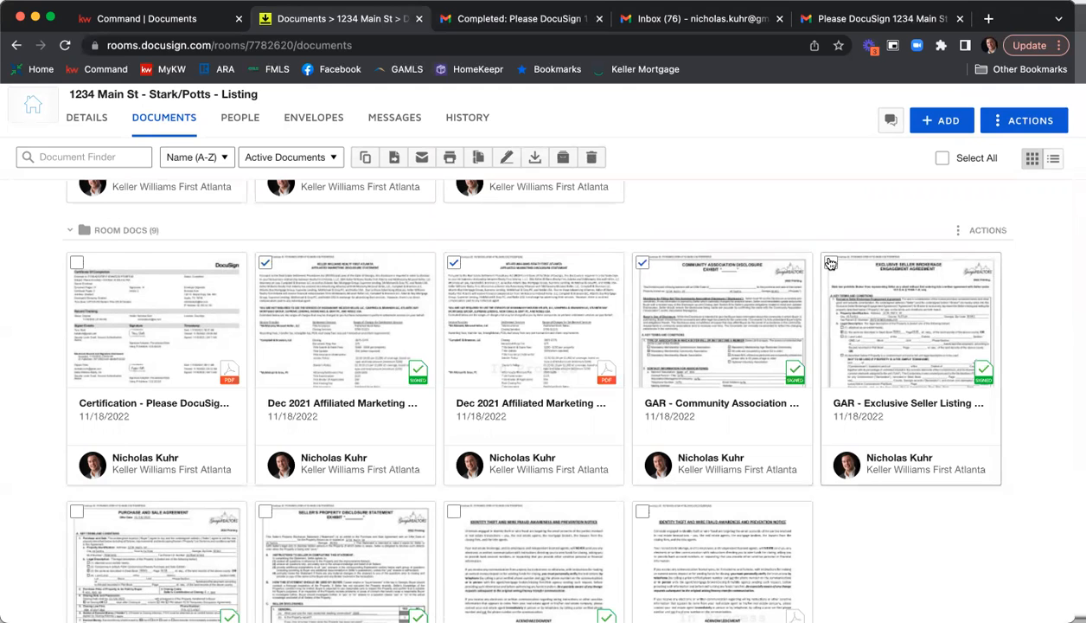
pyautogui.scroll(-3, 771, 225)
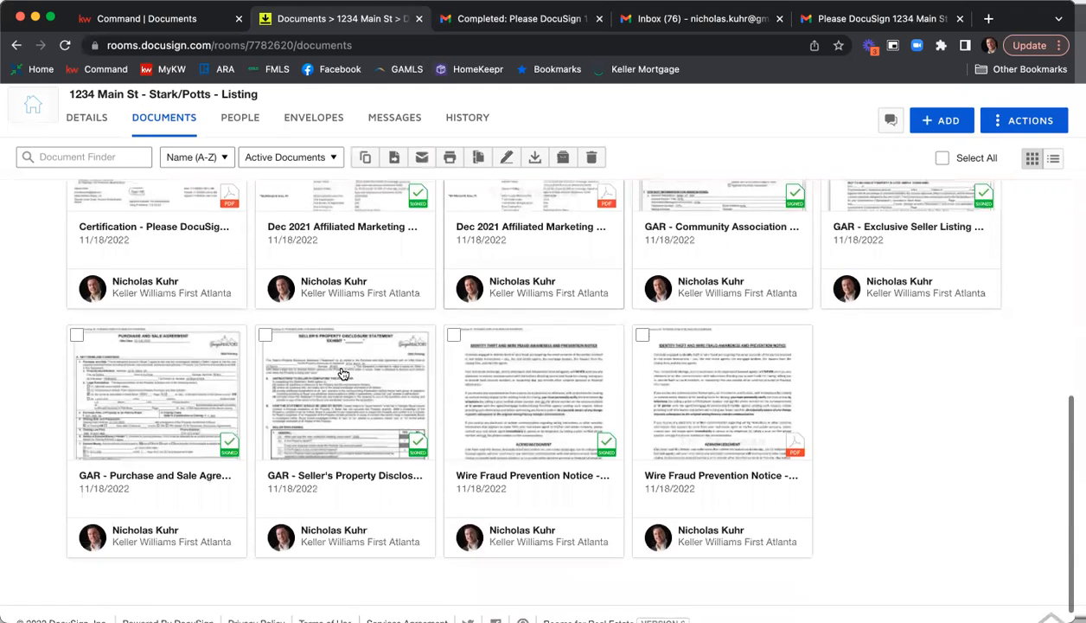
pyautogui.click(266, 334)
pyautogui.click(486, 343)
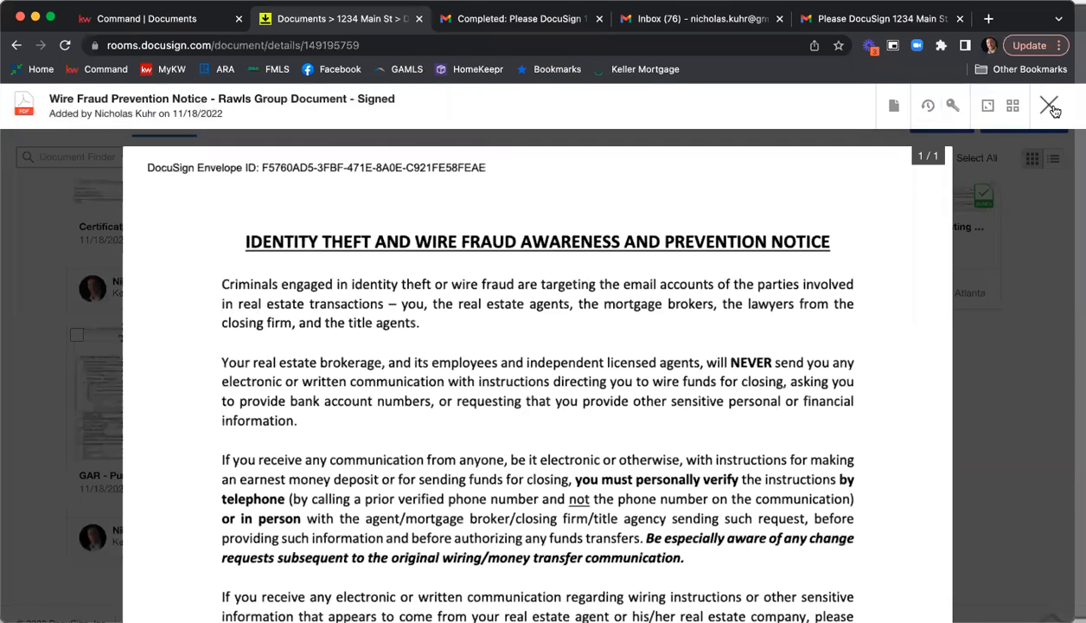
pyautogui.click(1050, 106)
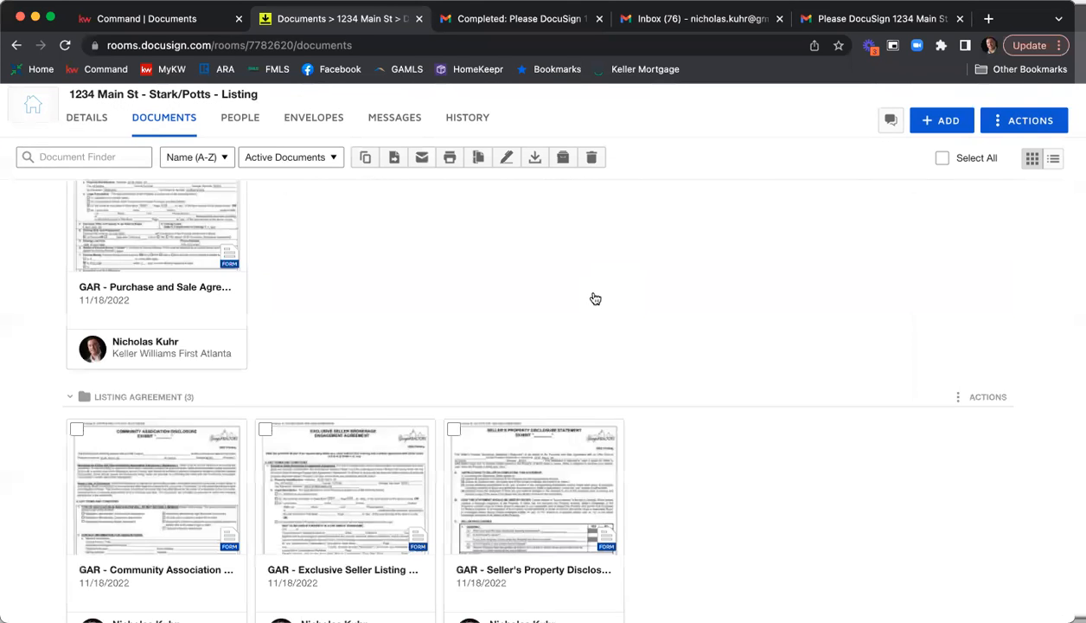
pyautogui.click(454, 335)
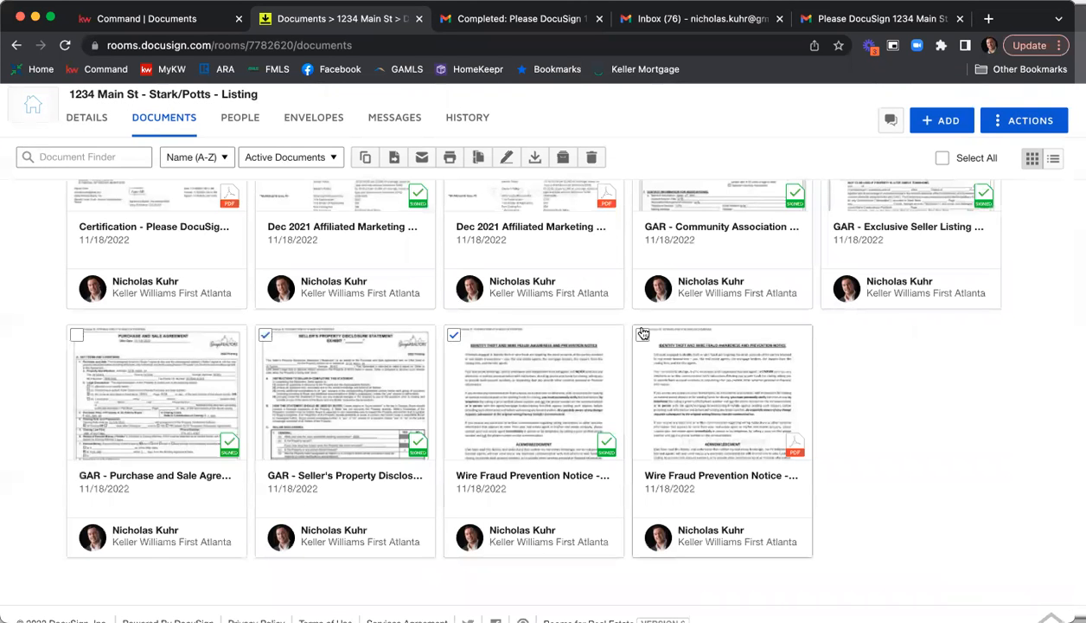
pyautogui.click(643, 335)
pyautogui.scroll(2, 675, 363)
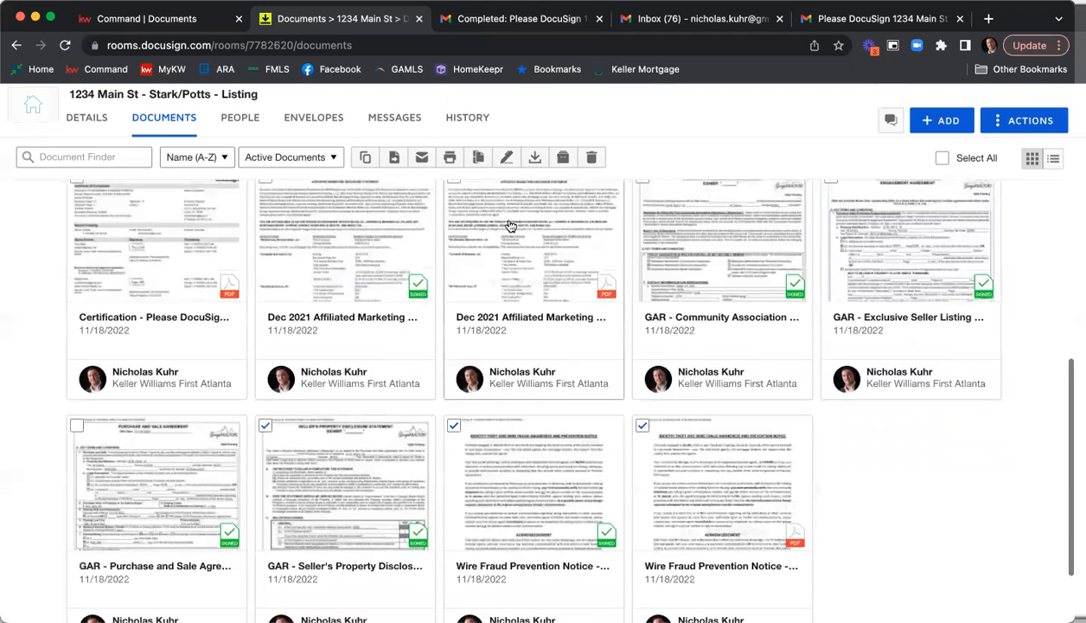
pyautogui.click(400, 163)
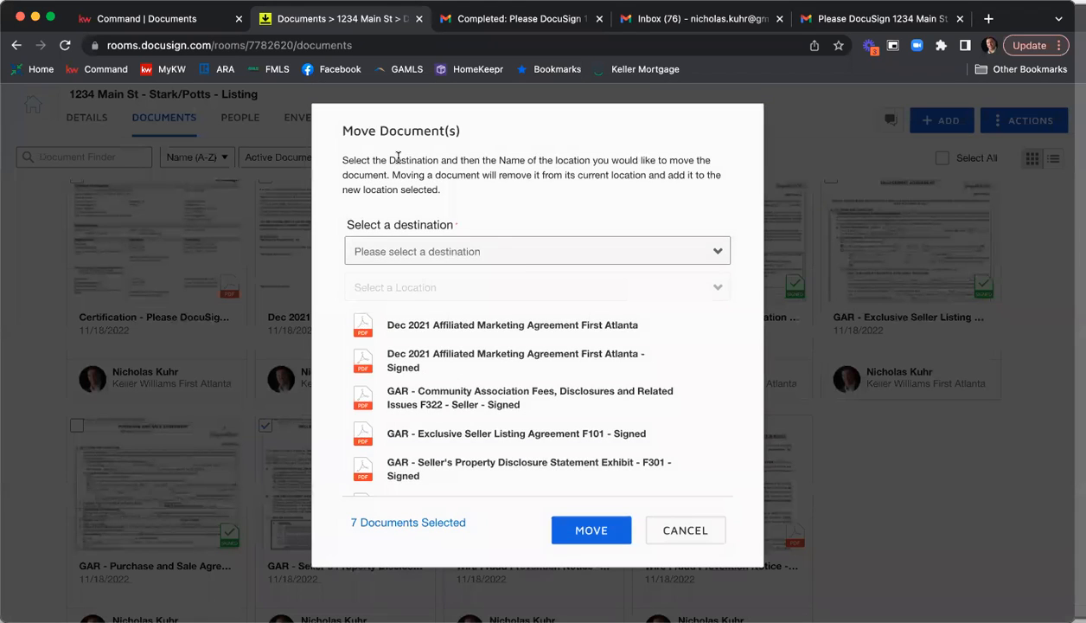
pyautogui.click(523, 263)
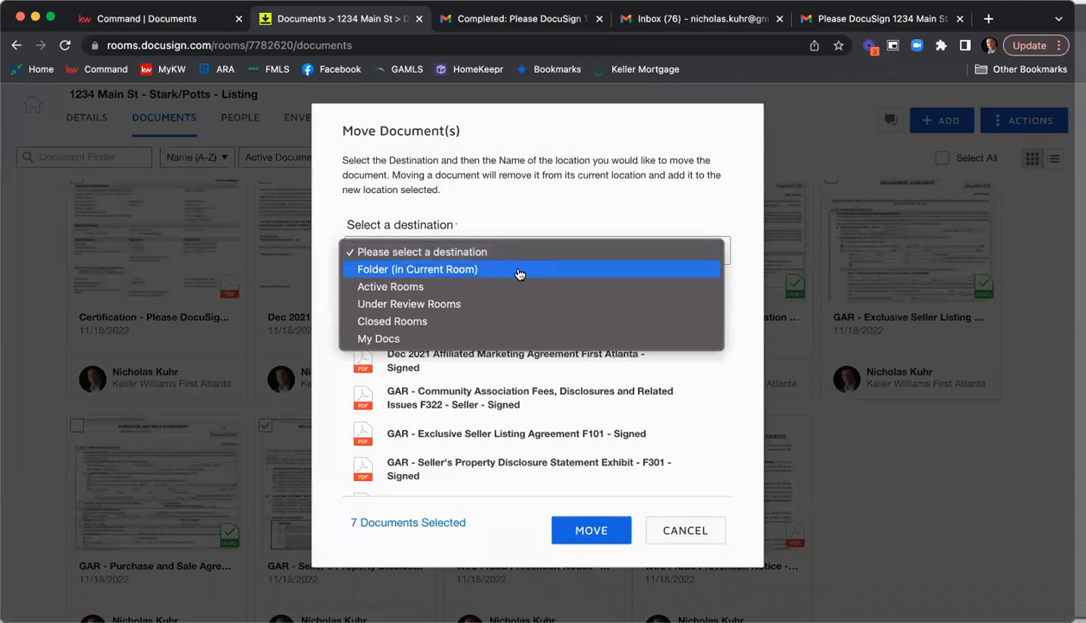
pyautogui.click(519, 271)
pyautogui.click(502, 289)
pyautogui.click(473, 338)
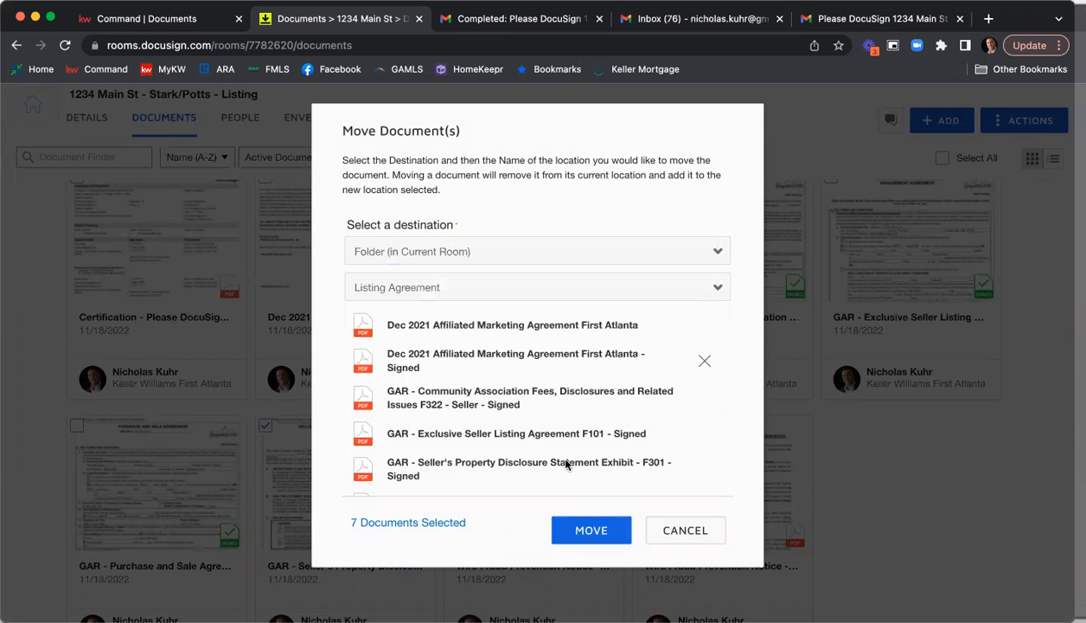
pyautogui.click(592, 529)
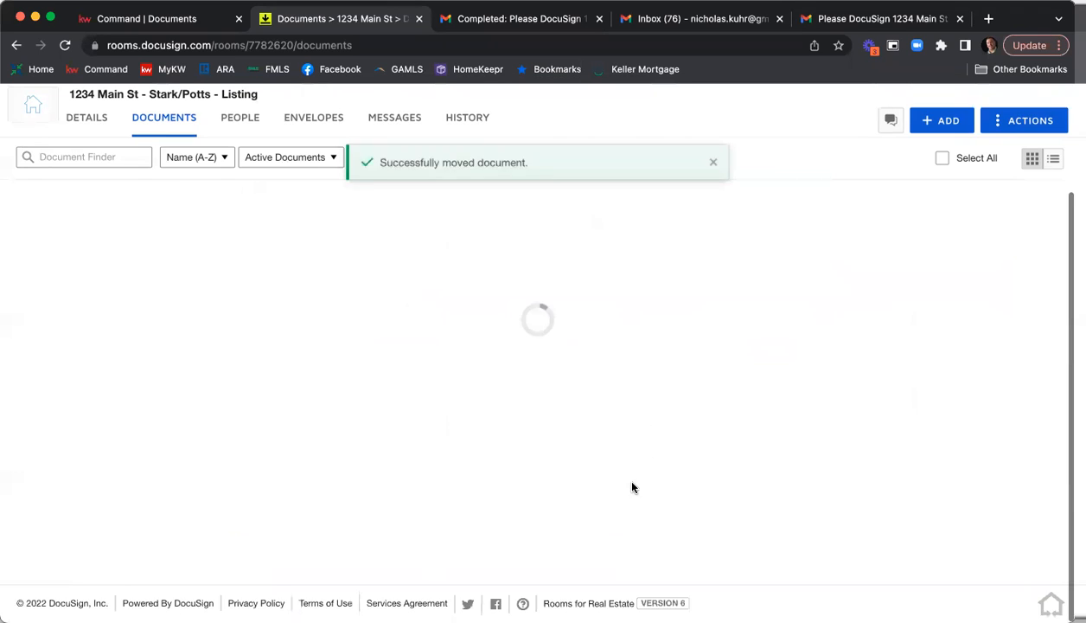
# Move the signed GAR Purchase and Sale Agreement from Room Docs to the Binding Contract folder in the current room.
pyautogui.scroll(-3, 625, 456)
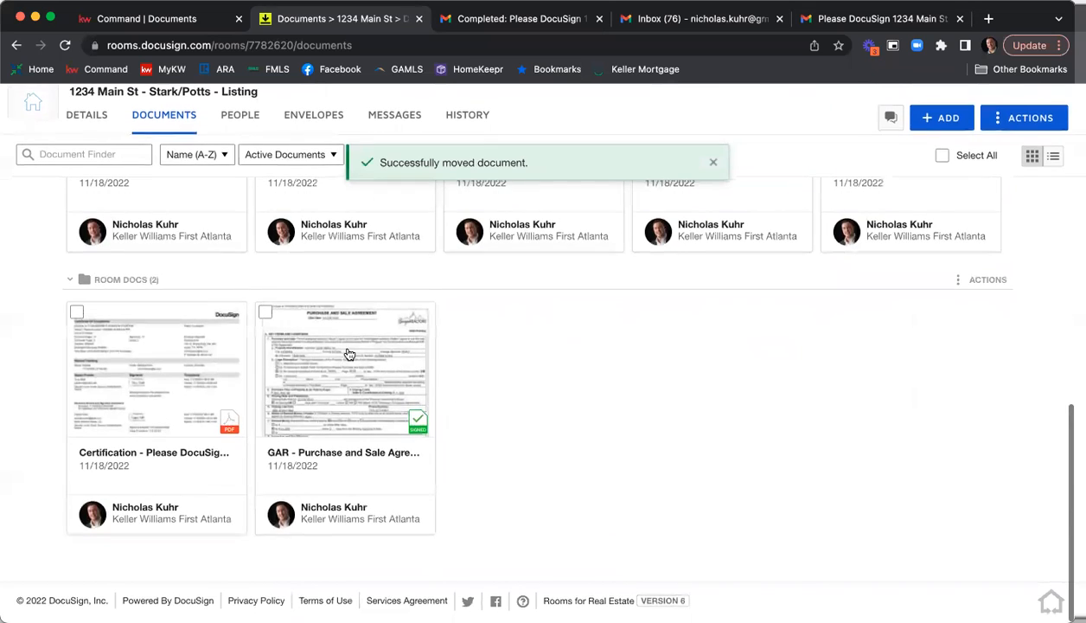
pyautogui.click(265, 316)
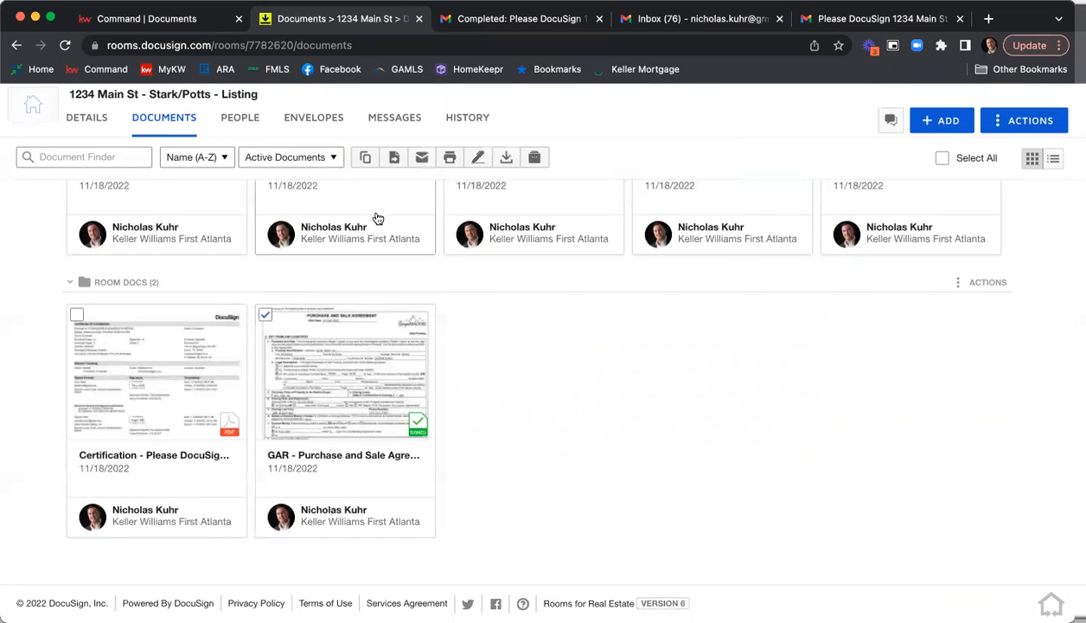
pyautogui.click(403, 161)
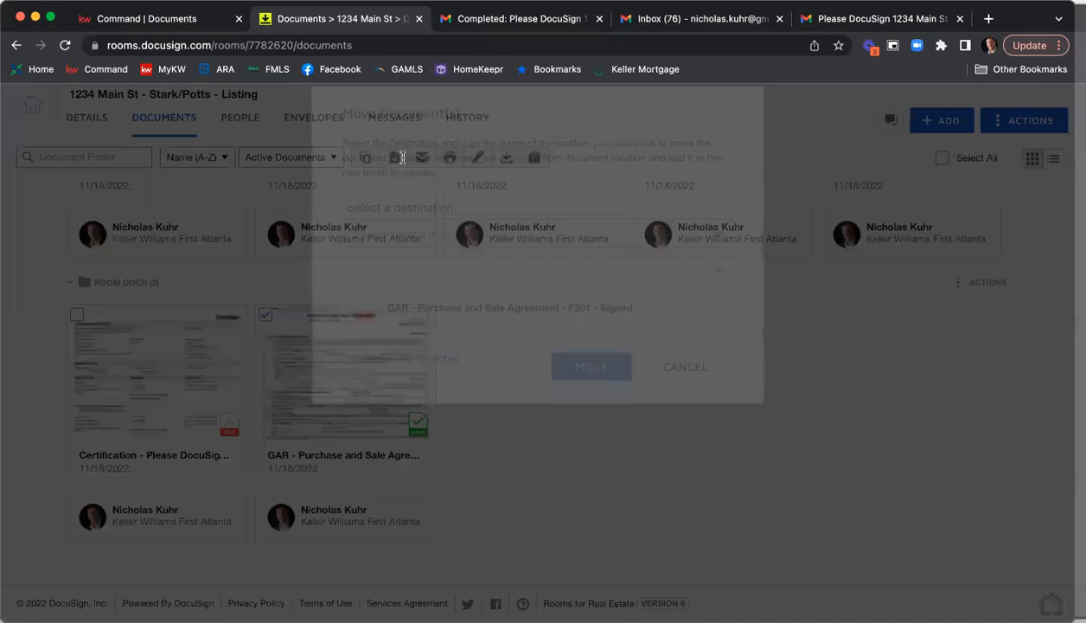
pyautogui.click(486, 250)
pyautogui.click(490, 271)
pyautogui.click(474, 286)
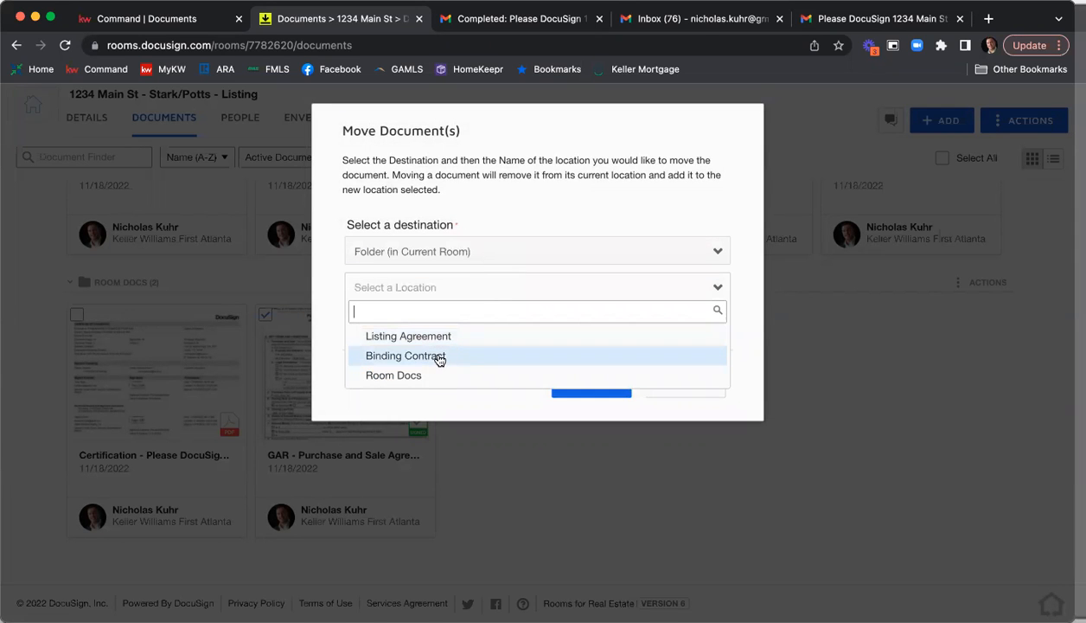
pyautogui.click(439, 355)
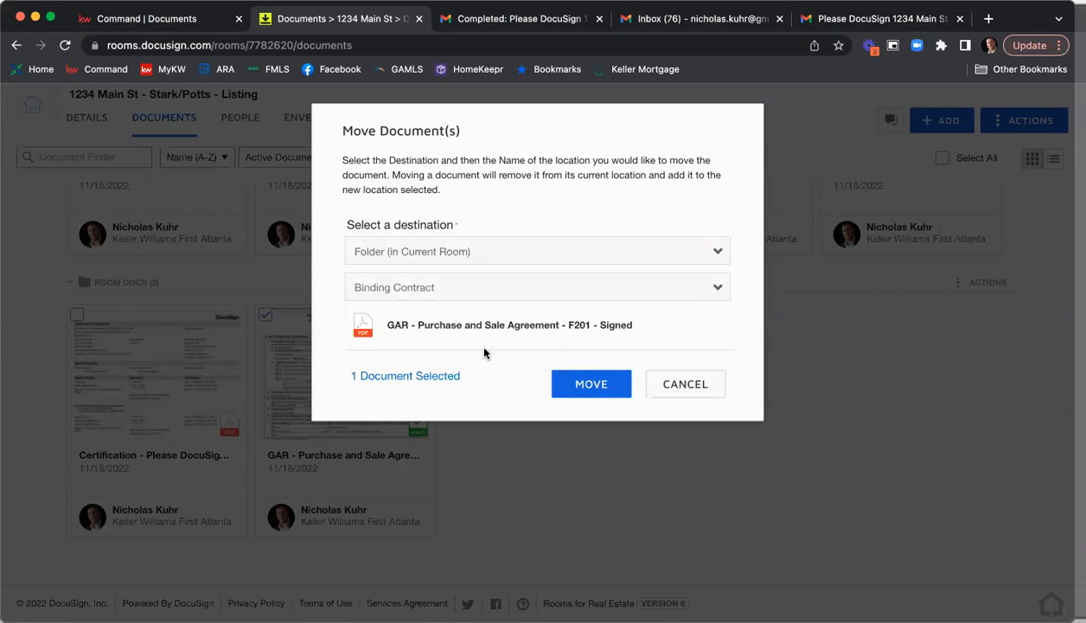
pyautogui.click(593, 383)
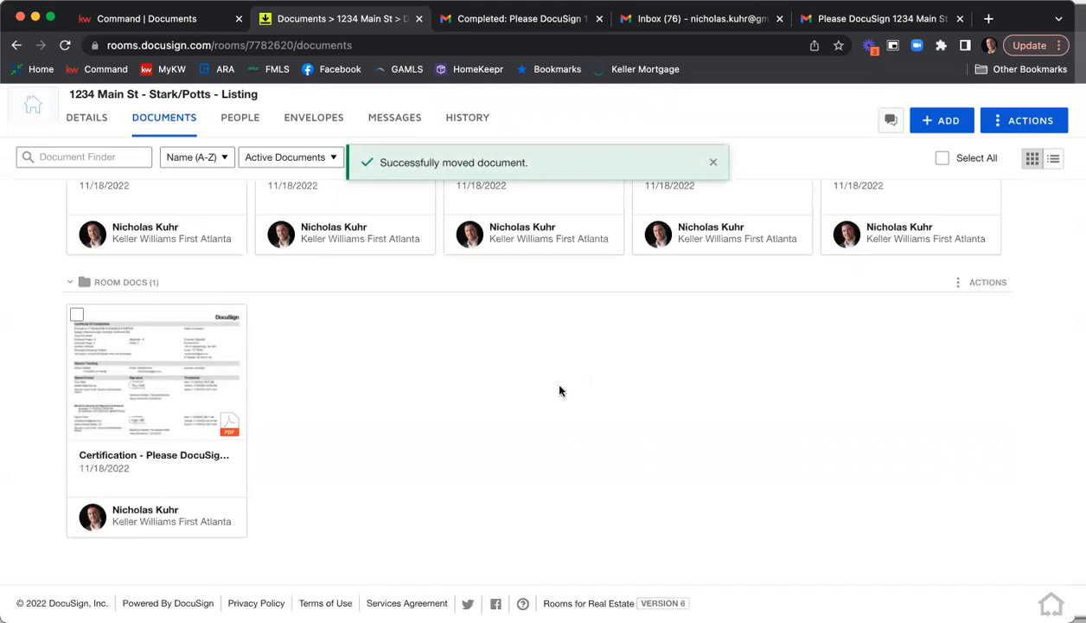
# Check the Binding Contract and Listing Agreement folders, and sort the room's documents by Added (Newest).
pyautogui.scroll(10, 559, 390)
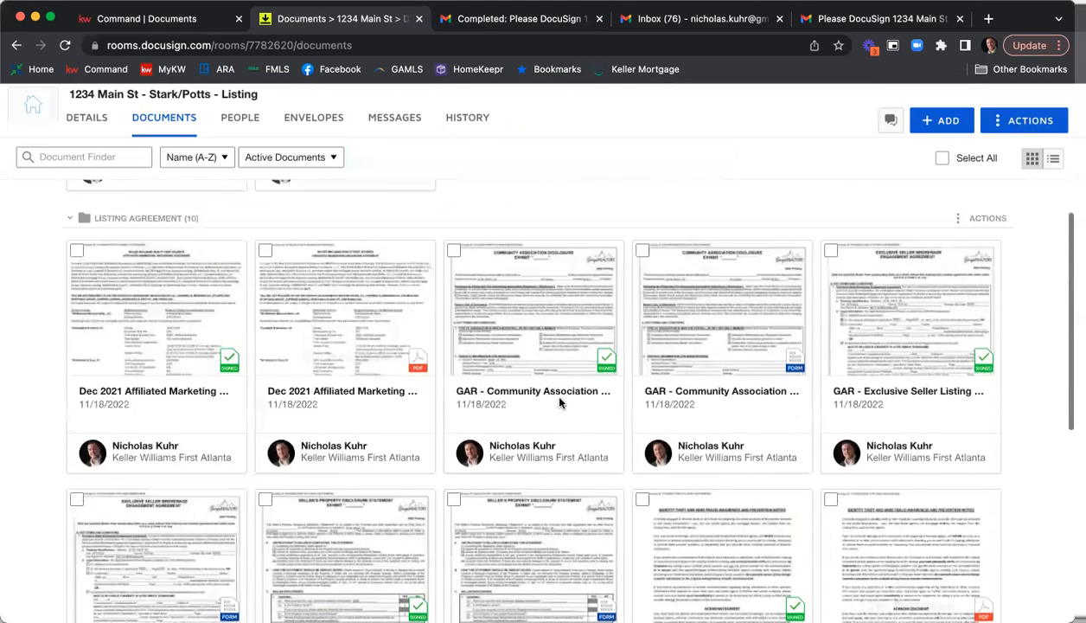
pyautogui.scroll(5, 560, 400)
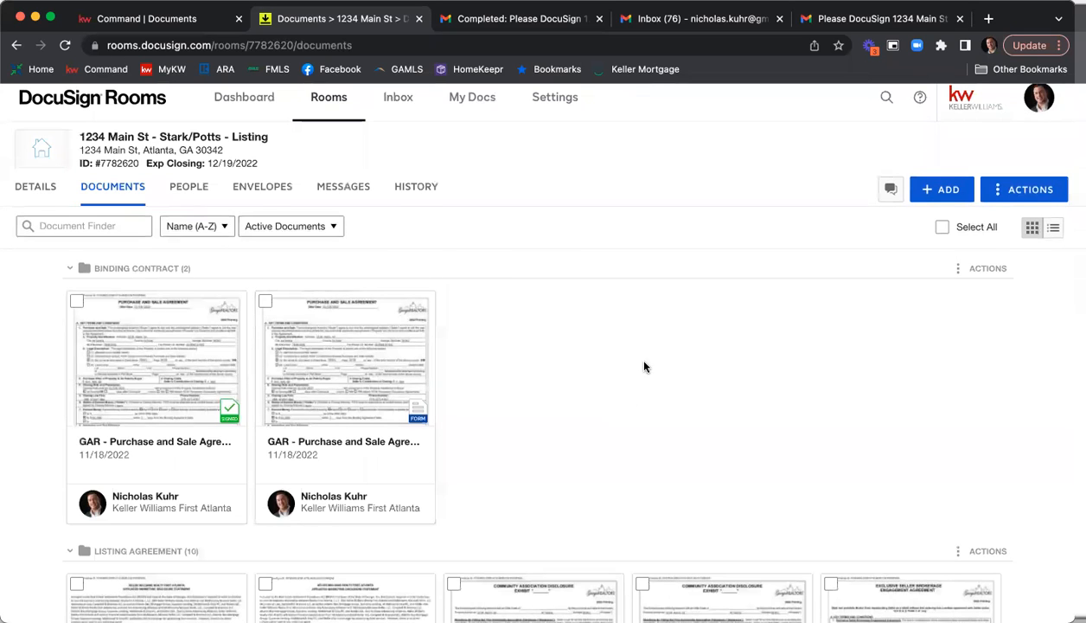
pyautogui.scroll(-3, 683, 350)
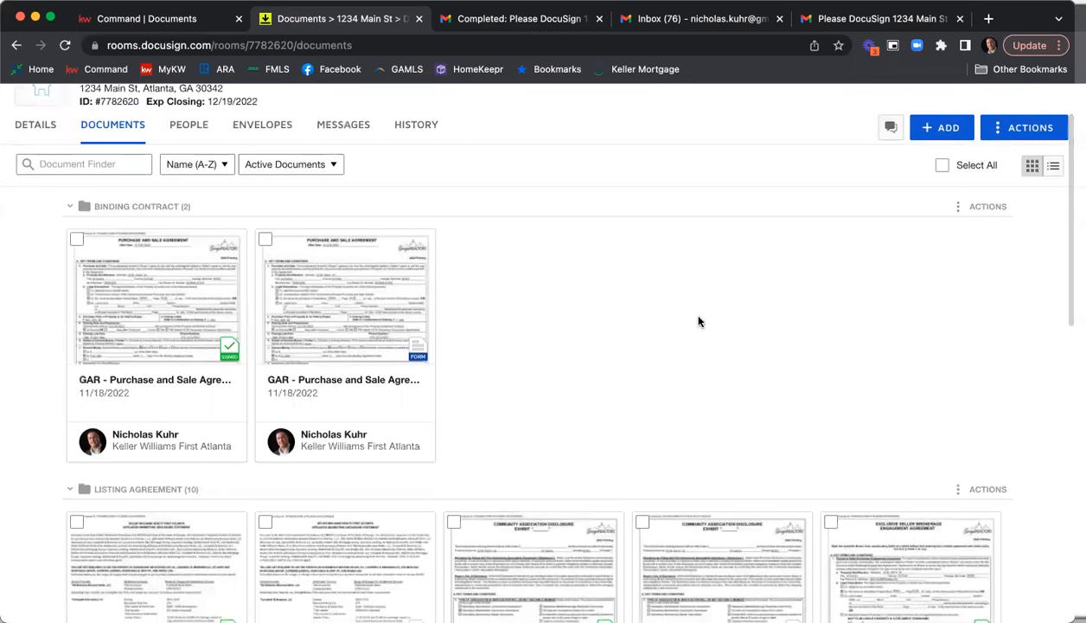
pyautogui.scroll(1, 432, 277)
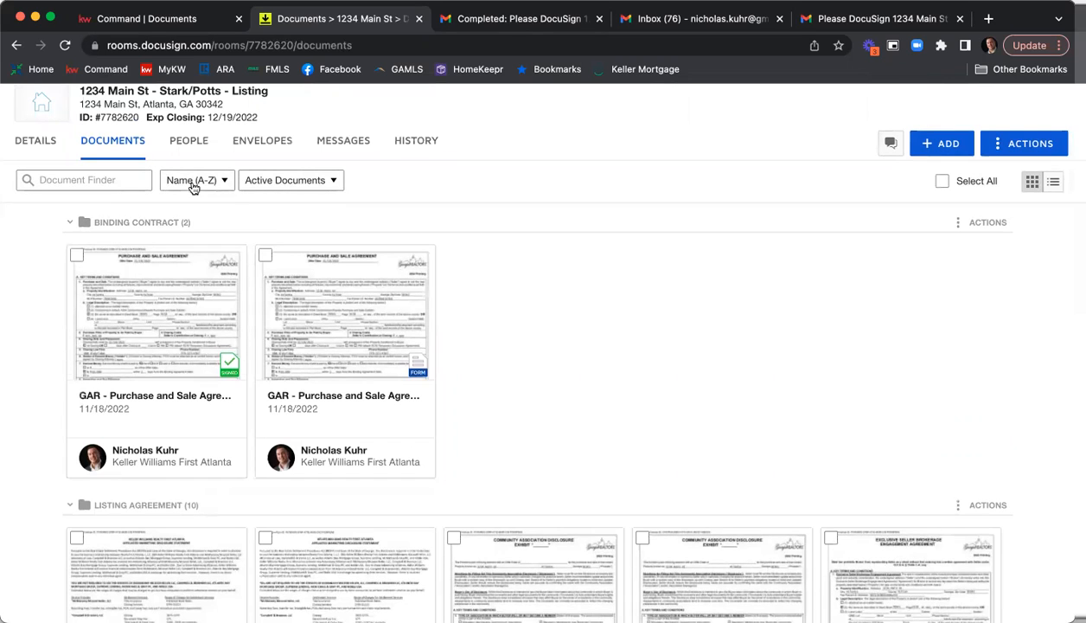
pyautogui.click(226, 181)
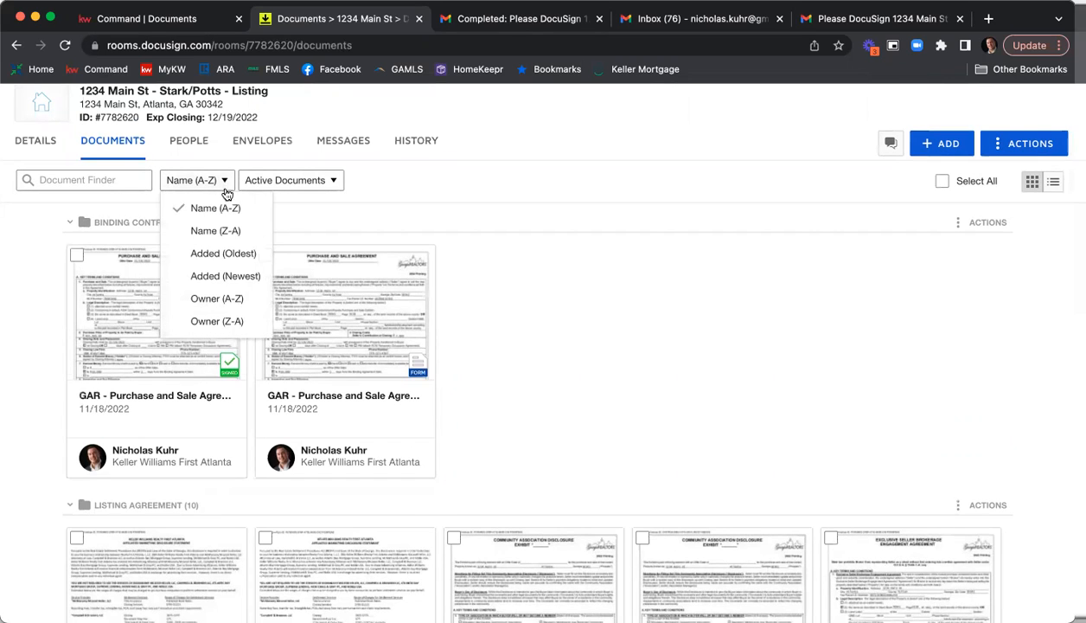
pyautogui.click(234, 282)
# Look through the Listing Agreement folder to compare the signed copies with the original forms and PDFs.
pyautogui.scroll(-3, 597, 290)
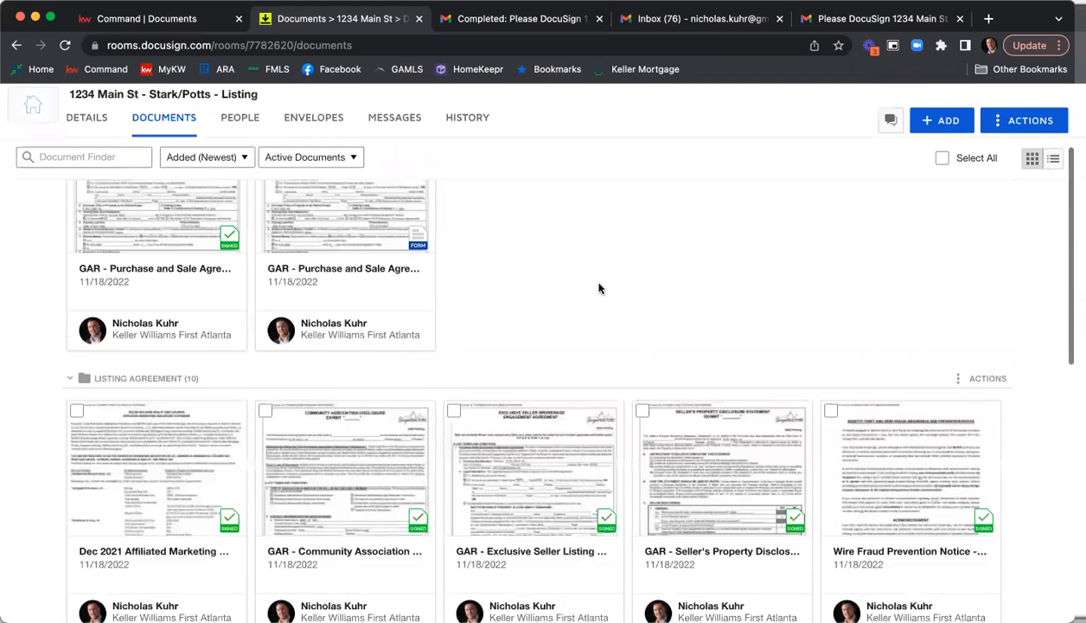
pyautogui.scroll(-5, 604, 270)
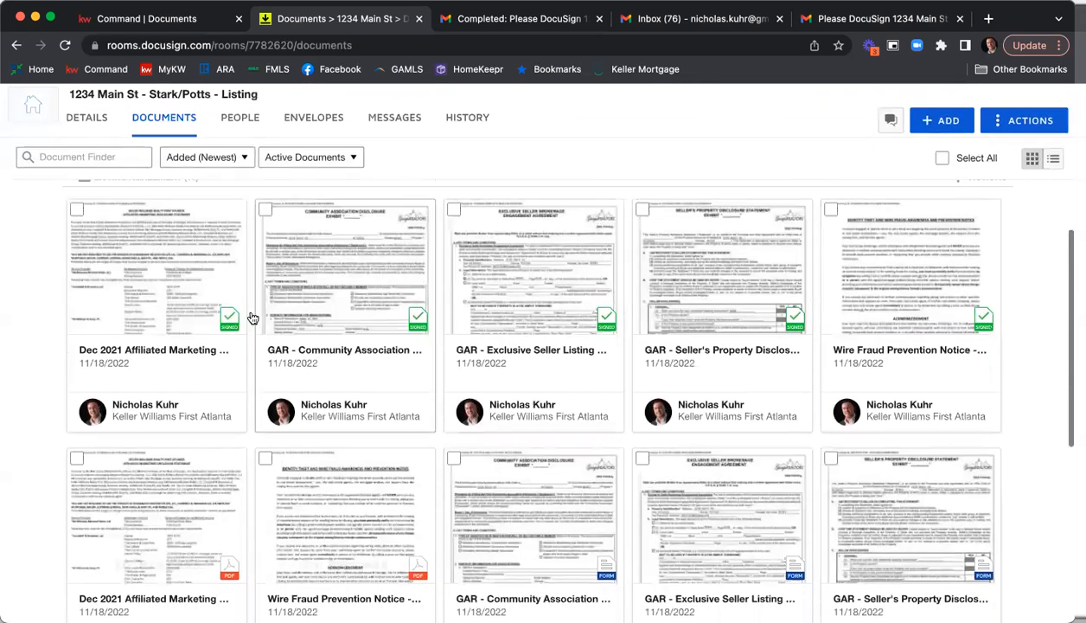
pyautogui.scroll(-1, 653, 311)
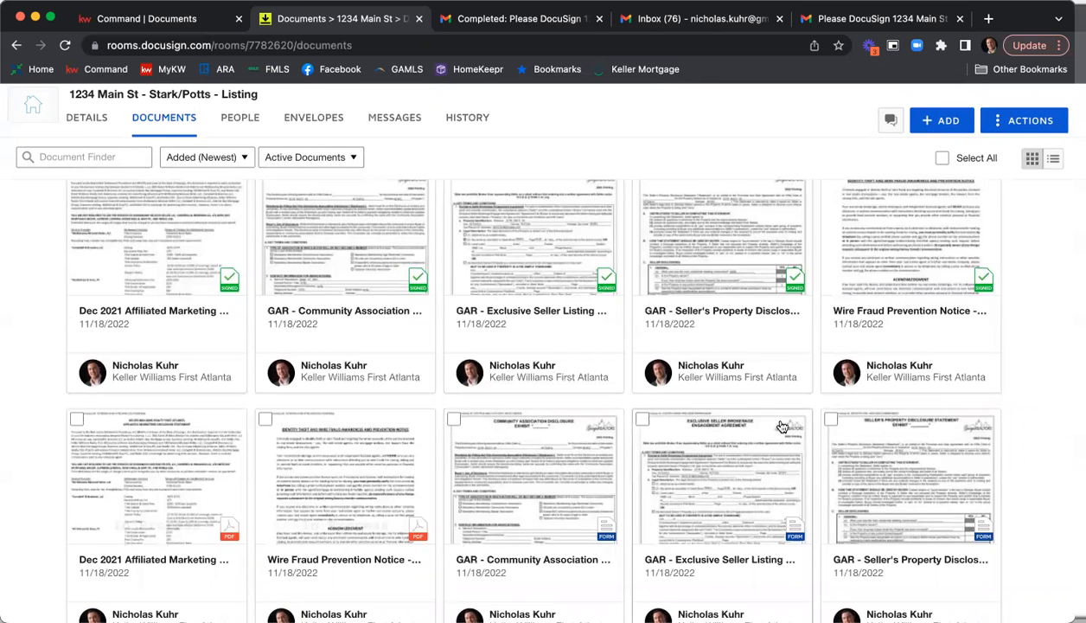
pyautogui.scroll(2, 248, 280)
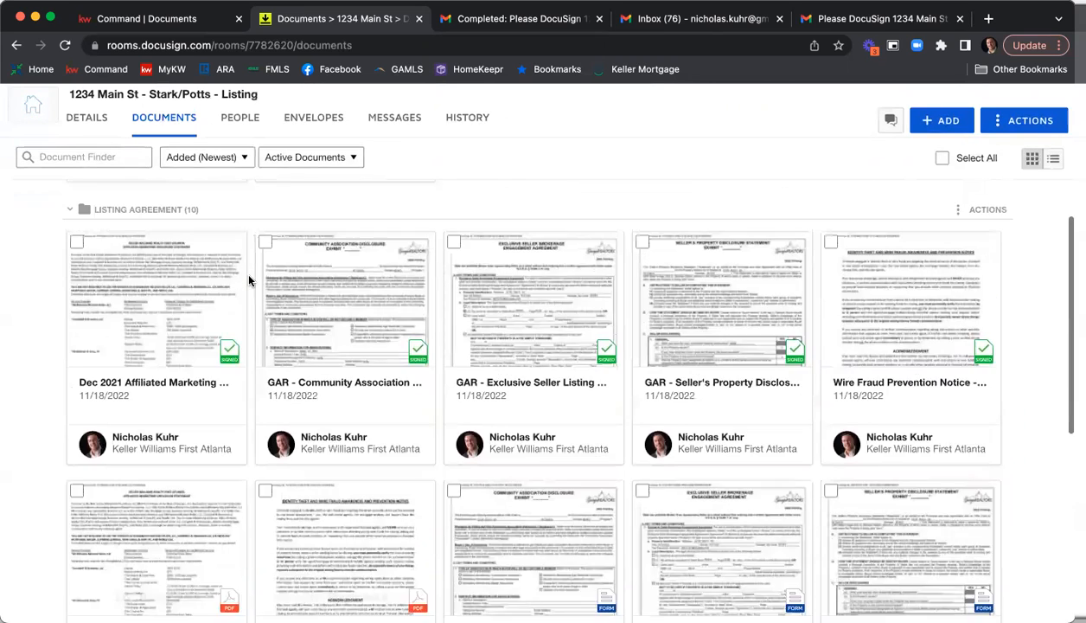
pyautogui.scroll(1, 249, 280)
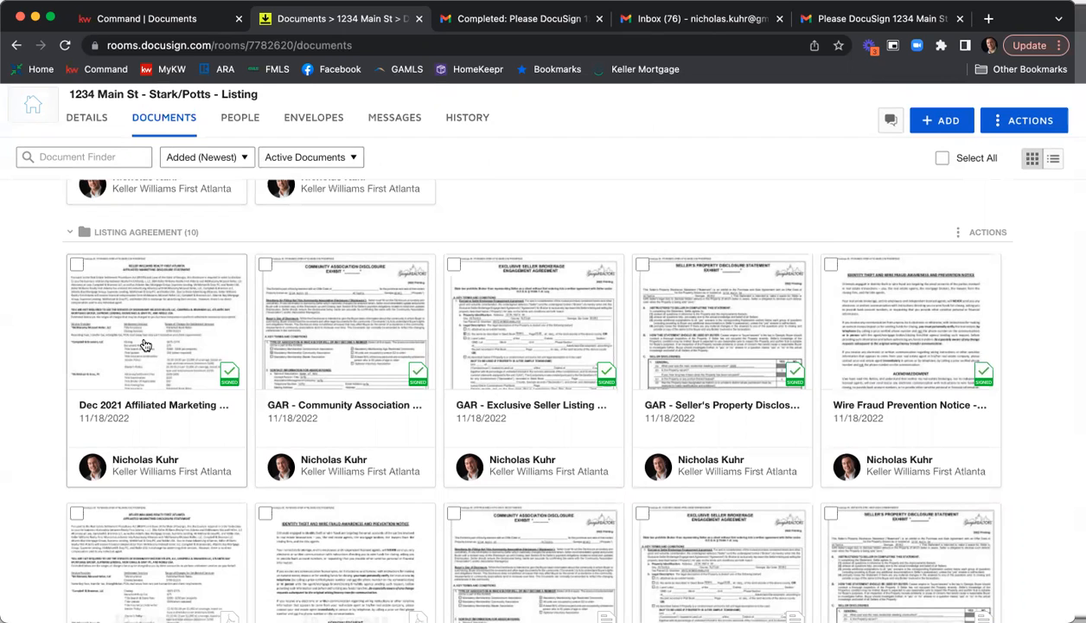
pyautogui.scroll(-5, 165, 333)
pyautogui.scroll(5, 168, 333)
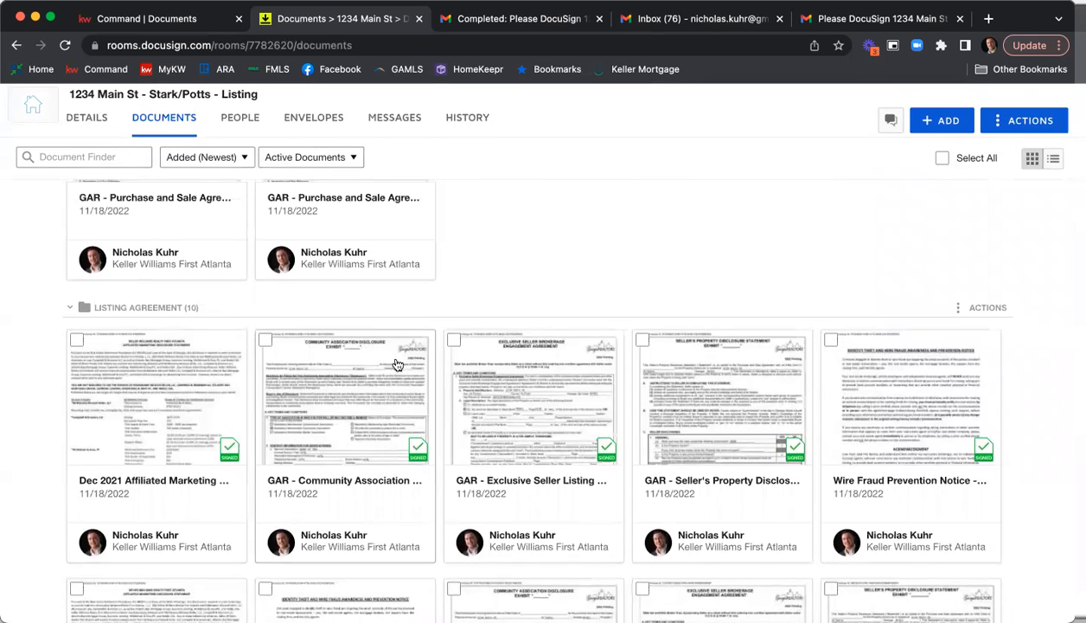
pyautogui.scroll(-3, 459, 372)
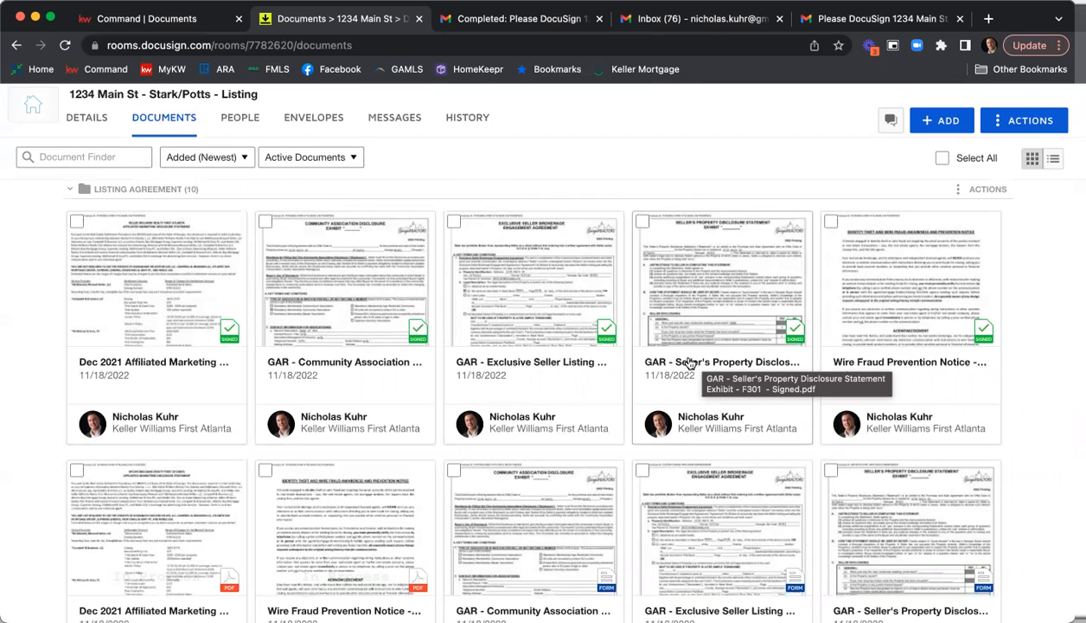
# Select the five signed documents in the Listing Agreement folder and start combining them.
pyautogui.click(77, 221)
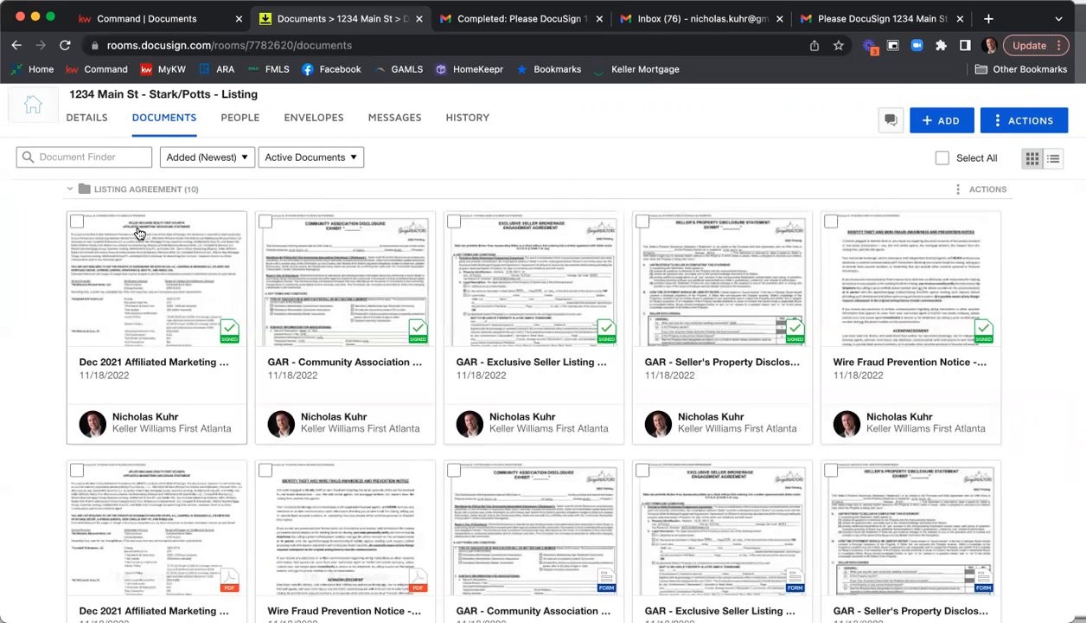
pyautogui.click(265, 222)
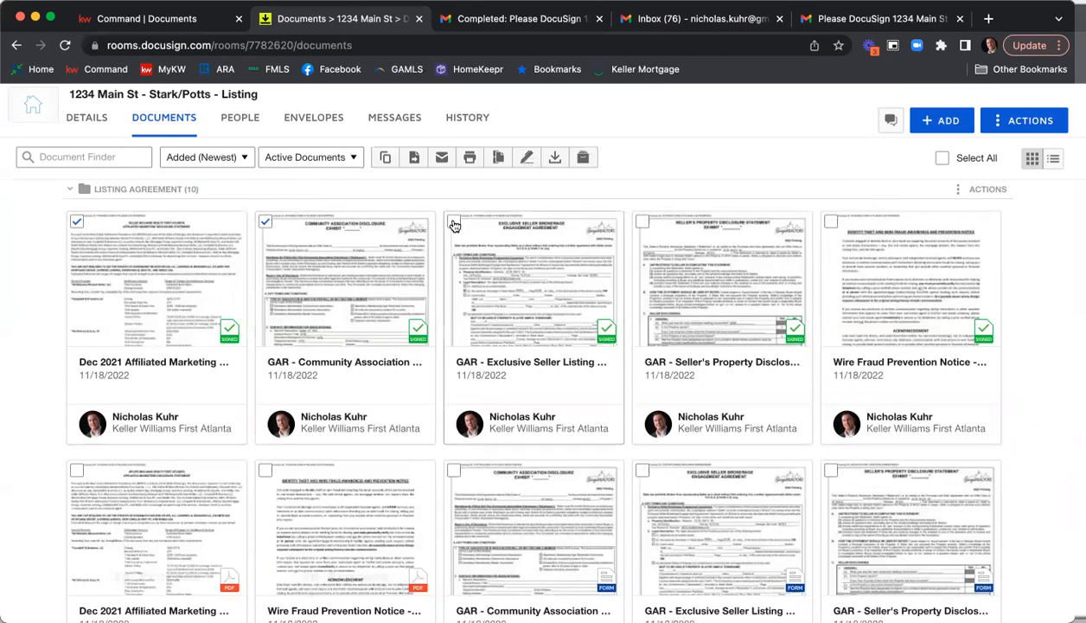
pyautogui.click(454, 223)
pyautogui.click(643, 223)
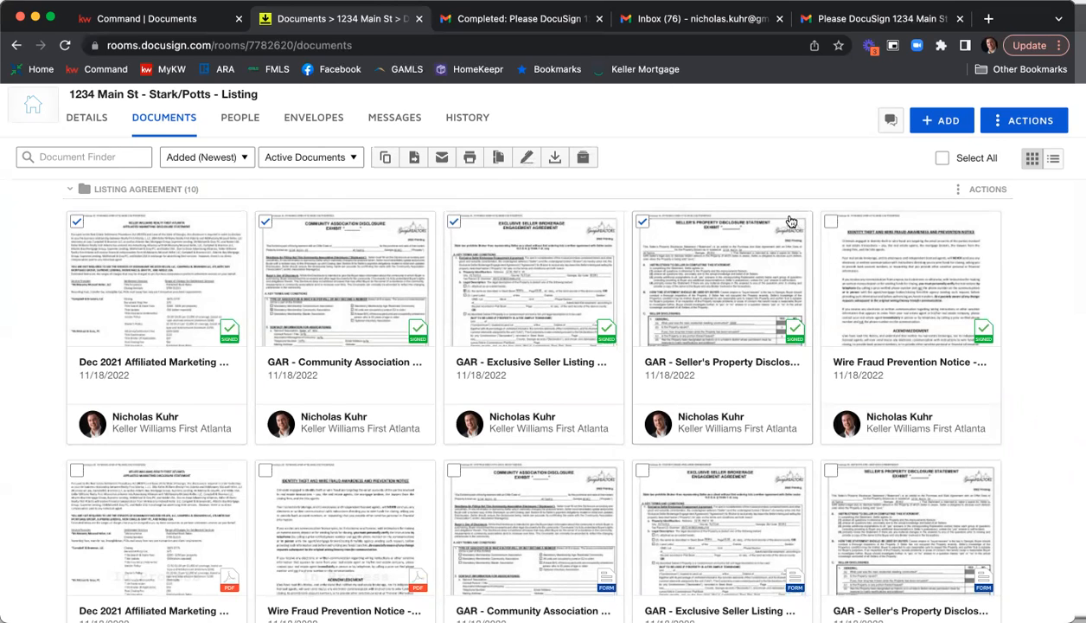
pyautogui.click(831, 223)
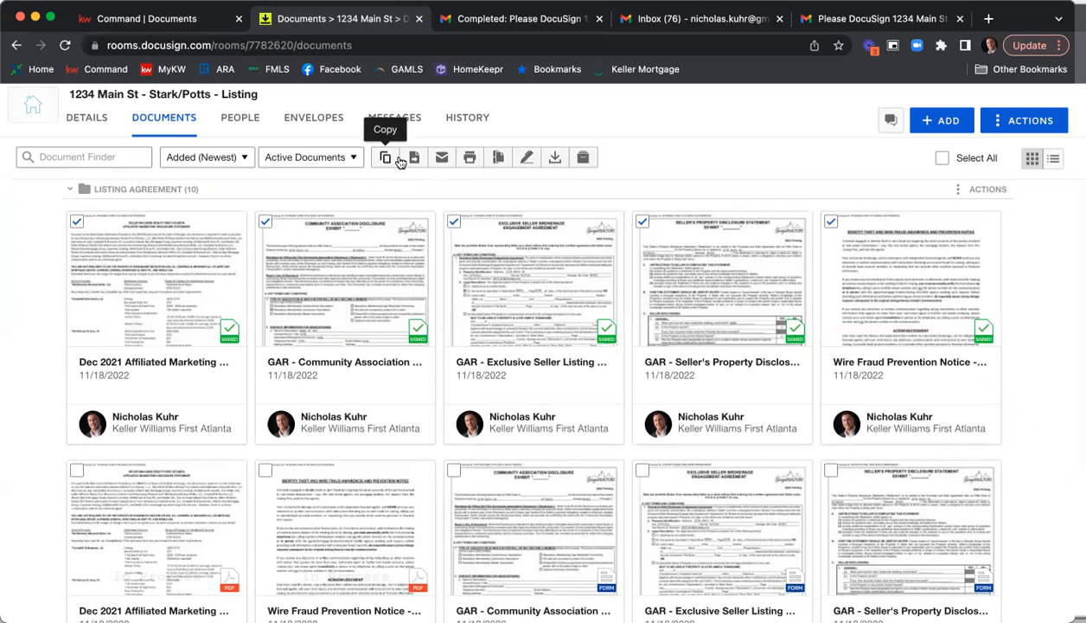
pyautogui.click(499, 161)
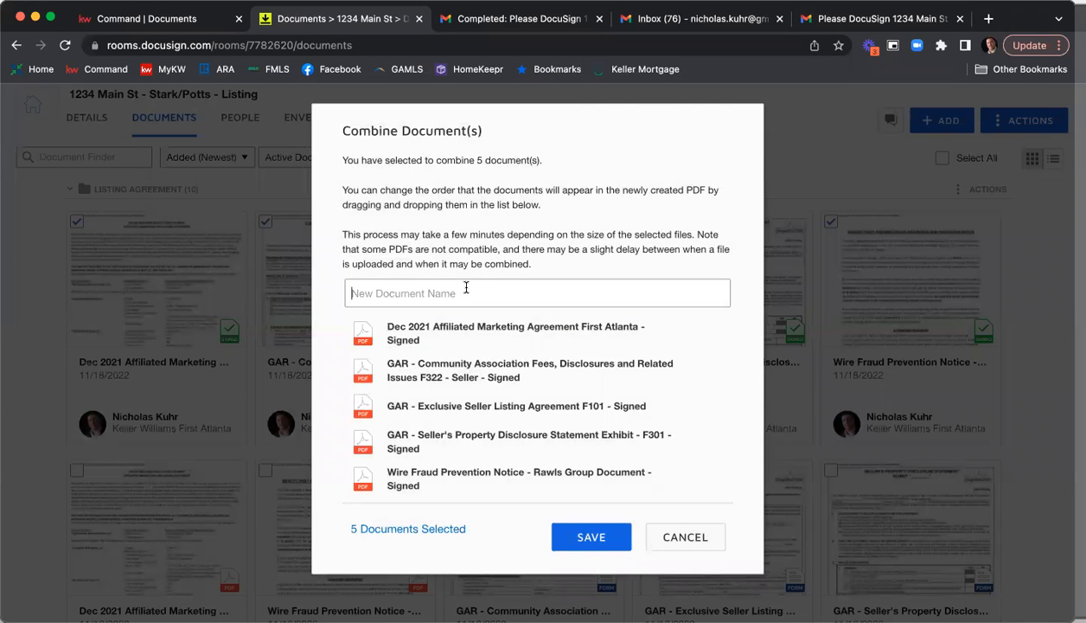
# Name the combined document with the property's street address followed by "Listing Agreement & Disclosures Complete".
pyautogui.write('1234 Main St')
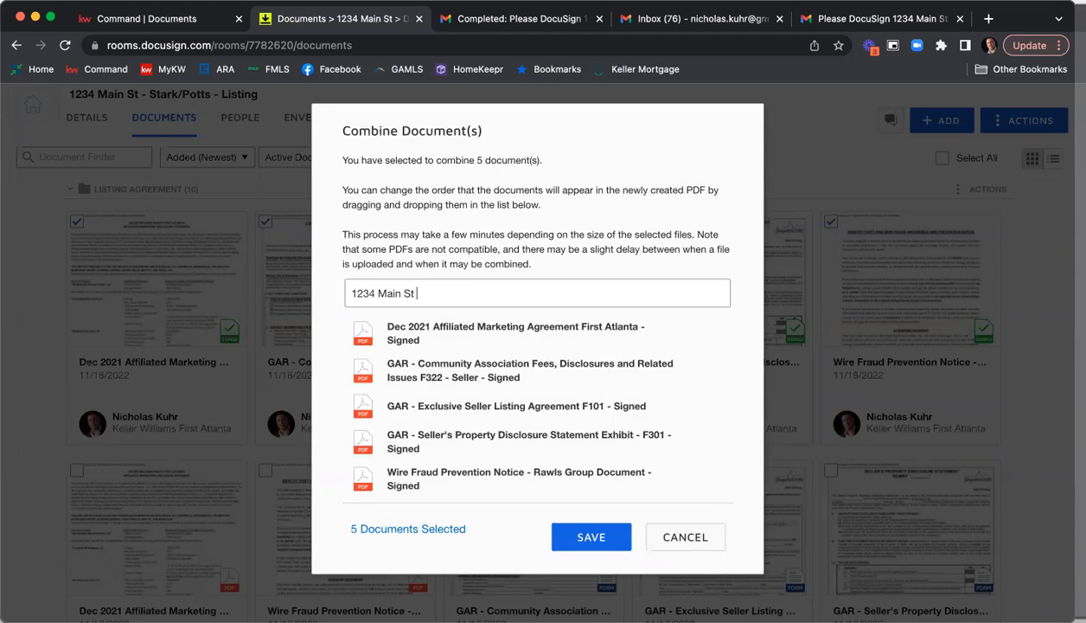
pyautogui.write(' Listing Agreement')
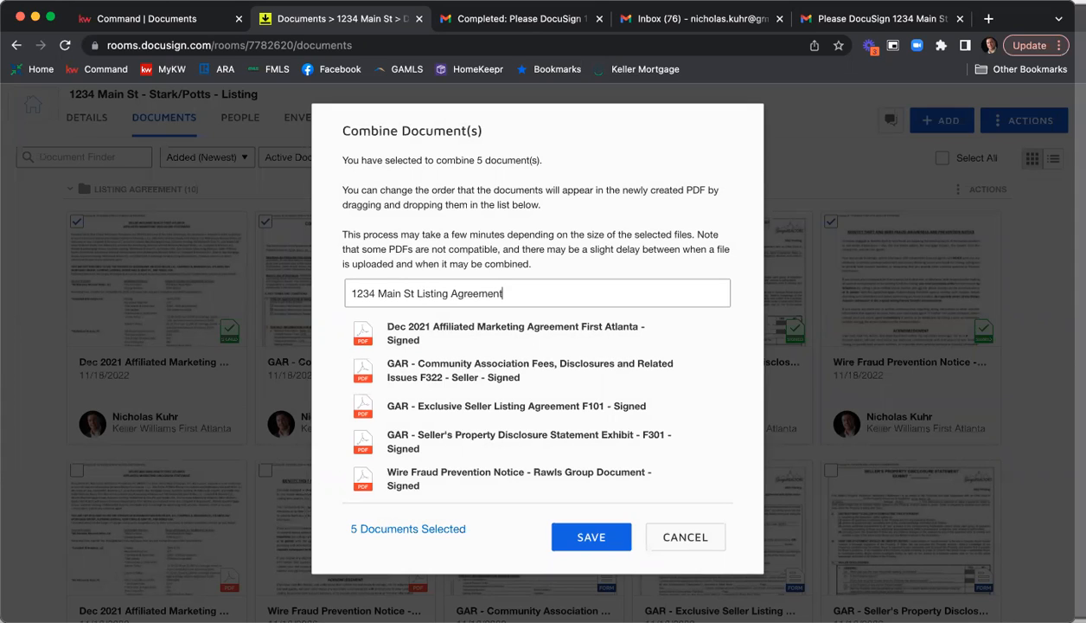
pyautogui.write(' & Disclosures Complete')
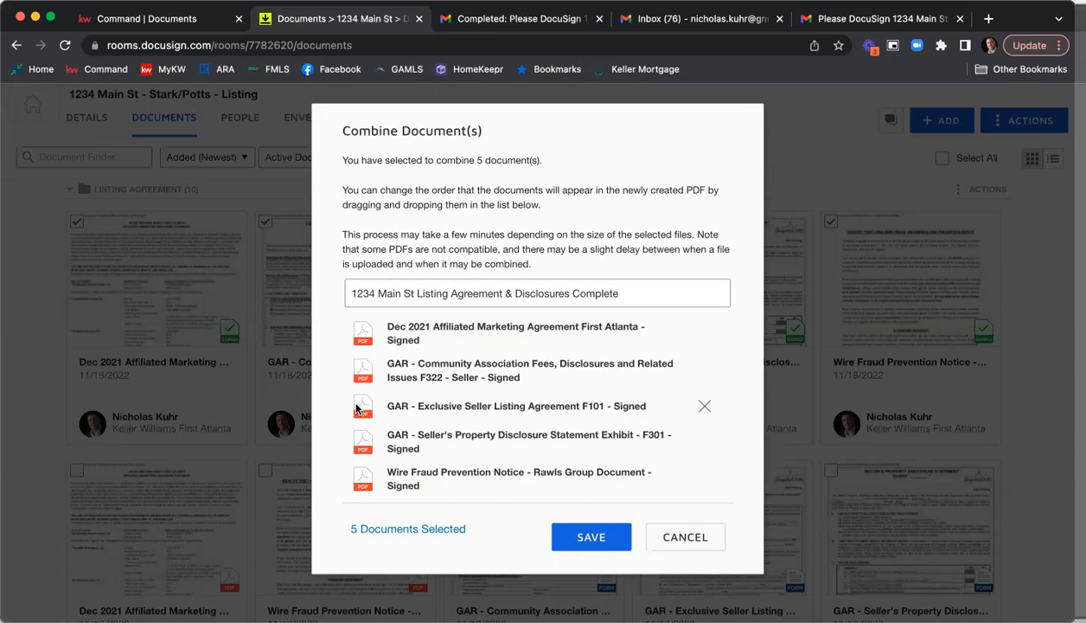
# Order the documents as Exclusive Seller Listing Agreement, Seller's Property Disclosure, Community Association, Affiliated Marketing and Wire Fraud, and save the combined PDF.
pyautogui.moveTo(360, 410); pyautogui.dragTo(362, 333)
pyautogui.moveTo(352, 434); pyautogui.dragTo(368, 376)
pyautogui.moveTo(355, 437); pyautogui.dragTo(361, 404)
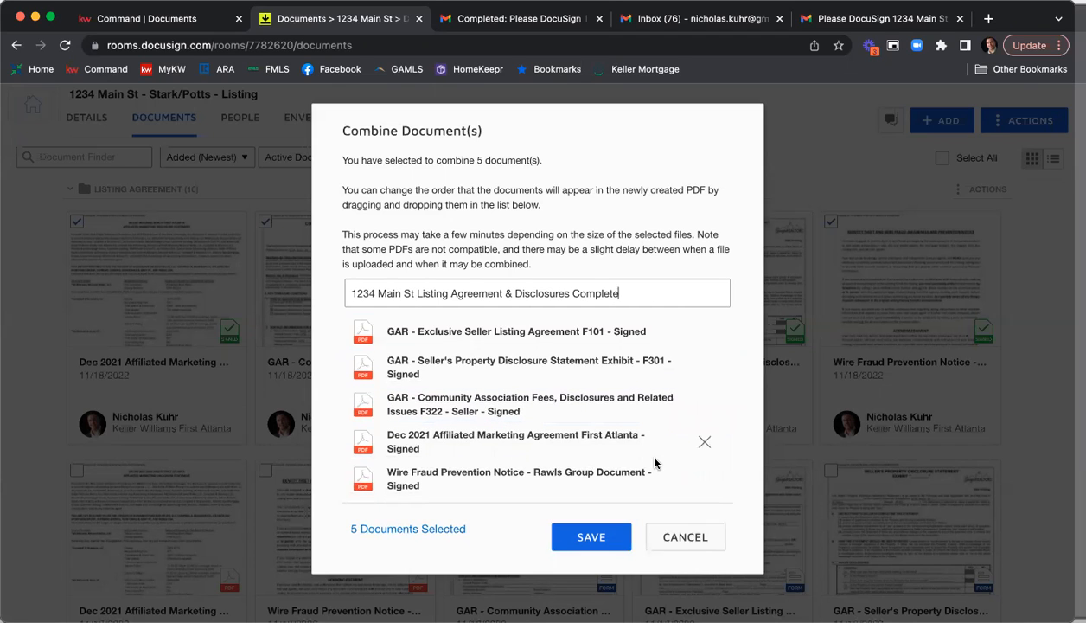
pyautogui.click(607, 532)
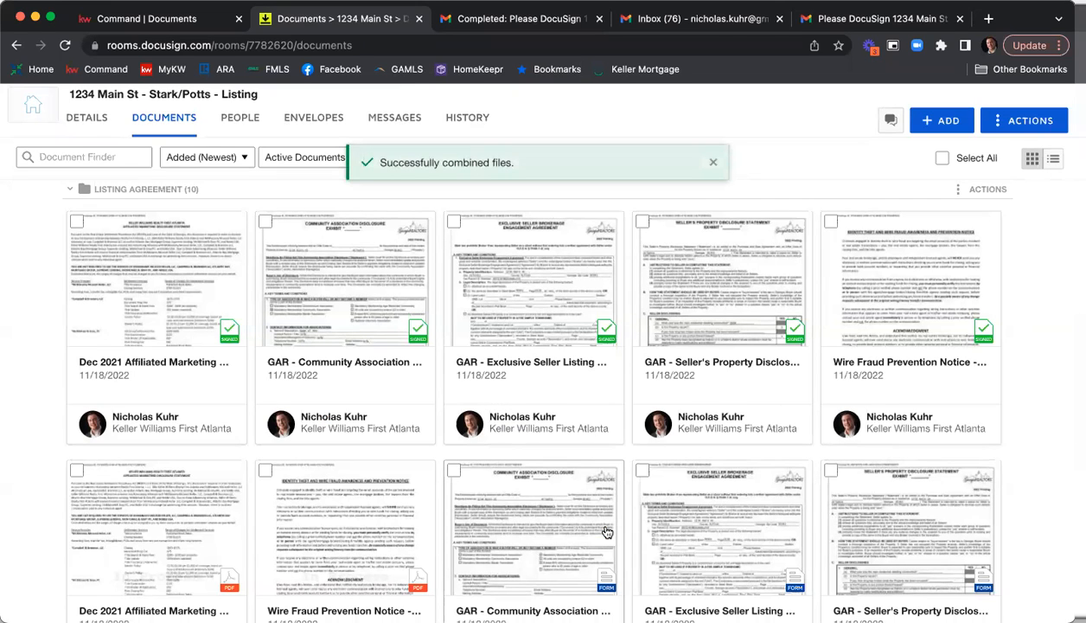
# Open the combined listing agreement PDF in Room Docs to check it, close it, and look back over the room's folders.
pyautogui.scroll(-5, 420, 368)
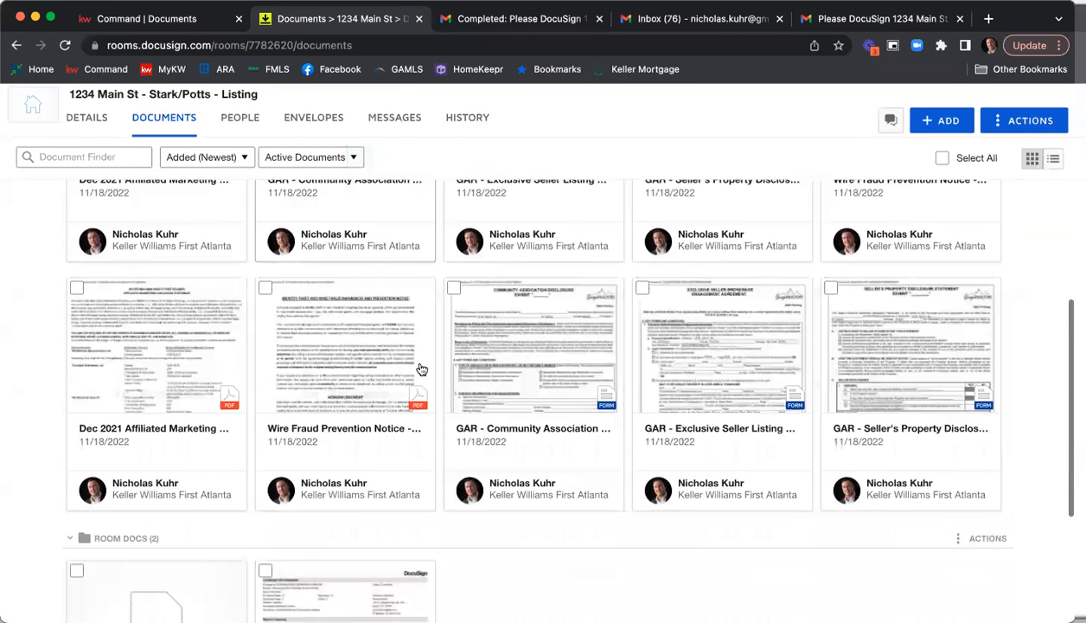
pyautogui.scroll(-3, 424, 367)
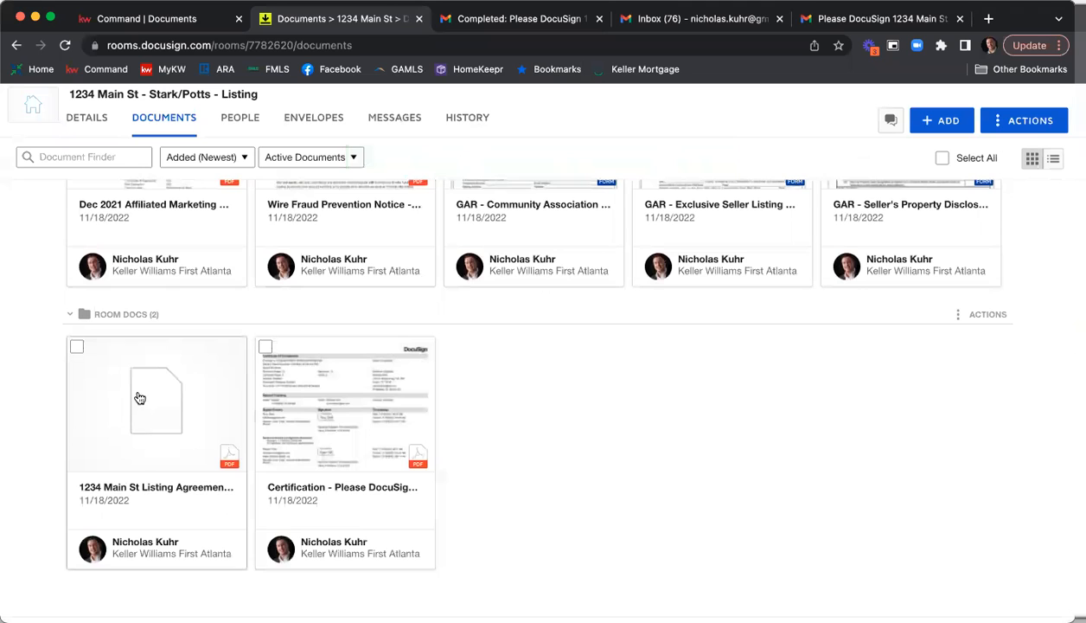
pyautogui.click(163, 396)
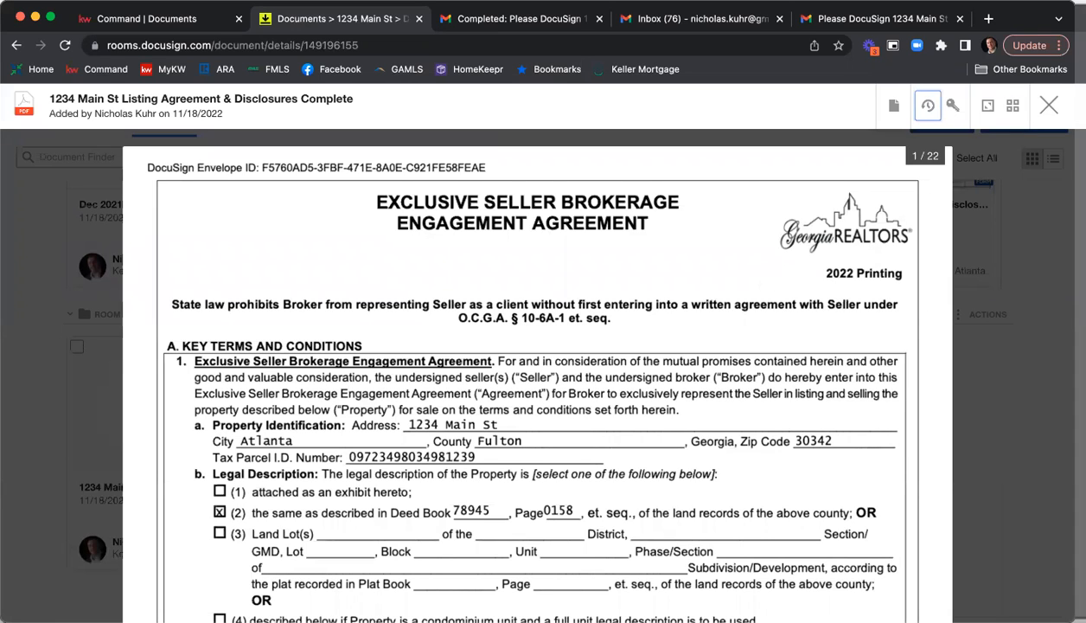
pyautogui.click(1048, 105)
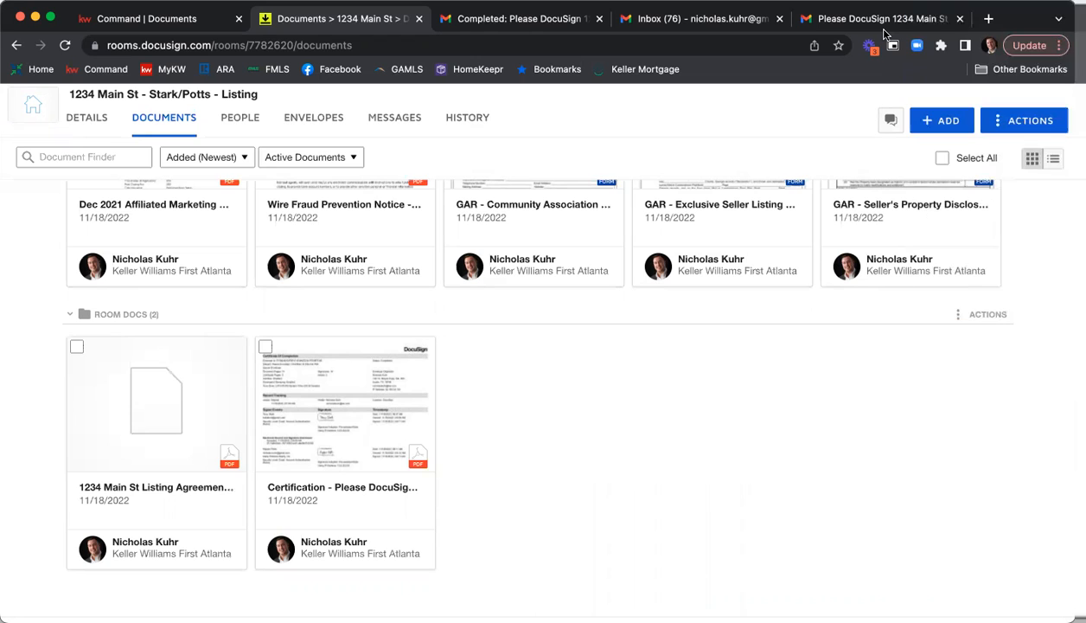
pyautogui.scroll(4, 730, 363)
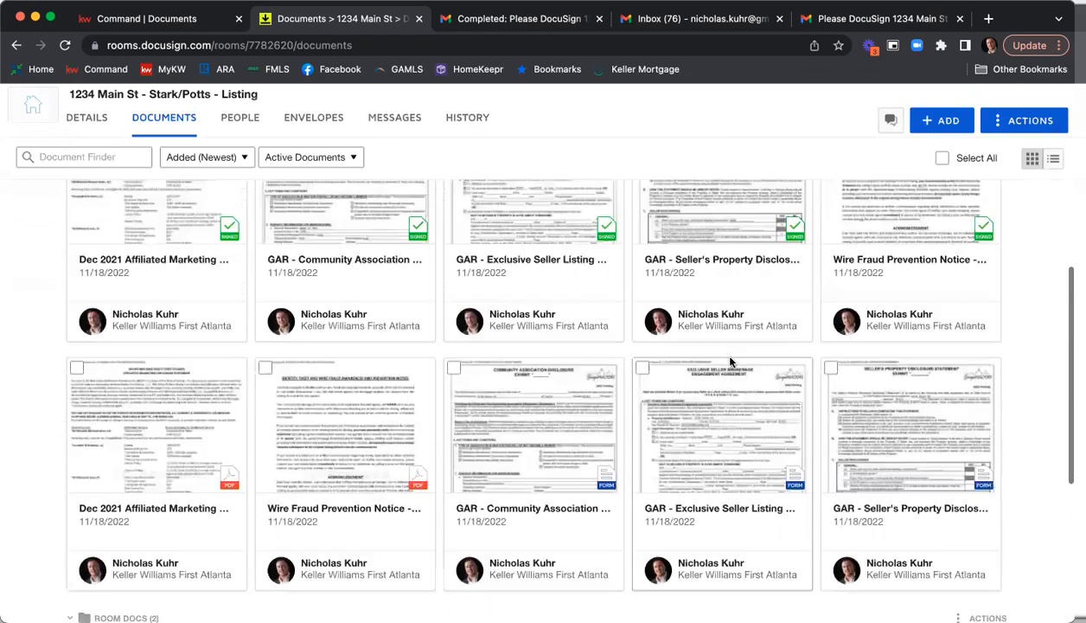
pyautogui.scroll(5, 730, 362)
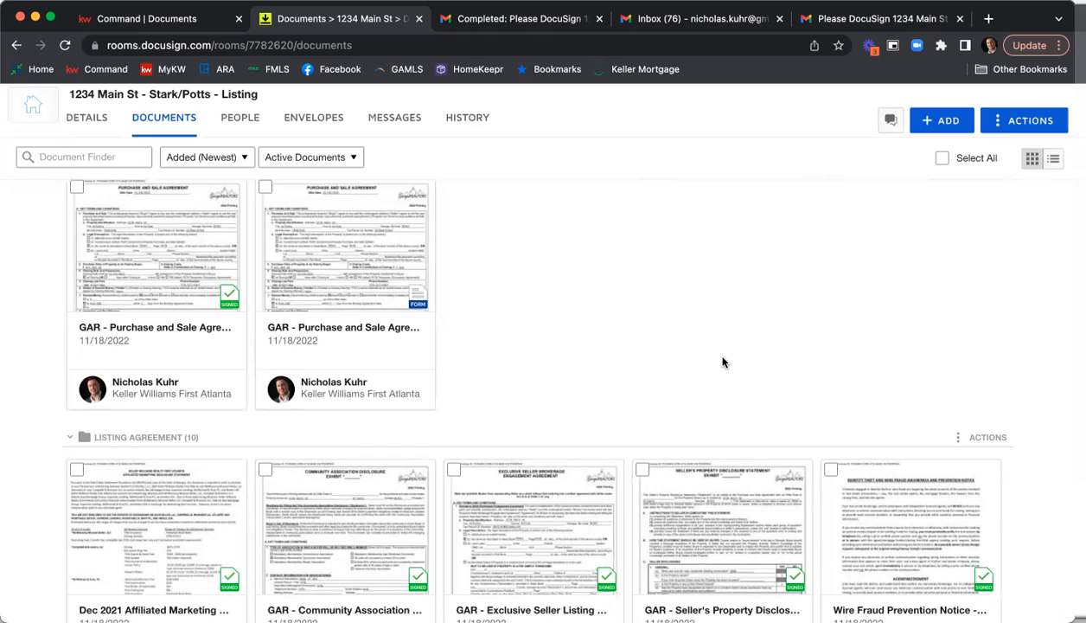
# Switch to KW Command, reload the opportunity's documents page, and review the requirements in the Listed checklist.
pyautogui.click(173, 21)
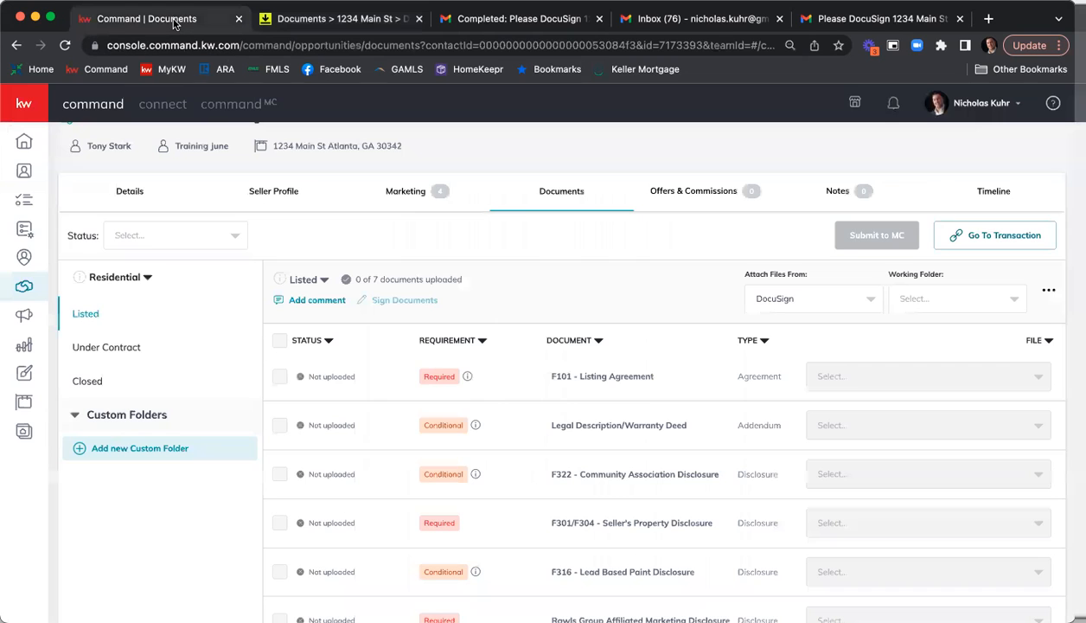
pyautogui.click(64, 46)
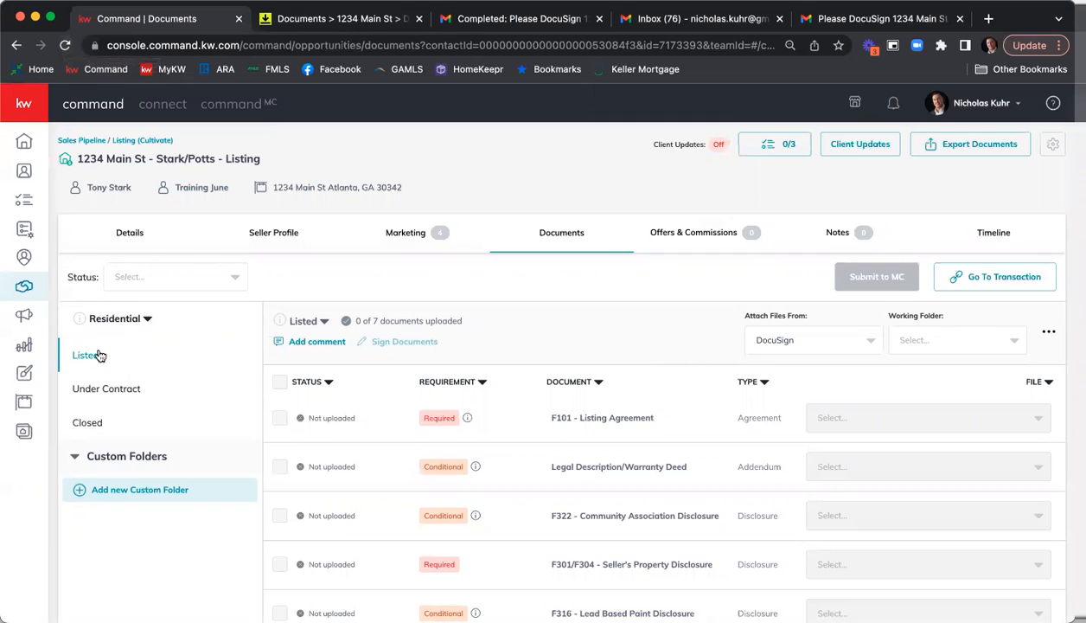
pyautogui.scroll(-1, 683, 294)
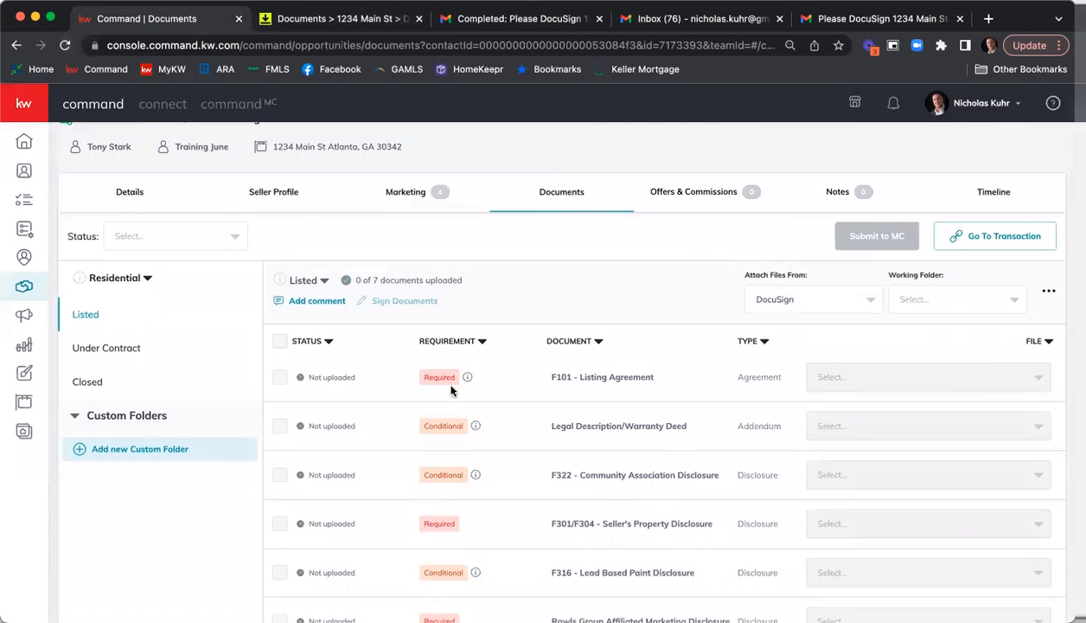
pyautogui.scroll(-2, 456, 473)
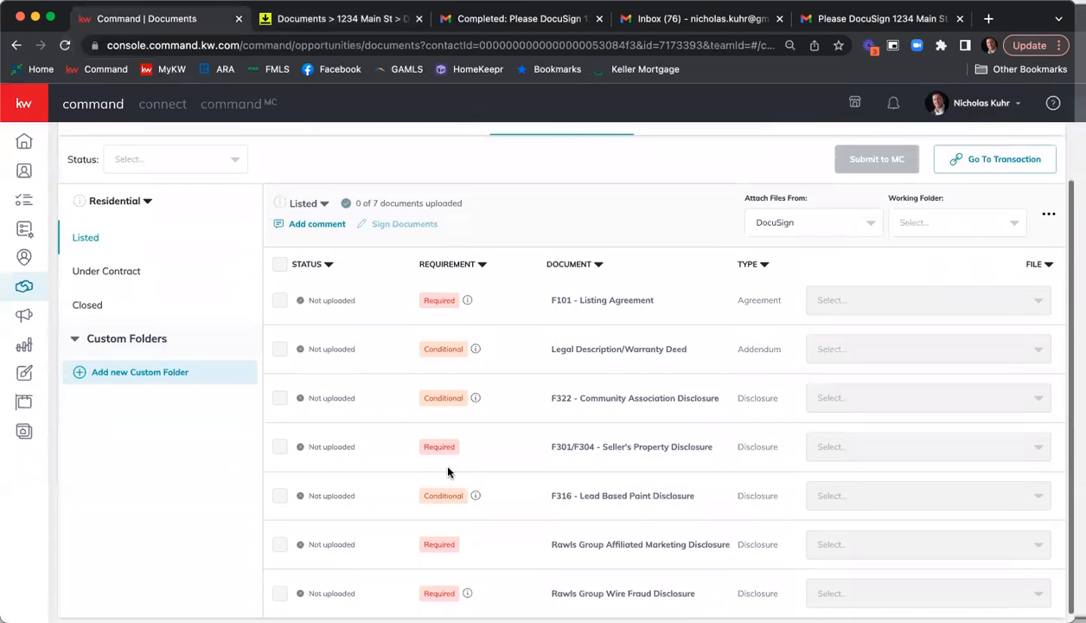
pyautogui.scroll(3, 572, 415)
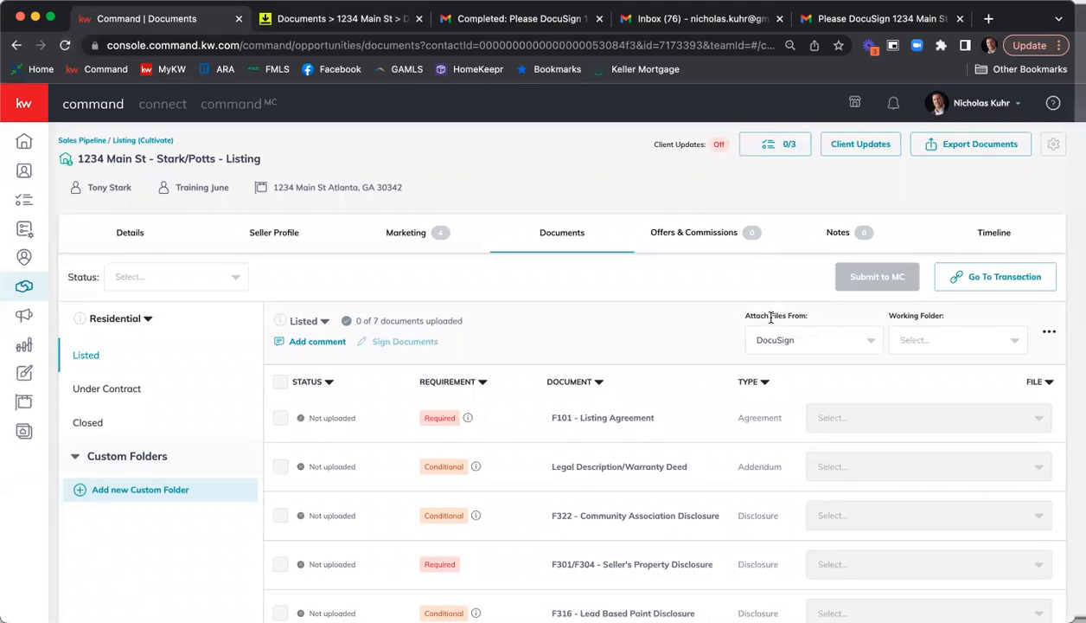
# Set the Listed checklist to attach files from DocuSign with Listing Agreement as the working folder.
pyautogui.click(873, 343)
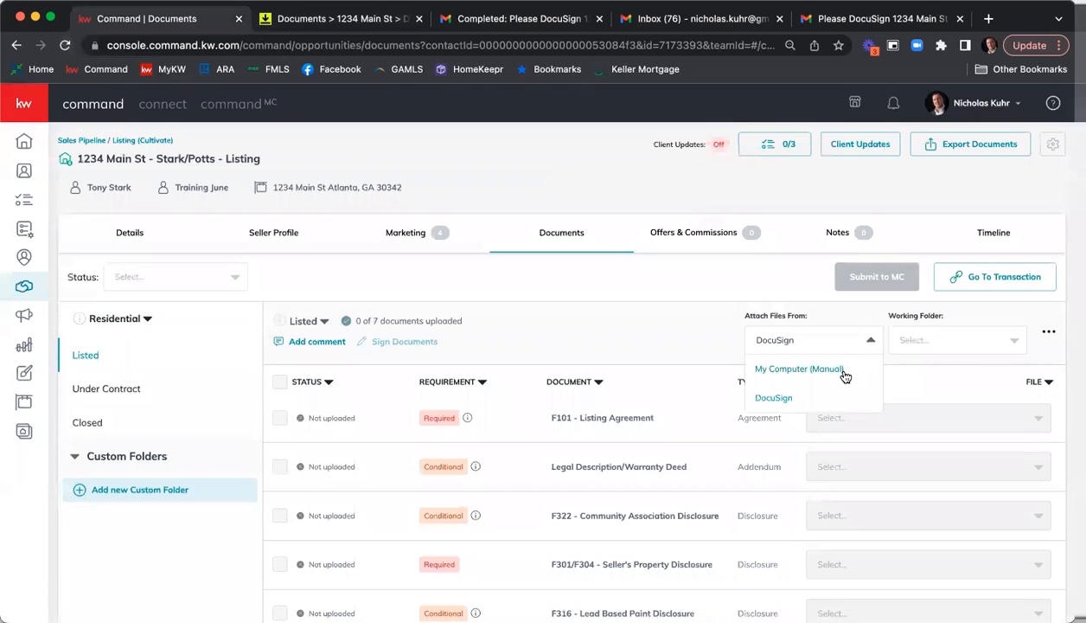
pyautogui.click(774, 397)
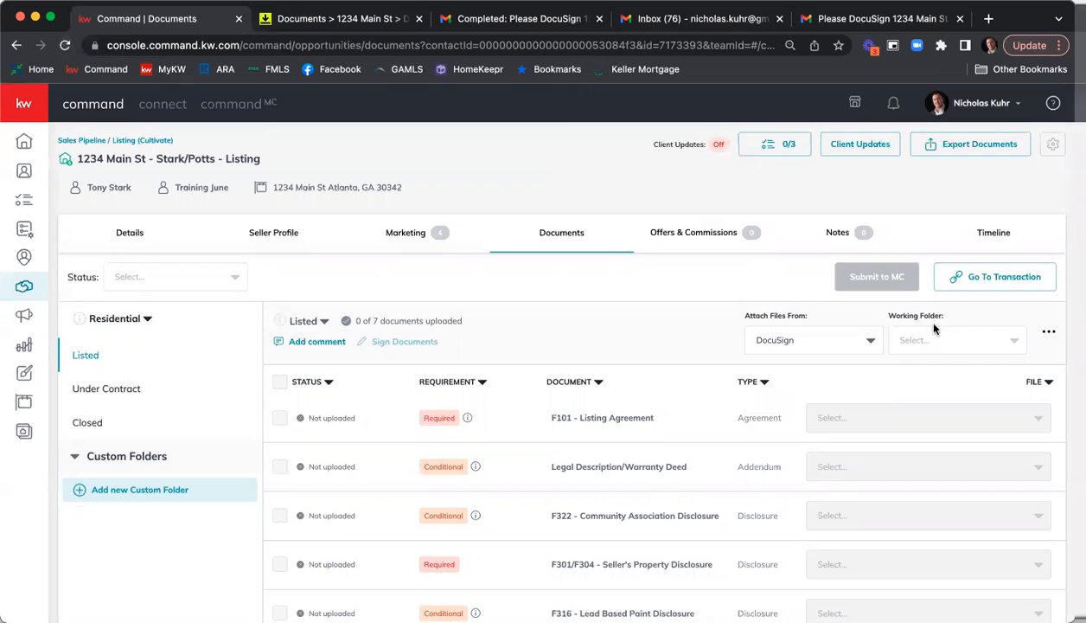
pyautogui.click(1016, 340)
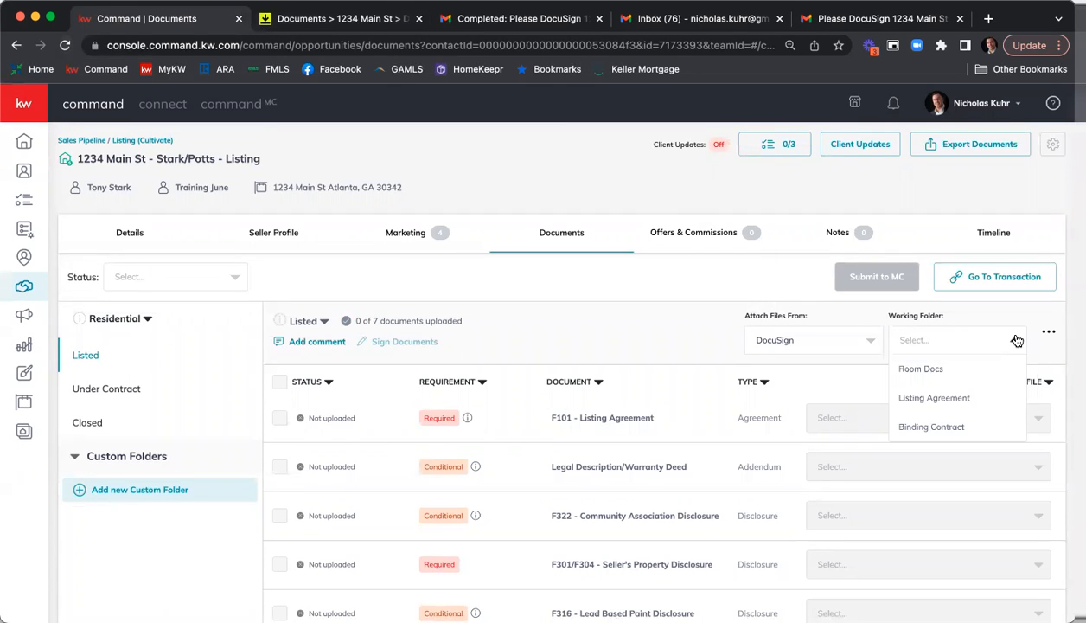
pyautogui.click(960, 397)
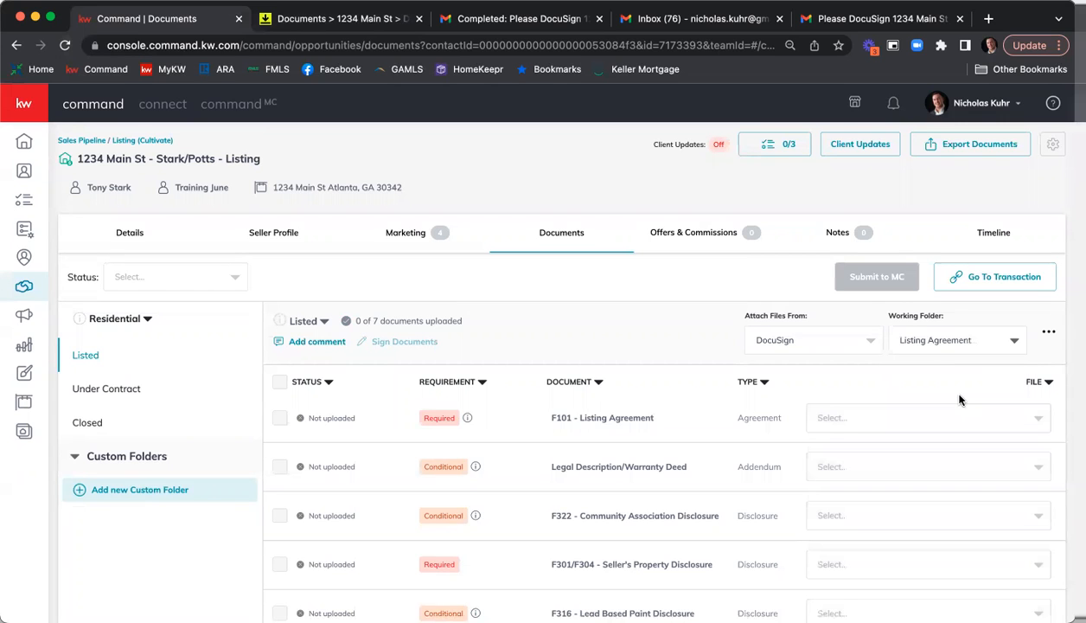
# Attach the signed GAR Exclusive Seller Listing Agreement F101 PDF to the F101 - Listing Agreement requirement.
pyautogui.scroll(-3, 664, 278)
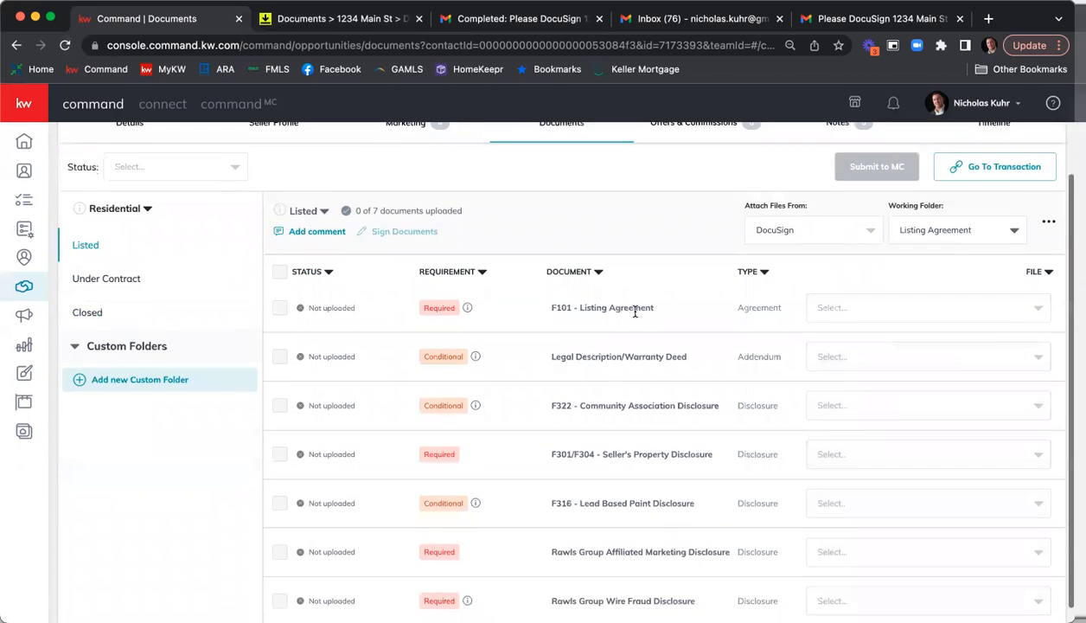
pyautogui.click(863, 312)
pyautogui.scroll(-3, 911, 368)
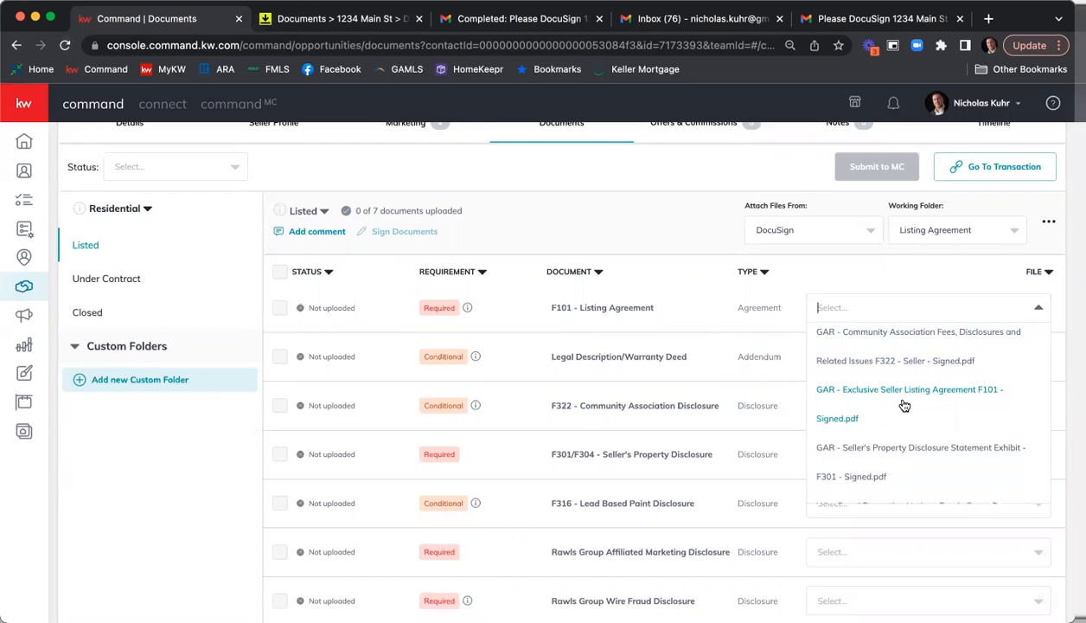
pyautogui.click(904, 406)
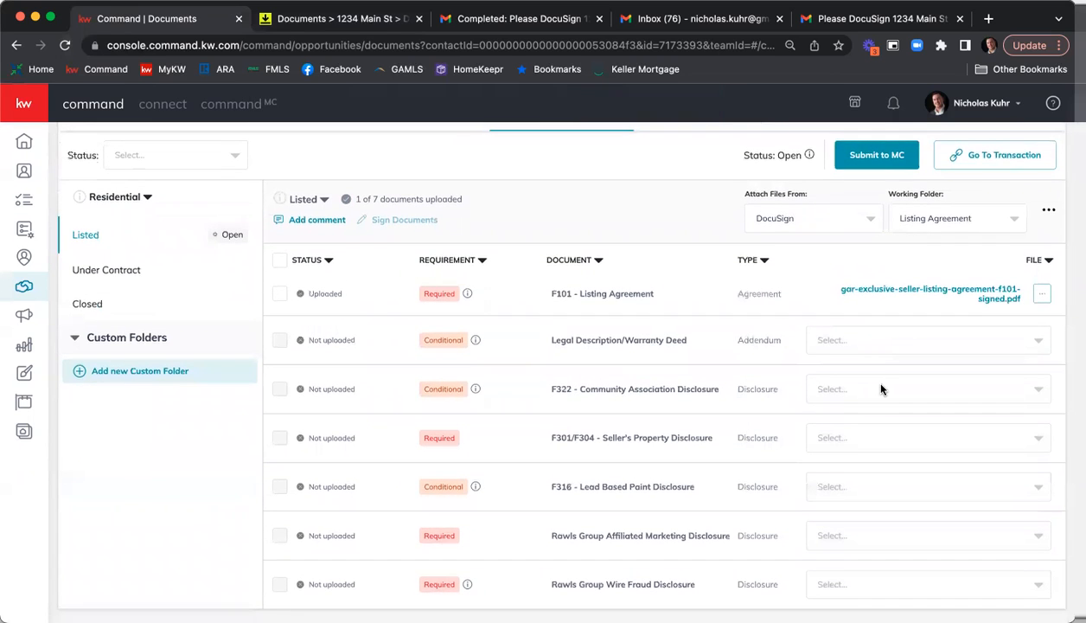
# Attach the signed GAR Community Association Fees, Disclosures and Related Issues F322 PDF to the F322 - Community Association Disclosure requirement.
pyautogui.click(881, 390)
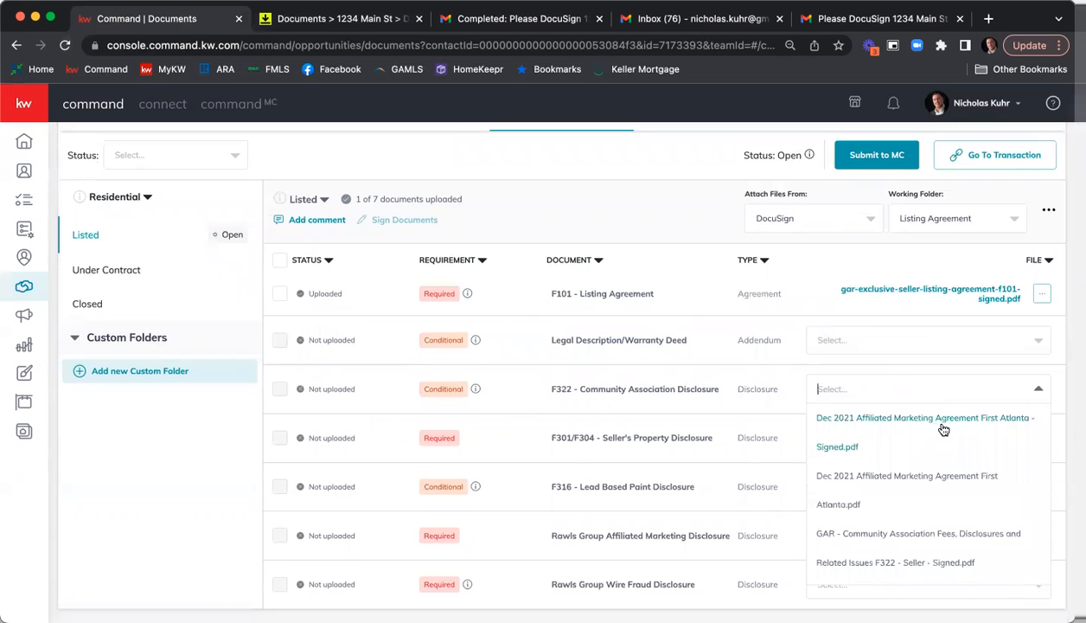
pyautogui.scroll(-3, 948, 429)
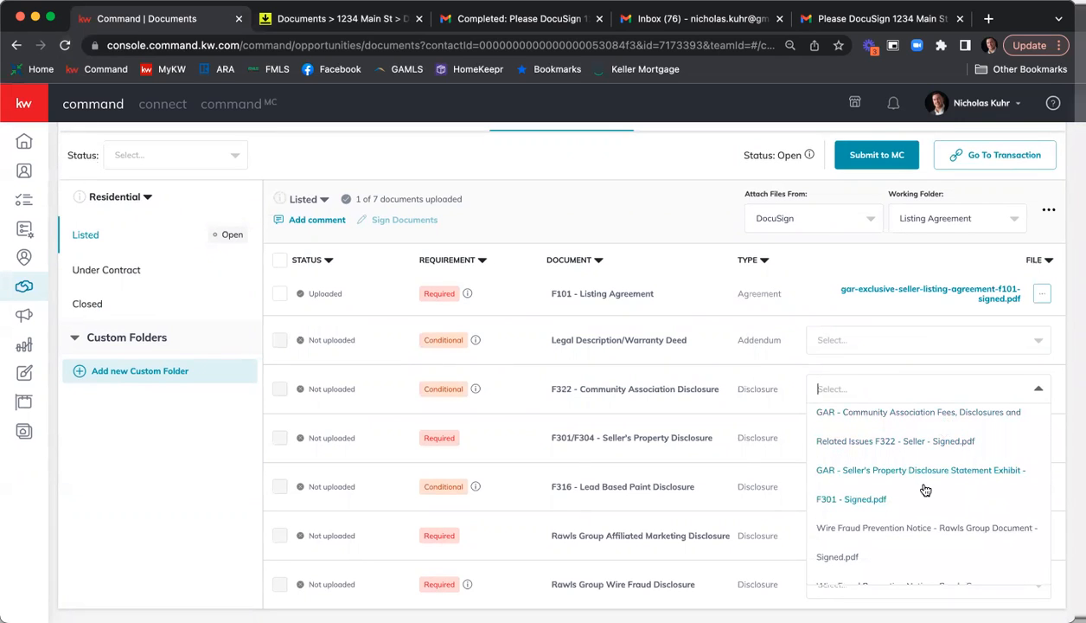
pyautogui.scroll(1, 926, 490)
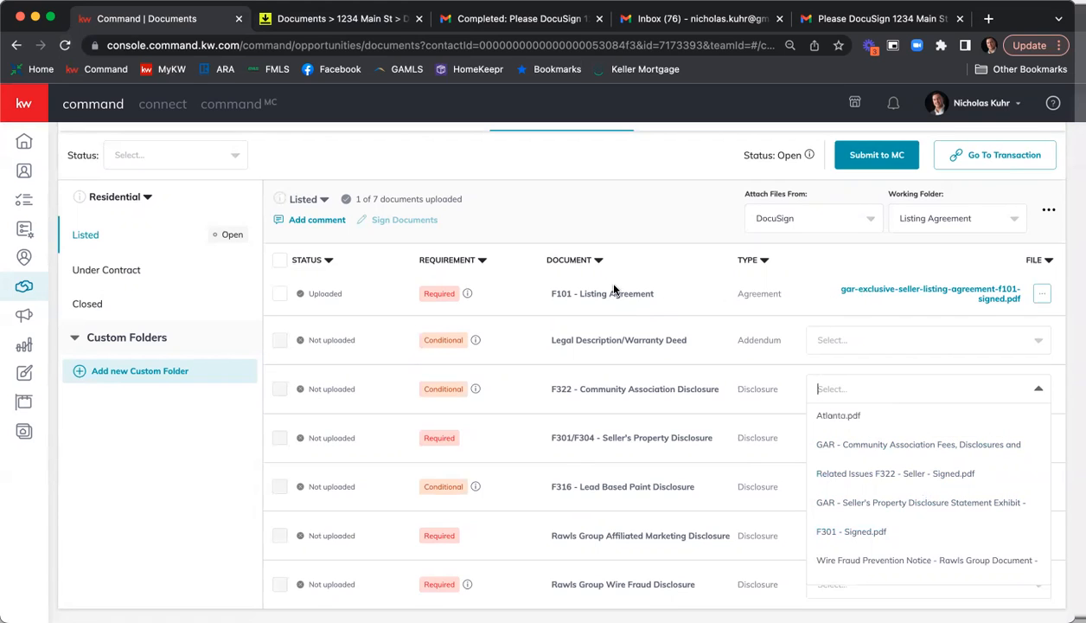
pyautogui.click(870, 456)
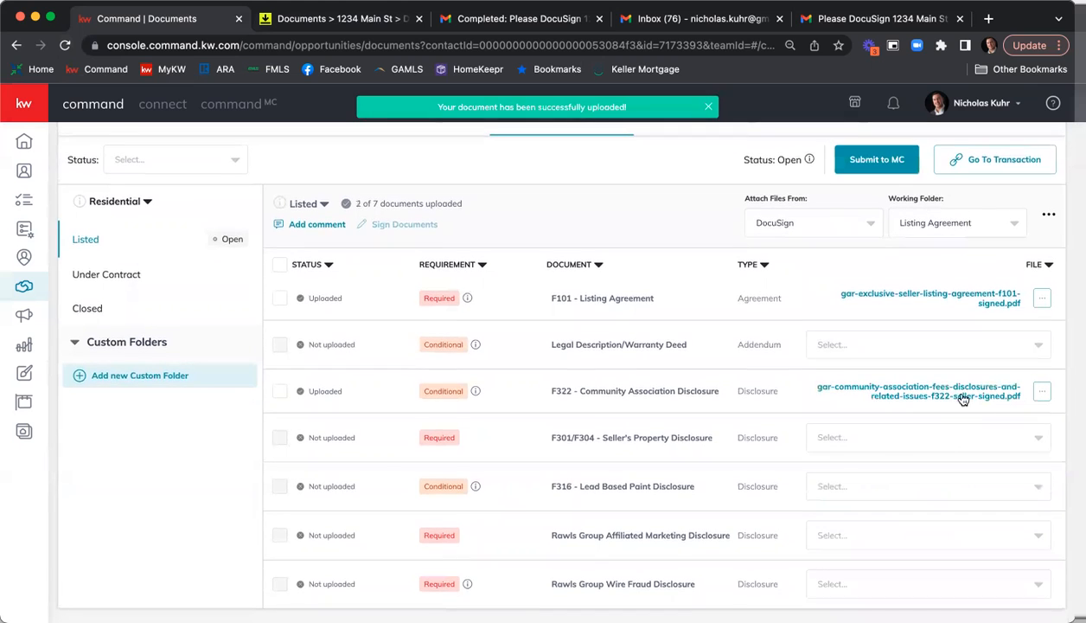
# Open the attached Community Association Disclosure and check its seller signatures on the last page.
pyautogui.click(939, 396)
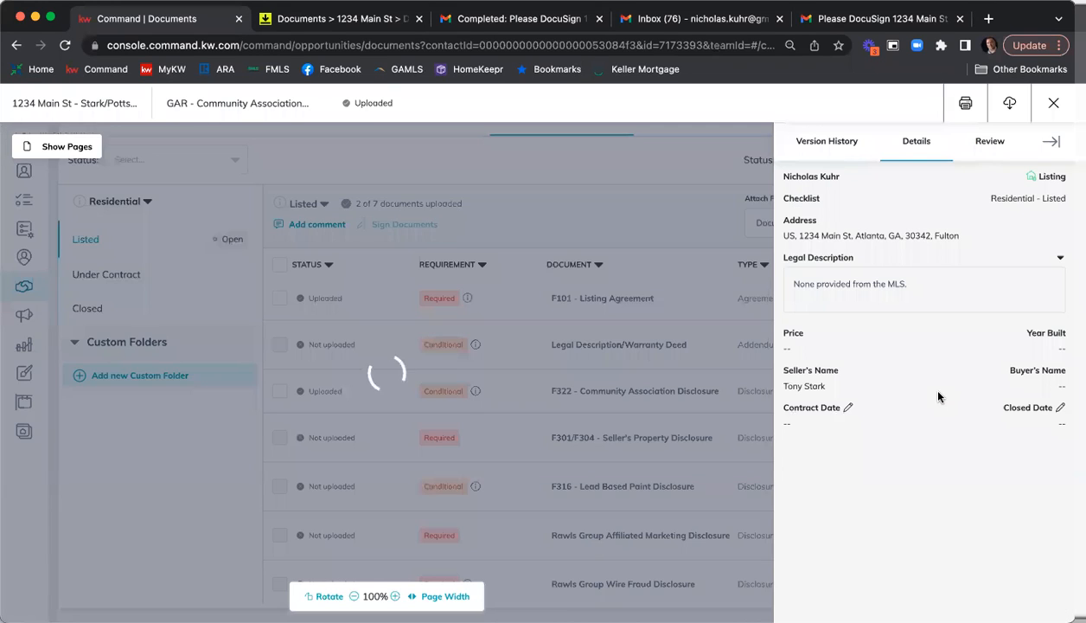
pyautogui.scroll(-15, 531, 340)
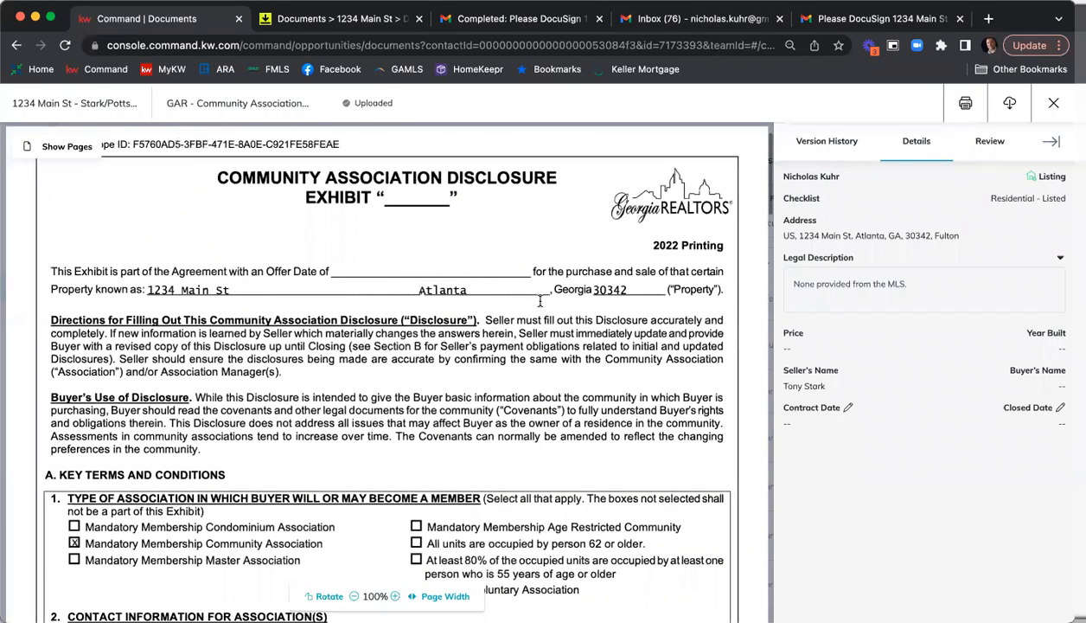
pyautogui.scroll(-5, 543, 307)
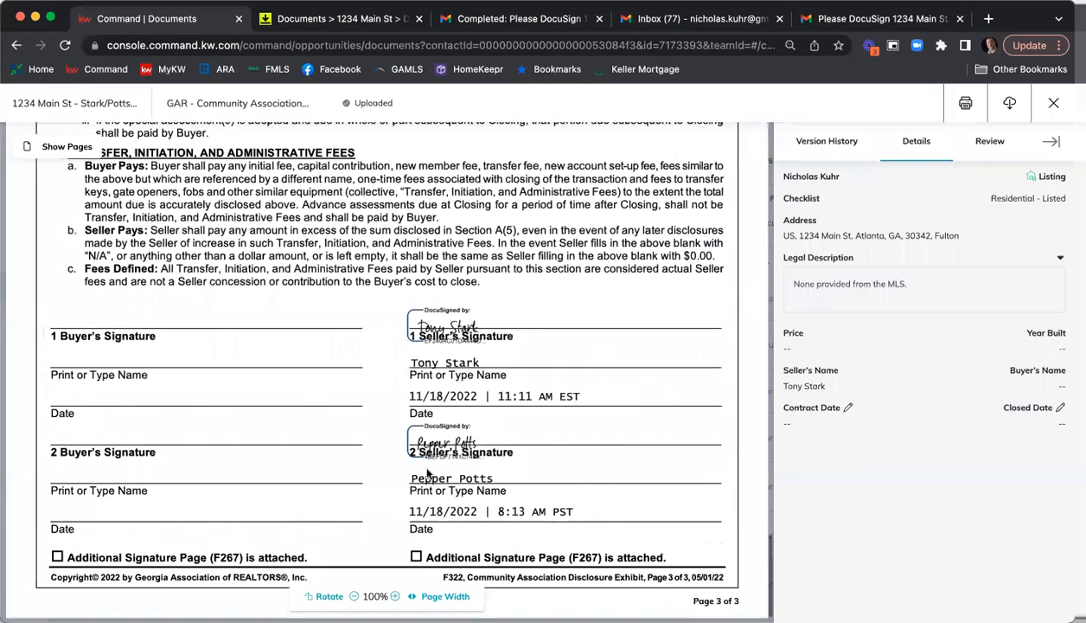
# Close the document preview and attach the signed GAR Seller's Property Disclosure Statement Exhibit F301 PDF to the F301/F304 - Seller's Property Disclosure requirement.
pyautogui.click(1039, 120)
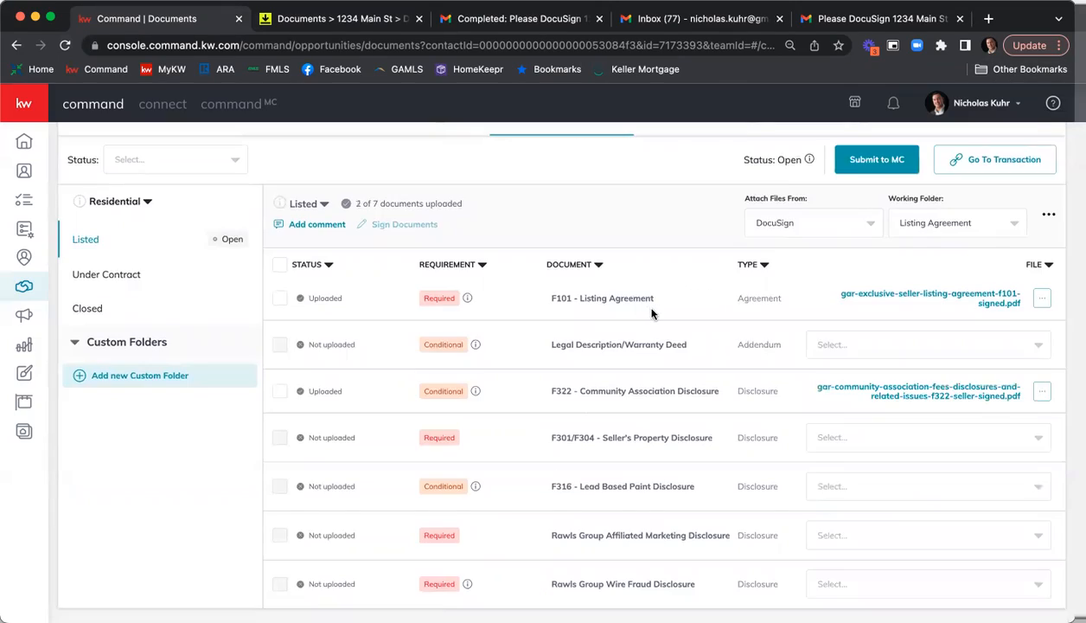
pyautogui.click(899, 433)
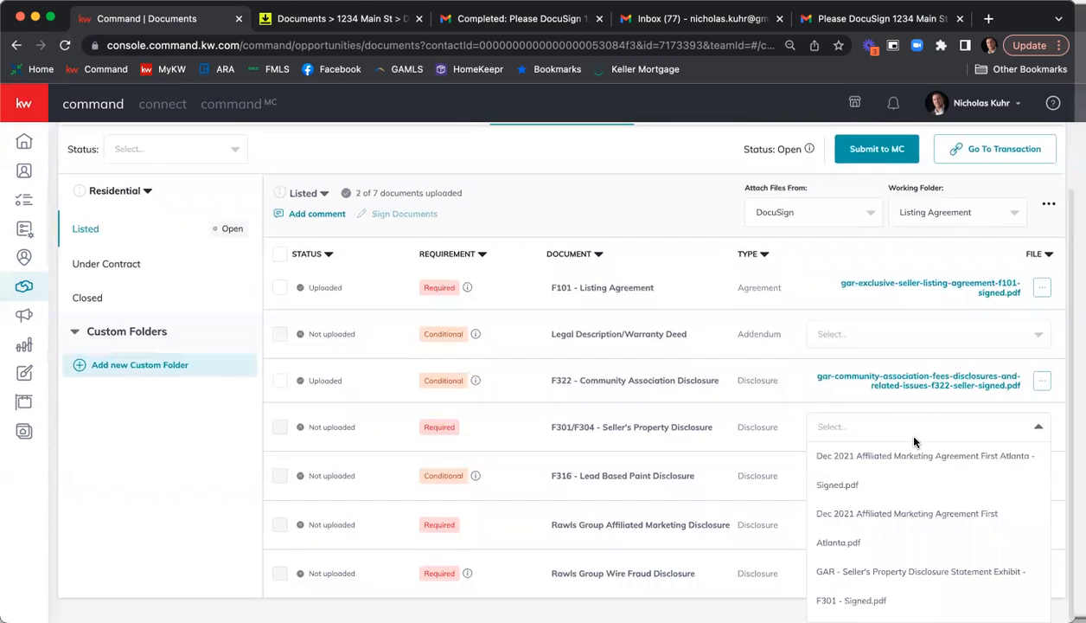
pyautogui.scroll(-3, 974, 476)
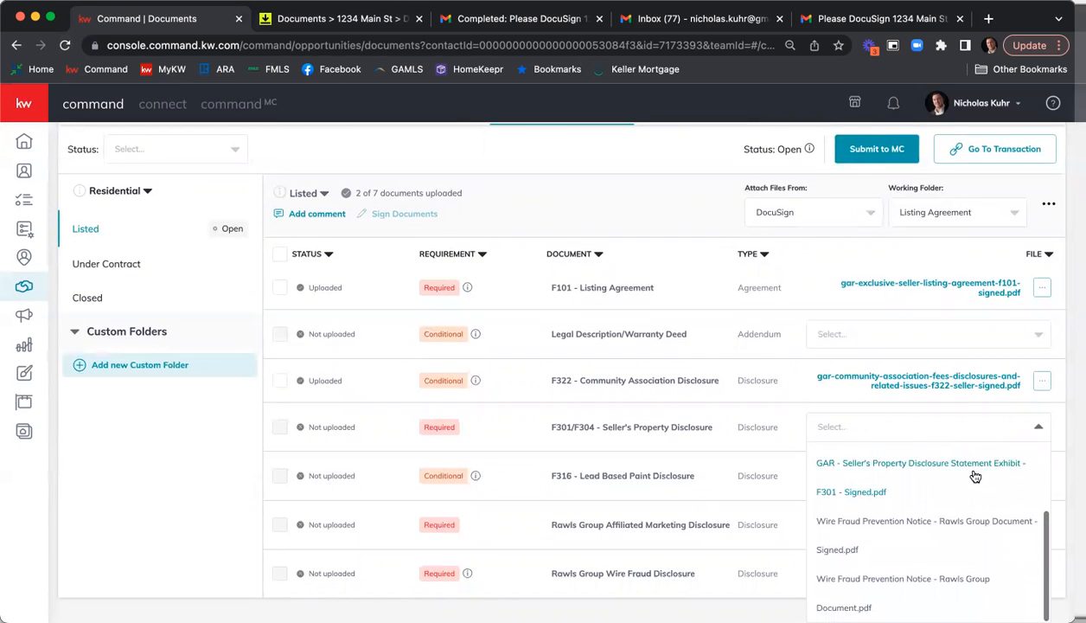
pyautogui.scroll(1, 918, 497)
pyautogui.click(913, 497)
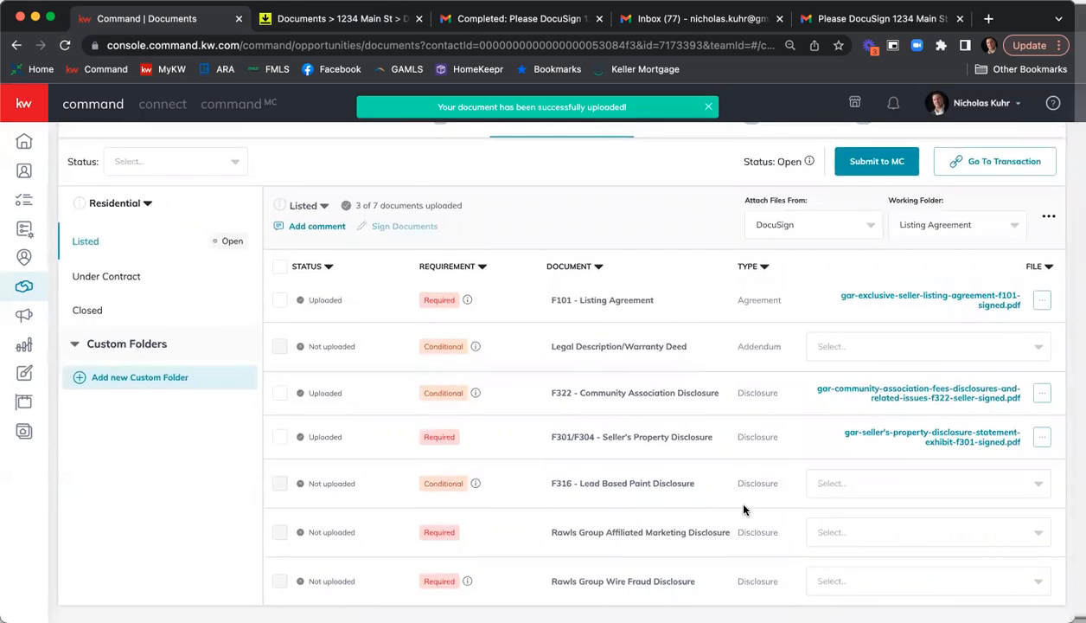
# Attach the signed Dec 2021 Affiliated Marketing Agreement and signed Wire Fraud Prevention Notice PDFs to their matching Rawls Group disclosure requirements.
pyautogui.click(897, 532)
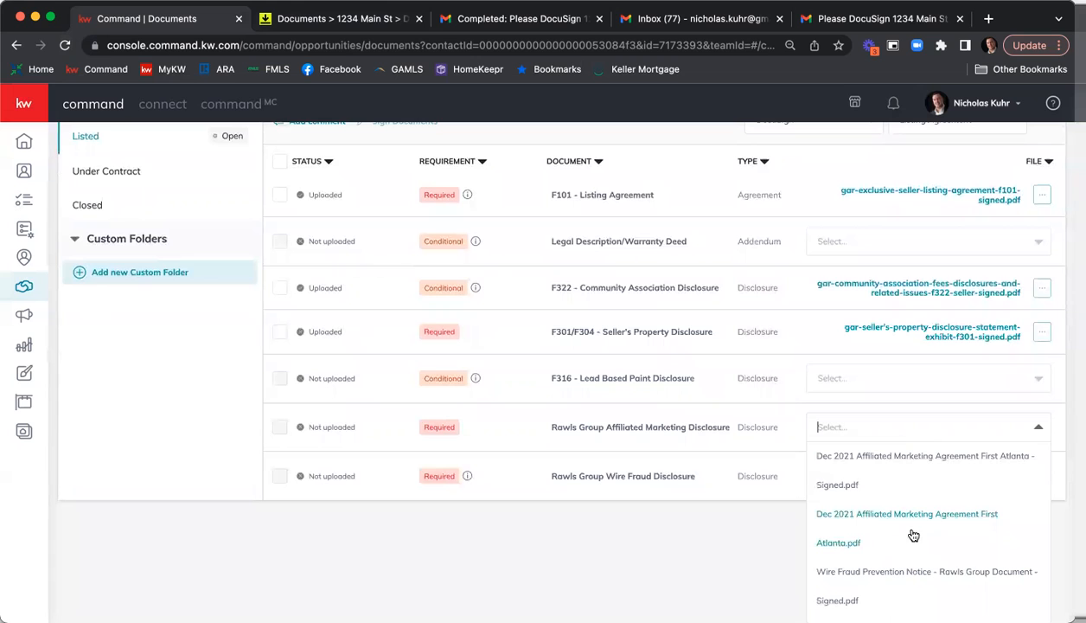
pyautogui.click(827, 457)
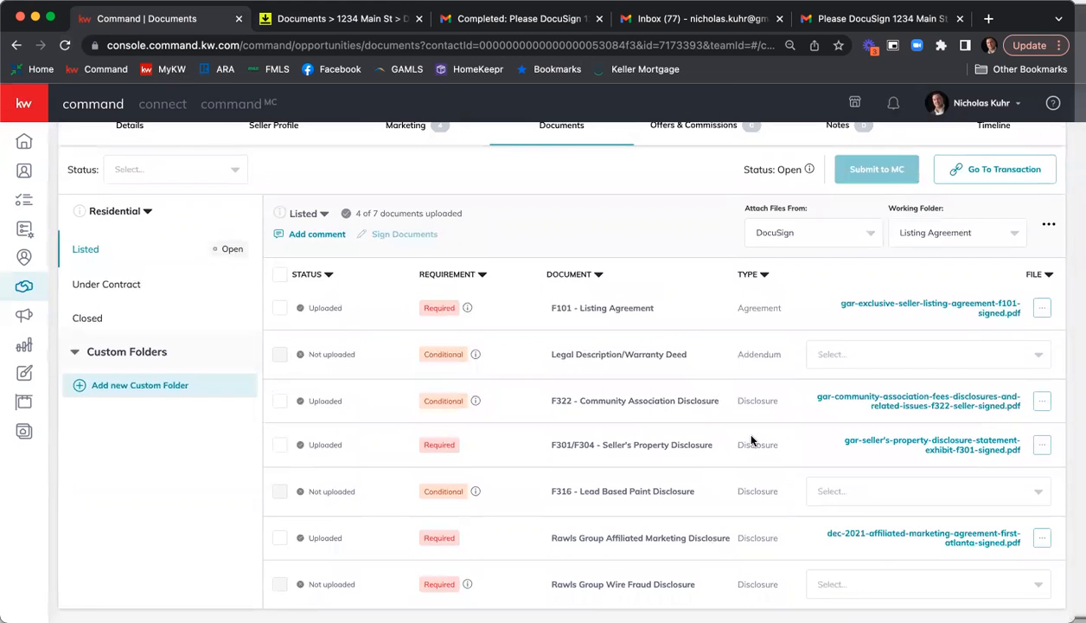
pyautogui.click(893, 583)
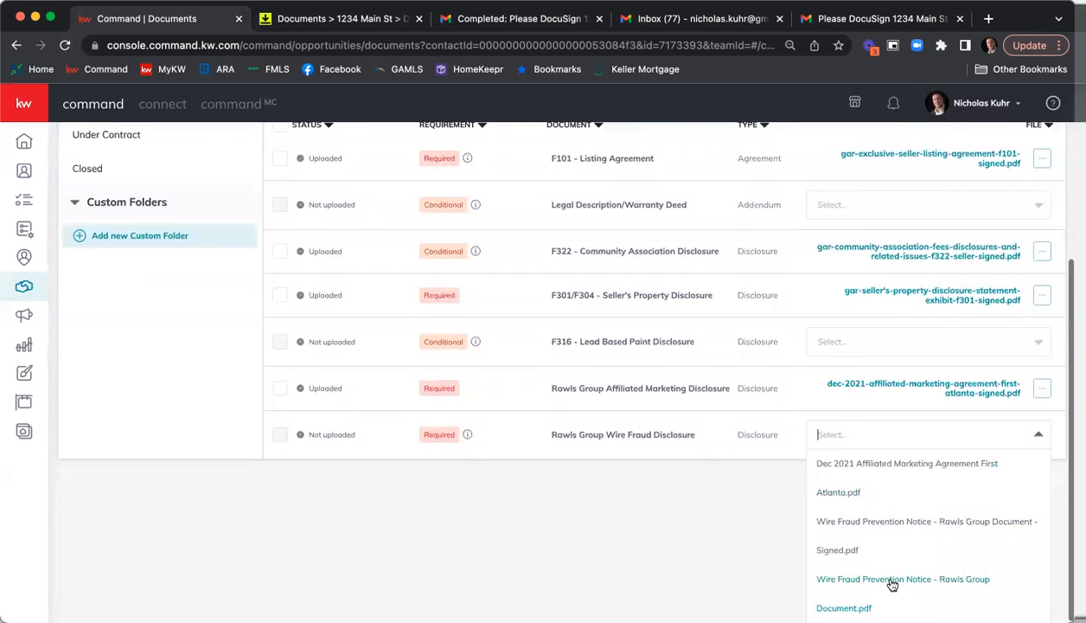
pyautogui.click(837, 551)
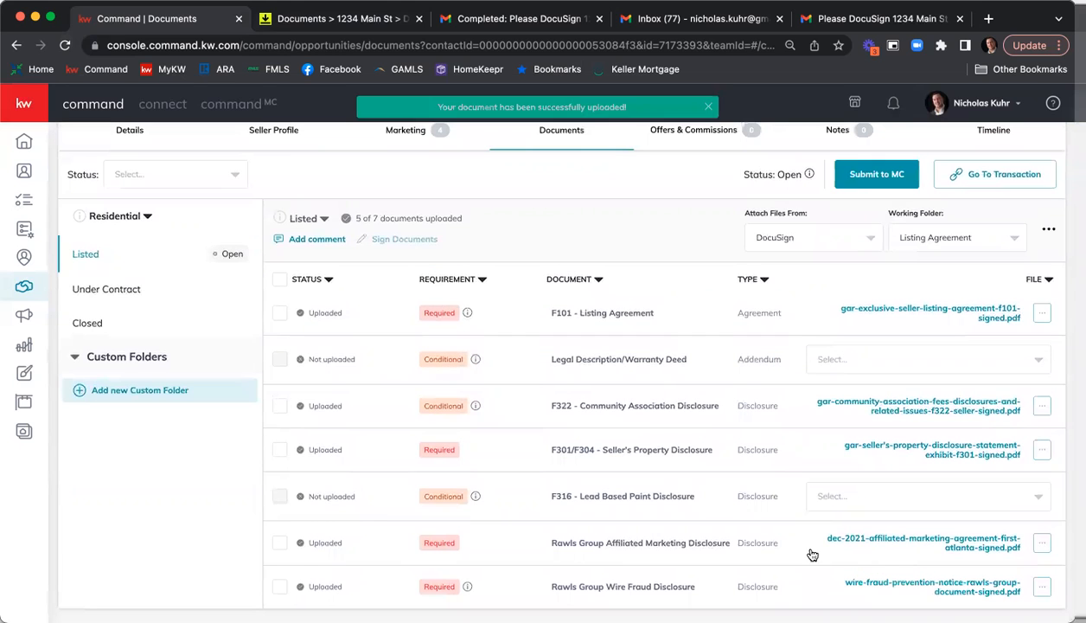
pyautogui.scroll(-1, 696, 393)
pyautogui.scroll(3, 679, 497)
pyautogui.scroll(-3, 674, 502)
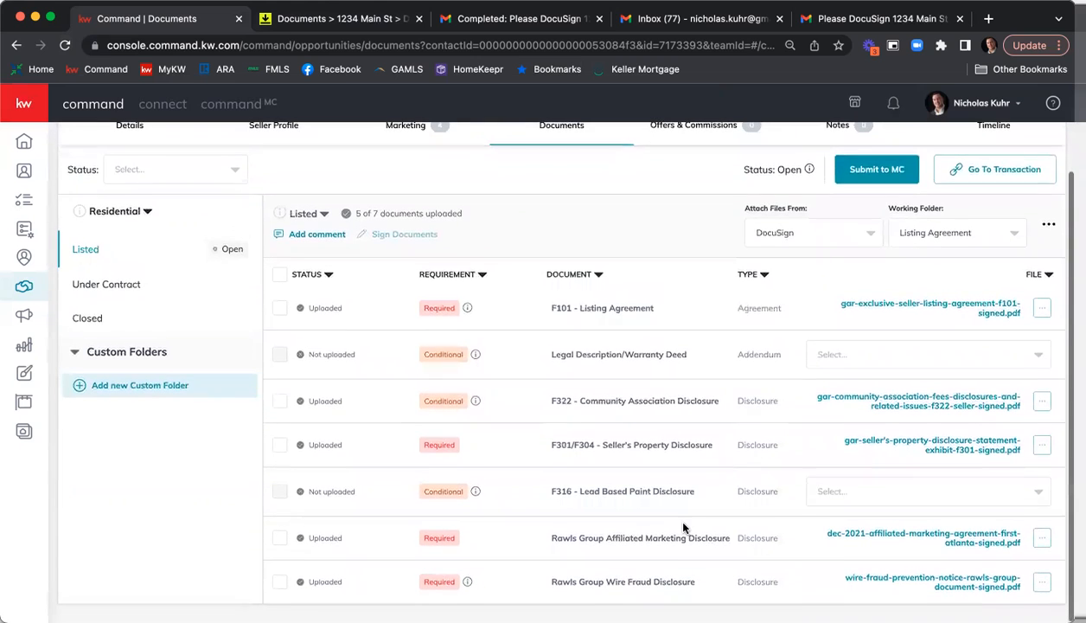
pyautogui.scroll(1, 684, 525)
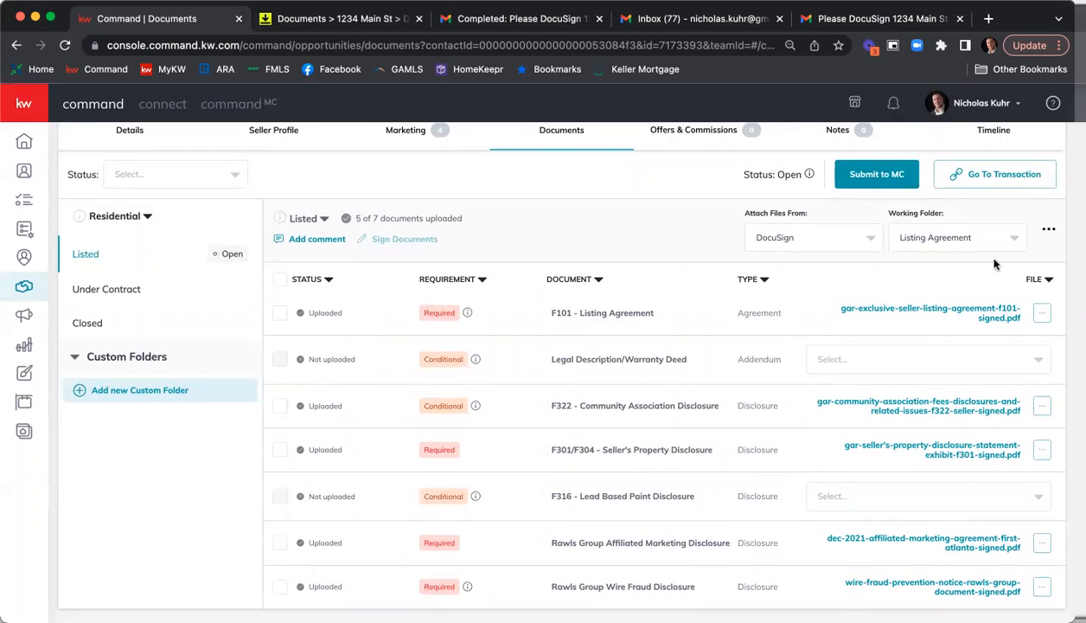
# Start adding a document to the Listed checklist, named Extra Document, with Addendum as its document type.
pyautogui.click(1049, 235)
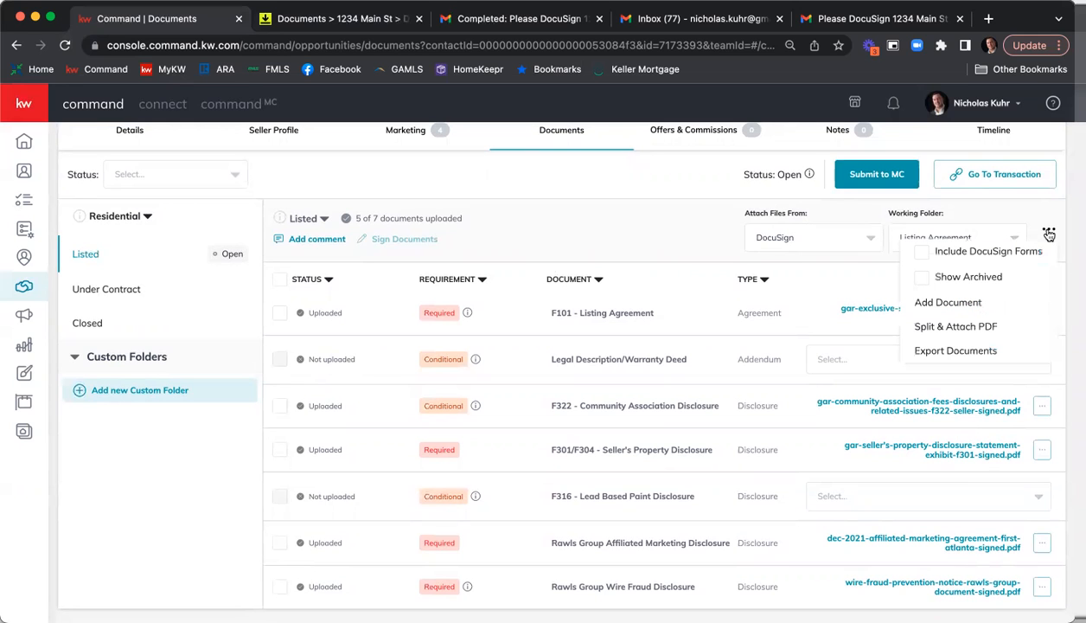
pyautogui.click(975, 305)
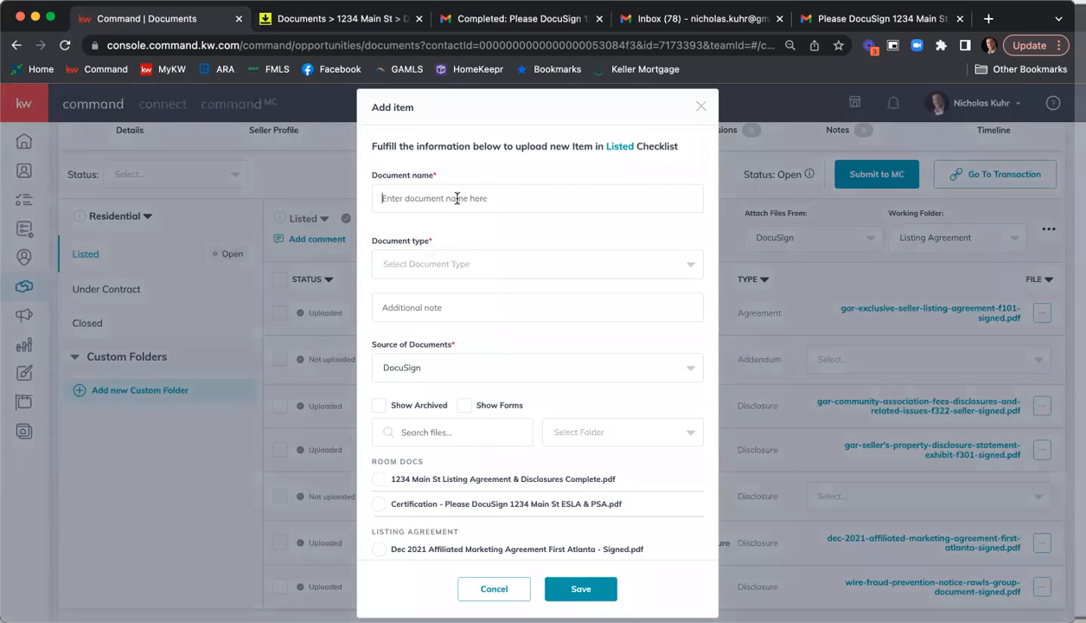
pyautogui.write('Extra Document')
pyautogui.click(423, 263)
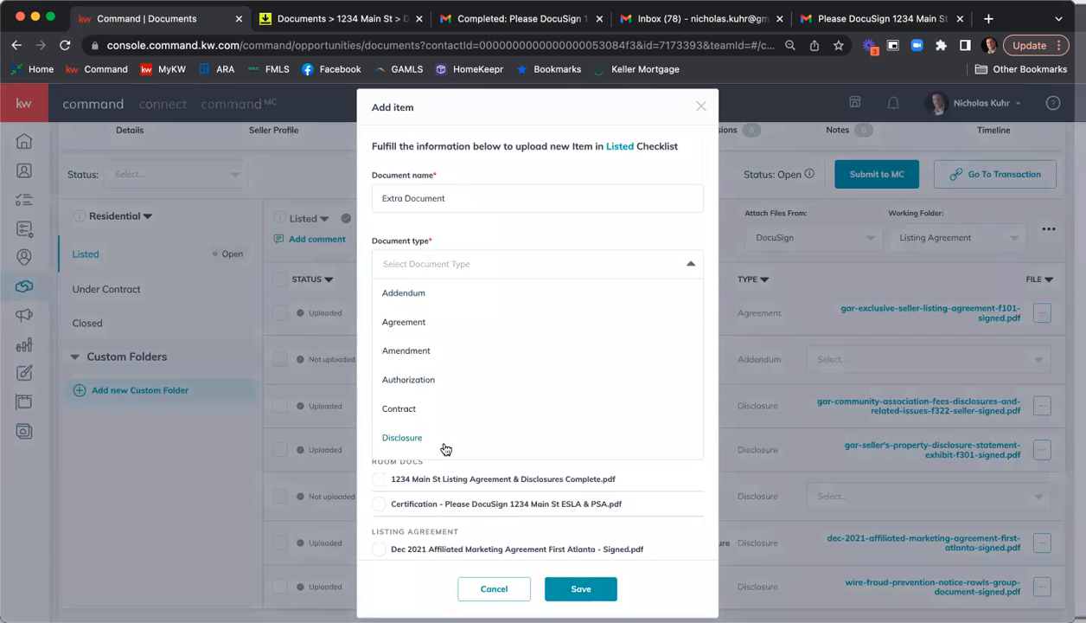
pyautogui.click(406, 292)
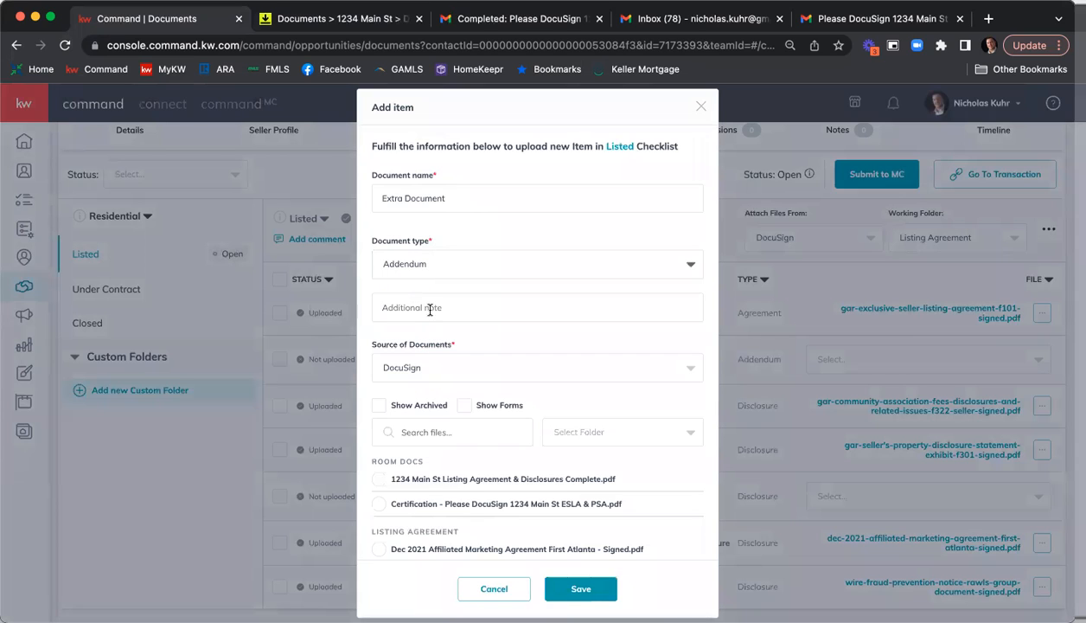
# Set the new item's source to My Computer (Manual), upload KW Events for Regions final 2.pdf, and save the item.
pyautogui.click(458, 369)
pyautogui.click(459, 393)
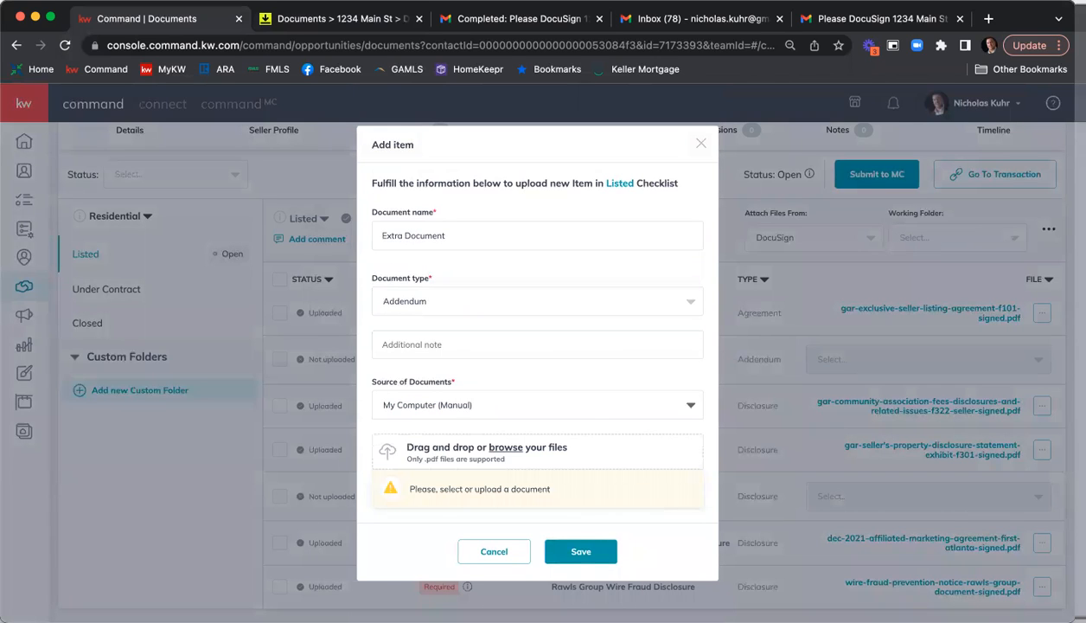
pyautogui.click(506, 448)
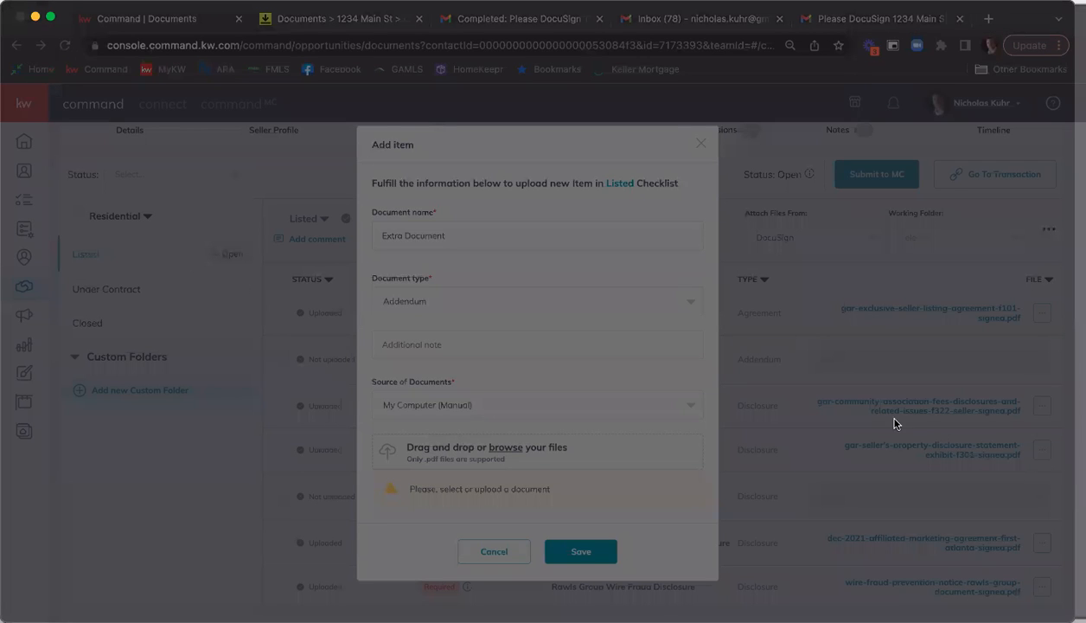
pyautogui.click(1031, 452)
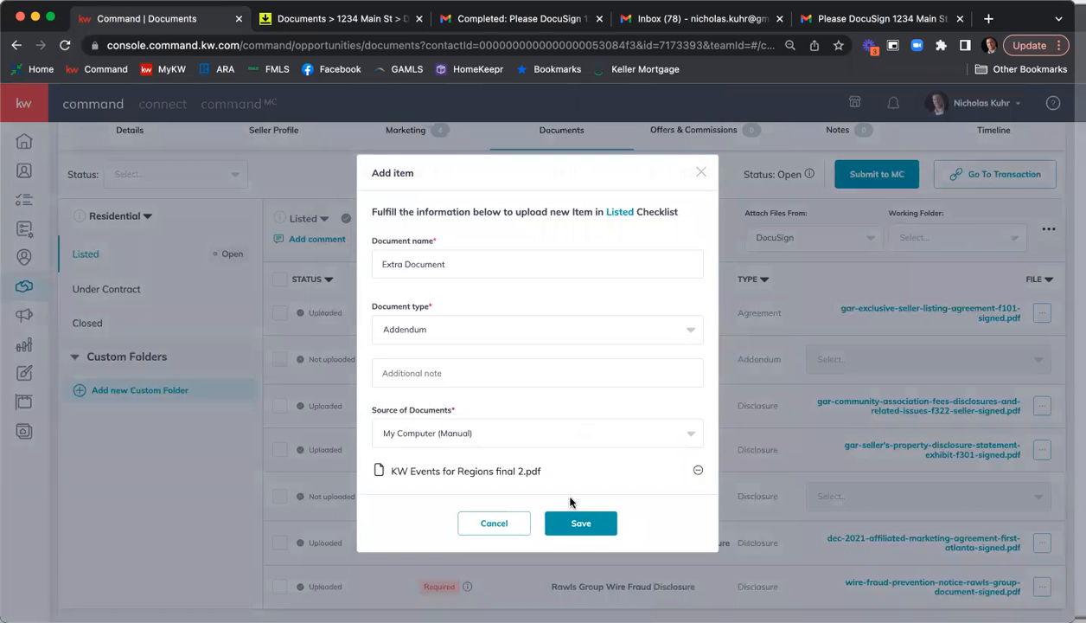
pyautogui.click(580, 525)
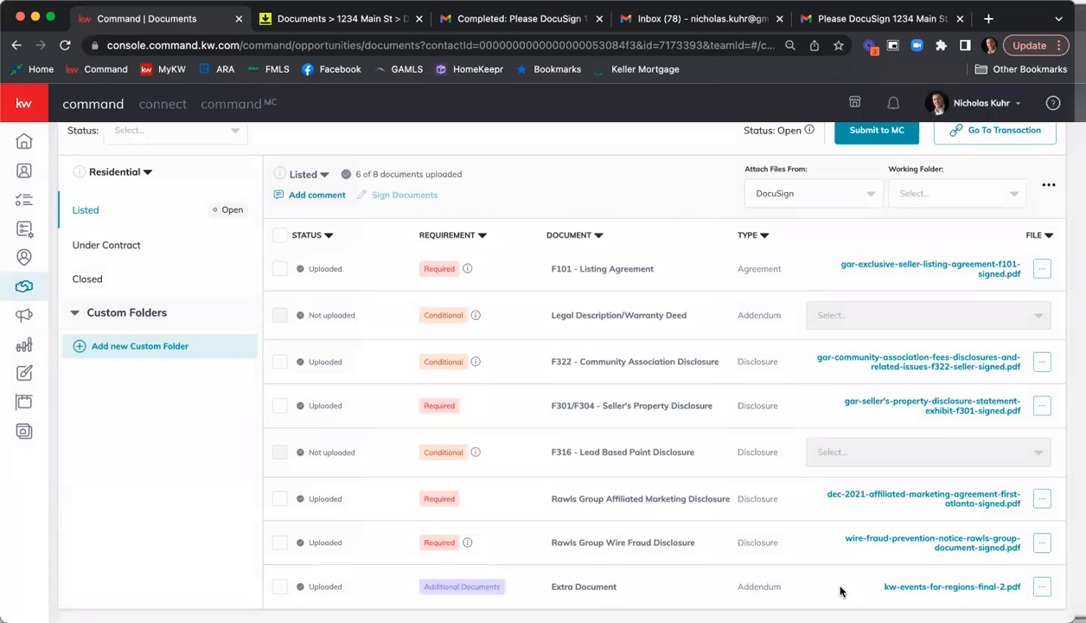
pyautogui.scroll(4, 840, 591)
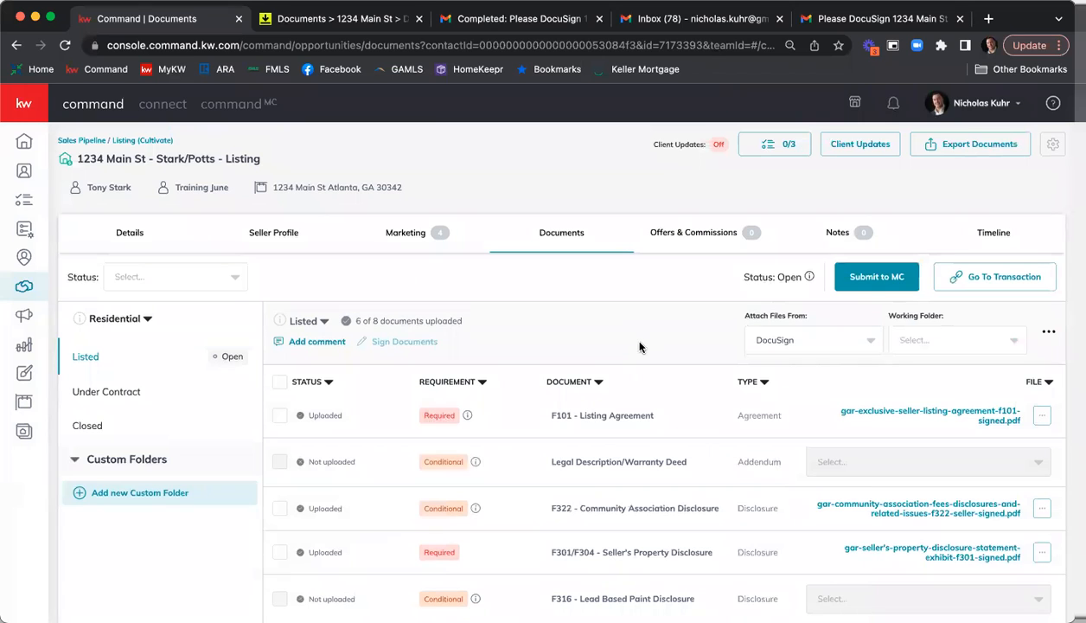
pyautogui.scroll(-2, 639, 344)
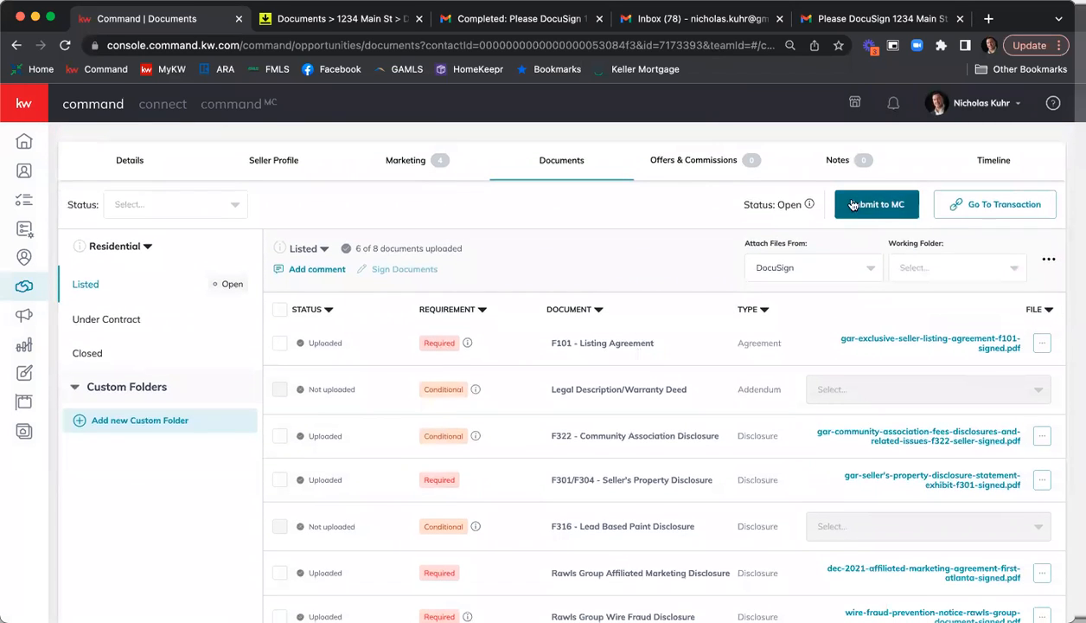
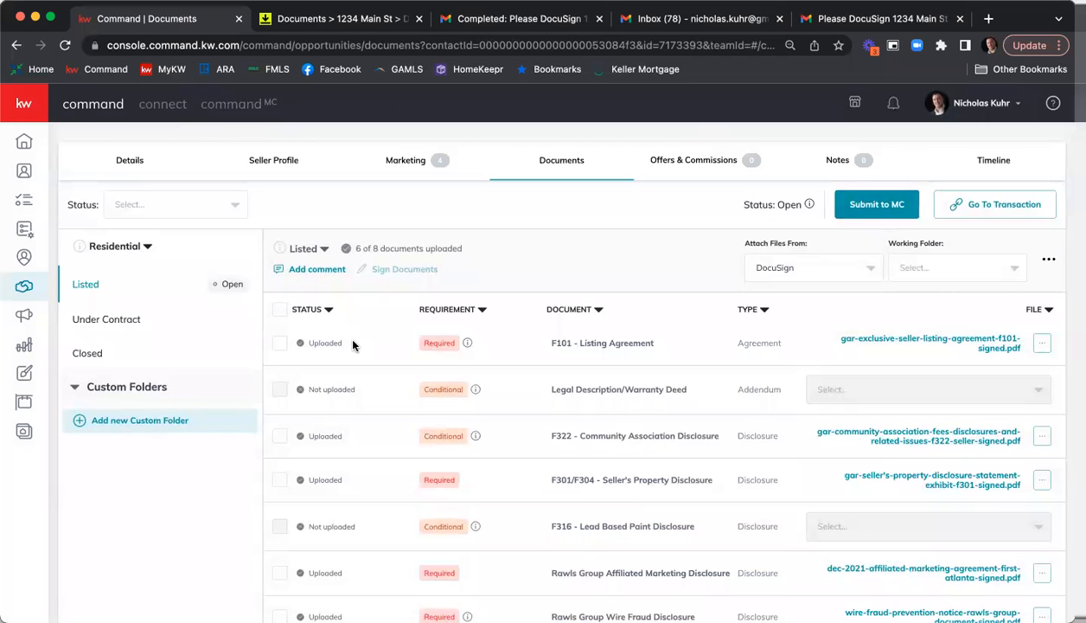
pyautogui.scroll(-1, 863, 247)
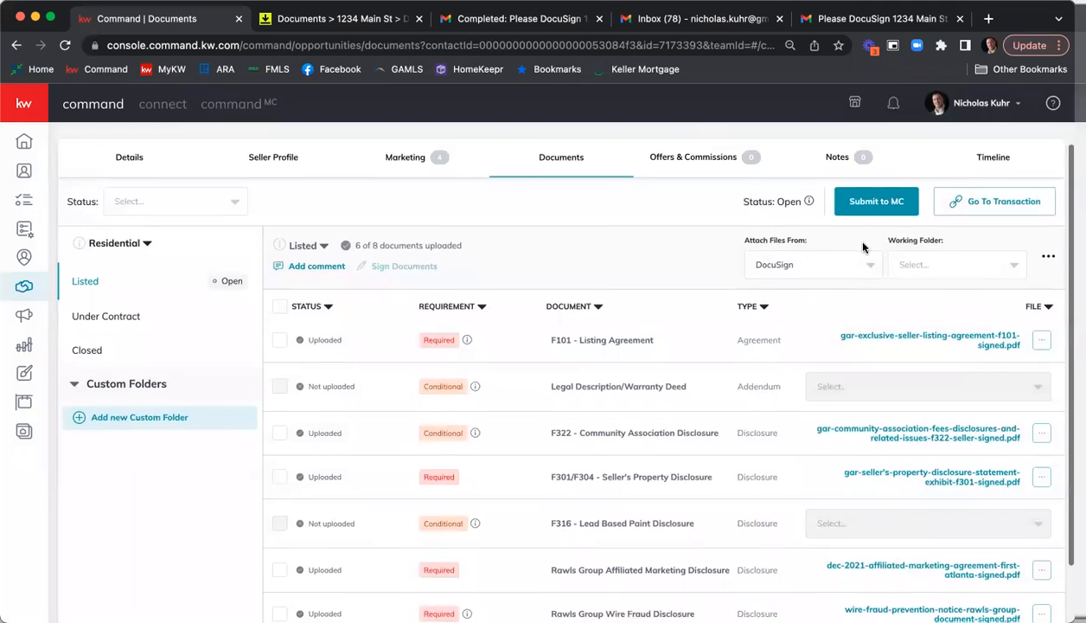
pyautogui.scroll(-1, 863, 248)
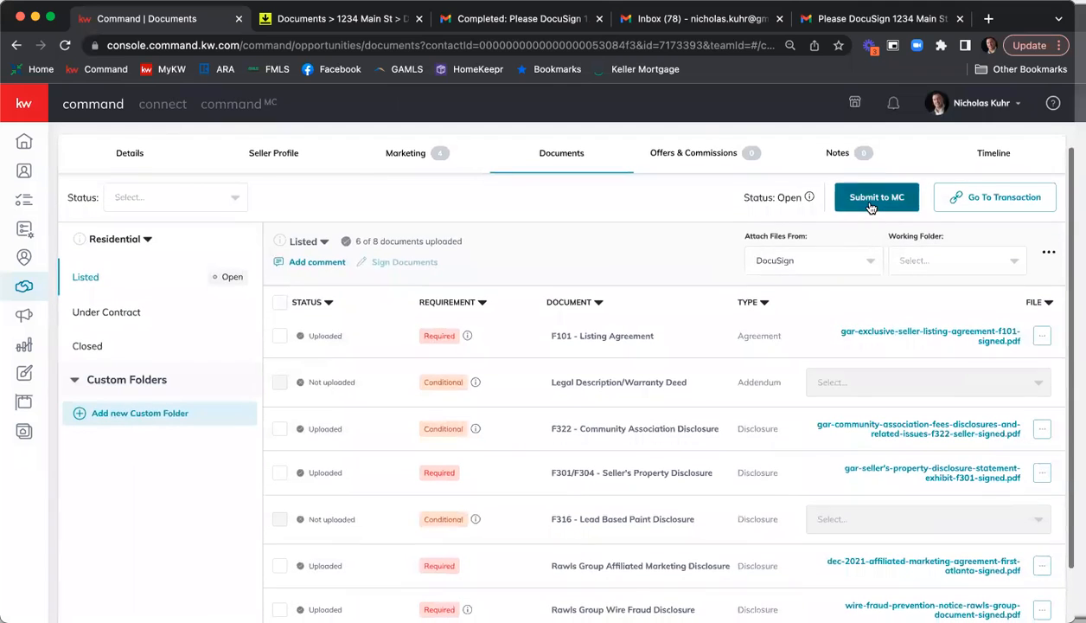
pyautogui.click(1047, 342)
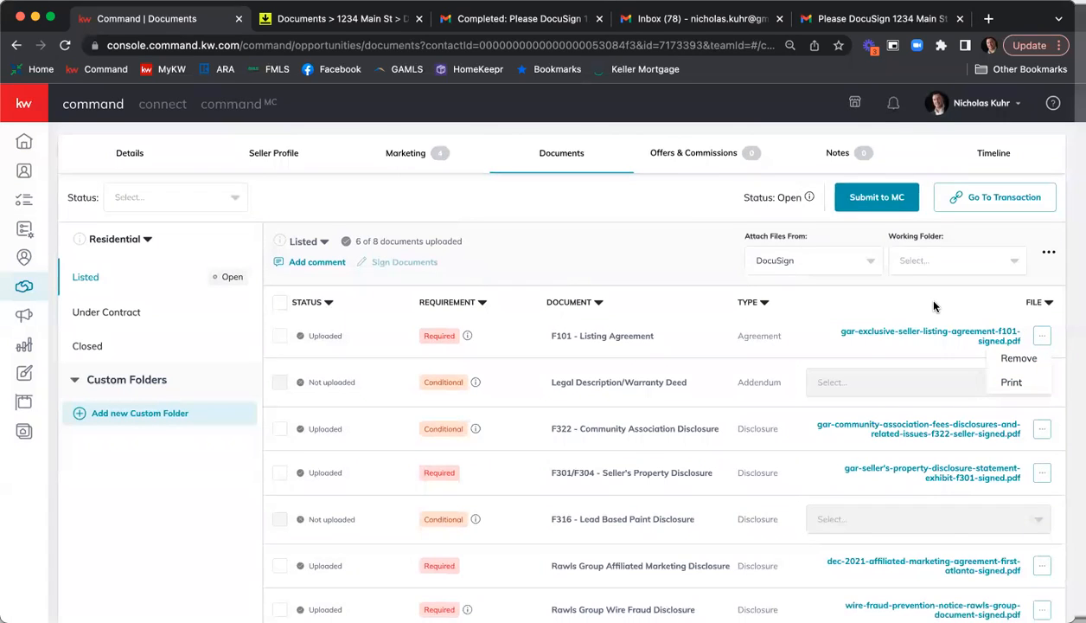
pyautogui.click(825, 310)
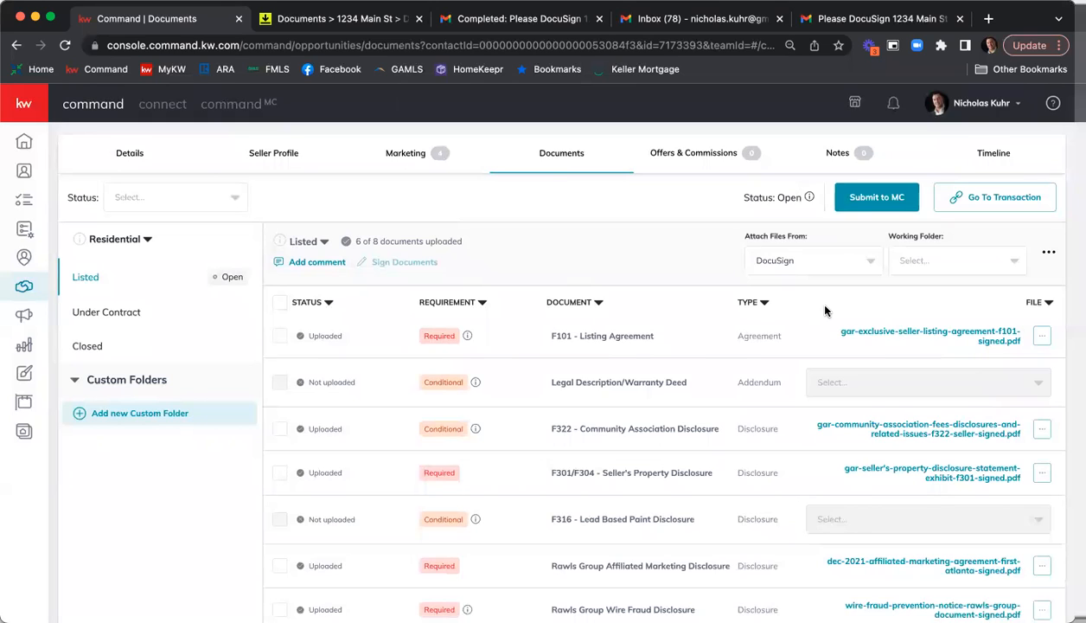
pyautogui.click(1049, 252)
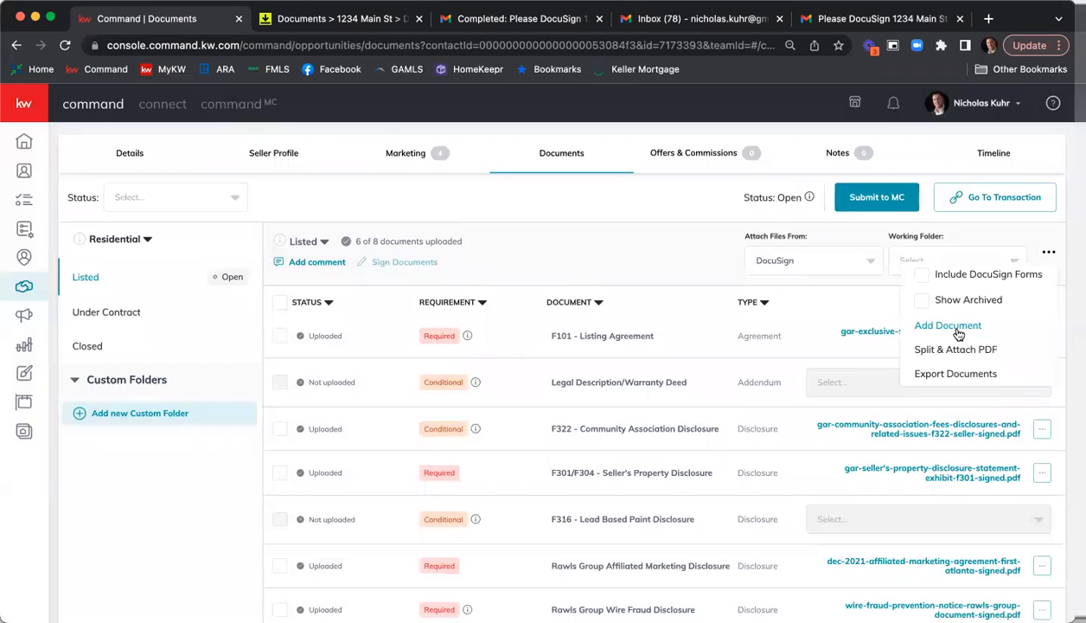
pyautogui.click(647, 275)
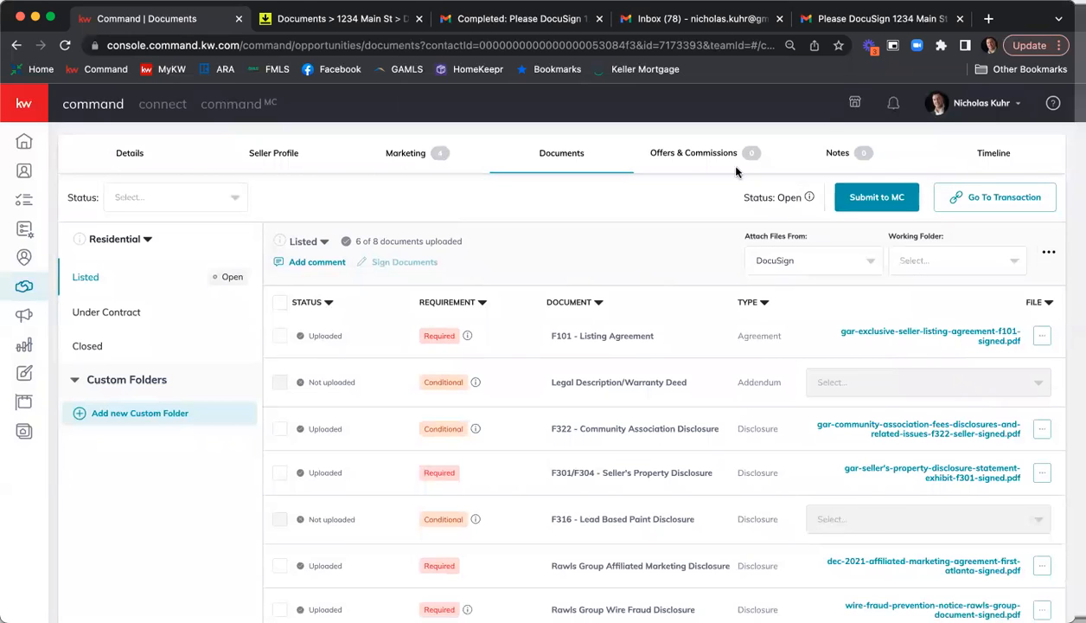